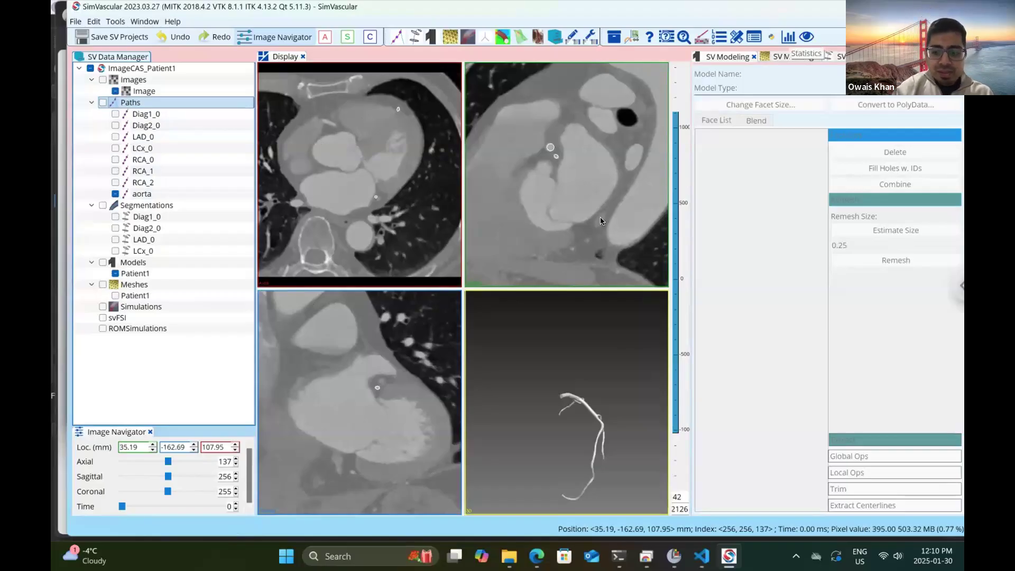
Step: Open the aorta path for editing and bring the axial slice to 98.95 mm at the aortic root
double_click(142, 195)
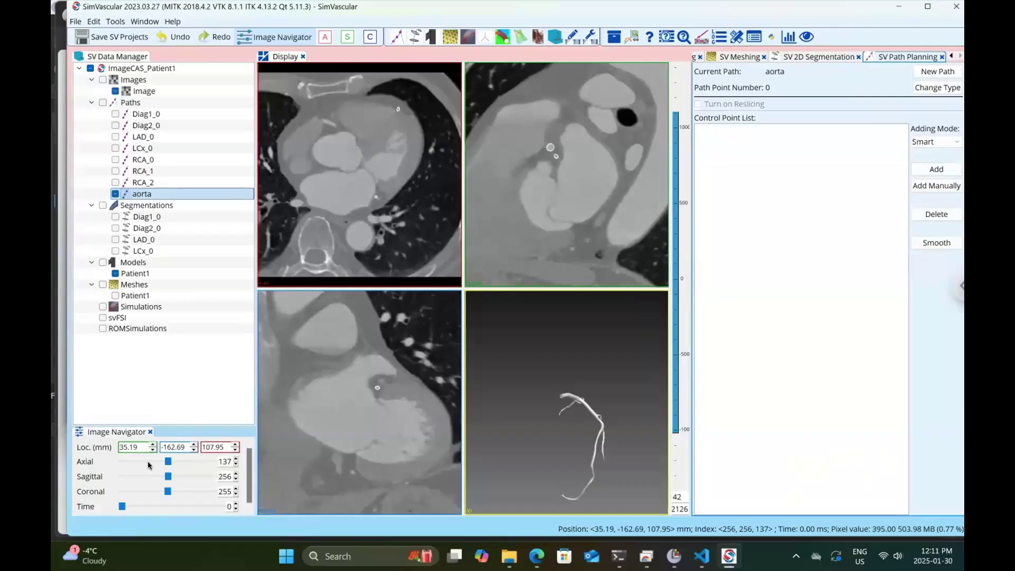
left_click(236, 451)
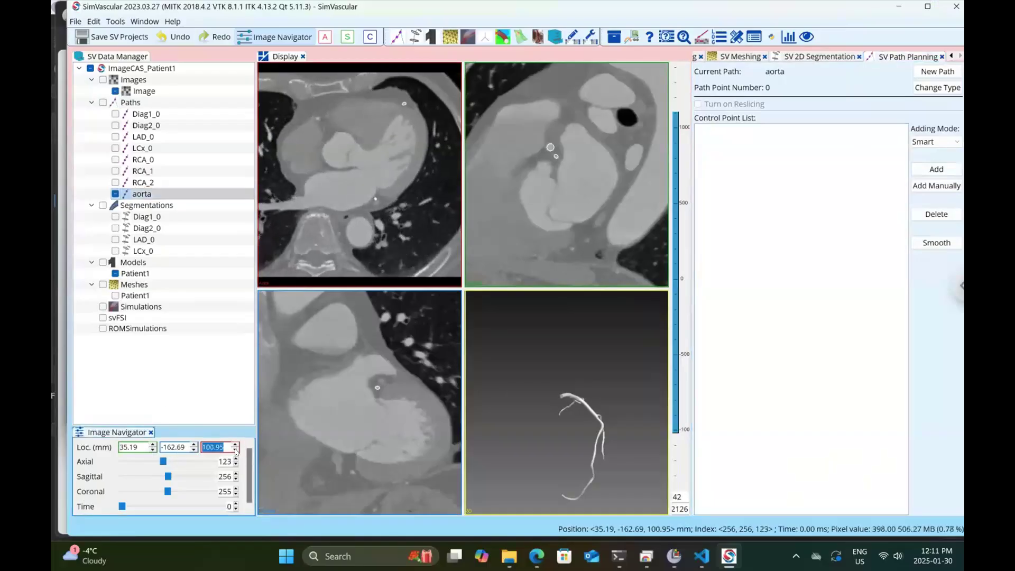
left_click(236, 451)
left_click(236, 451)
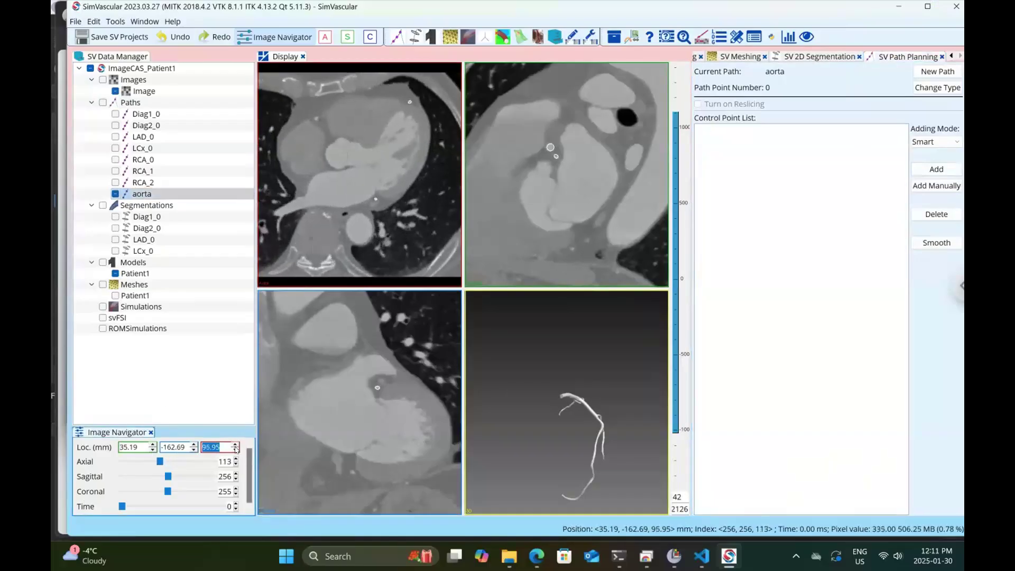
left_click(236, 444)
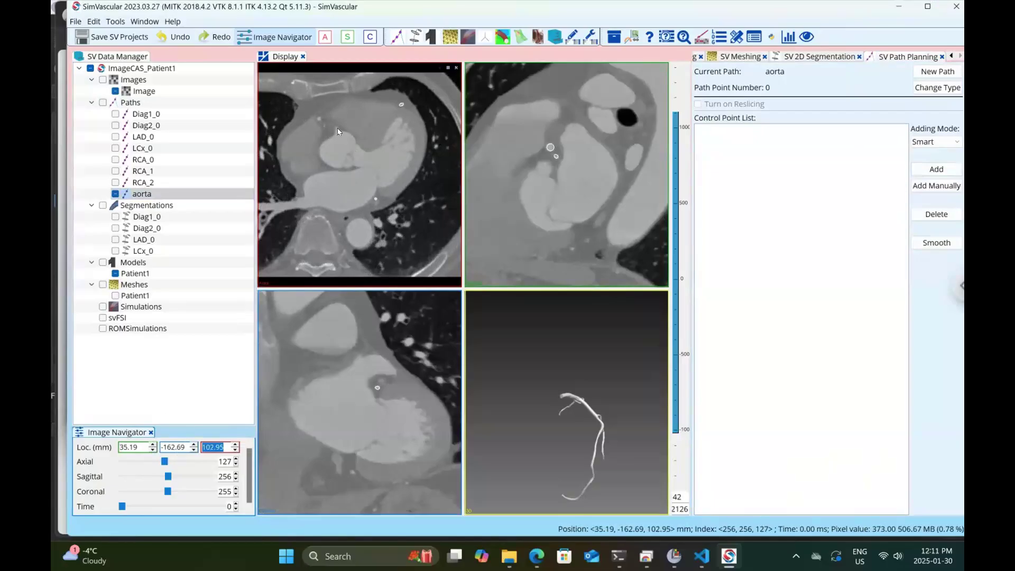
left_click(236, 450)
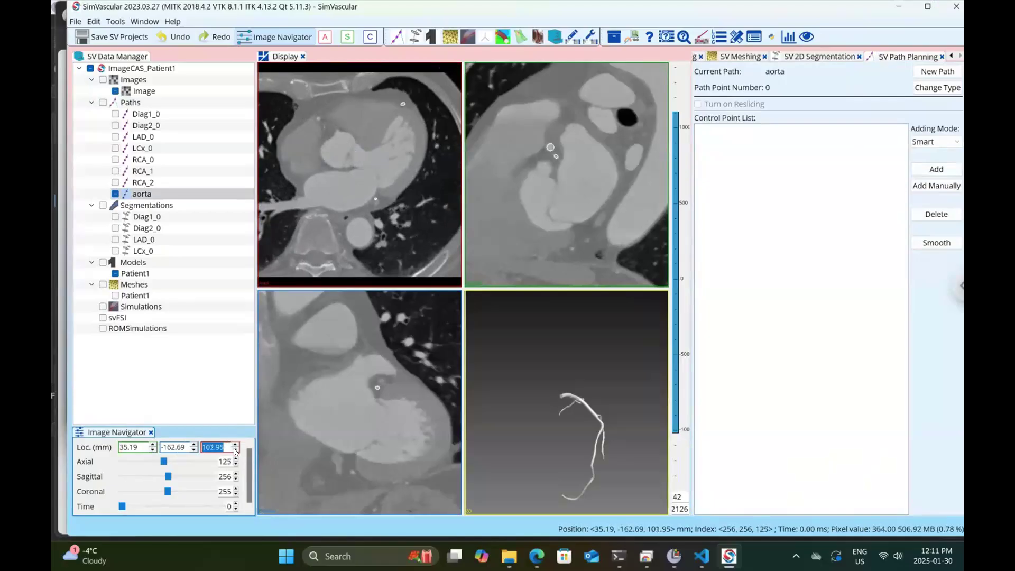
left_click(235, 451)
left_click(236, 450)
left_click(236, 450)
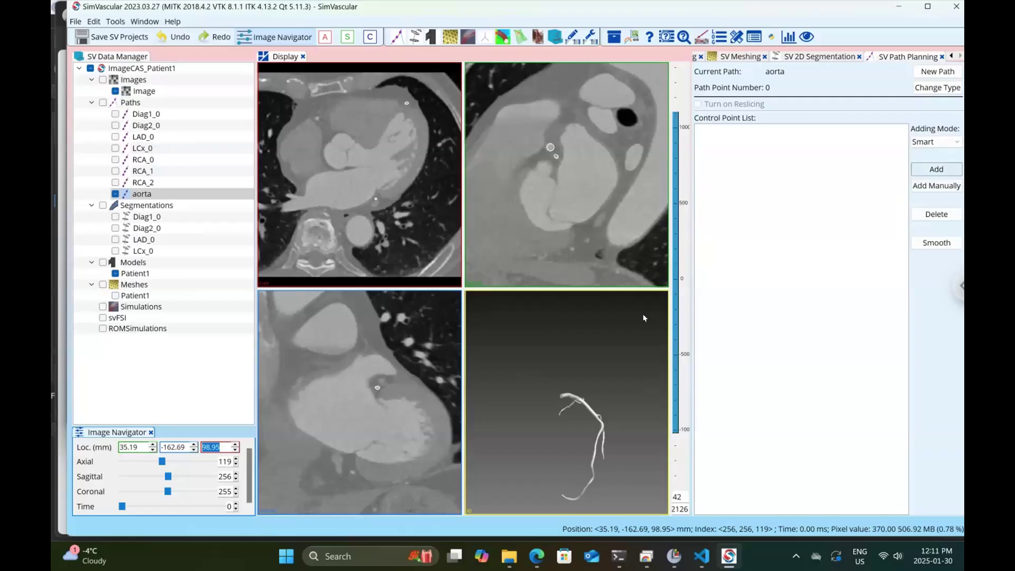
Step: Show the crosshair in the image views
right_click(647, 300)
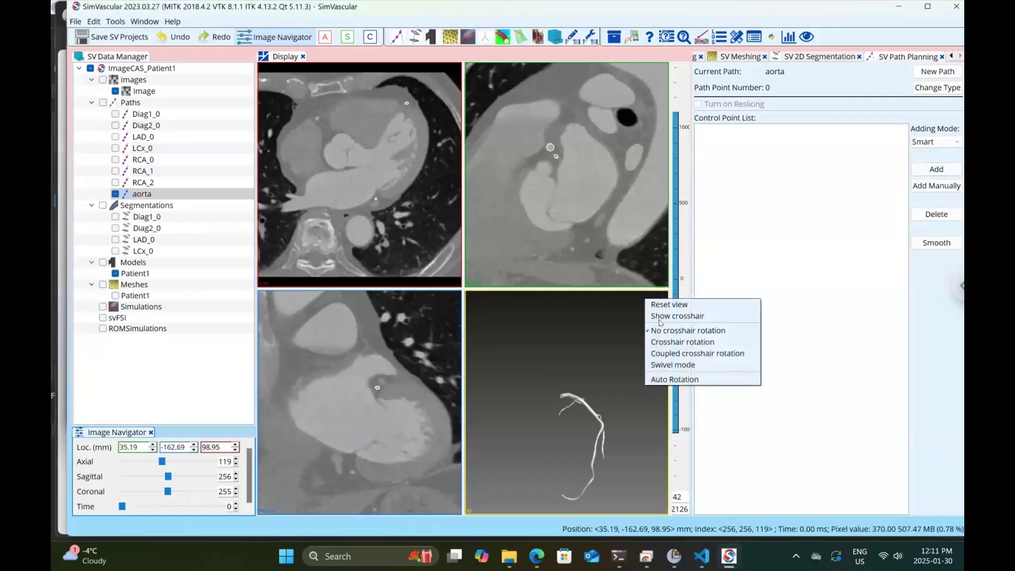
left_click(644, 298)
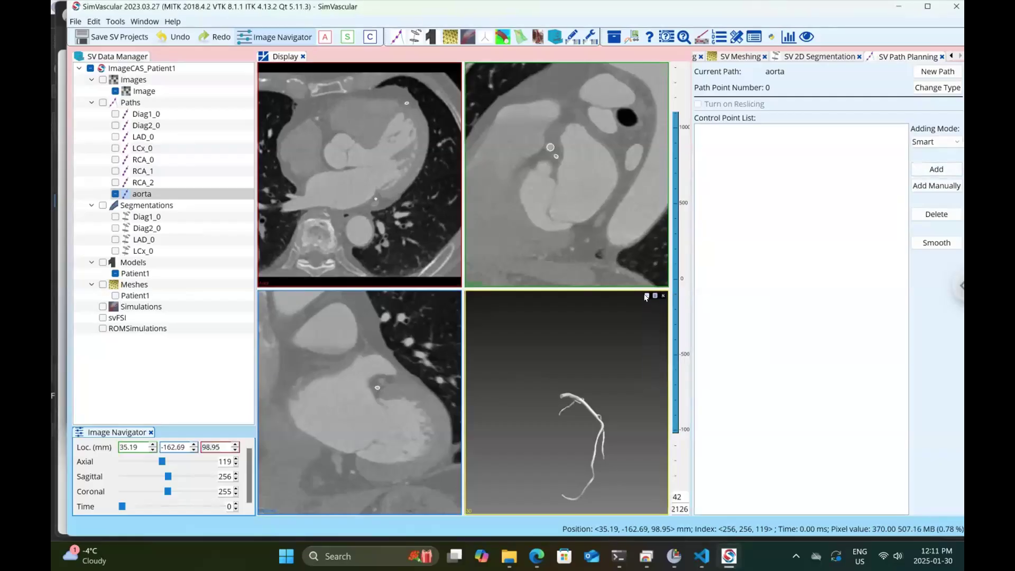
left_click(647, 298)
left_click(657, 317)
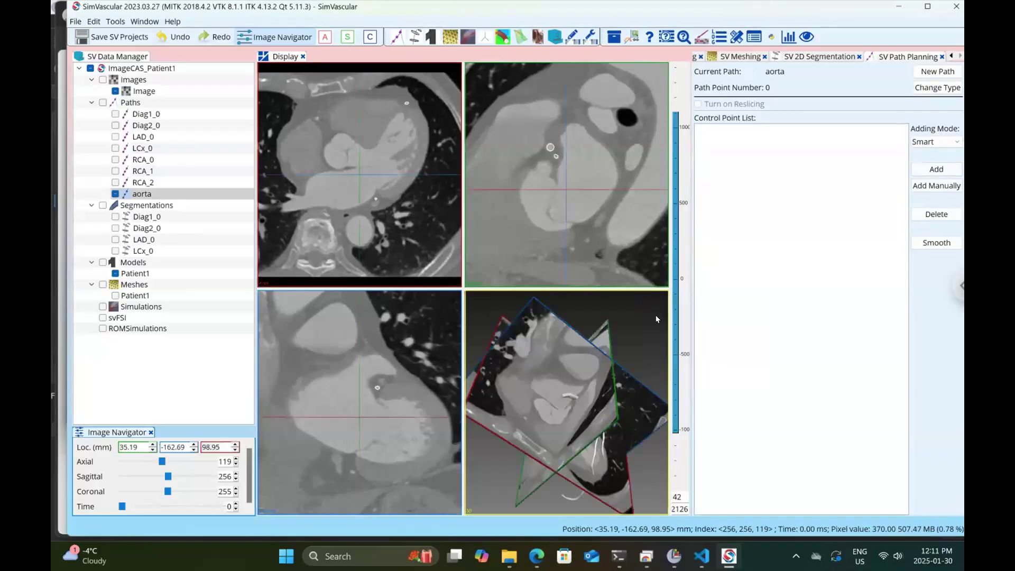
Step: Add the first aorta path control point at the centre of the aortic root, at about (15.6, -186.4, 98.95)
left_click(339, 149)
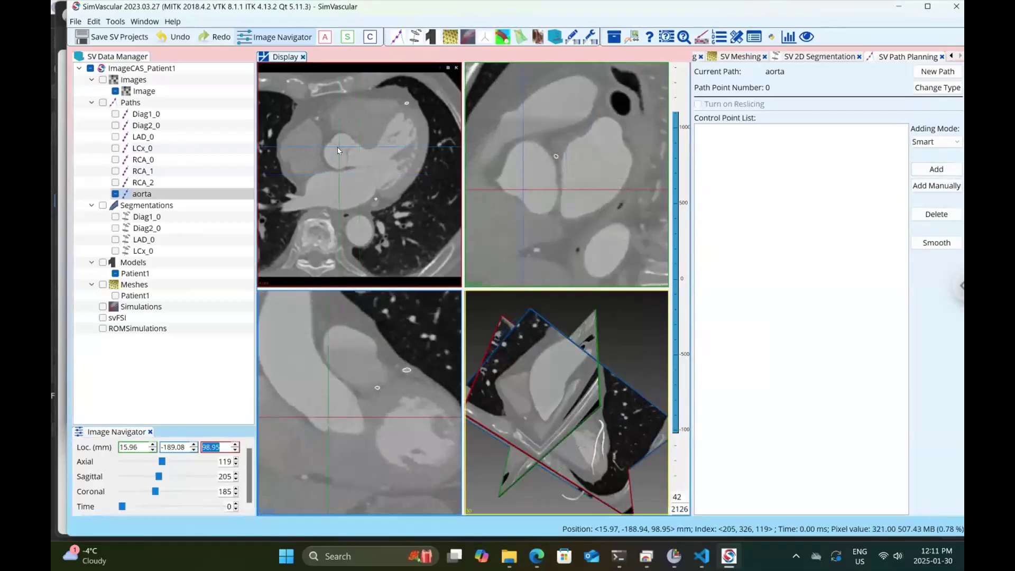
left_click(338, 150)
left_click(937, 169)
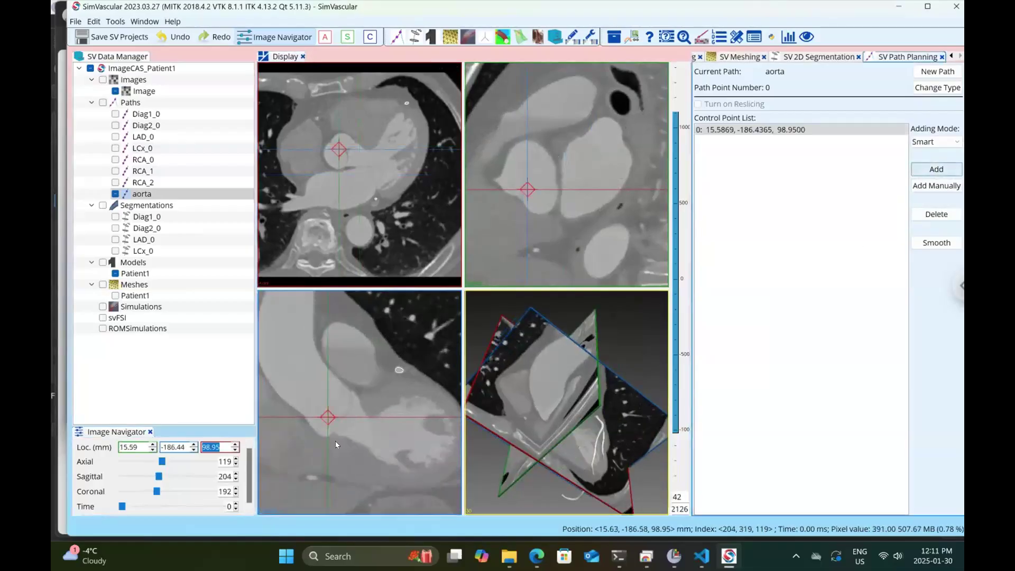
Step: Add two control points up the centre of the ascending aorta, at about (10.3, -185.3, 112.95) and (-4.8, -185.3, 128.45)
left_click(236, 445)
left_click(236, 445)
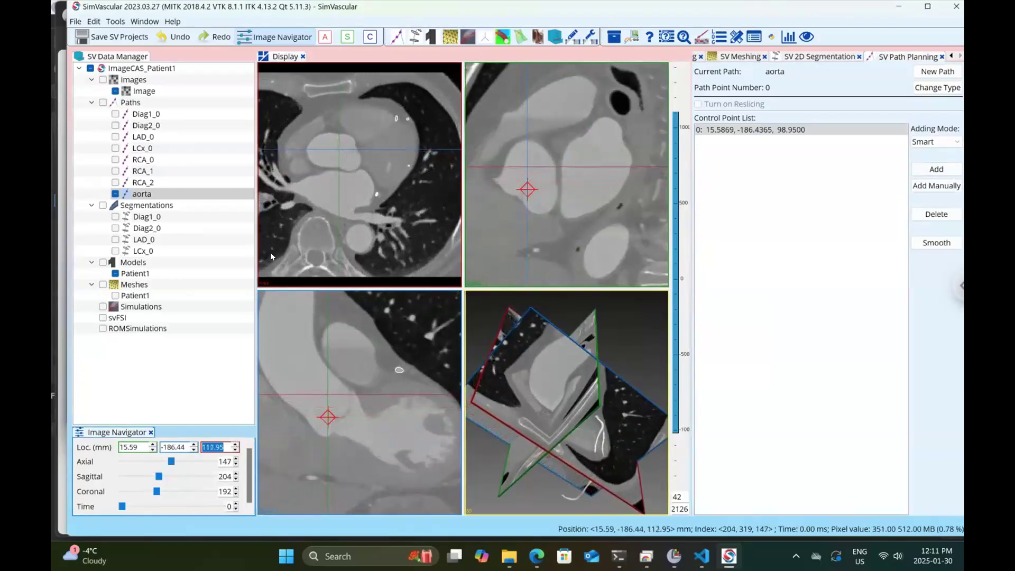
left_click(332, 152)
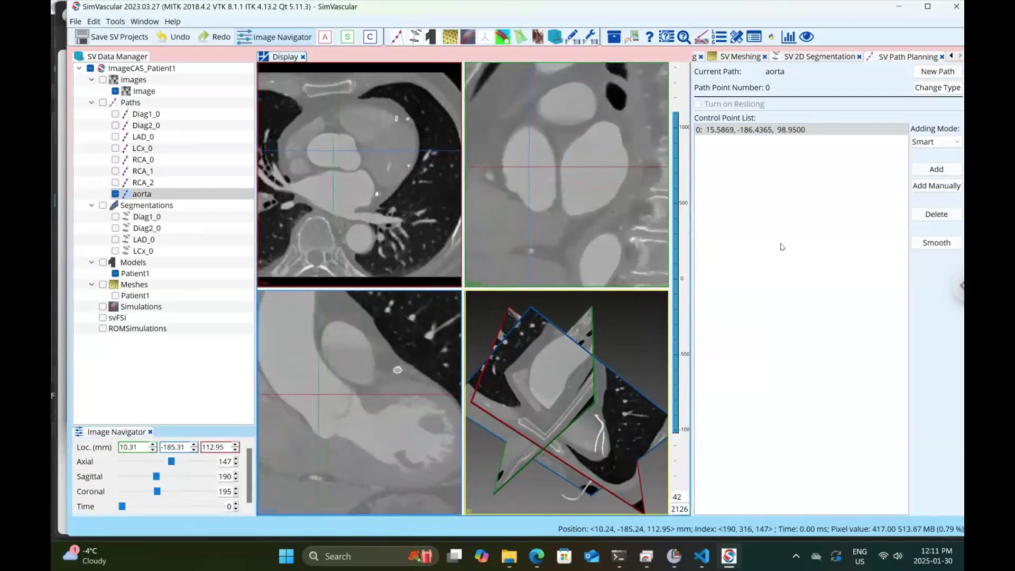
left_click(938, 174)
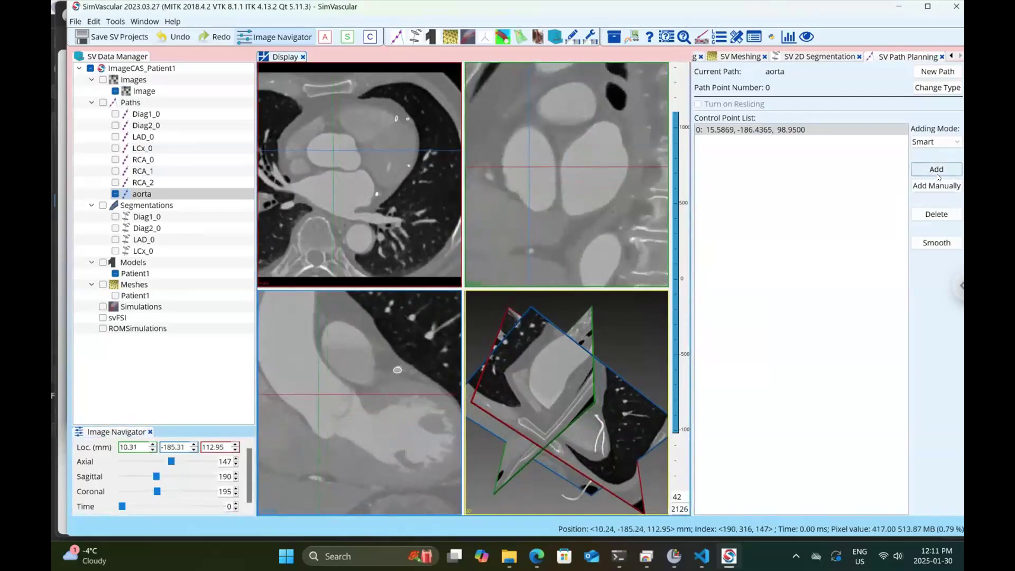
left_click(294, 369)
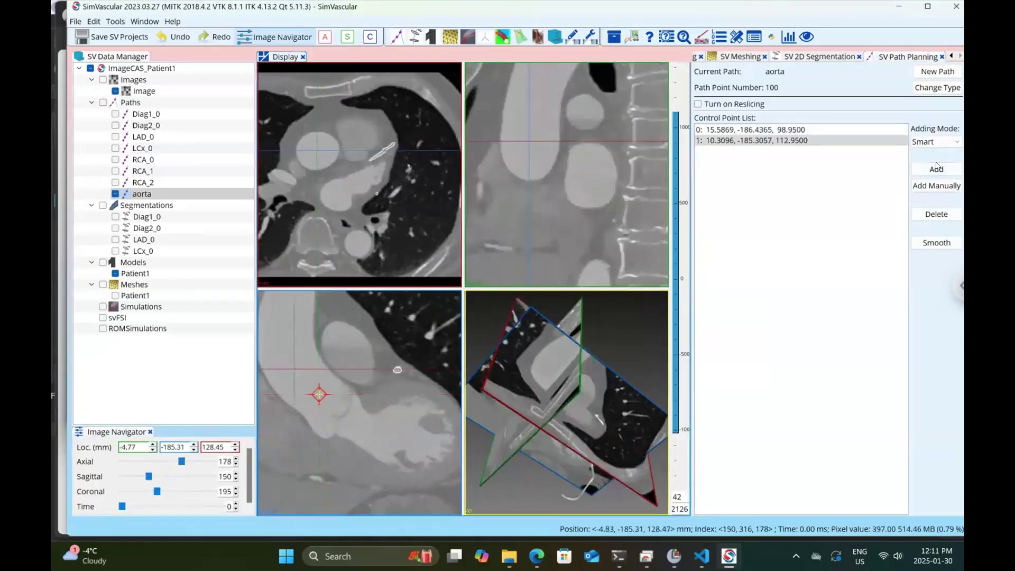
left_click(936, 168)
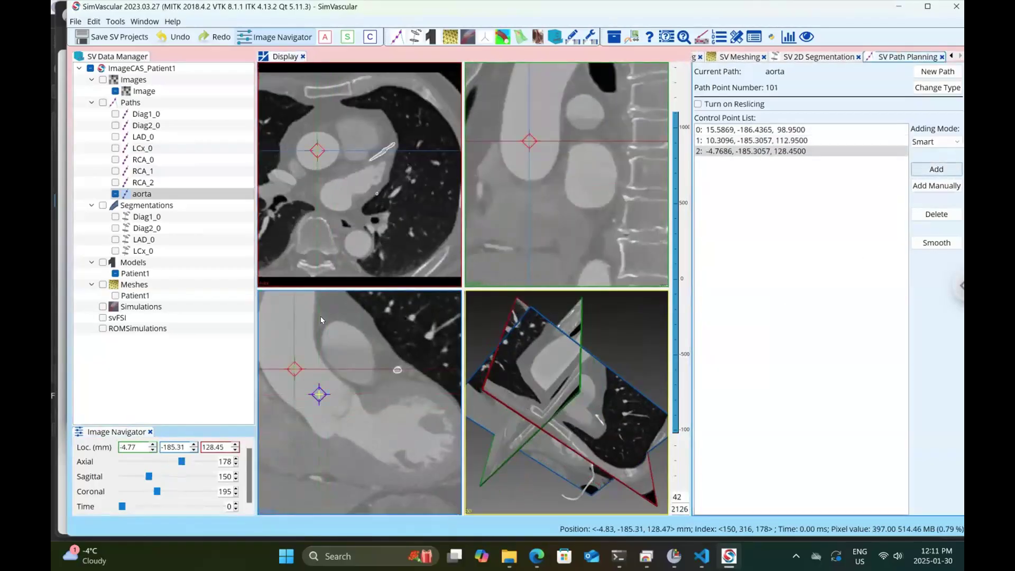
Step: Add a fourth control point centred in the ascending aorta, at about (-11.9, -183.4, 147.95)
left_click(284, 338)
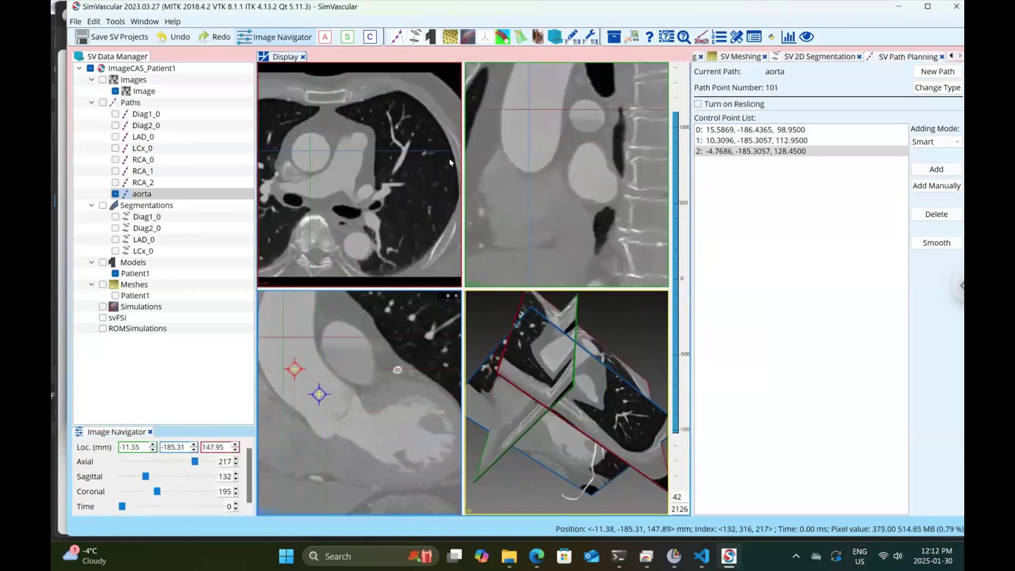
left_click(310, 154)
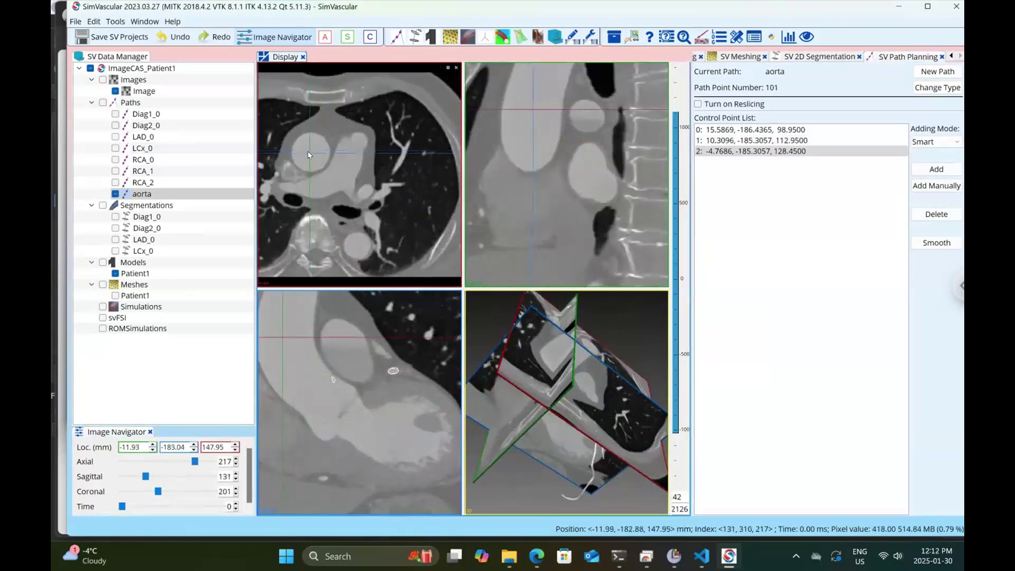
left_click(310, 154)
left_click(922, 168)
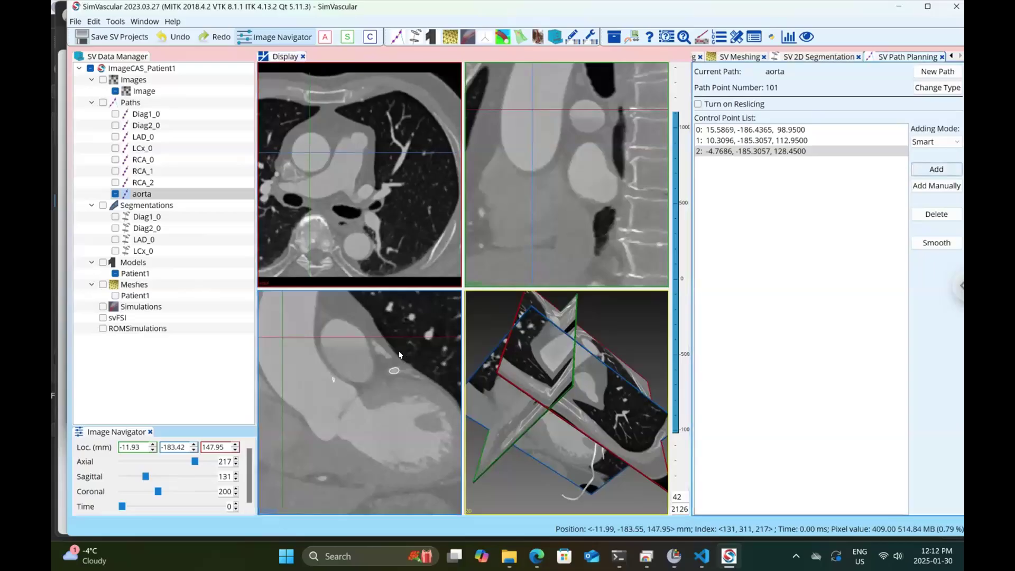
Step: Add a fifth control point centred in the upper ascending aorta, at about (-10.4, -179.3, 168.95)
left_click(284, 304)
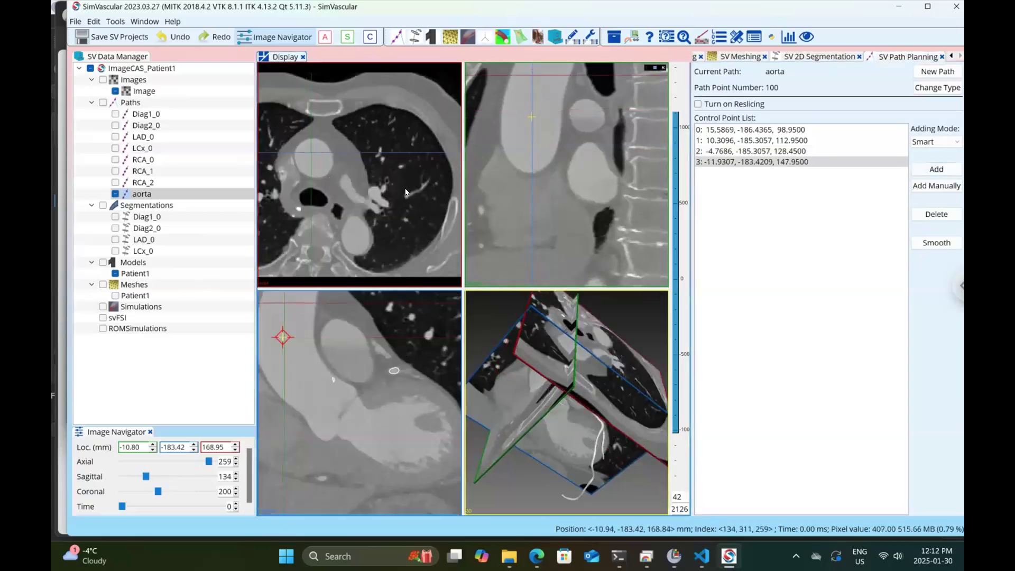
left_click(377, 161)
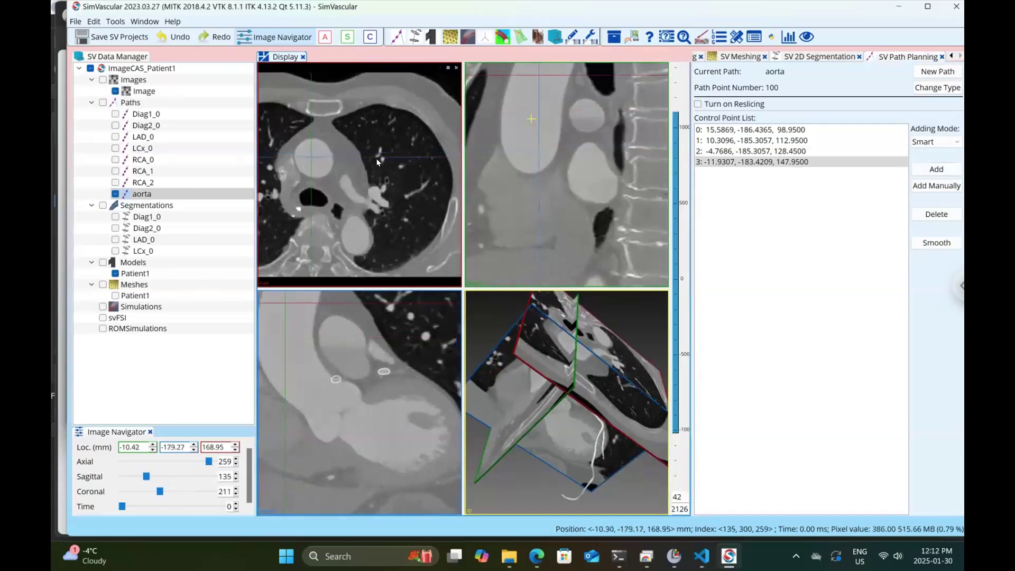
left_click(937, 169)
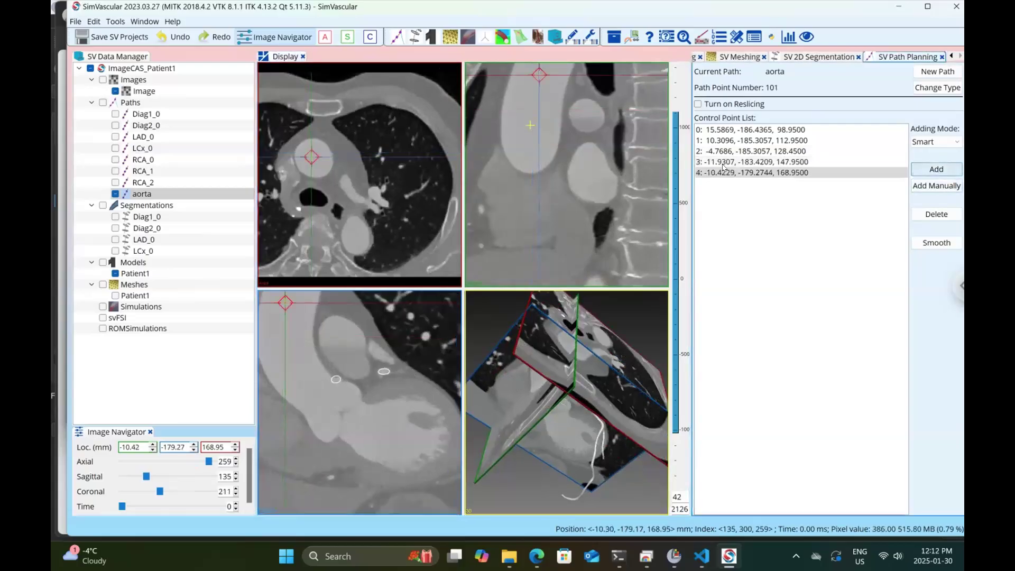
Step: Add a sixth control point near the top of the ascending aorta, at about (-6.7, -175.1, 176.45), and save the project
left_click(286, 292)
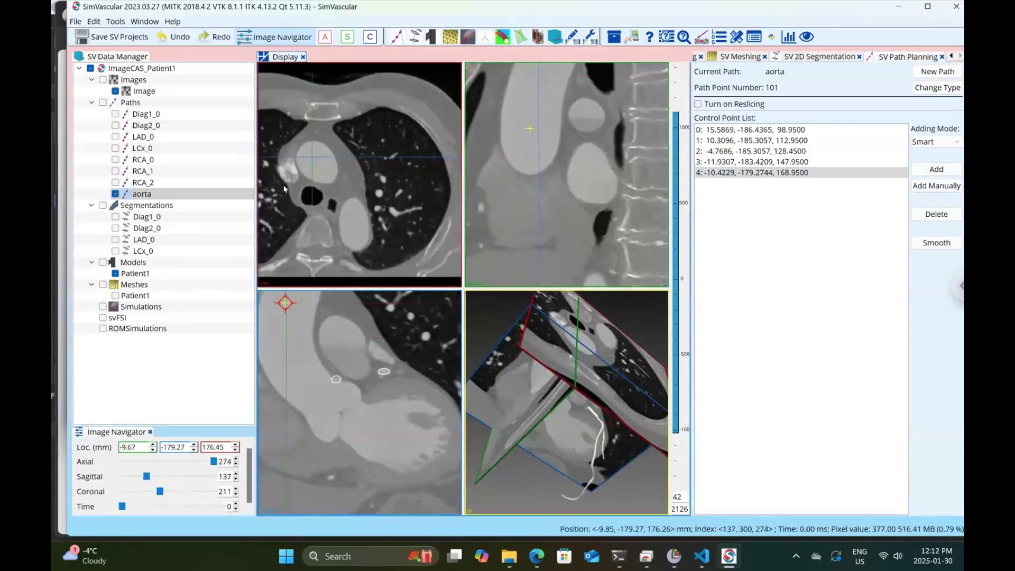
left_click(312, 159)
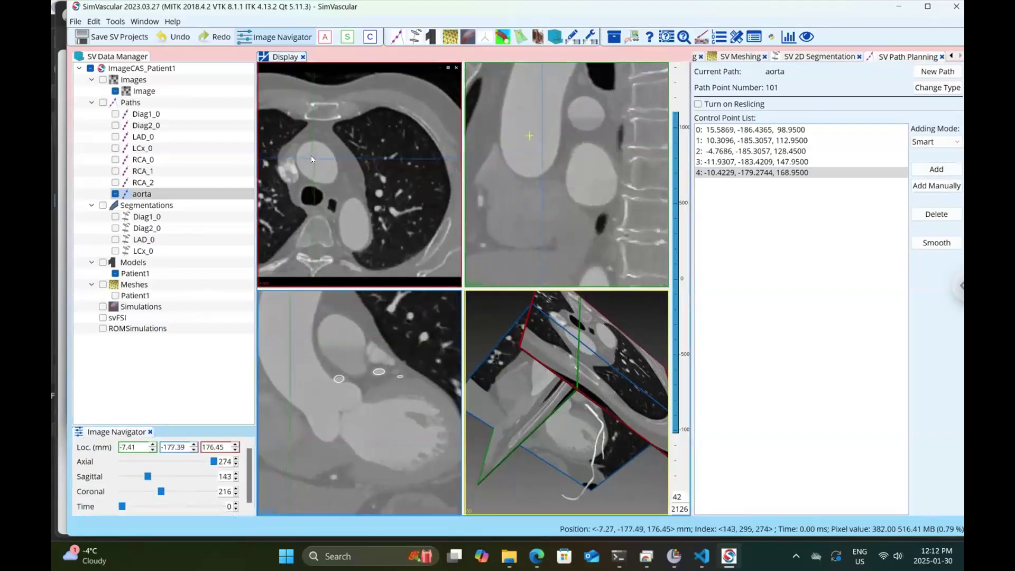
left_click(316, 161)
left_click(951, 169)
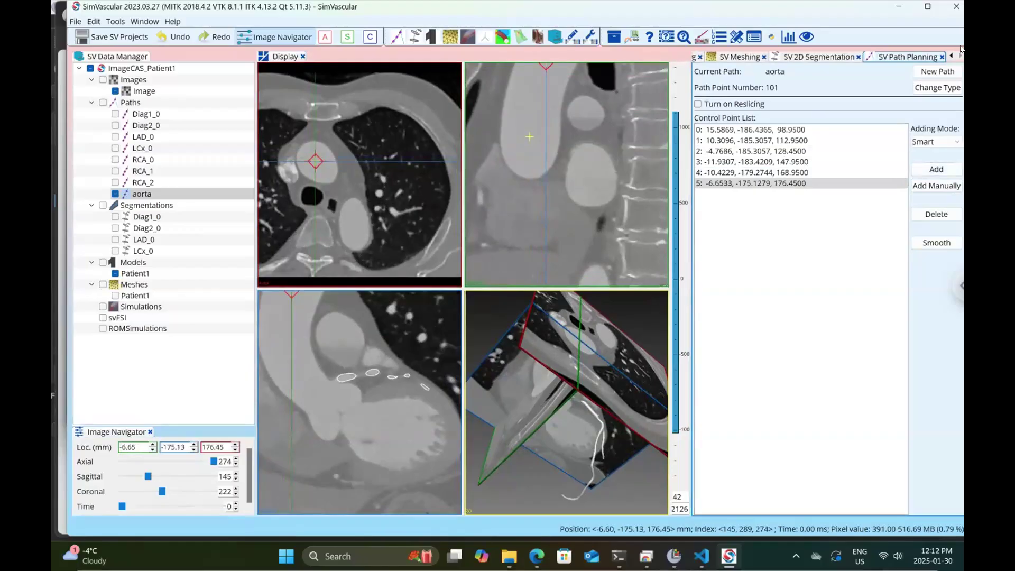
left_click(76, 41)
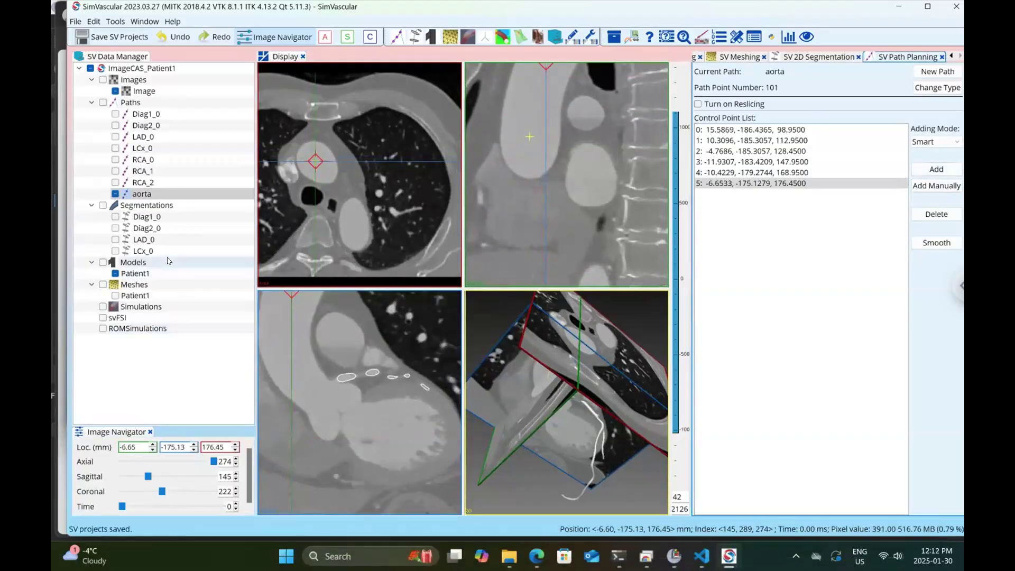
Step: Create a contour group under Segmentations for the aorta path, keeping the path name as the group name
left_click(163, 206)
right_click(163, 205)
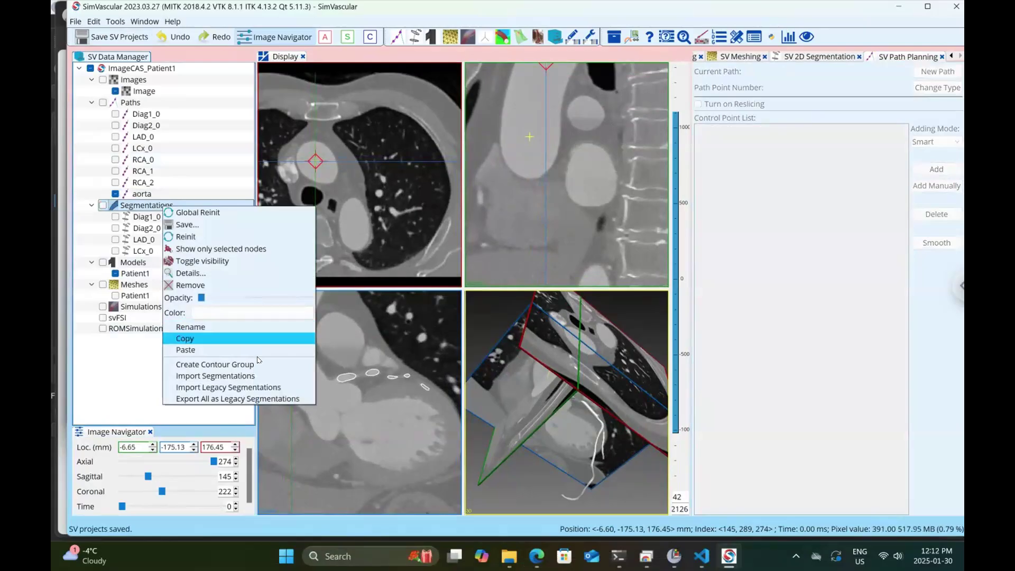
left_click(259, 364)
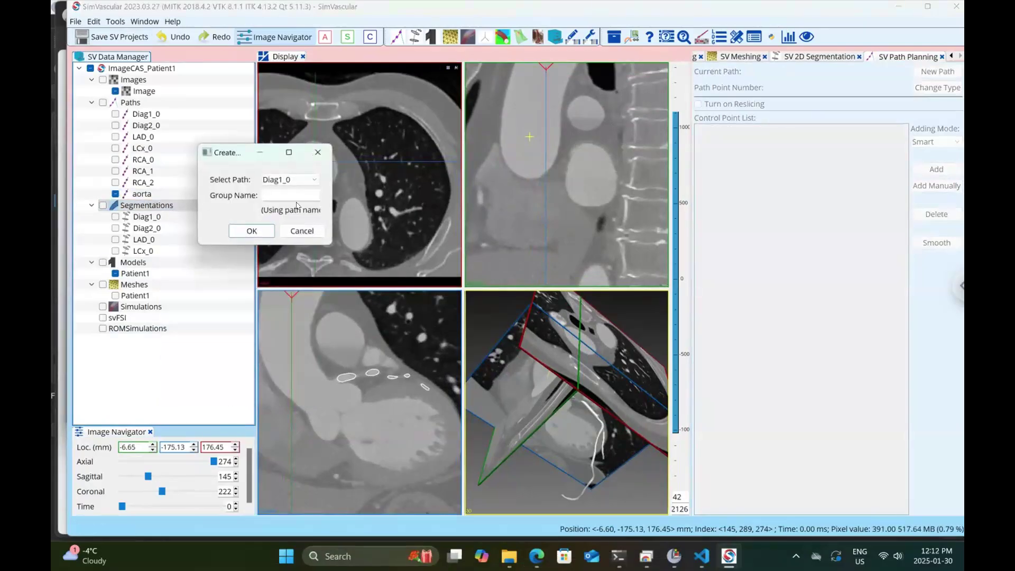
left_click(308, 180)
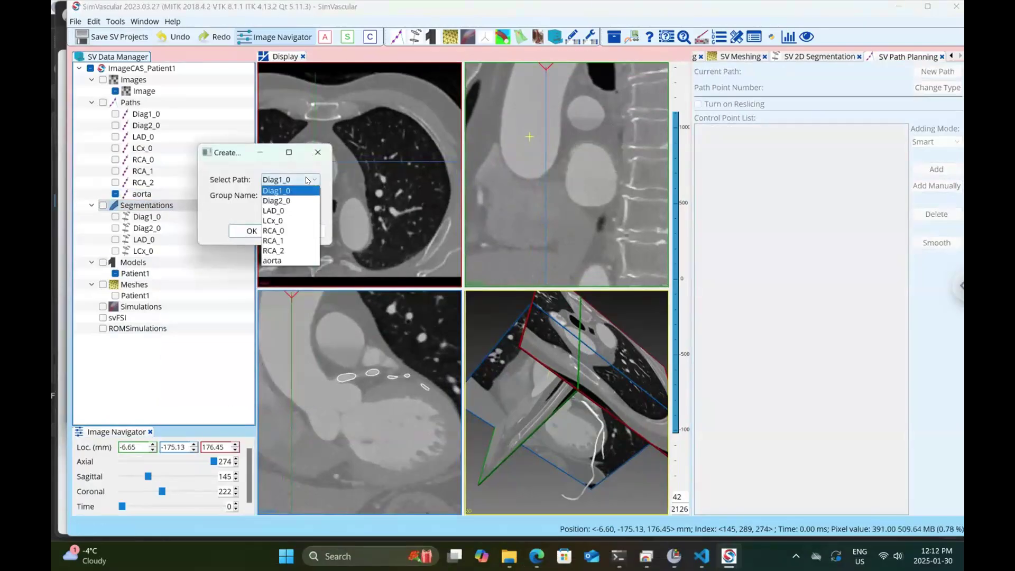
left_click(297, 261)
left_click(249, 231)
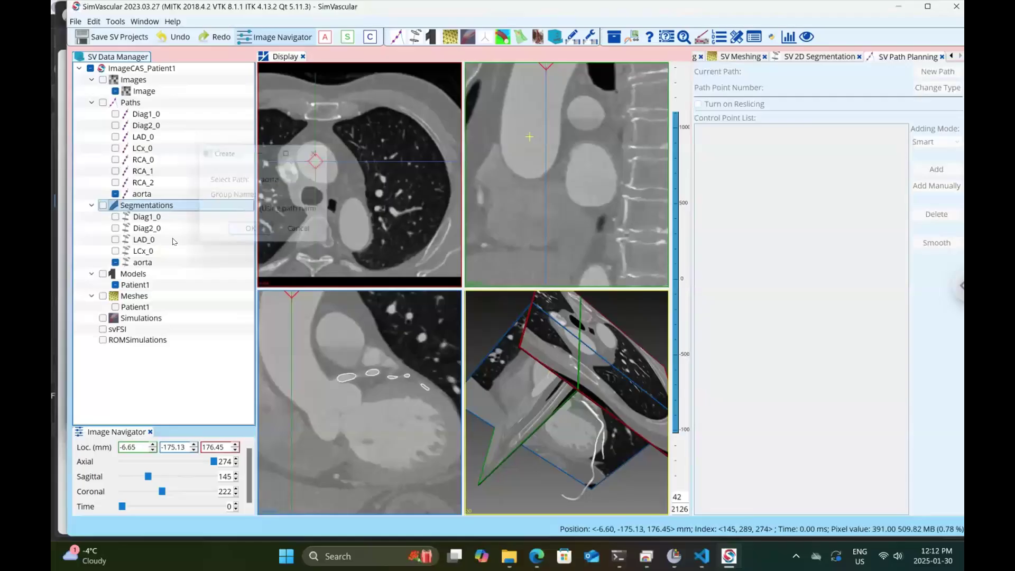
Step: Open the aorta contour group for 2D segmentation and set its reslice size to 25
left_click(137, 262)
double_click(138, 263)
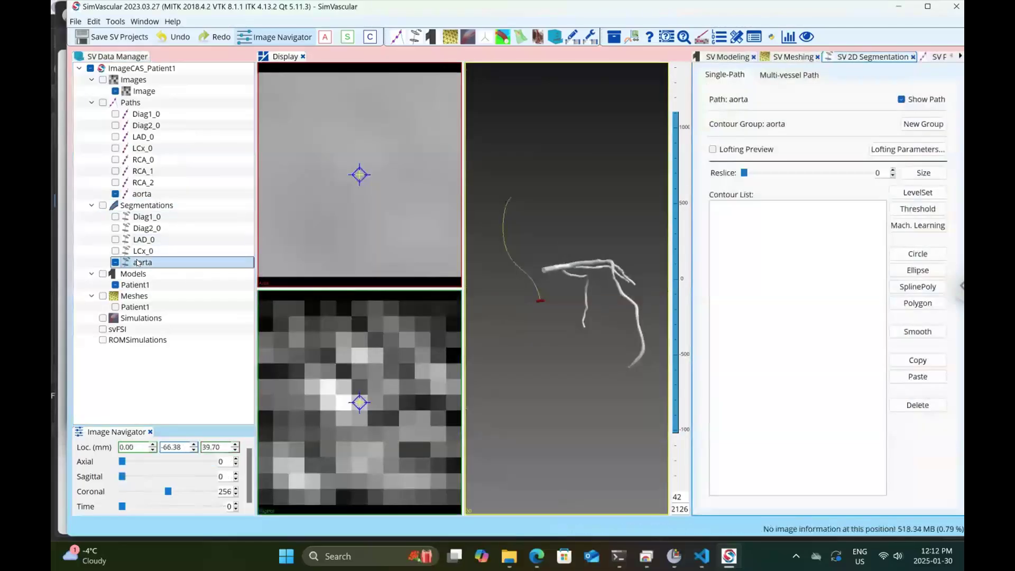
right_click(146, 262)
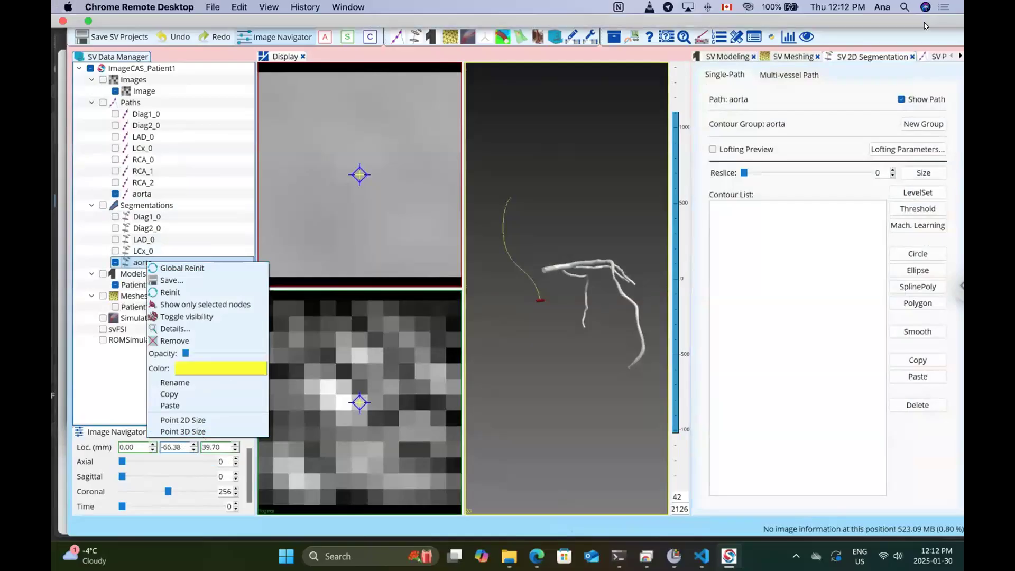
left_click(924, 172)
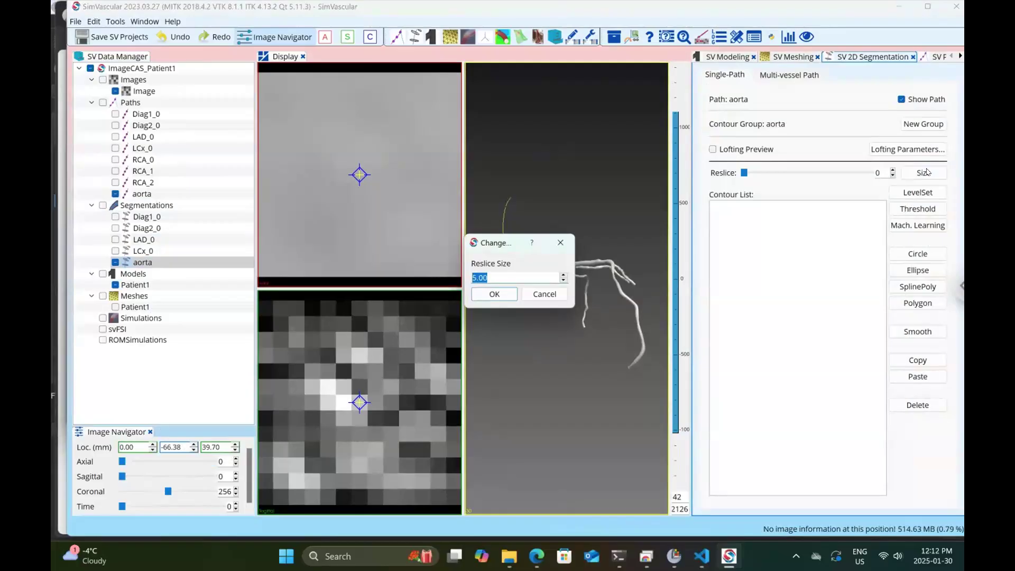
type("25")
key("Return")
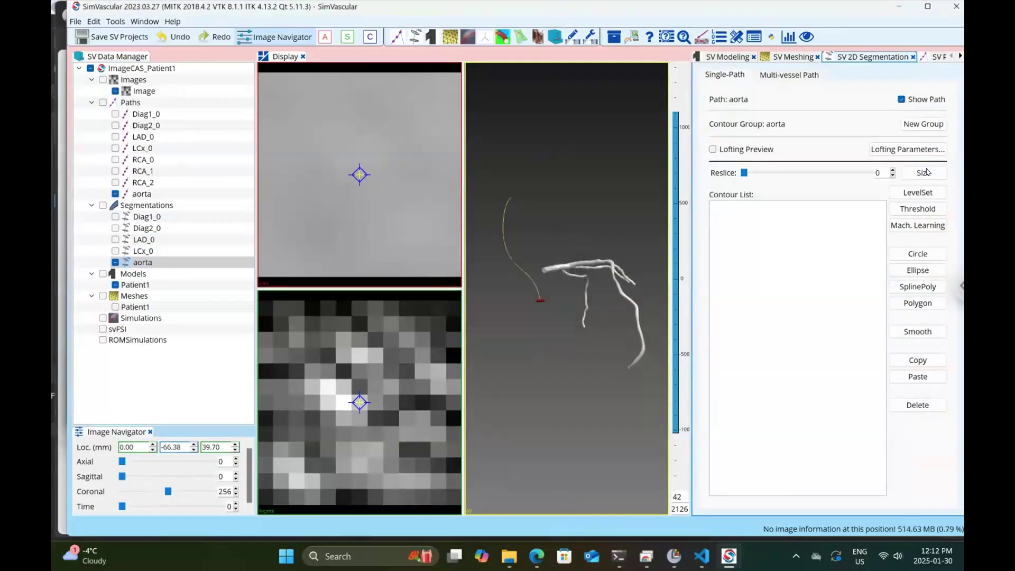
Step: Set the reslice size for the aorta contour group to 50
left_click(921, 172)
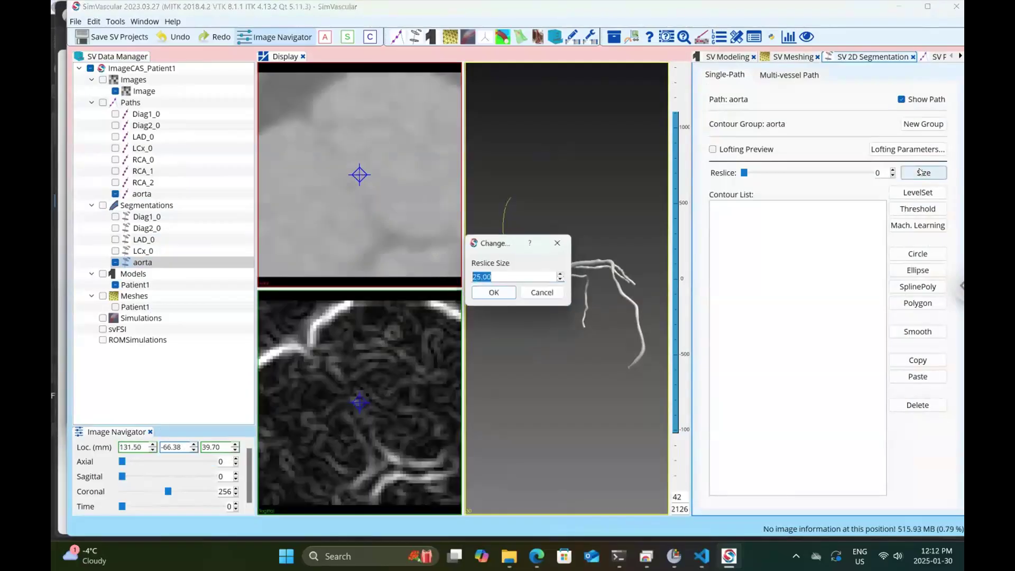
type("50")
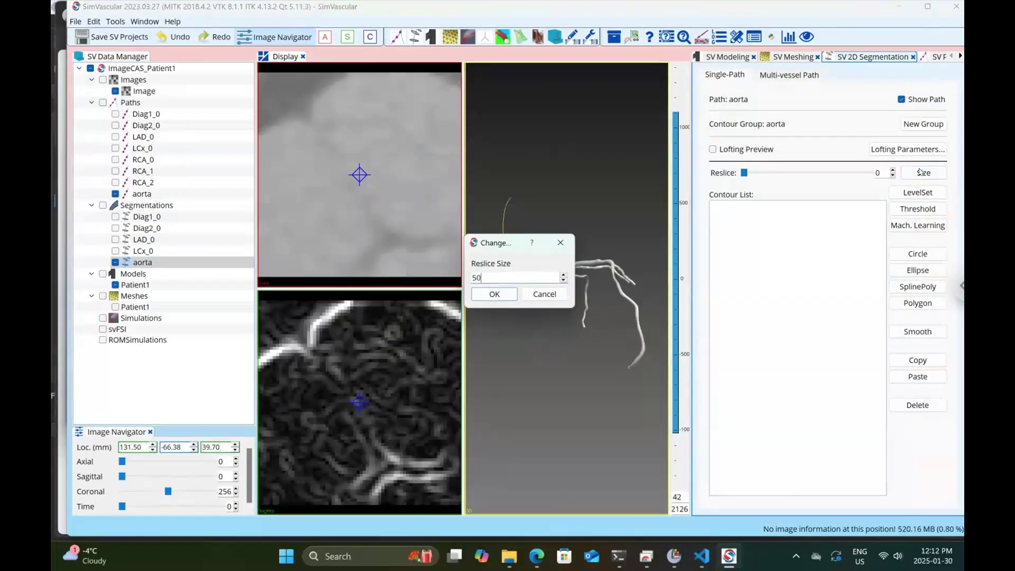
key("Return")
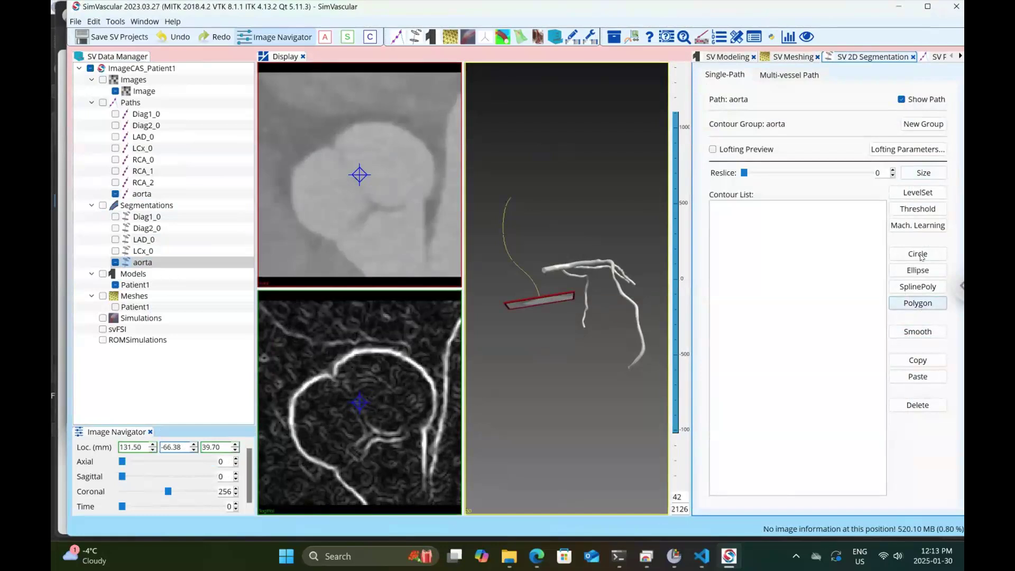
Step: Trace a closed manual polygon contour around the aortic root boundary at reslice position 0
left_click(907, 304)
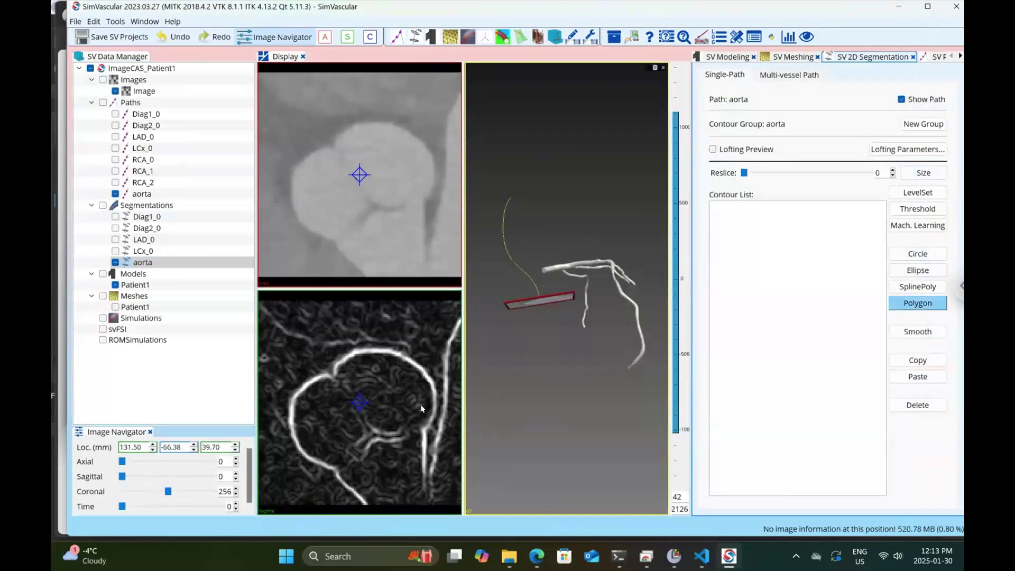
left_click(333, 466)
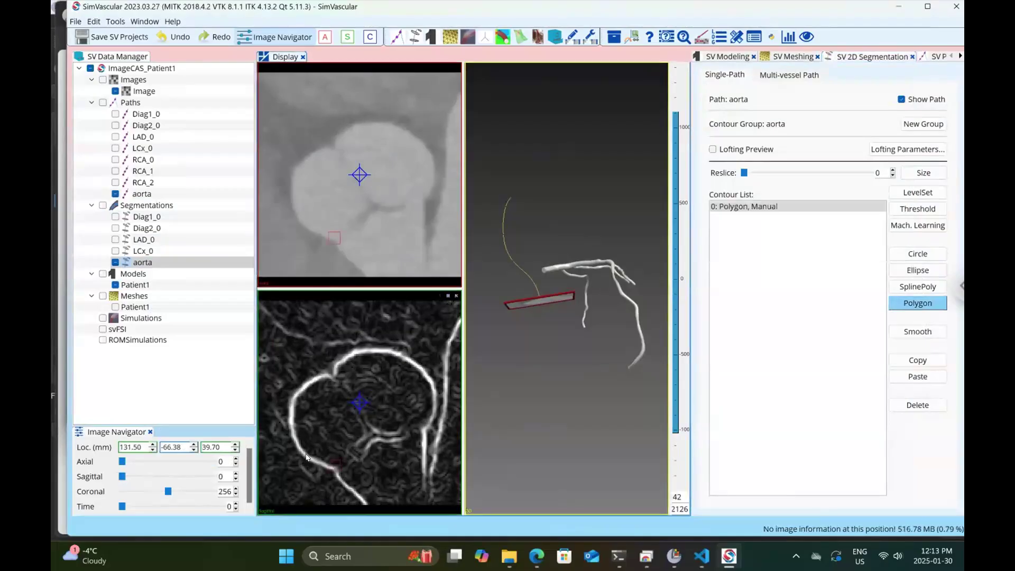
left_click(290, 434)
left_click(291, 403)
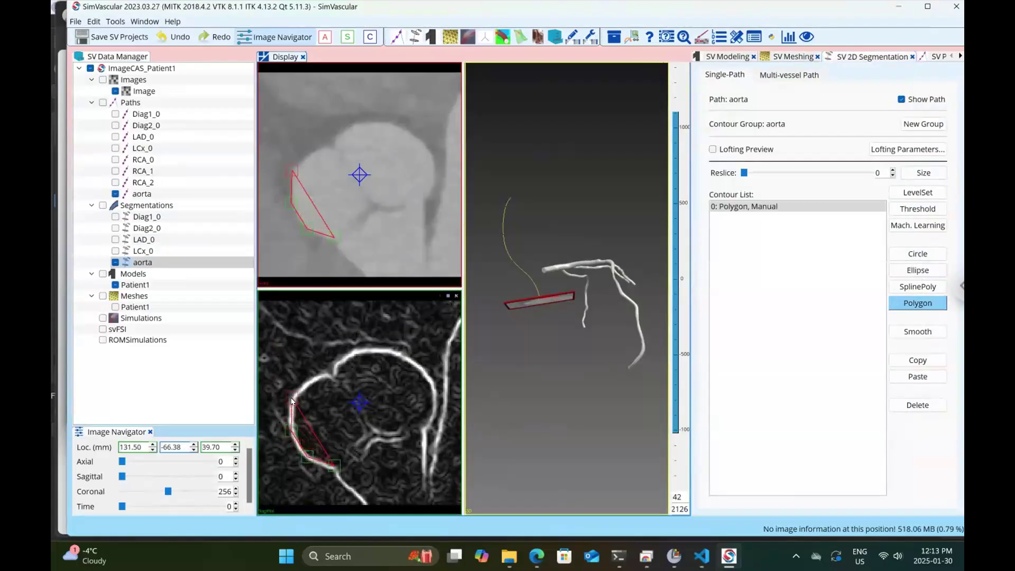
left_click(299, 389)
left_click(317, 377)
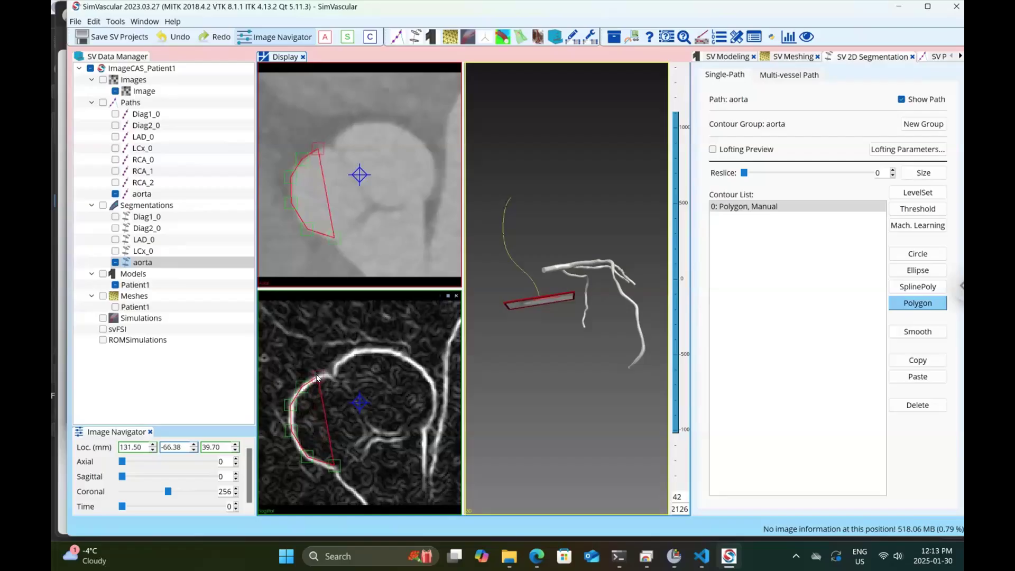
left_click(337, 366)
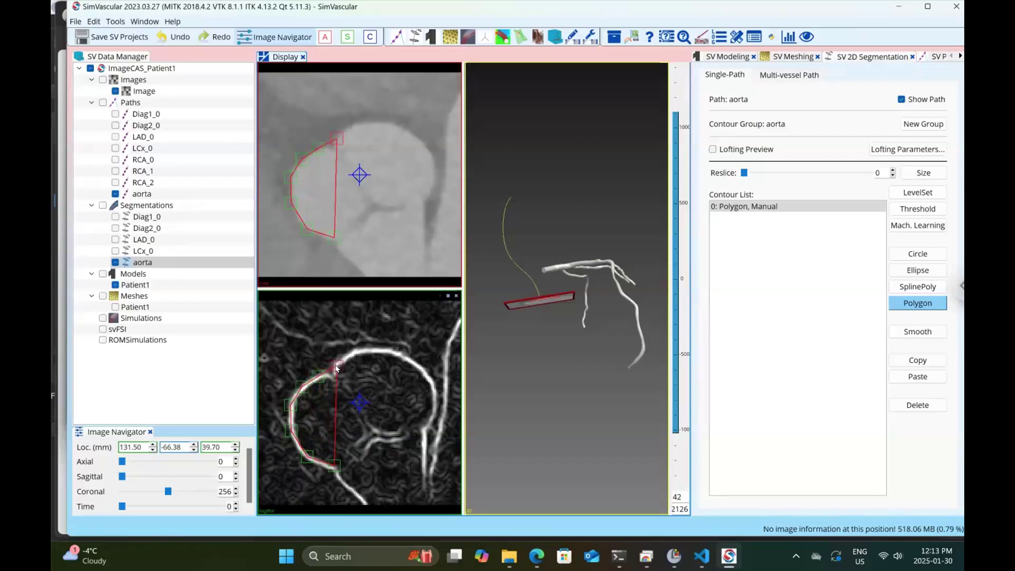
left_click(354, 352)
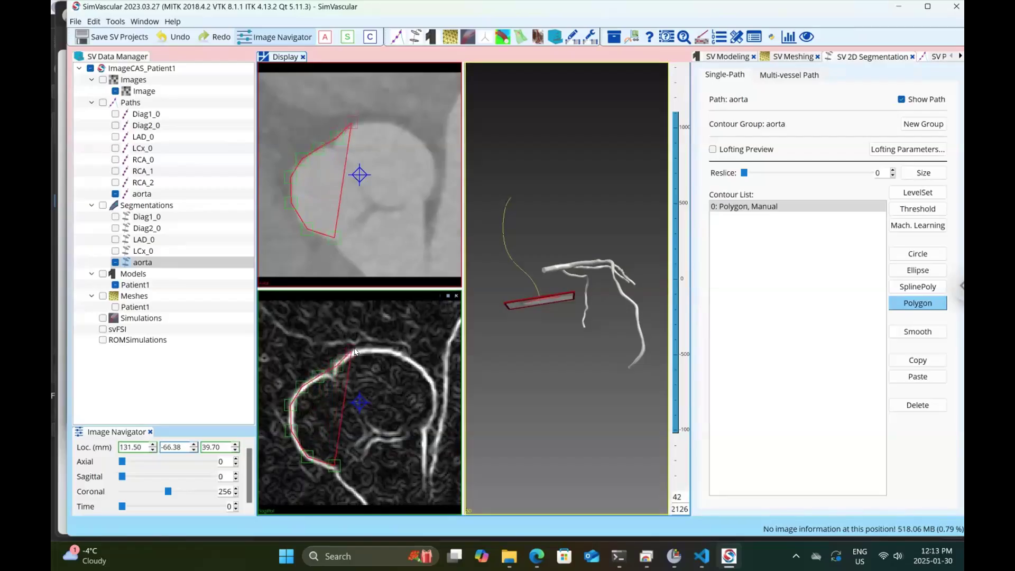
left_click(385, 348)
left_click(409, 360)
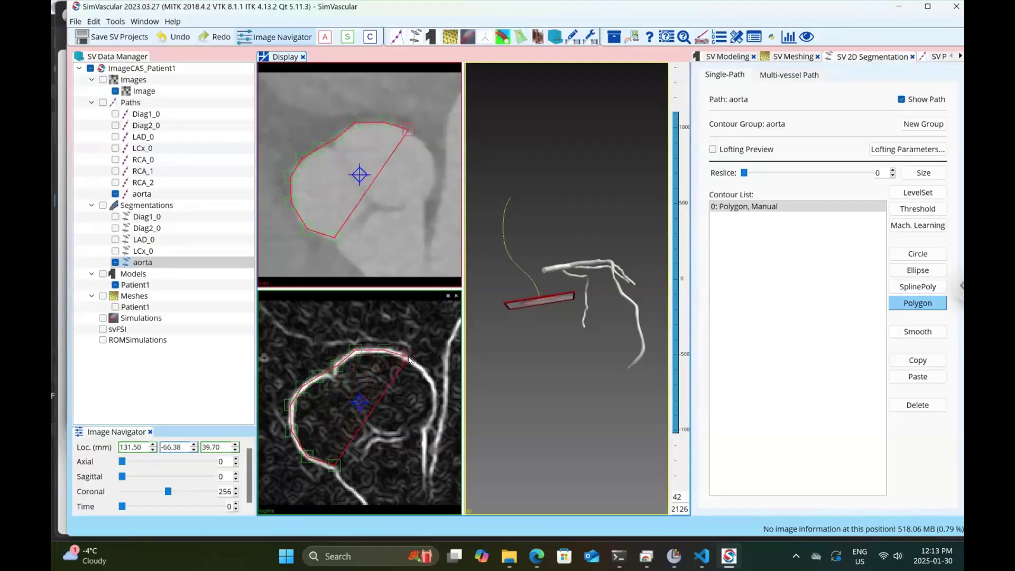
left_click(426, 371)
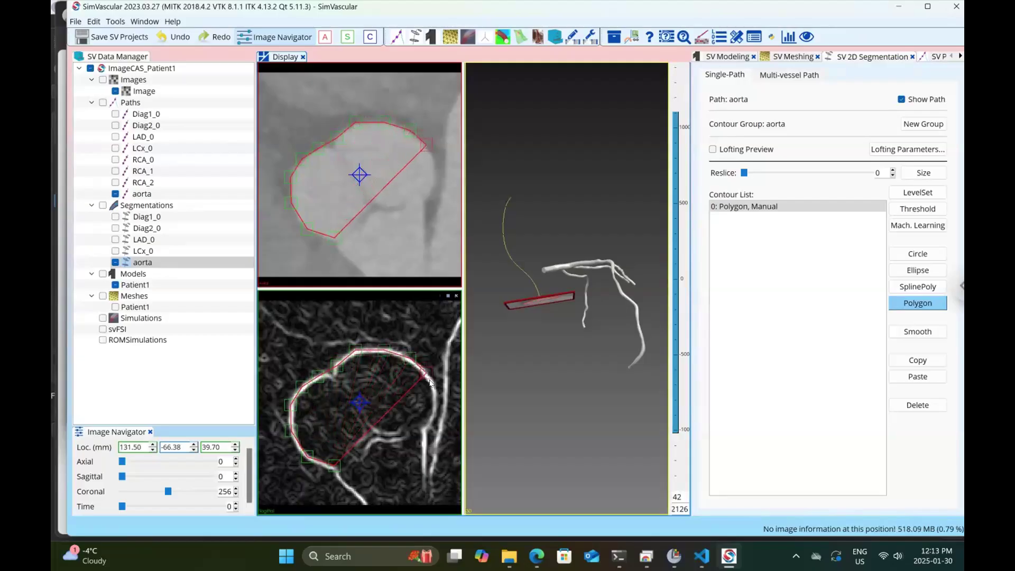
left_click(434, 396)
left_click(434, 413)
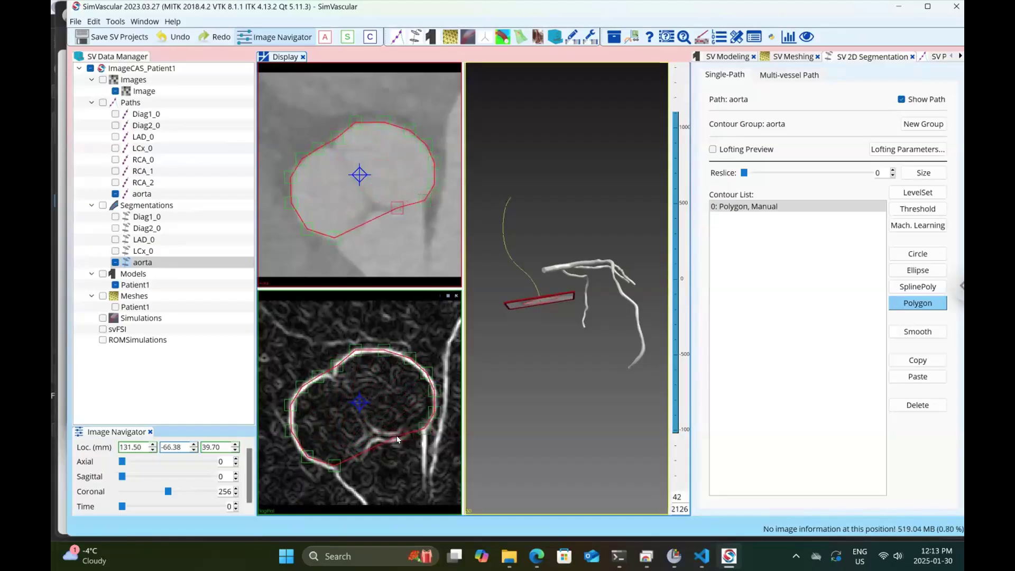
left_click(366, 446)
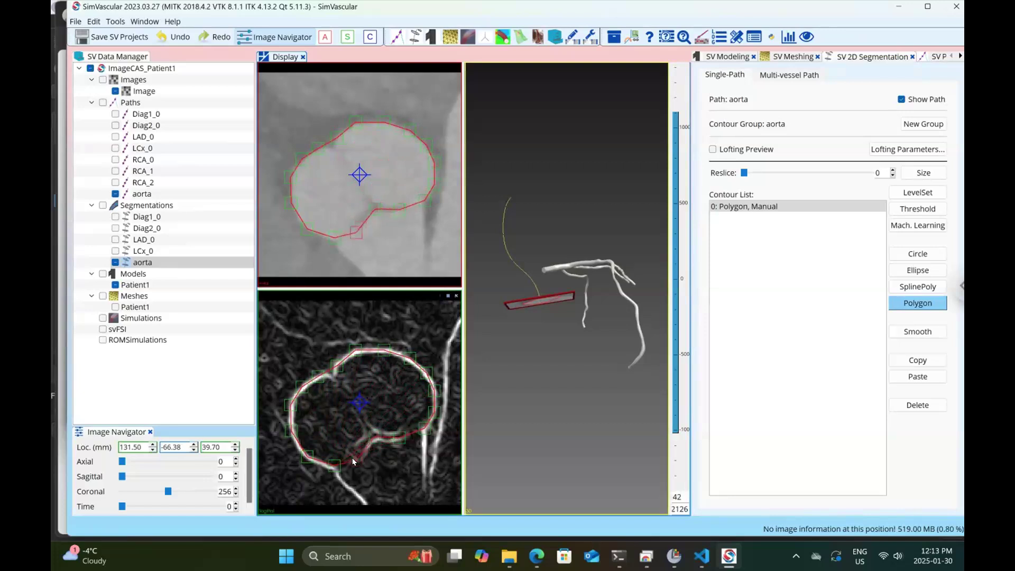
double_click(356, 461)
Step: Smooth the manual polygon contour of the aortic root at reslice position 0
left_click(892, 172)
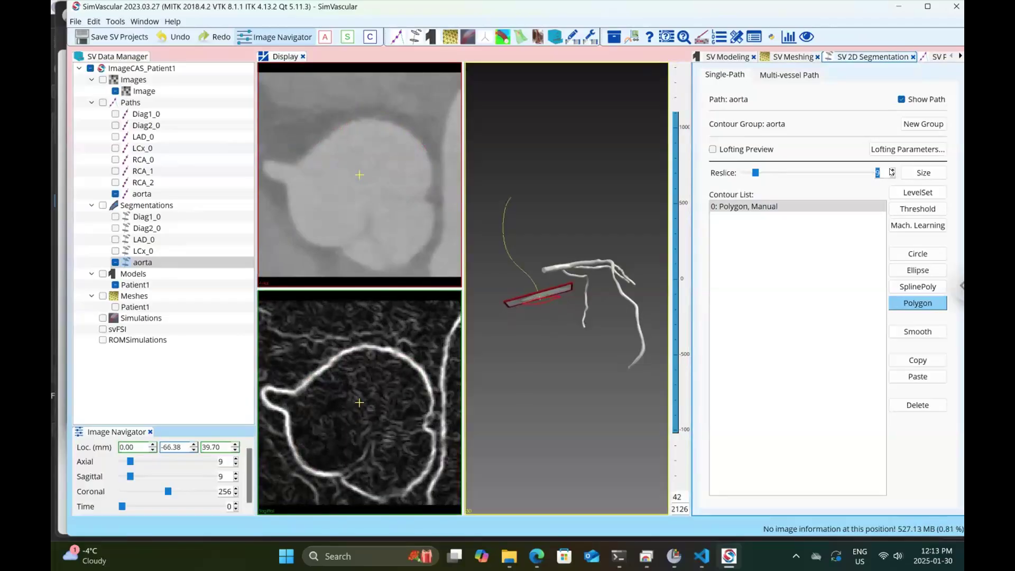
left_click(892, 172)
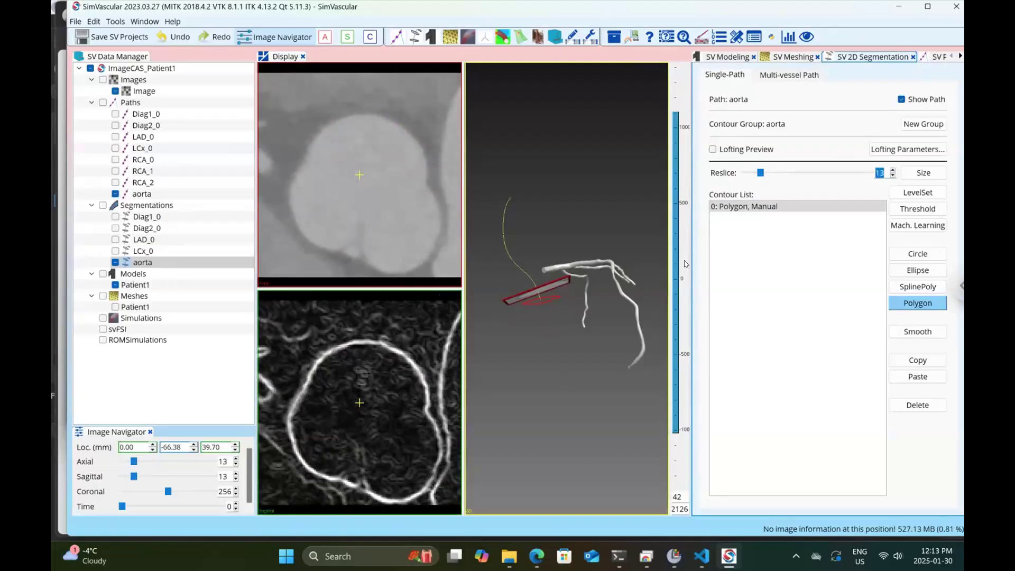
left_click(878, 208)
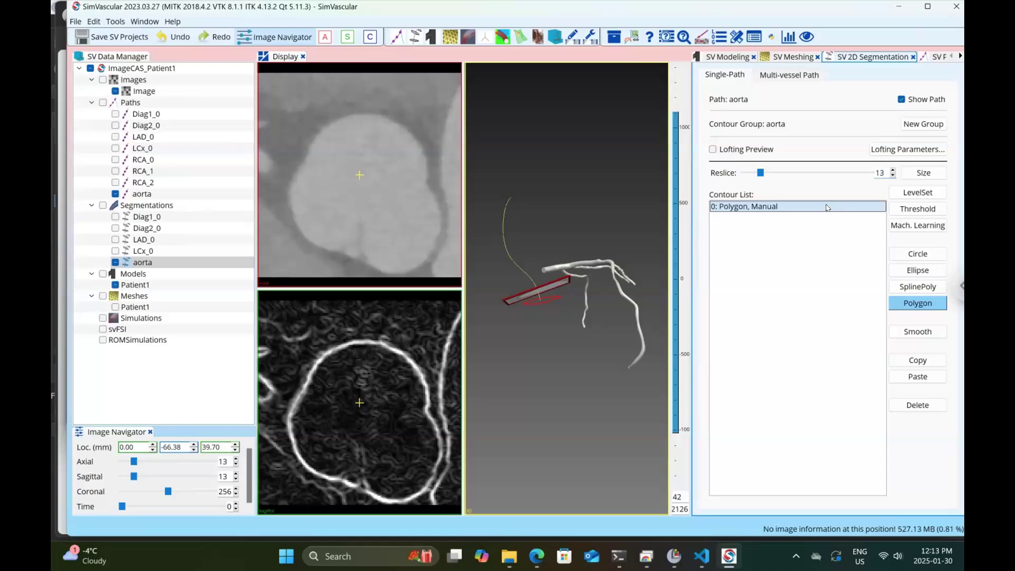
left_click(907, 332)
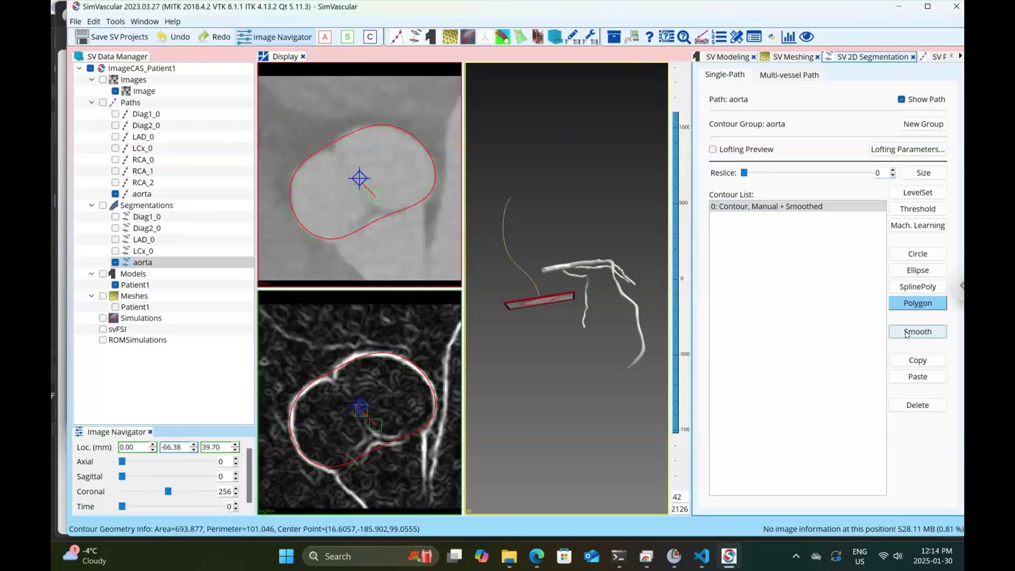
Step: Inspect the smoothed contour in the 3D view and advance the reslice position along the aorta path to 18
left_click_drag(602, 341, 586, 218)
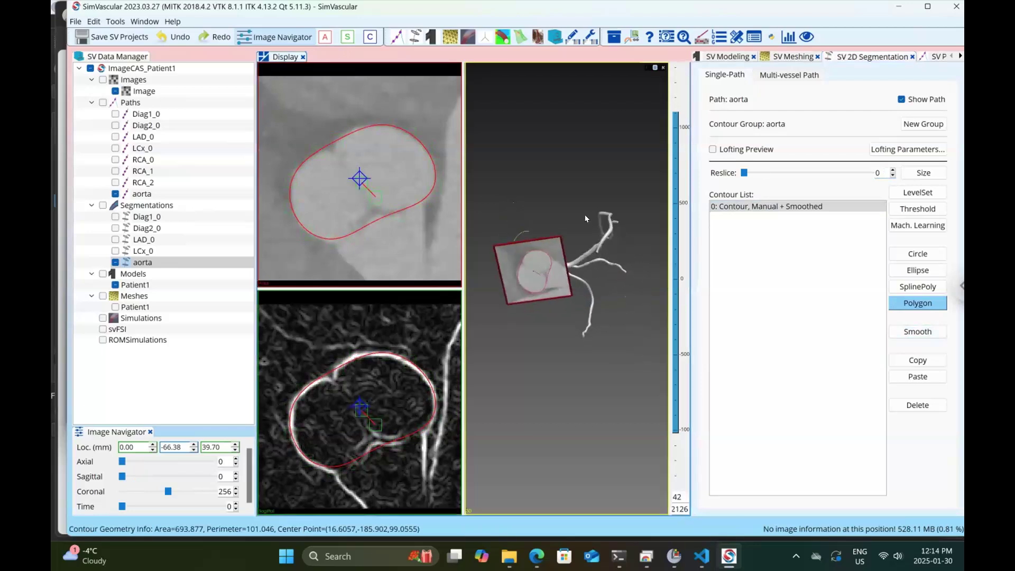
left_click_drag(584, 271, 585, 209)
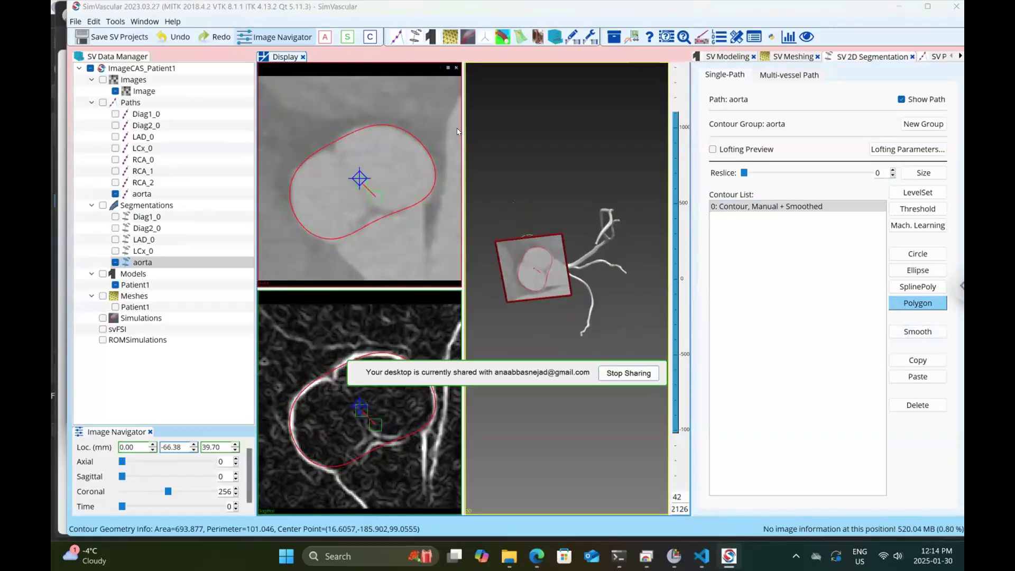
scroll(458, 132, "up", 3)
scroll(458, 132, "up", 14)
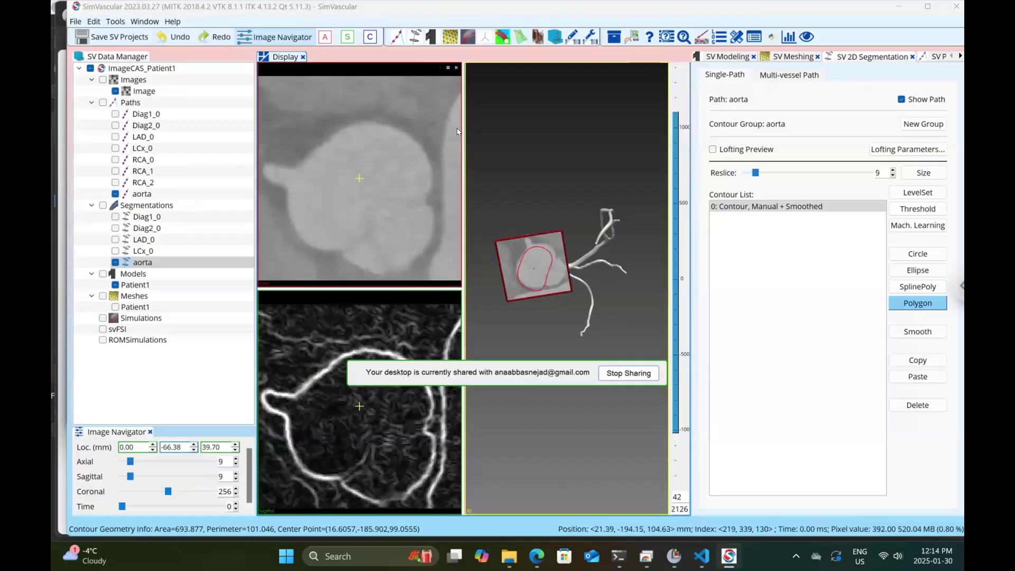
scroll(458, 132, "up", 1)
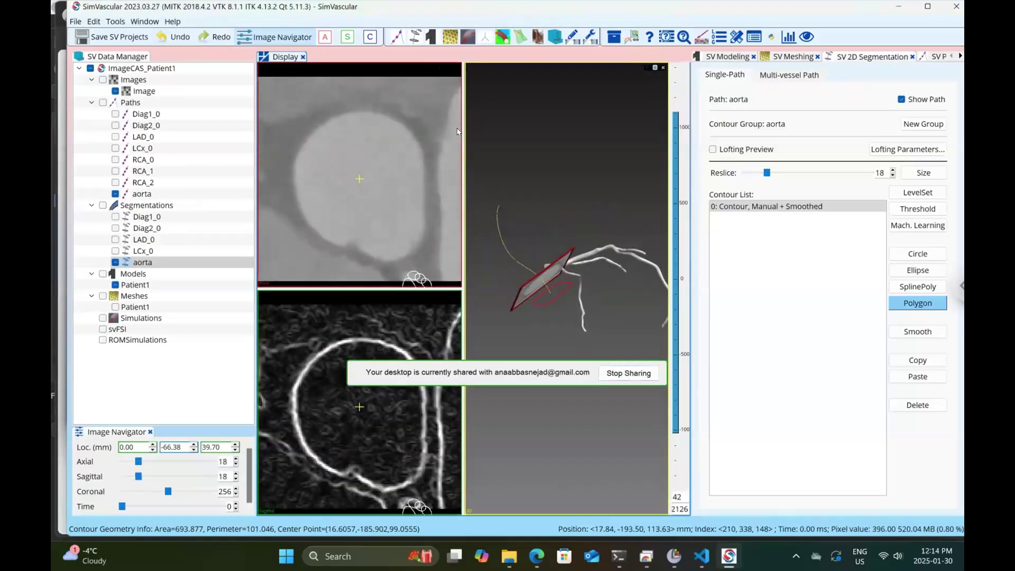
Step: Try to segment the aorta at reslice position 18 with the Threshold method, using a threshold of about 437
left_click(918, 209)
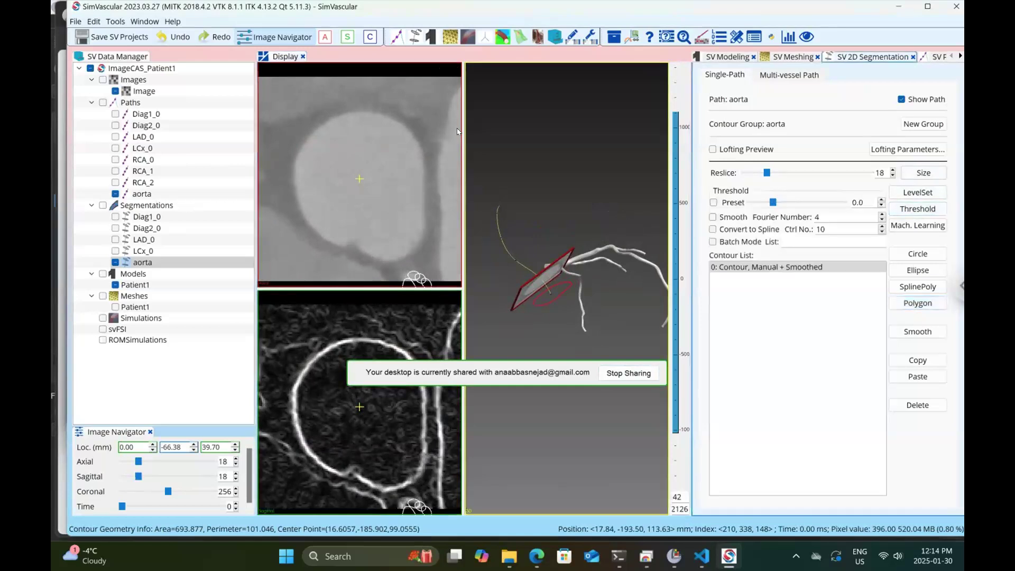
left_click(458, 132)
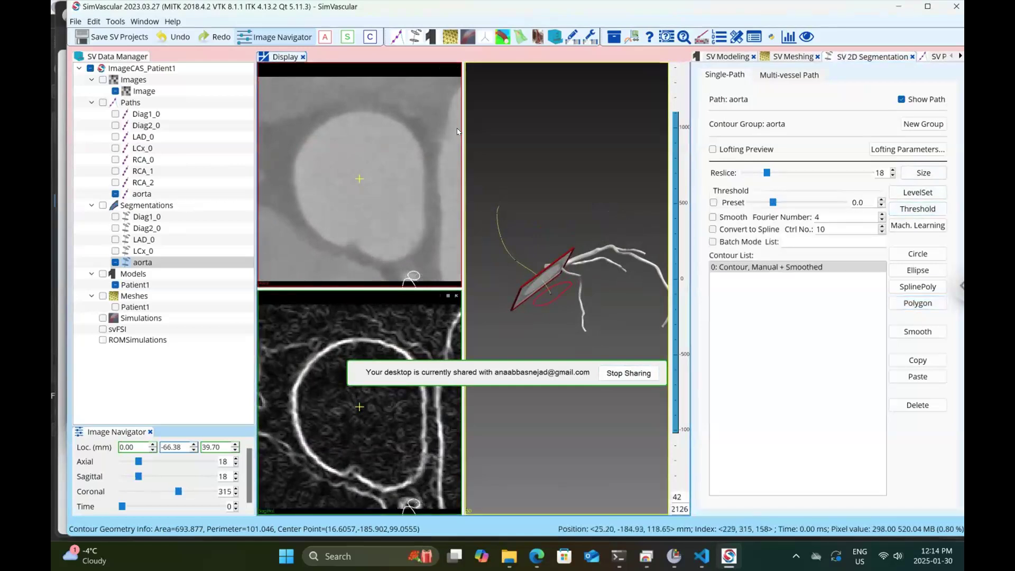
scroll(458, 132, "down", 20)
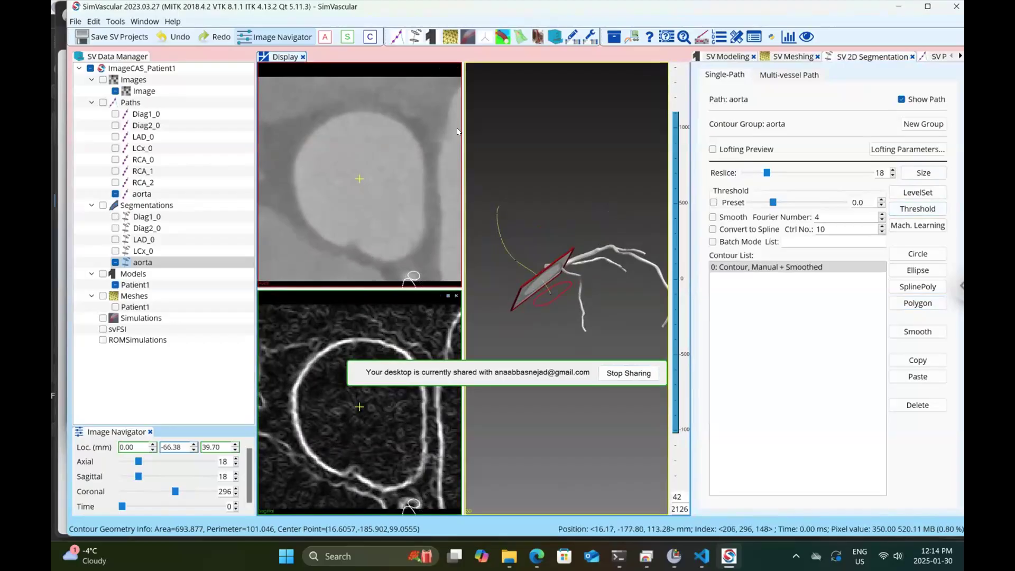
left_click(918, 209)
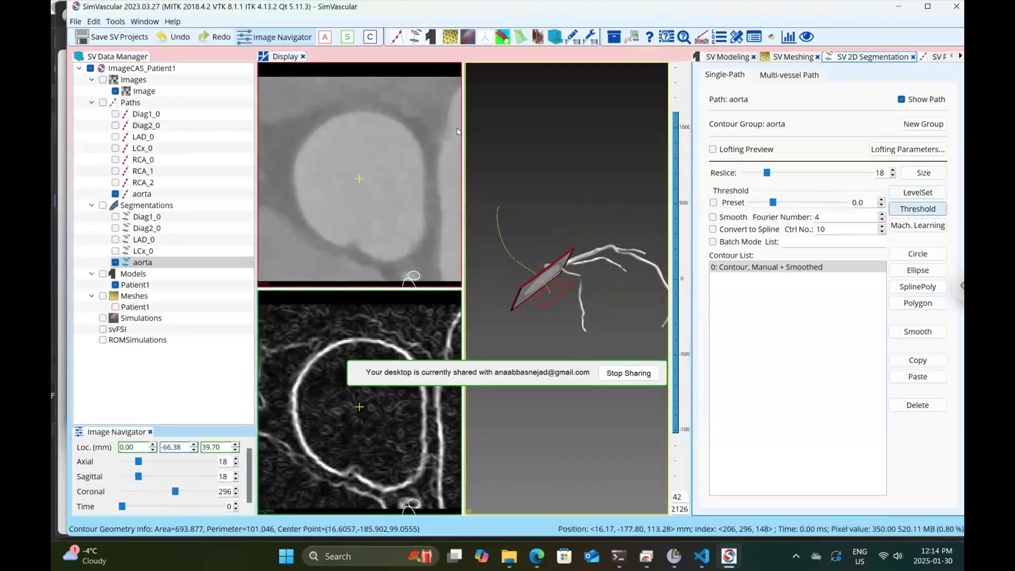
left_click_drag(371, 382, 549, 315)
left_click_drag(459, 132, 571, 309)
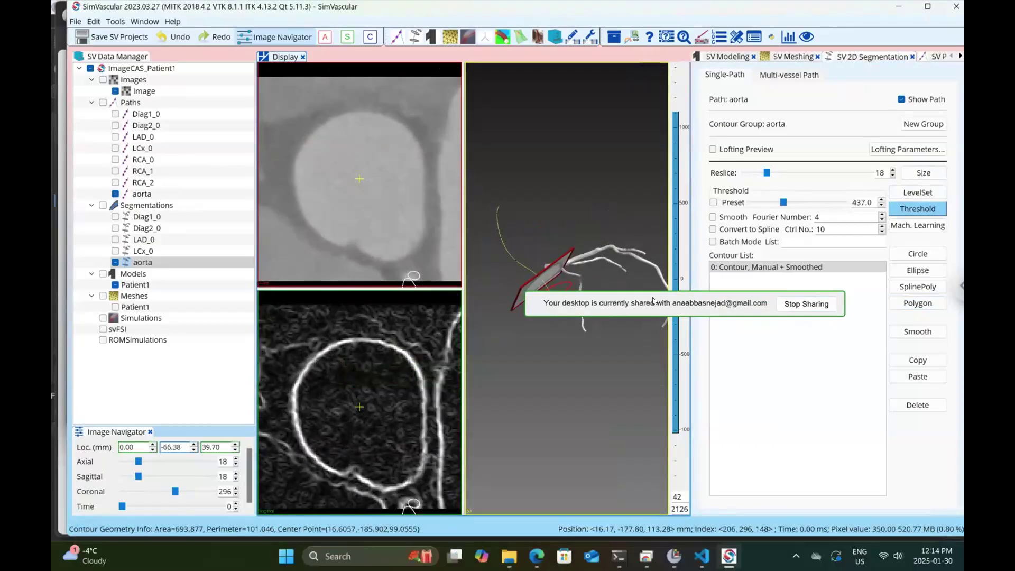
Step: Generate a LevelSet contour of the aorta at reslice position 18 and convert it to a spline polygon
left_click(919, 193)
left_click(360, 402)
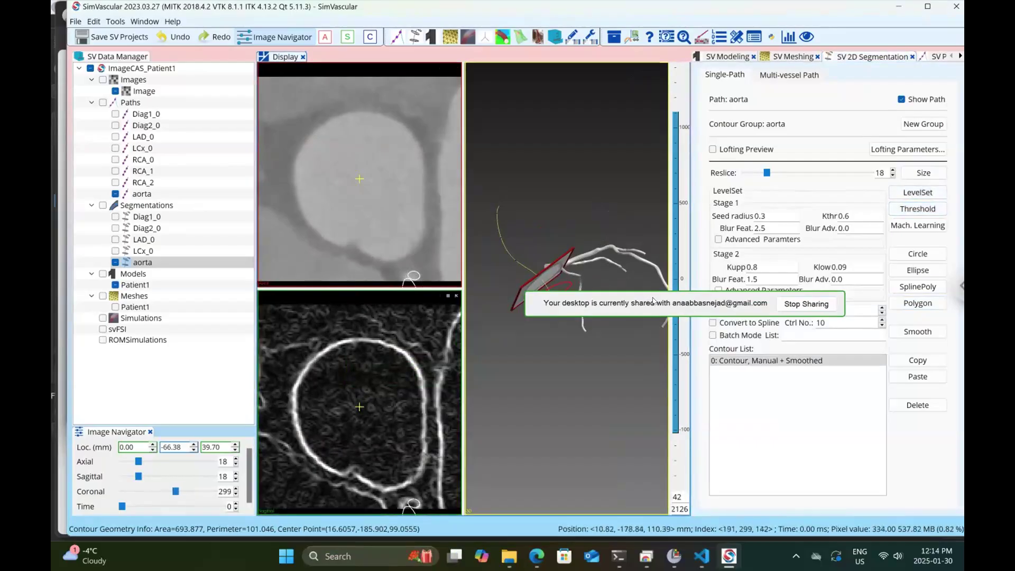
left_click_drag(654, 301, 317, 570)
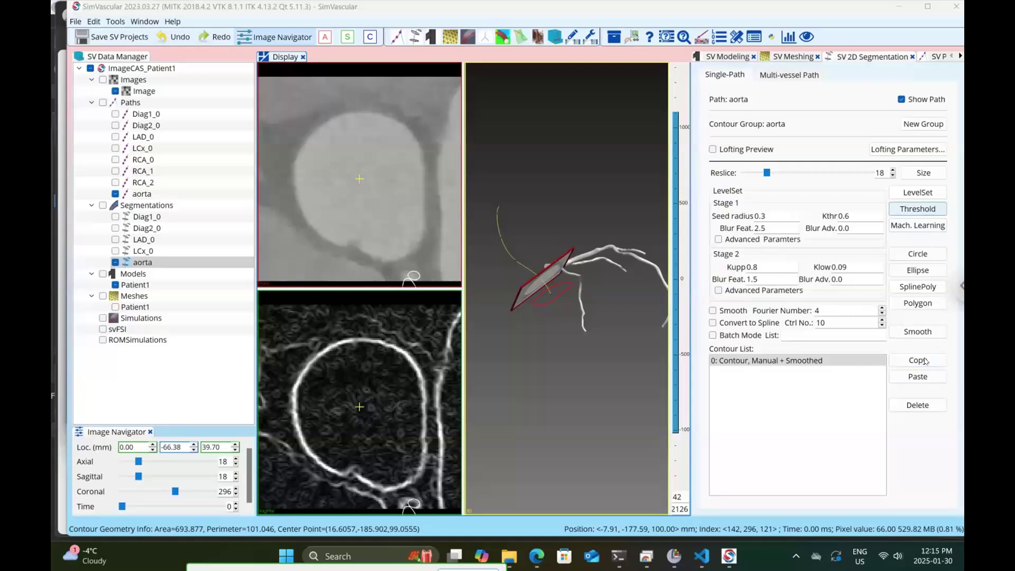
left_click(918, 192)
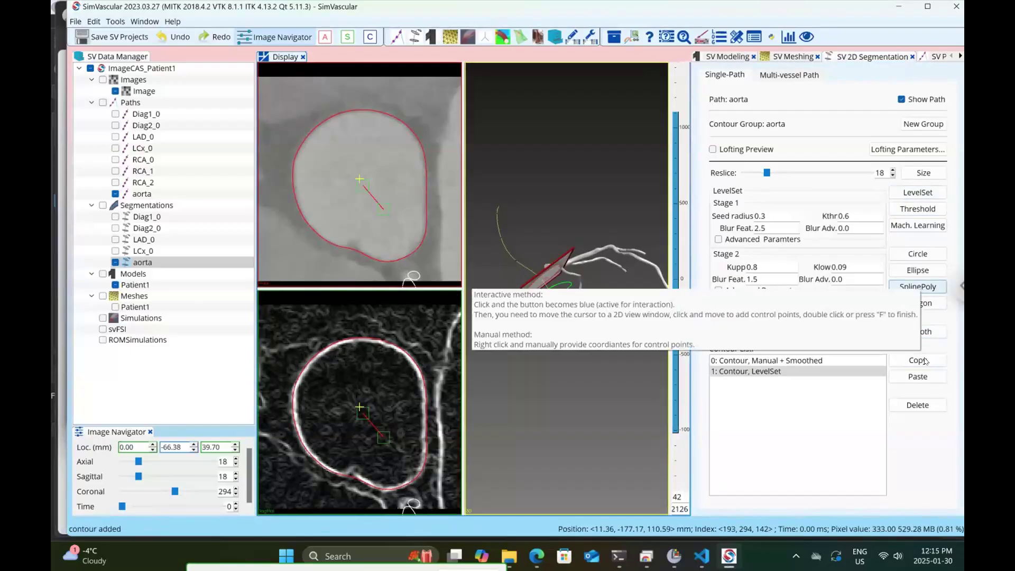
left_click(918, 286)
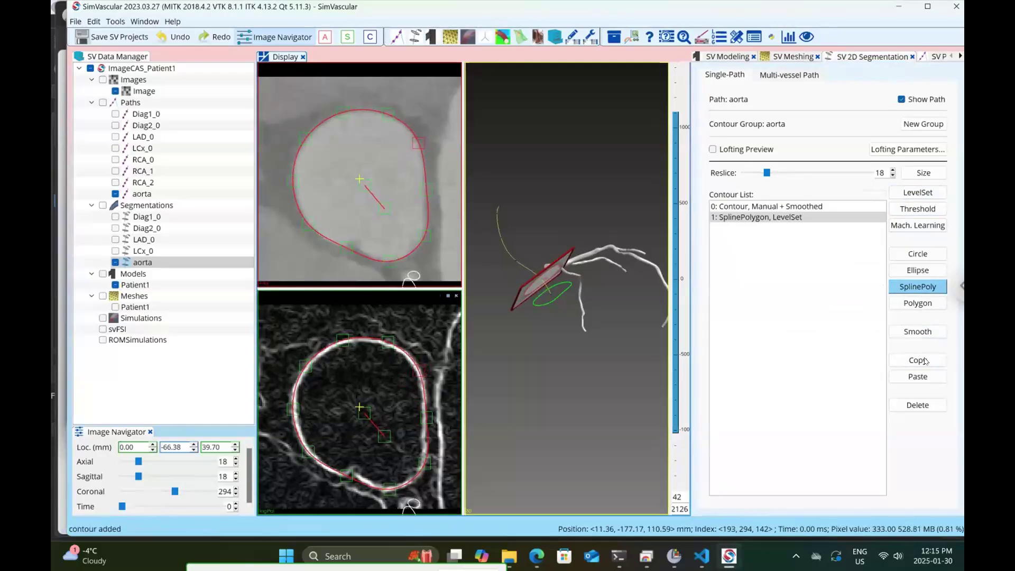
Step: Add a LevelSet contour of the aorta at reslice position 33
scroll(566, 288, "down", 4)
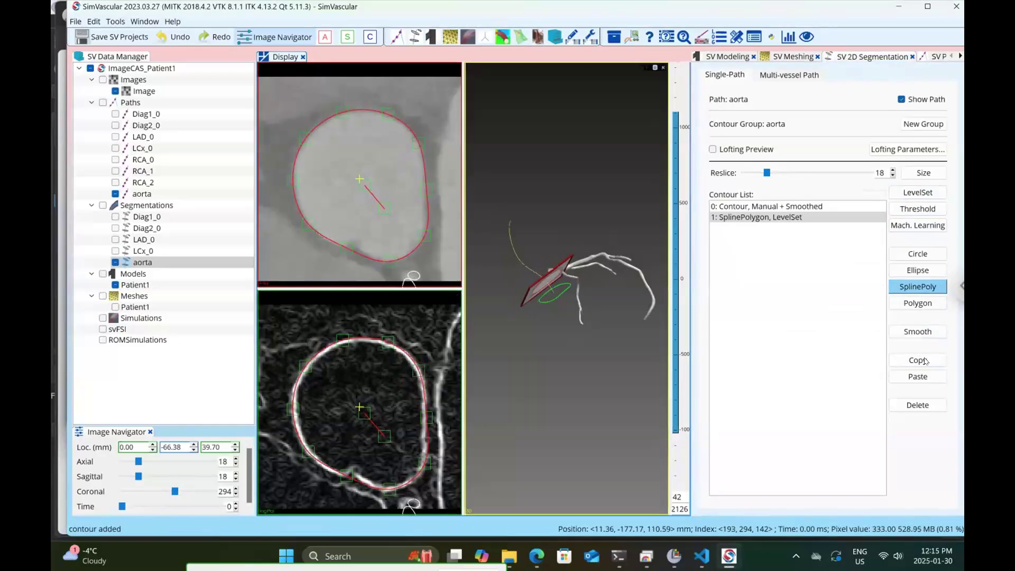
scroll(566, 289, "up", 3)
scroll(360, 180, "up", 11)
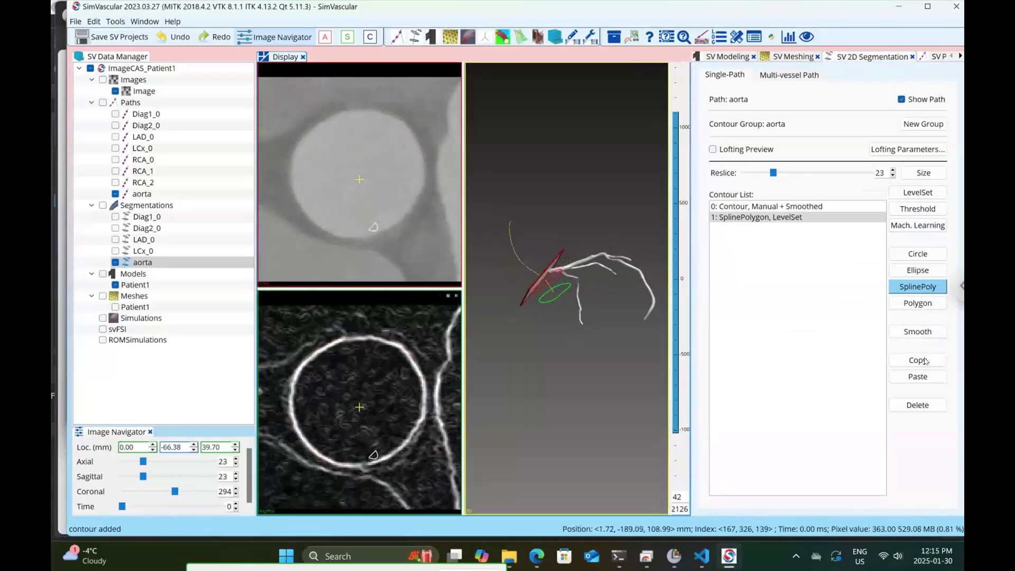
scroll(360, 179, "up", 4)
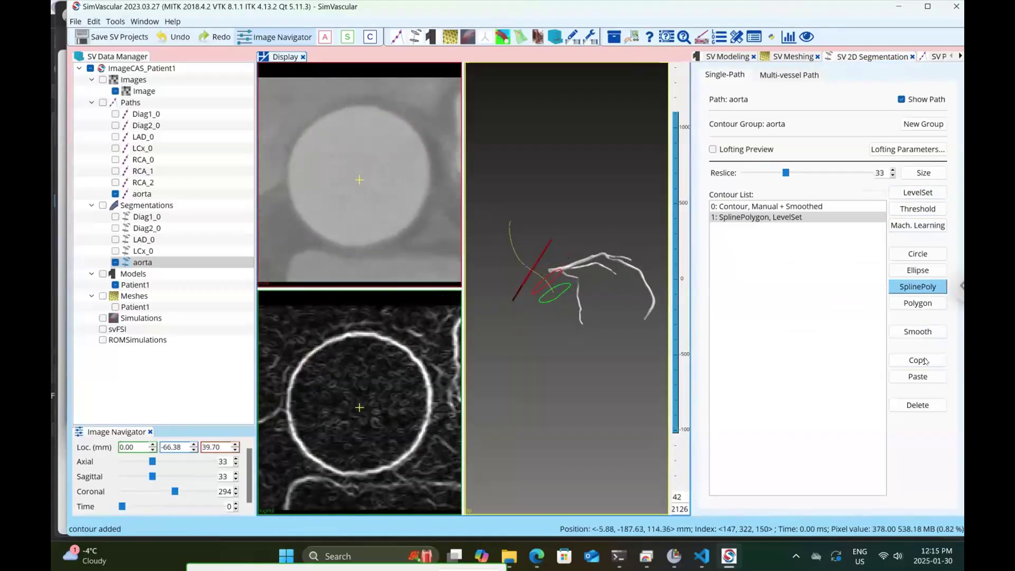
left_click(918, 192)
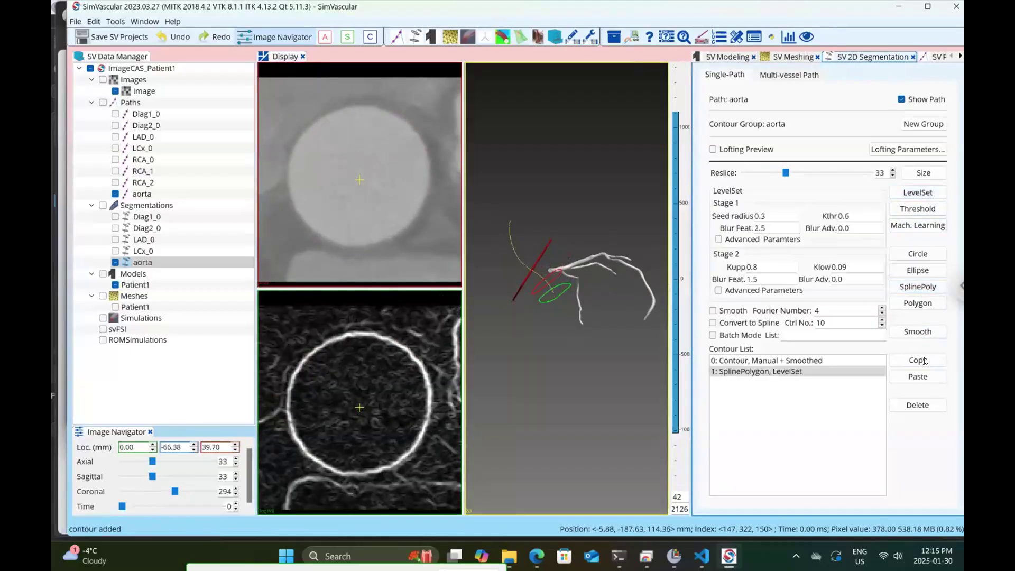
left_click(918, 193)
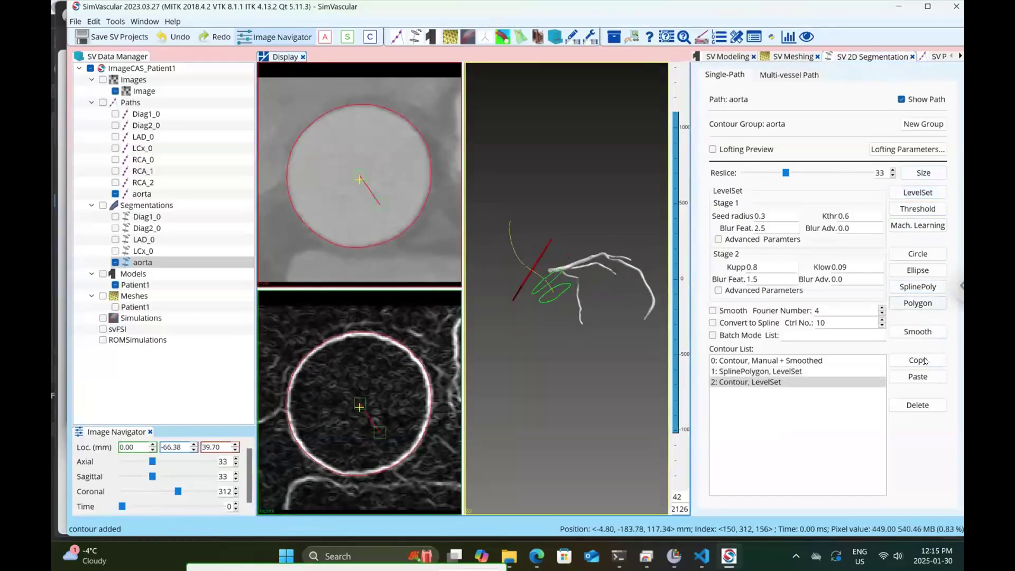
Step: Convert the LevelSet contour at reslice position 33 to a spline polygon and advance the reslice position along the aorta path to 53
left_click(918, 287)
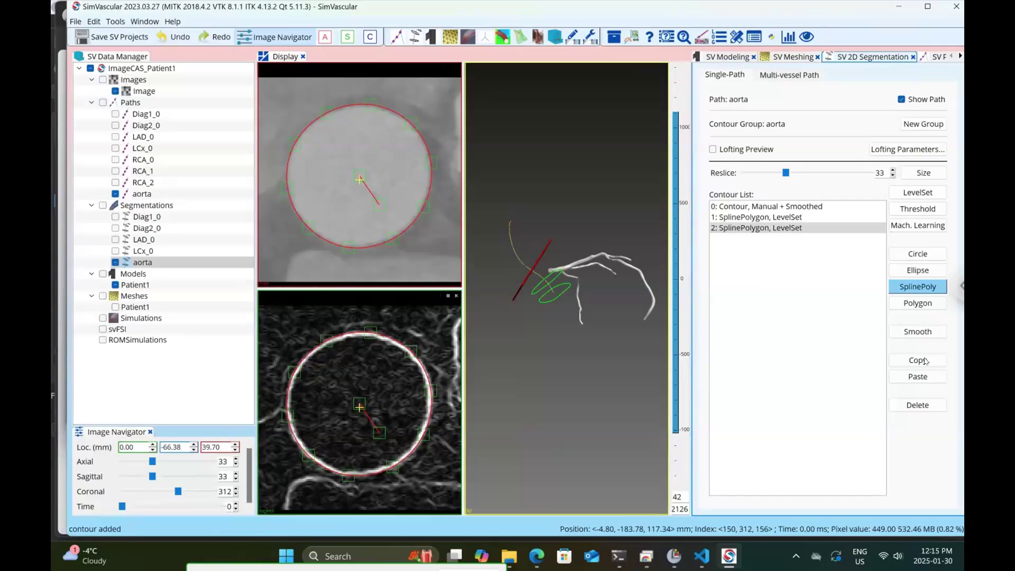
key("Right")
key("Right")
key("Right")
key("Right")
key("Right")
key("Right")
key("Right")
key("Right")
key("Right")
key("Right")
key("Right")
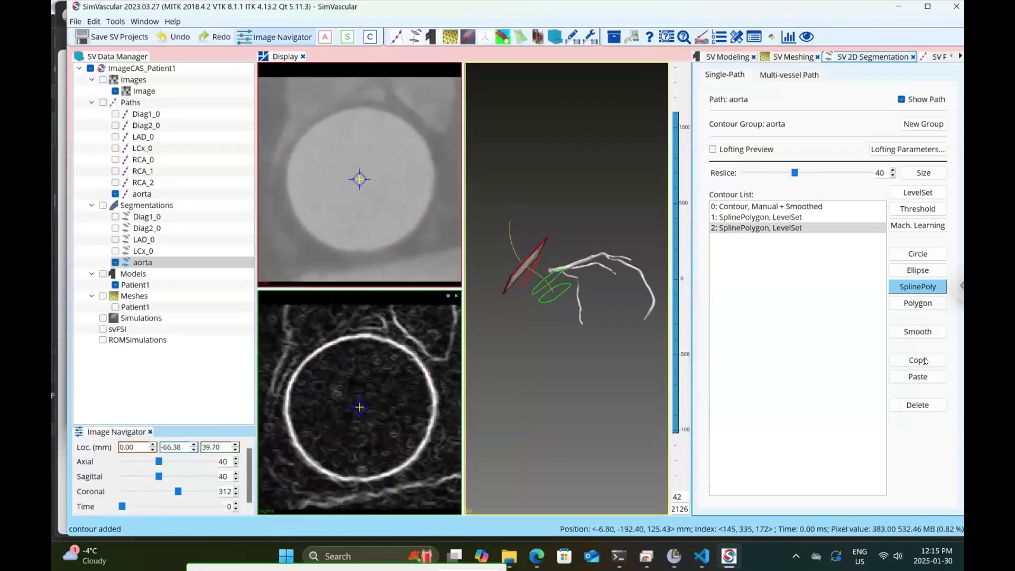
key("Right")
key("Right")
key("Right")
key("Right")
key("Right")
key("Right")
key("Right")
key("Right")
key("Right")
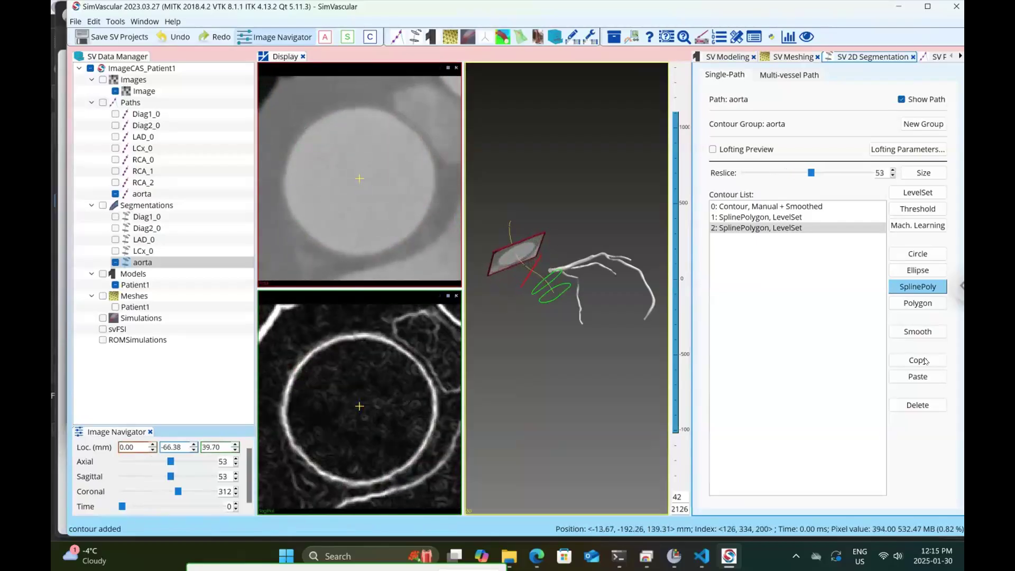
Step: Add a LevelSet contour of the aorta at reslice position 53, scaled down to the vessel wall, and convert it to a spline polygon
key("ctrl+l")
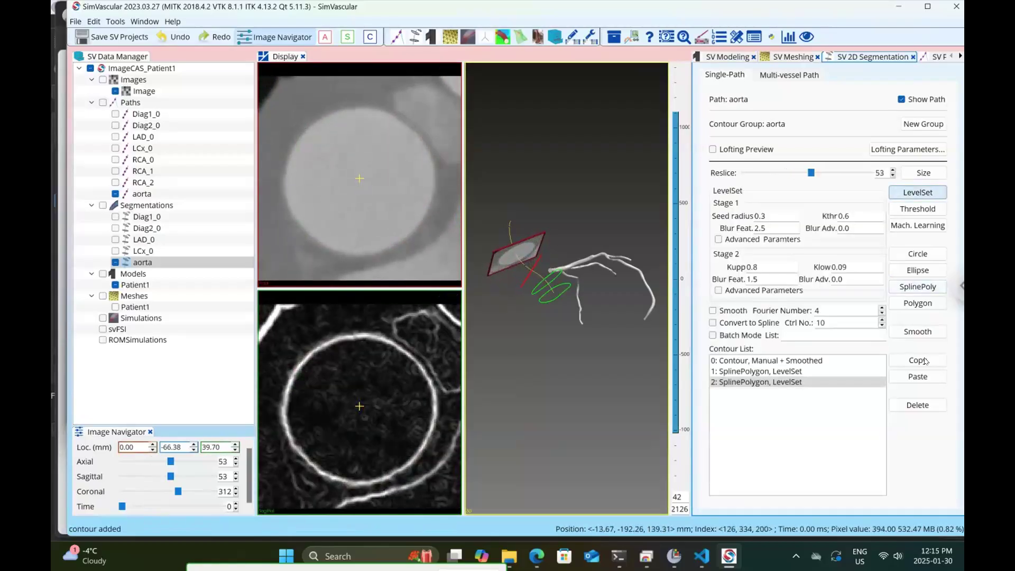
left_click(360, 407)
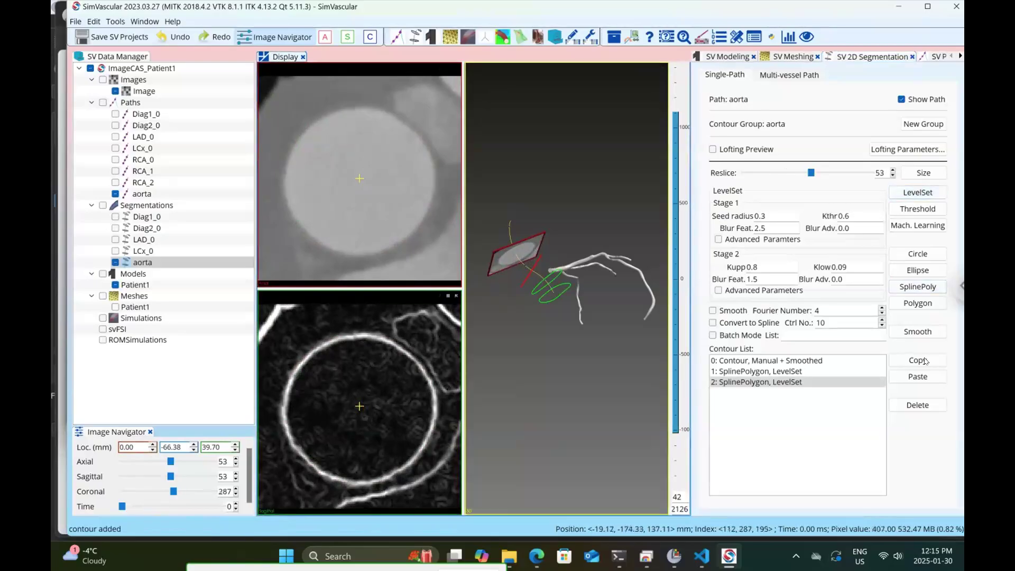
left_click(919, 192)
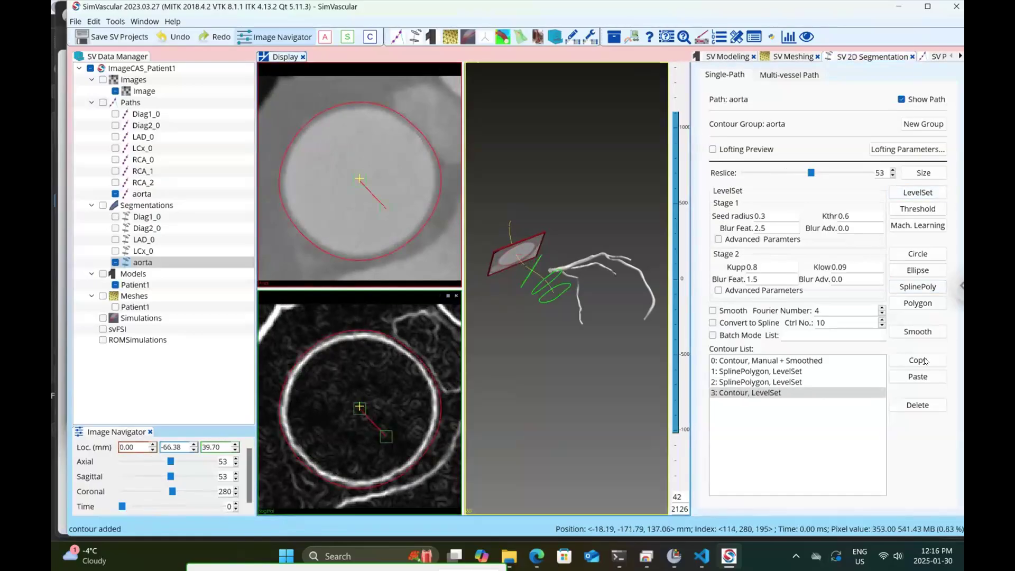
left_click_drag(387, 207, 388, 204)
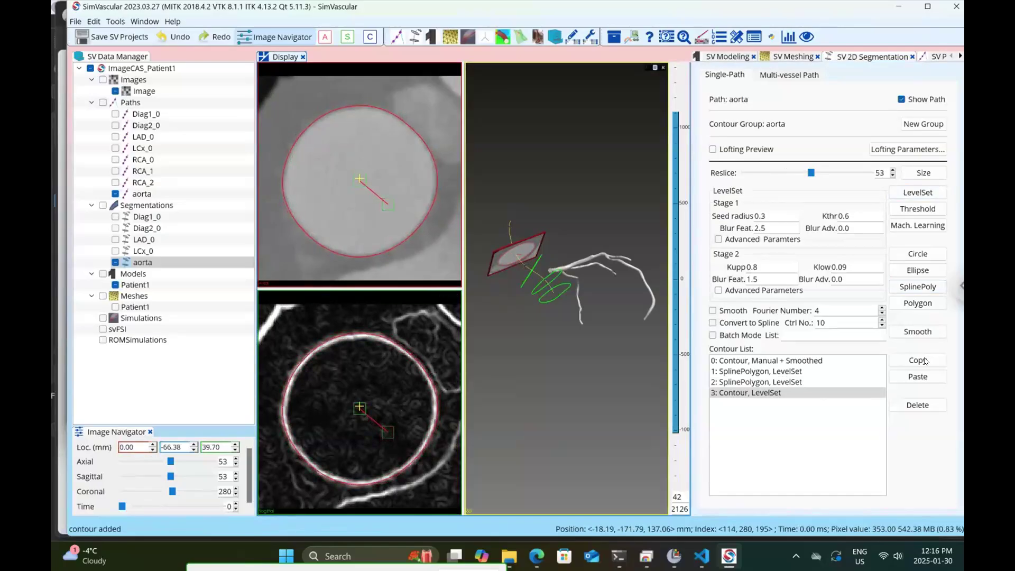
left_click(918, 287)
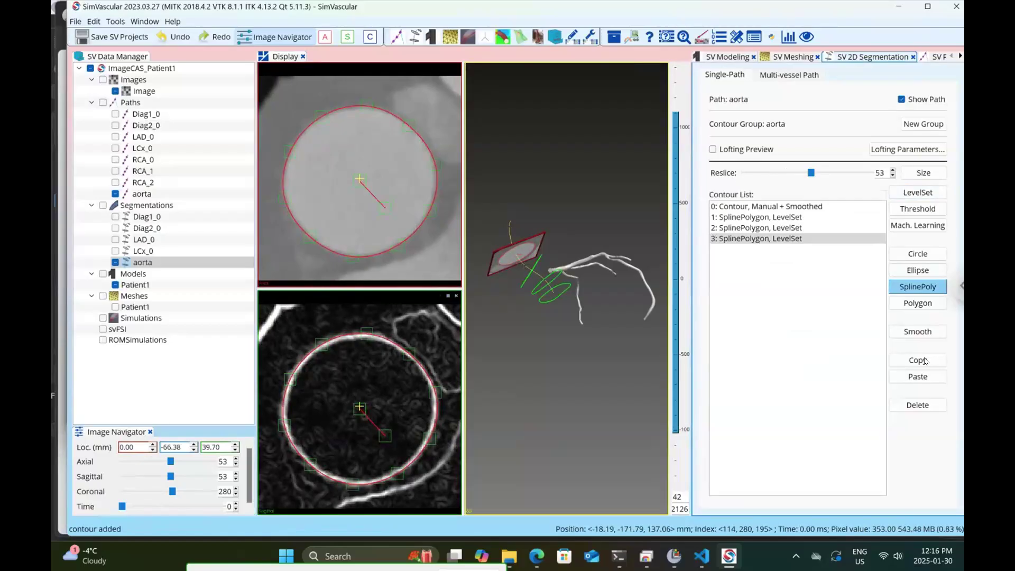
Step: Add a LevelSet contour of the aorta at reslice position 65 and scale it down to fit the vessel wall
scroll(360, 406, "up", 10)
scroll(359, 406, "up", 1)
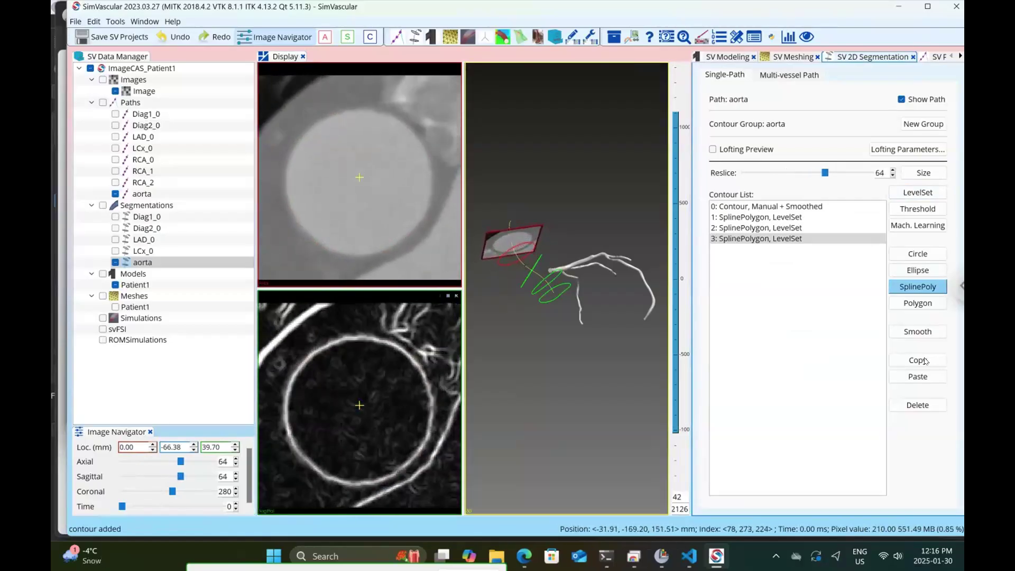
scroll(359, 406, "up", 1)
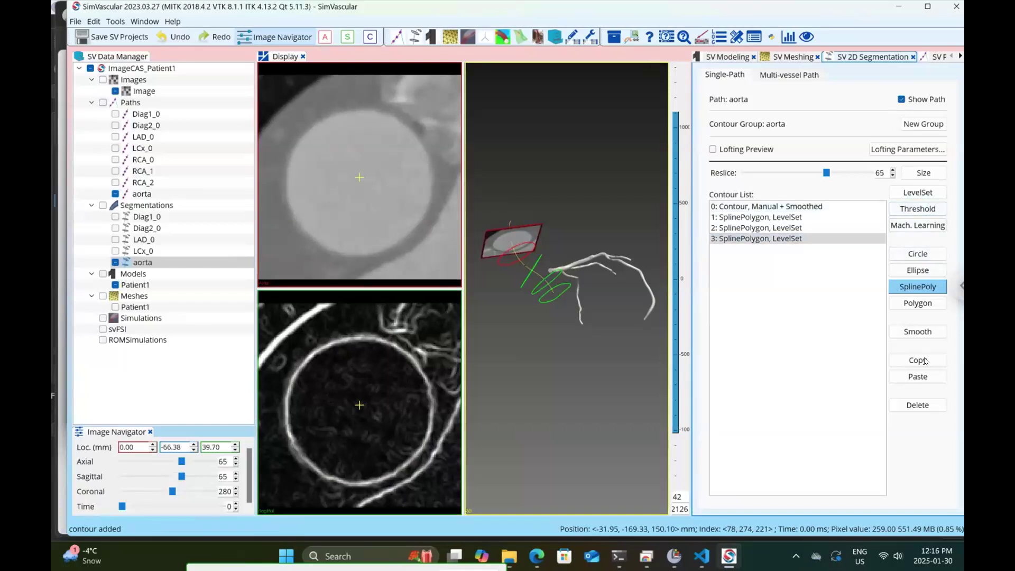
left_click(919, 193)
left_click(359, 405)
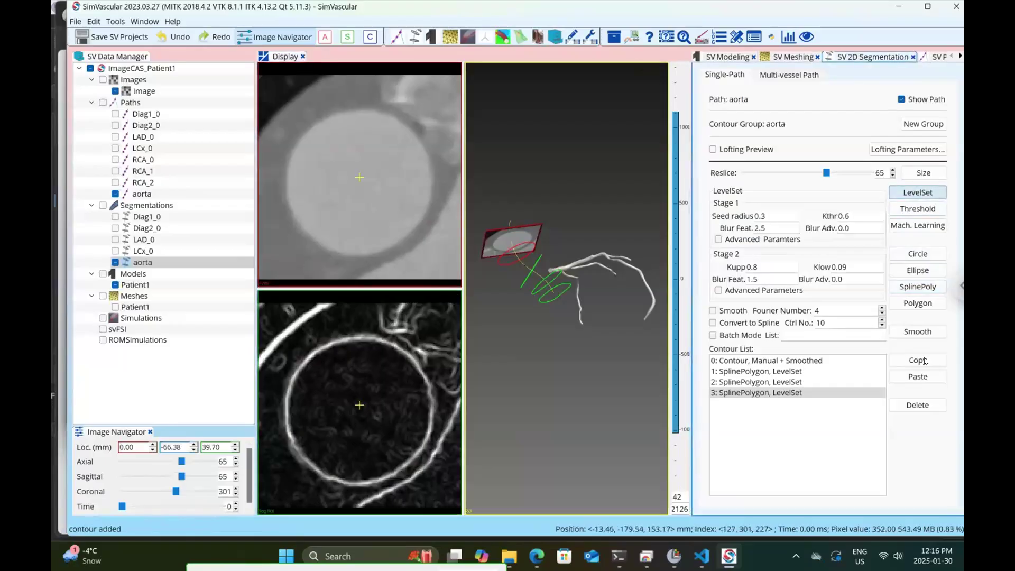
left_click(918, 193)
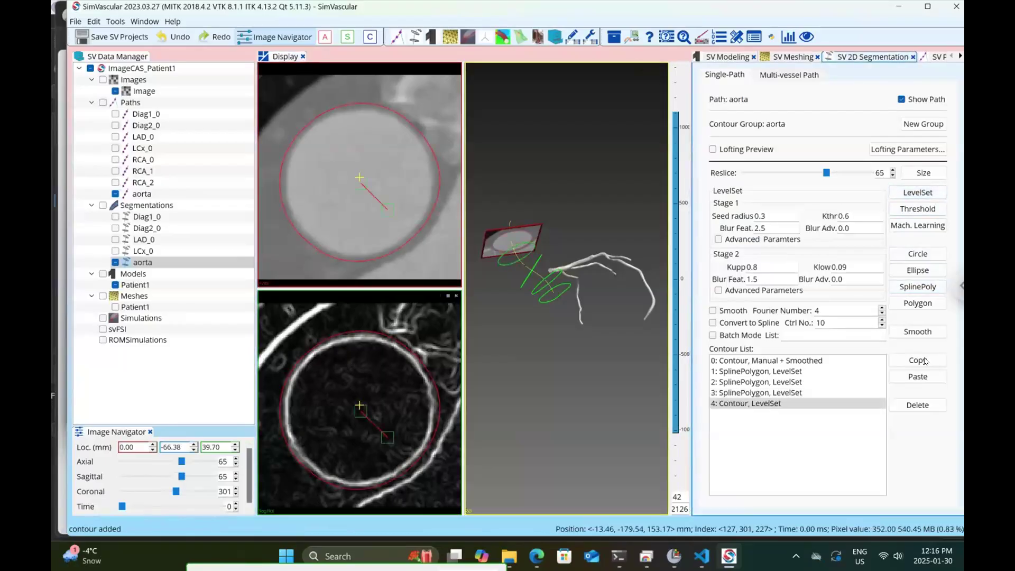
left_click(388, 210)
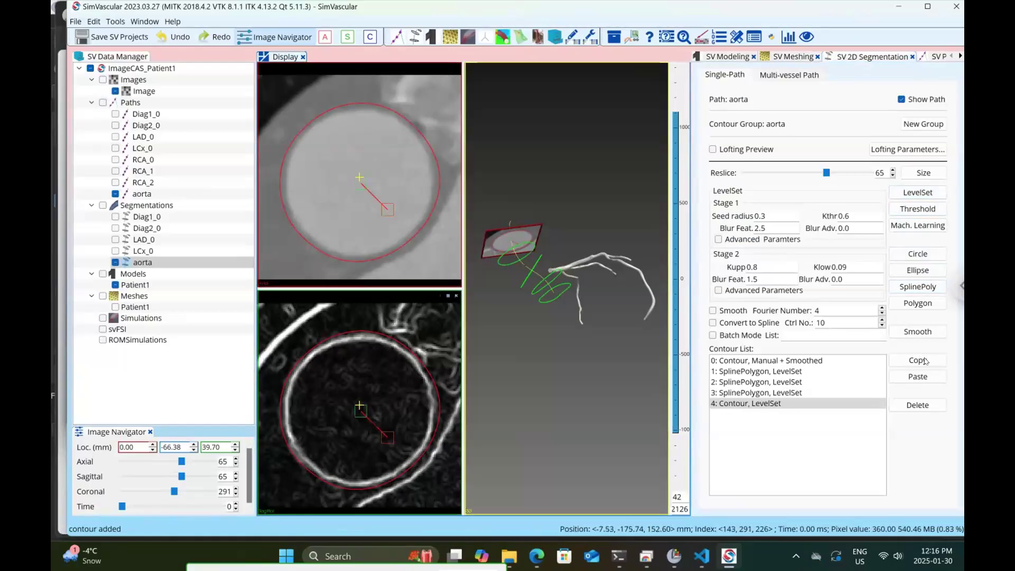
left_click_drag(388, 210, 388, 206)
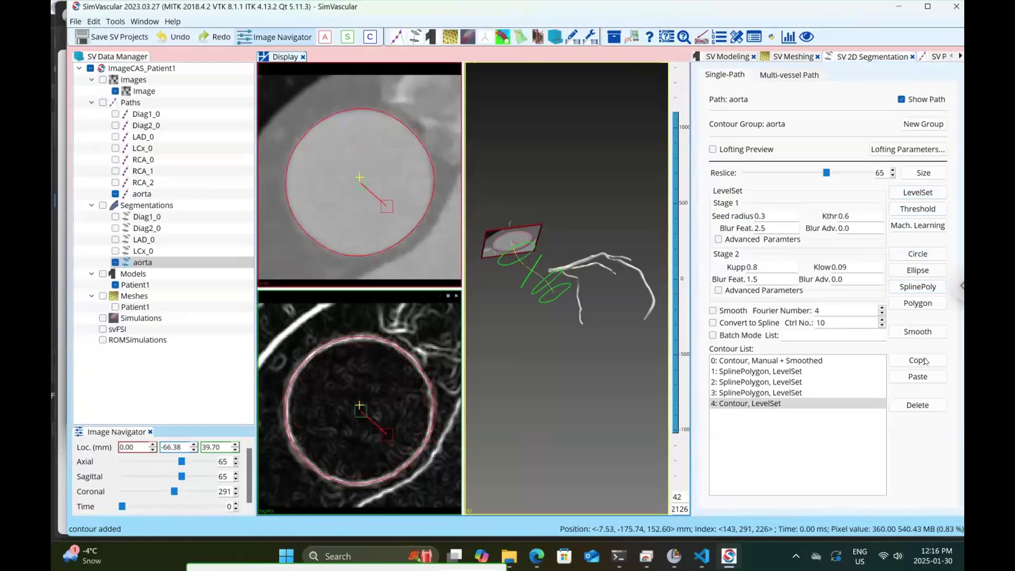
Step: Add a LevelSet contour at reslice position 78, near the upper end of the aorta, and shrink it to match the vessel wall
scroll(387, 207, "up", 8)
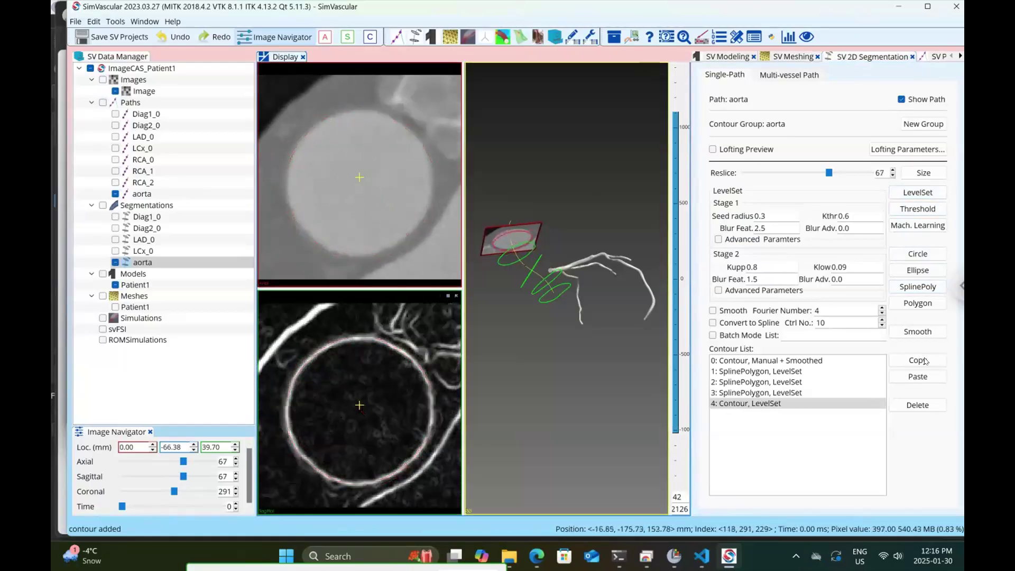
scroll(387, 206, "up", 9)
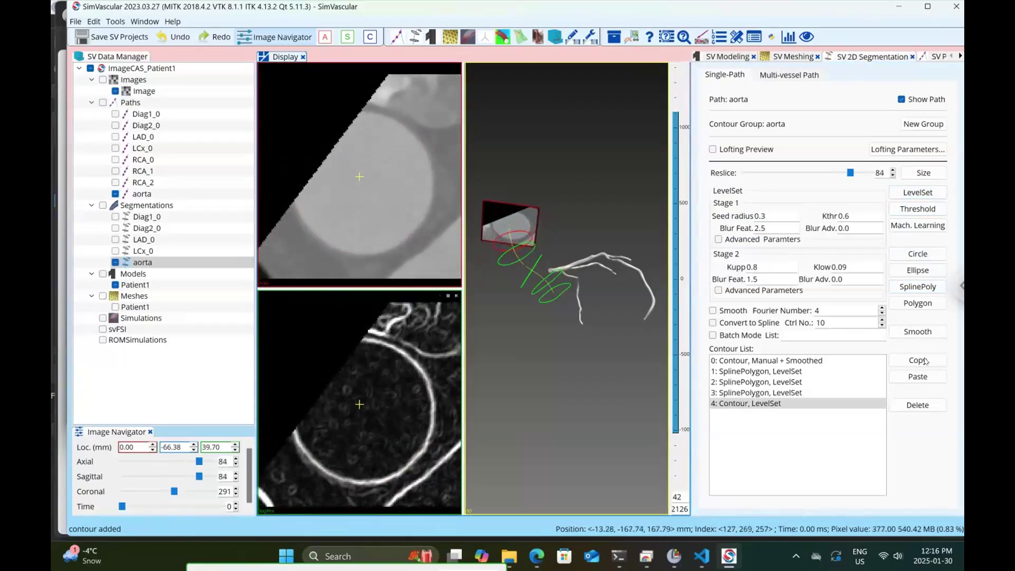
scroll(387, 206, "down", 4)
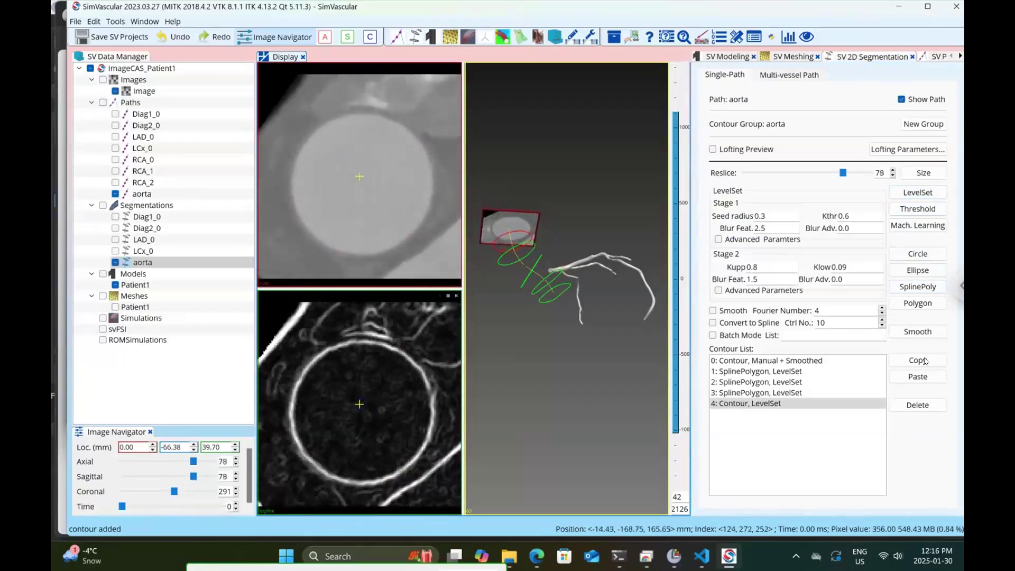
left_click(918, 208)
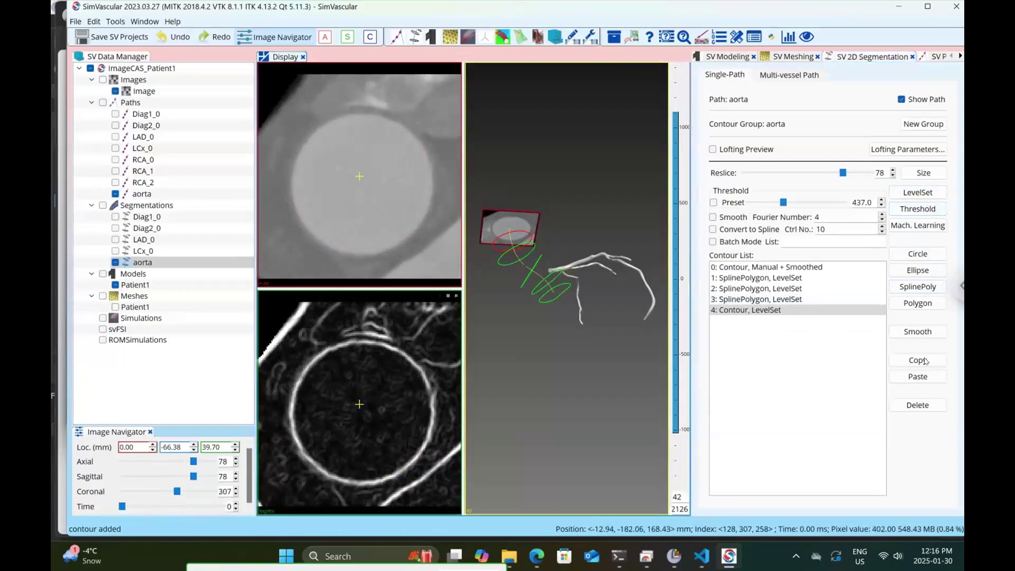
left_click(918, 193)
left_click(378, 195)
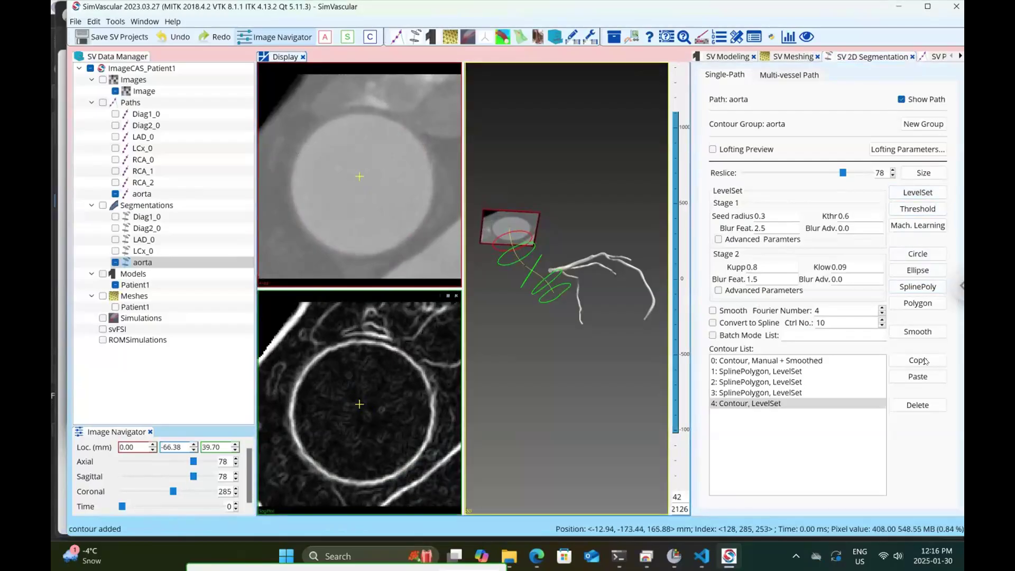
left_click(919, 193)
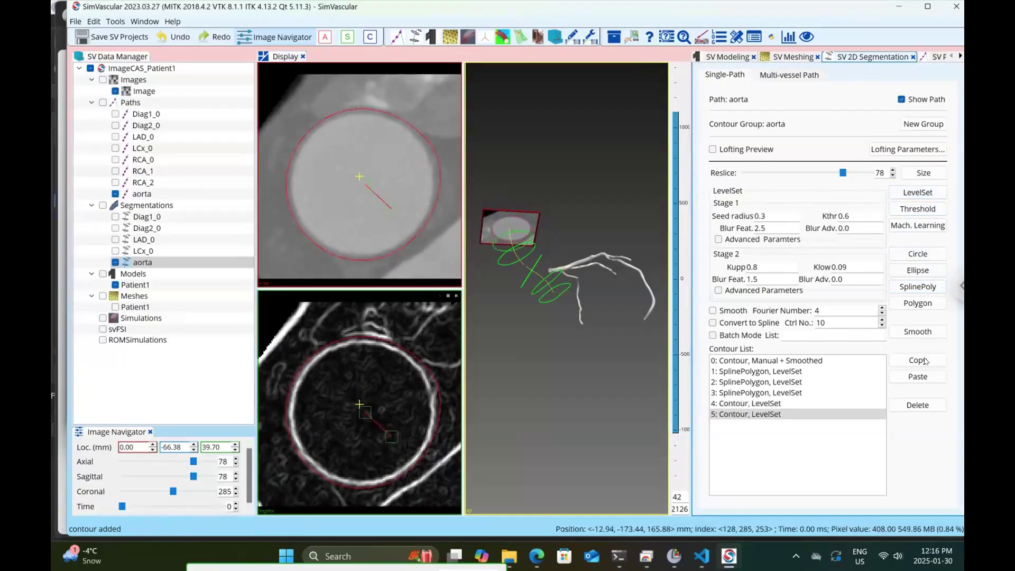
left_click_drag(392, 208, 392, 205)
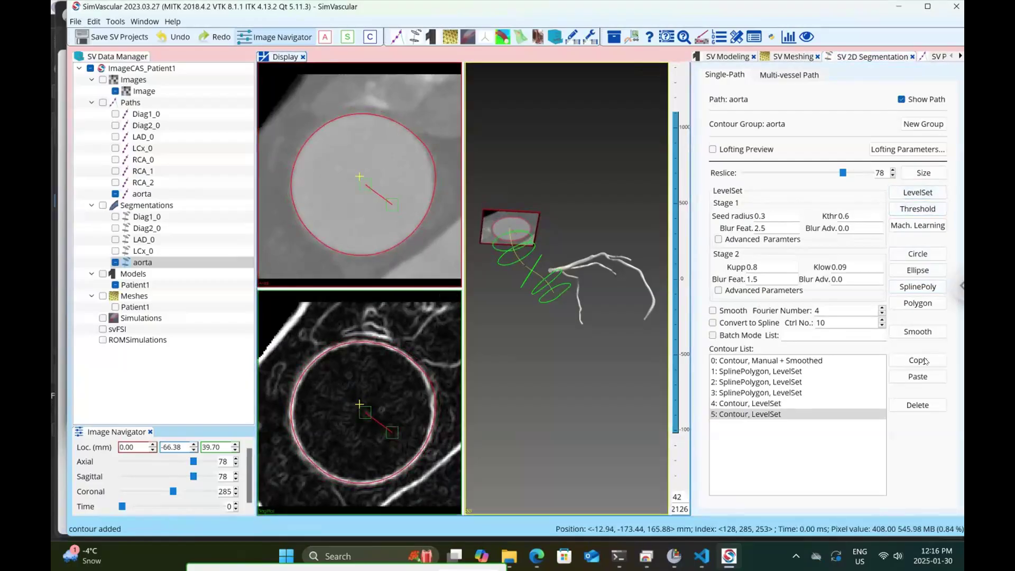
Step: Turn on the lofting preview of the aorta and delete the manual smoothed contour at reslice position 0
left_click(713, 149)
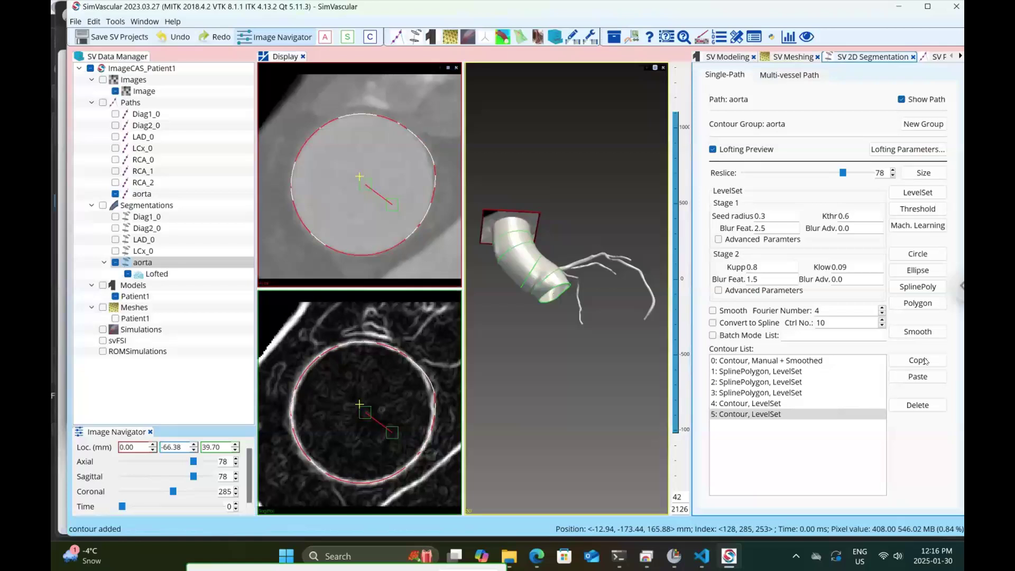
mouse_move(574, 317)
left_mouse_down()
mouse_move(537, 362)
mouse_move(563, 346)
left_mouse_up()
left_click_drag(843, 173, 758, 173)
key("Left")
key("Left")
key("Left")
key("Left")
key("Left")
key("Left")
key("Left")
key("Left")
key("Left")
key("Left")
key("Left")
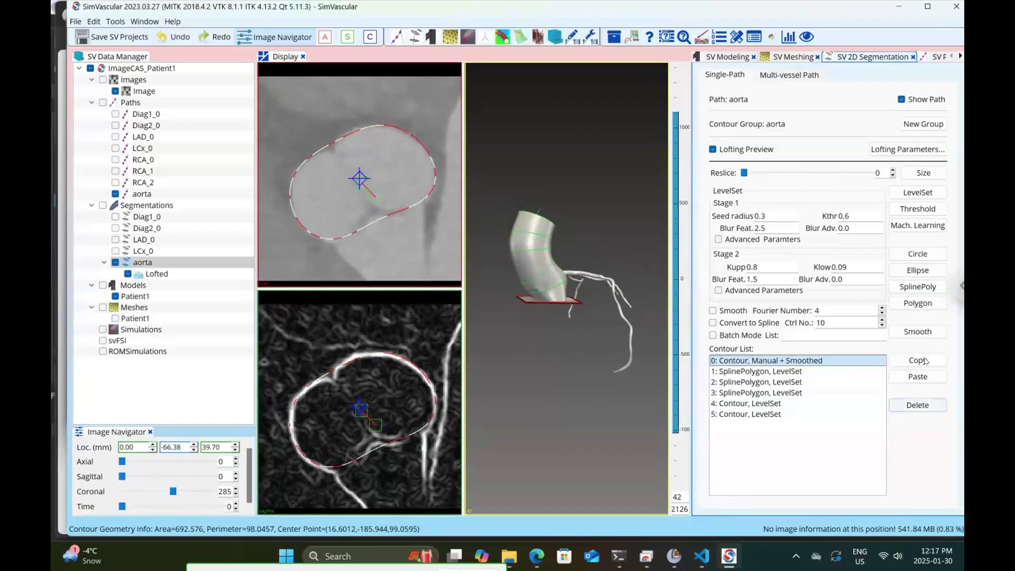
key("Delete")
Step: Inspect the lofted aorta from several angles and examine the aortic root cross-sections from reslice position 0 to about 15
mouse_move(532, 337)
left_mouse_down()
mouse_move(489, 338)
mouse_move(476, 360)
mouse_move(498, 329)
mouse_move(517, 330)
left_mouse_up()
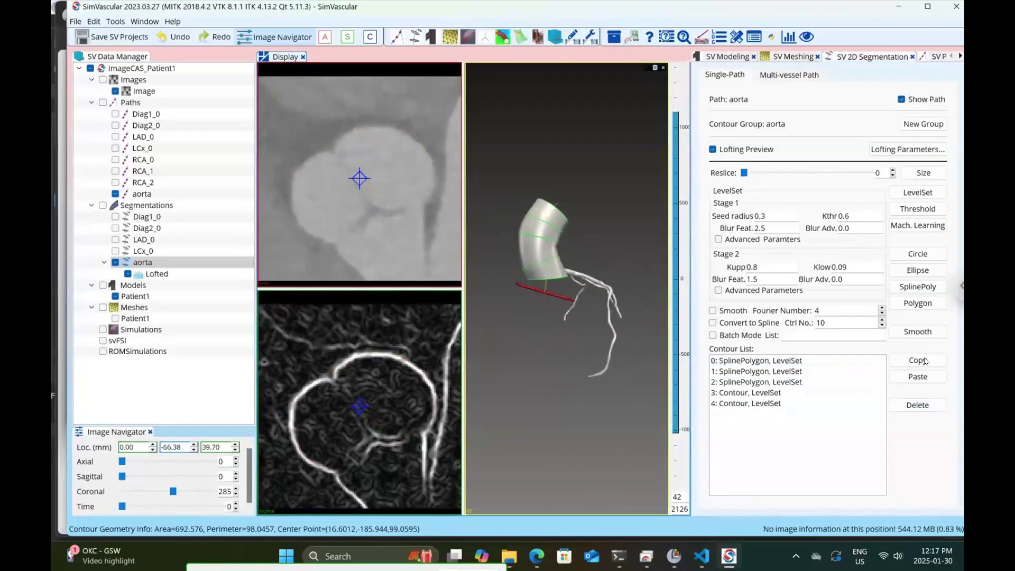
left_click_drag(561, 317, 505, 382)
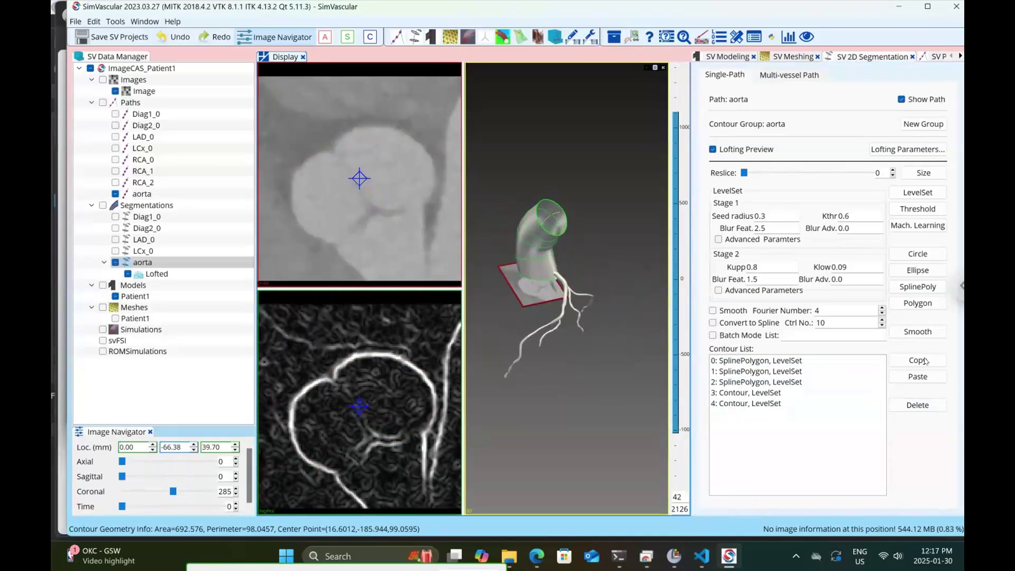
left_click_drag(503, 341, 524, 338)
scroll(525, 338, "down", 2)
scroll(525, 338, "up", 2)
scroll(407, 360, "up", 9)
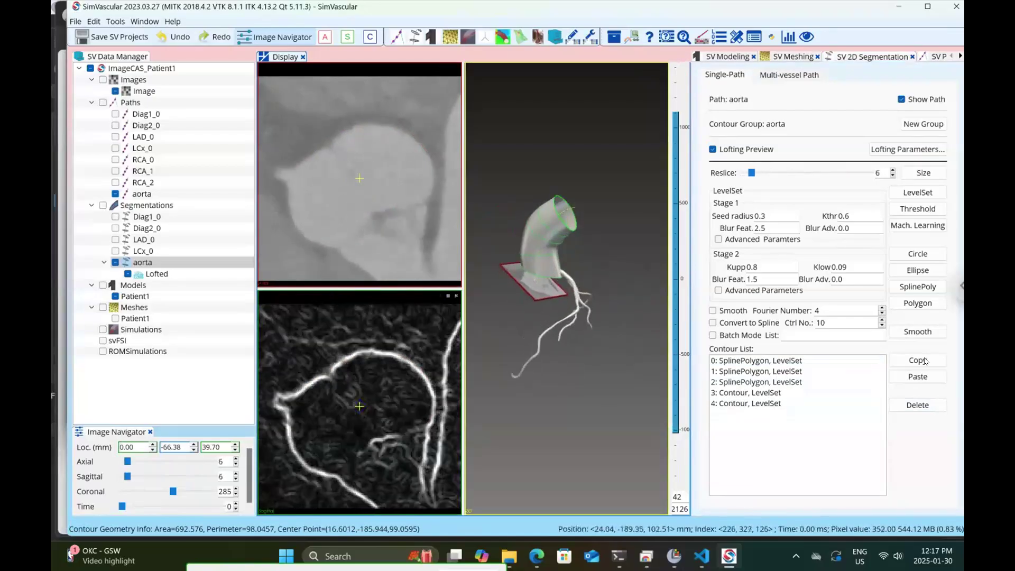
scroll(407, 360, "up", 6)
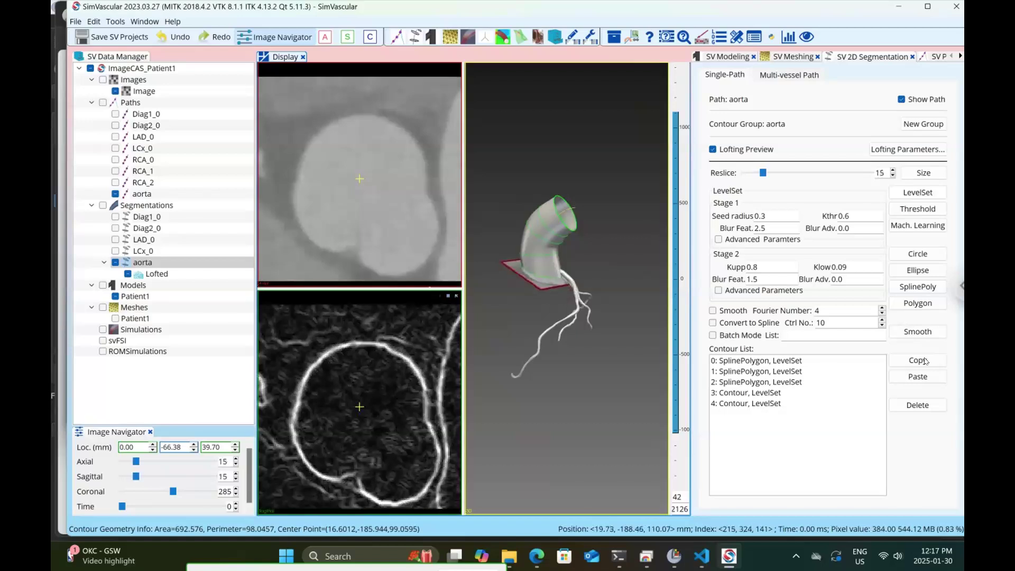
scroll(407, 360, "down", 1)
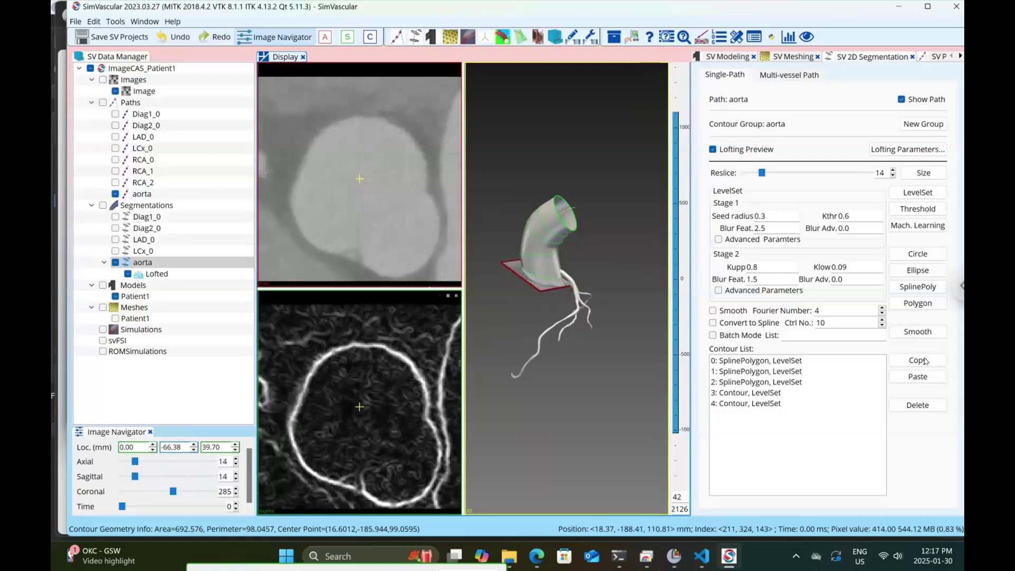
scroll(407, 359, "up", 6)
scroll(407, 360, "down", 6)
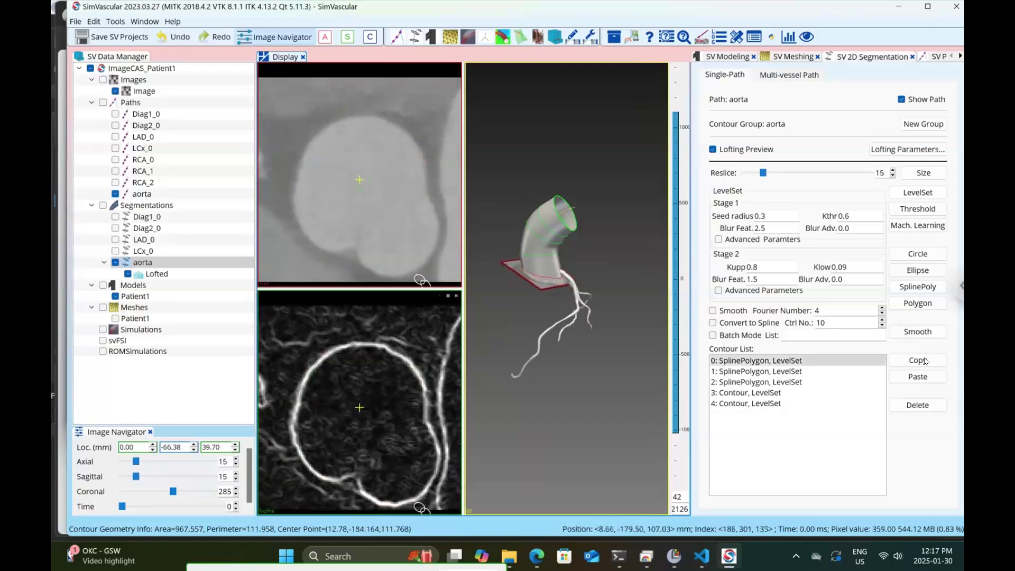
scroll(407, 360, "down", 6)
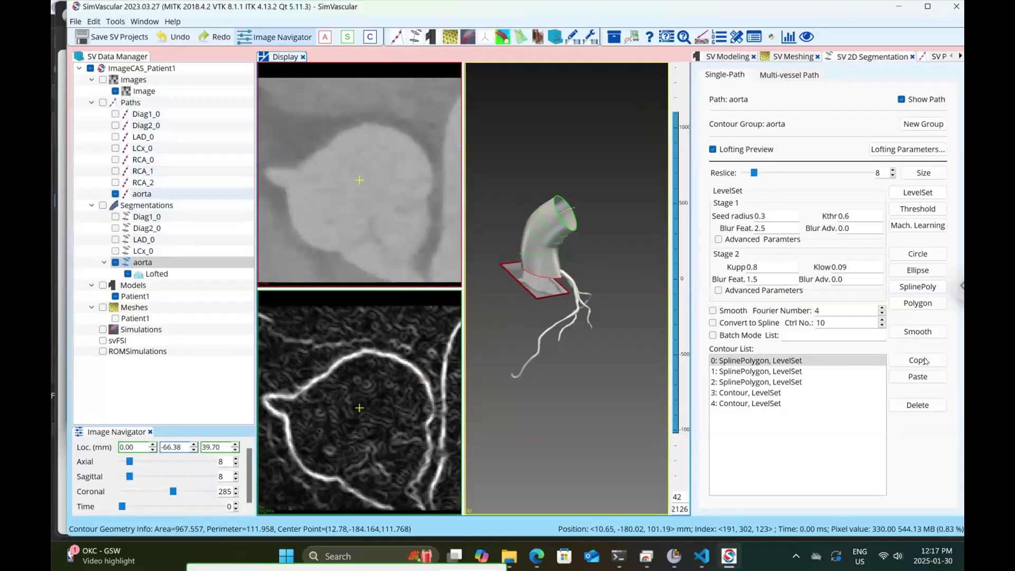
Step: Move the first control point of the aorta path past the root toward the ventricle, to about (25.02, -186.44, 98.61)
left_click(142, 194)
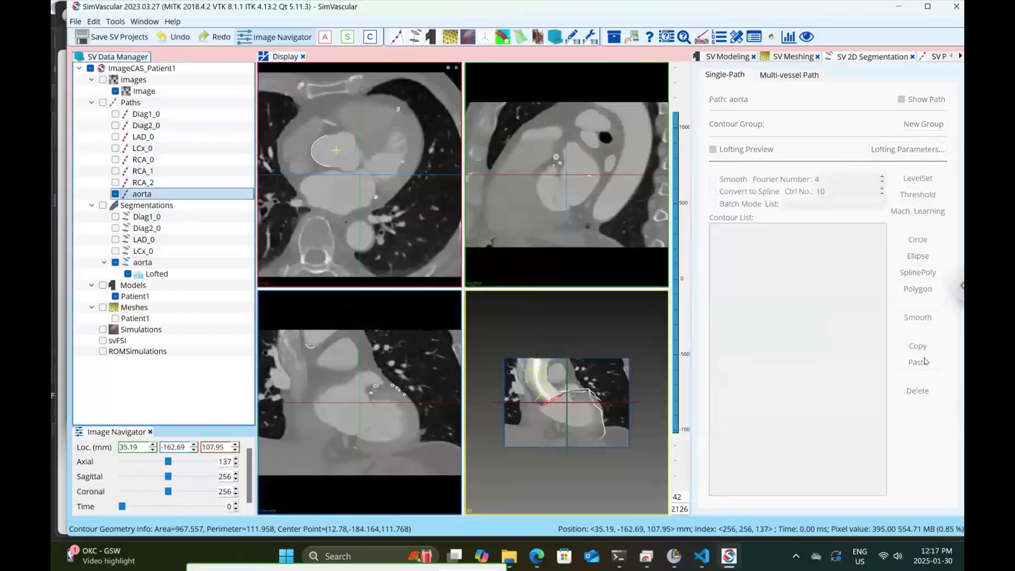
double_click(141, 194)
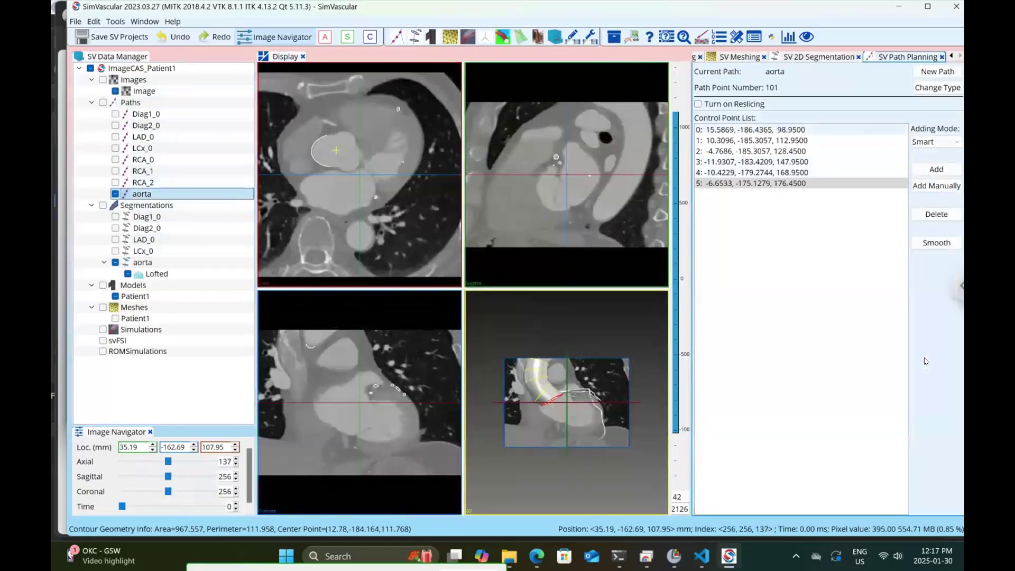
left_click(756, 130)
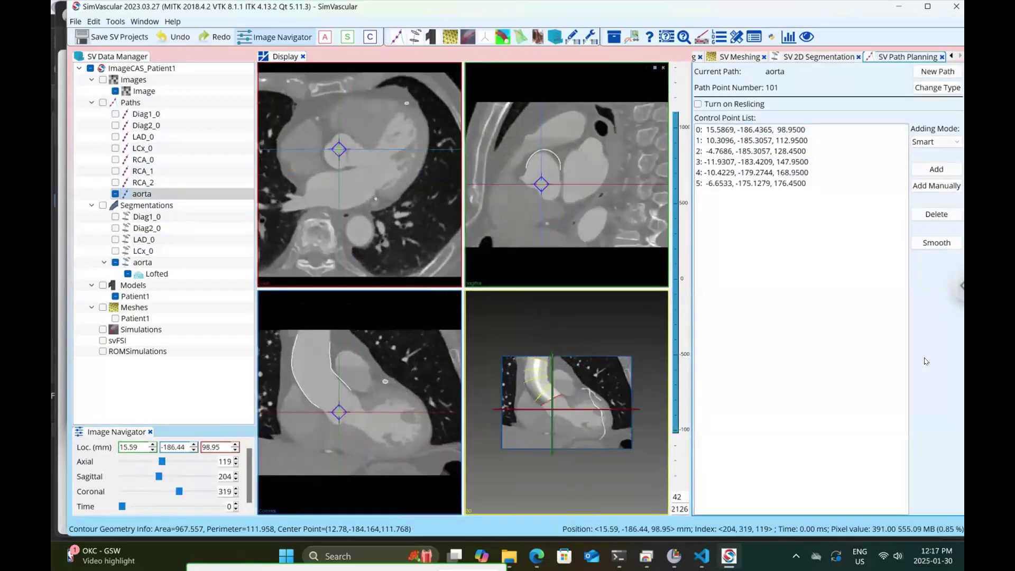
scroll(367, 396, "up", 10)
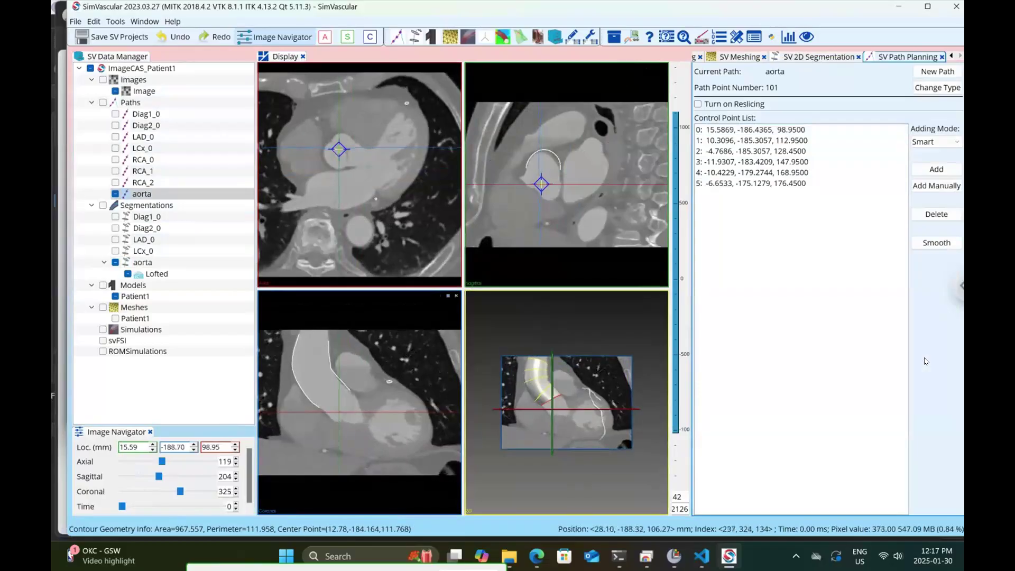
scroll(368, 397, "down", 5)
scroll(312, 370, "down", 10)
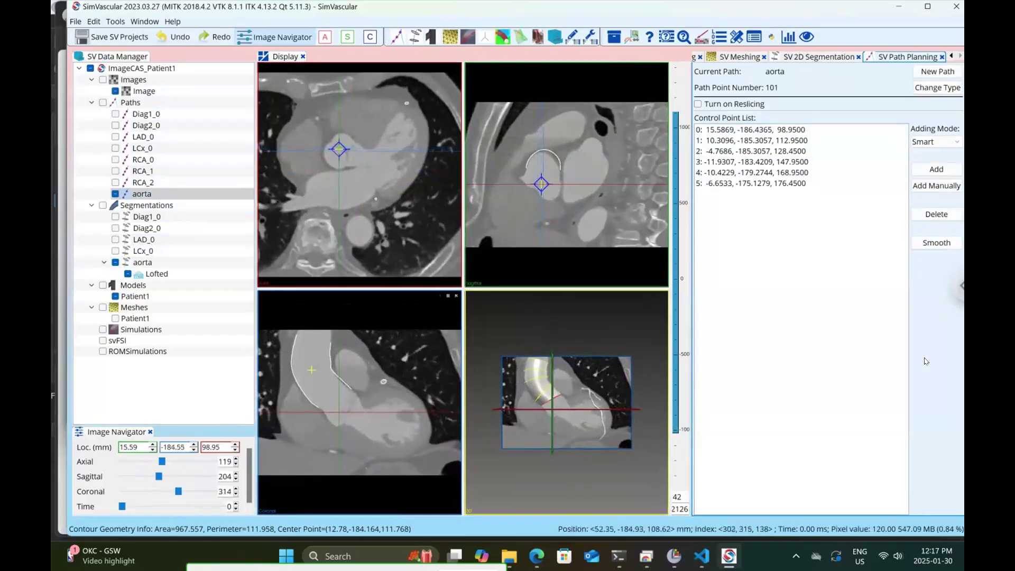
left_click(753, 130)
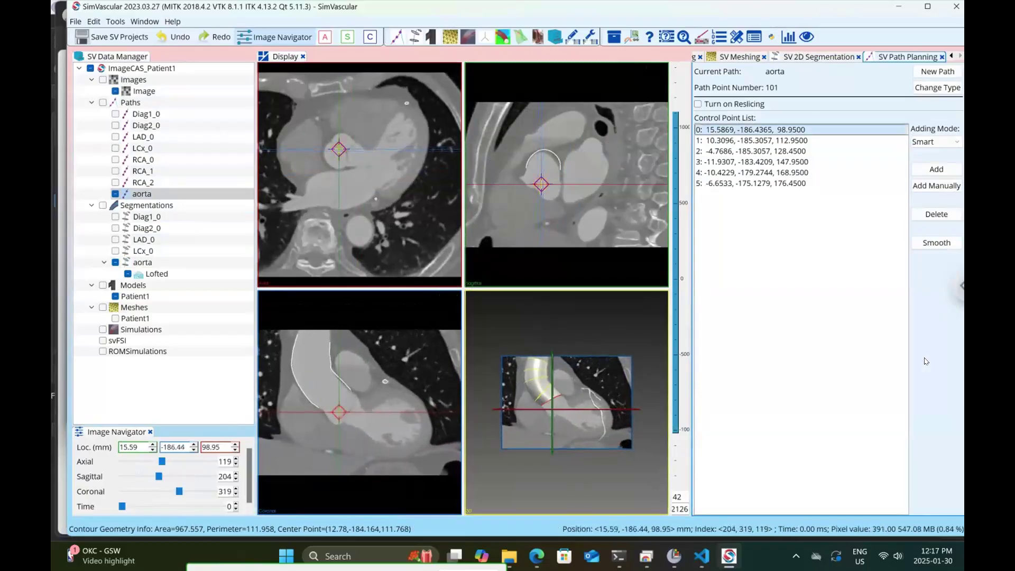
mouse_move(339, 412)
left_mouse_down()
mouse_move(354, 419)
mouse_move(348, 412)
left_mouse_up()
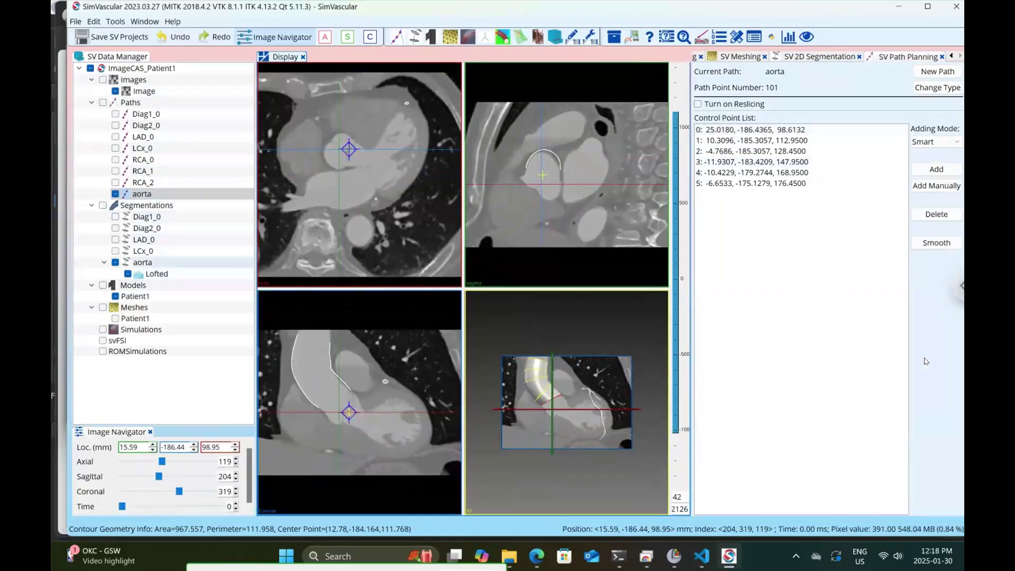
Step: Add a LevelSet contour to the aorta segmentation at reslice position 5 and check the lofted root
left_click(142, 263)
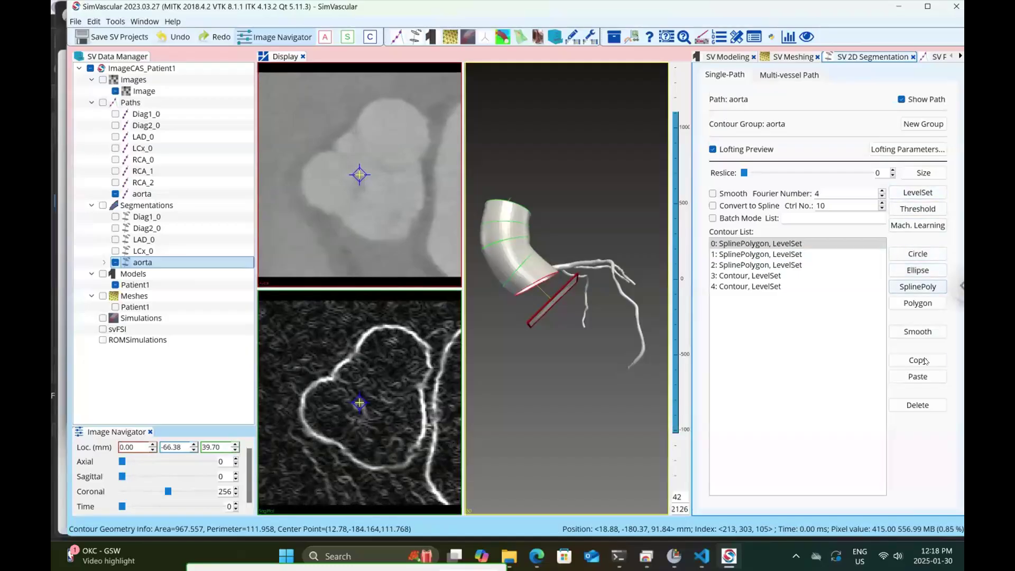
scroll(360, 175, "up", 5)
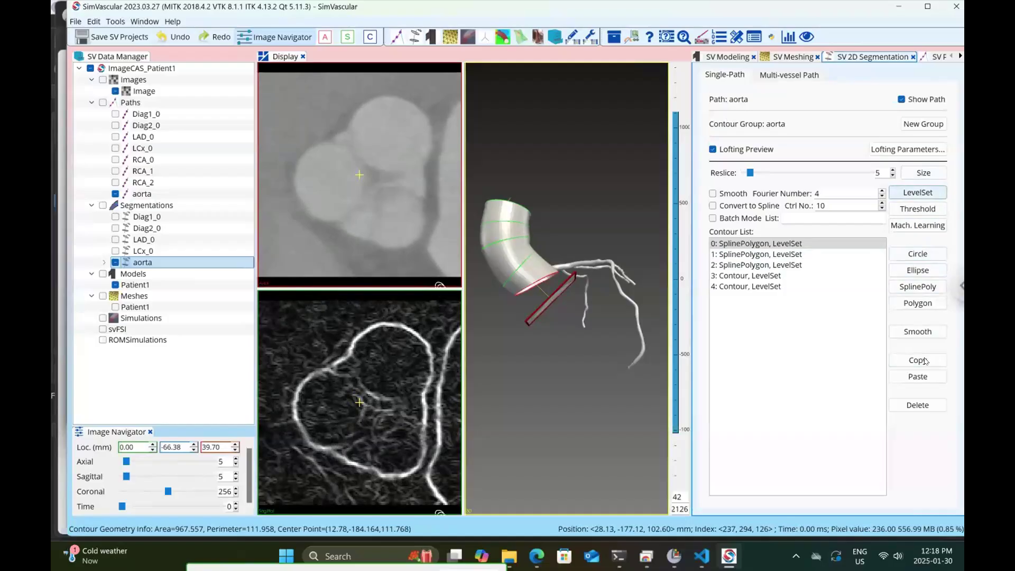
left_click(918, 192)
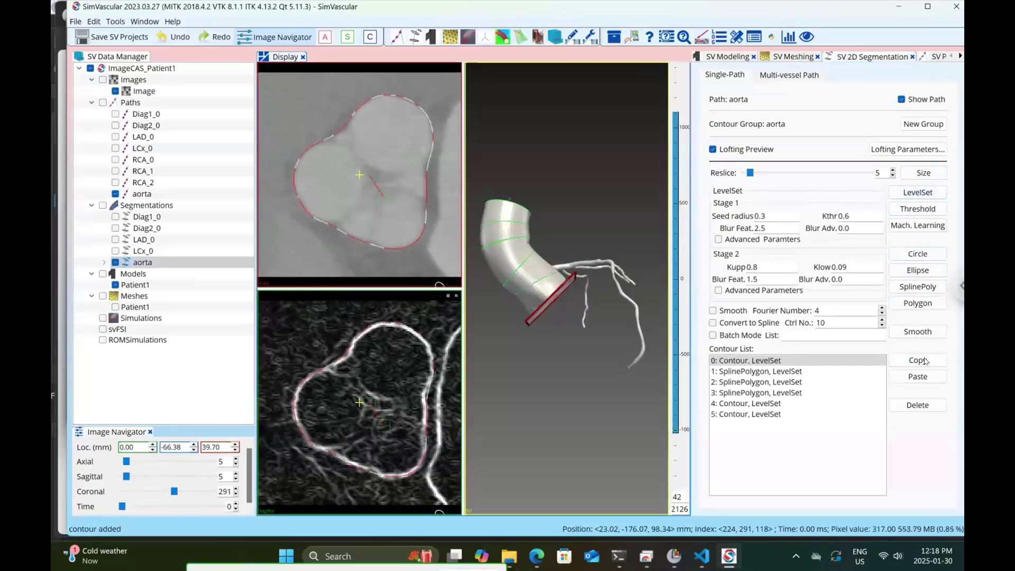
scroll(567, 288, "down", 3)
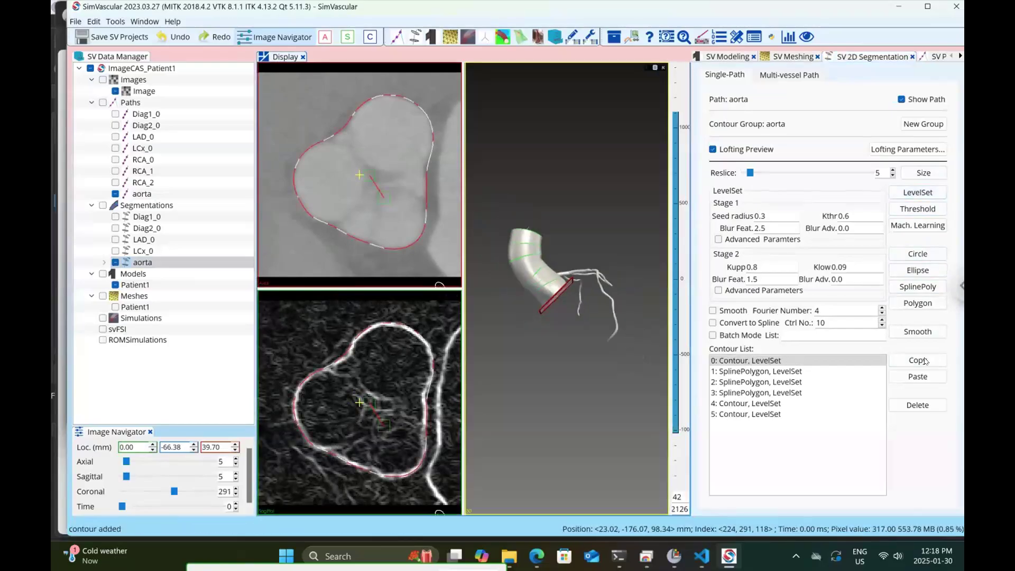
scroll(567, 288, "up", 4)
mouse_move(556, 289)
left_mouse_down()
mouse_move(637, 288)
mouse_move(619, 288)
mouse_move(560, 333)
left_mouse_up()
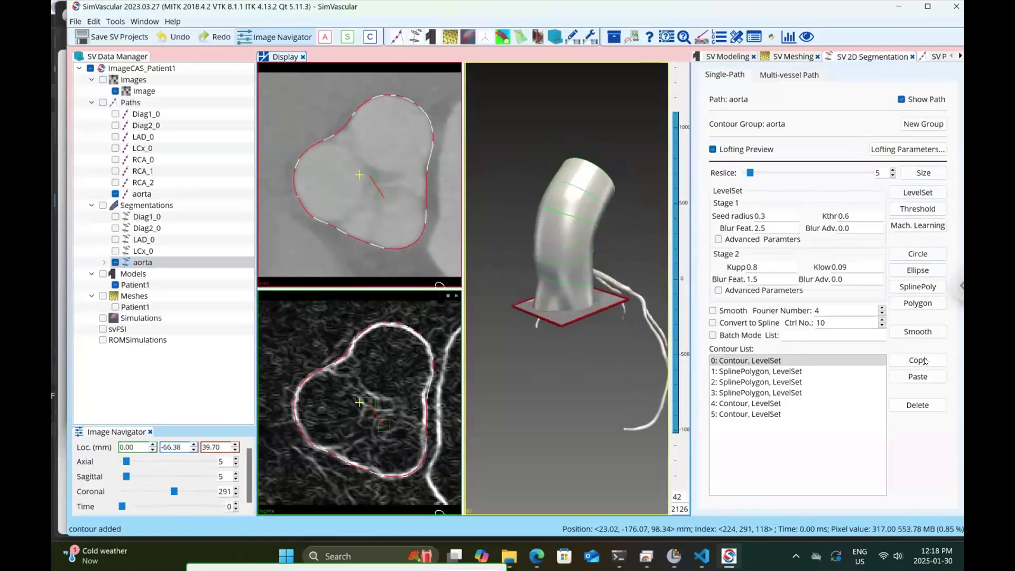
Step: Add a LevelSet contour of the aortic root at reslice position 11
scroll(360, 402, "up", 3)
scroll(359, 402, "up", 3)
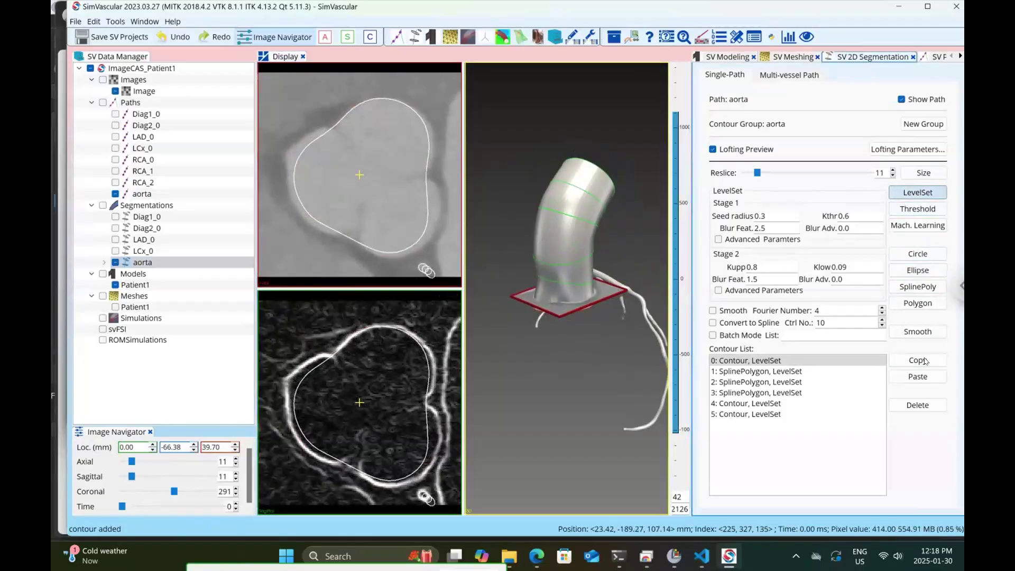
left_click(918, 192)
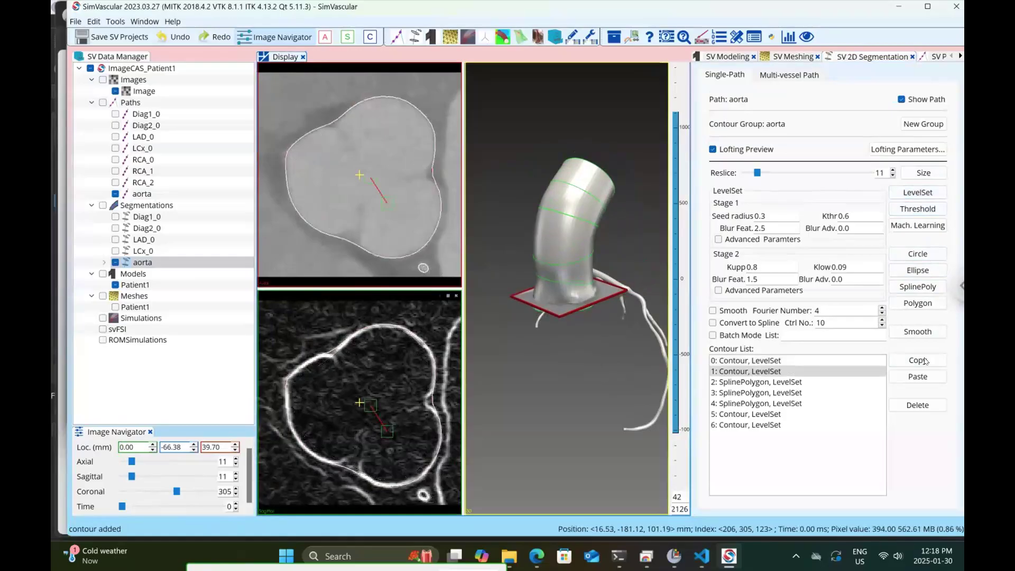
Step: Examine the lofted aortic root and its cross-sections between reslice positions 16 and 20, near the coronary artery origin
mouse_move(569, 328)
left_mouse_down()
mouse_move(593, 254)
mouse_move(545, 270)
left_mouse_up()
scroll(360, 403, "down", 7)
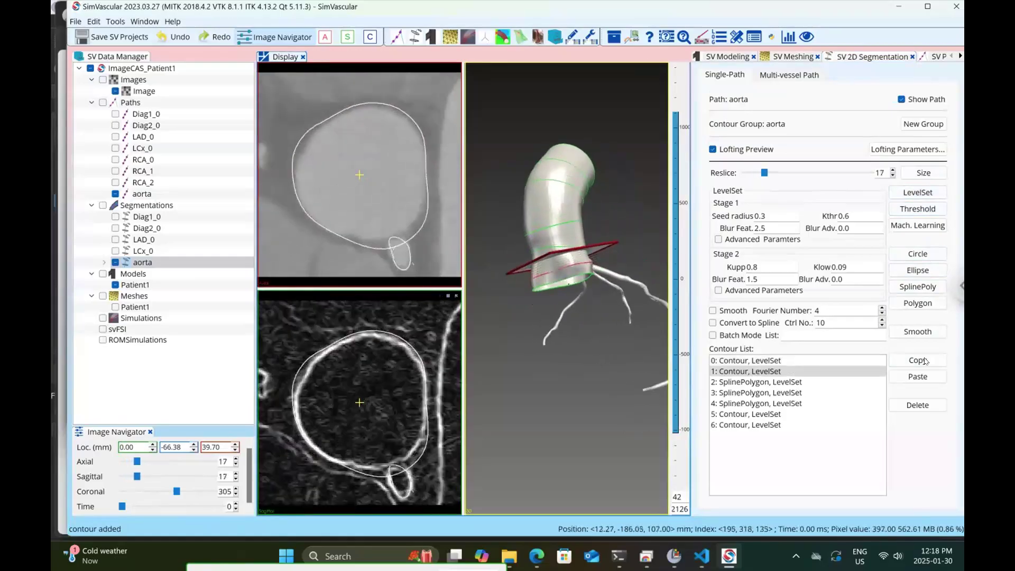
scroll(359, 403, "down", 2)
scroll(360, 404, "up", 1)
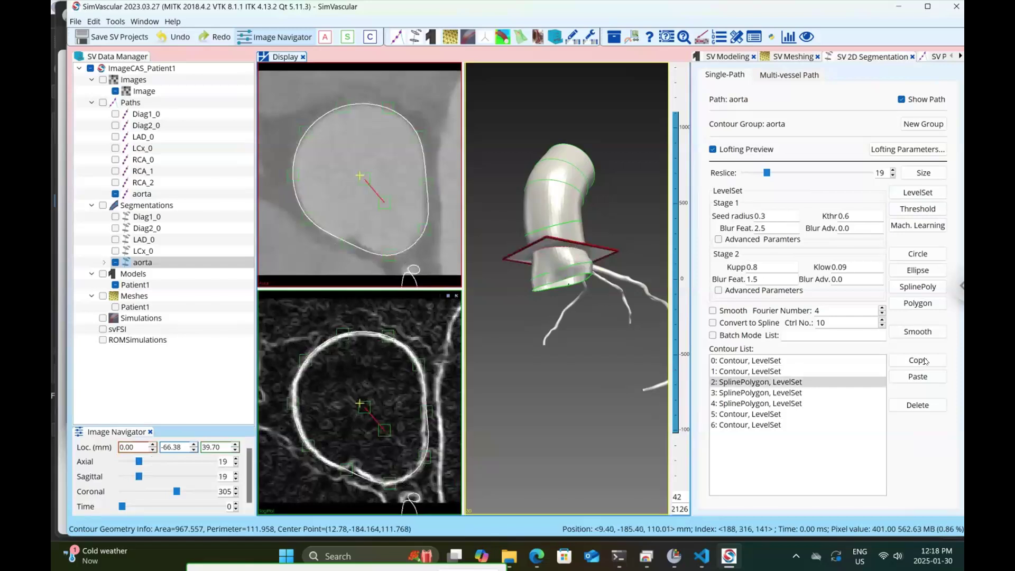
mouse_move(566, 328)
left_mouse_down()
mouse_move(561, 275)
mouse_move(587, 259)
mouse_move(608, 264)
mouse_move(561, 291)
mouse_move(597, 317)
mouse_move(577, 302)
mouse_move(598, 297)
mouse_move(564, 320)
mouse_move(490, 341)
mouse_move(503, 310)
mouse_move(558, 270)
mouse_move(521, 296)
left_mouse_up()
scroll(503, 310, "down", 1)
scroll(502, 309, "up", 3)
scroll(360, 175, "down", 2)
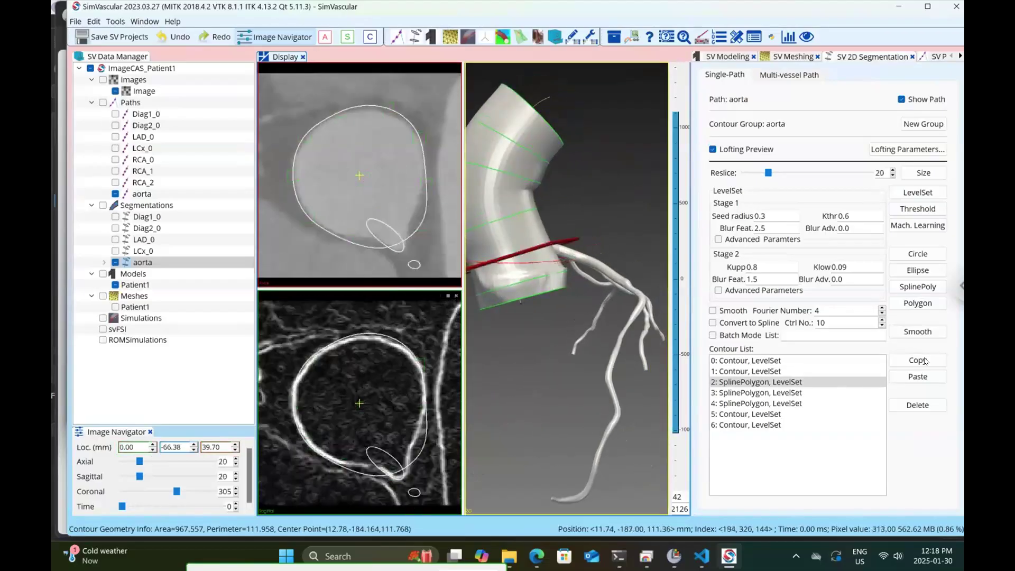
scroll(360, 175, "up", 6)
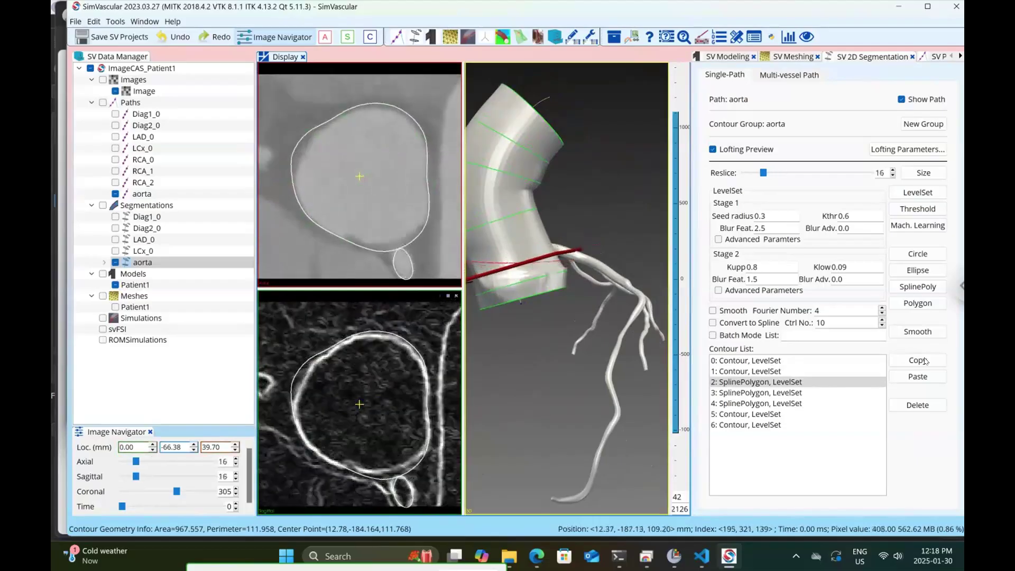
scroll(359, 175, "down", 5)
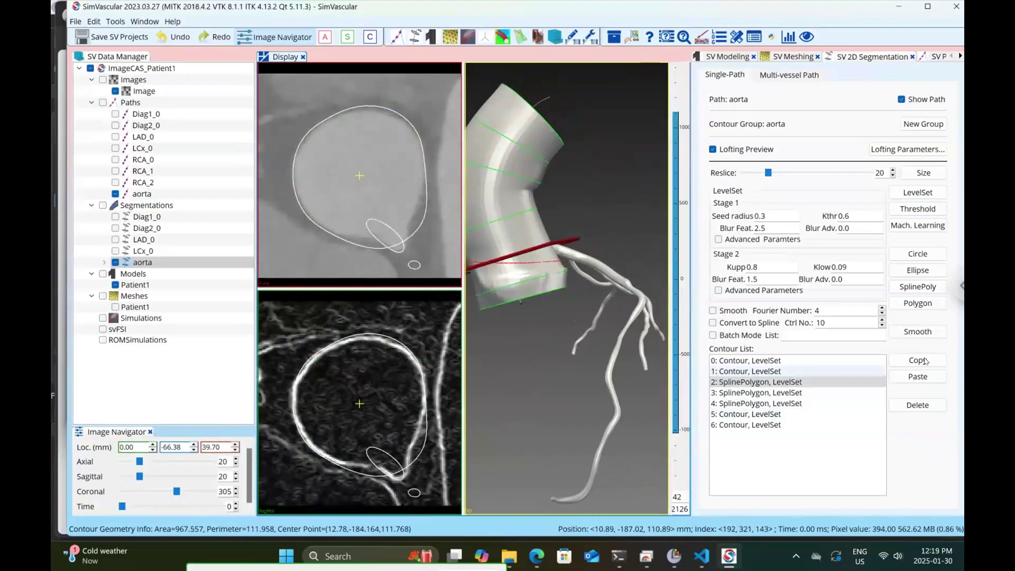
Step: Delete the SplinePolygon contour at reslice position 19 from the aorta segmentation
left_click(757, 393)
left_click(756, 382)
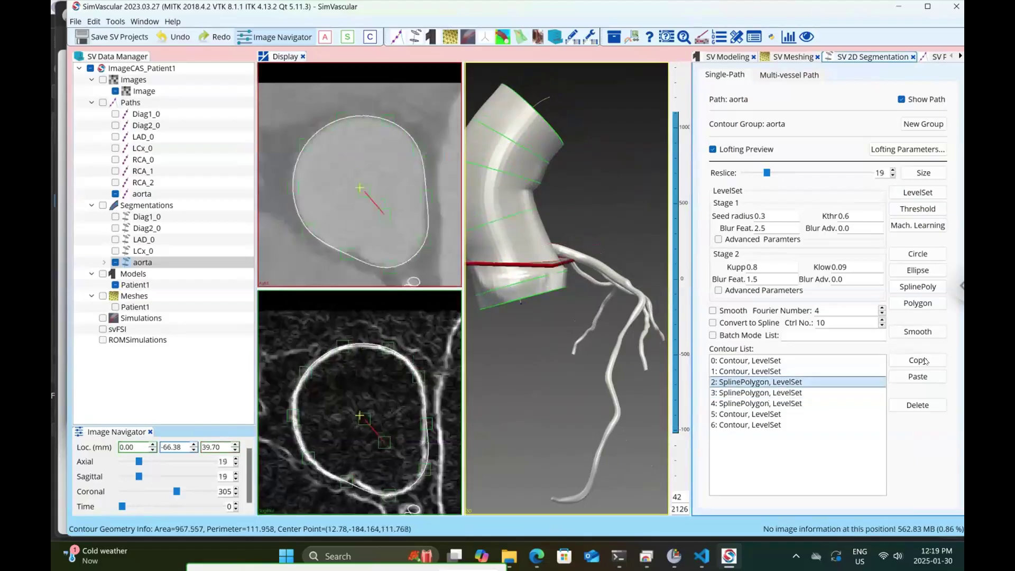
left_click(918, 405)
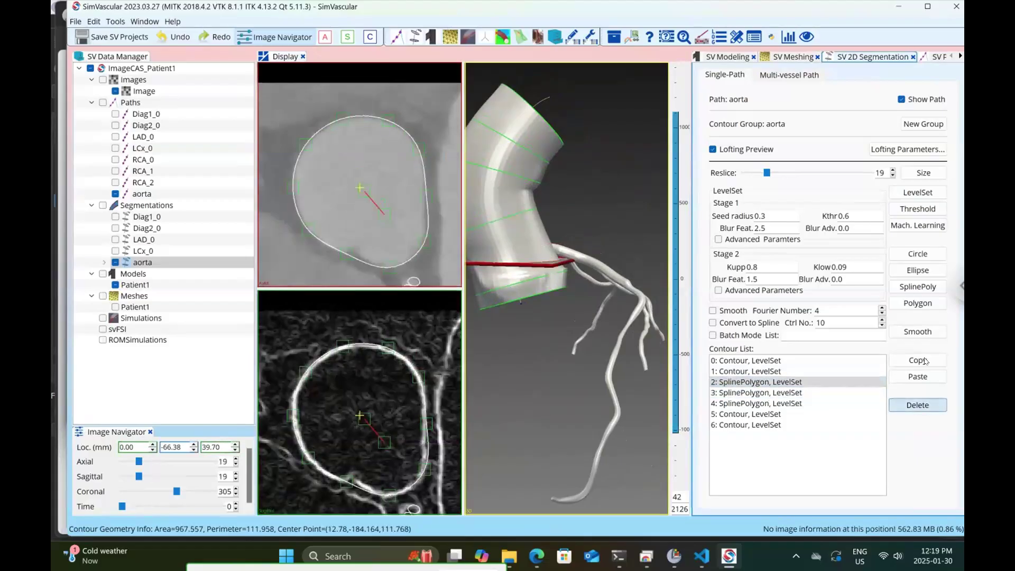
Step: Add a LevelSet contour of the aorta at reslice position 18, where the coronary artery branches off
key("Left")
key("Left")
key("Left")
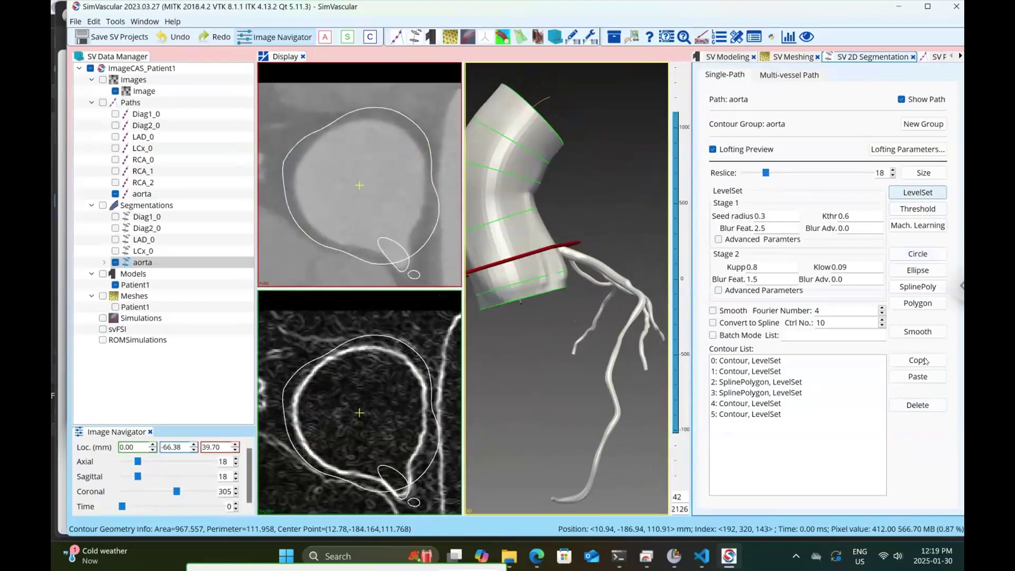
left_click(918, 193)
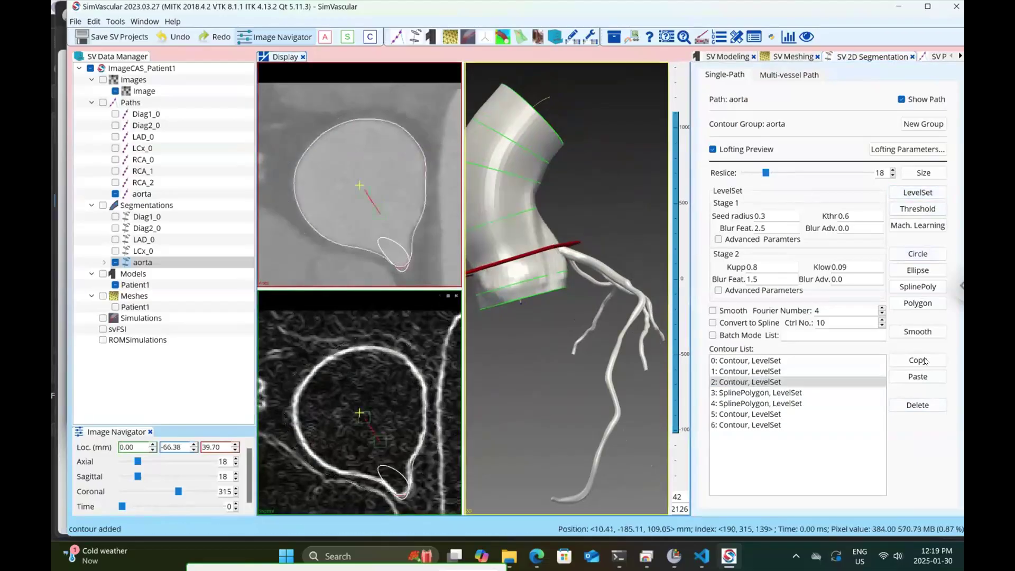
Step: Inspect the lofted aorta close up from several angles where the coronary artery joins the wall
mouse_move(592, 318)
left_mouse_down()
mouse_move(545, 324)
mouse_move(526, 349)
mouse_move(533, 344)
left_mouse_up()
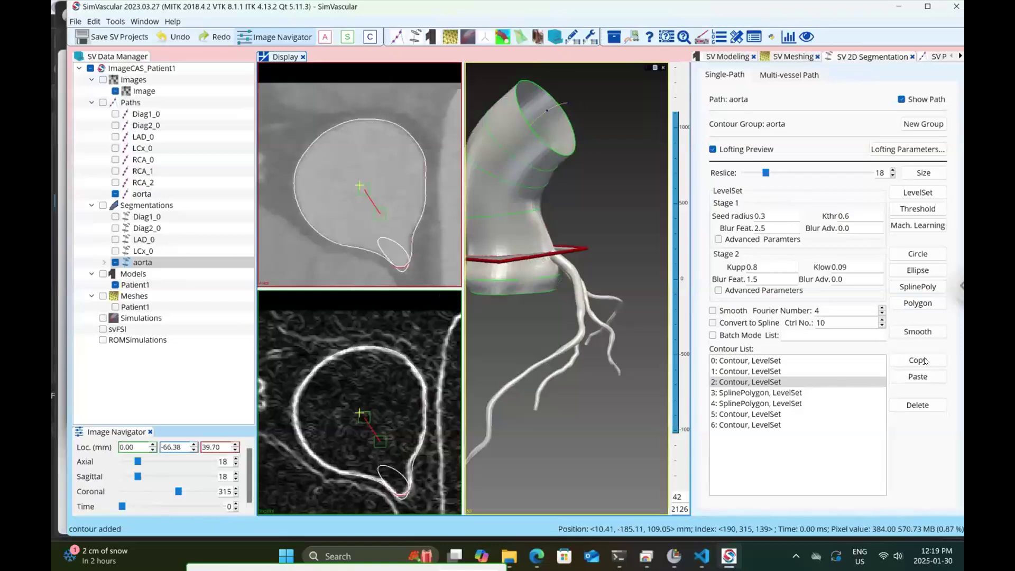
scroll(566, 288, "up", 10)
mouse_move(565, 317)
left_mouse_down()
mouse_move(571, 238)
mouse_move(543, 236)
left_mouse_up()
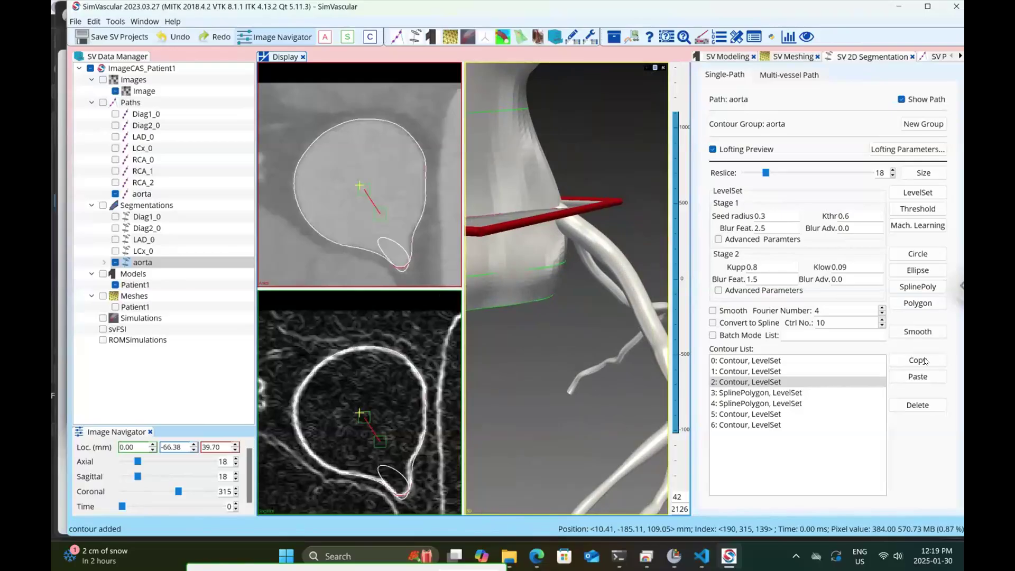
mouse_move(542, 235)
left_mouse_down()
mouse_move(494, 265)
mouse_move(534, 254)
mouse_move(553, 223)
left_mouse_up()
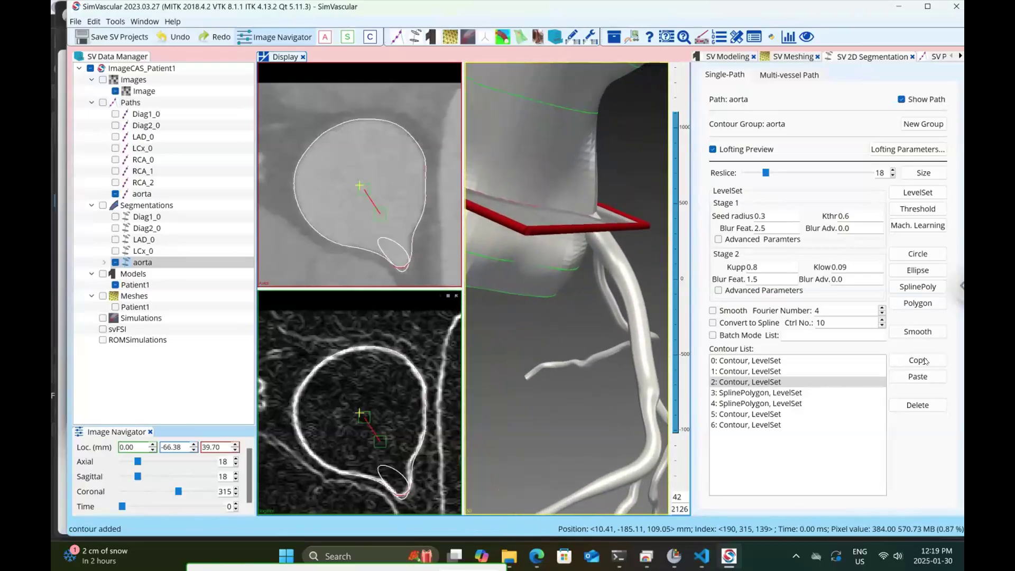
scroll(360, 411, "down", 2)
scroll(360, 410, "up", 2)
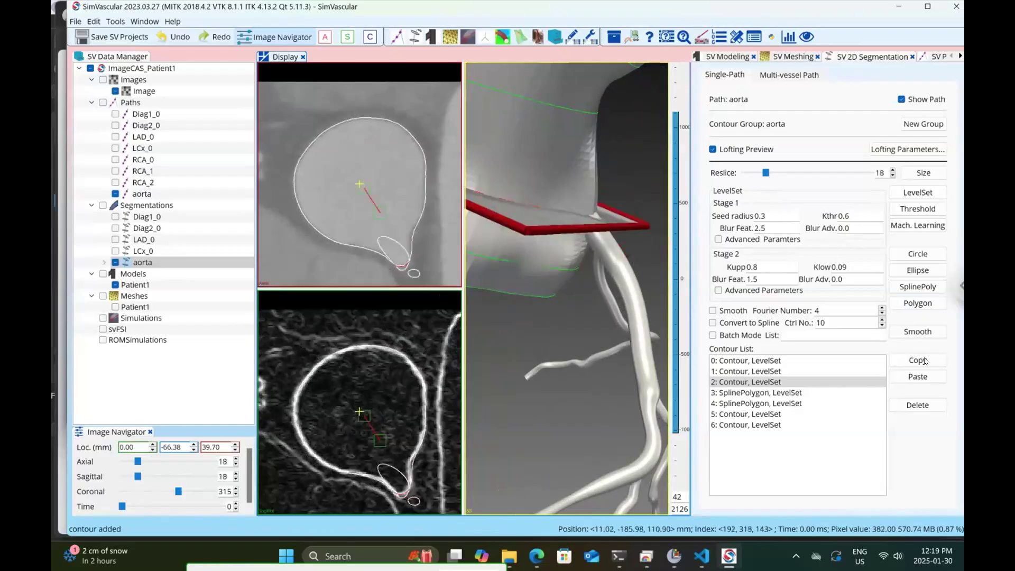
mouse_move(609, 264)
left_mouse_down()
mouse_move(556, 265)
mouse_move(529, 286)
mouse_move(498, 270)
mouse_move(602, 254)
mouse_move(614, 264)
left_mouse_up()
Step: Replace the aorta's LevelSet contour at reslice position 18 with a LevelSet contour at position 21
left_click(846, 381)
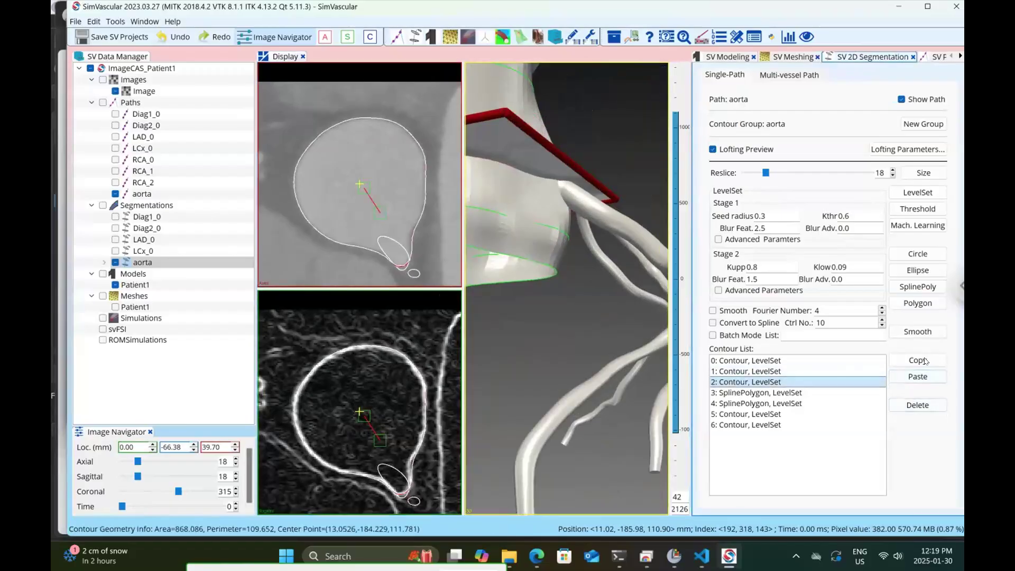
left_click(917, 405)
scroll(359, 182, "up", 2)
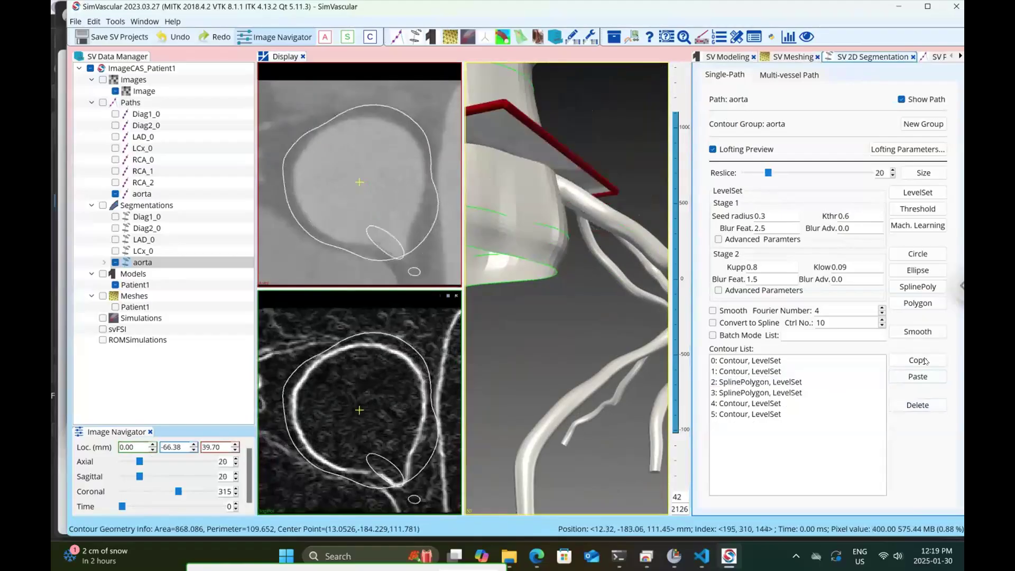
key("Right")
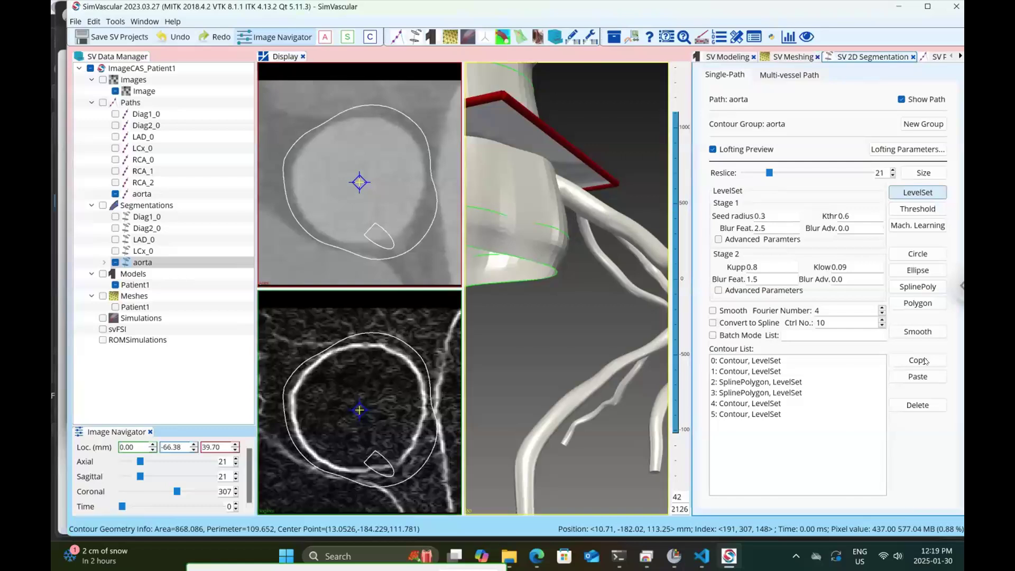
mouse_move(571, 238)
left_mouse_down()
mouse_move(529, 296)
mouse_move(545, 328)
mouse_move(561, 296)
mouse_move(572, 295)
left_mouse_up()
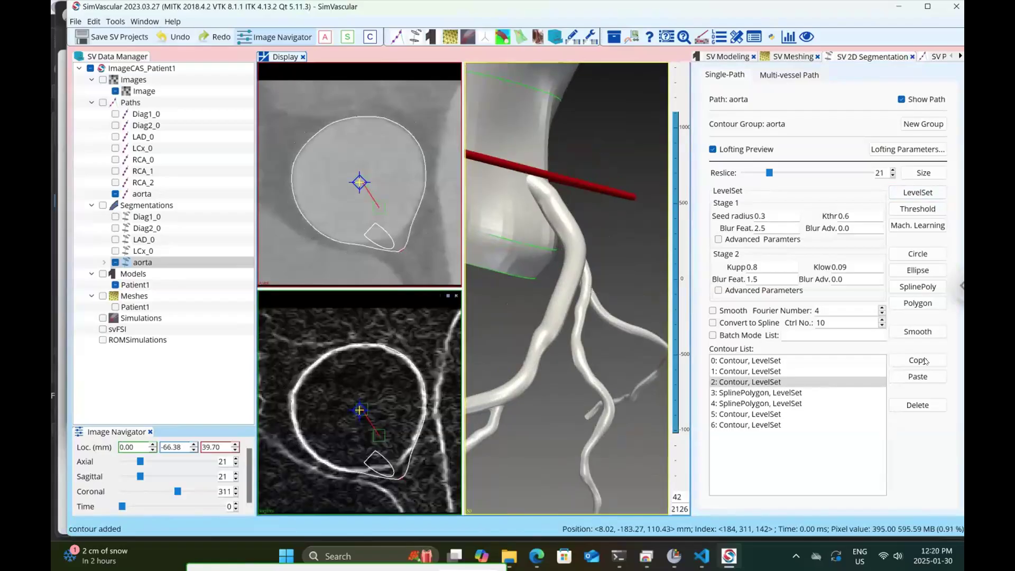
Step: Review how the aortic root contours fit the vessel wall from reslice position 21 down to the root end
scroll(359, 183, "up", 2)
scroll(360, 182, "down", 5)
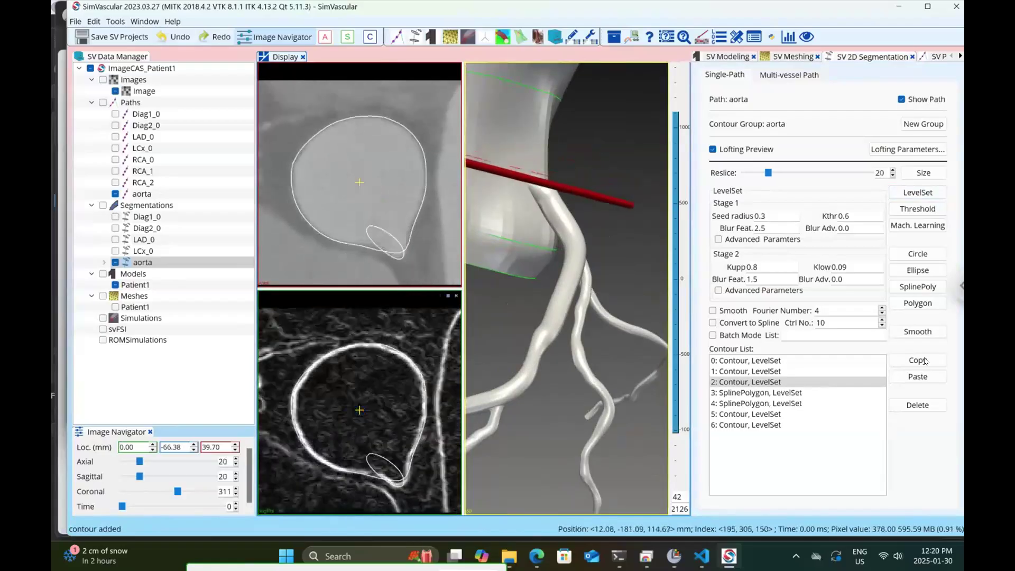
scroll(360, 183, "down", 5)
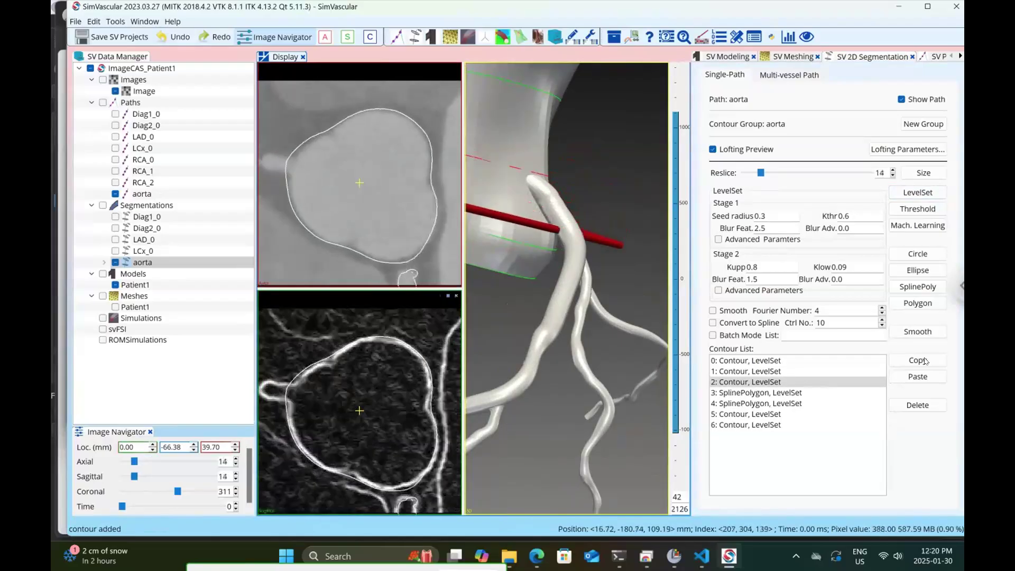
scroll(360, 183, "down", 8)
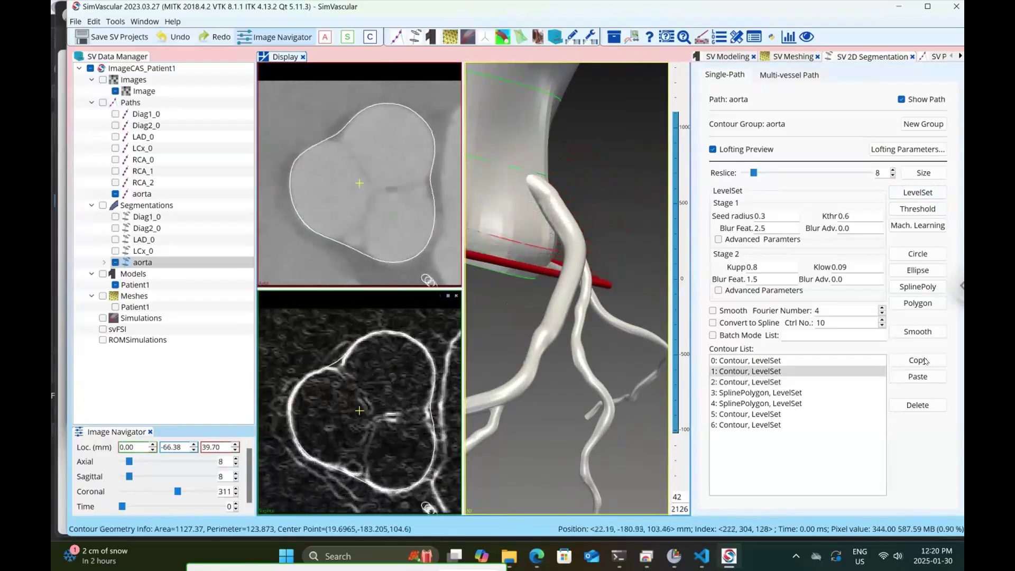
scroll(360, 183, "up", 7)
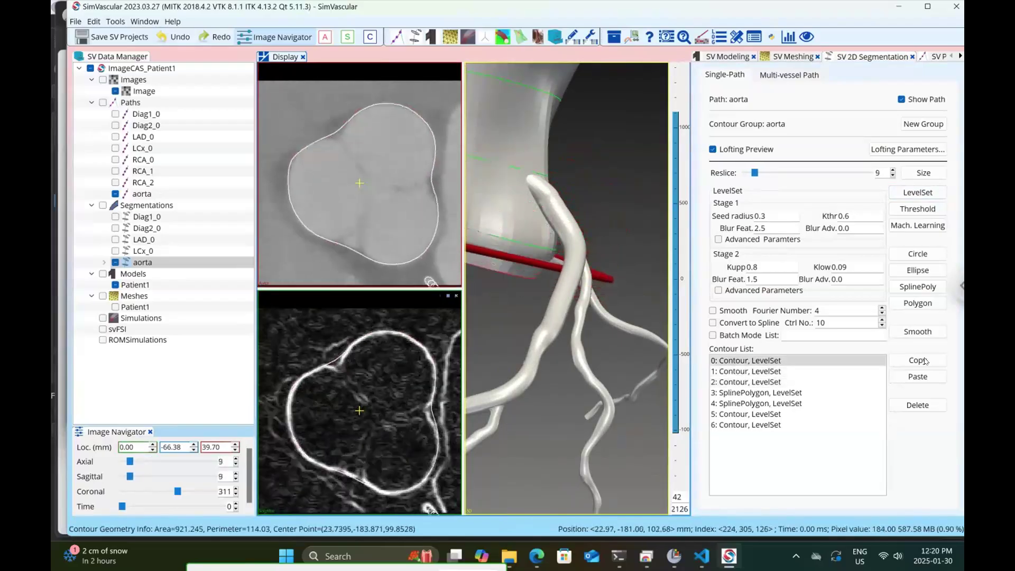
Step: Review how the aorta contours fit the vessel wall from reslice position 9 up to 44
scroll(360, 183, "up", 10)
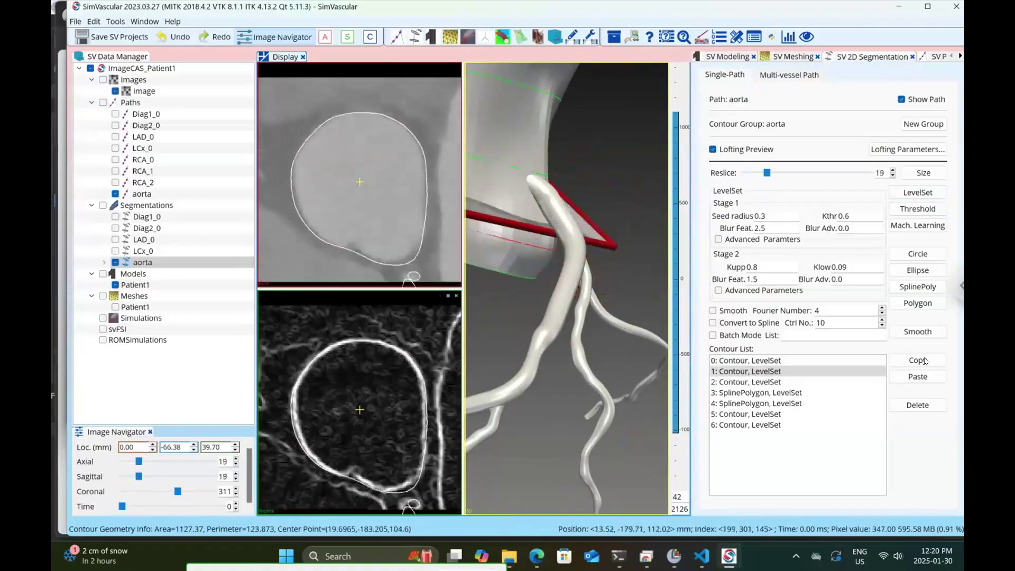
key("Right")
key("Right")
key("Right")
key("Right")
key("Right")
key("Right")
key("Right")
key("Right")
key("Right")
key("Right")
key("Right")
key("Right")
key("Right")
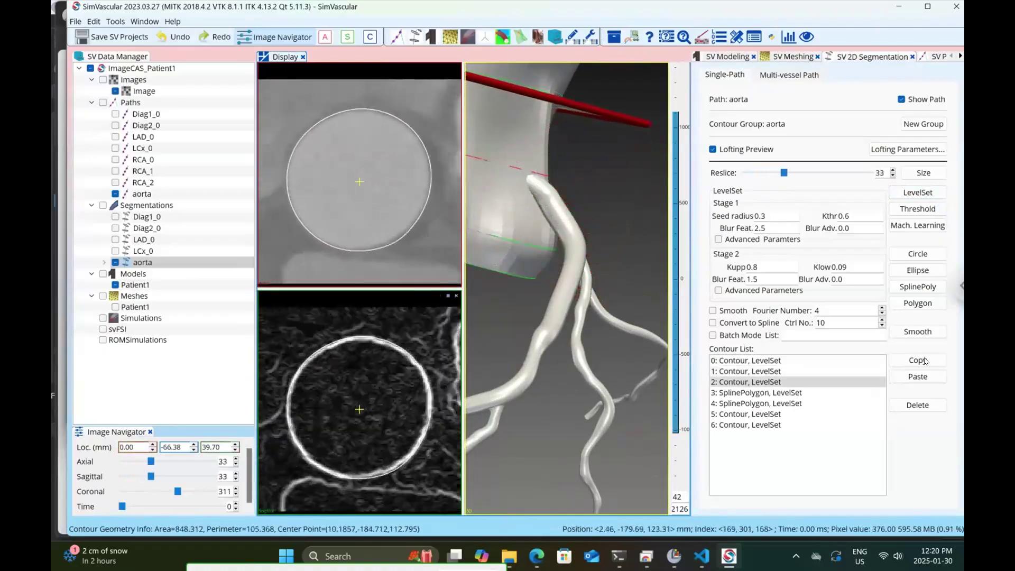
key("Right")
key("Right")
key("Right")
key("Right")
key("Right")
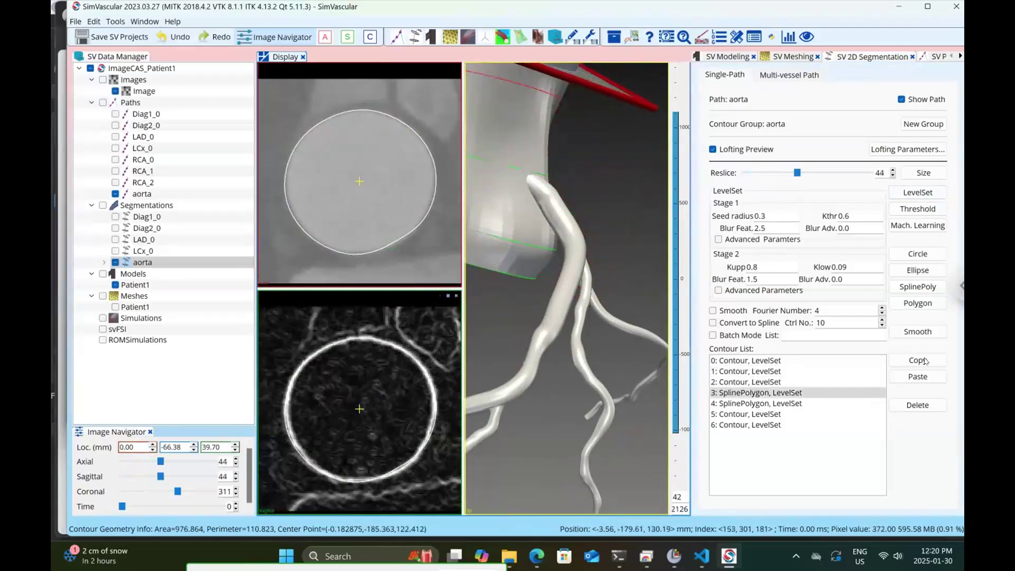
Step: Recheck the aorta contours from reslice position 44 back down to 18, and examine the lofted root in 3D
key("Left")
key("Left")
key("Left")
key("Left")
key("Left")
key("Left")
key("Left")
key("Left")
key("Left")
key("Left")
key("Left")
key("Left")
key("Left")
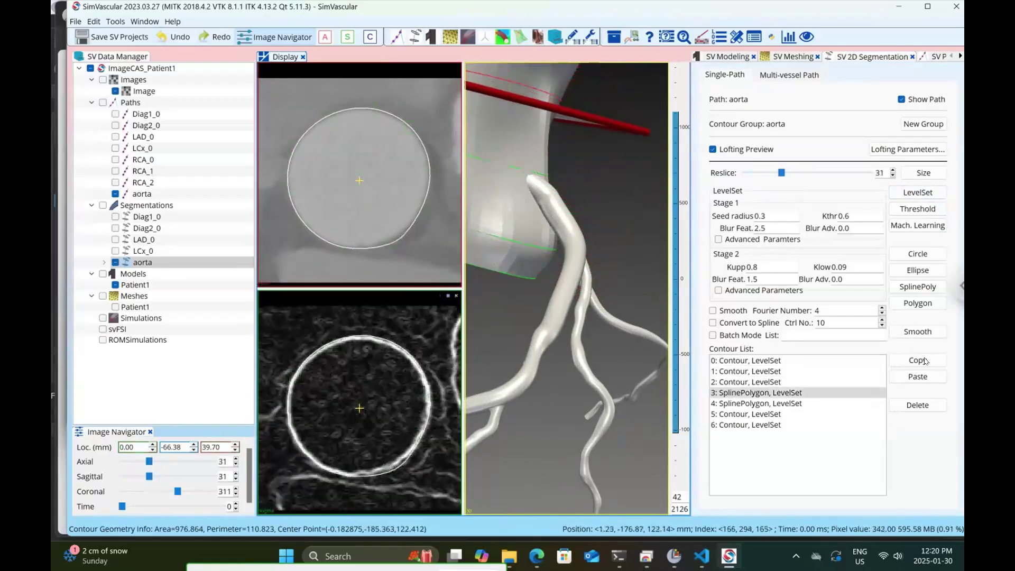
key("Left")
key("Left")
key("Left")
key("Left")
key("Left")
key("Left")
key("Left")
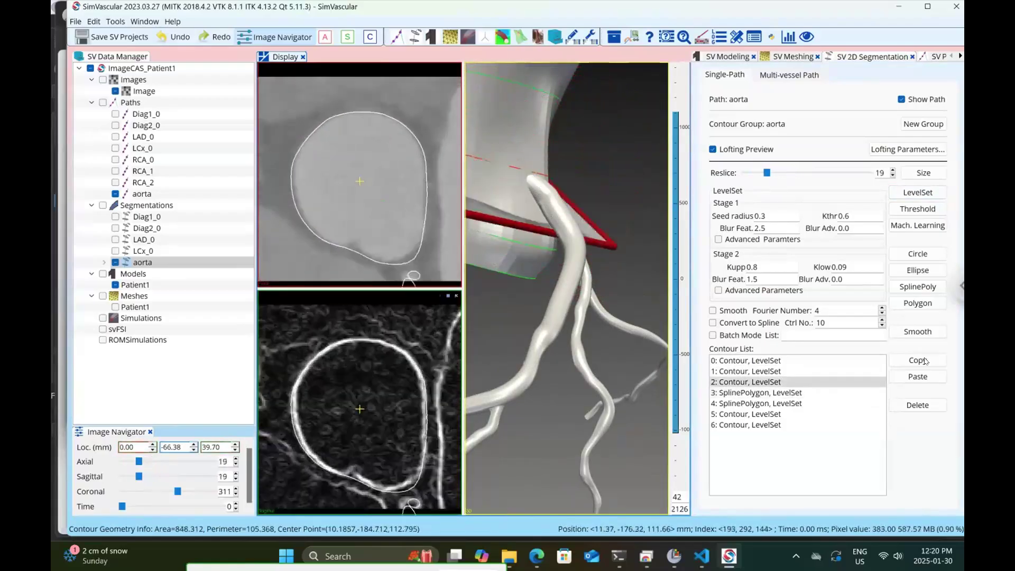
key("Right")
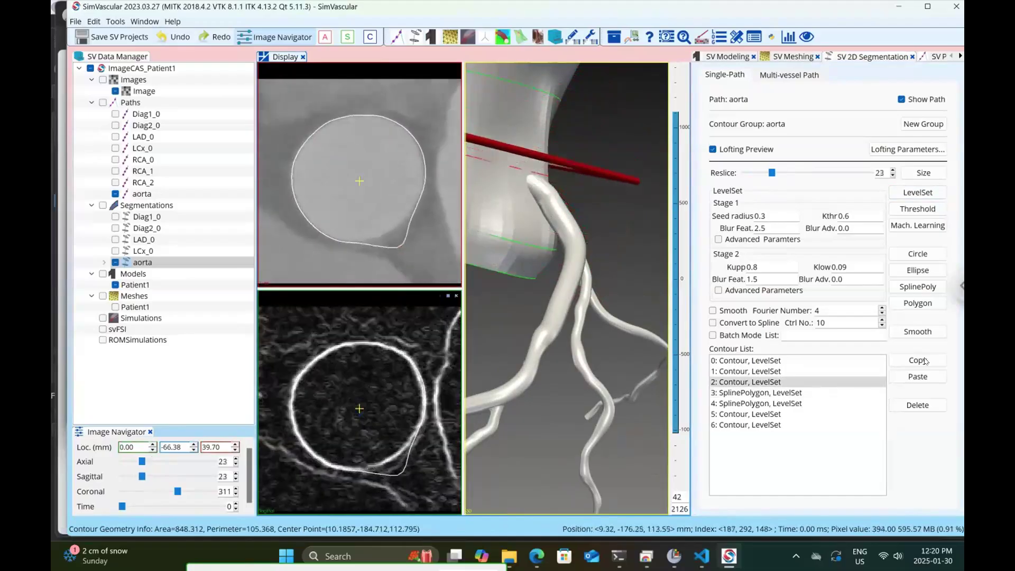
key("Left")
key("Left")
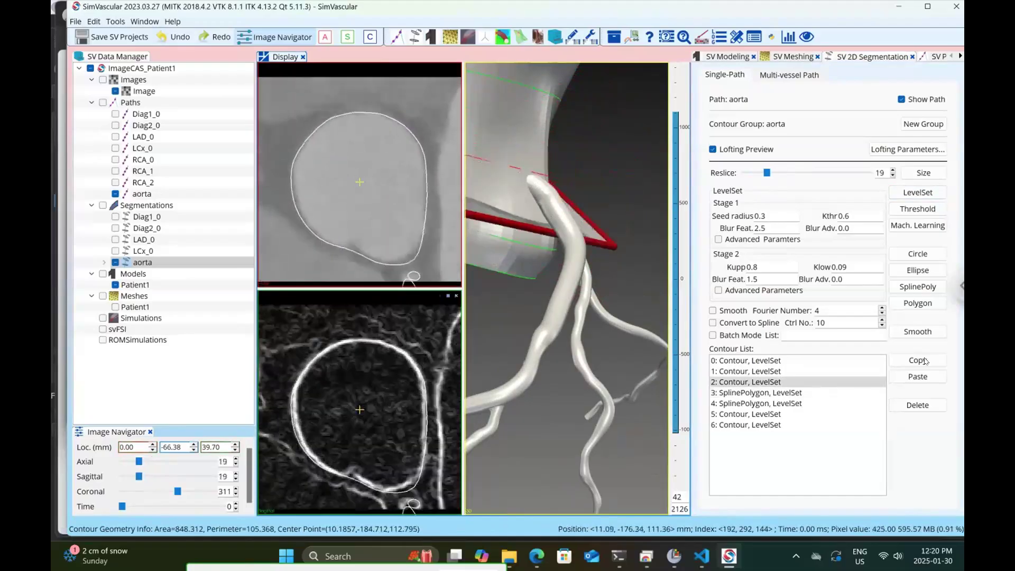
key("Left")
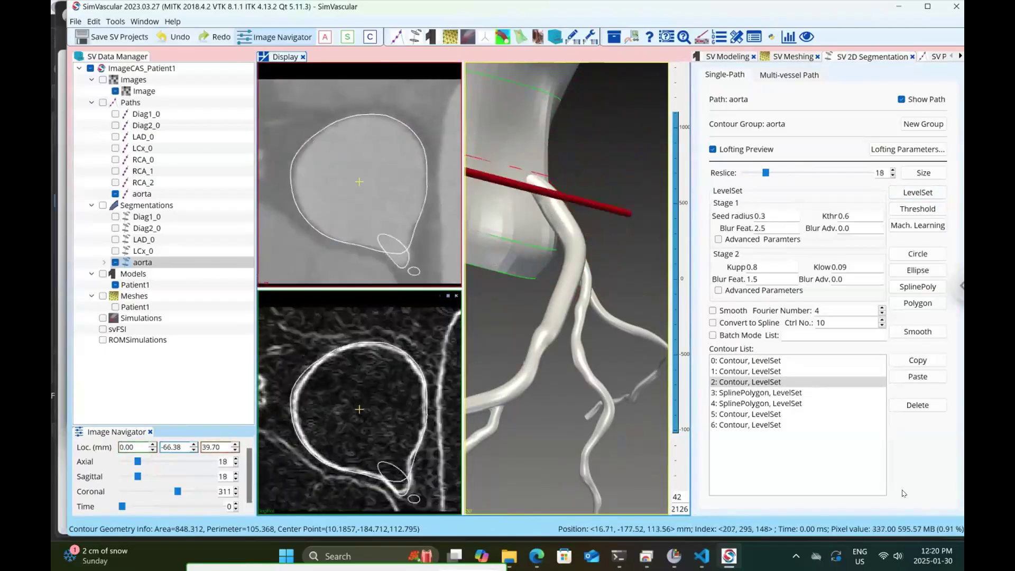
mouse_move(829, 567)
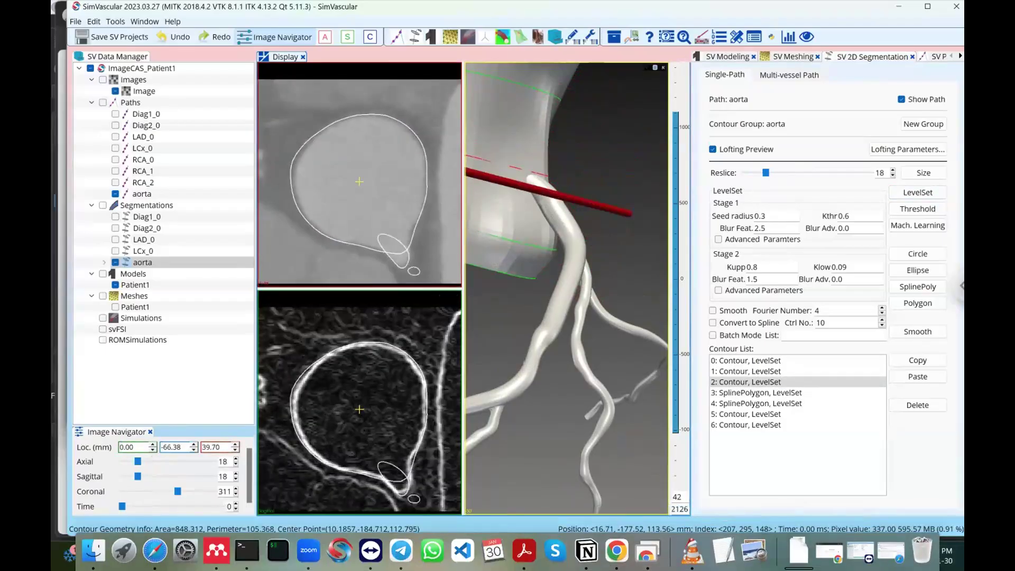
scroll(567, 288, "up", 2)
scroll(567, 288, "down", 5)
left_click_drag(550, 296, 597, 296)
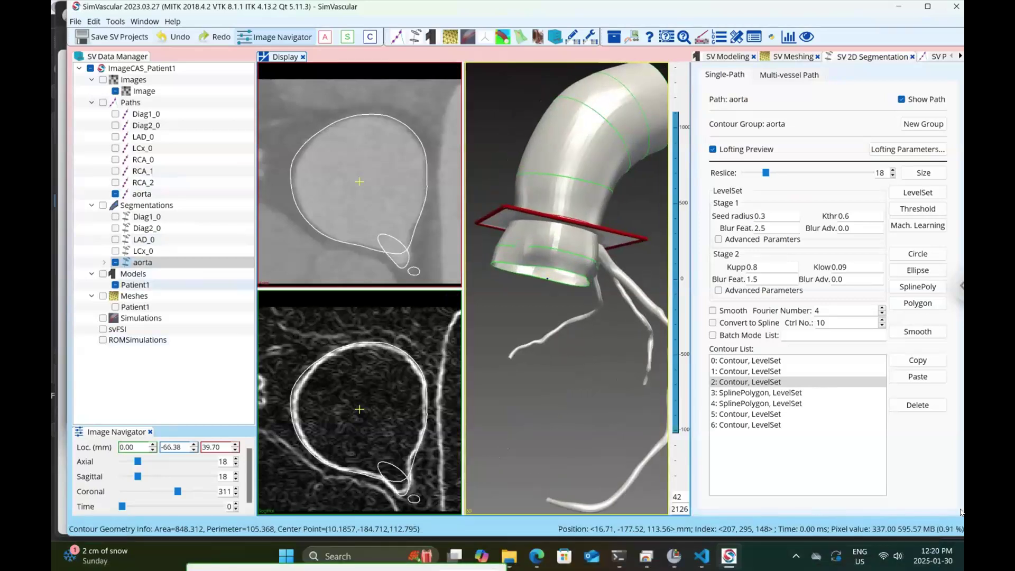
Step: Recreate the Patient1 solid model from the Diag1_0, Diag2_0, LAD_0 and LCx_0 segmentations plus the aorta
left_click(135, 285)
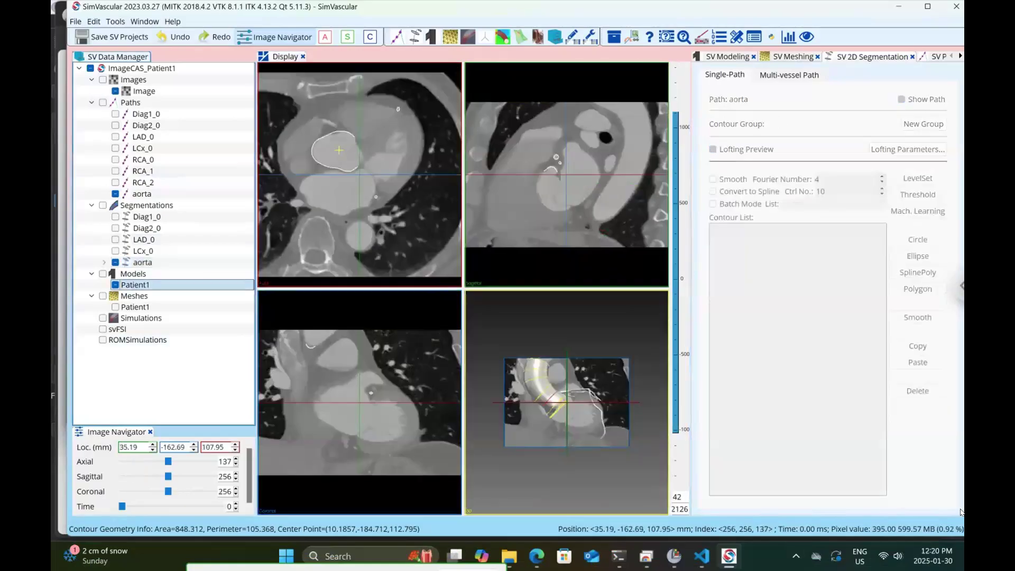
right_click(139, 284)
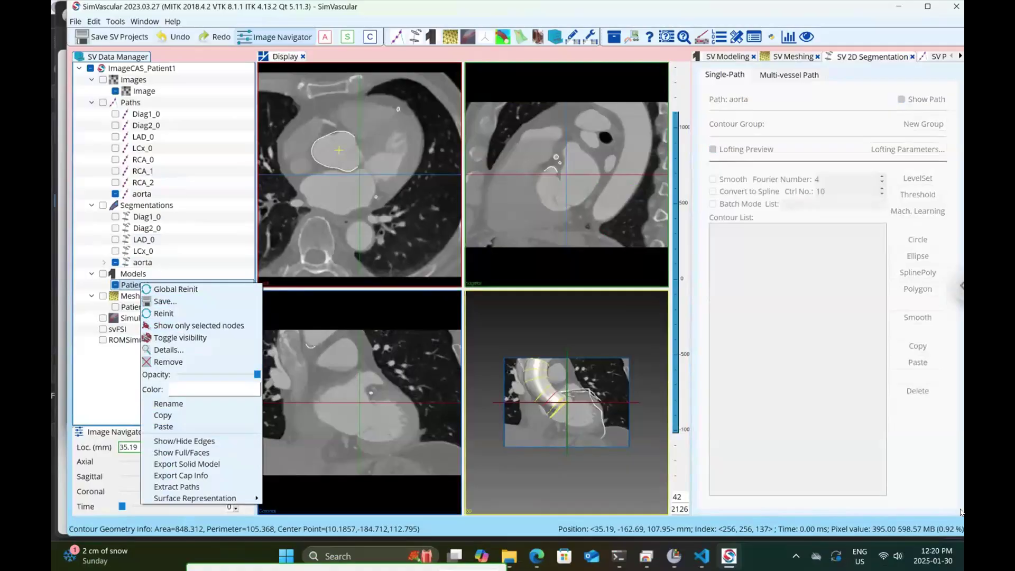
double_click(132, 285)
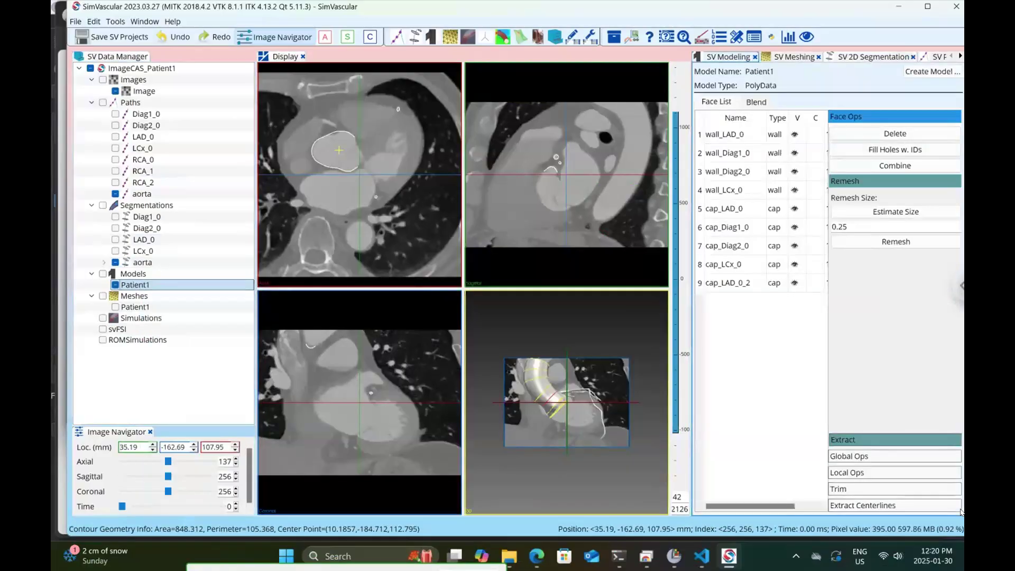
left_click(933, 72)
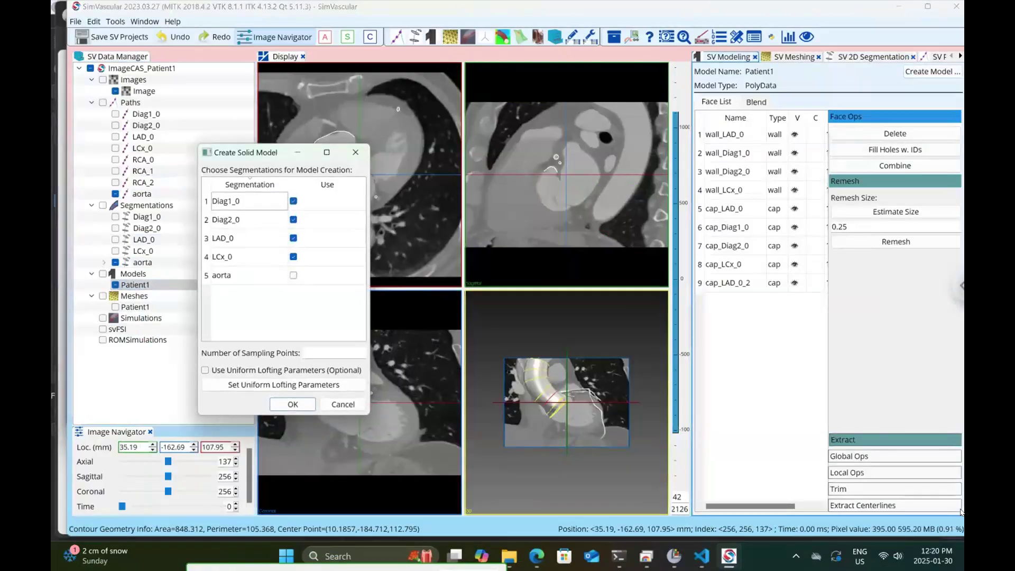
left_click(294, 275)
left_click(293, 275)
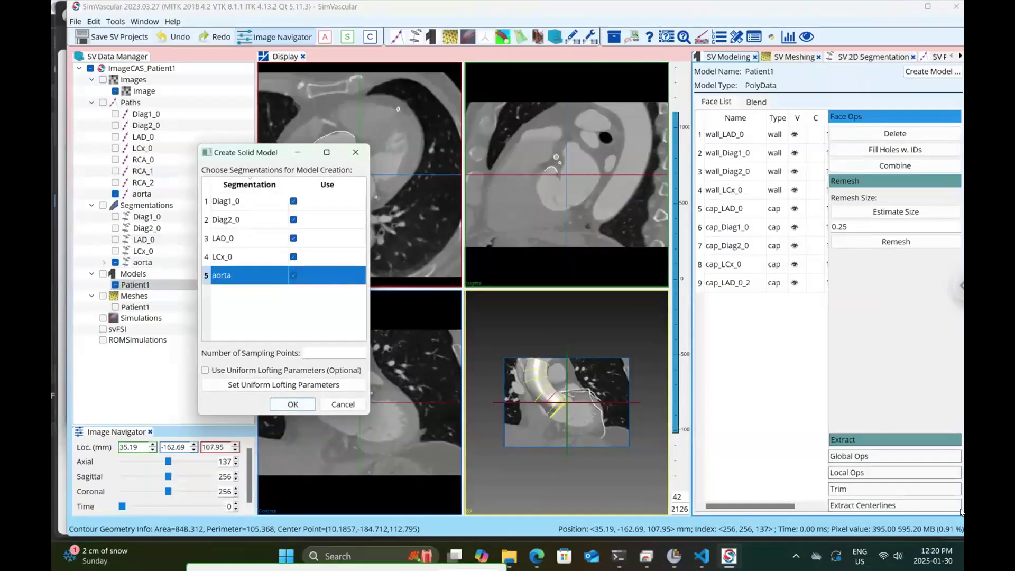
key("Return")
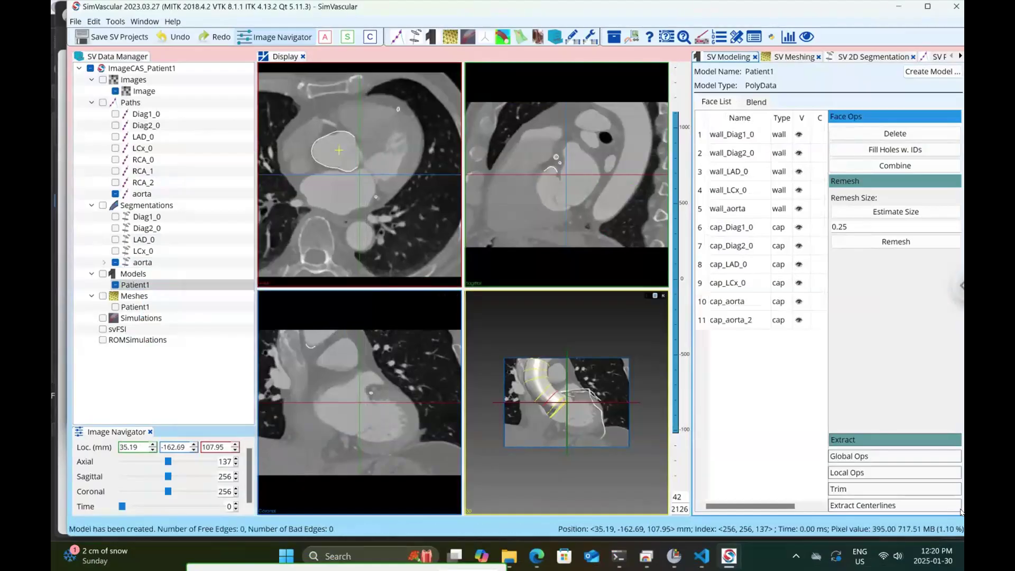
Step: Hide the aorta segmentation, maximize the 3D view and hide its image planes to show the Patient1 model alone
left_click(115, 262)
mouse_move(577, 401)
left_mouse_down()
mouse_move(532, 406)
mouse_move(529, 427)
left_mouse_up()
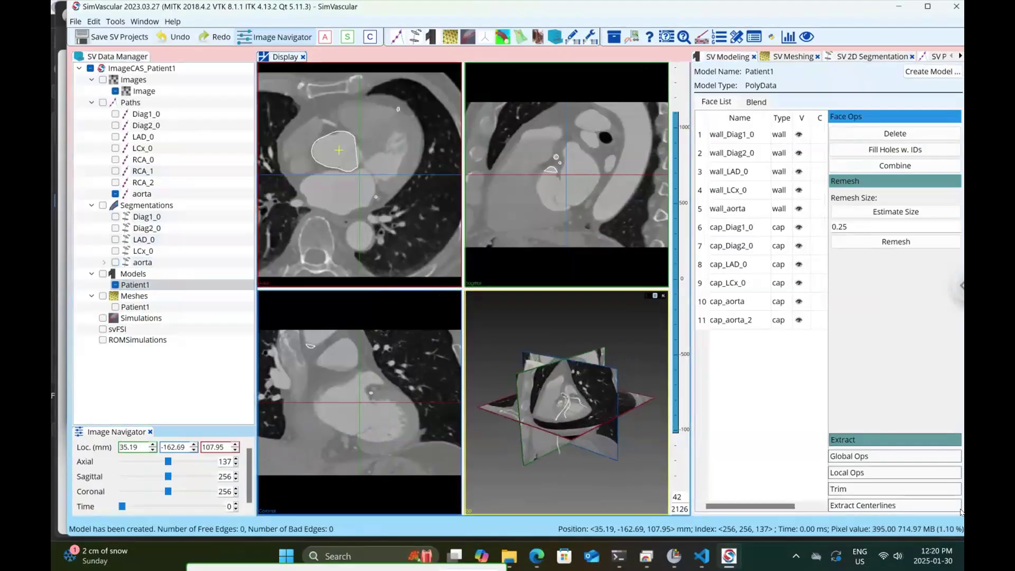
left_click(646, 296)
left_click(675, 380)
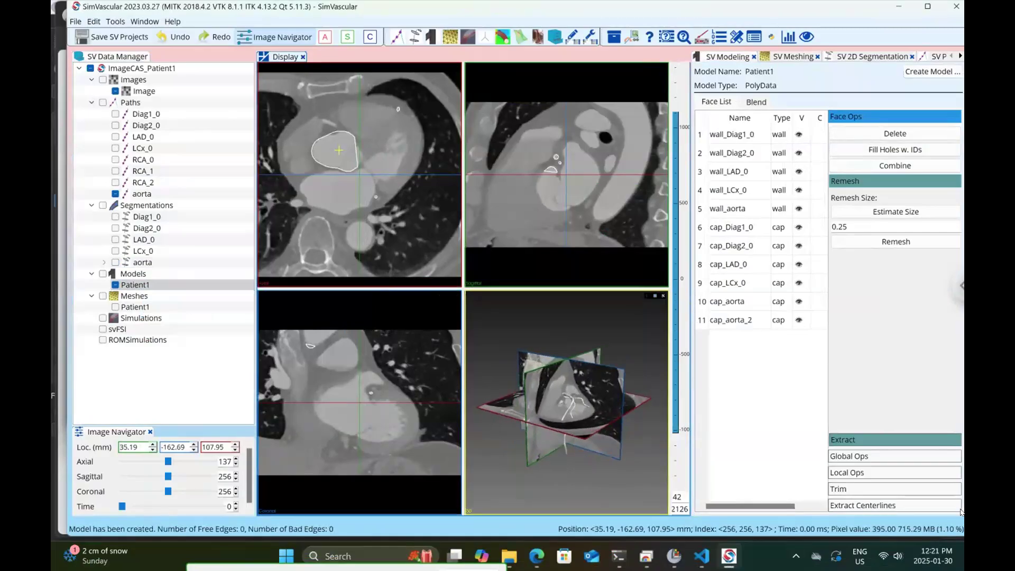
left_click(656, 296)
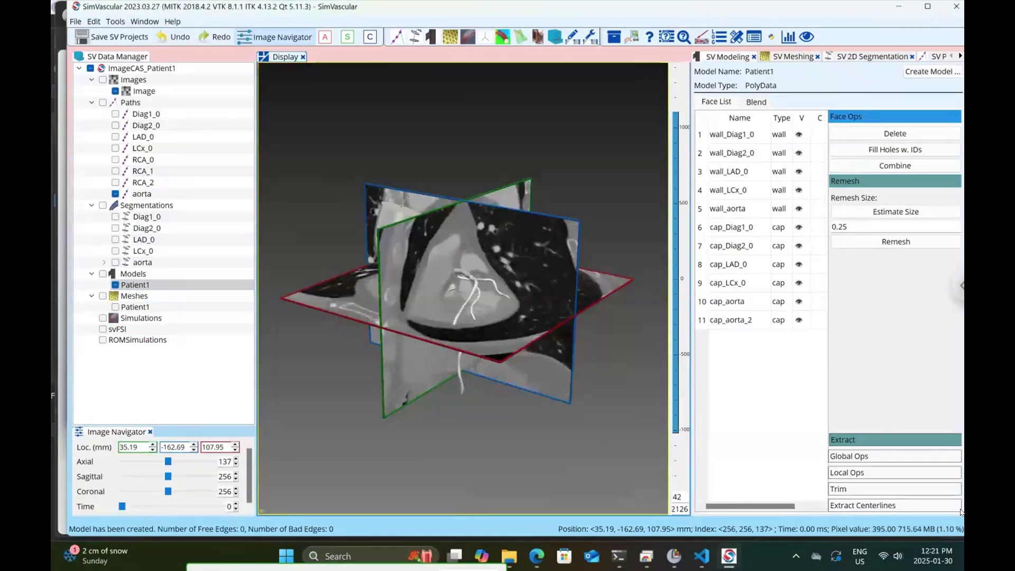
left_click(647, 68)
left_click(681, 88)
scroll(463, 288, "down", 3)
scroll(464, 289, "up", 5)
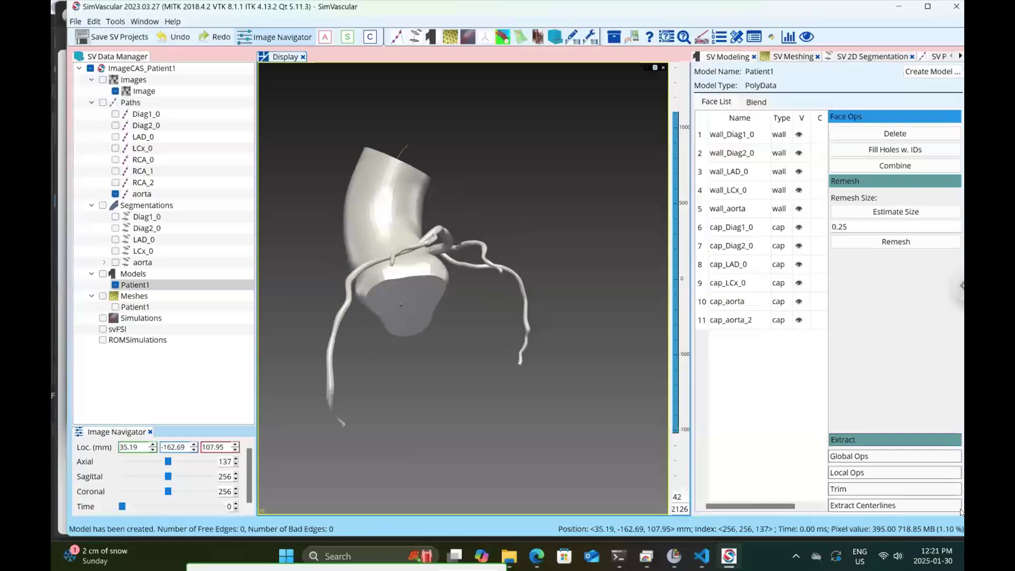
Step: Examine the wall and cap faces of the Patient1 model by highlighting them one by one
left_click(732, 135)
left_click(729, 171)
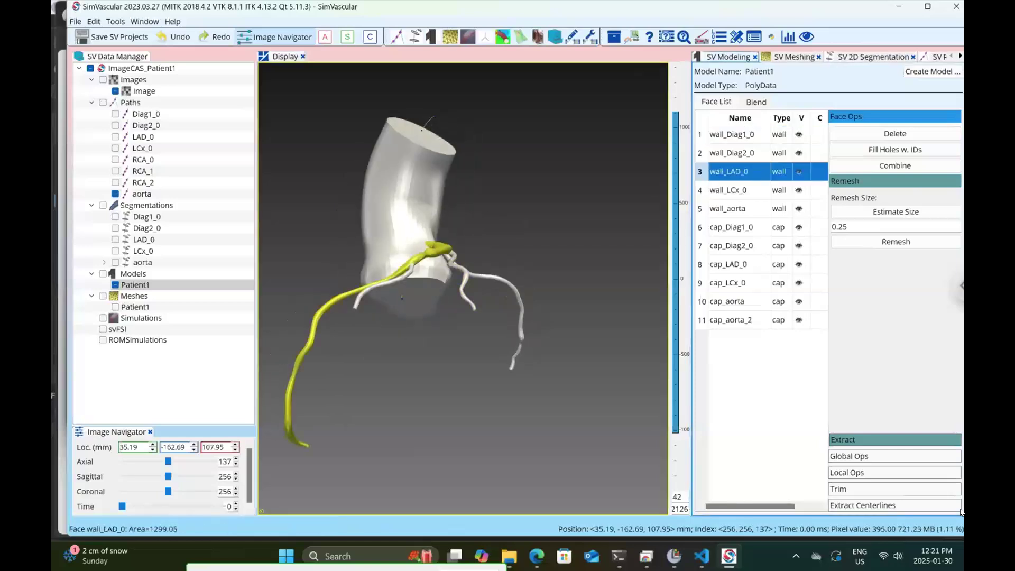
key("Up")
key("Down")
key("Down")
key("Down")
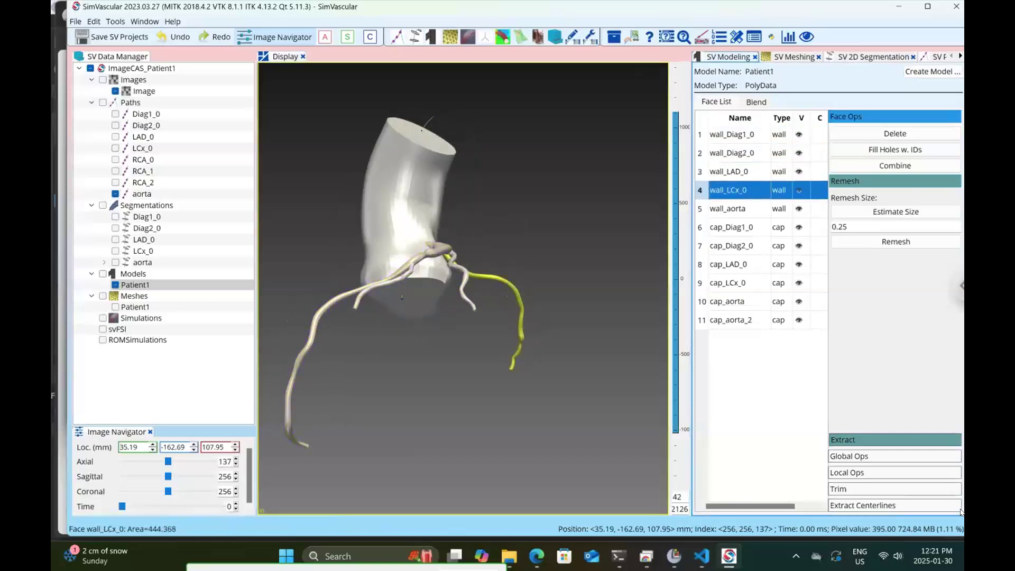
key("Down")
key("Down")
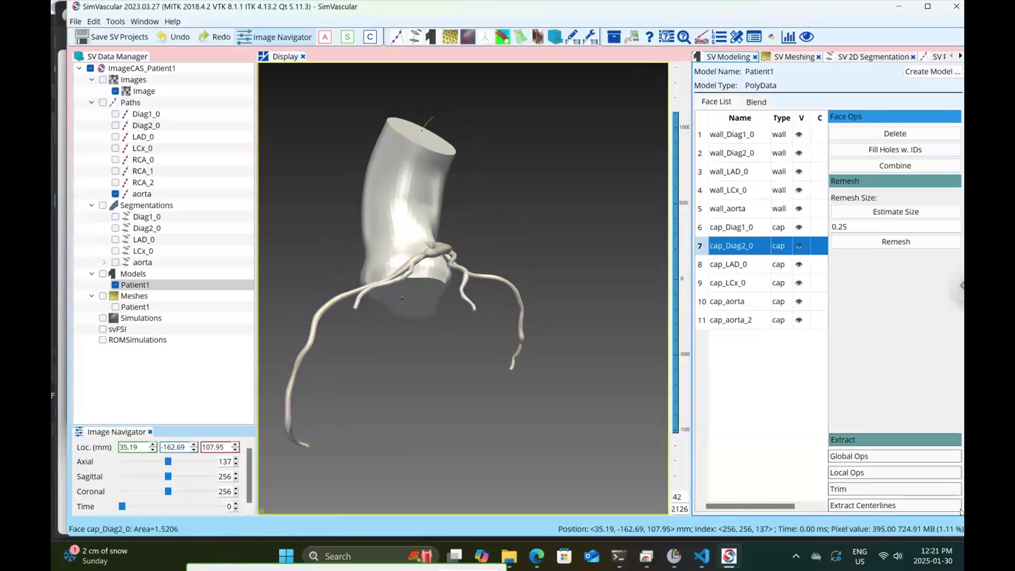
key("Down")
key("Down")
key("Down")
key("Down")
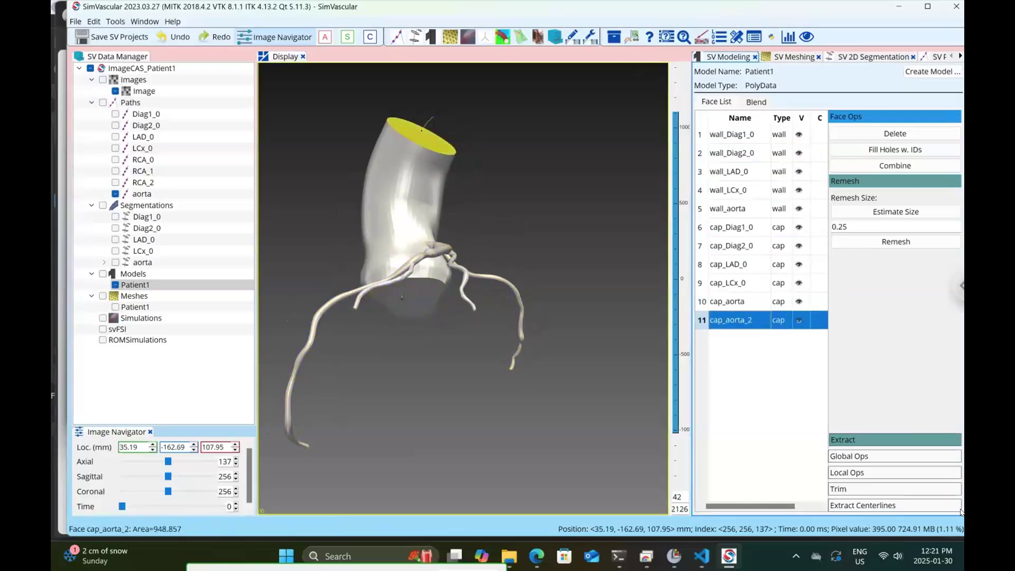
key("Up")
key("Up")
key("Up")
key("Up")
key("Up")
key("Up")
Step: Hide the aorta path and highlight the wall_aorta face of the Patient1 model
left_click_drag(402, 318, 550, 296)
left_click(114, 194)
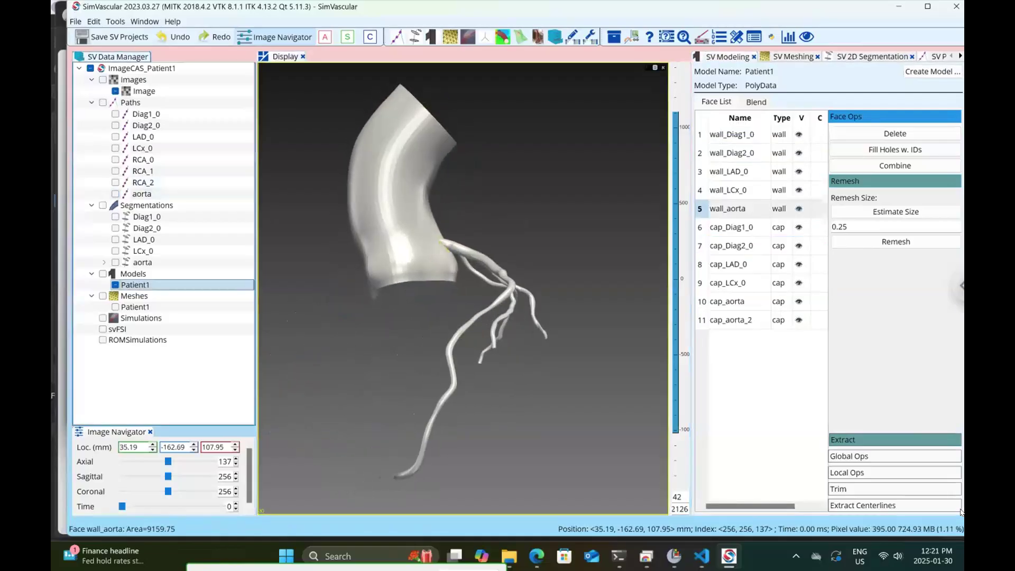
left_click(728, 209)
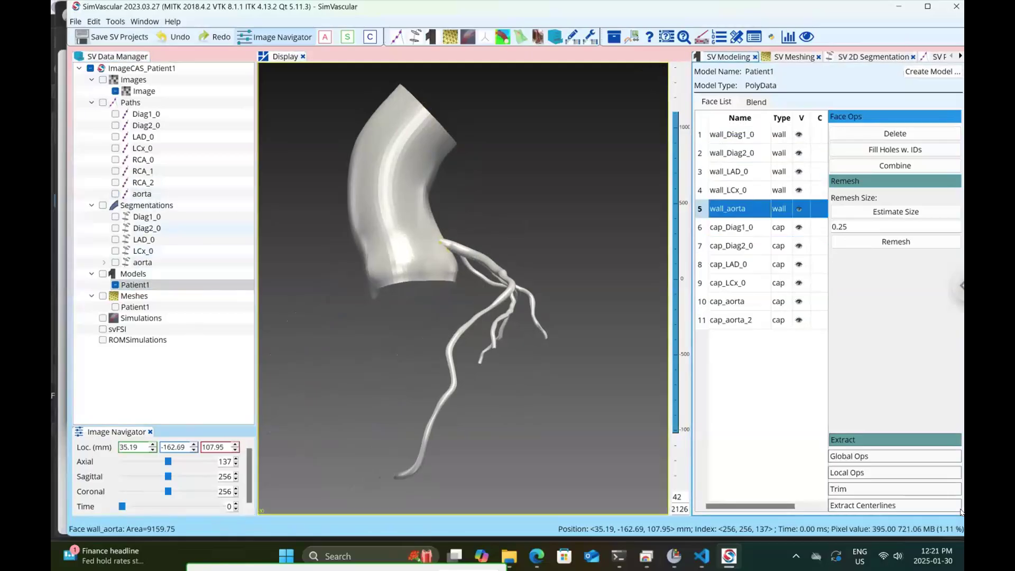
left_click(104, 262)
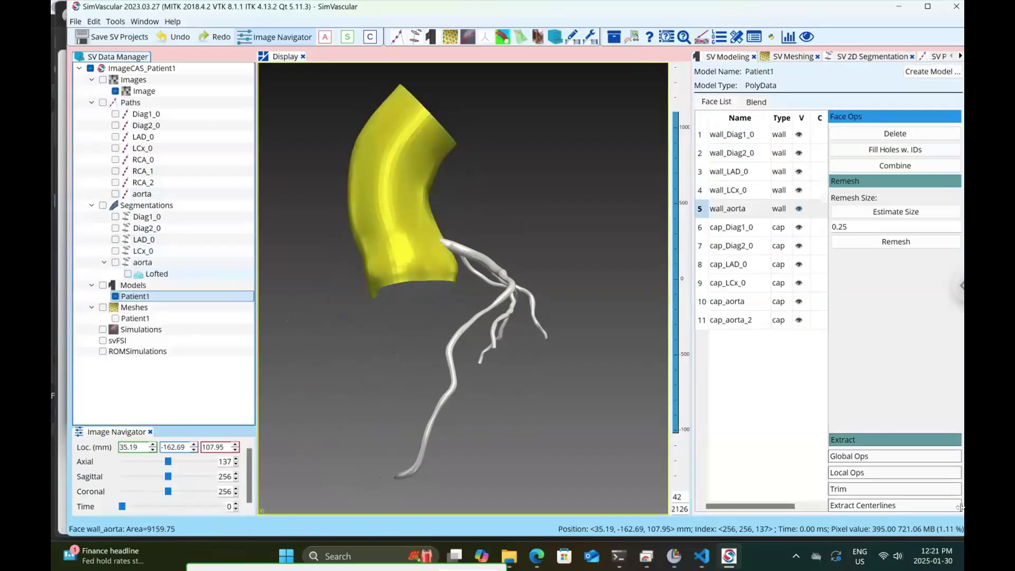
Step: Examine the combined aorta and coronary model from several angles, including the root end and the coronary junction
left_click_drag(476, 265, 529, 191)
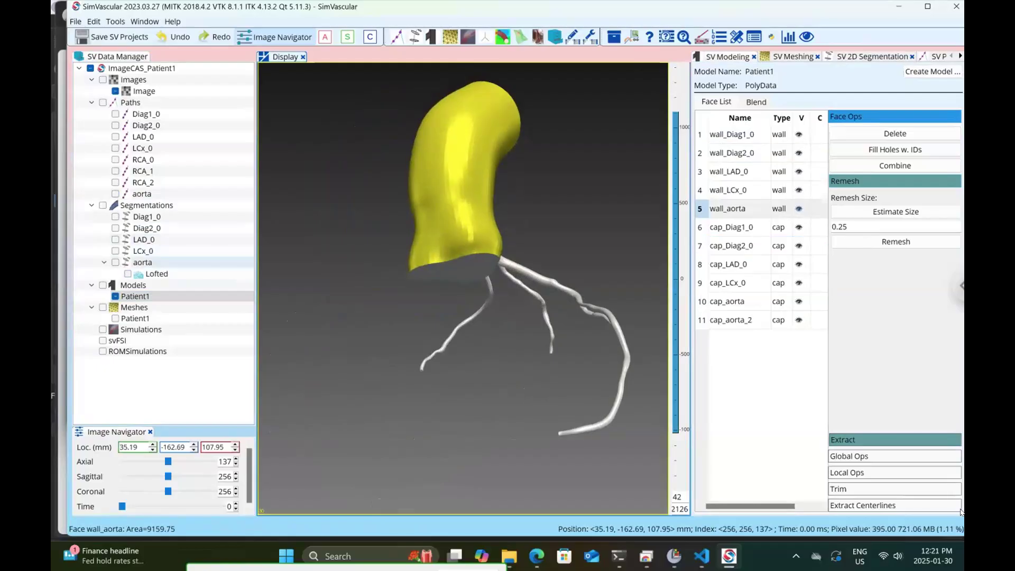
left_click_drag(391, 264, 661, 225)
left_click_drag(449, 307, 534, 196)
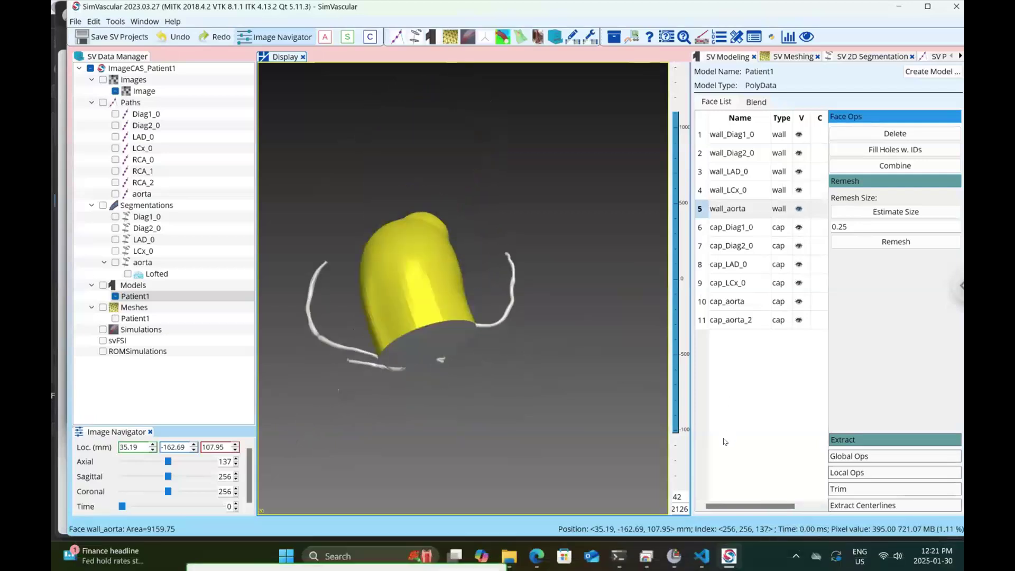
mouse_move(725, 443)
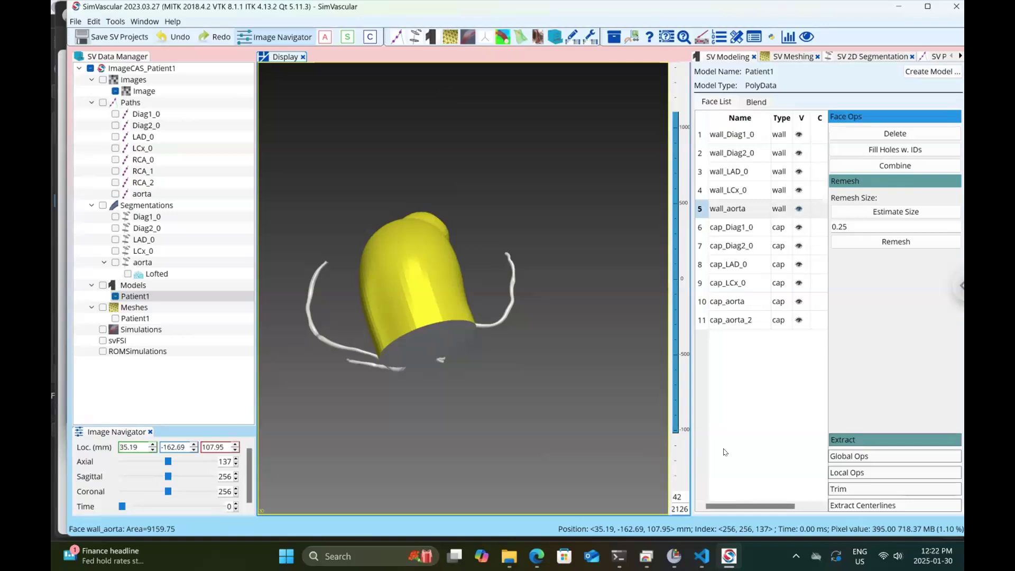
left_click(845, 462)
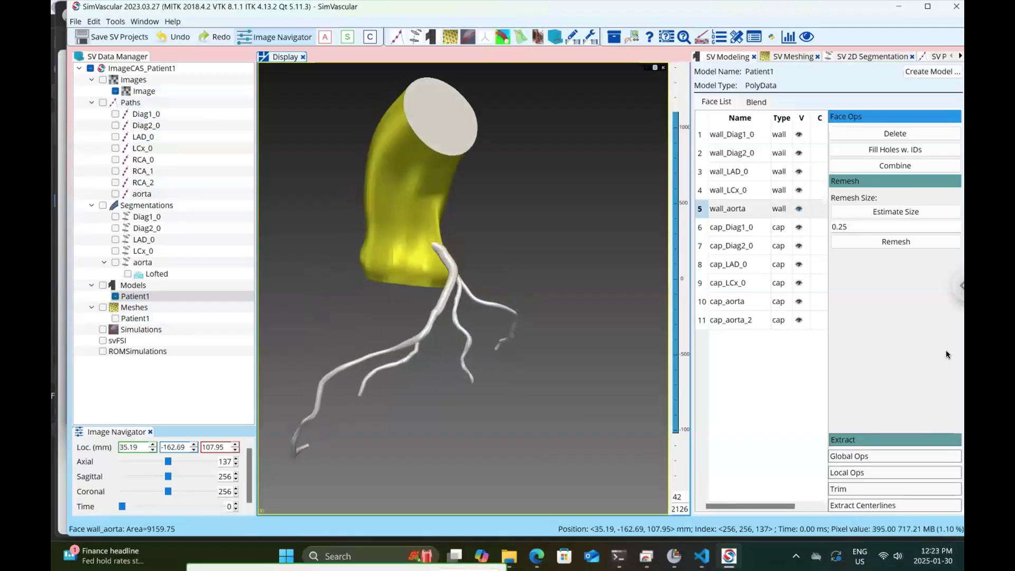
Step: Restore the four-view layout with the axial, sagittal and coronal slices beside the 3D model
left_click(144, 91)
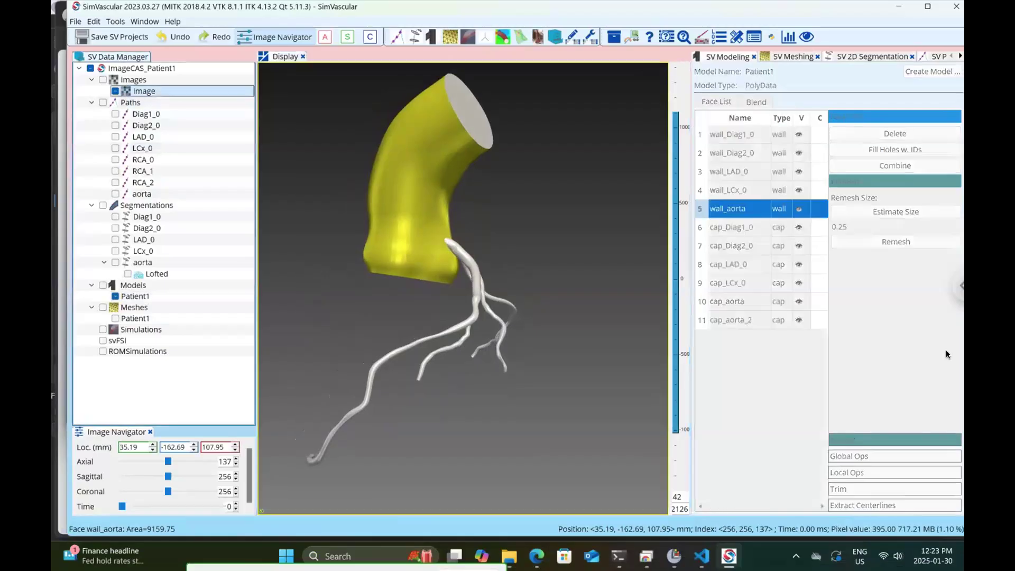
double_click(131, 103)
double_click(130, 103)
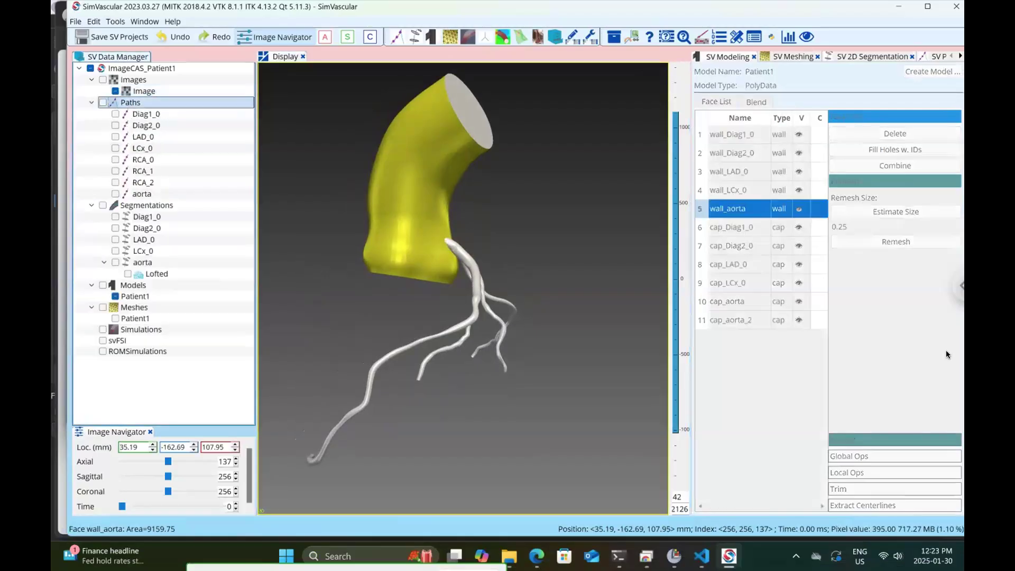
right_click(125, 100)
left_click(463, 289)
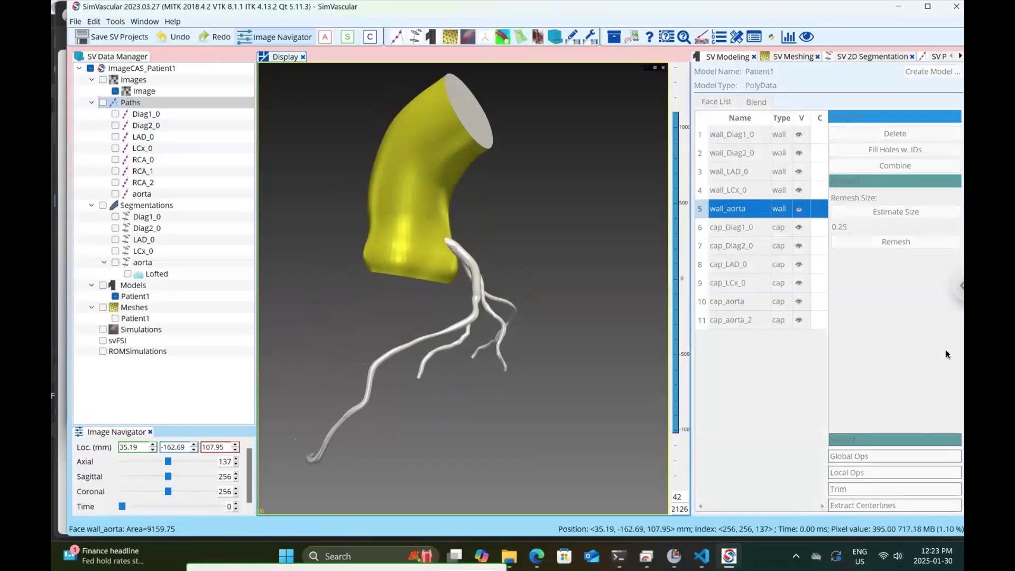
left_click(656, 68)
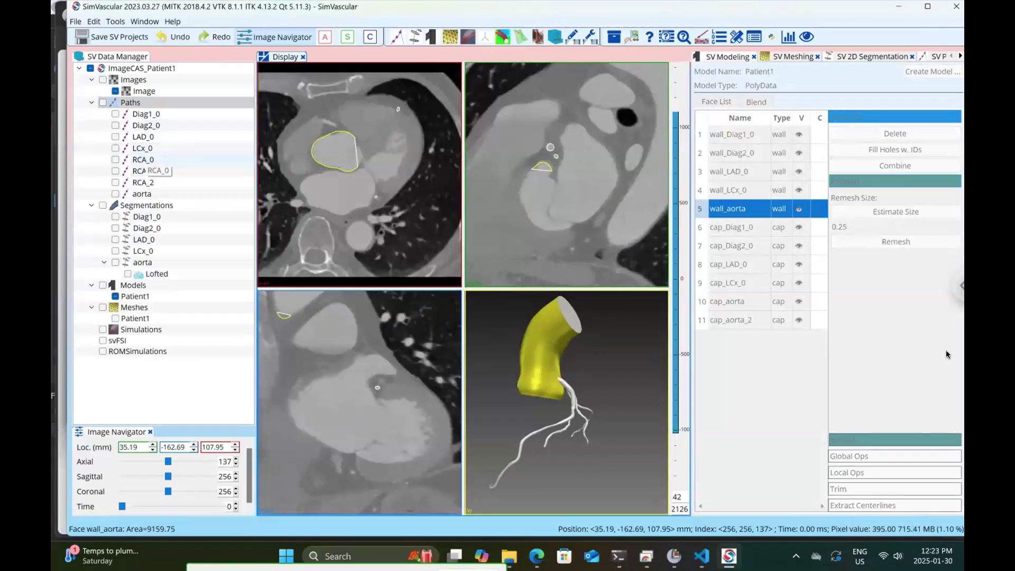
Step: View the first control point of the RCA_0 path and create a segmentation contour group based on that path
double_click(145, 159)
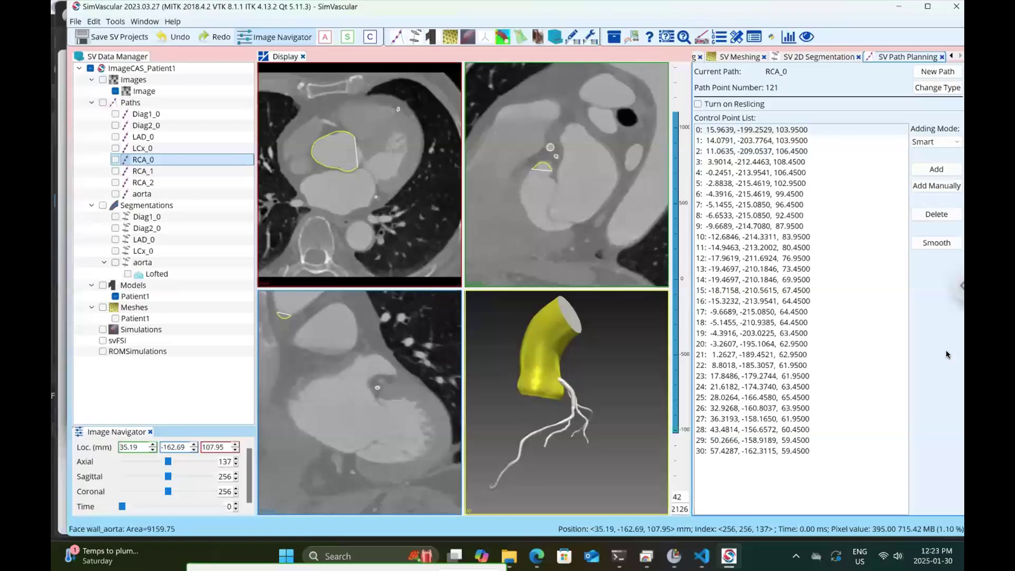
left_click(757, 130)
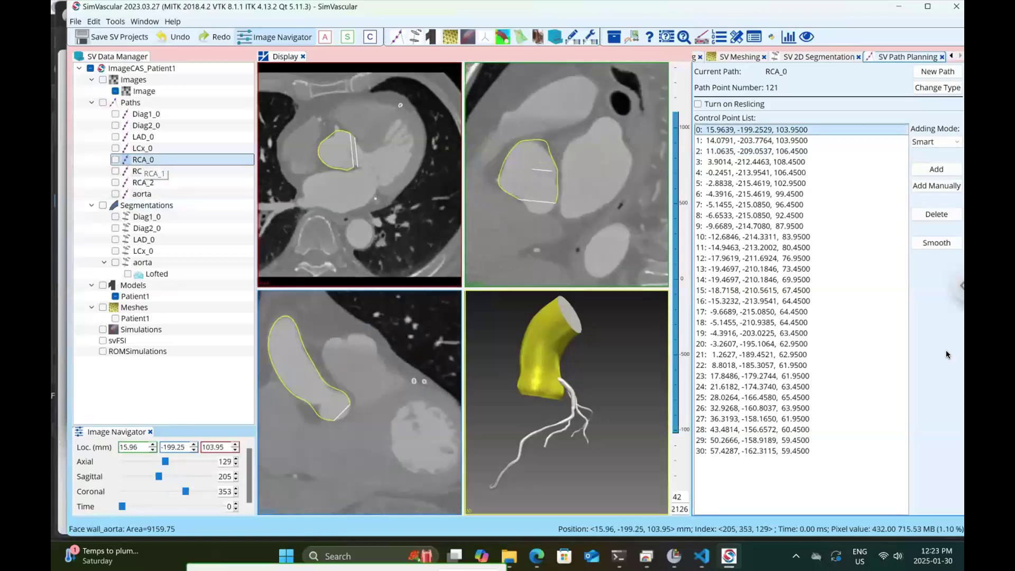
right_click(147, 206)
left_click(177, 363)
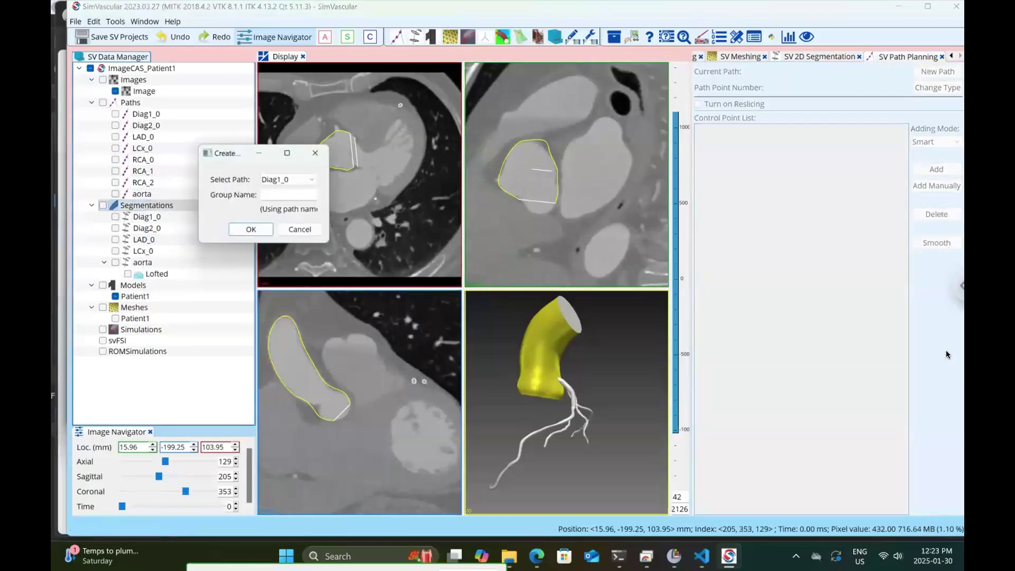
left_click(290, 180)
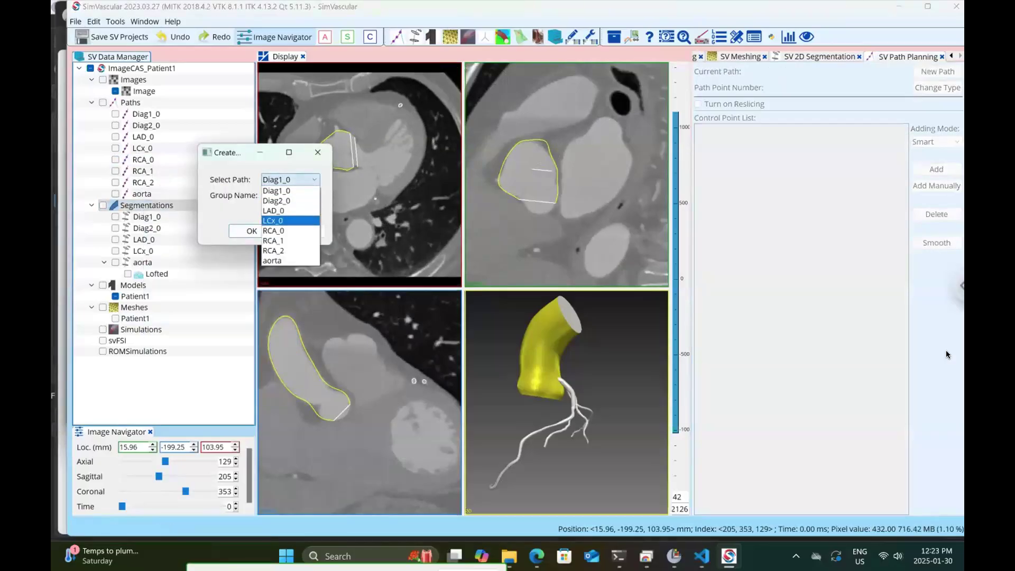
left_click(290, 231)
left_click(252, 231)
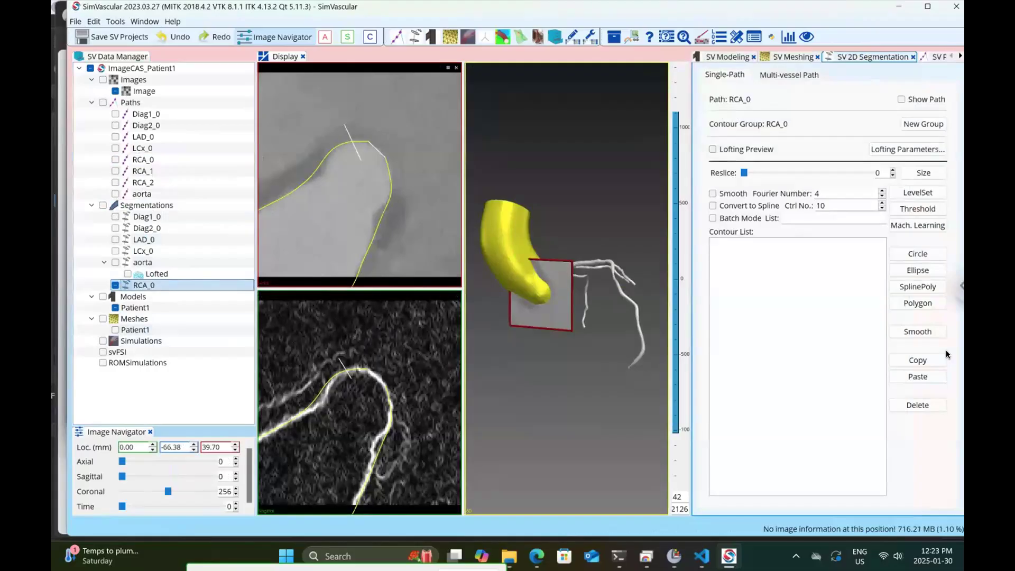
Step: Display the RCA_0 path and add a circle contour around its start point inside the aorta at reslice position 0
scroll(360, 175, "down", 4)
scroll(360, 174, "down", 2)
scroll(360, 175, "up", 5)
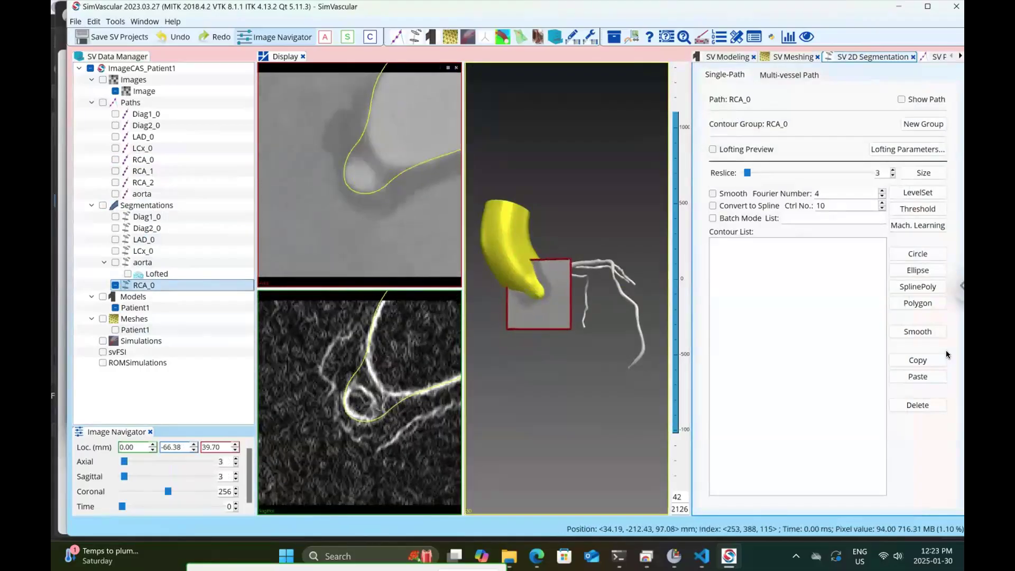
scroll(365, 170, "up", 1)
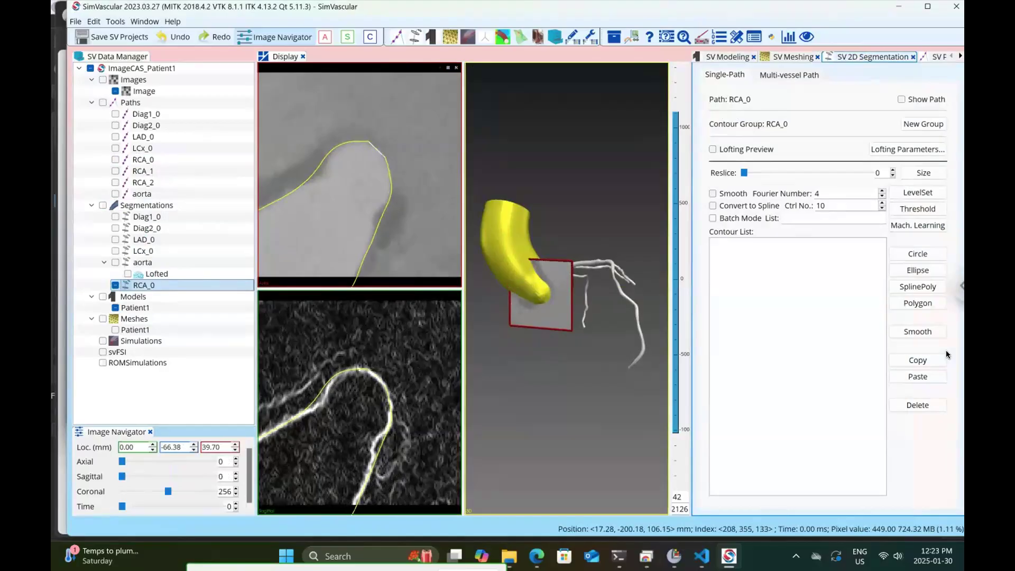
left_click_drag(571, 339, 594, 334)
scroll(567, 289, "up", 4)
mouse_move(566, 288)
left_mouse_down()
mouse_move(608, 262)
mouse_move(584, 249)
left_mouse_up()
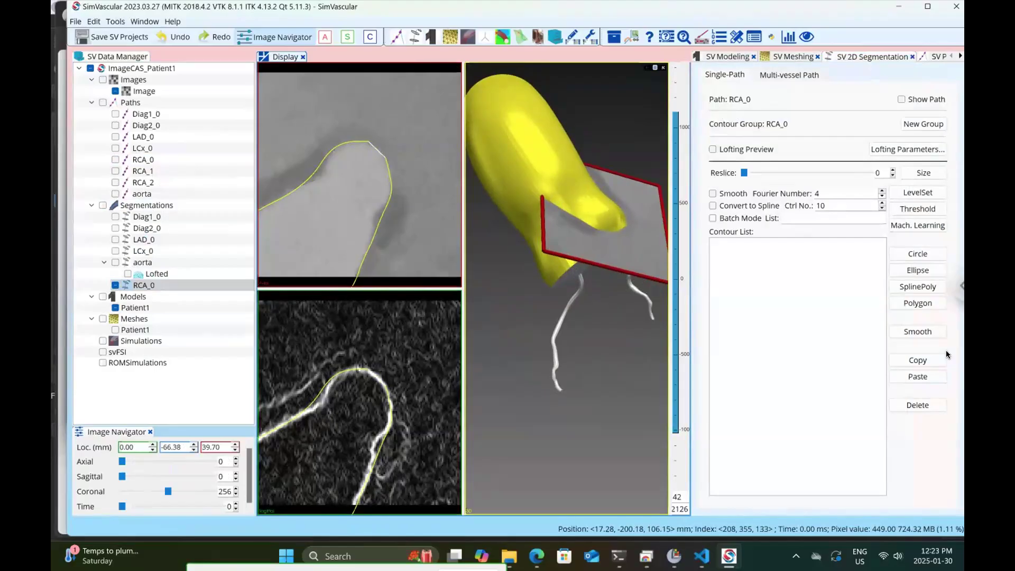
left_click(144, 286)
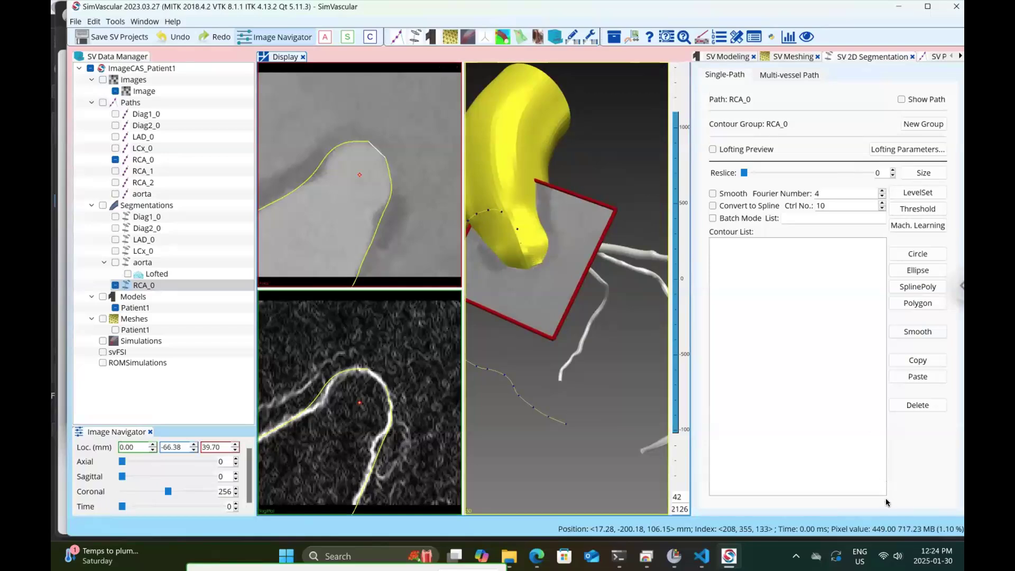
left_click(918, 254)
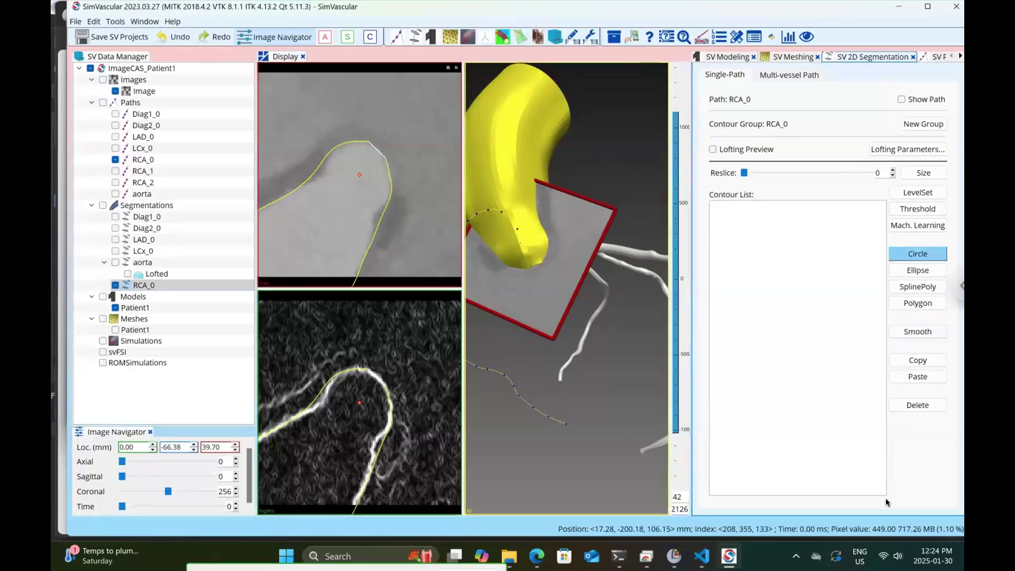
left_click(360, 175)
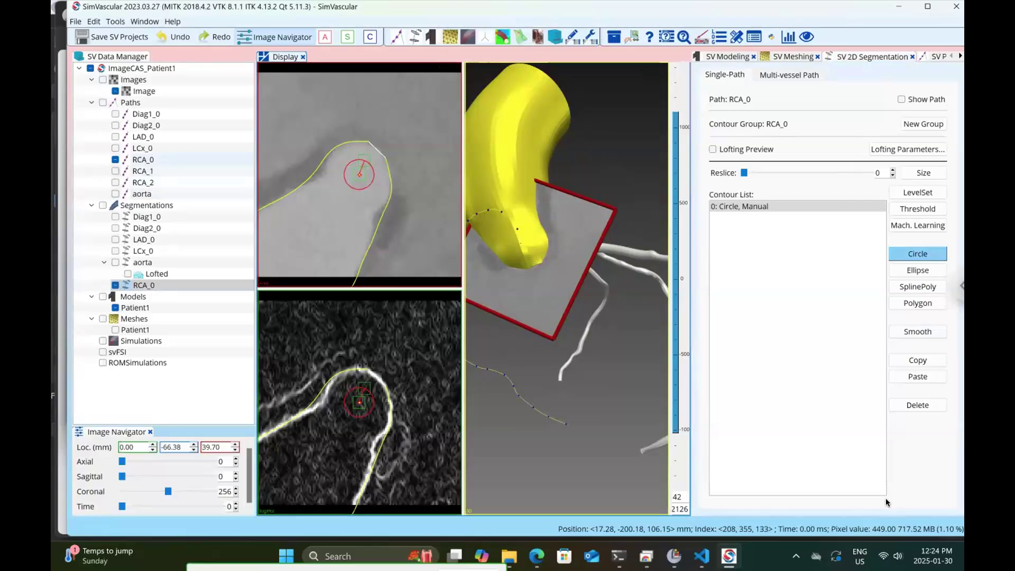
Step: Set the 2D point display size of the RCA_0 contour group
left_click(143, 159)
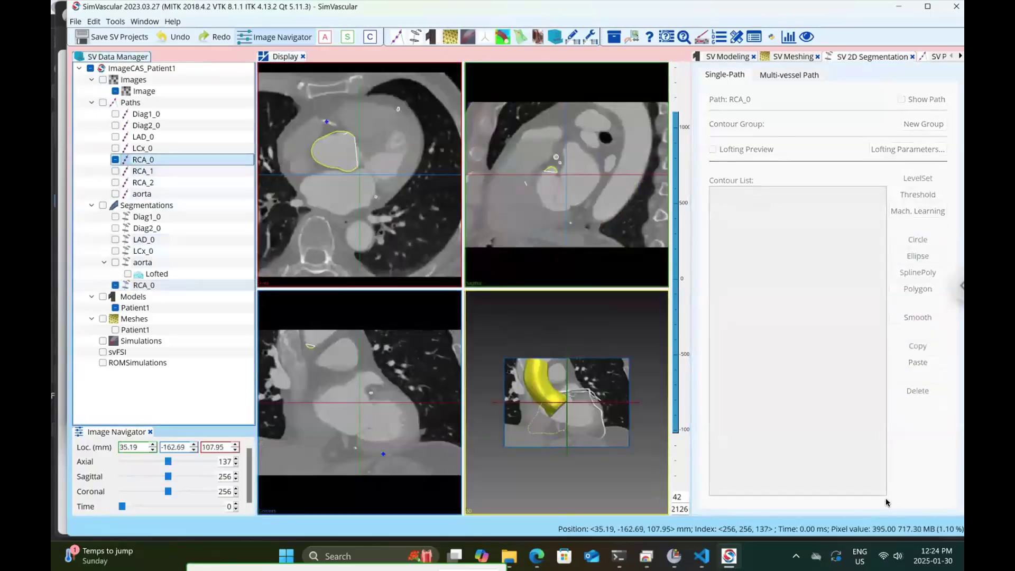
left_click(143, 285)
right_click(154, 286)
left_click(175, 443)
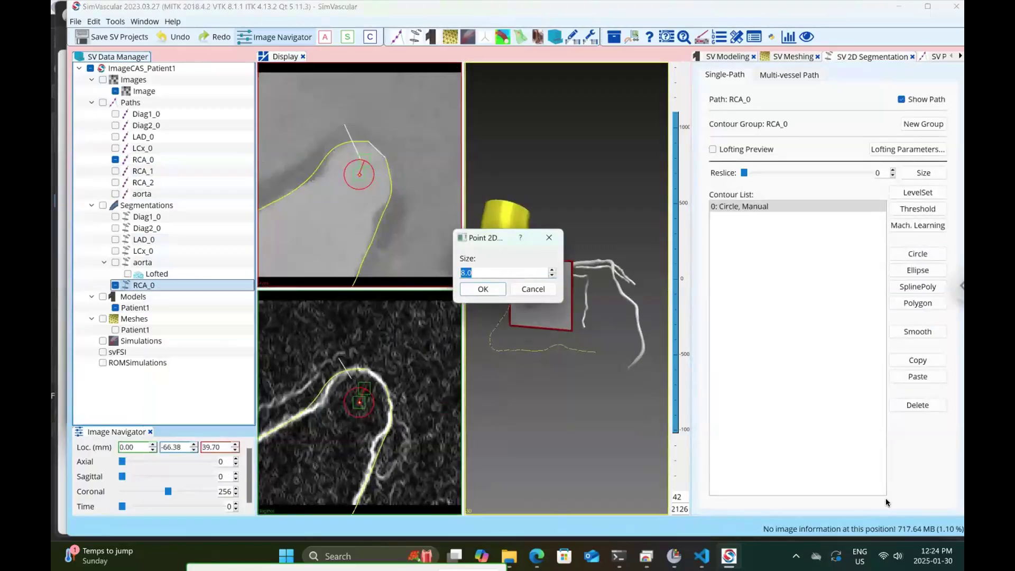
key("Return")
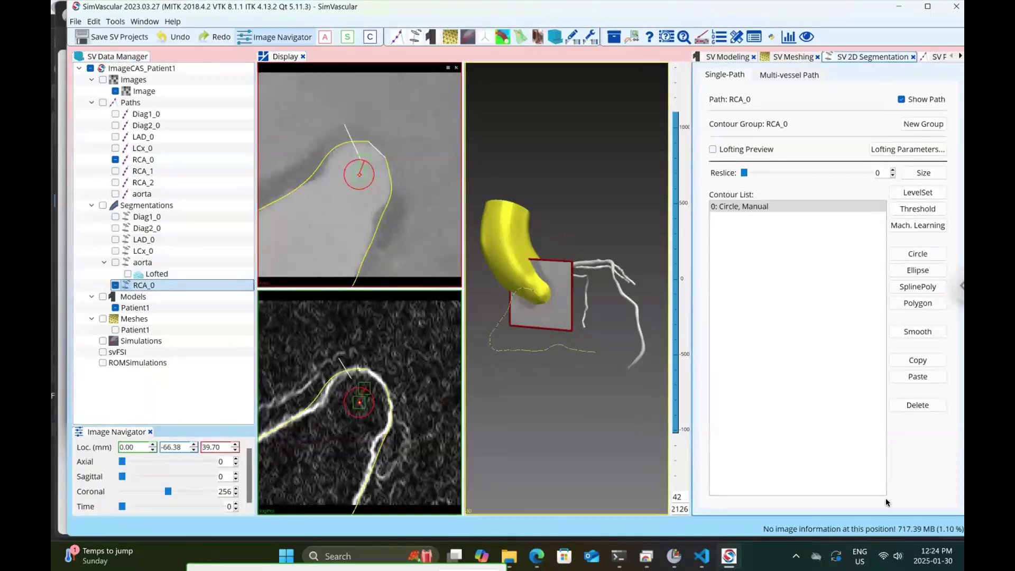
Step: Add a circle contour around the right coronary lumen at reslice position 7
scroll(359, 175, "down", 7)
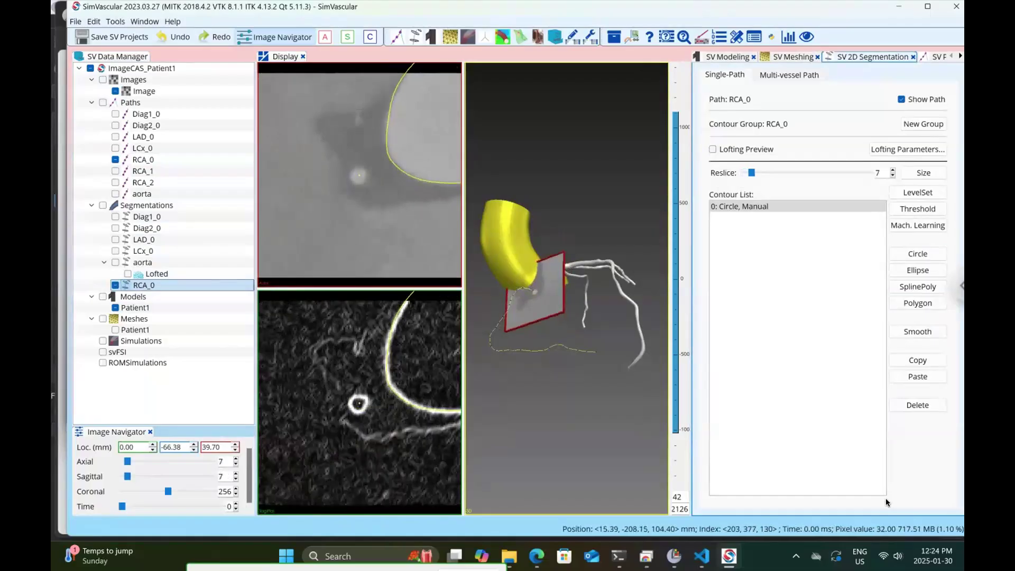
right_click_drag(567, 359, 567, 238)
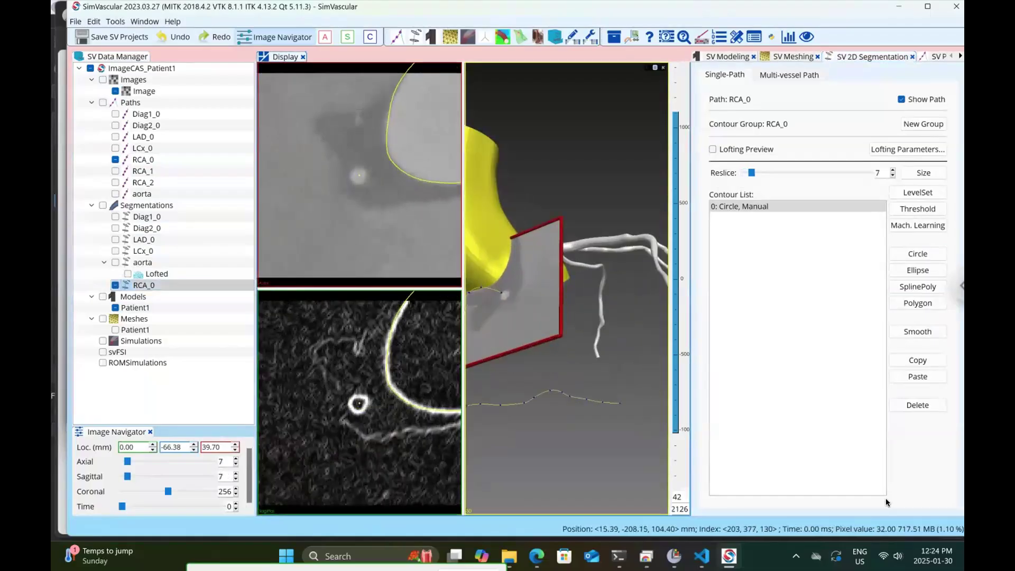
left_click_drag(567, 265, 587, 328)
left_click(919, 254)
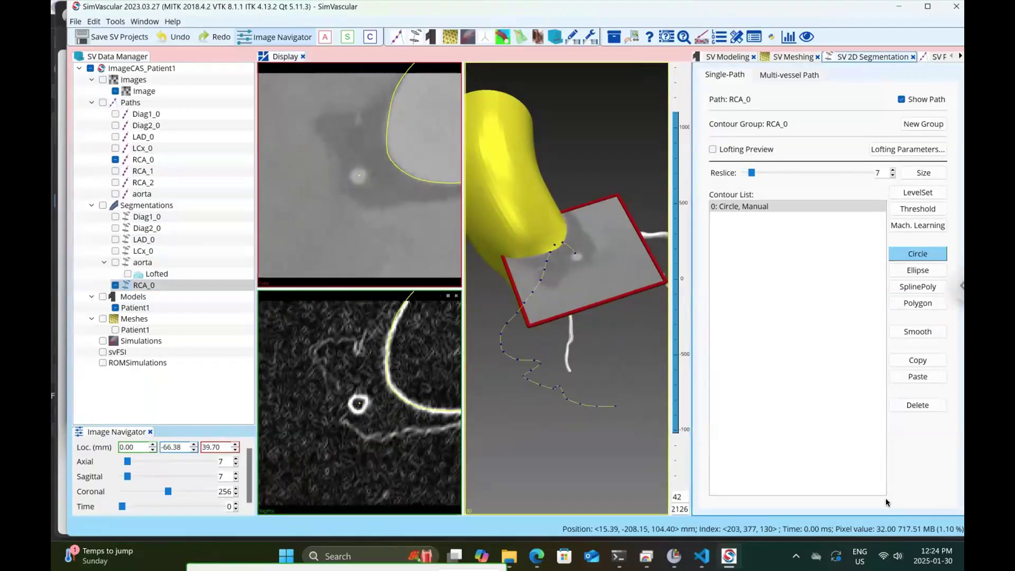
left_click(358, 176)
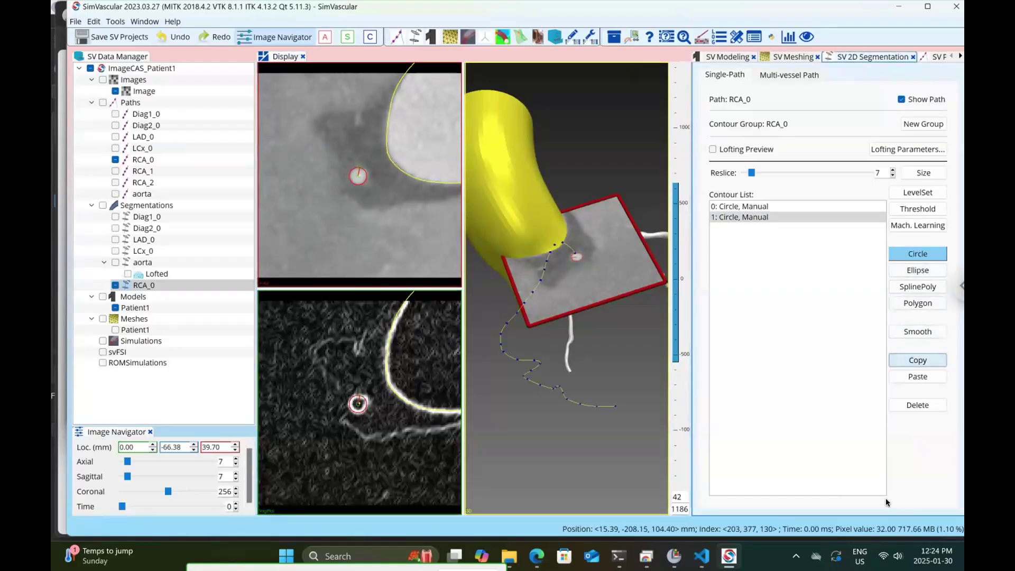
Step: Copy the circle contour from position 7 to reslice position 12 and fit it to the vessel edge
scroll(360, 403, "up", 2)
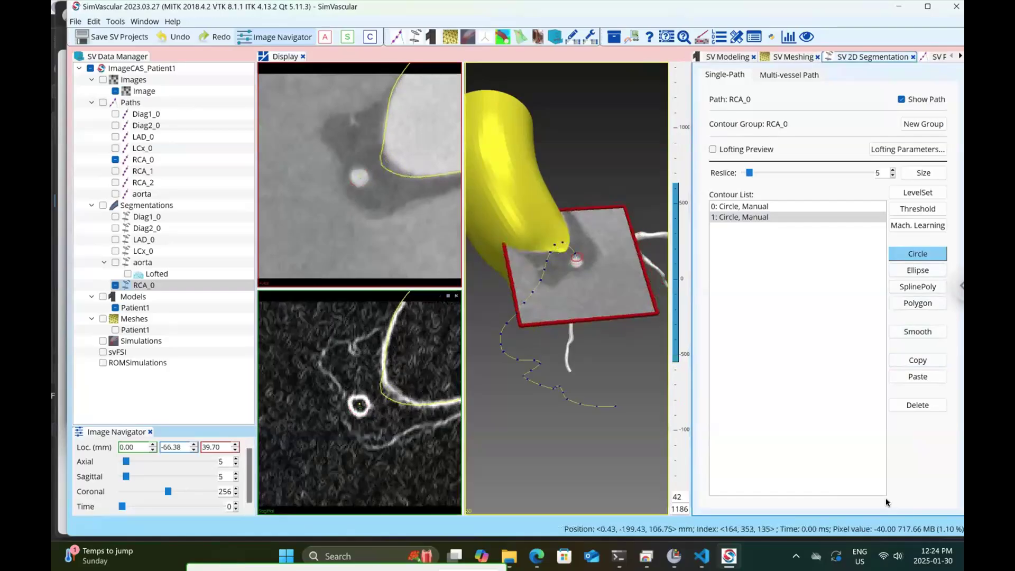
scroll(360, 403, "up", 2)
scroll(360, 403, "down", 8)
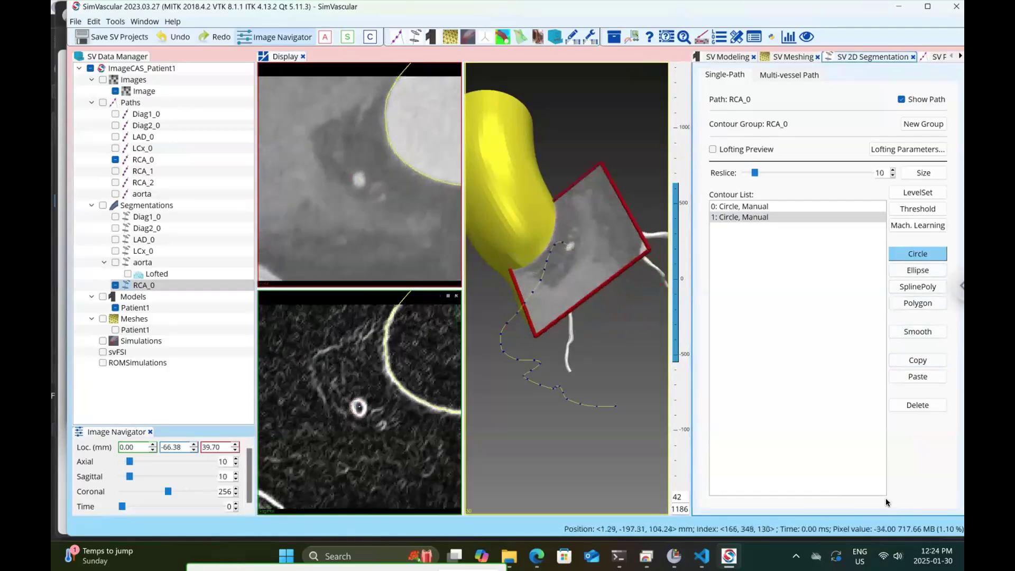
scroll(360, 403, "down", 1)
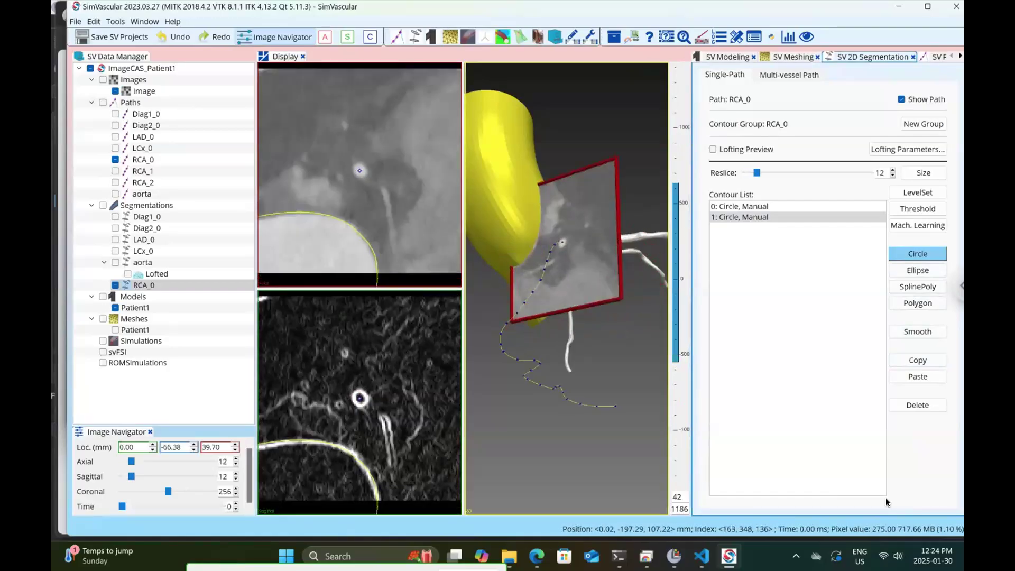
key("ctrl+v")
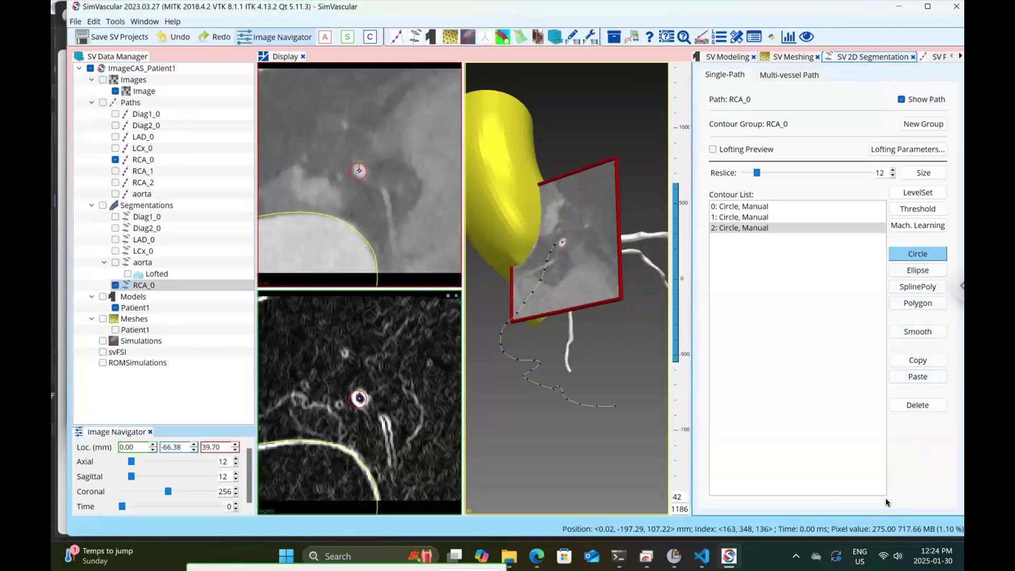
right_click_drag(364, 421, 364, 394)
mouse_move(349, 377)
left_mouse_down()
mouse_move(364, 355)
mouse_move(371, 375)
mouse_move(358, 375)
left_mouse_up()
left_click(371, 375)
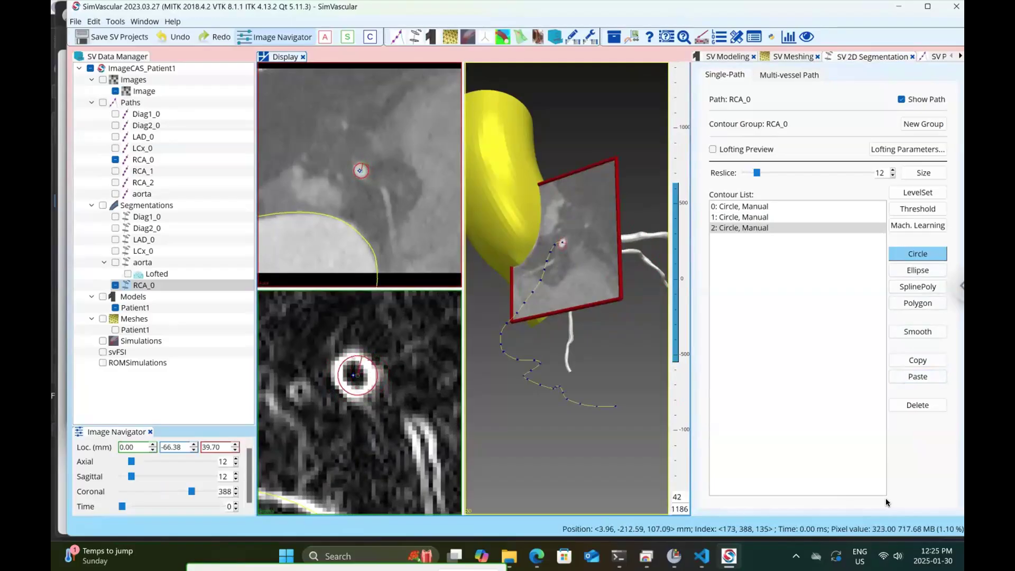
Step: Paste the circle contour at reslice position 15, center it on the vessel and reduce its radius slightly
scroll(360, 375, "down", 5)
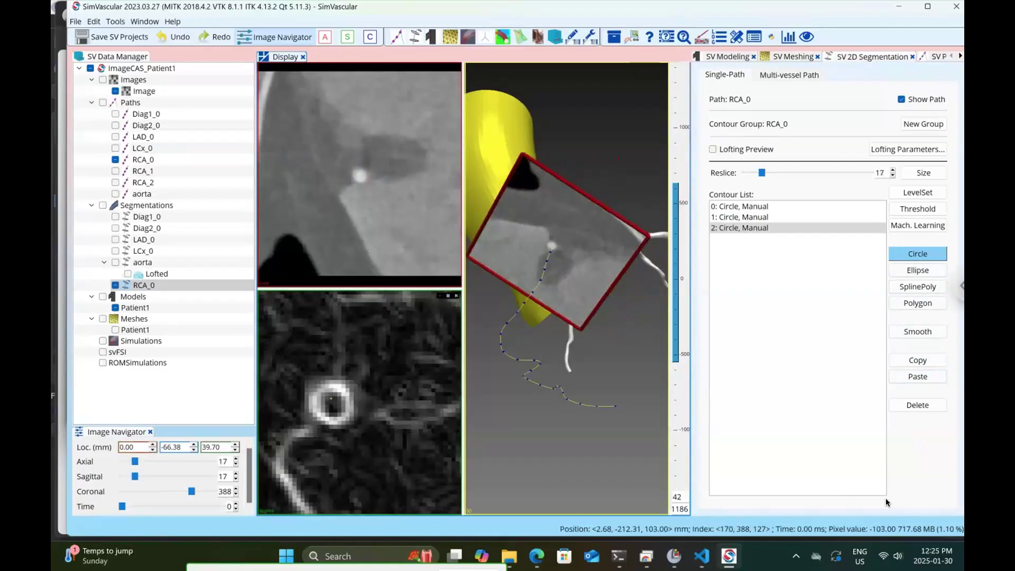
scroll(360, 375, "up", 3)
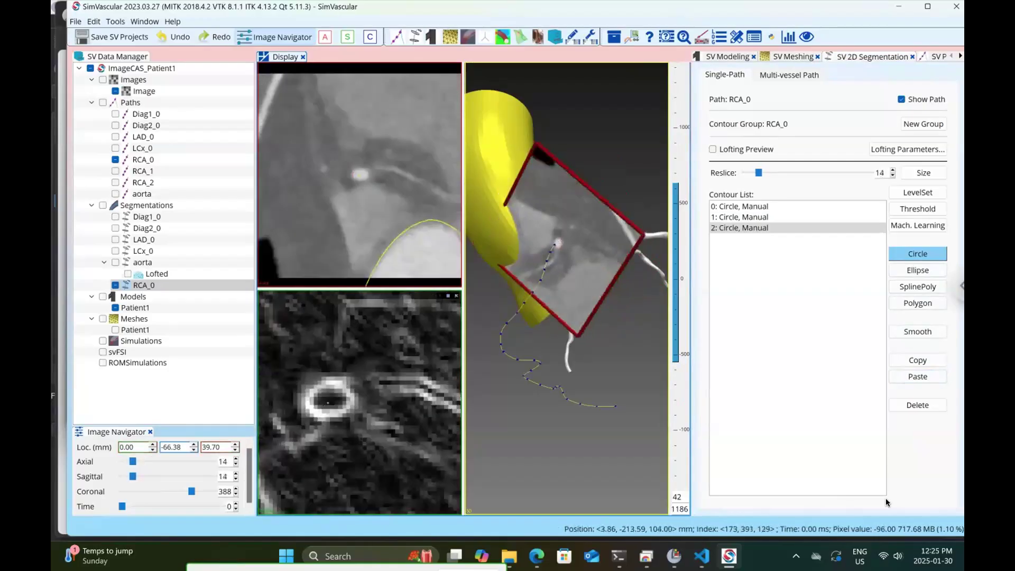
scroll(360, 375, "down", 1)
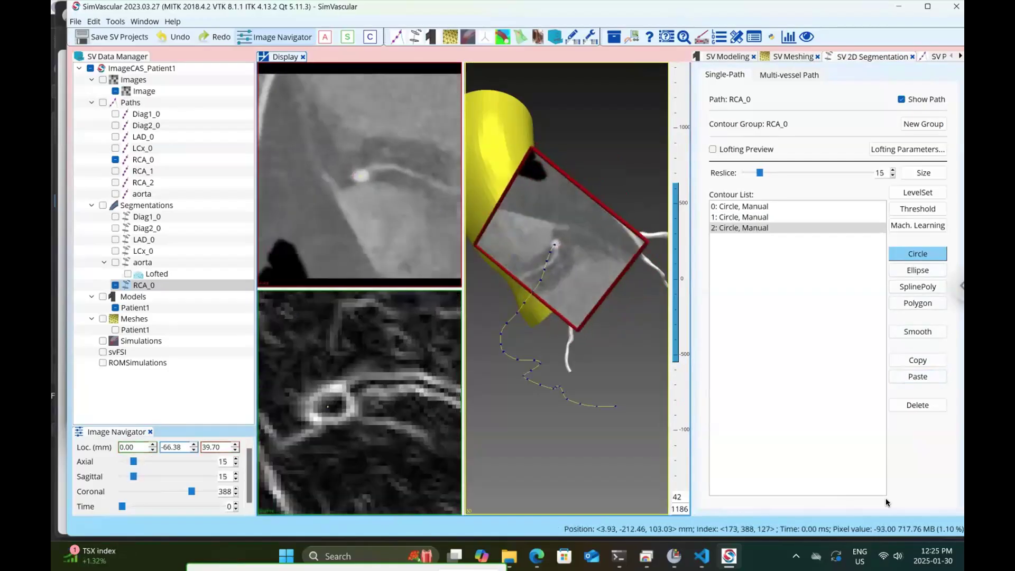
left_click(918, 377)
left_click_drag(324, 409, 334, 405)
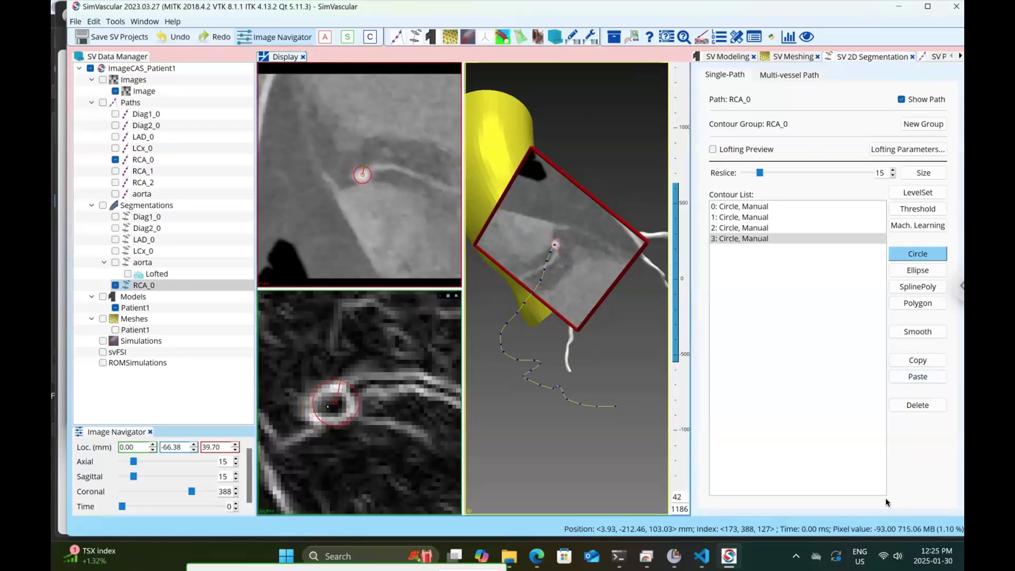
left_click_drag(339, 382, 339, 384)
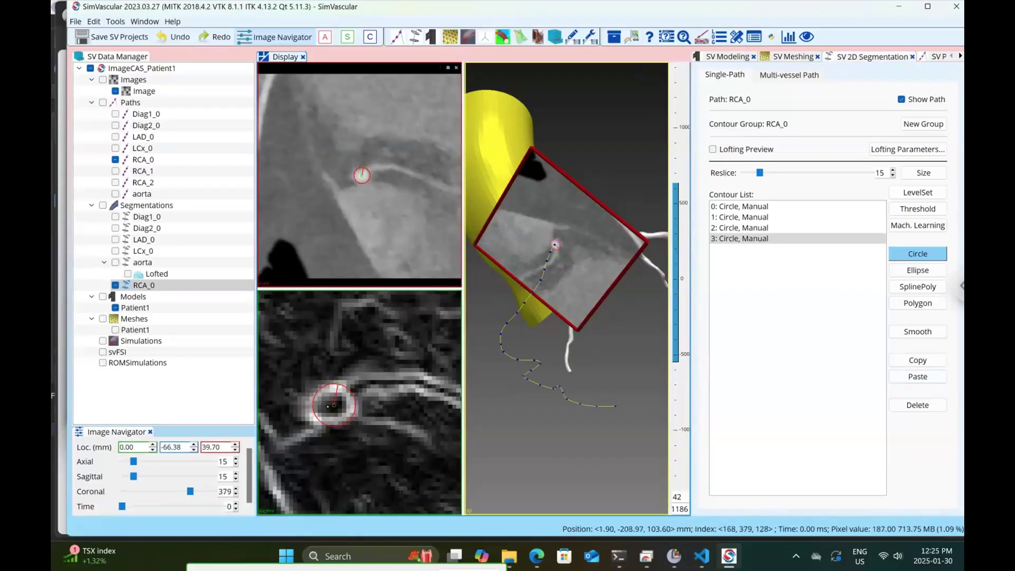
Step: Paste the circle contour at reslice position 18 and center it on the bright vessel ring
scroll(360, 402, "down", 4)
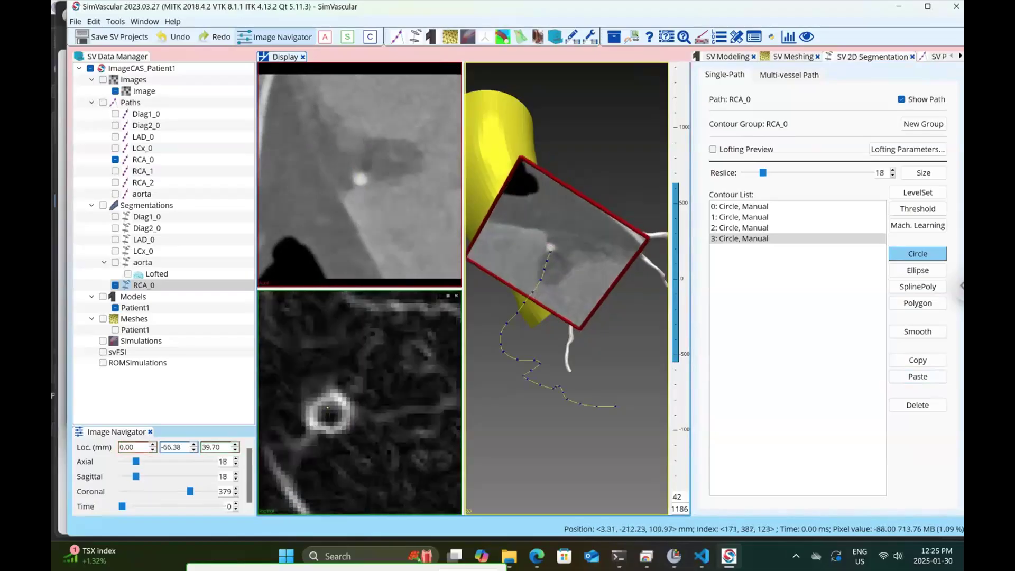
scroll(360, 402, "up", 1)
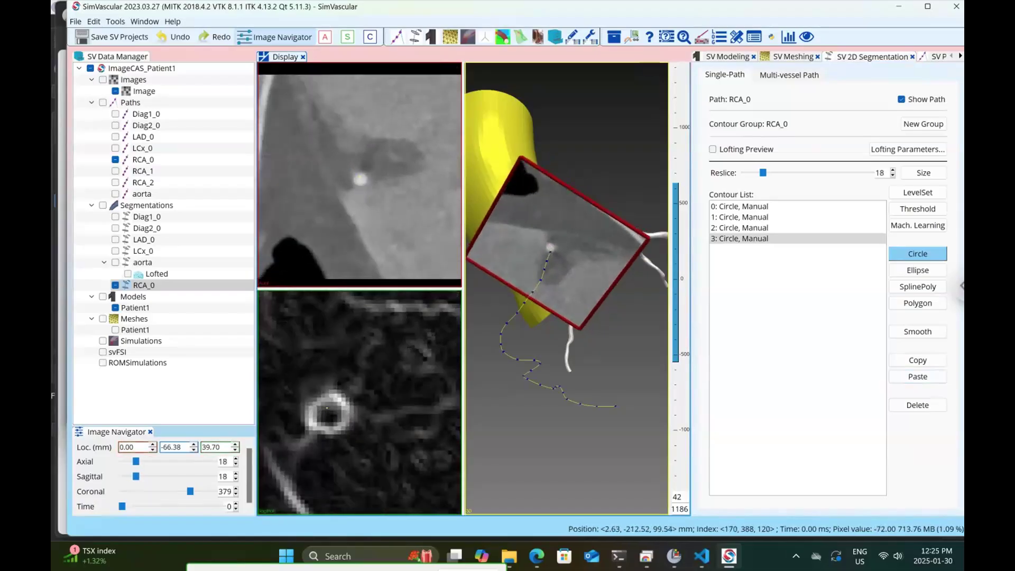
left_click(918, 377)
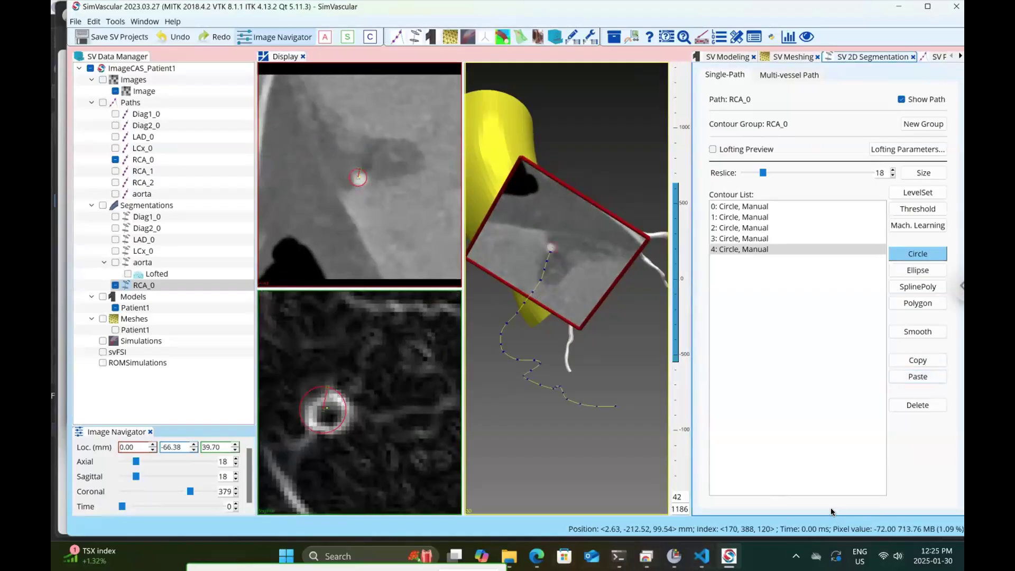
left_click_drag(323, 410, 336, 396)
Step: Paste the circle contour around the RCA_0 lumen at reslice position 26
scroll(880, 172, "up", 7)
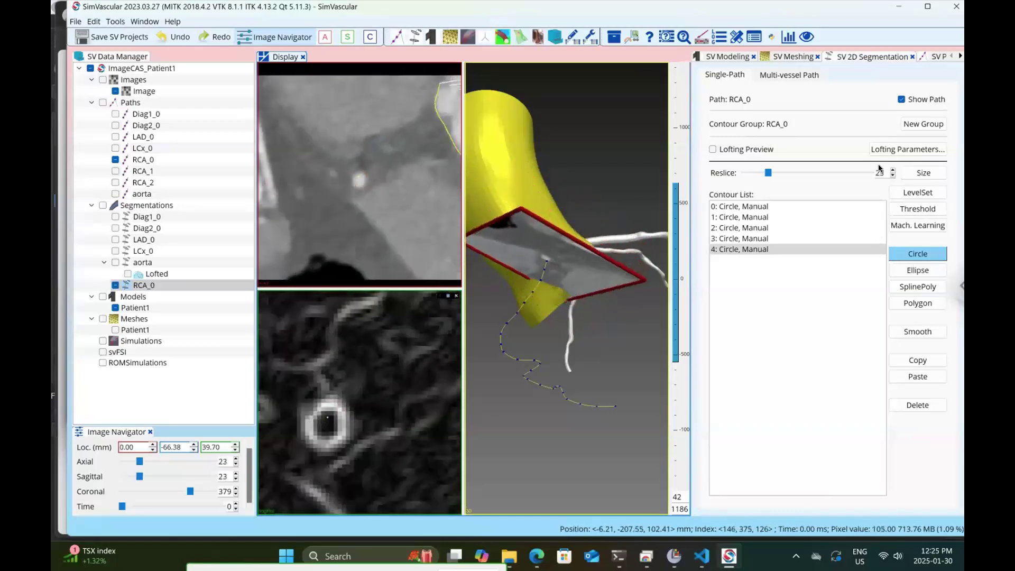
scroll(328, 418, "up", 2)
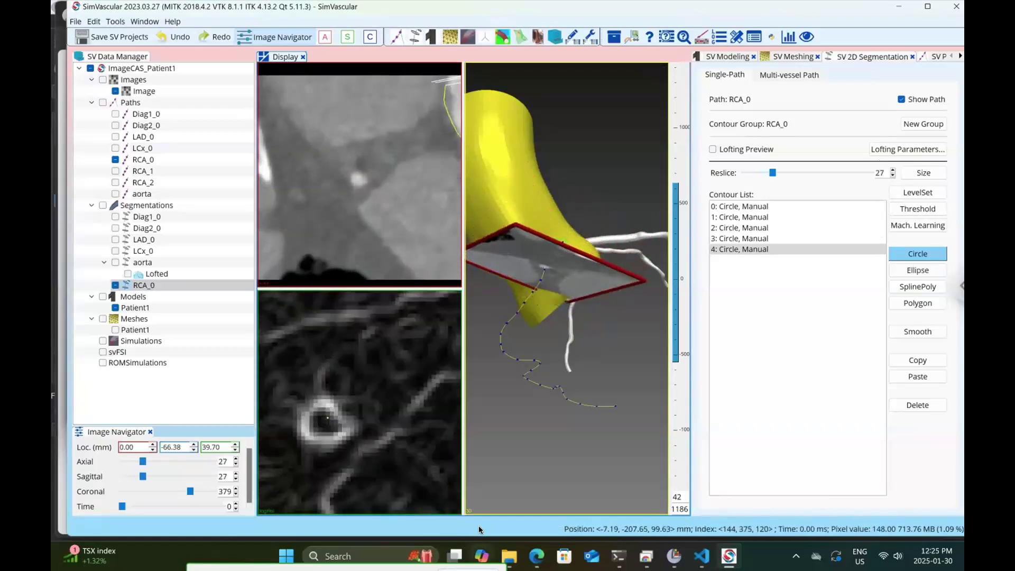
scroll(328, 418, "down", 1)
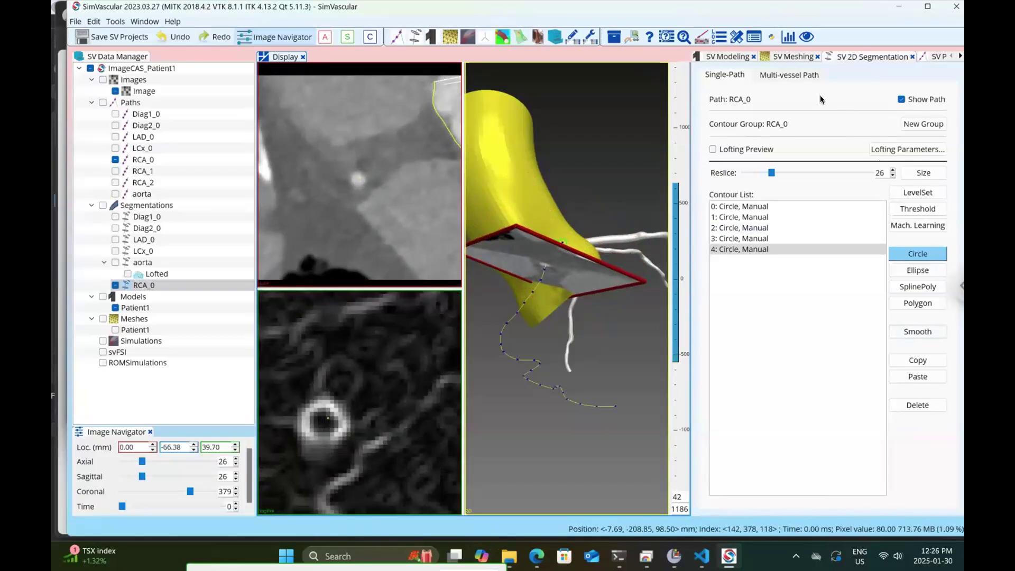
left_click(918, 377)
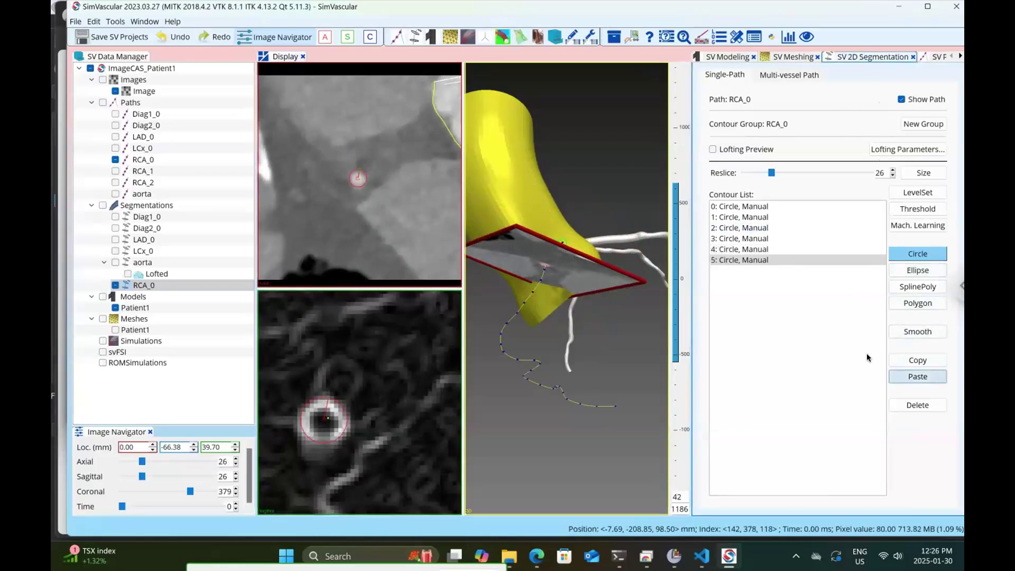
Step: Fit the circle contour's radius to the vessel at reslice position 26 and paste a circle contour at reslice position 33
mouse_move(359, 170)
left_mouse_down()
mouse_move(413, 233)
mouse_move(348, 226)
mouse_move(357, 185)
mouse_move(326, 234)
mouse_move(353, 183)
left_mouse_up()
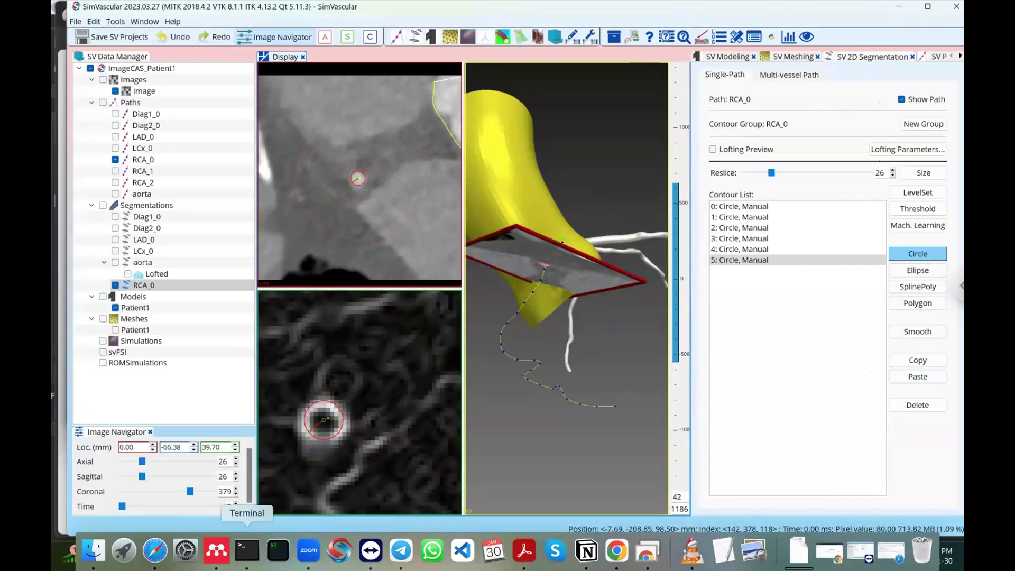
scroll(328, 418, "down", 5)
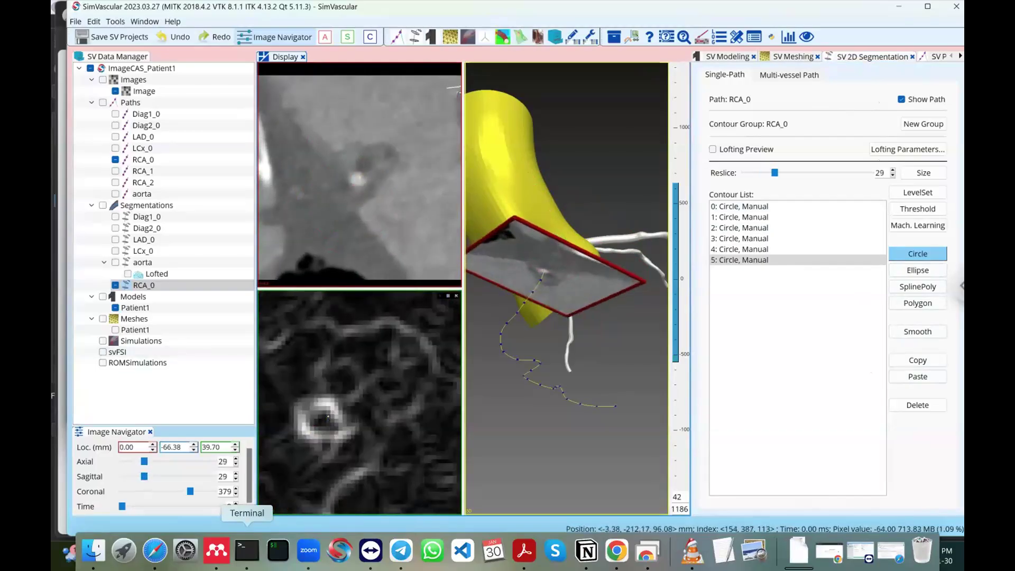
scroll(327, 418, "down", 2)
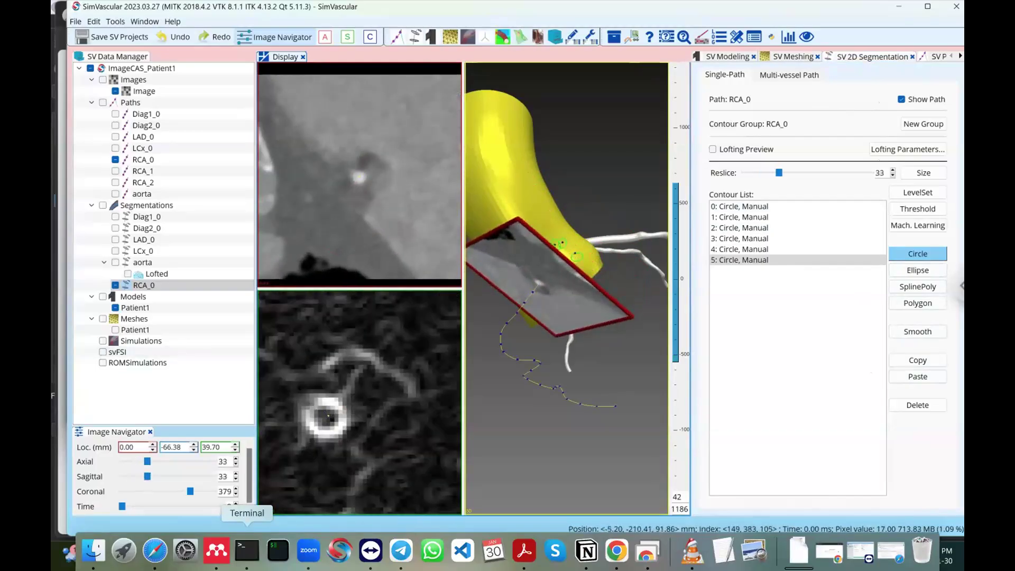
left_click(918, 376)
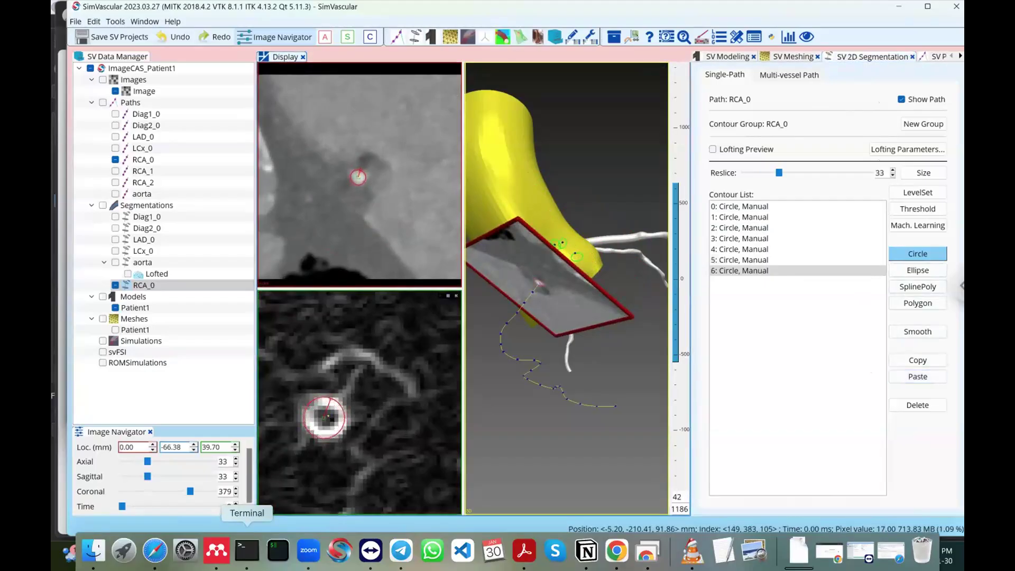
Step: Paste the circle contour around the RCA_0 vessel ring at reslice position 38
scroll(328, 419, "down", 1)
scroll(328, 417, "down", 4)
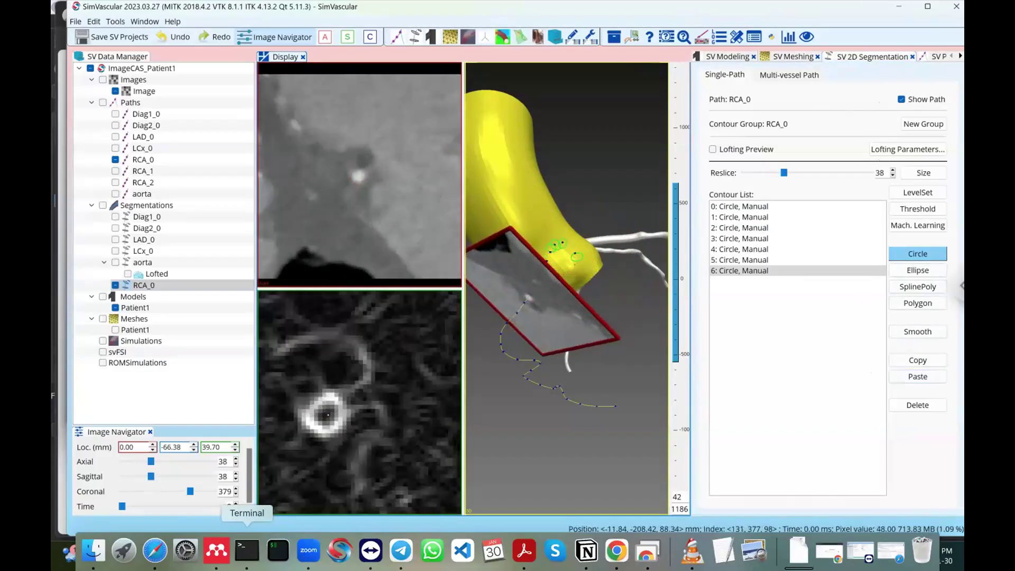
left_click(918, 376)
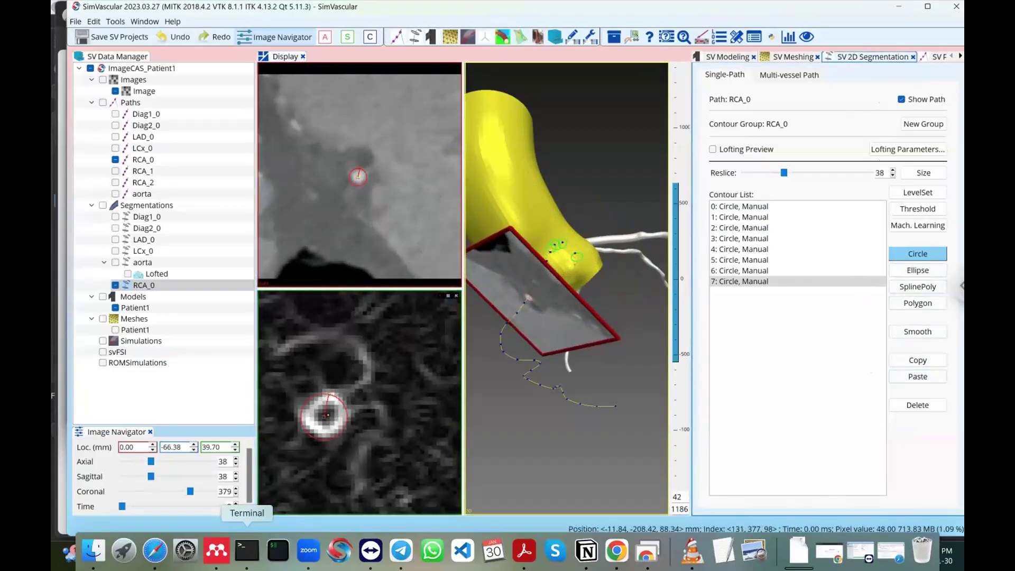
Step: Paste the circle contour at reslice position 46, center it on the vessel ring and reduce its radius
scroll(327, 416, "down", 1)
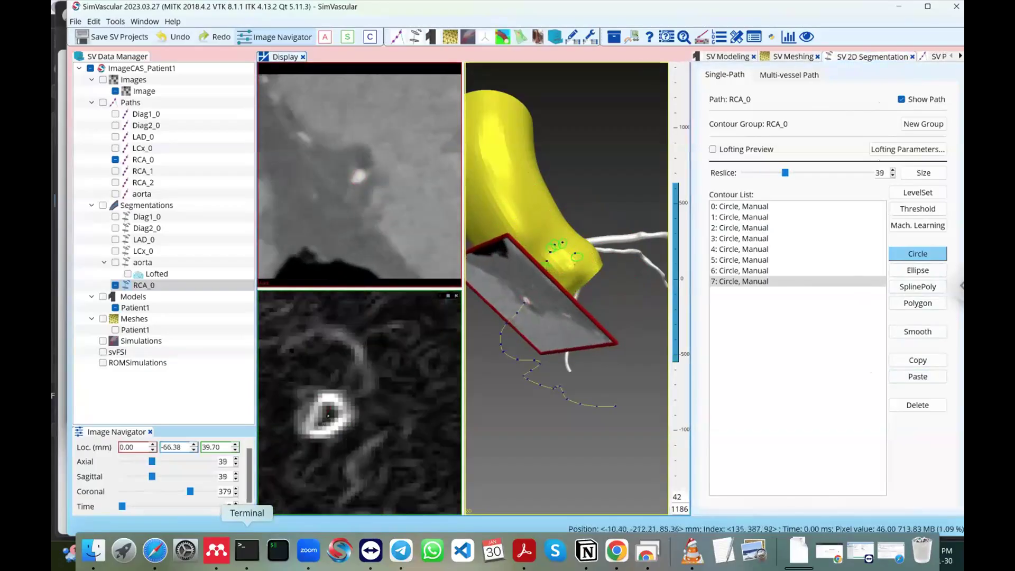
scroll(328, 416, "down", 3)
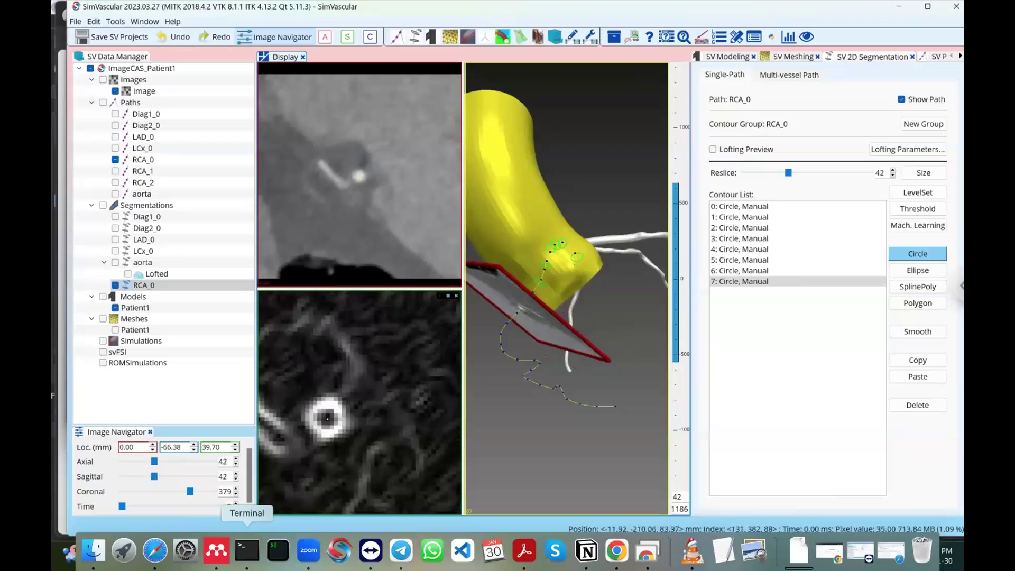
scroll(328, 418, "down", 2)
scroll(327, 418, "down", 2)
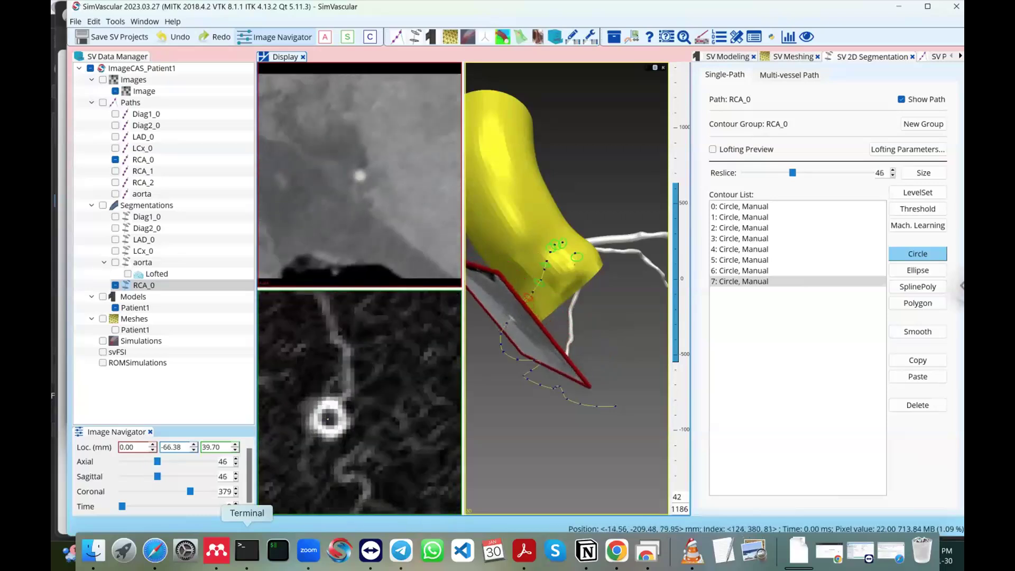
left_click(918, 376)
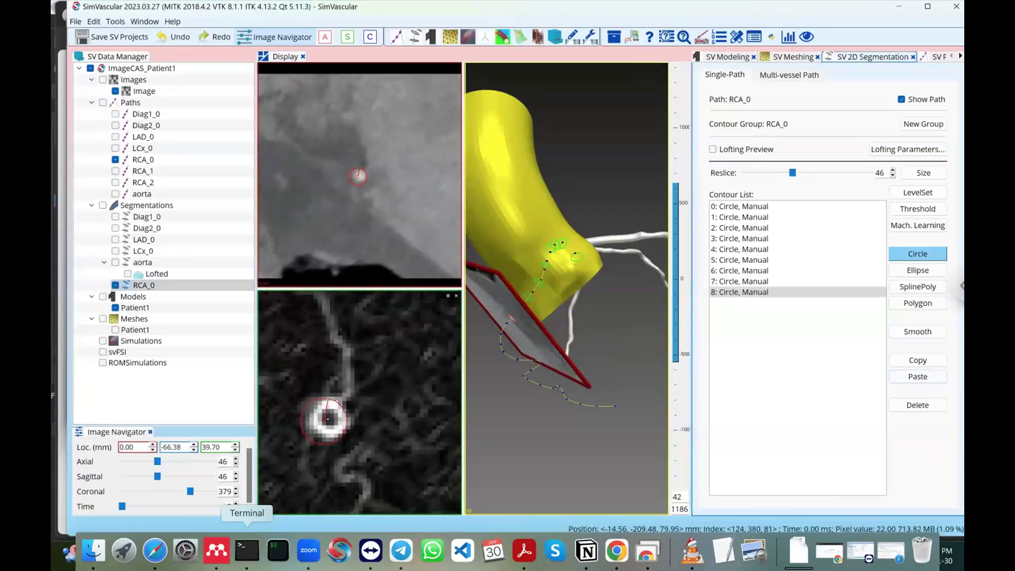
left_click_drag(324, 421, 333, 403)
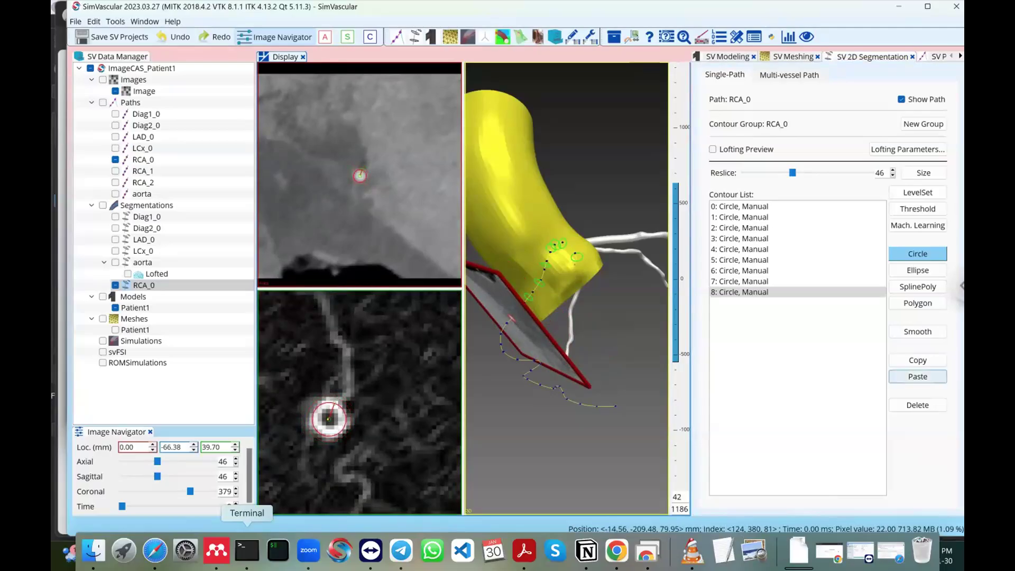
Step: Paste the circle contour at reslice position 52, center it on the vessel and shrink it slightly
scroll(359, 402, "down", 9)
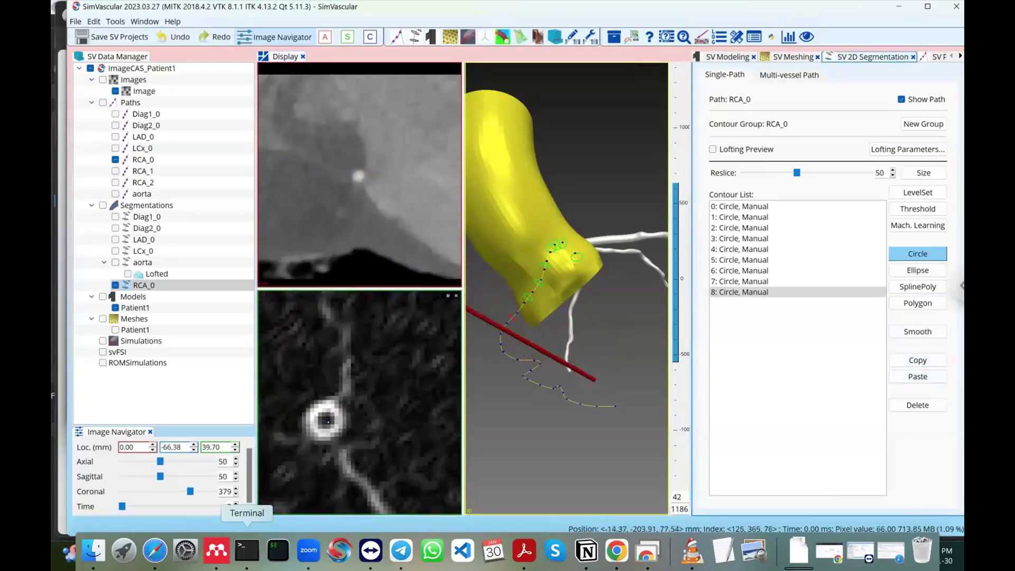
scroll(332, 425, "up", 3)
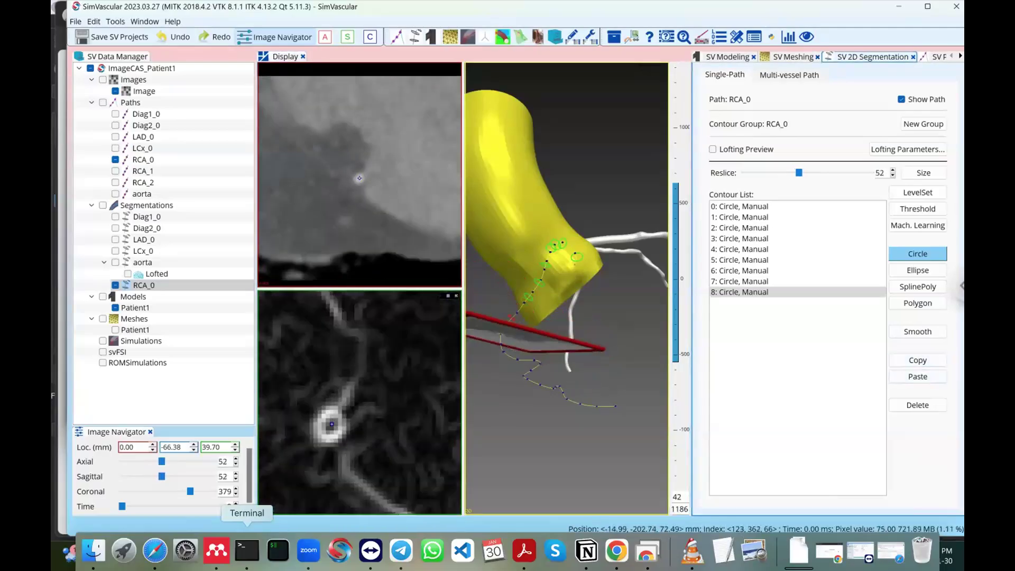
left_click(918, 377)
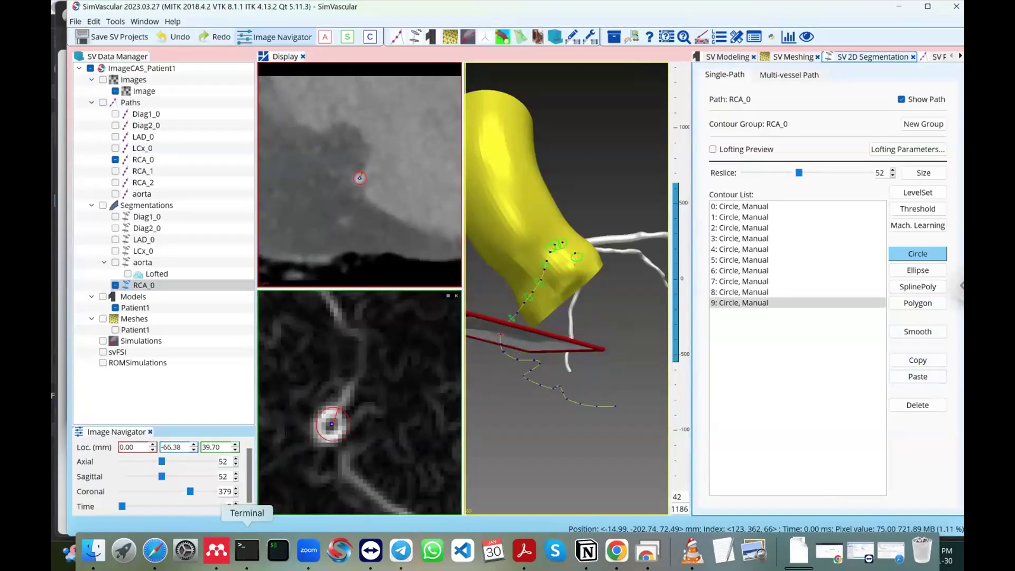
left_click_drag(334, 424, 331, 424)
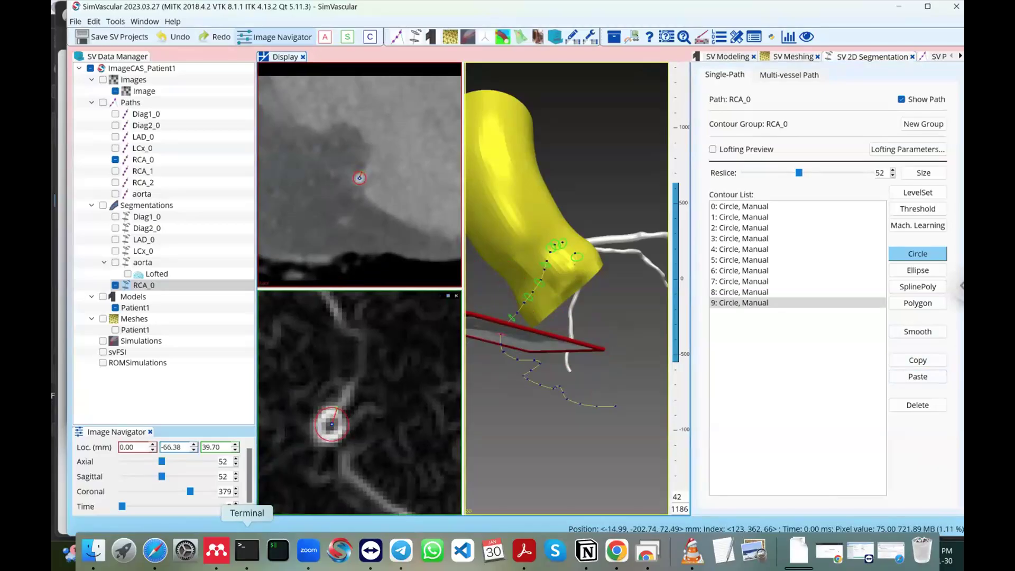
left_click_drag(338, 408, 336, 411)
Step: Paste the reduced circle contour at reslice positions 57 and 62, fitting the one at 57 to the vessel
scroll(336, 411, "up", 3)
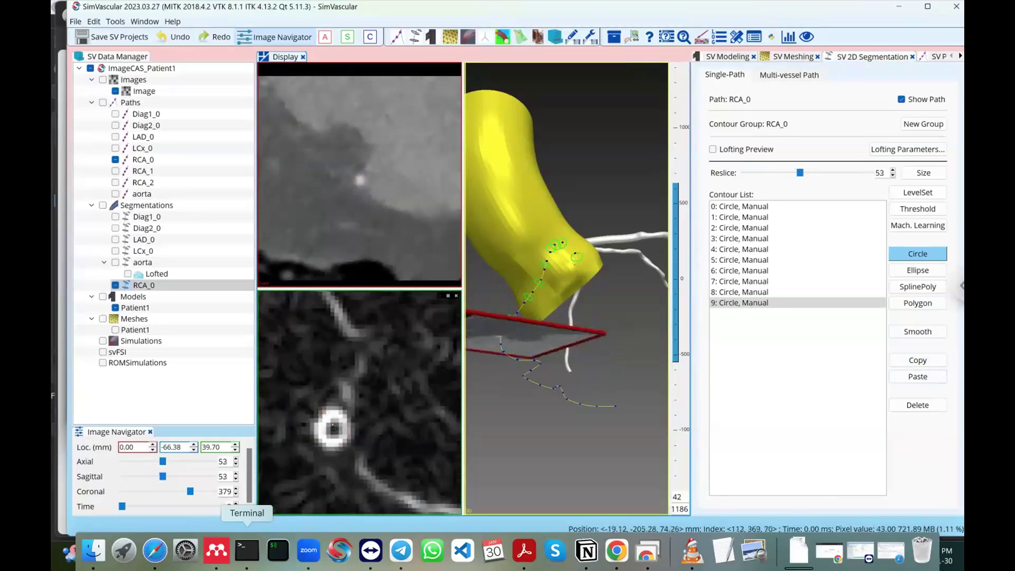
scroll(336, 411, "up", 2)
key("ctrl+c")
key("ctrl+v")
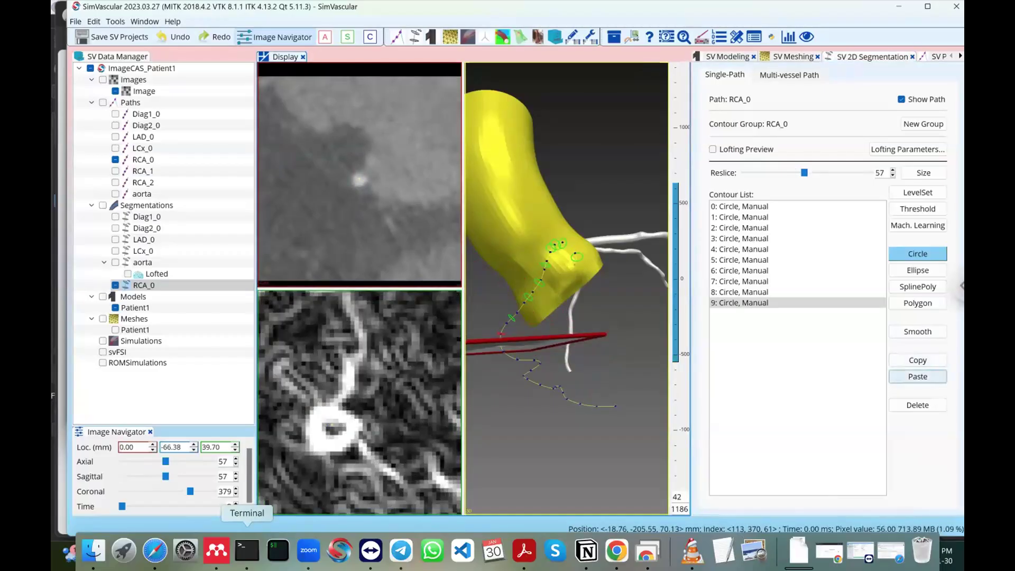
left_click_drag(334, 424, 338, 410)
scroll(338, 409, "up", 5)
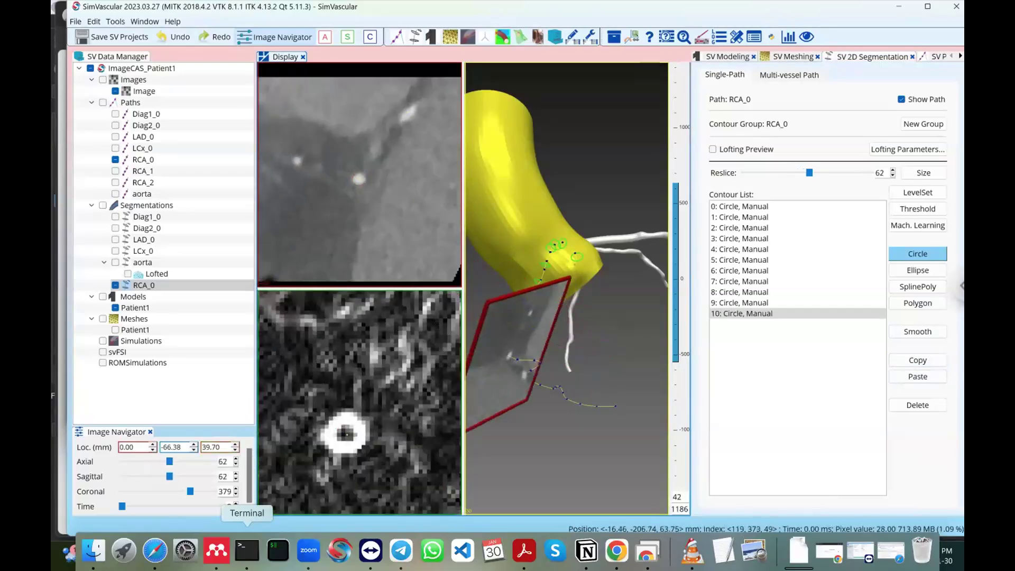
left_click(919, 377)
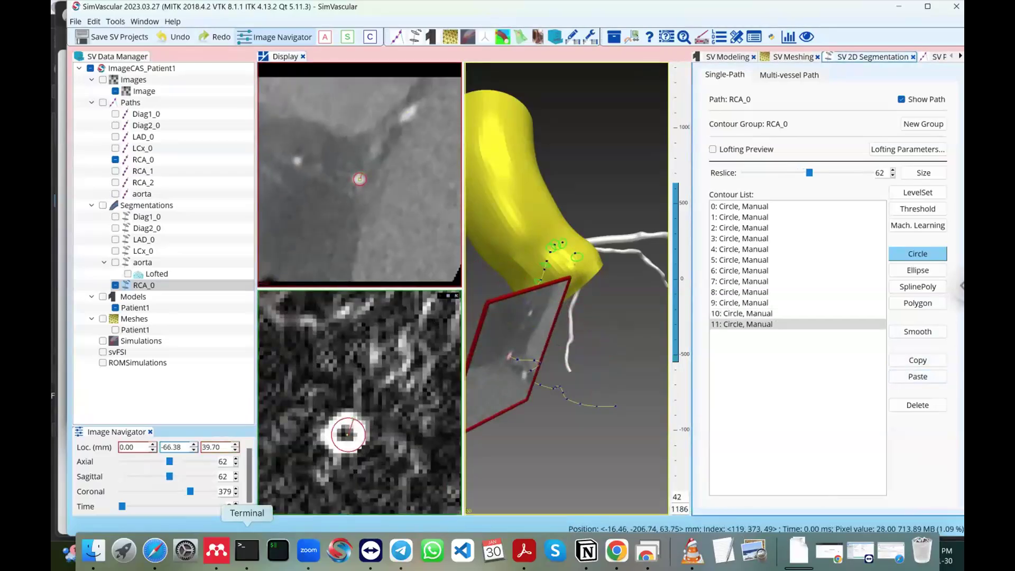
Step: Paste the circle contour at reslice position 67 and center it on the bright vessel ring
scroll(359, 402, "up", 5)
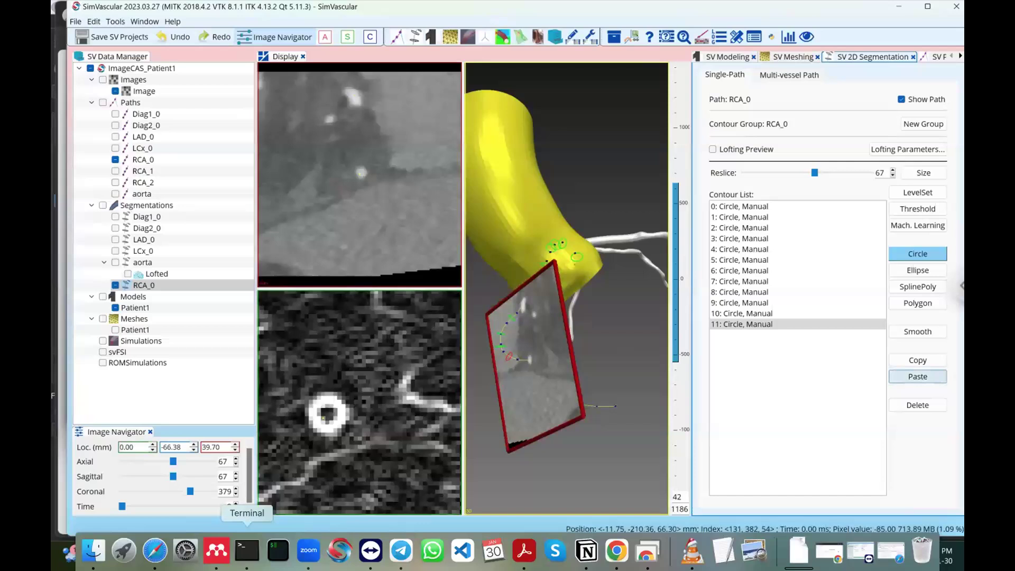
left_click(918, 376)
left_click(325, 416)
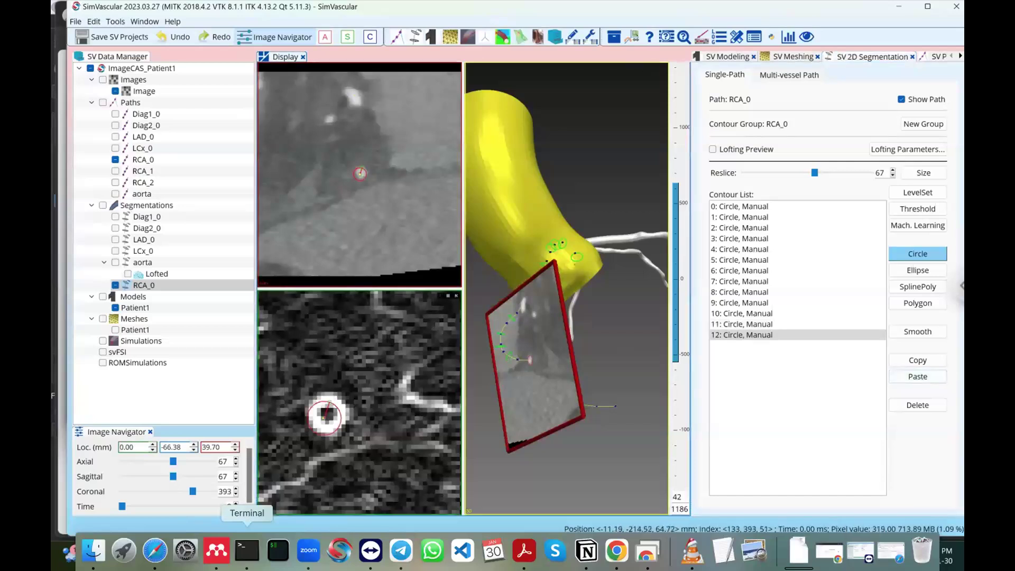
left_click_drag(325, 418, 327, 417)
left_click_drag(326, 414, 330, 414)
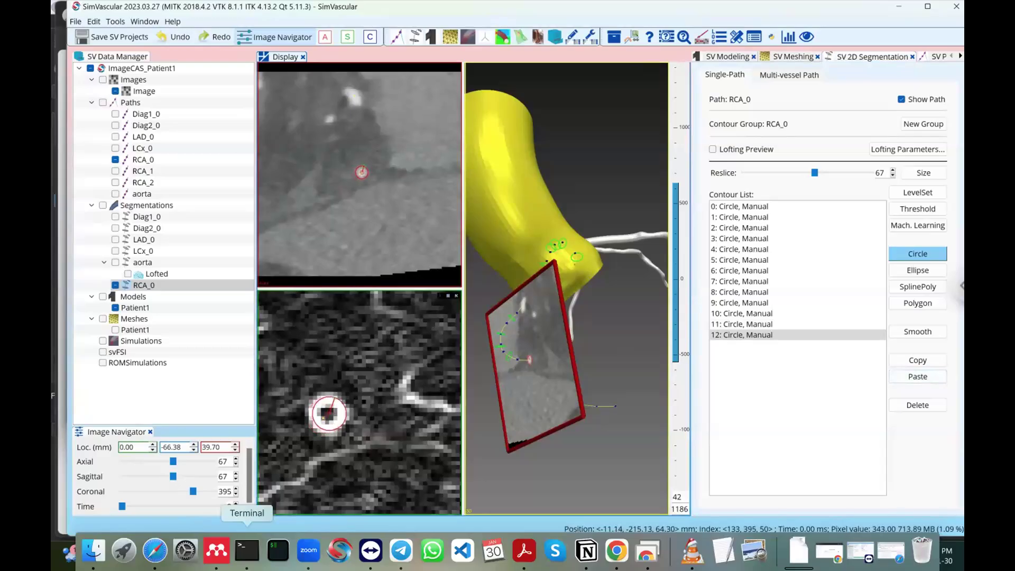
Step: Paste the circle contour at reslice position 75 and adjust its placement on the vessel
scroll(329, 414, "up", 4)
scroll(330, 414, "up", 4)
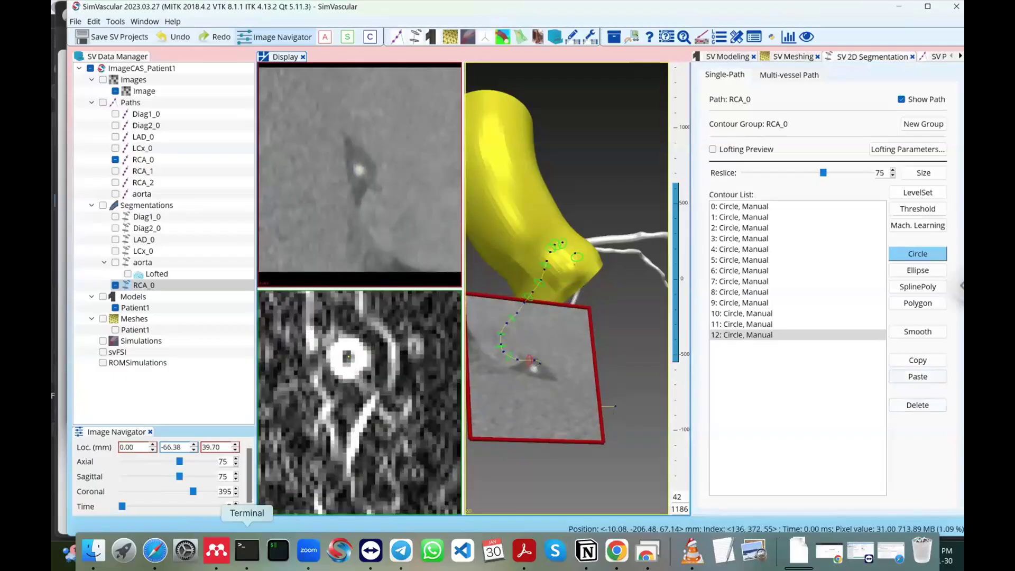
left_click(918, 377)
left_click_drag(350, 357, 350, 358)
Step: Paste the circle contour at reslice position 82 and center it on the vessel lumen
scroll(349, 357, "up", 7)
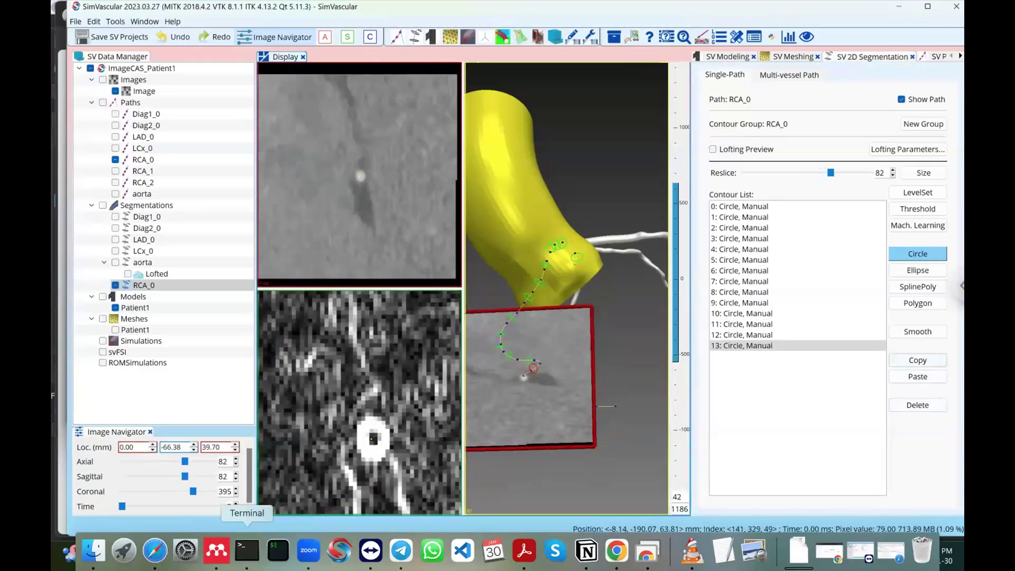
left_click(918, 377)
left_click_drag(378, 422, 374, 438)
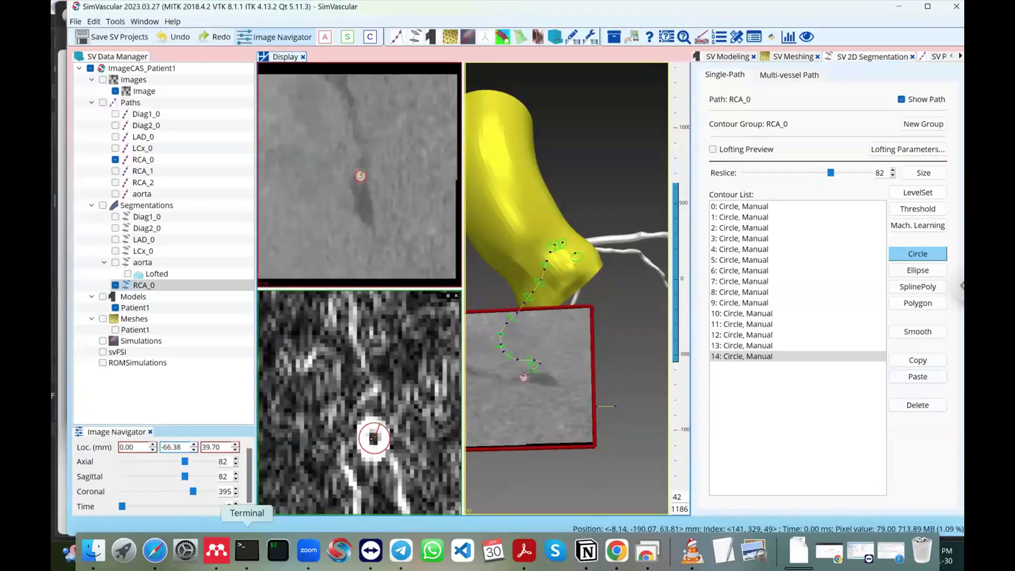
Step: Paste the circle contour at reslice position 88 and shift it slightly to center it on the vessel
scroll(374, 439, "down", 6)
left_click(918, 377)
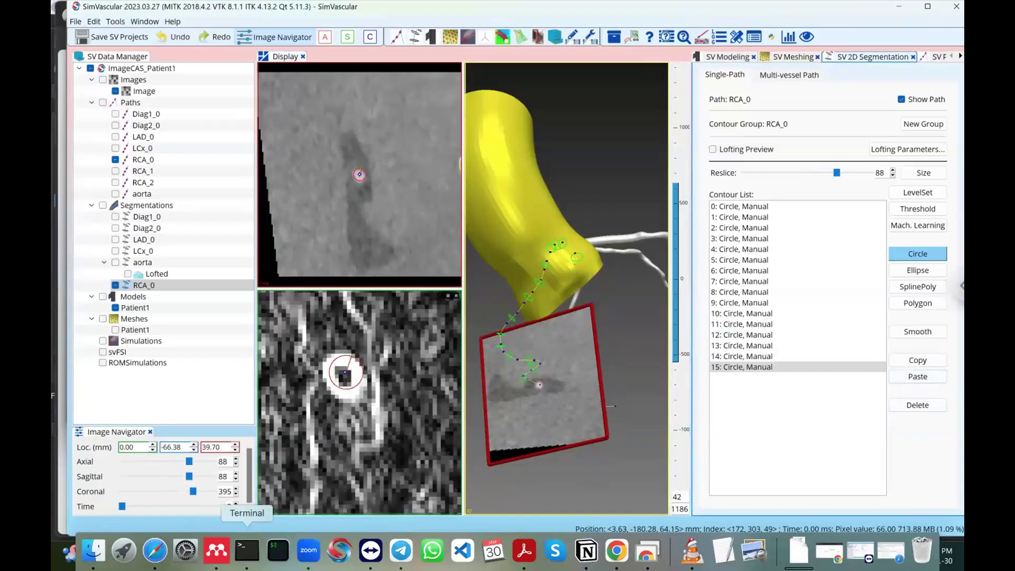
left_click_drag(347, 372, 346, 374)
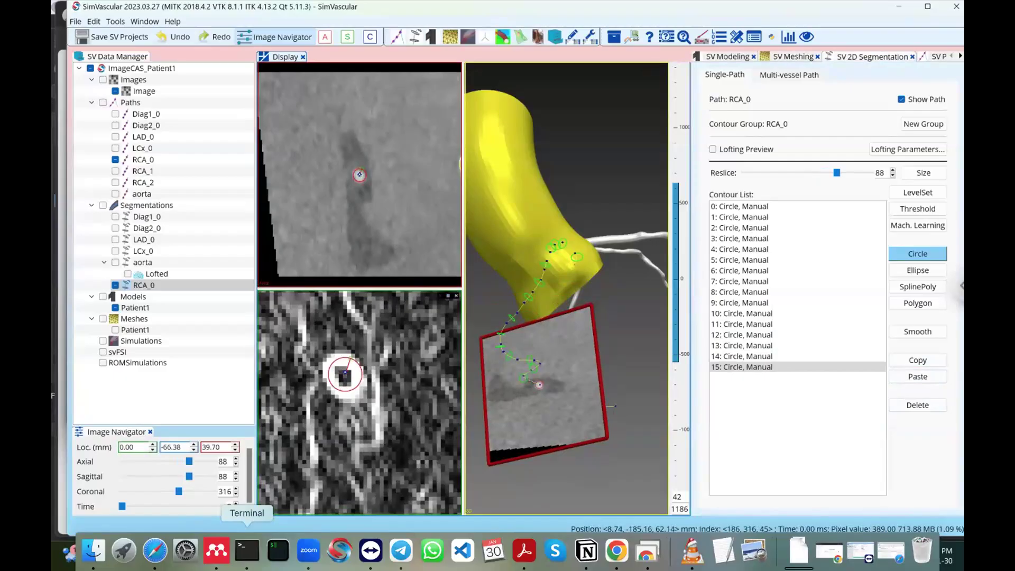
Step: Paste the circle contour on the vessel ring at reslice position 96
scroll(345, 374, "down", 6)
scroll(345, 375, "down", 2)
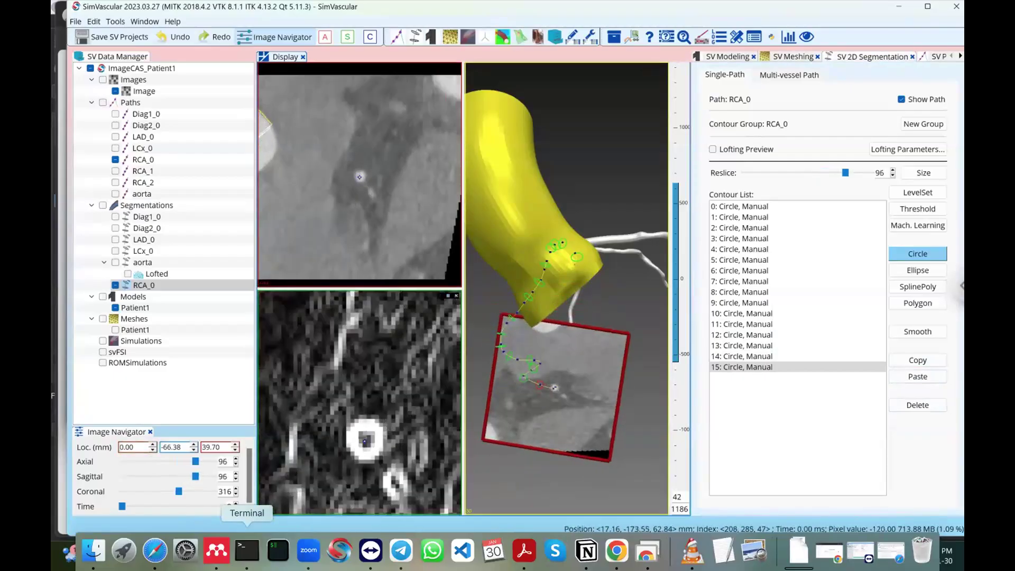
left_click(918, 377)
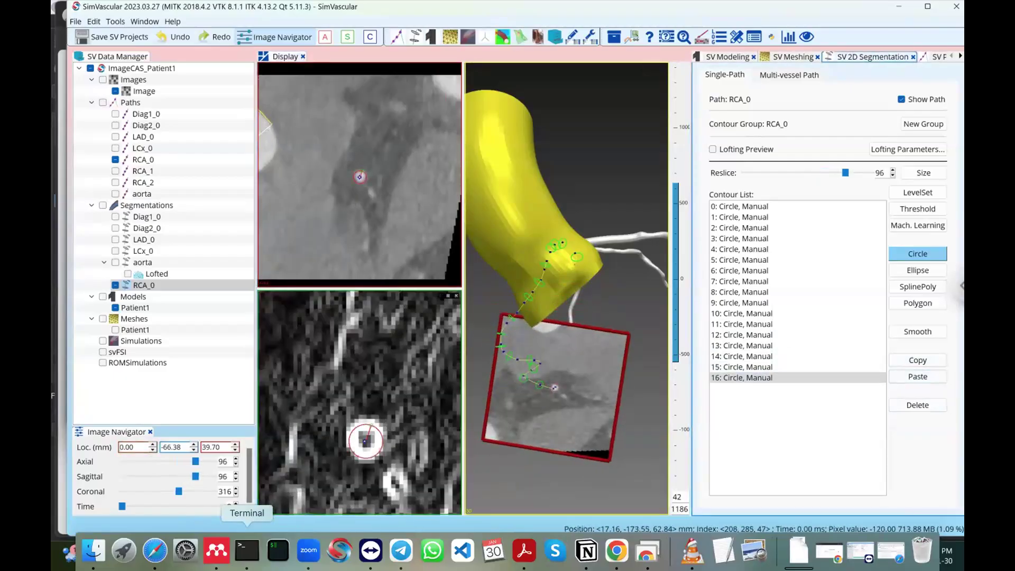
left_click(365, 441)
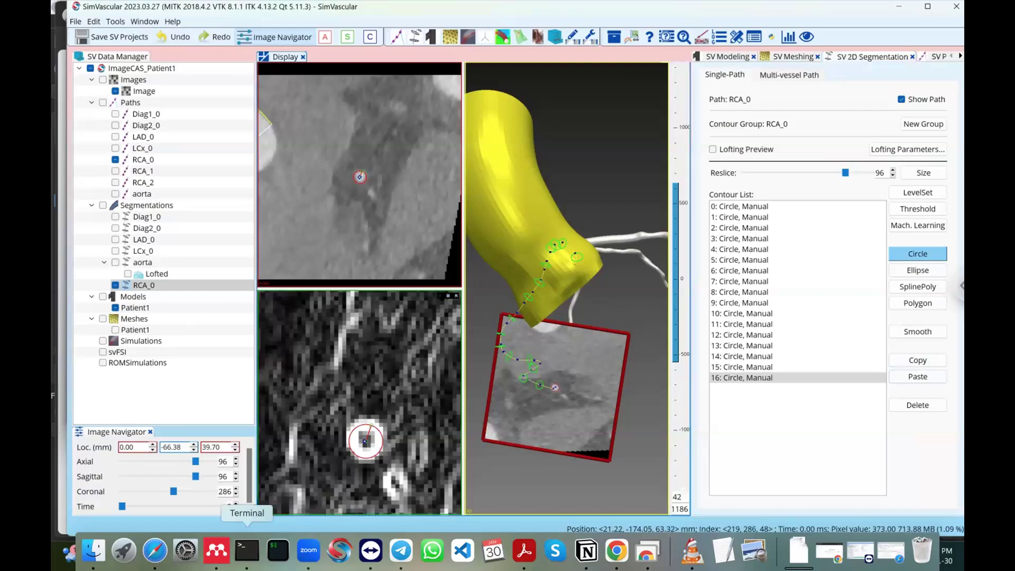
Step: Paste the circle contour at reslice position 102 and adjust its size to fit the narrower vessel ring
scroll(365, 442, "down", 6)
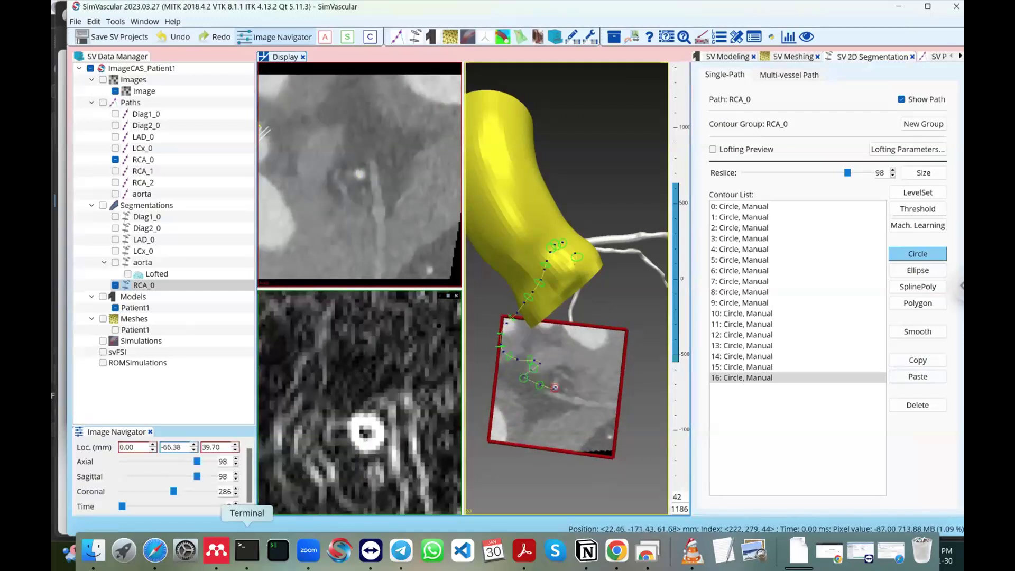
left_click(918, 377)
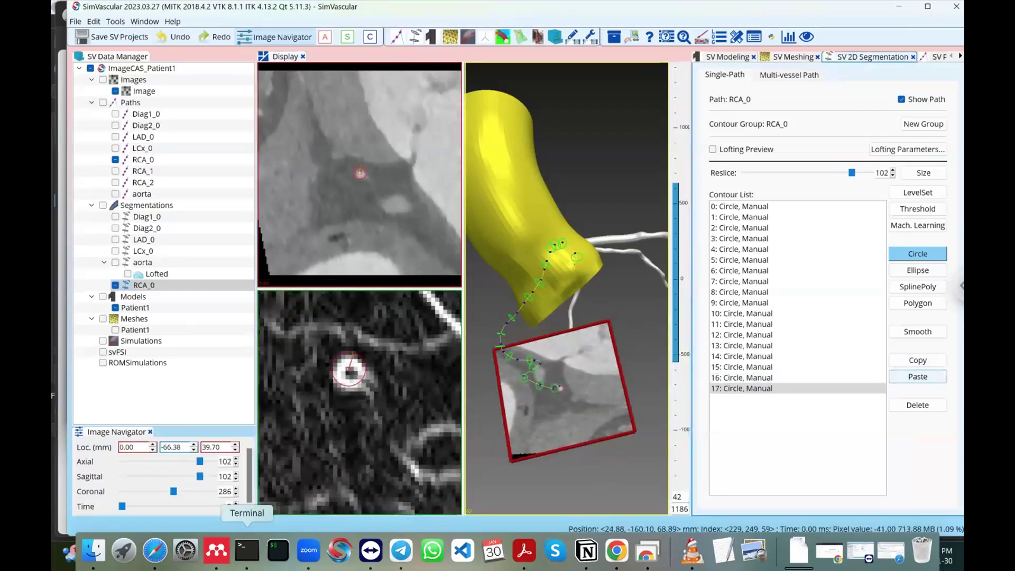
left_click(349, 370)
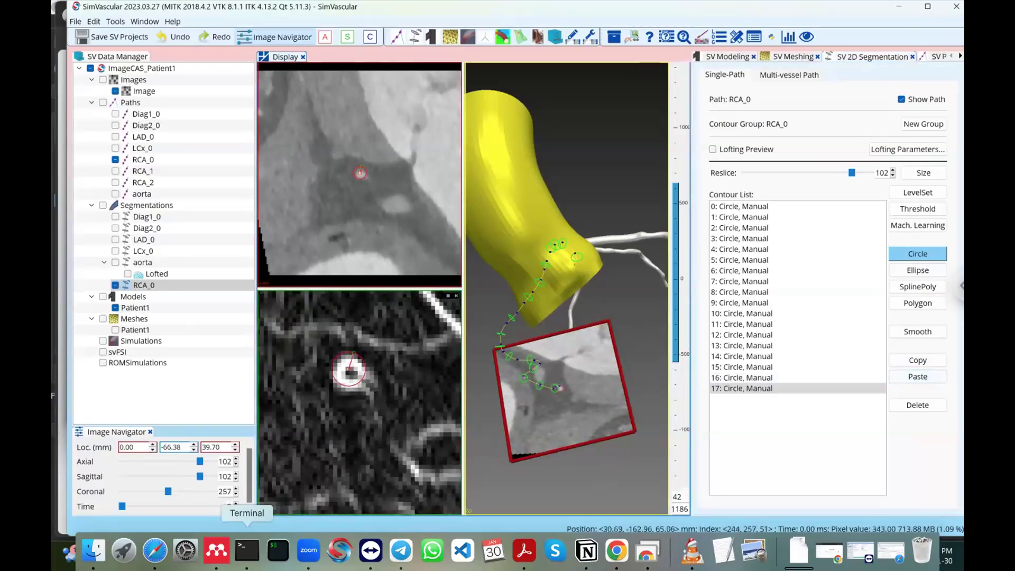
left_click_drag(349, 369, 357, 361)
Step: Copy the current circle contour, paste it at reslice position 111, and center it on the vessel ring
left_click(918, 360)
scroll(360, 370, "down", 3)
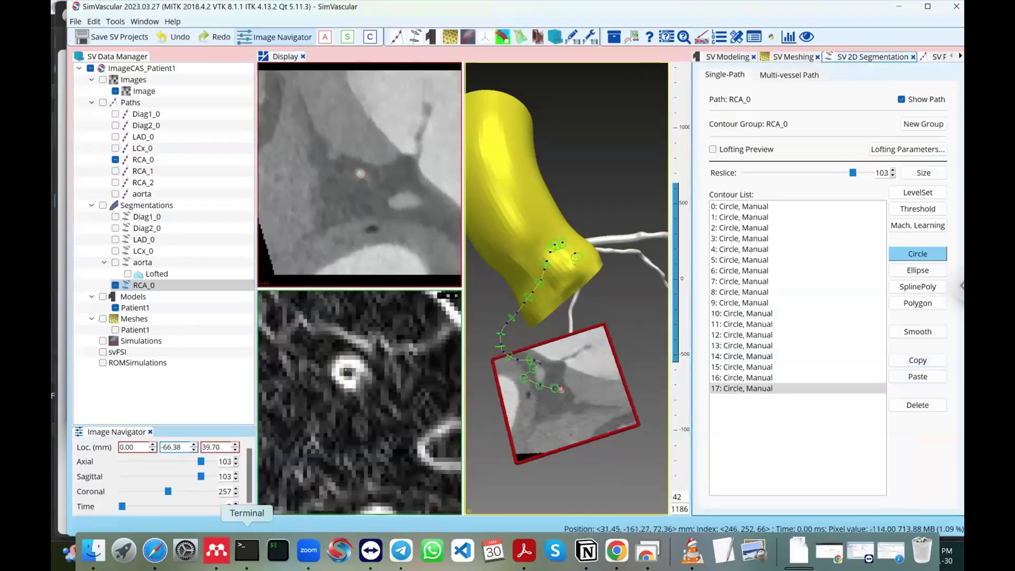
scroll(343, 371, "down", 6)
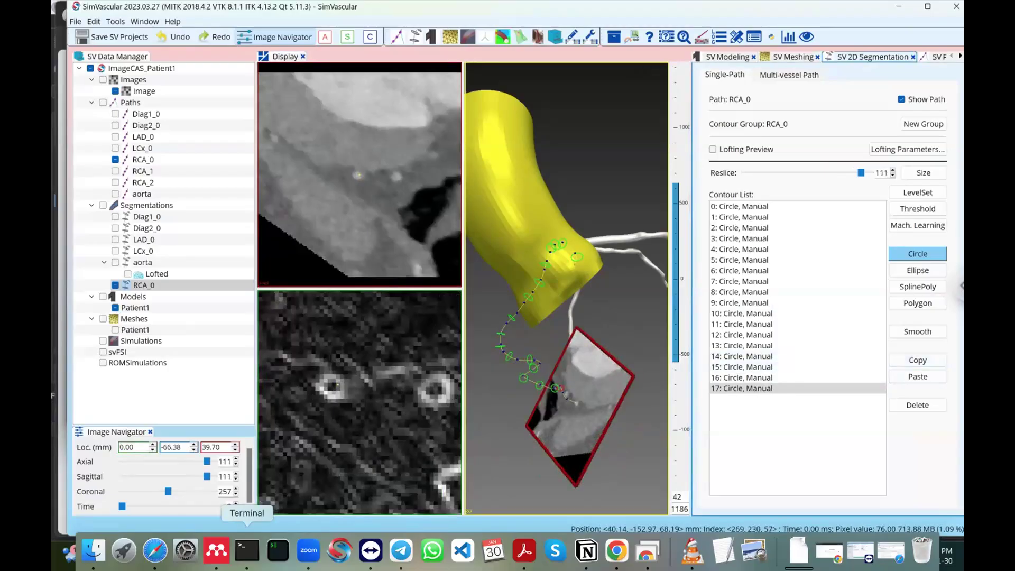
left_click(918, 377)
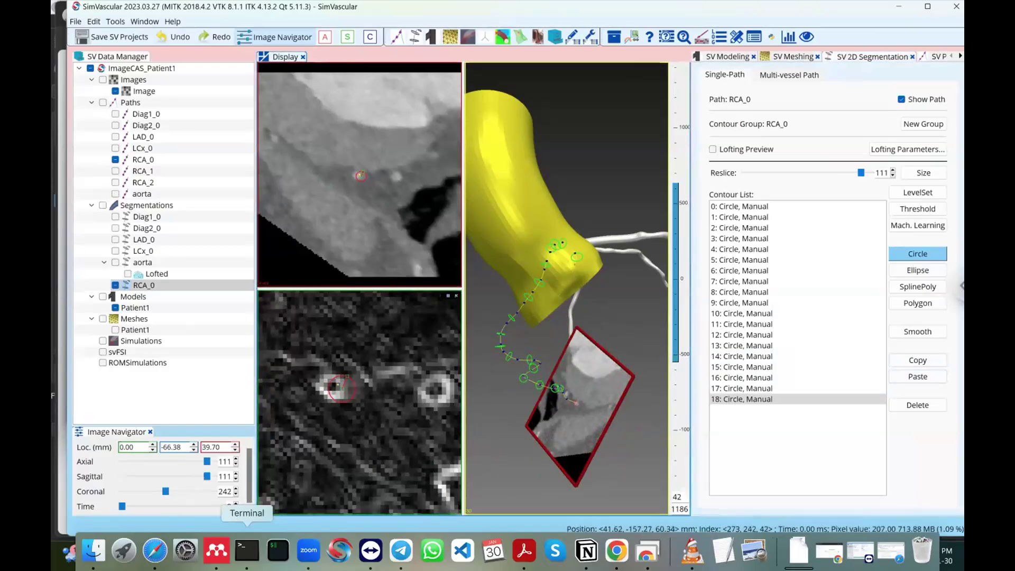
left_click_drag(342, 389, 334, 386)
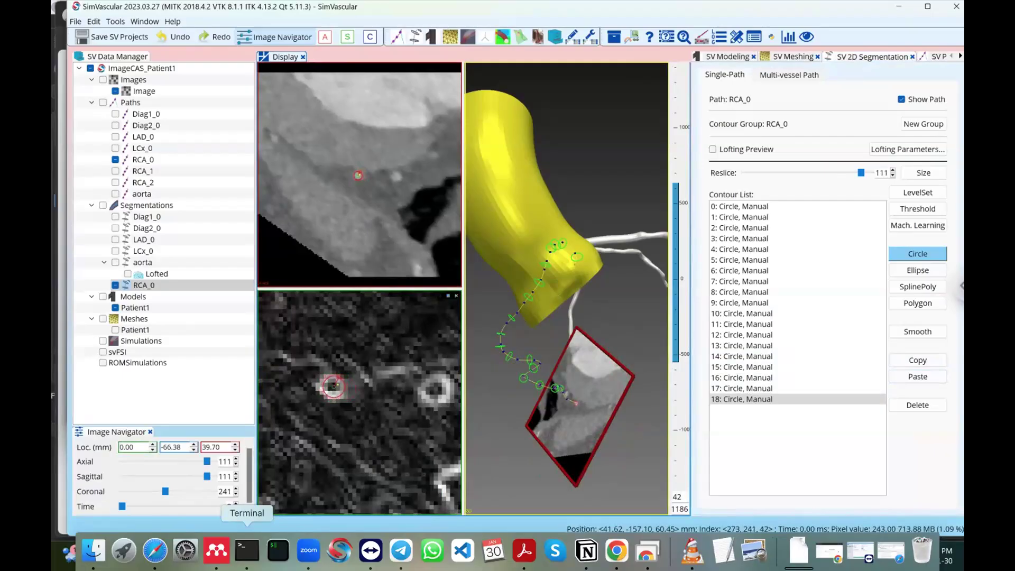
Step: Paste the circle contour at reslice position 120 and center it on the faint vessel end
scroll(334, 387, "down", 7)
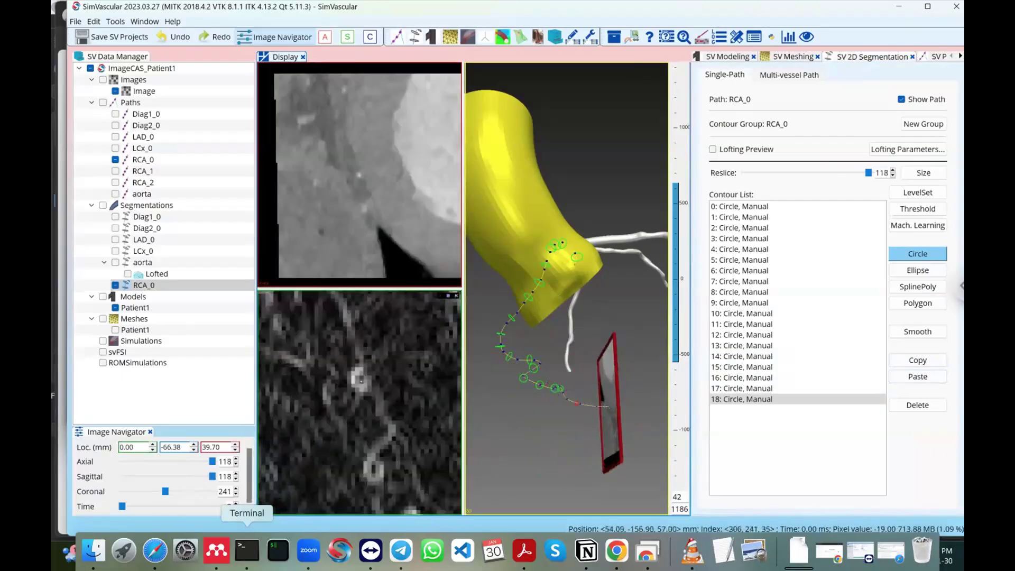
scroll(360, 380, "down", 2)
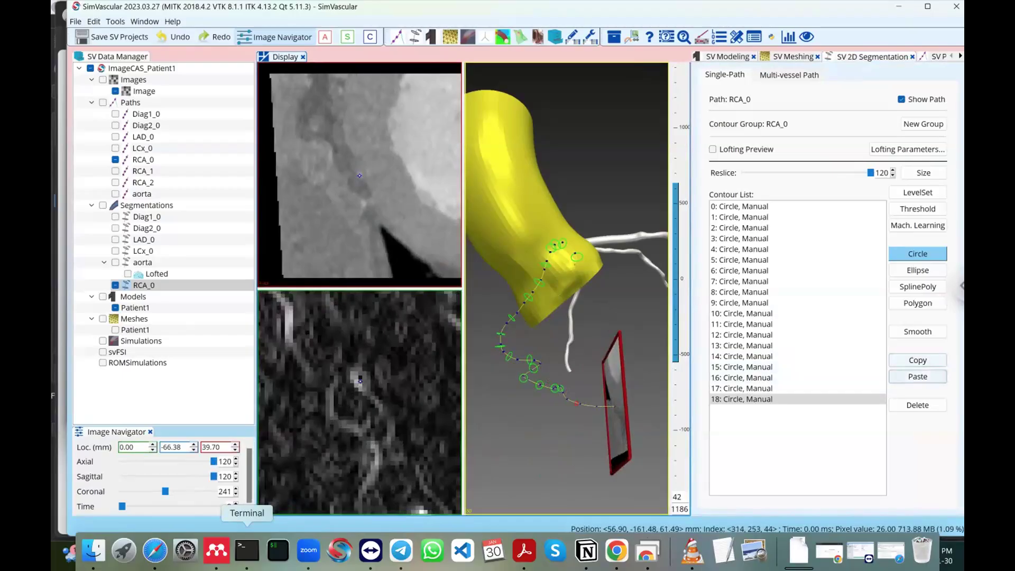
left_click(919, 377)
left_click_drag(364, 386, 362, 378)
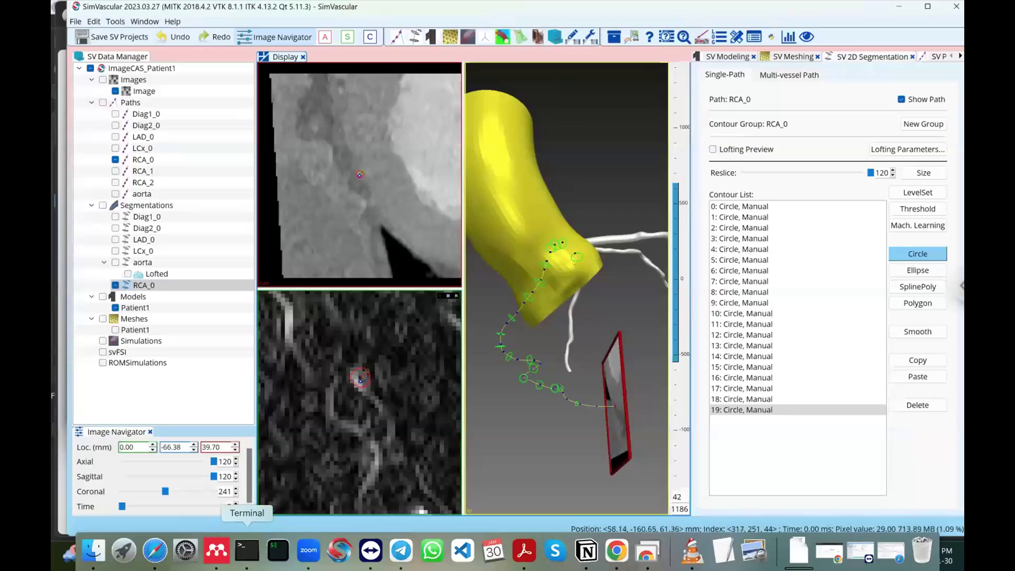
Step: Turn on the lofting preview for the RCA_0 contour group and save the SV projects
left_click(713, 149)
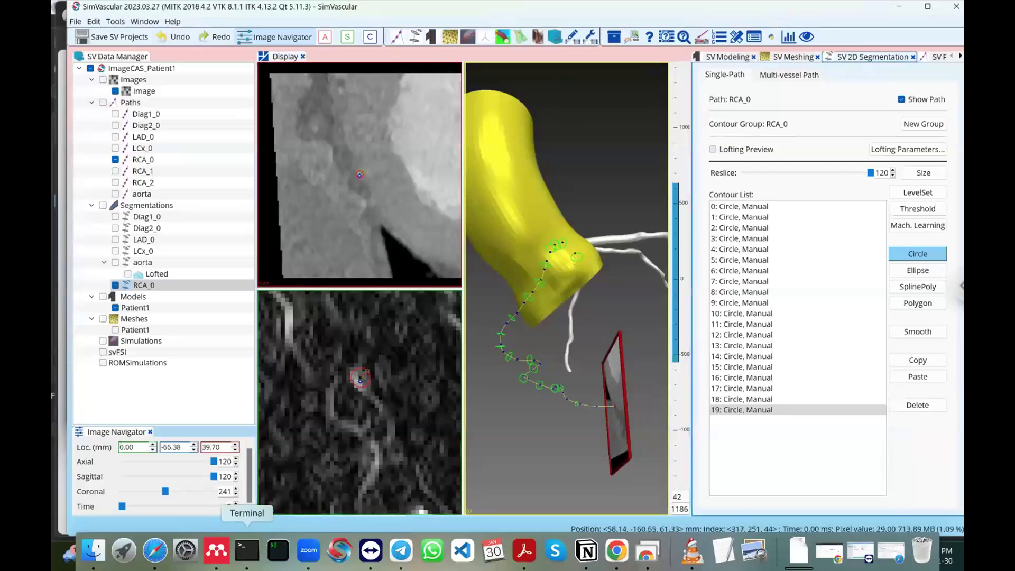
left_click_drag(561, 365, 588, 254)
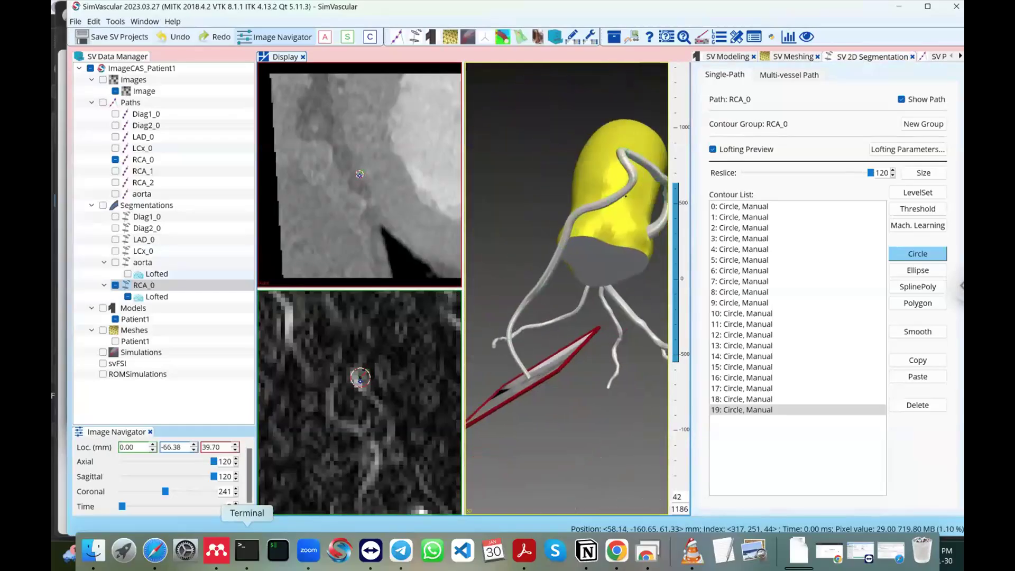
left_click(114, 37)
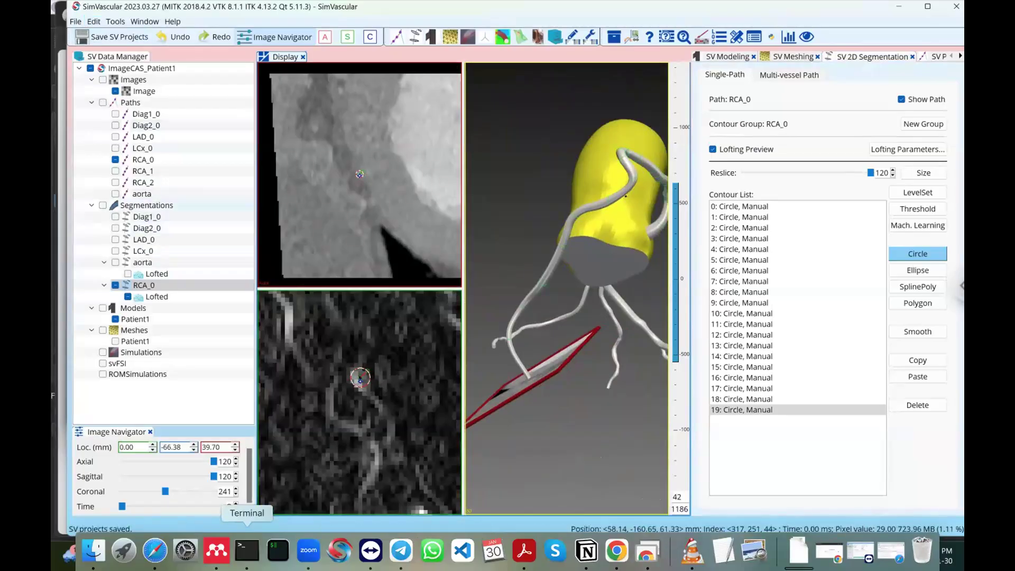
Step: Create a new contour group under Segmentations based on the path RCA_1
right_click(151, 206)
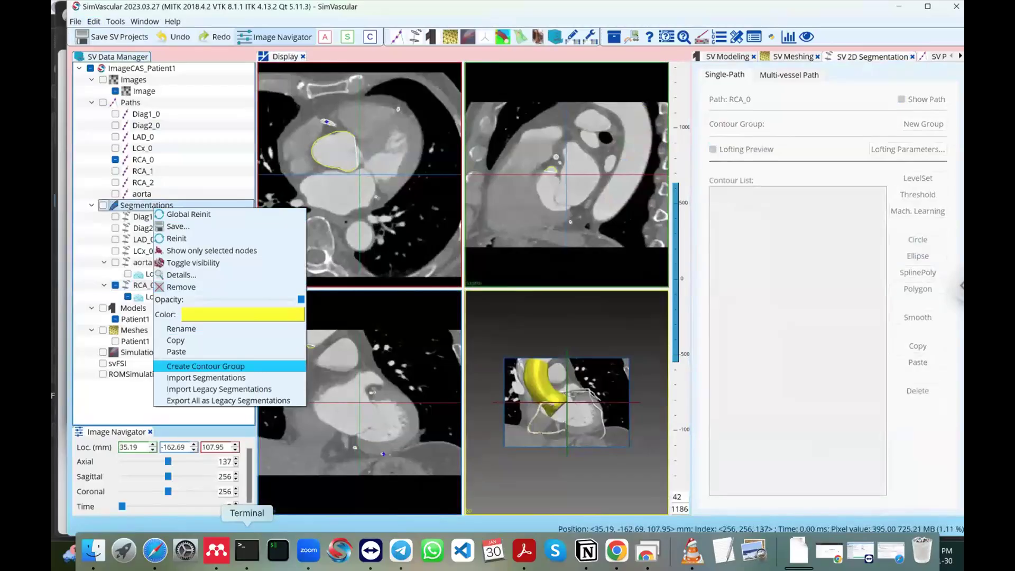
left_click(206, 366)
left_click(290, 180)
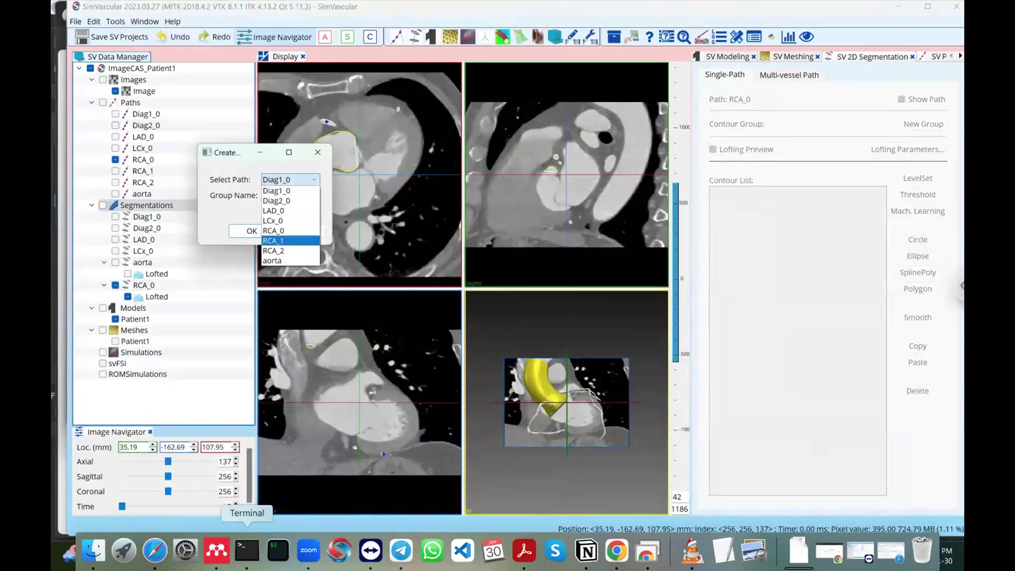
left_click(274, 240)
left_click(252, 231)
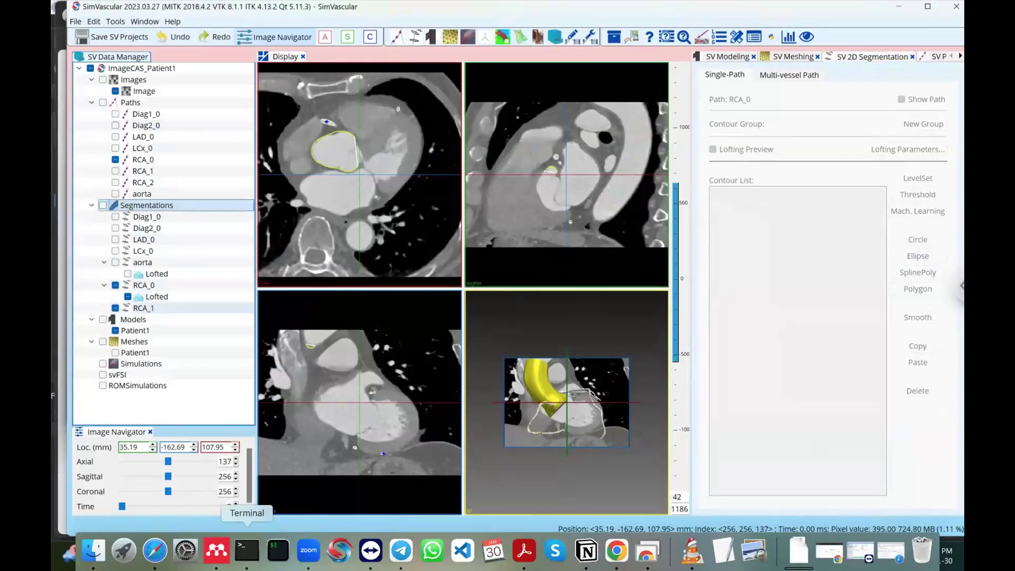
Step: Open the RCA_1 contour group for segmentation and hide the RCA_0 contours while keeping their lofted surface shown
double_click(141, 308)
left_click(116, 285)
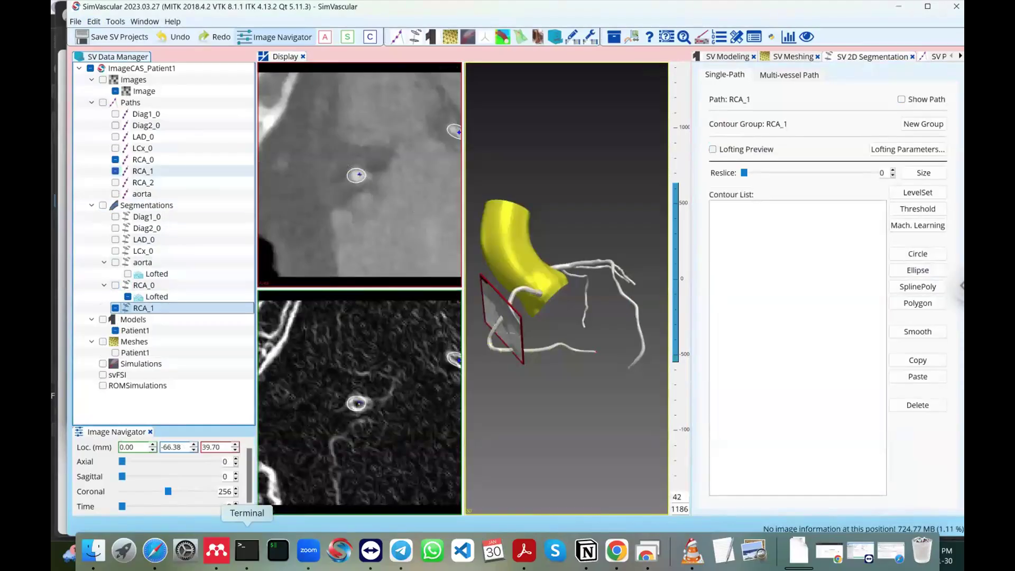
left_click_drag(551, 317, 603, 318)
scroll(603, 318, "down", 5)
scroll(567, 288, "up", 10)
left_click_drag(534, 253, 586, 296)
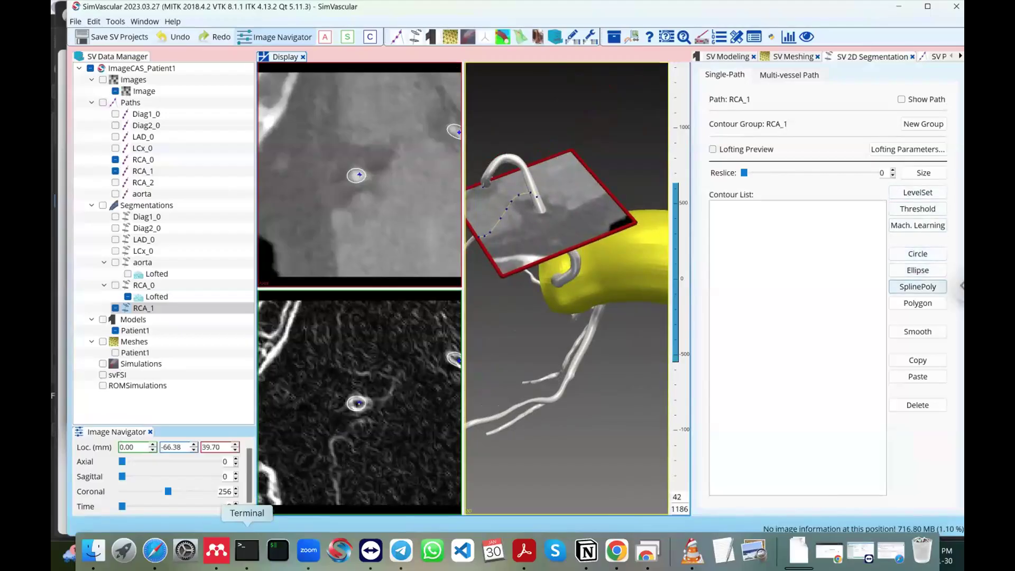
Step: Add a circle contour at reslice position 0 of RCA_1 and size it to fit inside the RCA_0 lofted outline
left_click(919, 254)
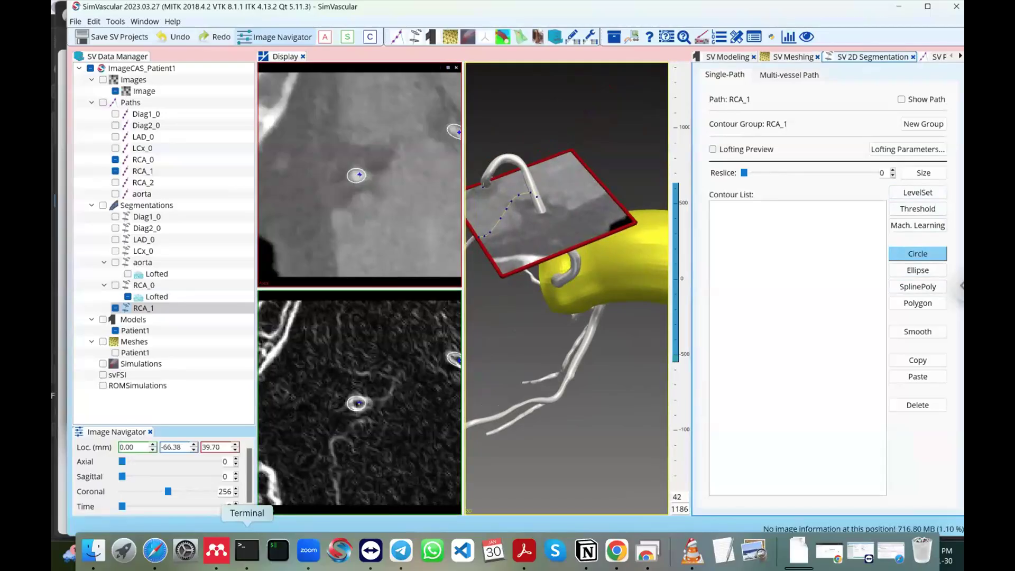
left_click(144, 309)
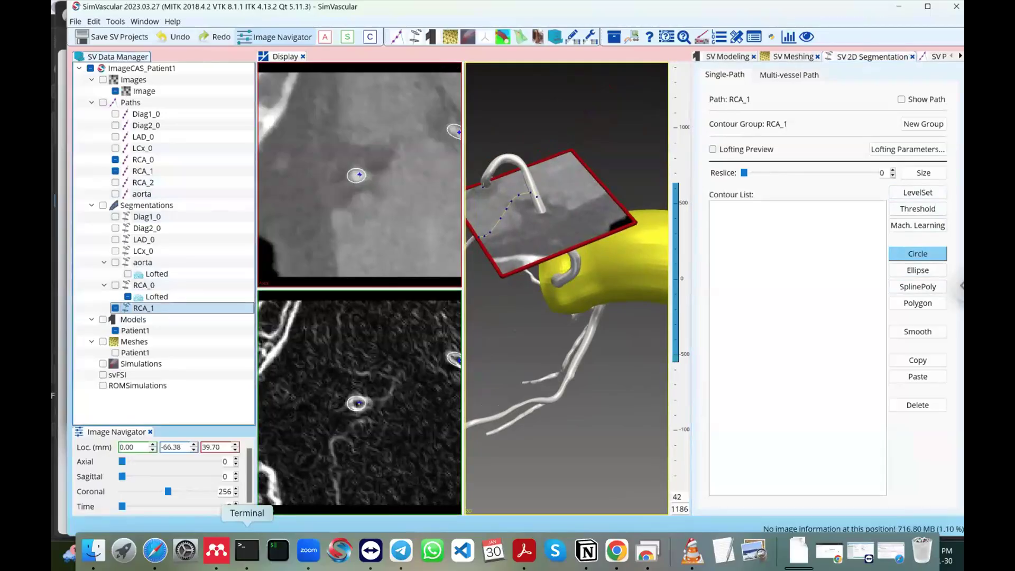
left_click(358, 174)
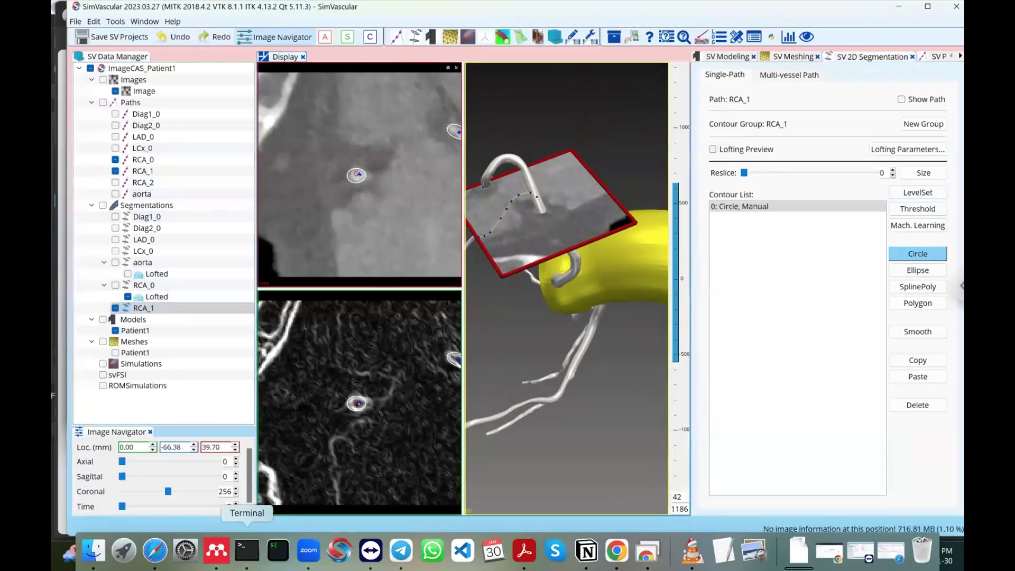
right_click_drag(344, 189, 343, 133)
mouse_move(390, 135)
left_mouse_down()
mouse_move(405, 109)
mouse_move(405, 121)
left_mouse_up()
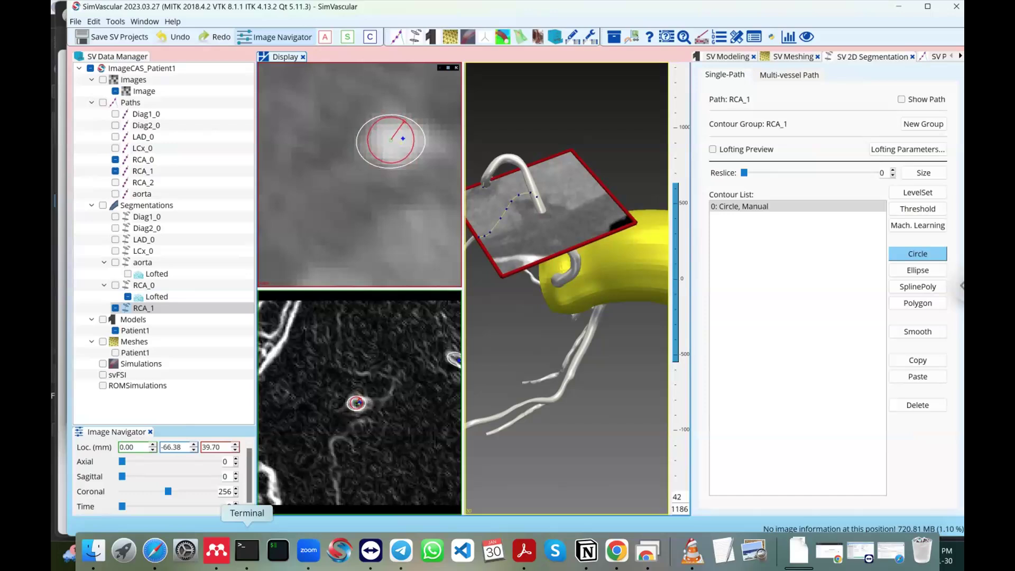
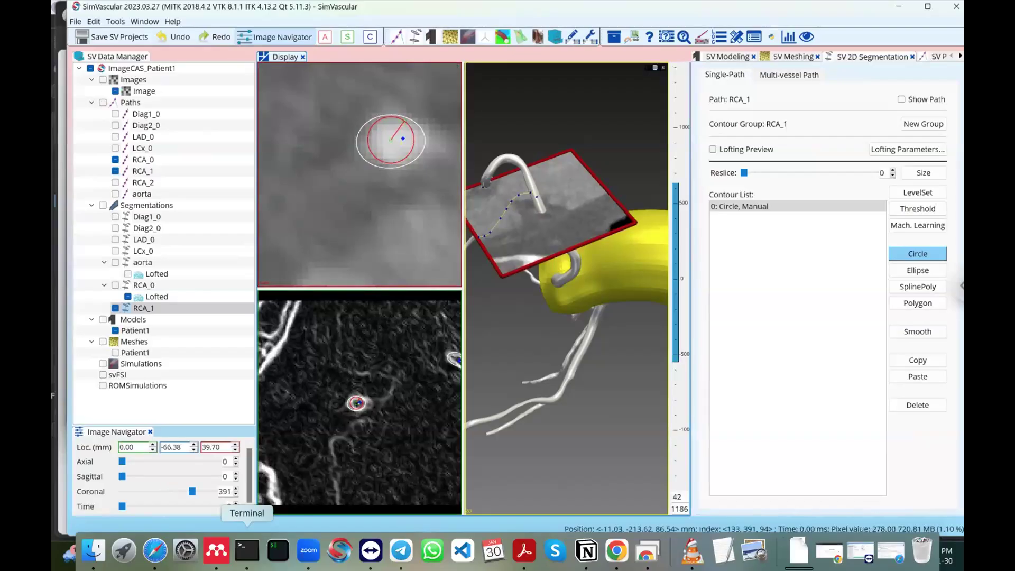
Step: Paste the circle contour at reslice position 13 and center it on the small branch vessel beside RCA_0
left_click_drag(540, 327, 601, 270)
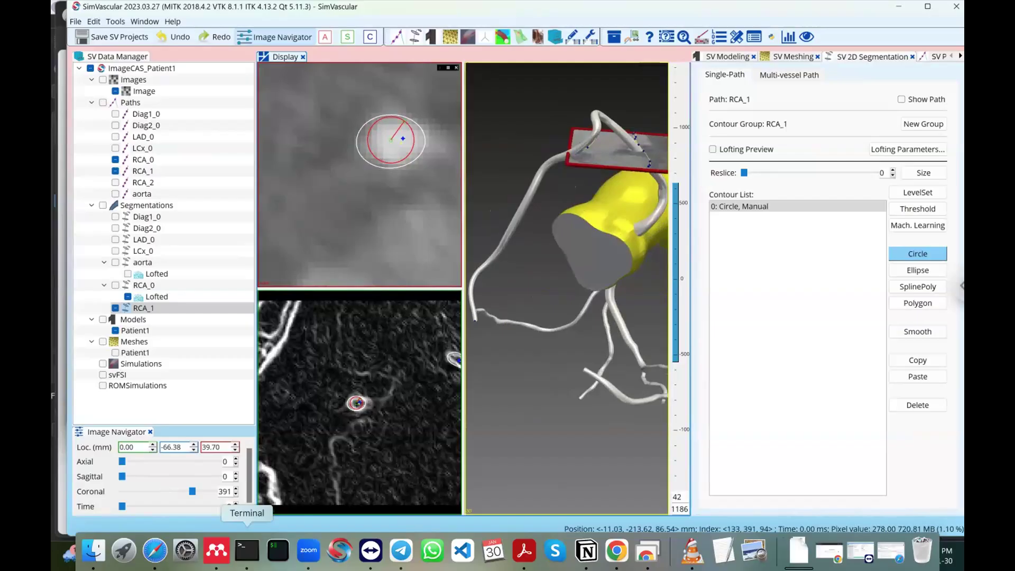
scroll(360, 174, "up", 5)
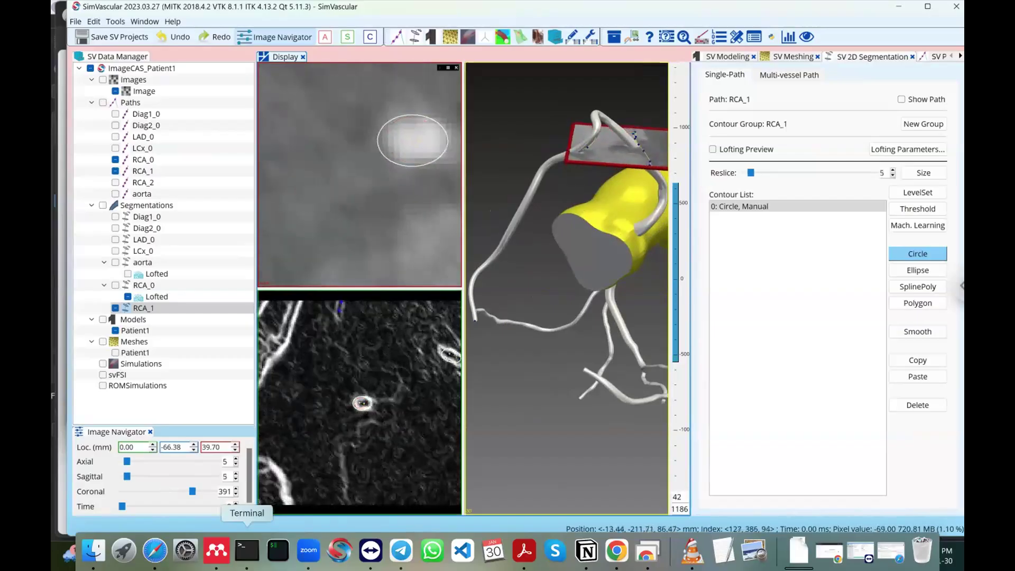
scroll(360, 175, "up", 8)
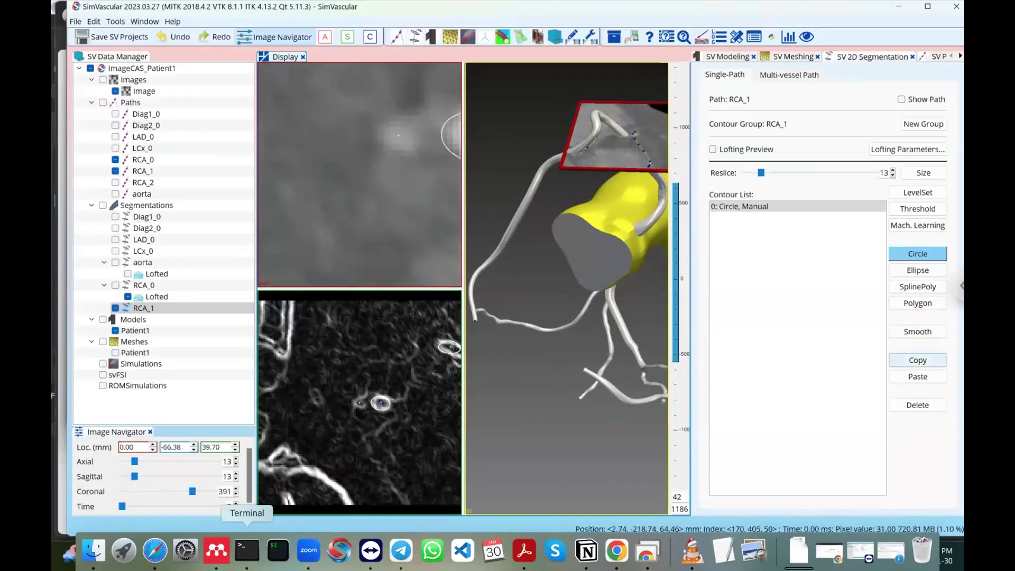
left_click(919, 376)
right_click_drag(328, 395, 329, 374)
middle_click_drag(365, 398, 333, 400)
left_click_drag(348, 402, 345, 400)
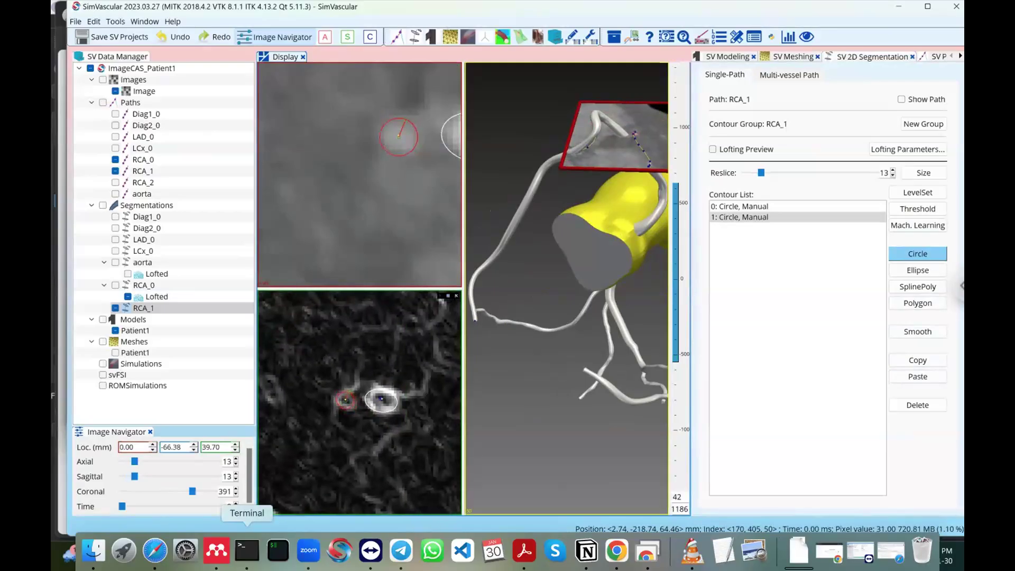
Step: Paste the circle contour at reslice position 25 and adjust it to fit the bright vessel spot
scroll(346, 400, "down", 12)
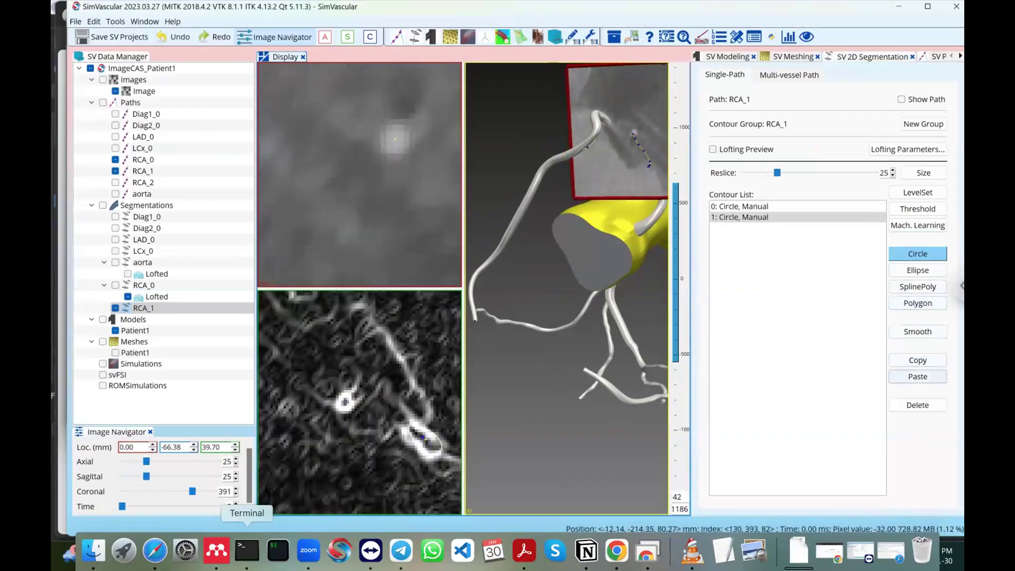
left_click(918, 377)
left_click_drag(402, 145, 405, 121)
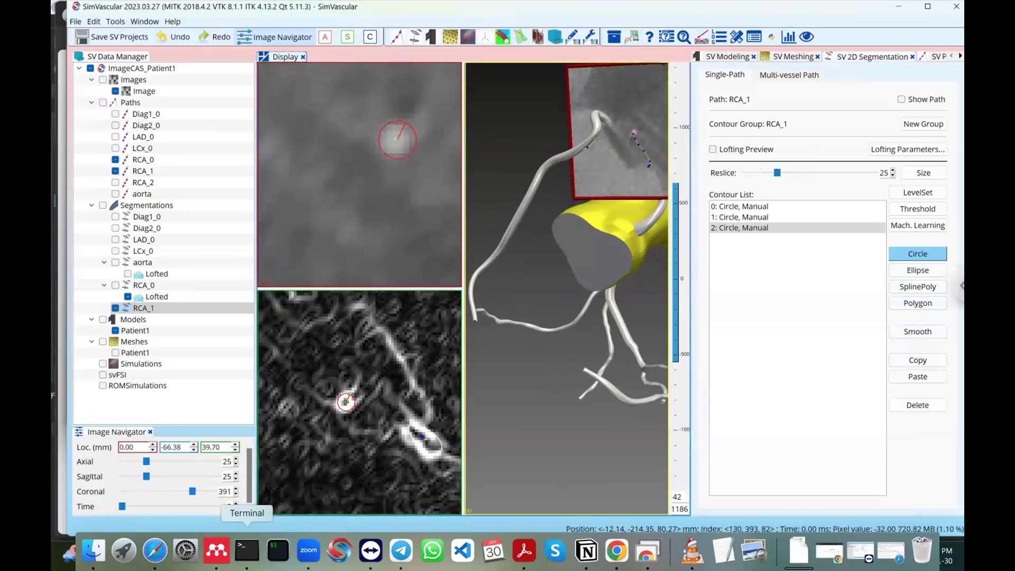
Step: Copy the adjusted circle contour, paste it at reslice position 31, and nudge it onto the vessel
left_click(919, 360)
left_click_drag(777, 173, 786, 173)
left_click(919, 376)
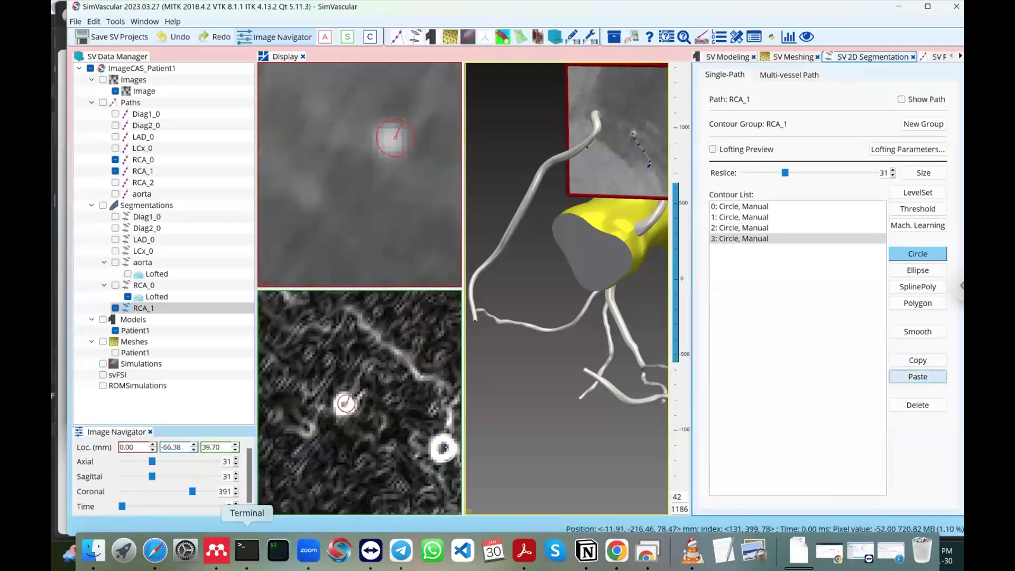
left_click_drag(395, 137, 395, 138)
Step: Paste the circle contour at reslice position 37 and adjust it to match the vessel
left_click_drag(786, 173, 793, 173)
left_click(919, 377)
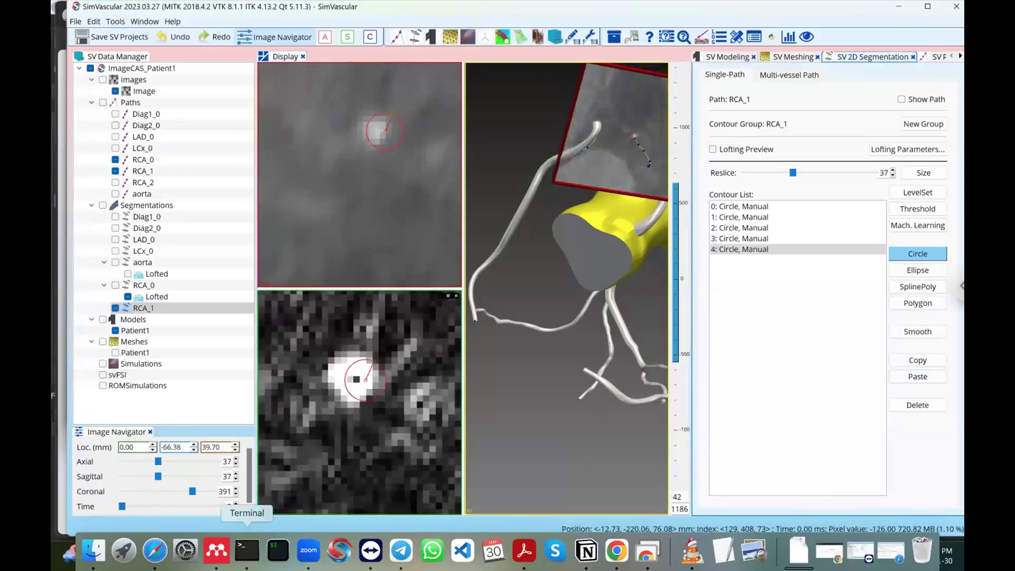
mouse_move(366, 380)
left_mouse_down()
mouse_move(356, 378)
mouse_move(364, 363)
left_mouse_up()
Step: Copy the circle contour, paste it at reslice position 45, and shrink it to fit within the vessel spot
left_click(918, 360)
scroll(359, 380, "down", 3)
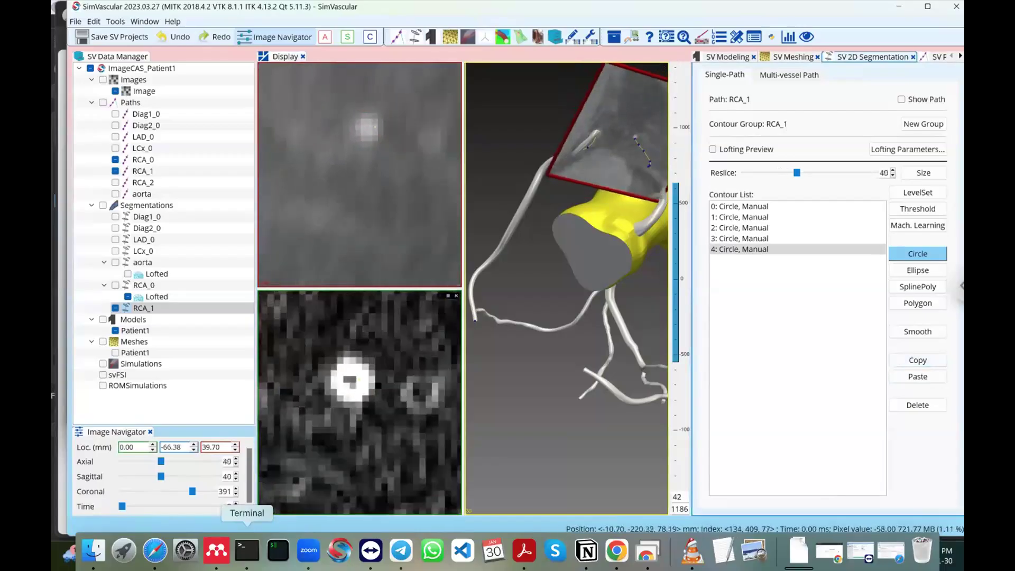
scroll(357, 380, "down", 5)
key("ctrl+v")
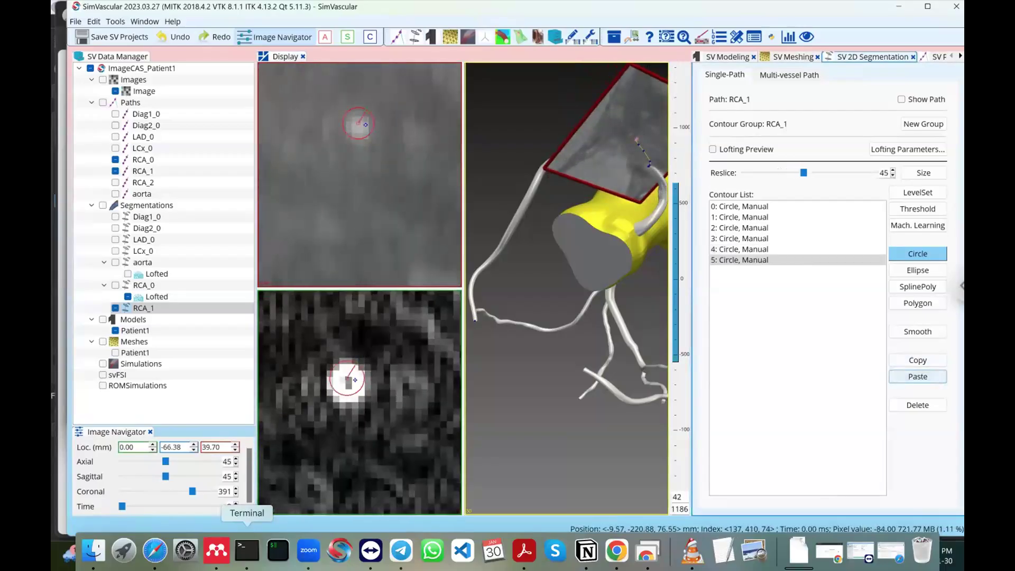
left_click_drag(347, 378, 358, 372)
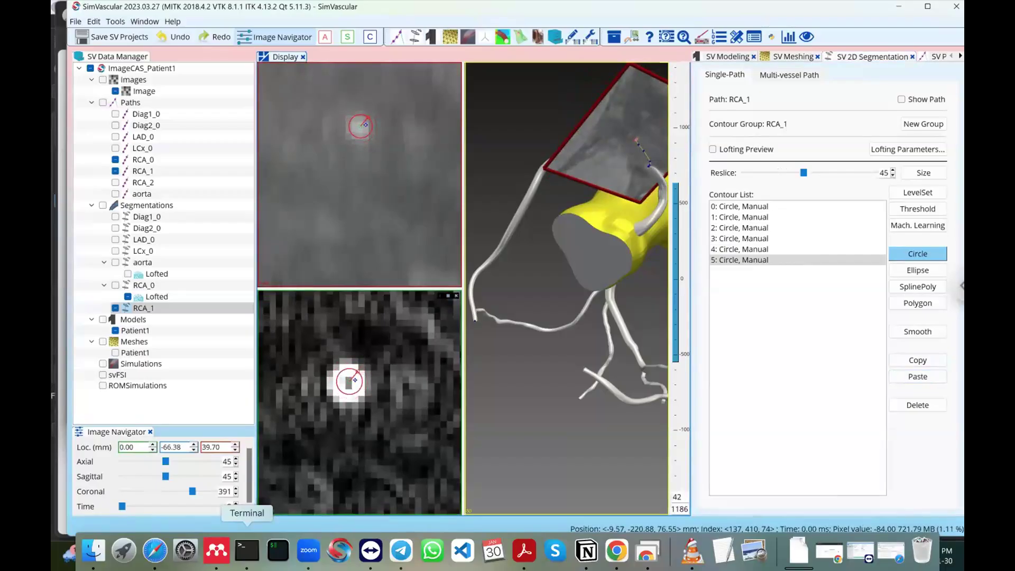
Step: Paste the circle contour at reslice position 51 and move it onto the center of the vessel
left_click_drag(804, 173, 812, 173)
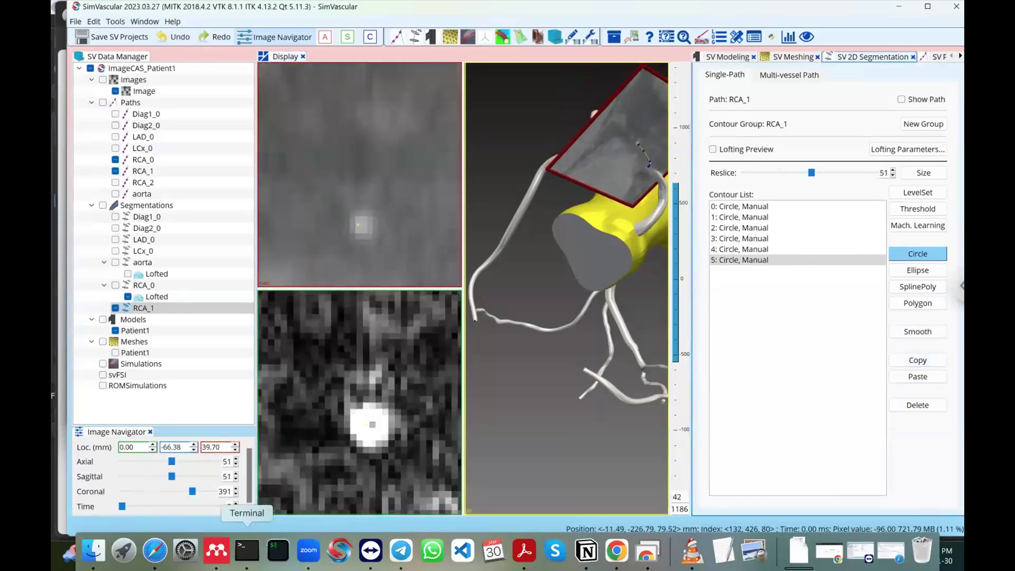
left_click(918, 376)
left_click(361, 426)
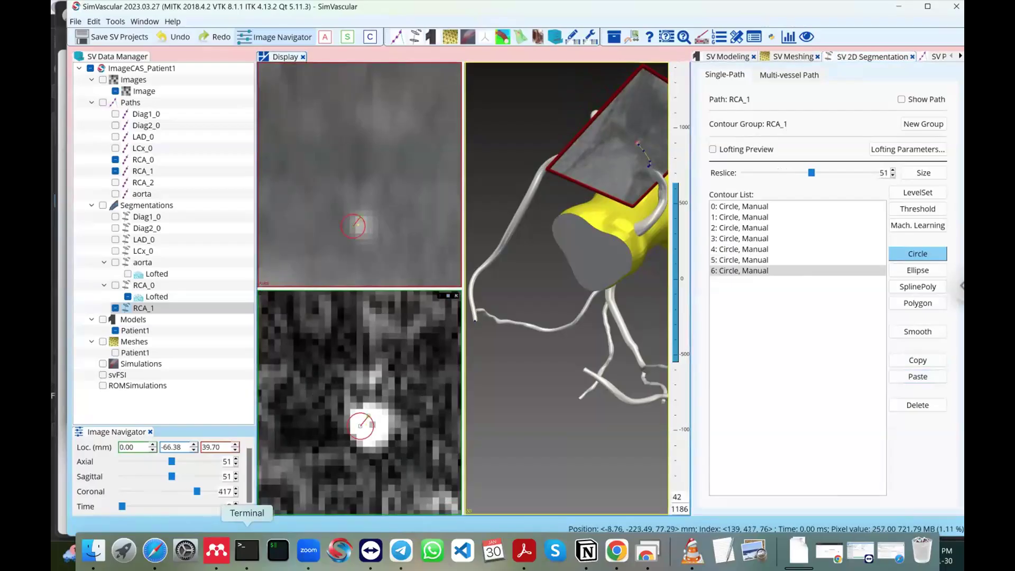
left_click_drag(361, 426, 373, 424)
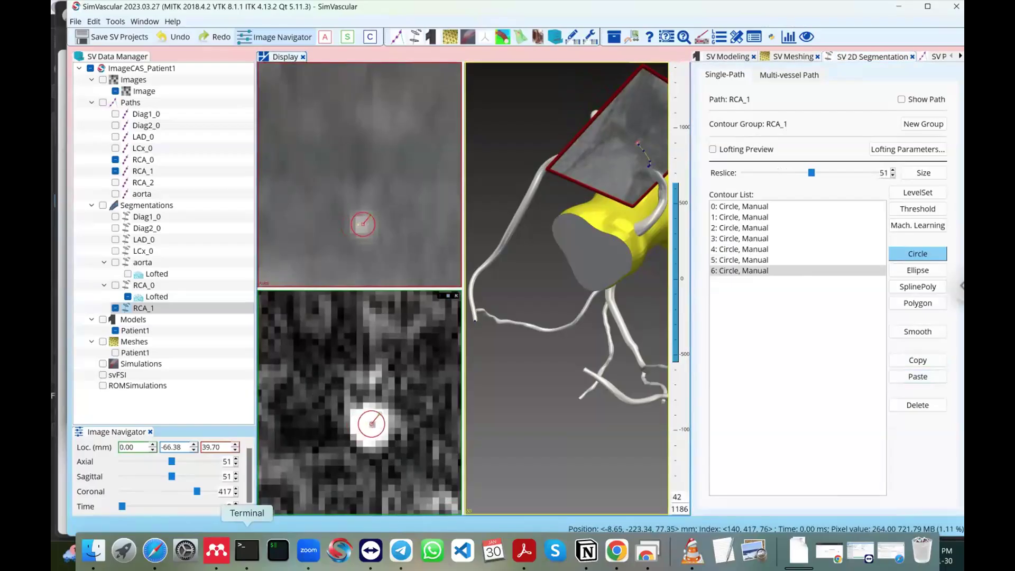
Step: Paste the circle contour at reslice position 59 of RCA_1 and move it onto the center of the vessel
scroll(373, 423, "up", 8)
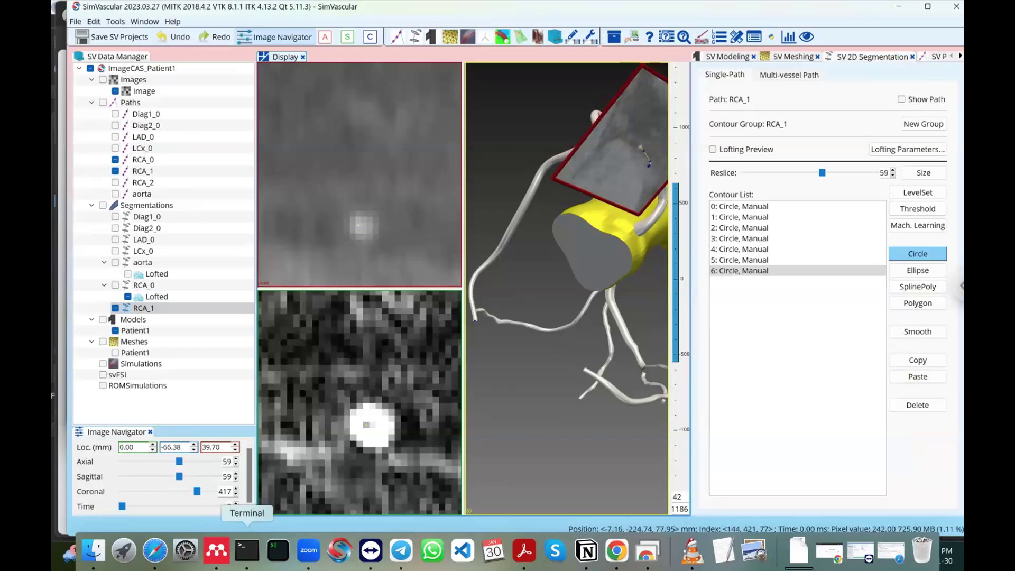
left_click(918, 377)
left_click_drag(361, 426, 372, 424)
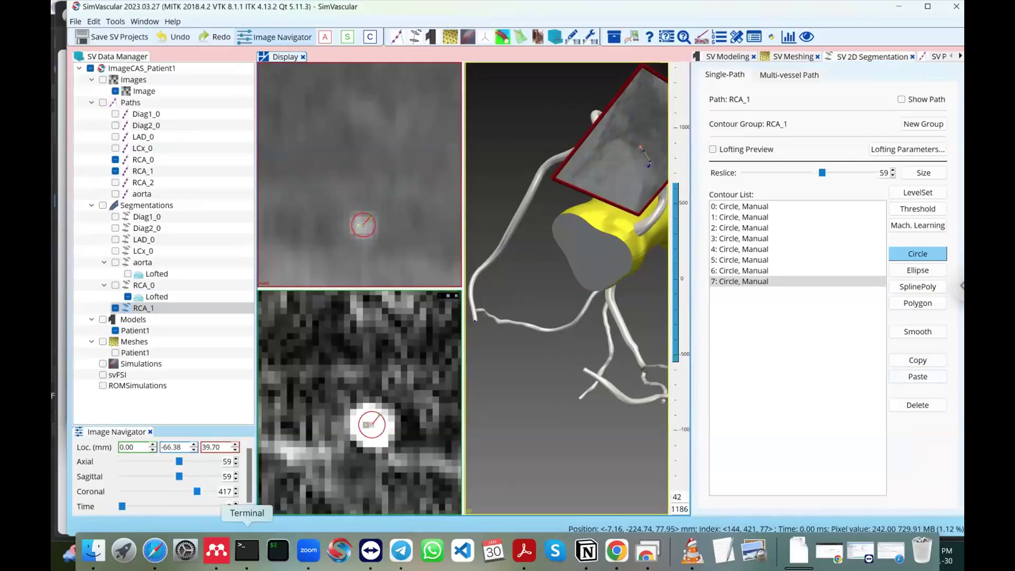
Step: Paste the circle contour at reslice position 74 of RCA_1 and nudge it onto the vessel center
scroll(372, 425, "up", 10)
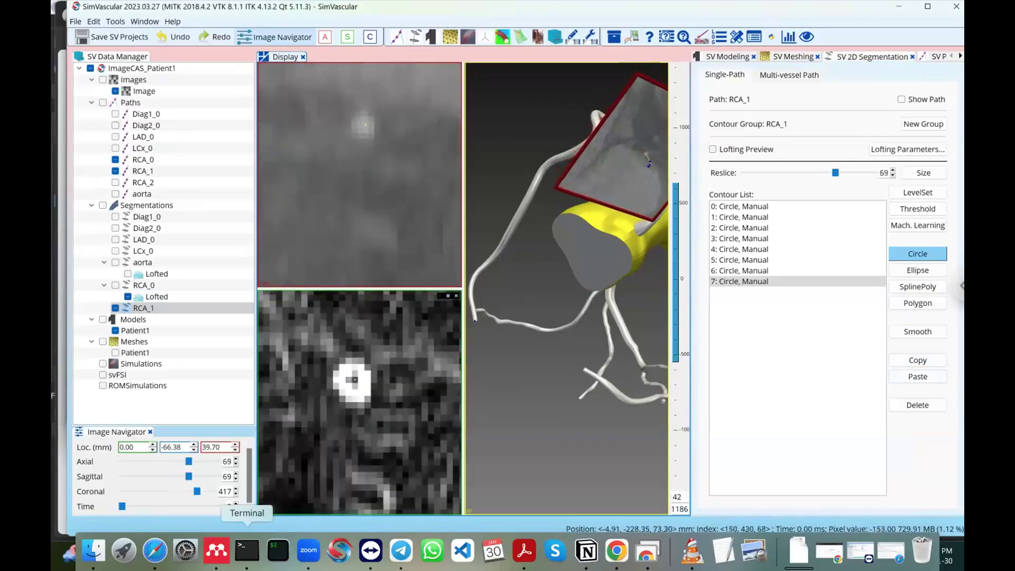
scroll(372, 425, "up", 5)
left_click(918, 376)
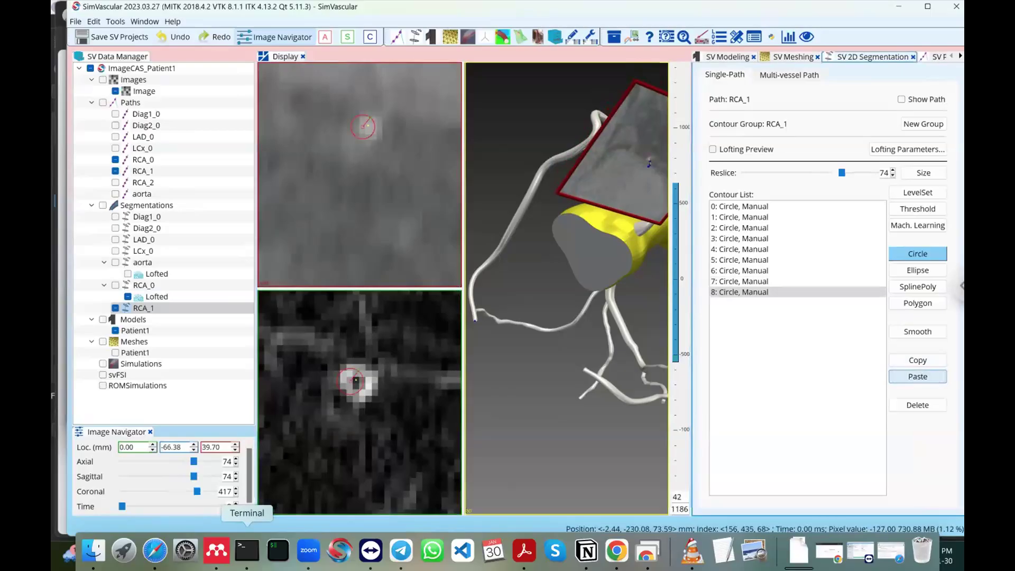
left_click_drag(351, 382, 358, 381)
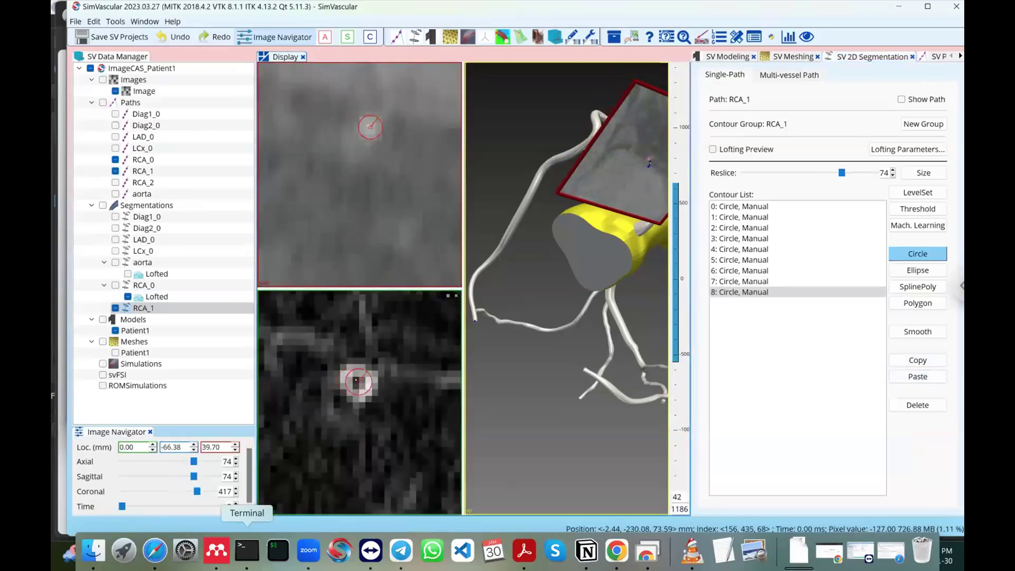
Step: Paste the circle contour at reslice position 94, near the end of RCA_1, and center it on the vessel
scroll(360, 402, "up", 12)
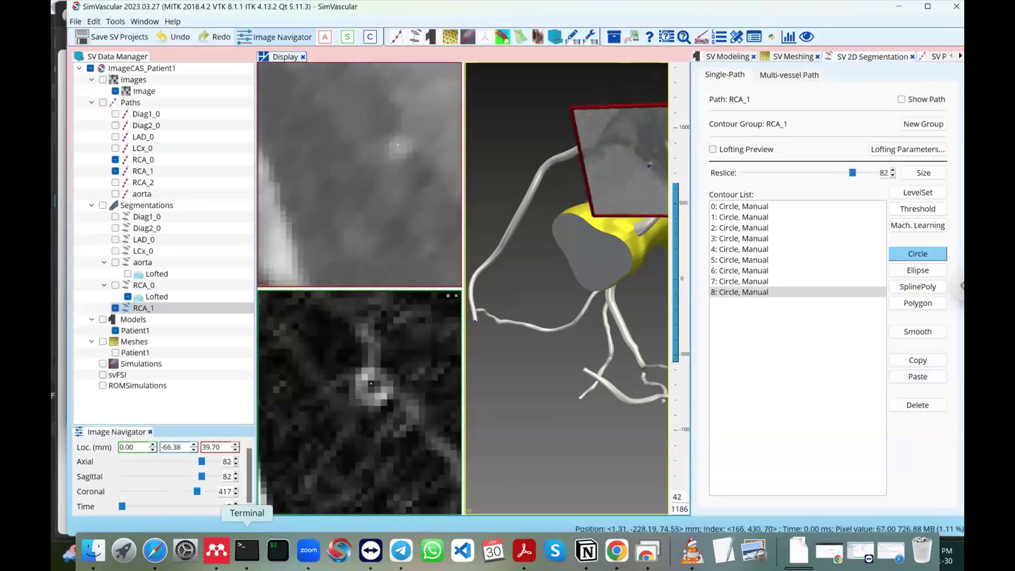
scroll(360, 402, "up", 8)
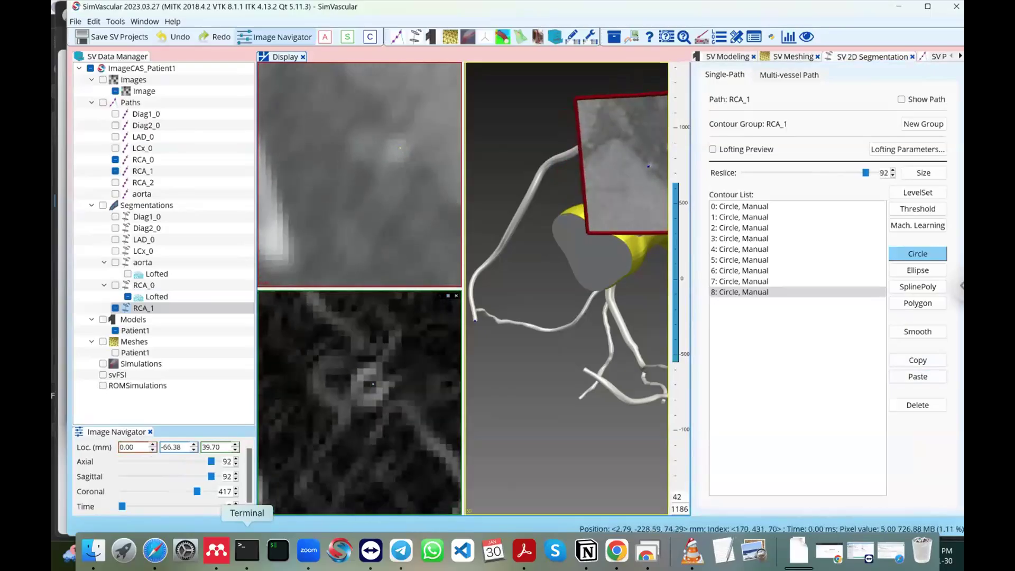
left_click(918, 377)
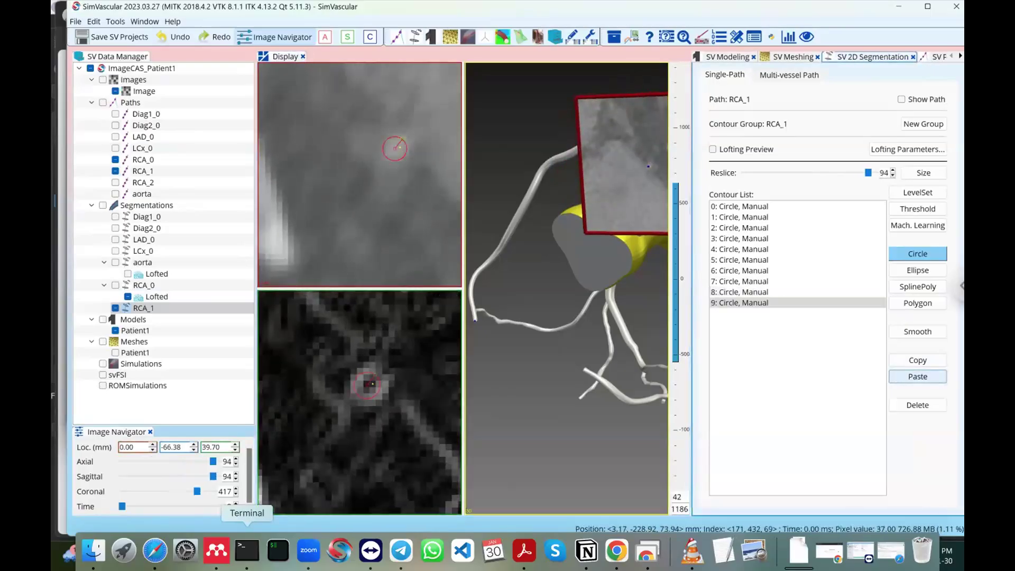
left_click(368, 386)
left_click_drag(367, 386, 370, 384)
Step: Save the project and enable the lofting preview to inspect the RCA_1 branch where it joins RCA_0
key("ctrl+s")
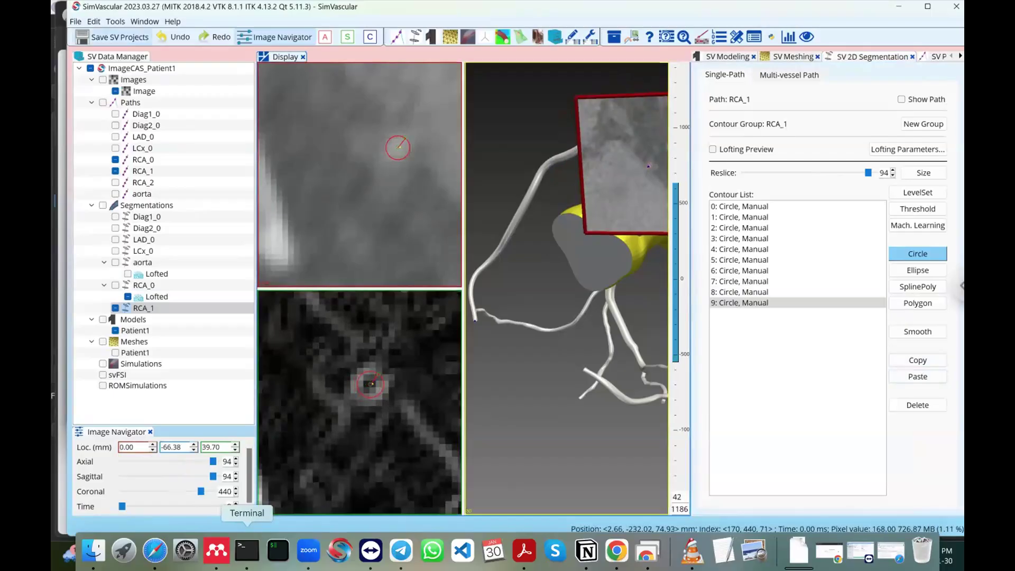
left_click(713, 149)
left_click_drag(540, 370, 582, 142)
scroll(541, 210, "up", 5)
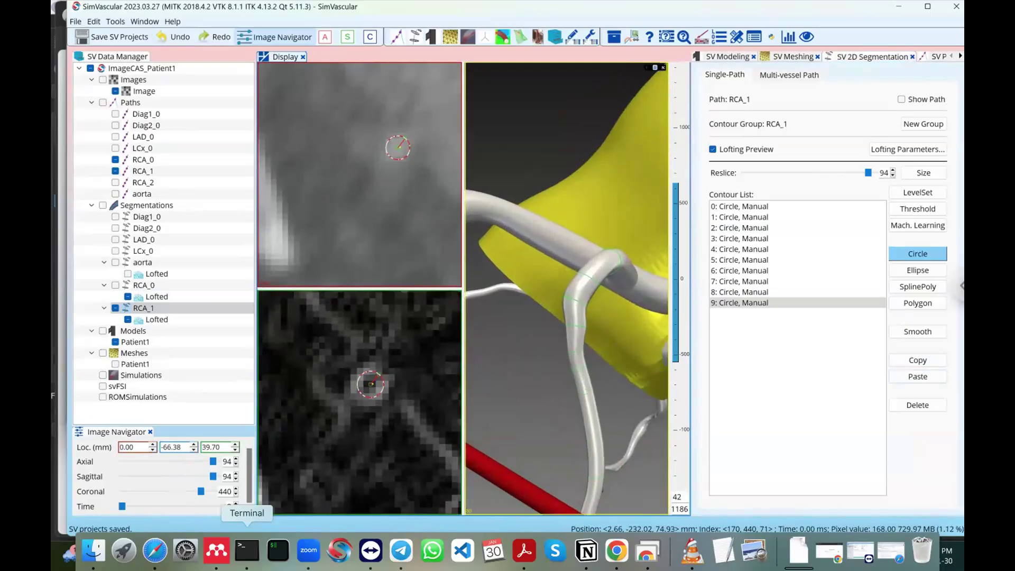
scroll(567, 288, "down", 5)
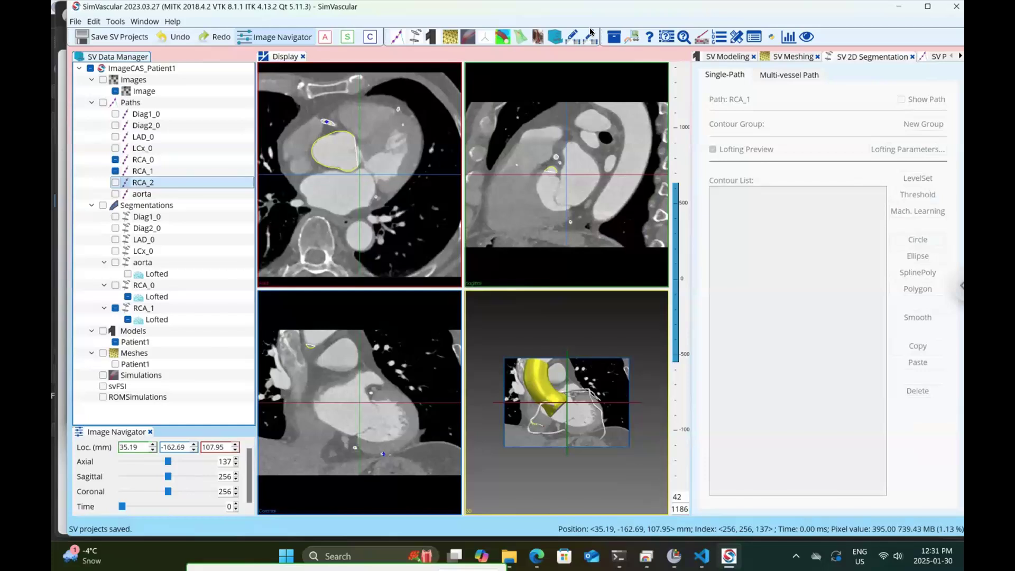
Step: Show only the RCA_2 path, hiding RCA_0 and RCA_1, and inspect it in an enlarged 3D view
left_click(115, 171)
left_click(115, 160)
left_click(655, 296)
scroll(462, 289, "up", 3)
mouse_move(463, 289)
left_mouse_down()
mouse_move(481, 185)
mouse_move(471, 137)
mouse_move(434, 153)
mouse_move(476, 190)
mouse_move(450, 153)
mouse_move(460, 143)
mouse_move(481, 174)
mouse_move(471, 227)
mouse_move(444, 262)
left_mouse_up()
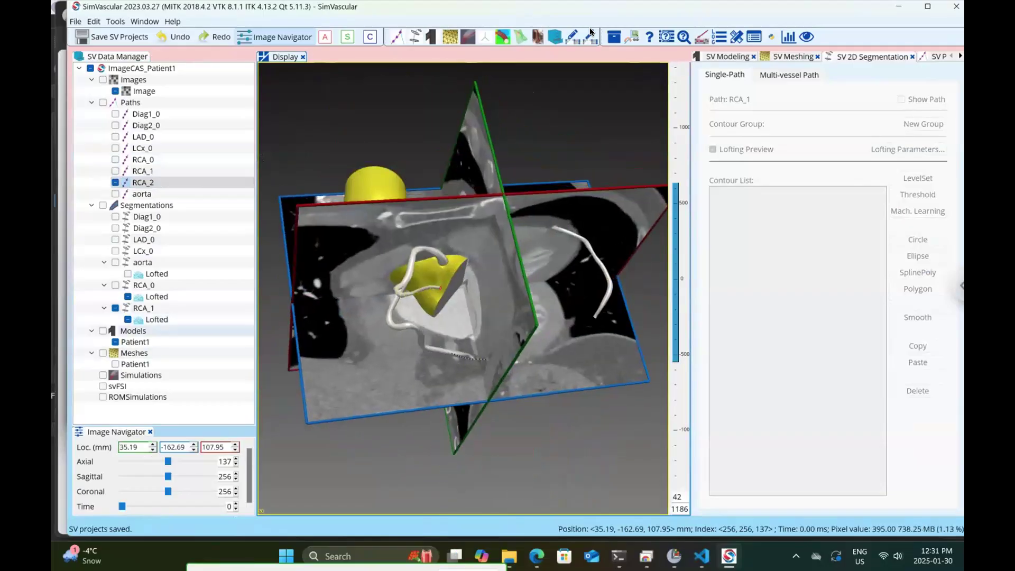
Step: Create a contour group for path RCA_2 under Segmentations and hide the RCA_1 contours
right_click(150, 205)
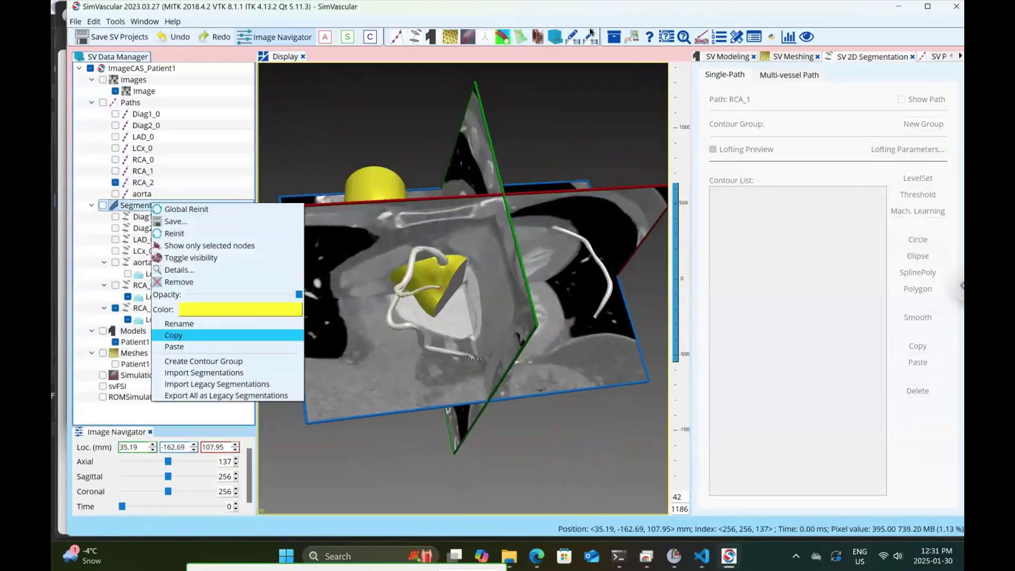
left_click(204, 361)
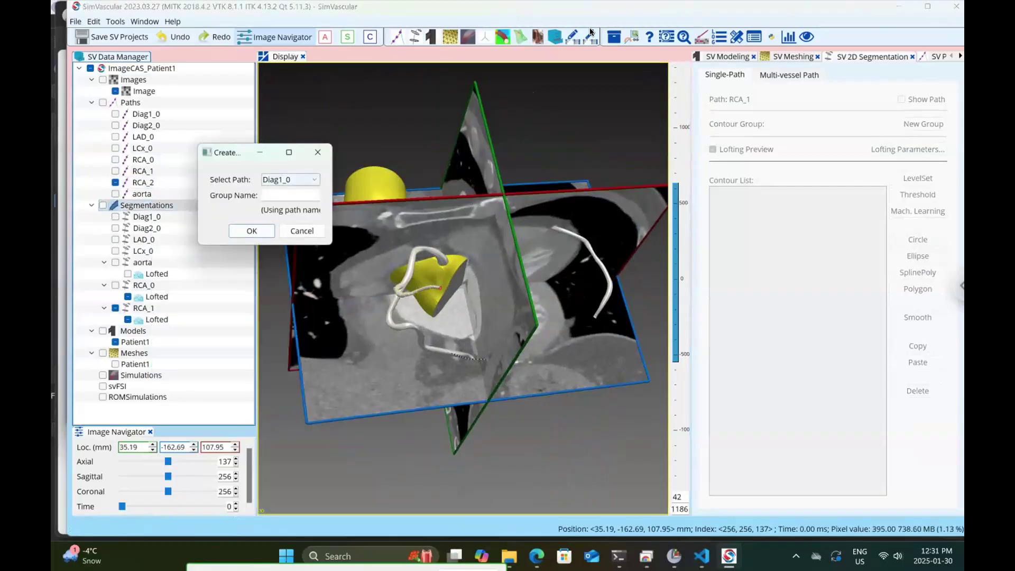
left_click(290, 180)
left_click(273, 251)
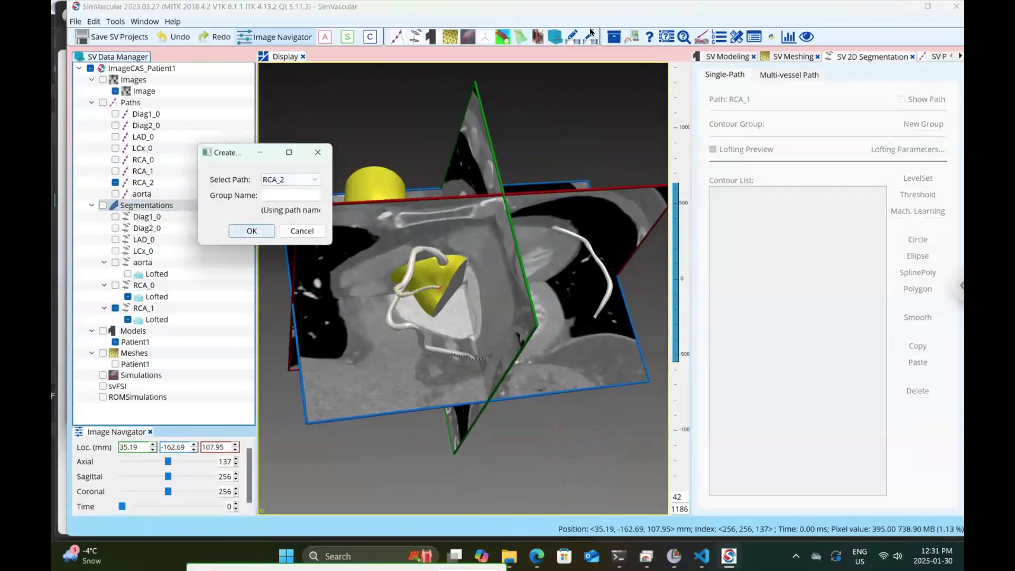
left_click(252, 230)
left_click(115, 308)
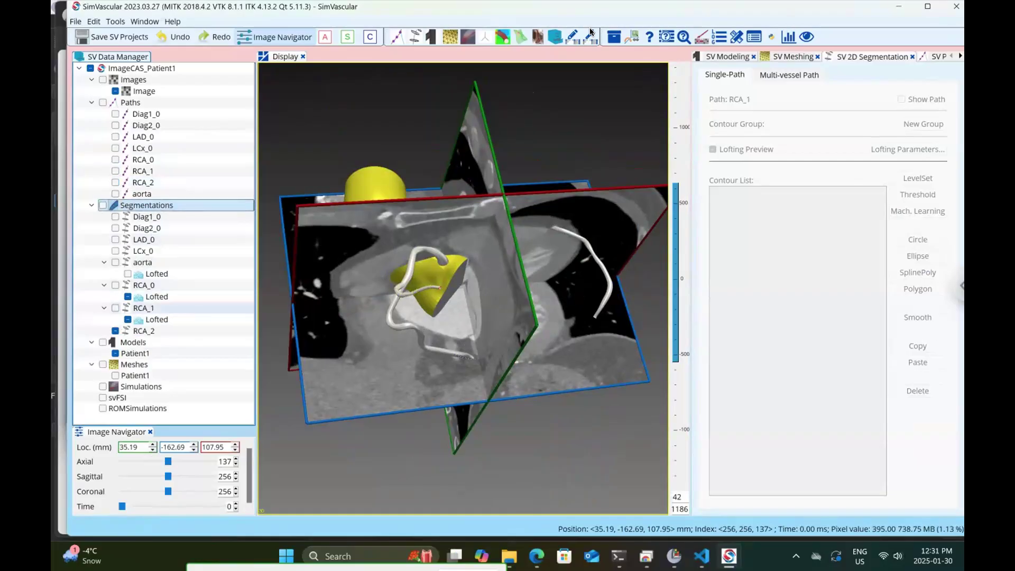
Step: Open the RCA_2 contour group, paste the circle contour at reslice position 0, and center and enlarge it within the vessel
left_click(144, 331)
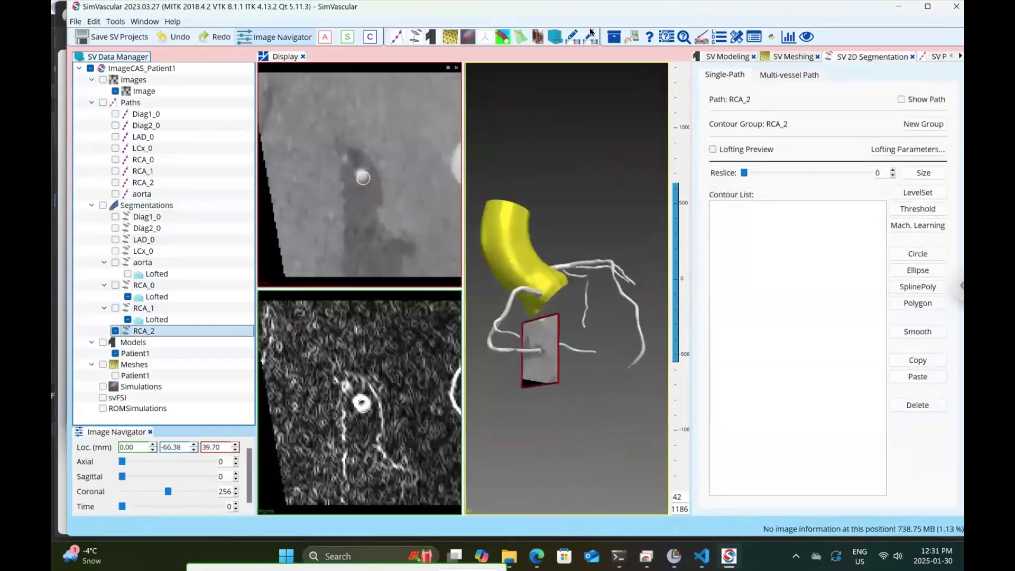
scroll(360, 177, "down", 4)
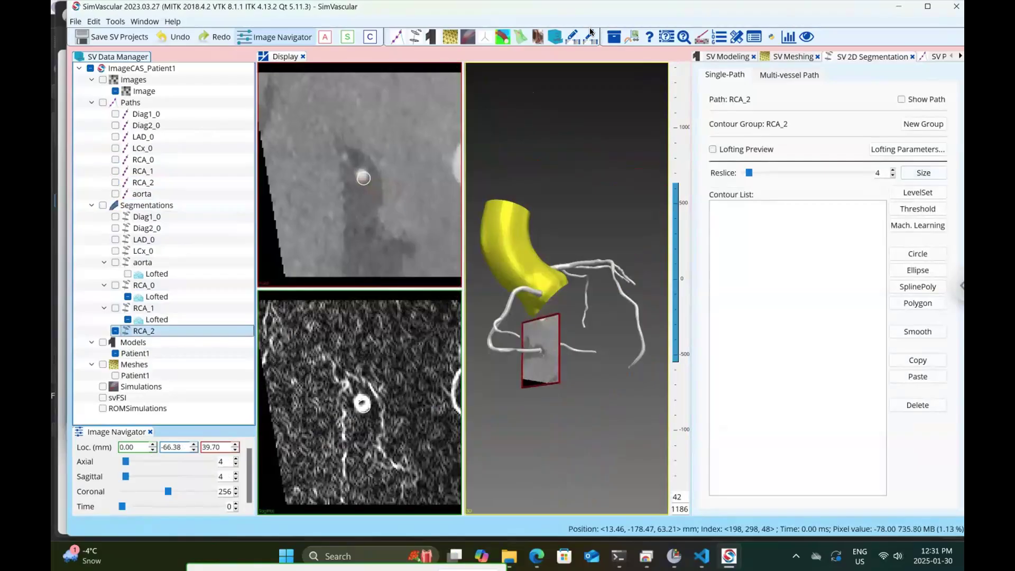
left_click_drag(750, 173, 744, 173)
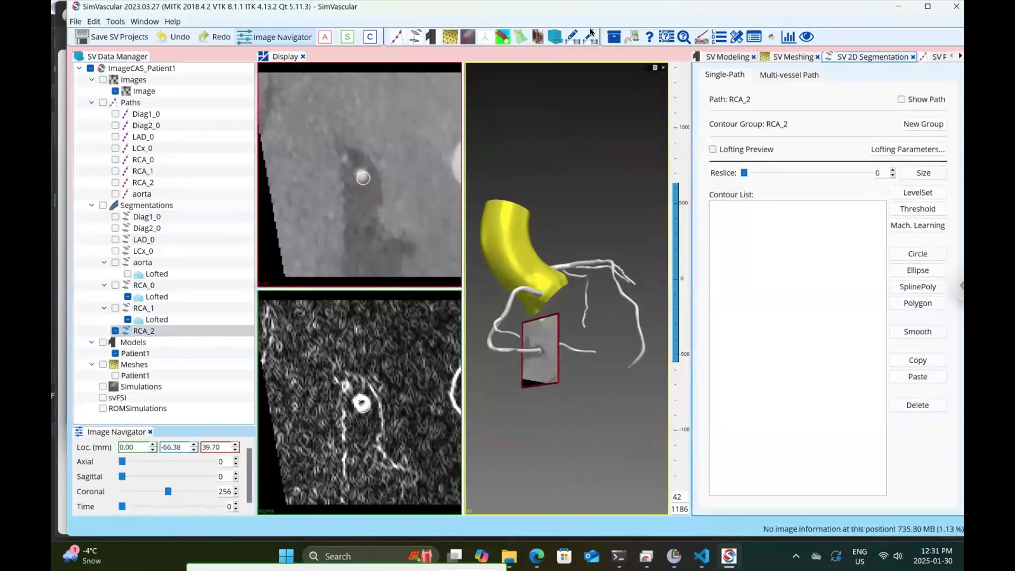
scroll(360, 177, "down", 3)
mouse_move(747, 173)
left_mouse_down()
mouse_move(760, 173)
mouse_move(744, 173)
left_mouse_up()
right_click_drag(358, 439, 358, 413)
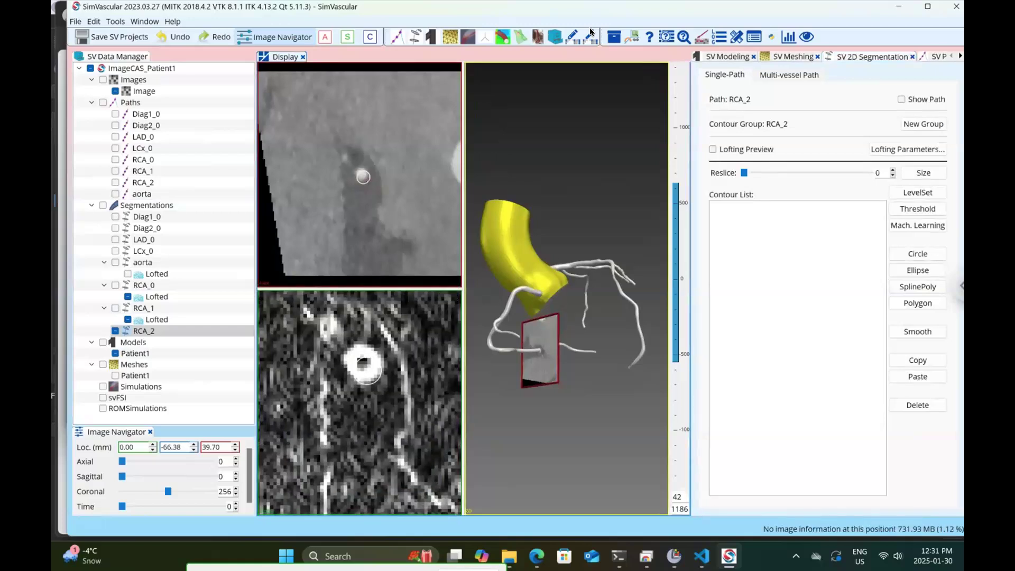
left_click(919, 376)
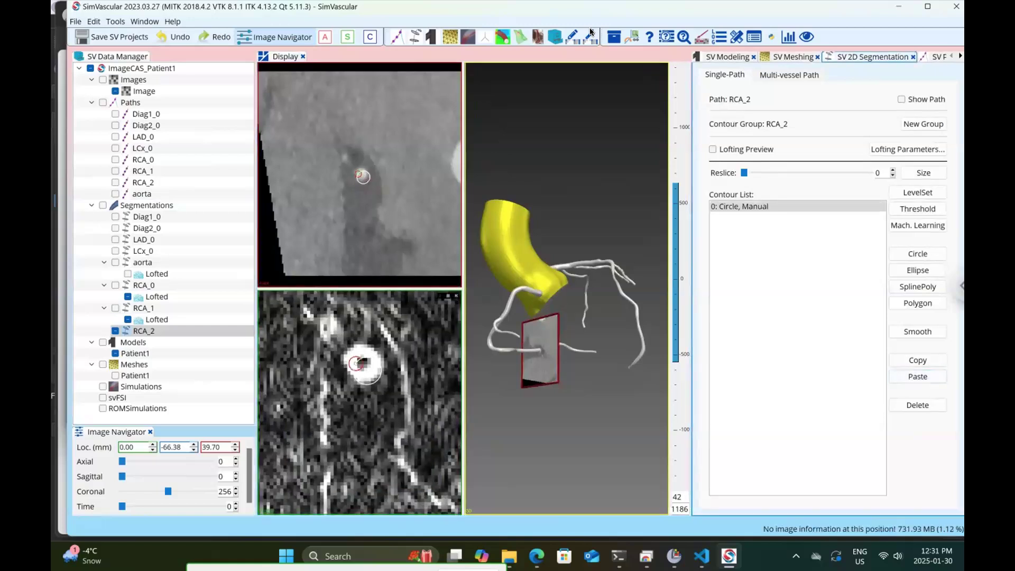
left_click_drag(355, 363, 366, 370)
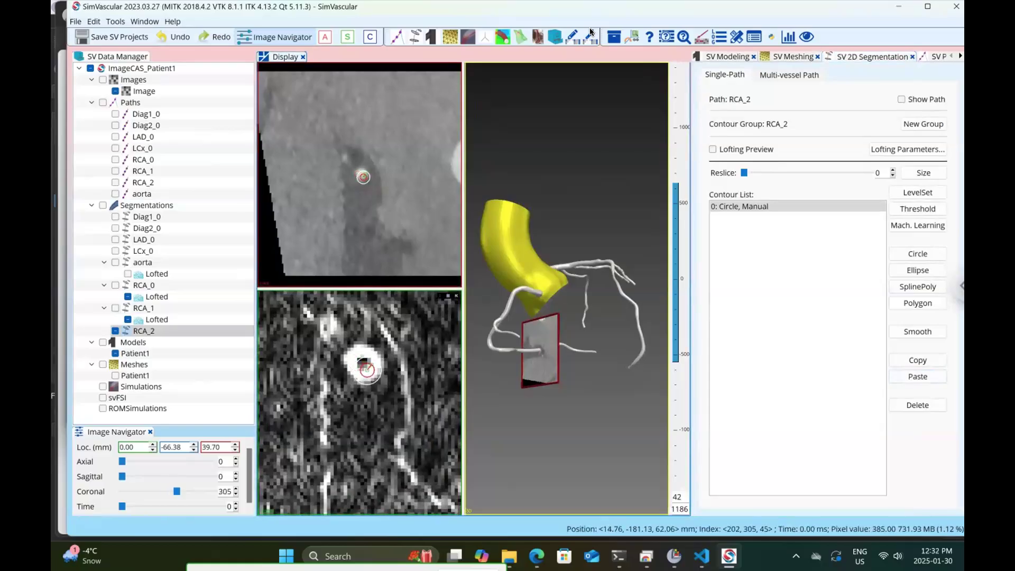
left_click_drag(371, 362, 373, 362)
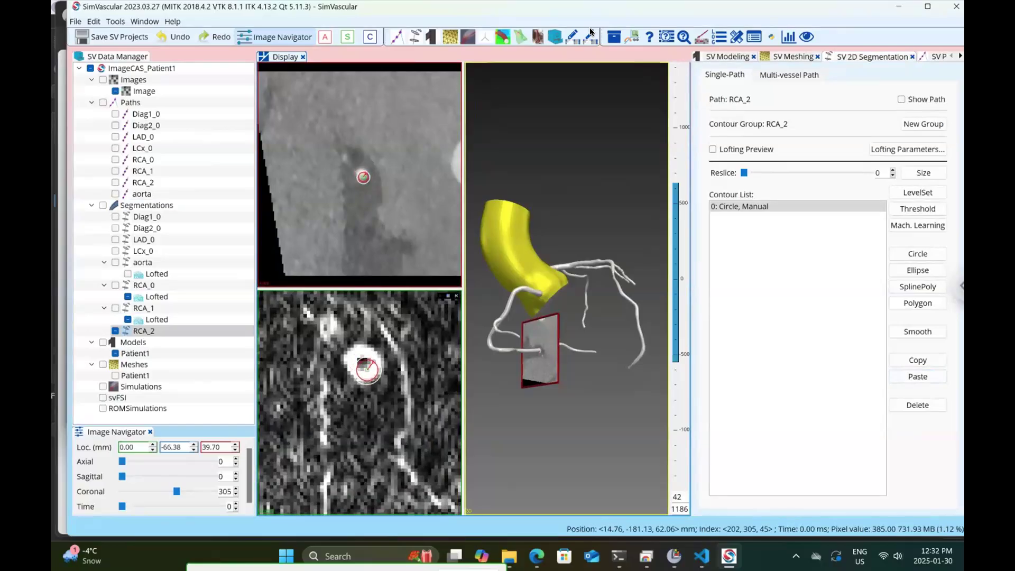
Step: Paste the circle contour at reslice position 31 of RCA_2 and move it onto the small branch vessel
scroll(373, 362, "down", 15)
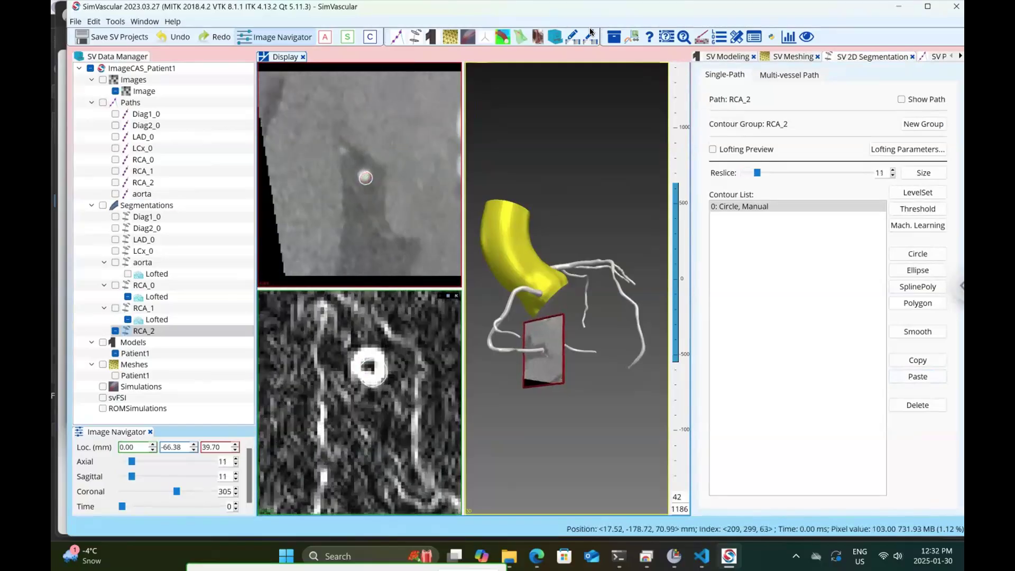
scroll(373, 362, "down", 12)
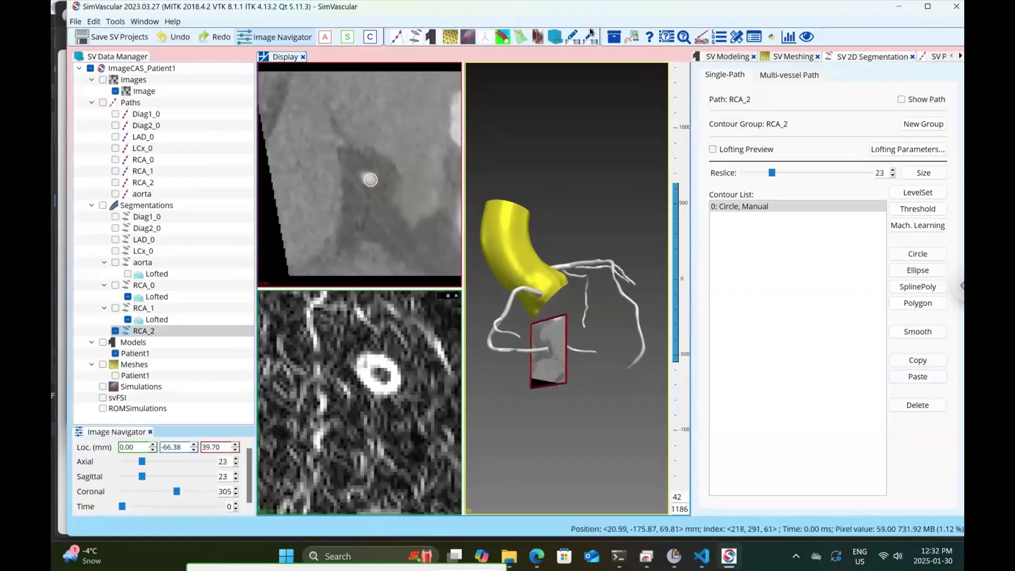
scroll(374, 363, "down", 4)
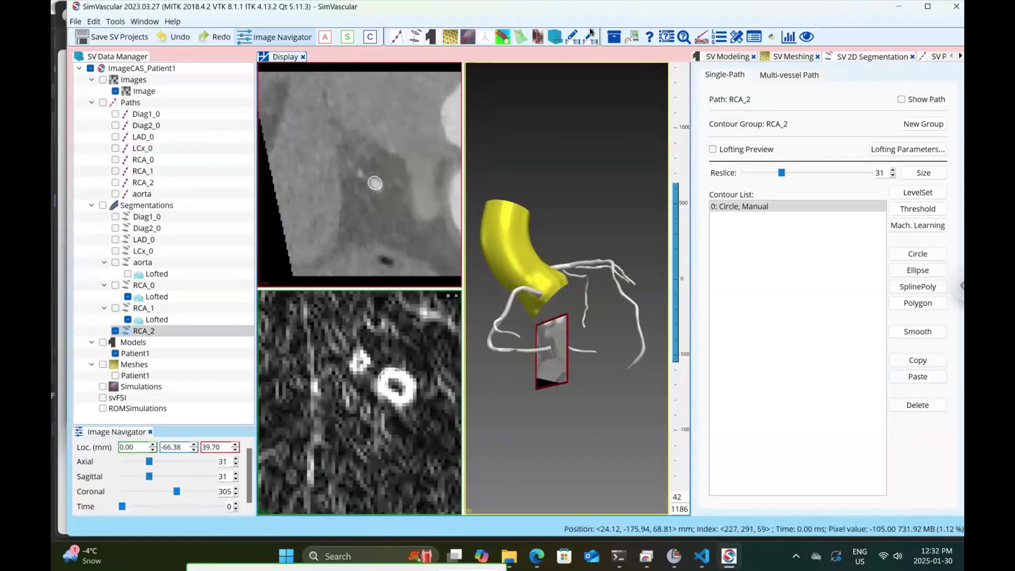
right_click_drag(350, 162, 349, 122)
right_click_drag(334, 312, 334, 297)
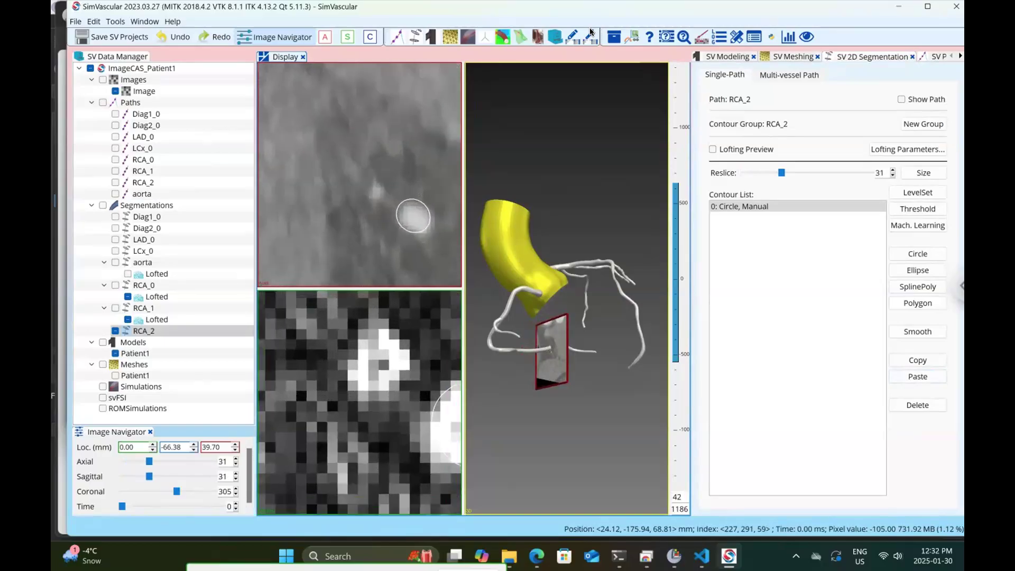
left_click(918, 376)
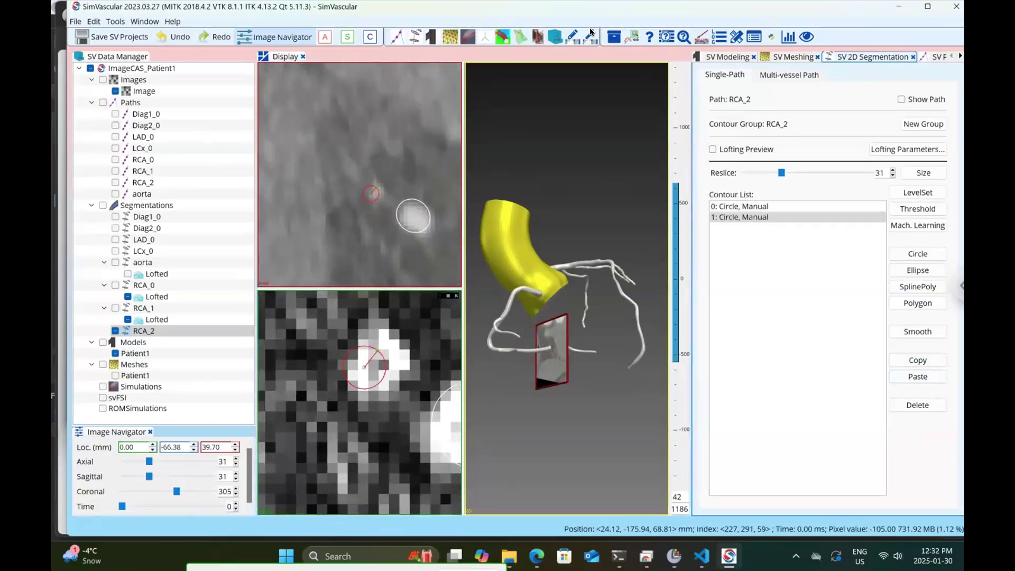
left_click_drag(365, 368, 382, 362)
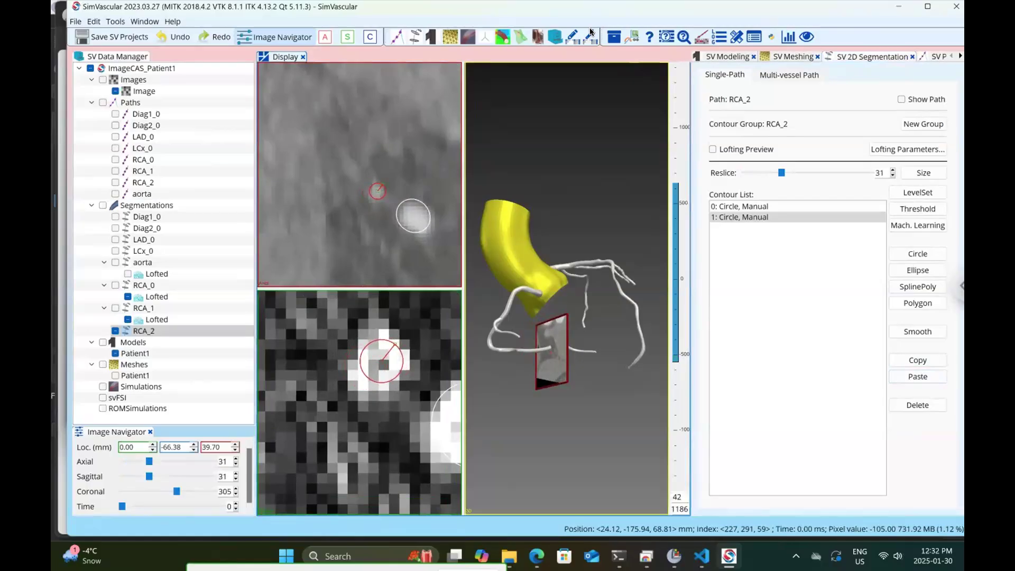
Step: Paste the circle contour at reslice position 42 of RCA_2 and shift it onto the branch vessel
scroll(359, 402, "down", 3)
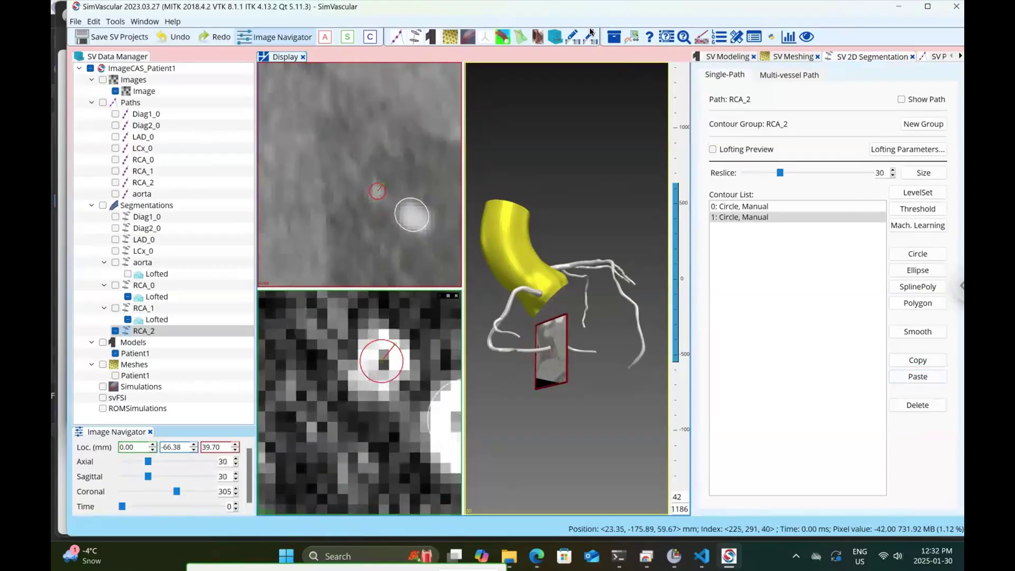
scroll(360, 402, "down", 3)
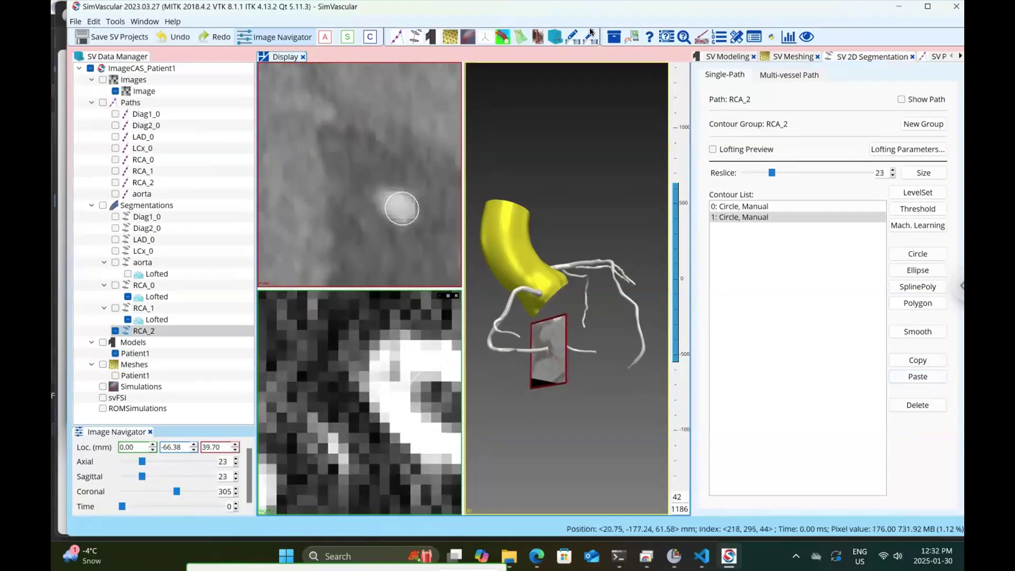
scroll(360, 402, "up", 13)
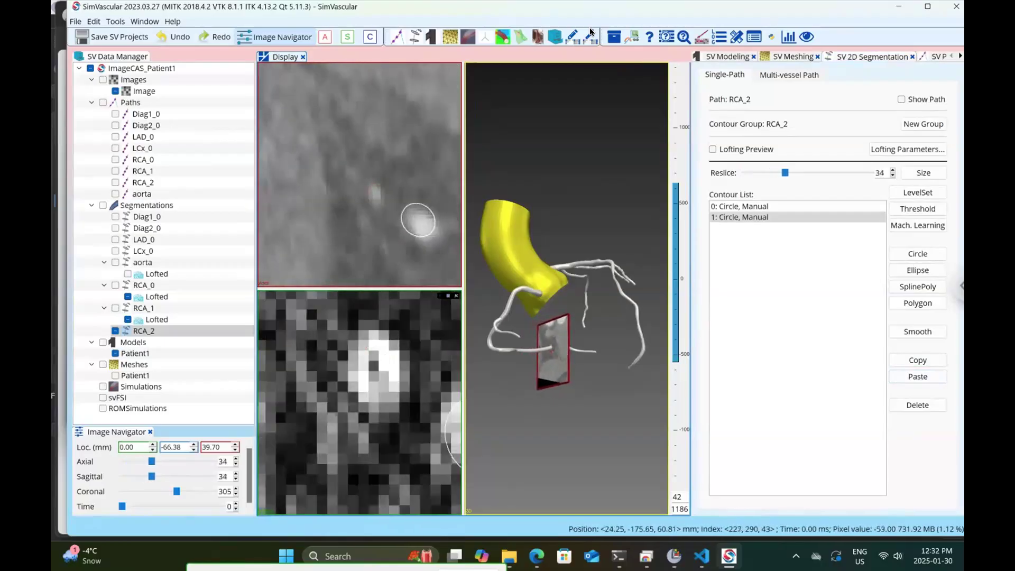
scroll(360, 402, "up", 4)
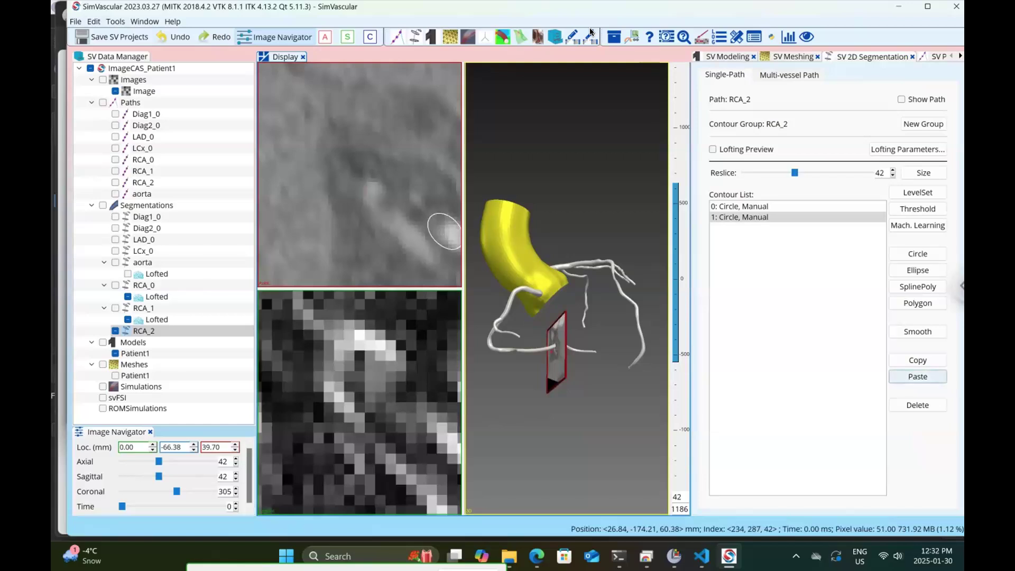
left_click(918, 376)
left_click_drag(361, 369, 376, 341)
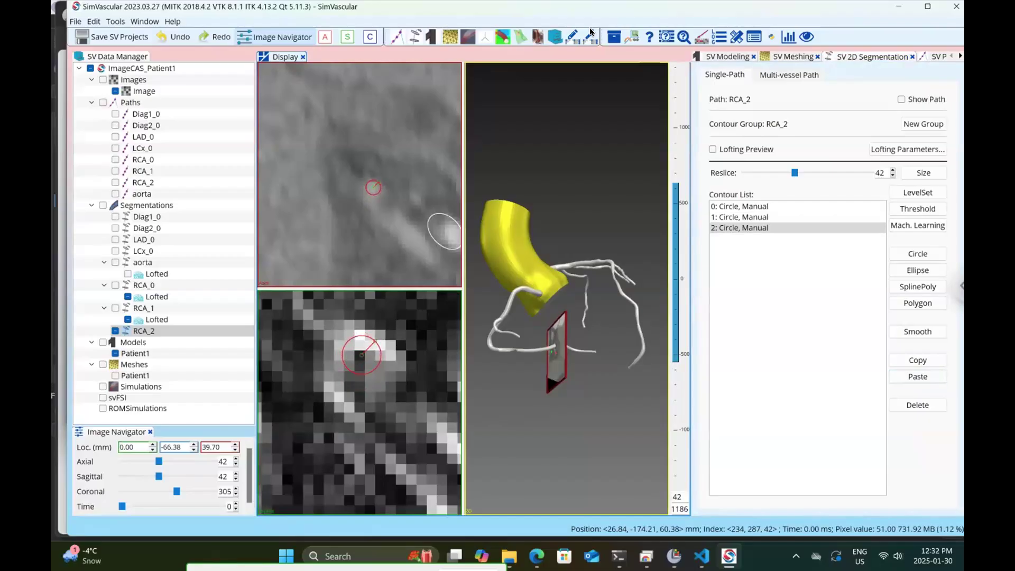
Step: Show the RCA_2 path, then paste the circle contour at reslice position 65 of RCA_2 and adjust its position
scroll(360, 401, "down", 11)
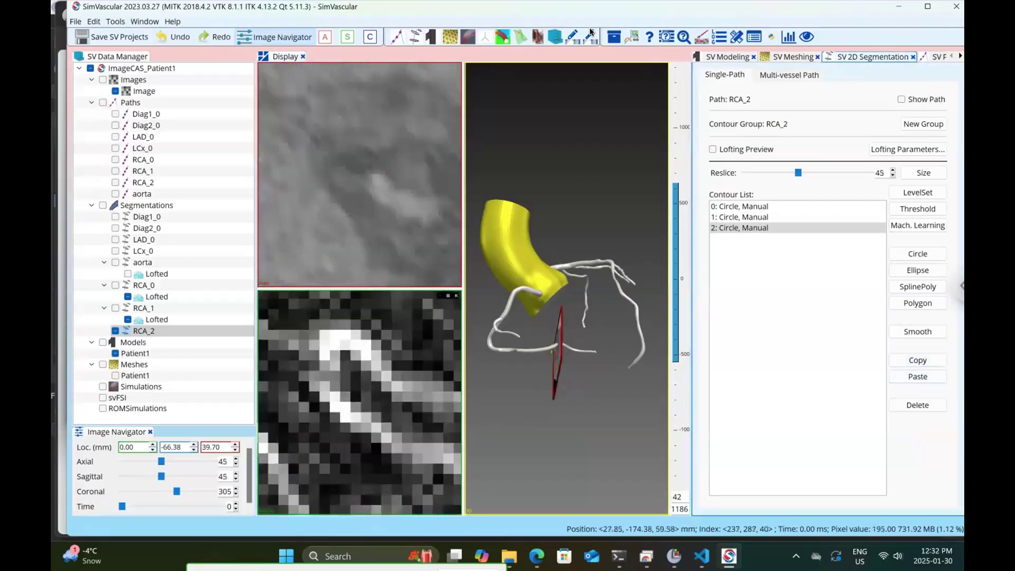
scroll(359, 402, "down", 9)
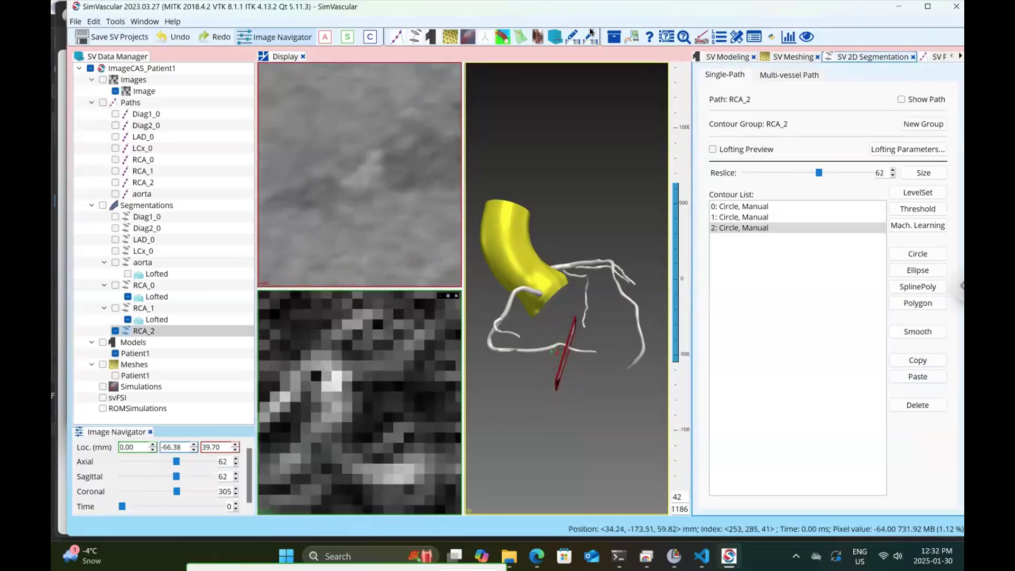
scroll(359, 402, "down", 3)
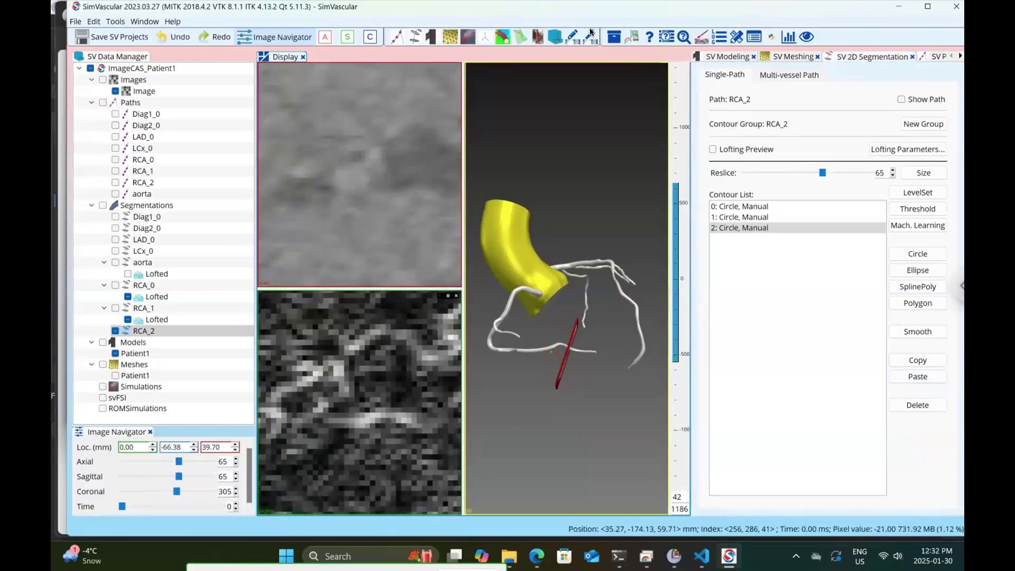
right_click_drag(315, 215, 311, 185)
left_click(115, 183)
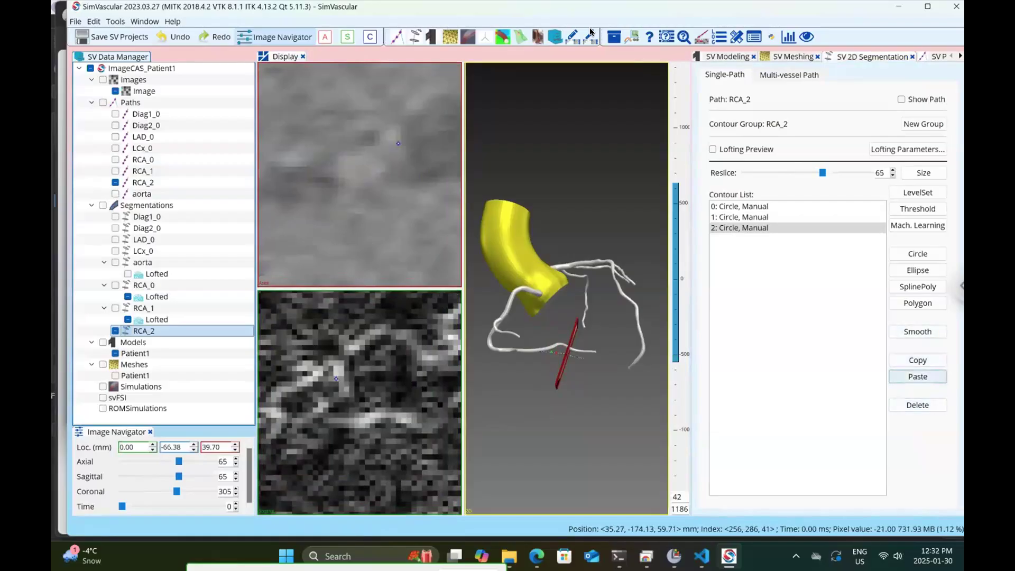
left_click(919, 377)
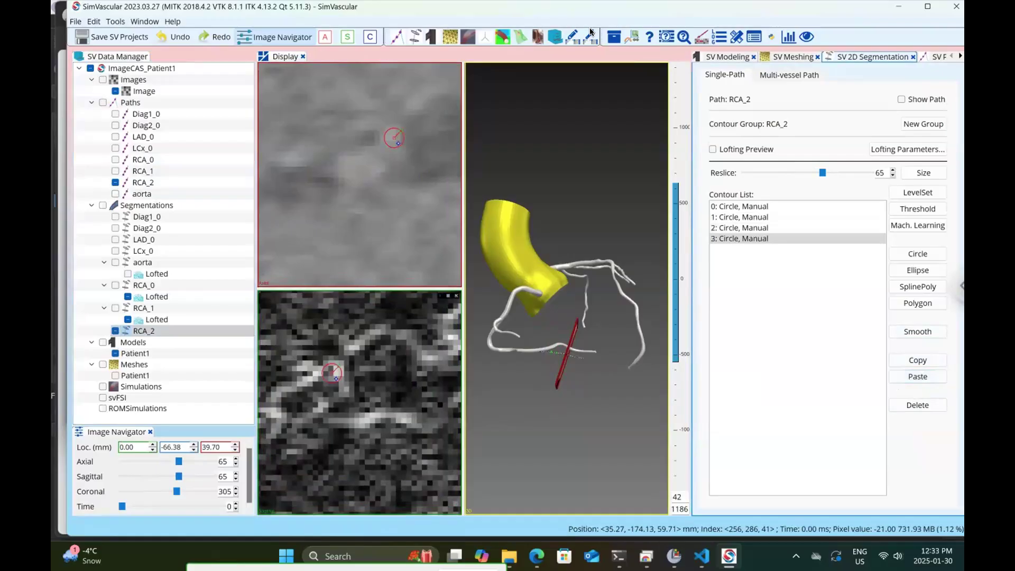
left_click_drag(401, 143, 395, 138)
Step: Paste the circle contour at reslice position 105, the end of RCA_2, and center it on the path point
scroll(395, 137, "down", 11)
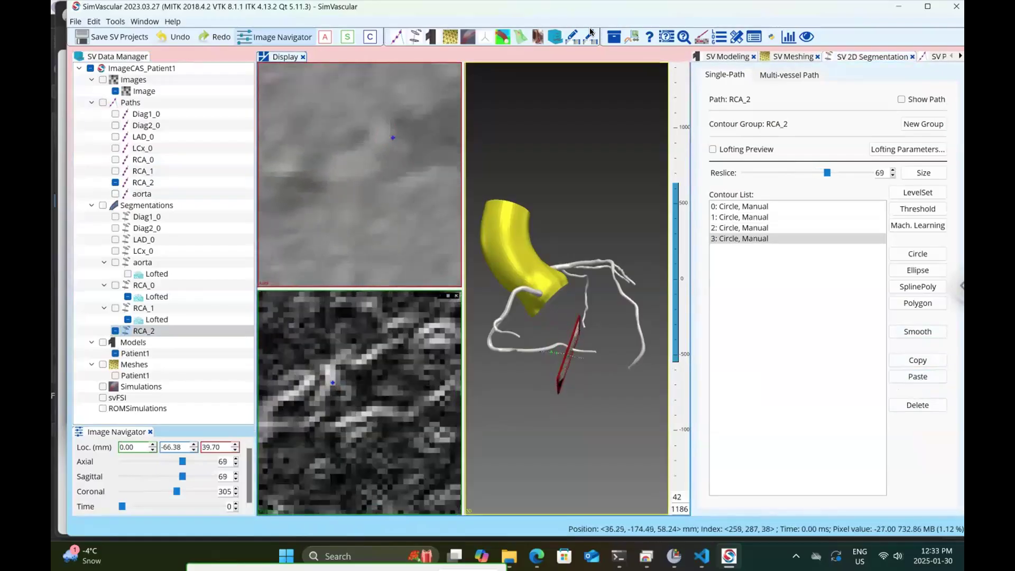
scroll(395, 138, "down", 12)
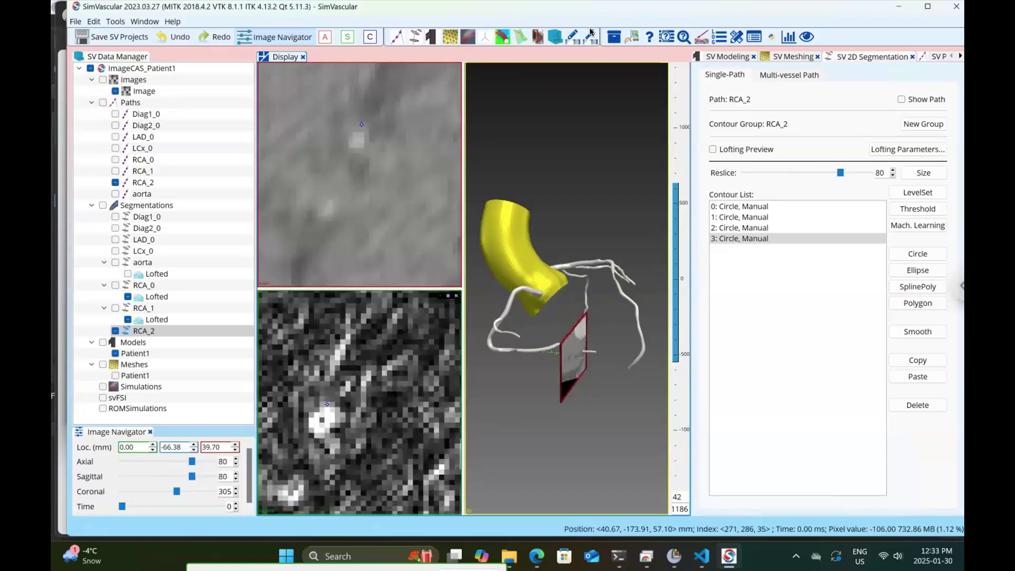
scroll(395, 137, "down", 8)
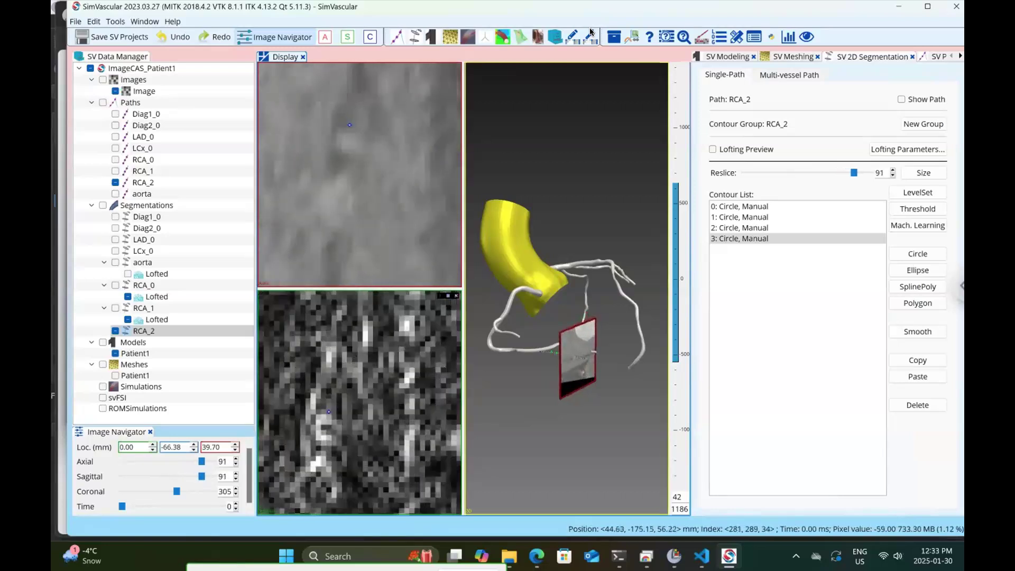
scroll(395, 138, "down", 3)
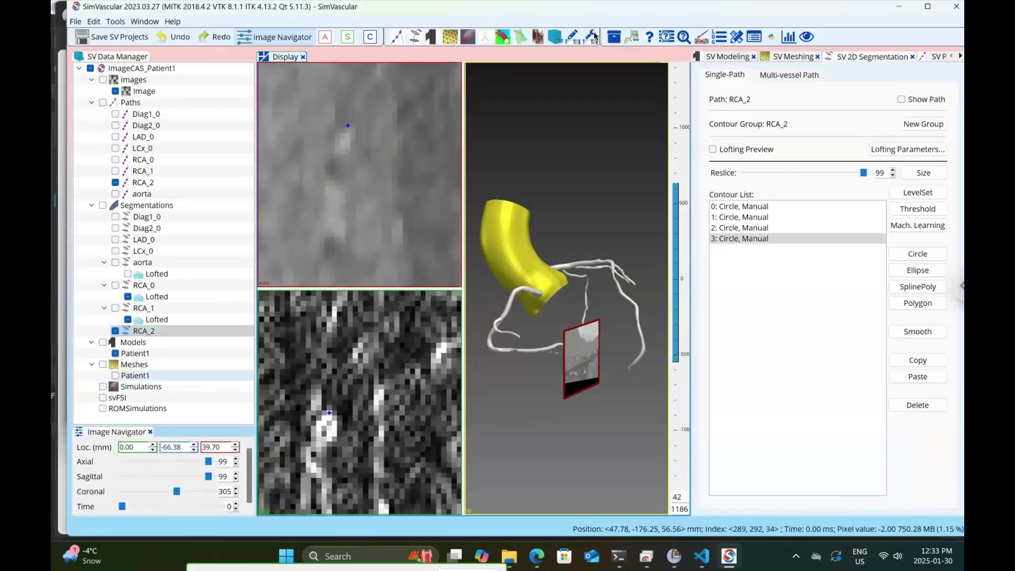
scroll(359, 403, "down", 6)
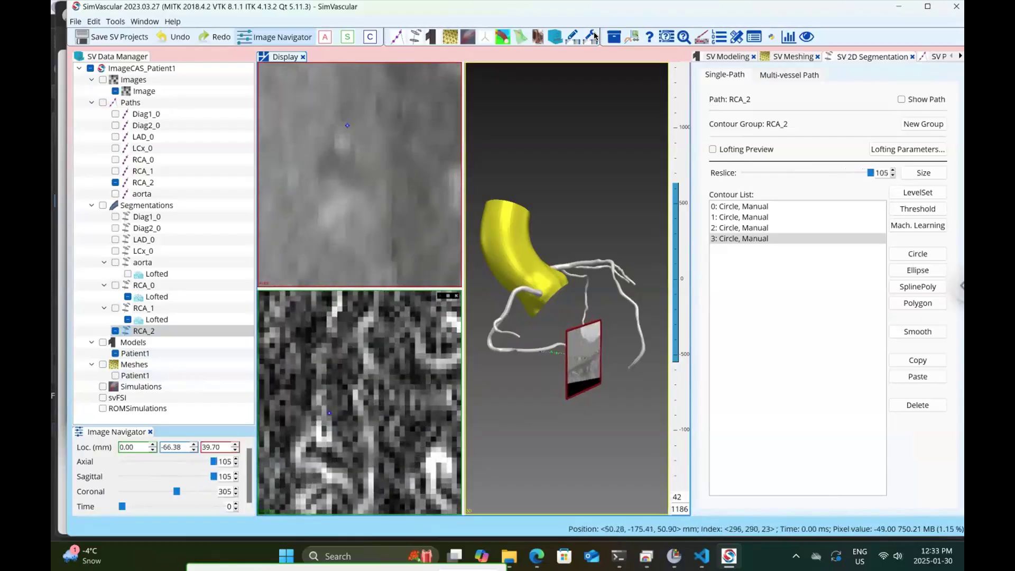
left_click_drag(550, 317, 588, 275)
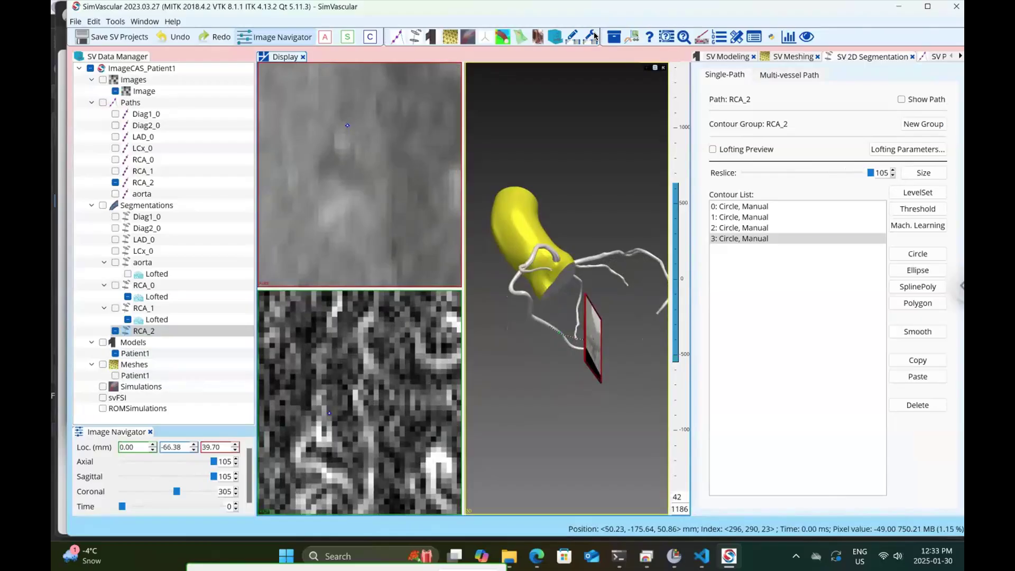
left_click(918, 376)
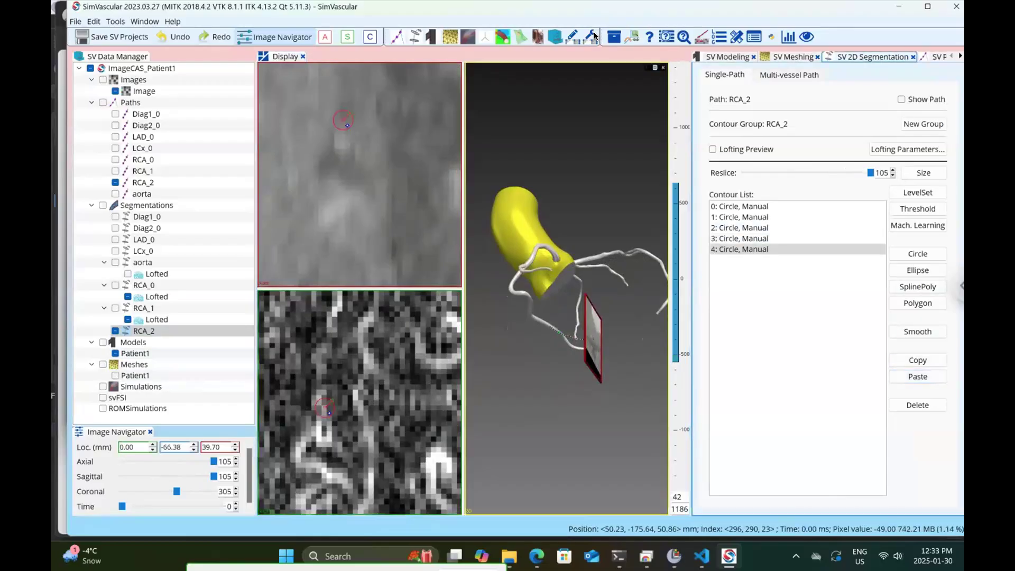
left_click(344, 120)
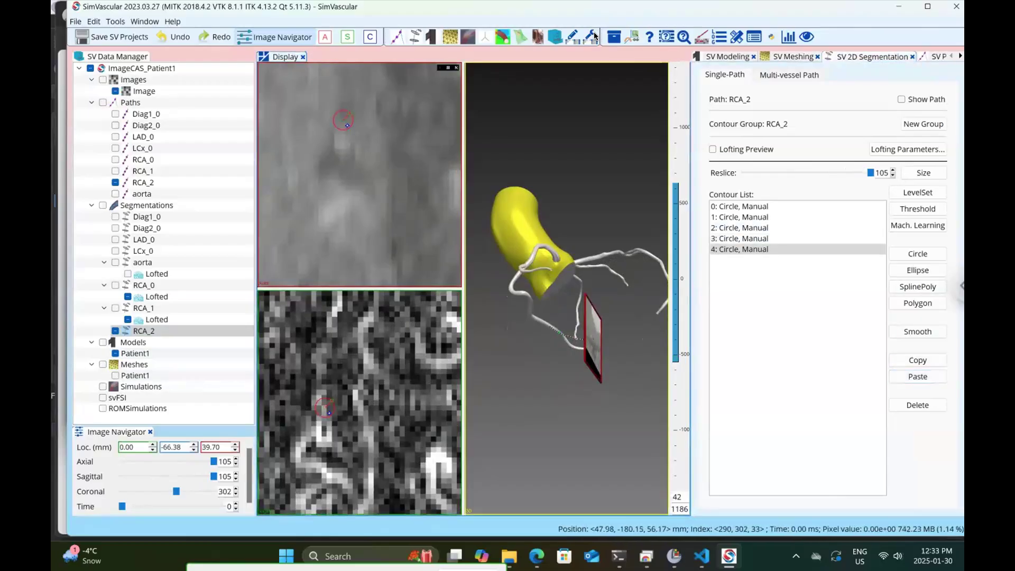
left_click_drag(348, 125, 349, 126)
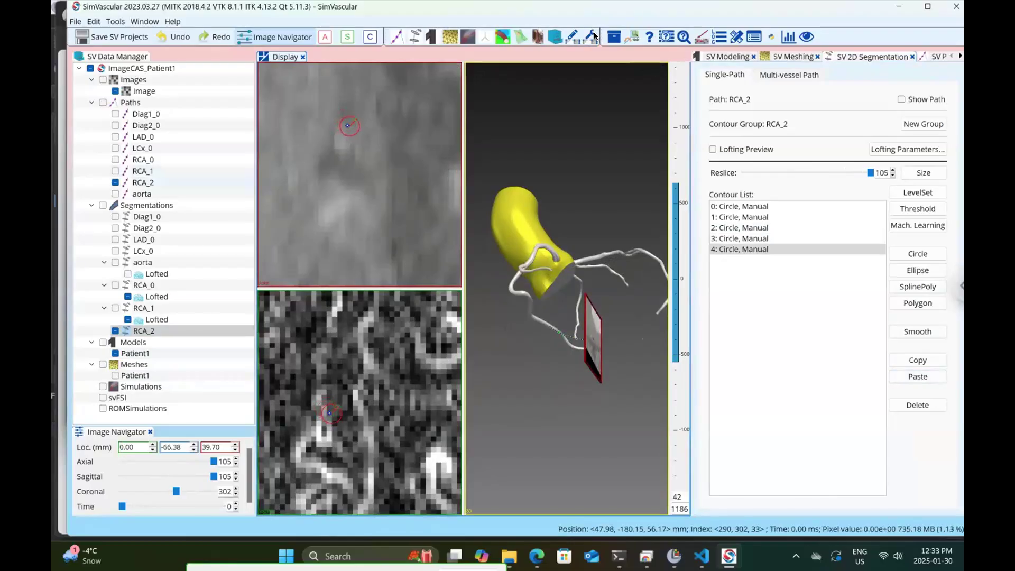
Step: Hide the RCA_2 path and the lofted surface of RCA_1
left_click(144, 331)
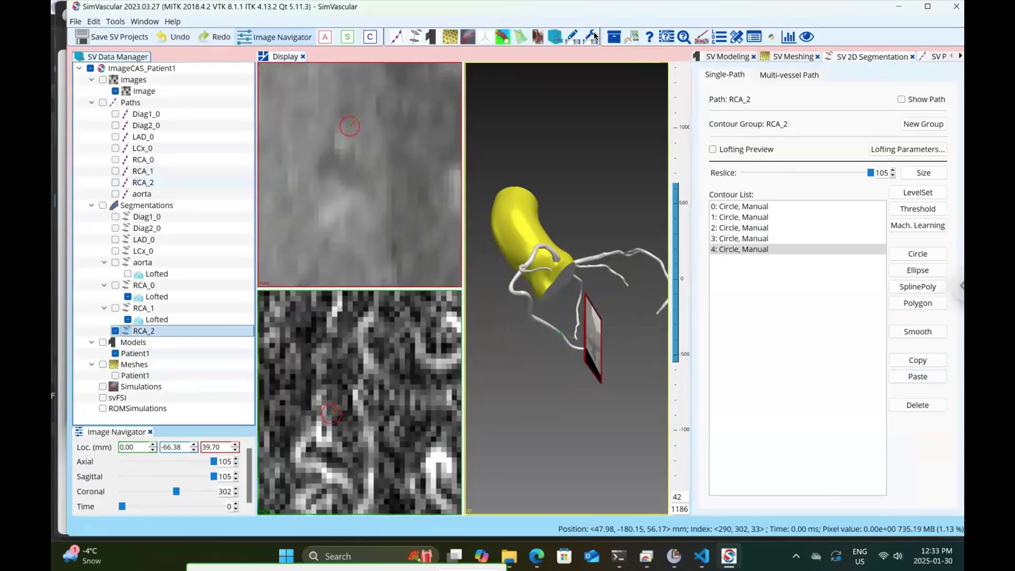
mouse_move(593, 338)
left_mouse_down()
mouse_move(534, 312)
mouse_move(529, 354)
left_mouse_up()
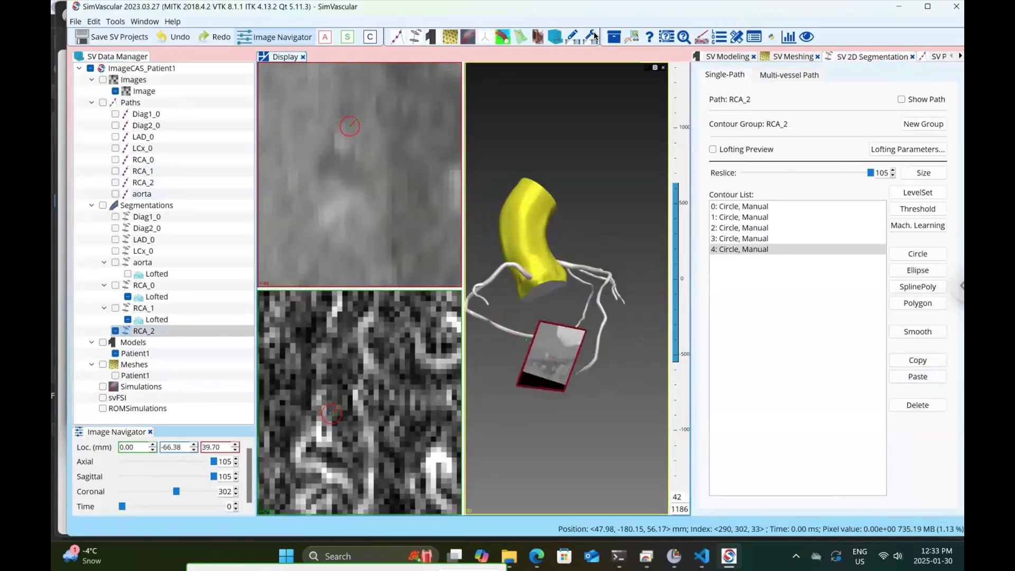
left_click(127, 320)
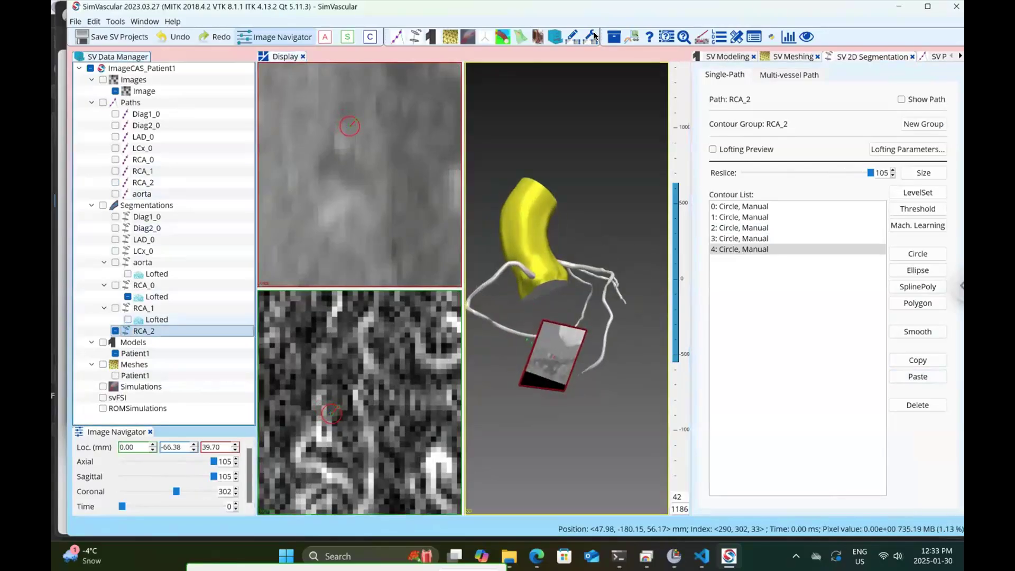
Step: Open the RCA_0, RCA_1 and RCA_2 contour groups in turn and examine how the RCA_2 contours run in the 3D view
left_click(156, 297)
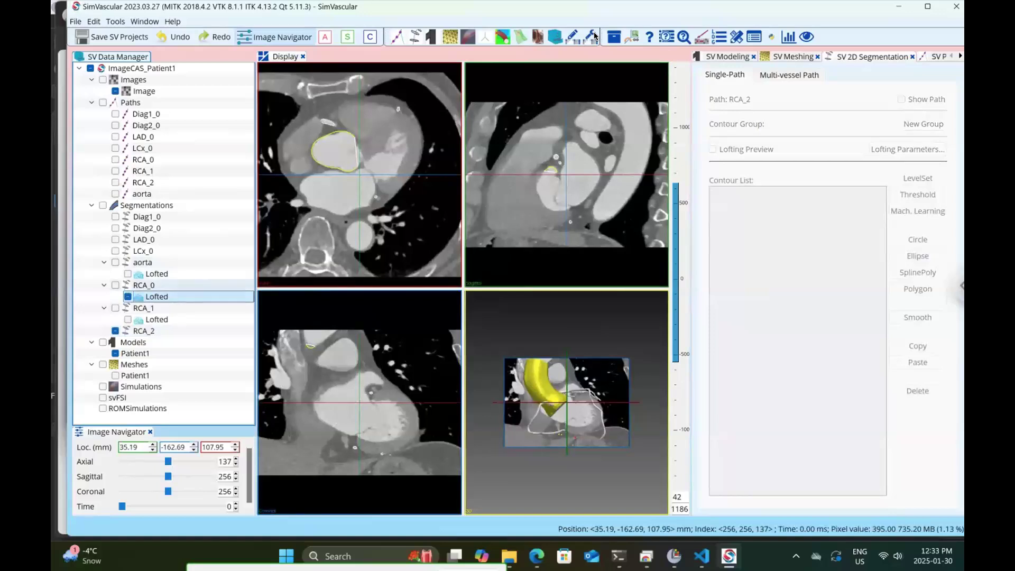
left_click(144, 285)
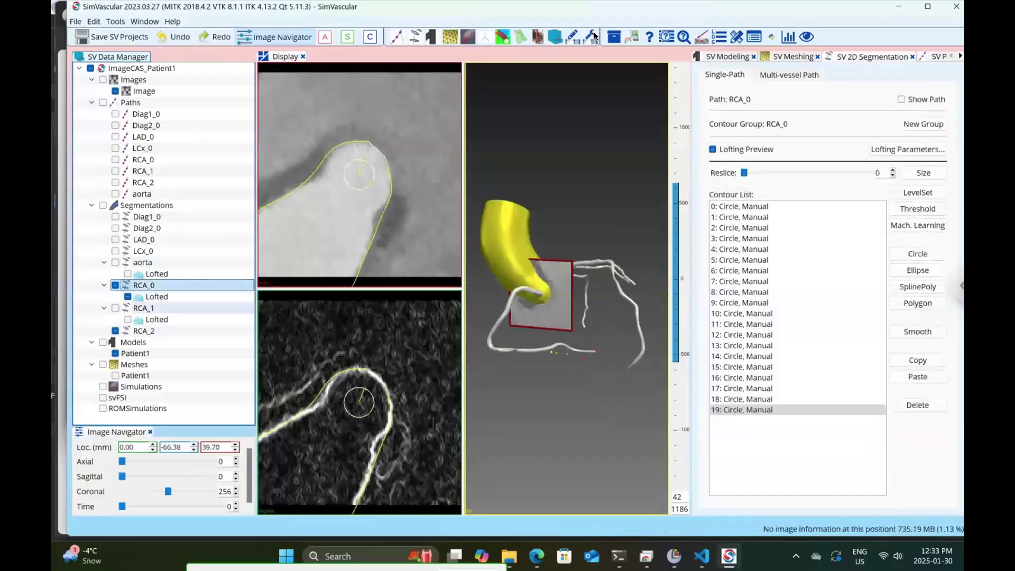
left_click(144, 308)
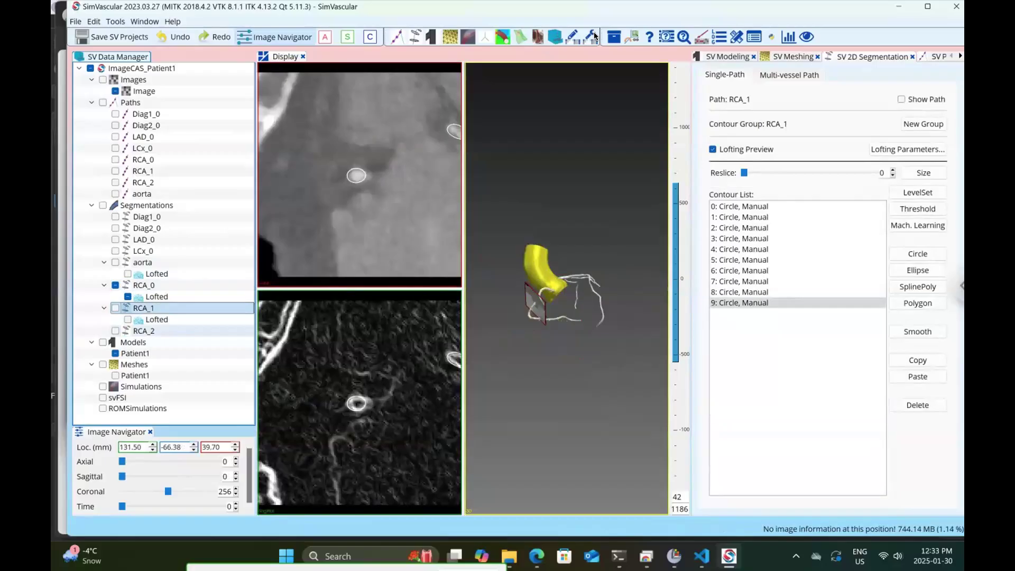
left_click(144, 331)
left_click(115, 332)
scroll(567, 288, "up", 5)
mouse_move(567, 349)
left_mouse_down()
mouse_move(571, 264)
mouse_move(556, 196)
left_mouse_up()
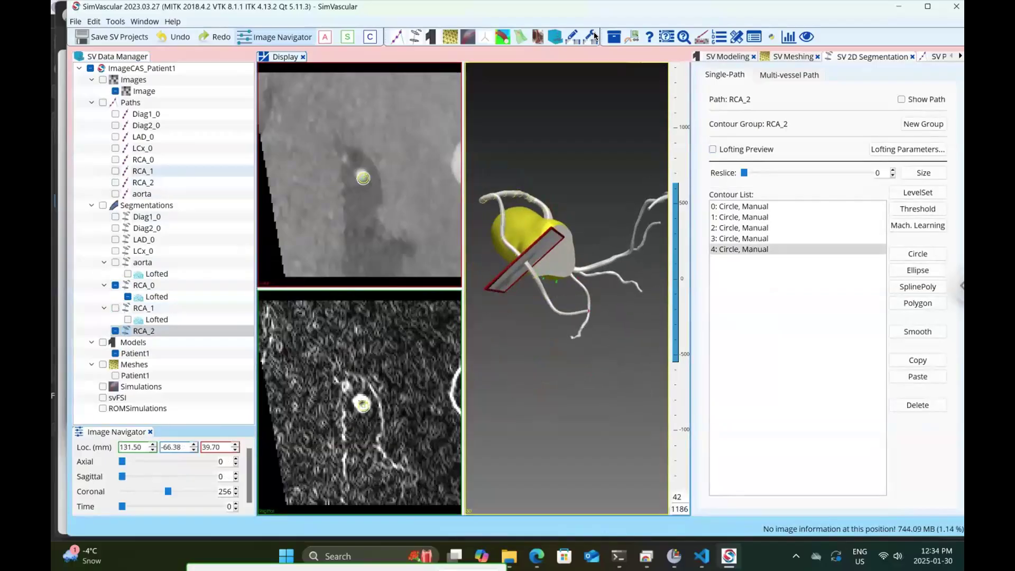
Step: Show the RCA_2 and RCA_1 paths, hide the RCA_2 contours and open RCA_1 in path planning
left_click(116, 182)
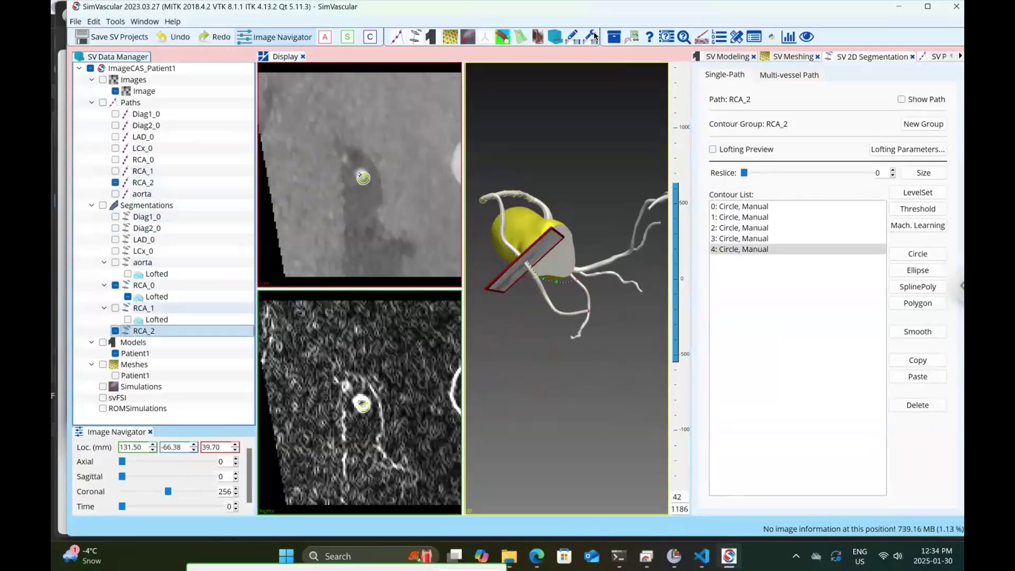
left_click(115, 331)
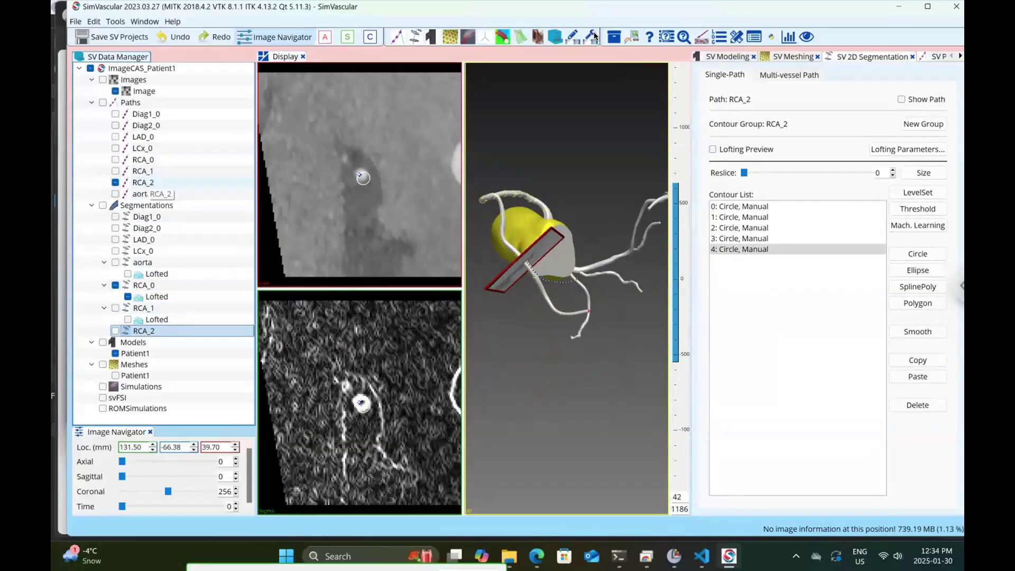
left_click(144, 149)
left_click(144, 172)
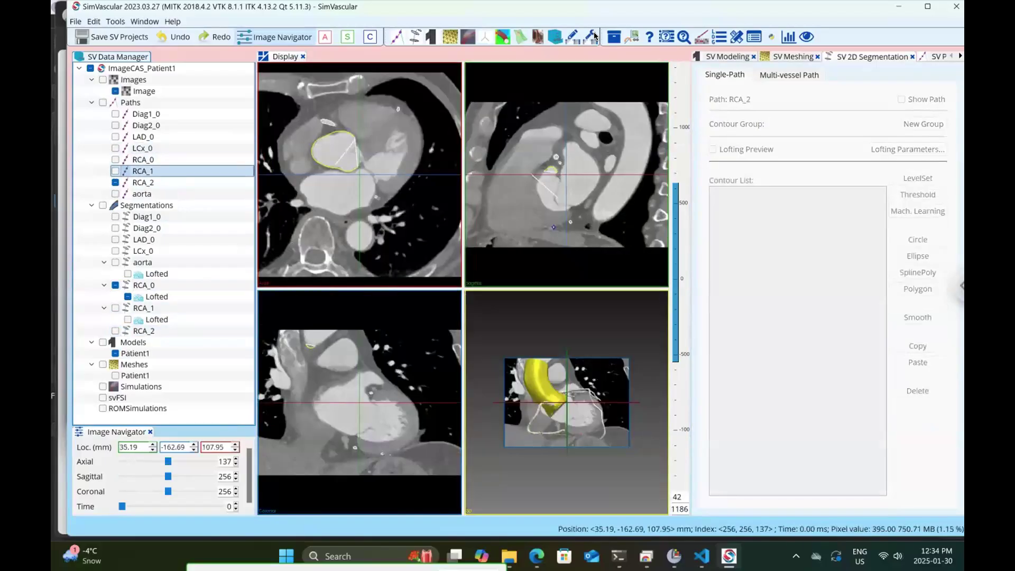
left_click(594, 37)
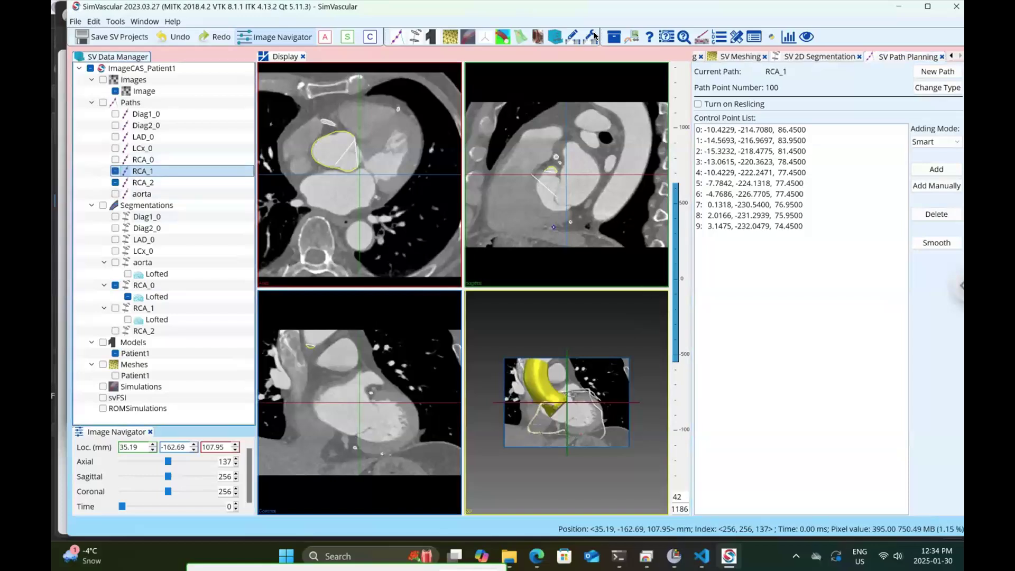
Step: Rename the path Diag1_0 as L_Diag1_0
left_click(145, 114)
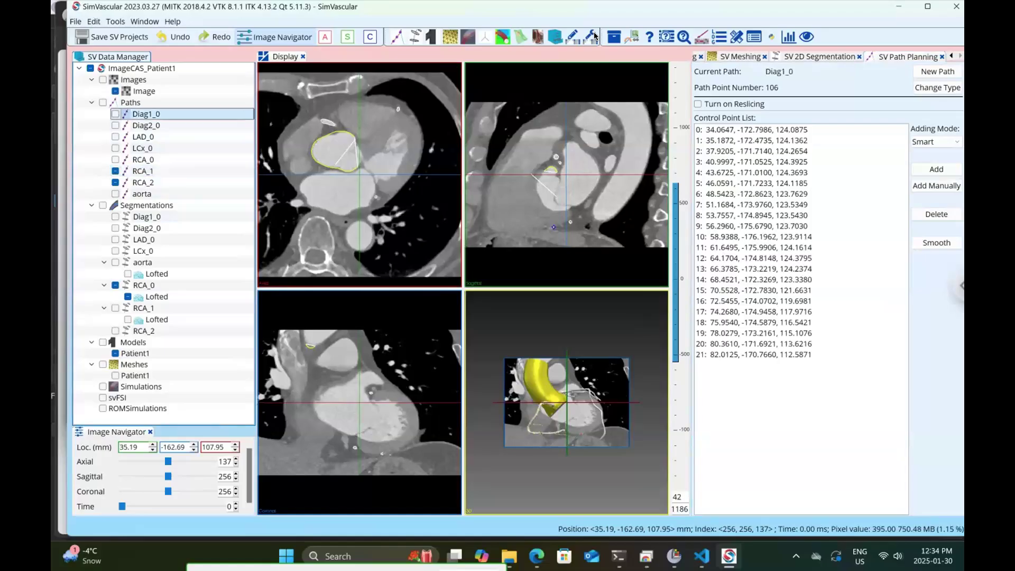
right_click(146, 115)
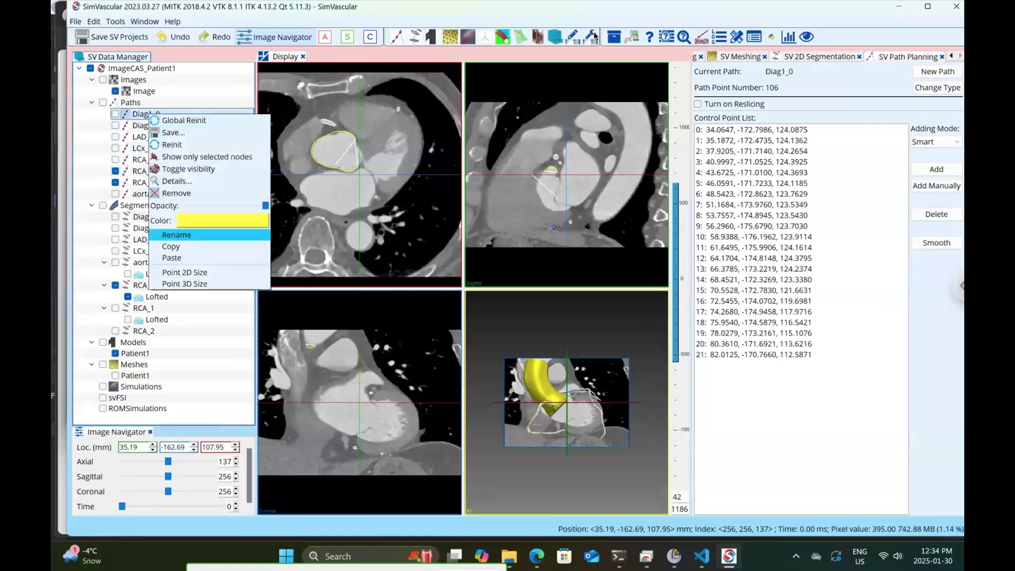
left_click(180, 234)
left_click(485, 272)
type("L")
key("BackSpace")
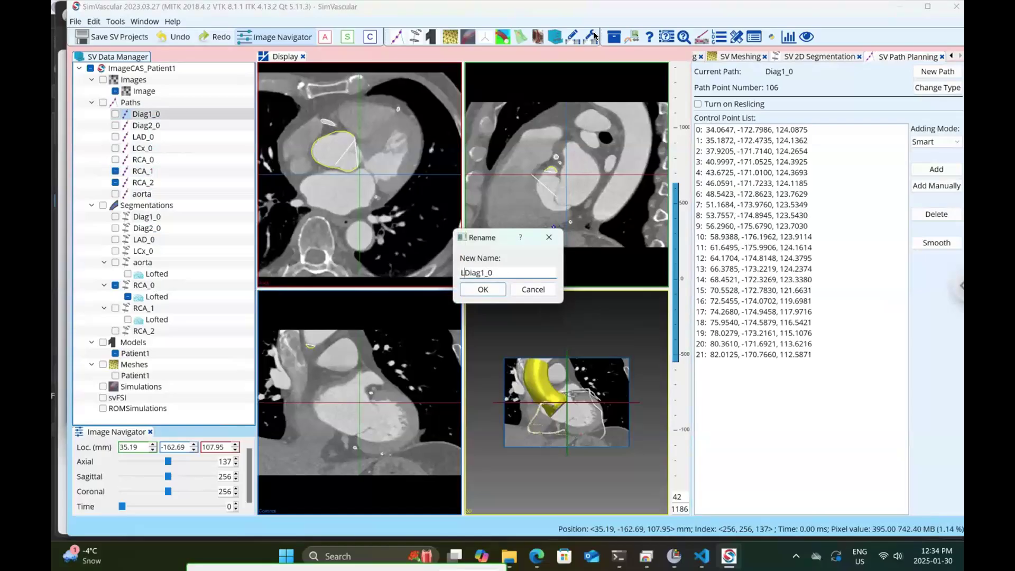
type("L_")
key("Return")
Step: Rename the path Diag2_0 as L_Diag2_0
key("Down")
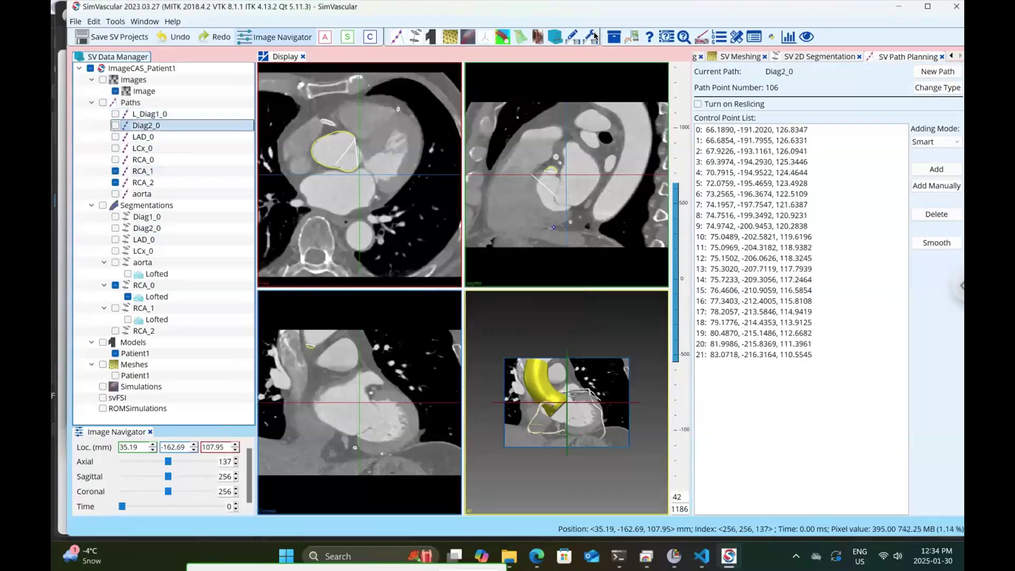
right_click(156, 121)
left_click(187, 246)
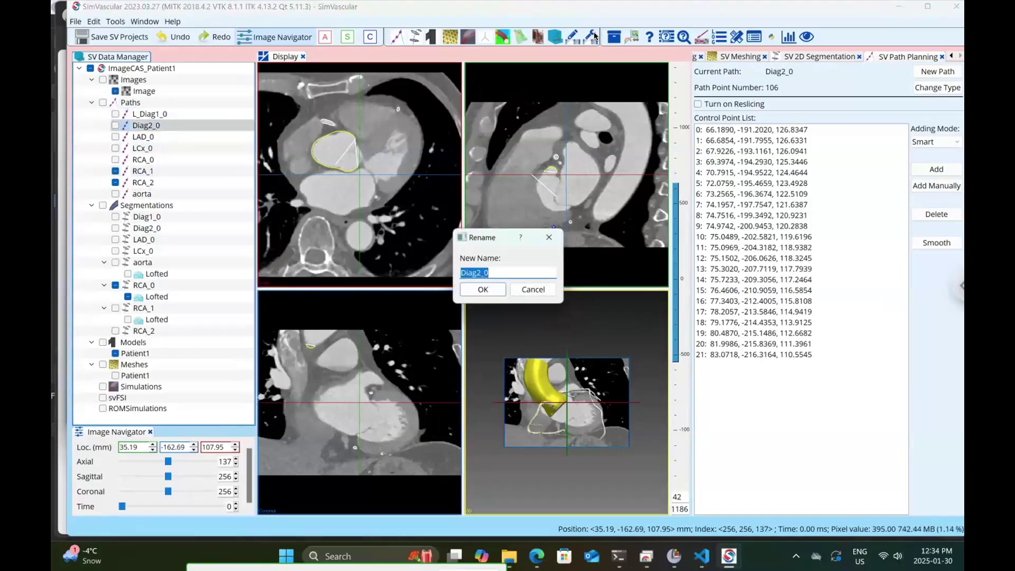
key("Left")
key("Home")
type("L_")
key("Return")
Step: Rename the path LAD_0 as L_LAD_0
left_click(143, 136)
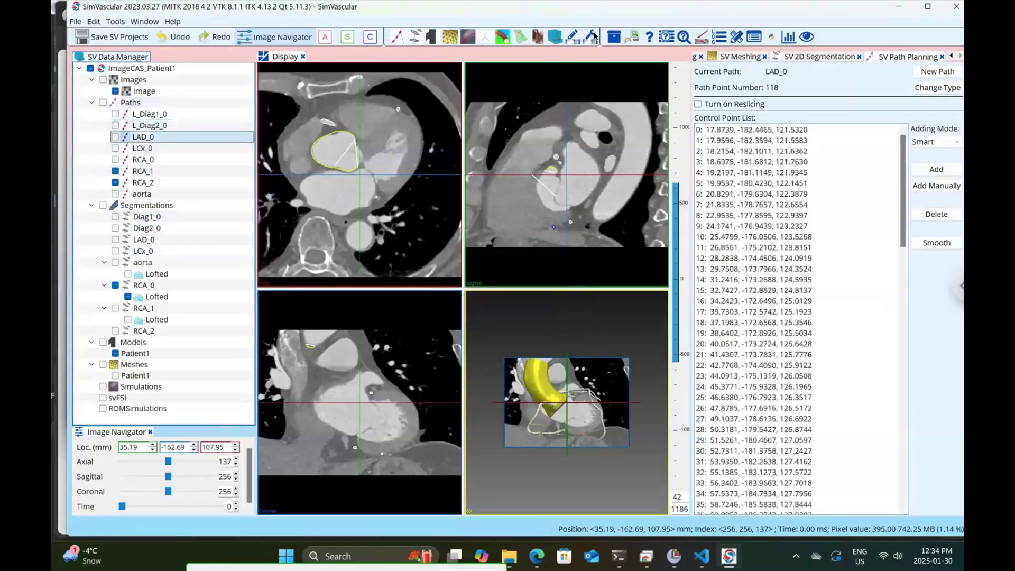
right_click(149, 137)
key("Down")
key("Return")
key("Left")
type("L_")
key("Return")
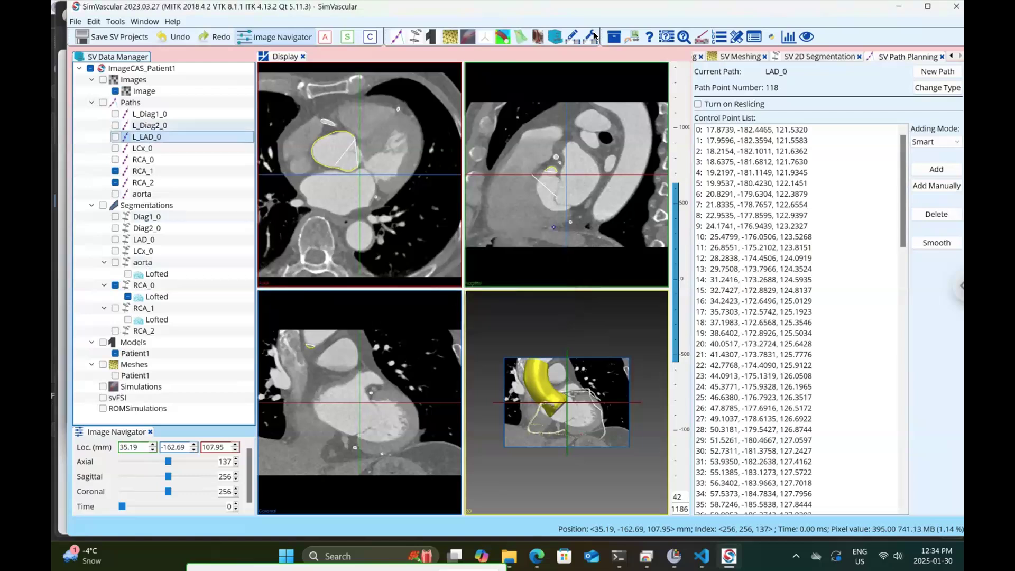
Step: Rename the path LCx_0 as L_LCx_0
key("Down")
key("Menu")
key("Down")
key("Down")
key("Down")
key("Down")
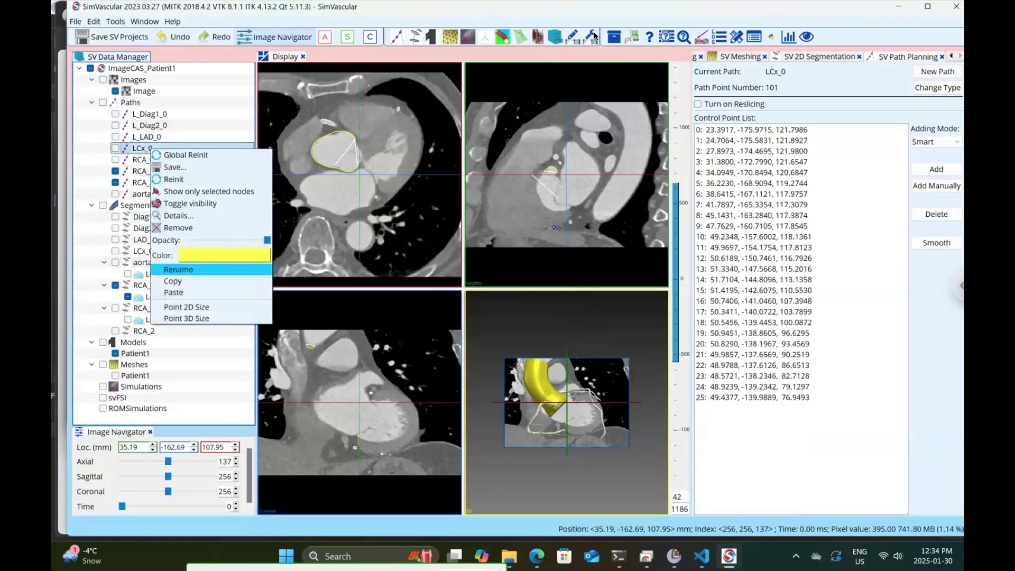
key("Return")
key("Left")
key("Left")
key("Left")
type("L_")
key("Return")
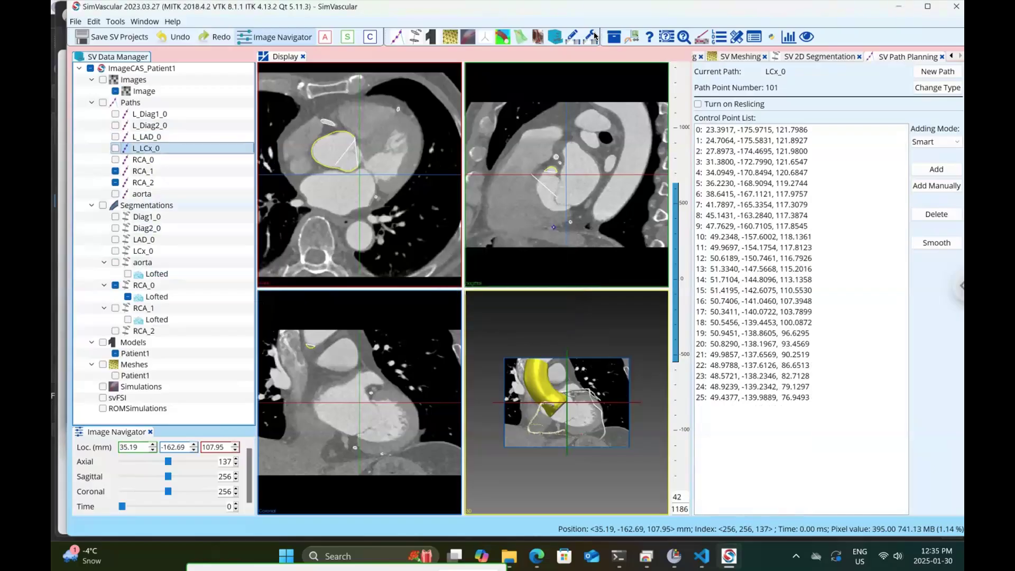
Step: Rename the path RCA_0 as R_PLA_0
key("Down")
right_click(148, 157)
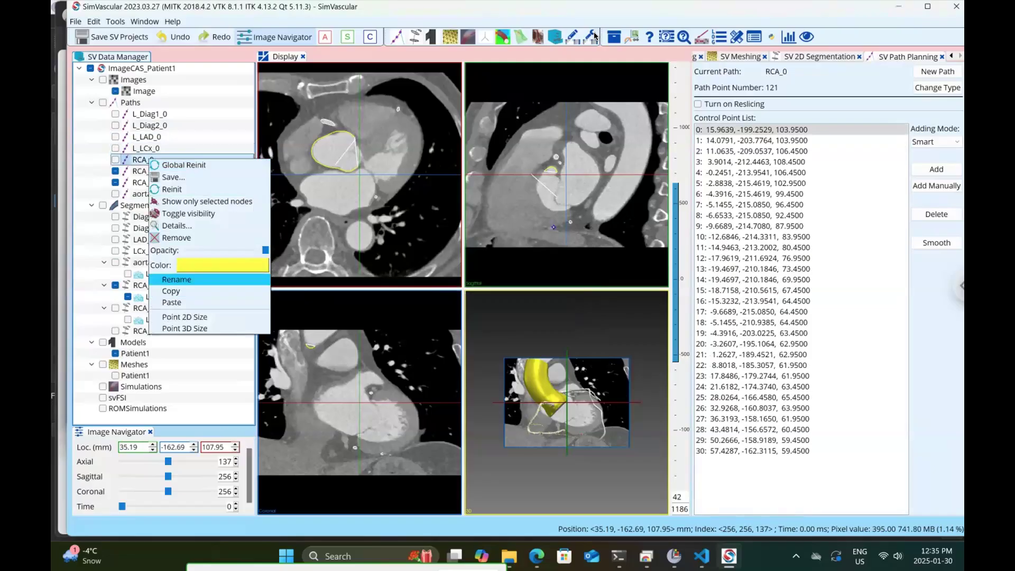
left_click(176, 279)
key("Left")
key("Home")
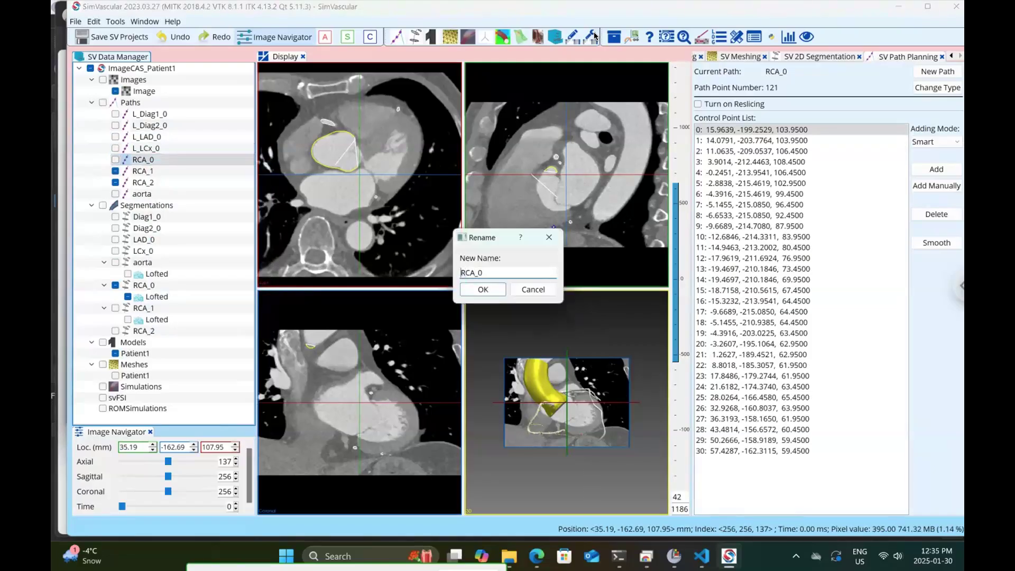
type("R_")
key("BackSpace")
key("BackSpace")
key("BackSpace")
type("PLA")
key("Return")
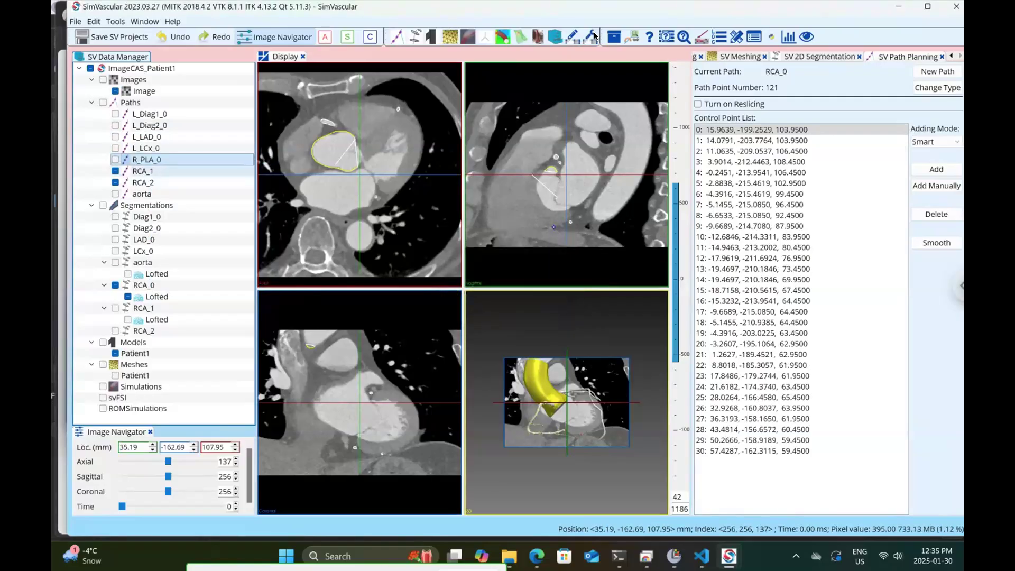
Step: Rename the path RCA_1 as No_Myo_0
key("Down")
right_click(141, 170)
left_click(170, 292)
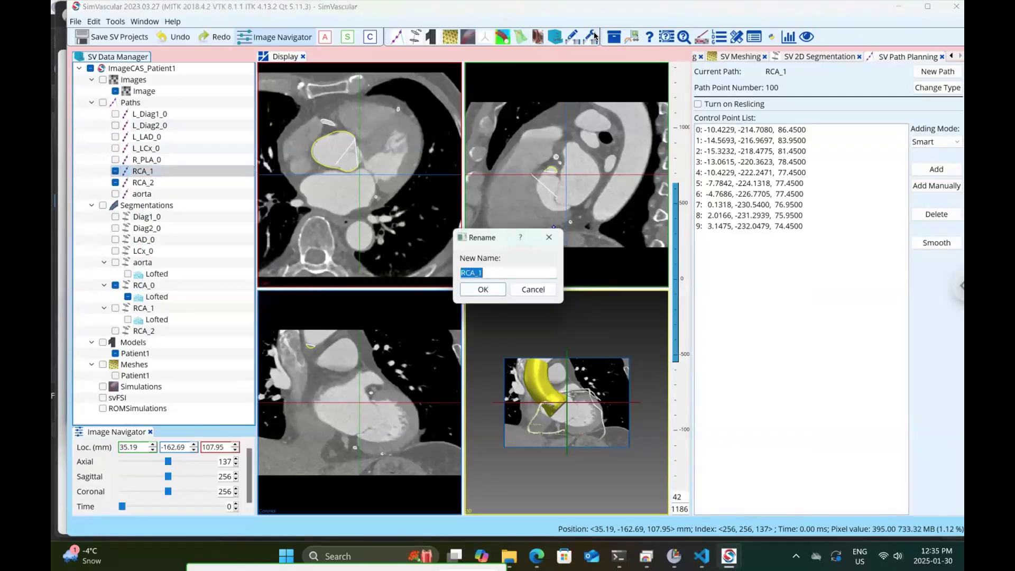
type("R_")
key("BackSpace")
key("BackSpace")
type("NoM")
key("BackSpace")
type("_Myo")
key("Return")
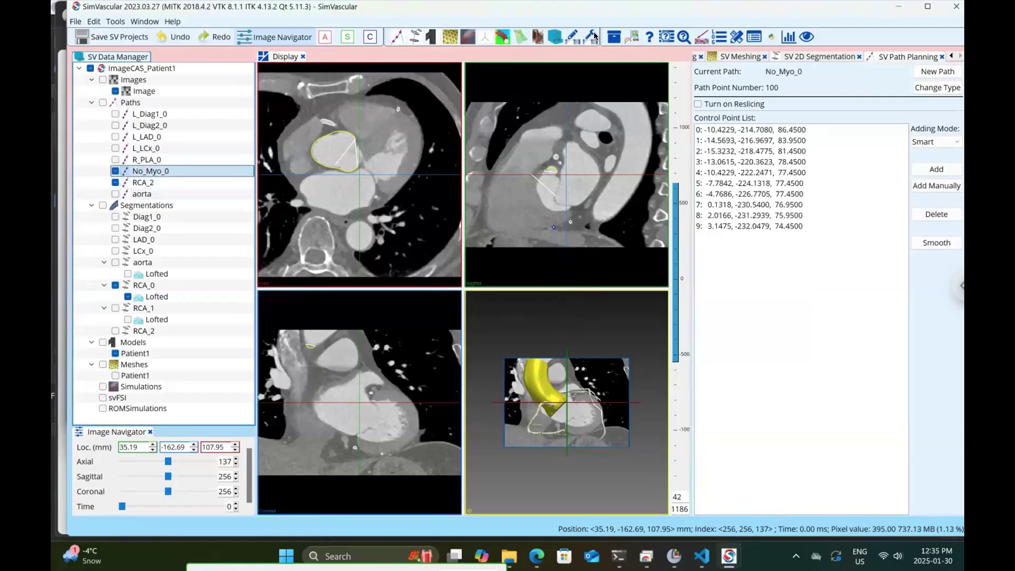
Step: Rename the path RCA_2 as R_PDA_0
key("Down")
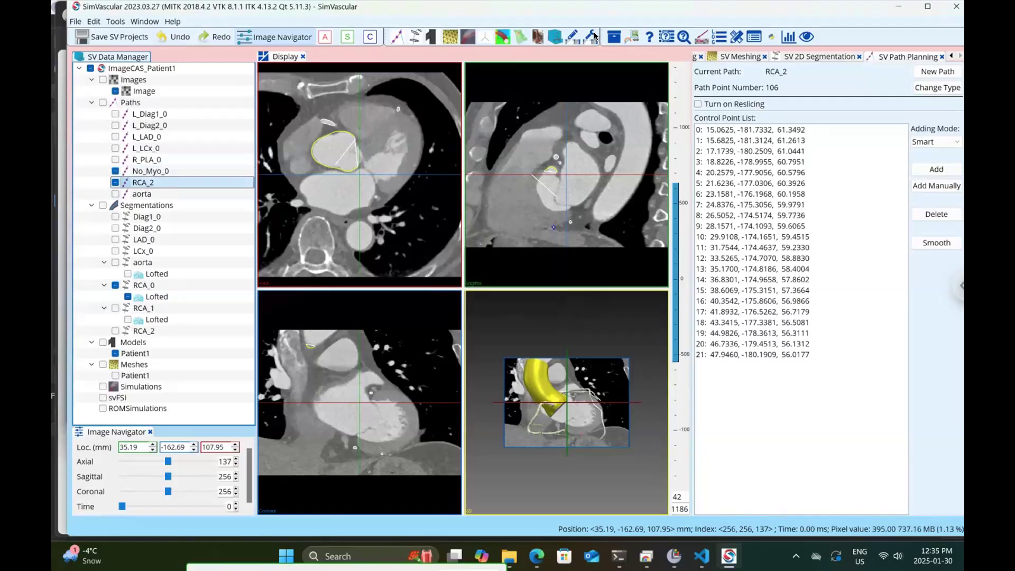
right_click(143, 183)
left_click(164, 303)
type("R_P")
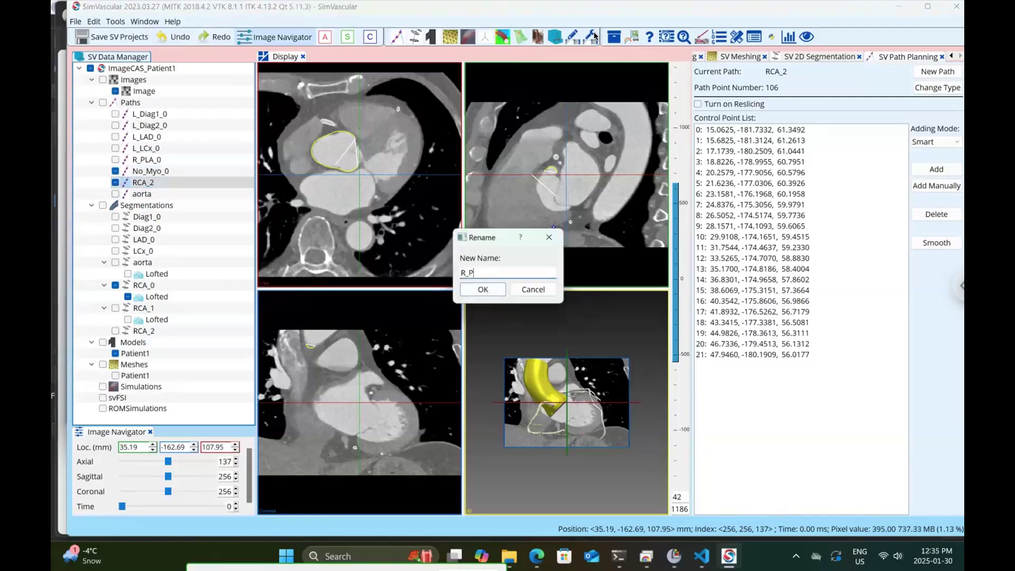
type("L")
type("A_")
type("0")
key("Return")
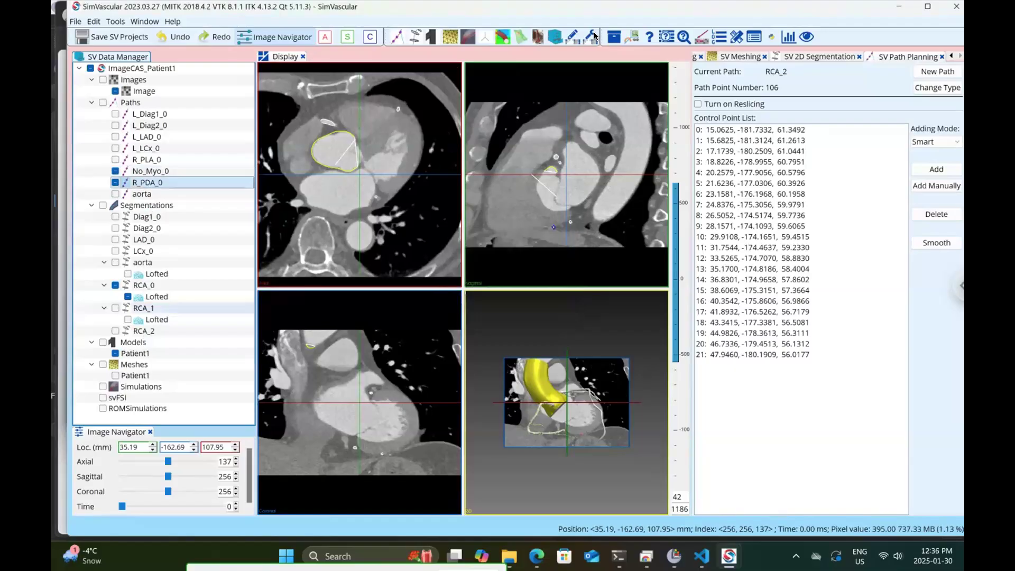
Step: Rename the path aorta as Aorta, with a capital A
left_click(142, 194)
right_click(157, 193)
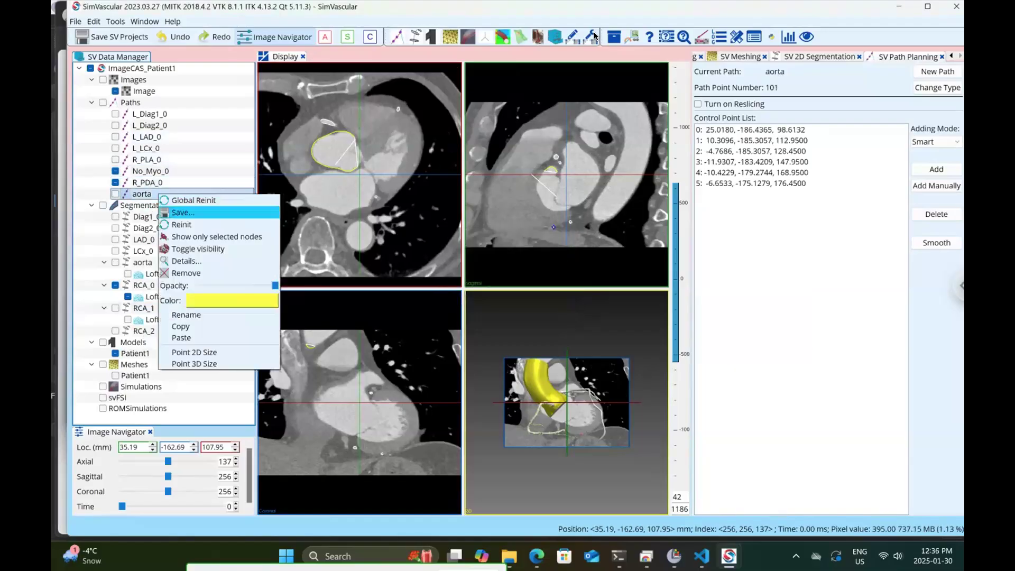
left_click(175, 312)
type("Aorta")
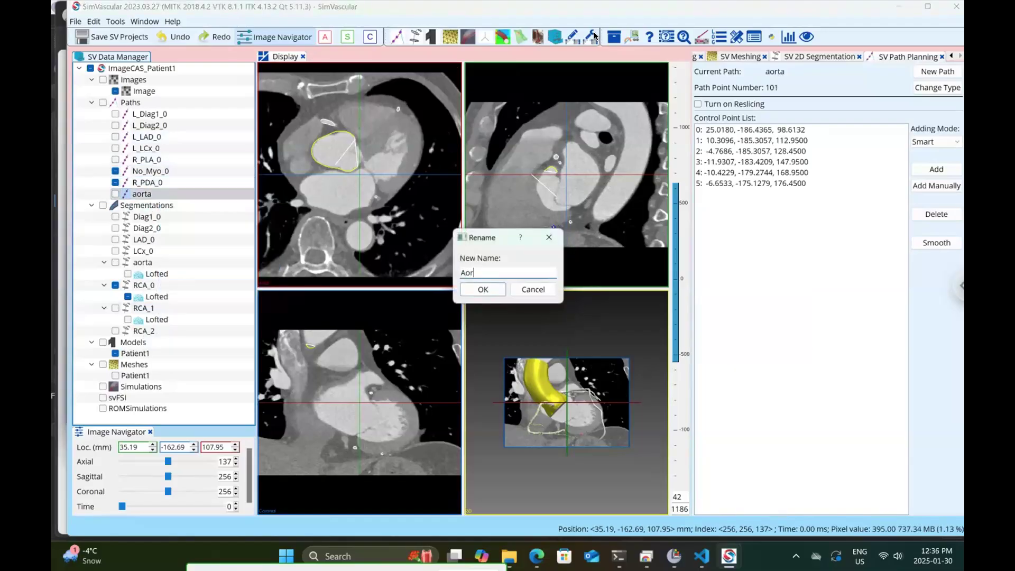
key("Return")
Step: Rename the segmentation Diag1_0 as L_Diag1_0
key("Down")
key("Down")
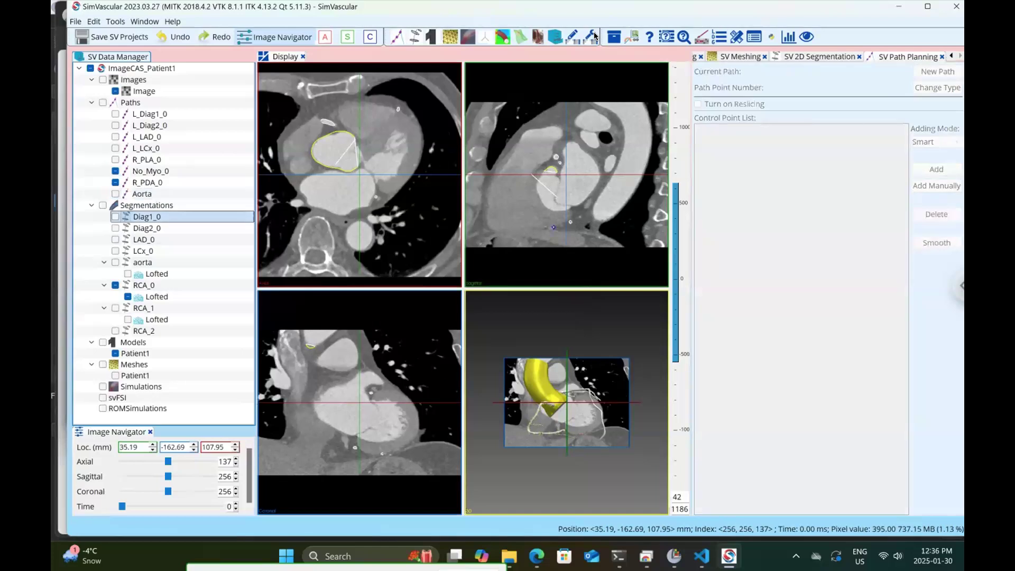
right_click(162, 215)
left_click(191, 340)
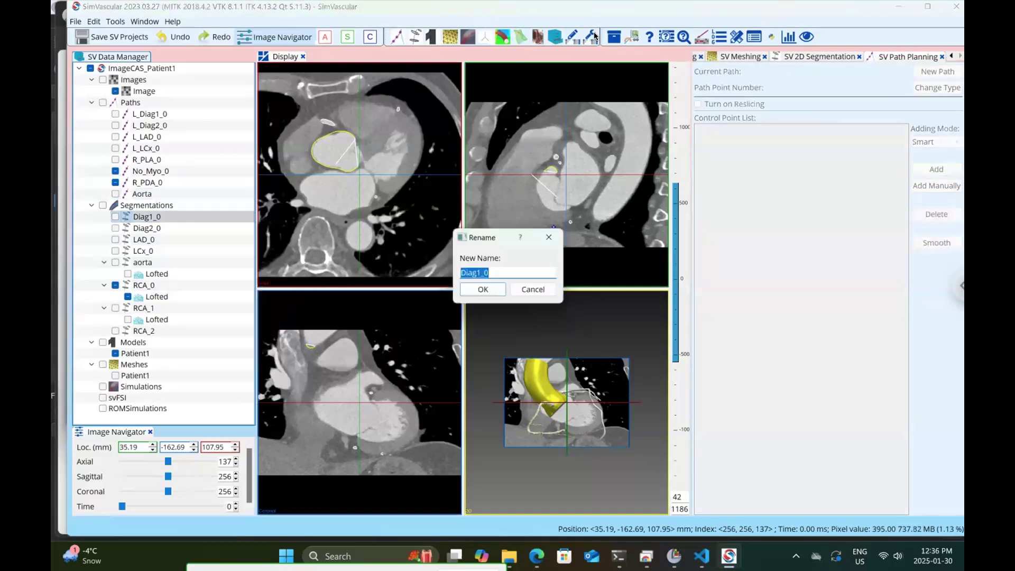
key("End")
key("Left")
type("L_")
key("Return")
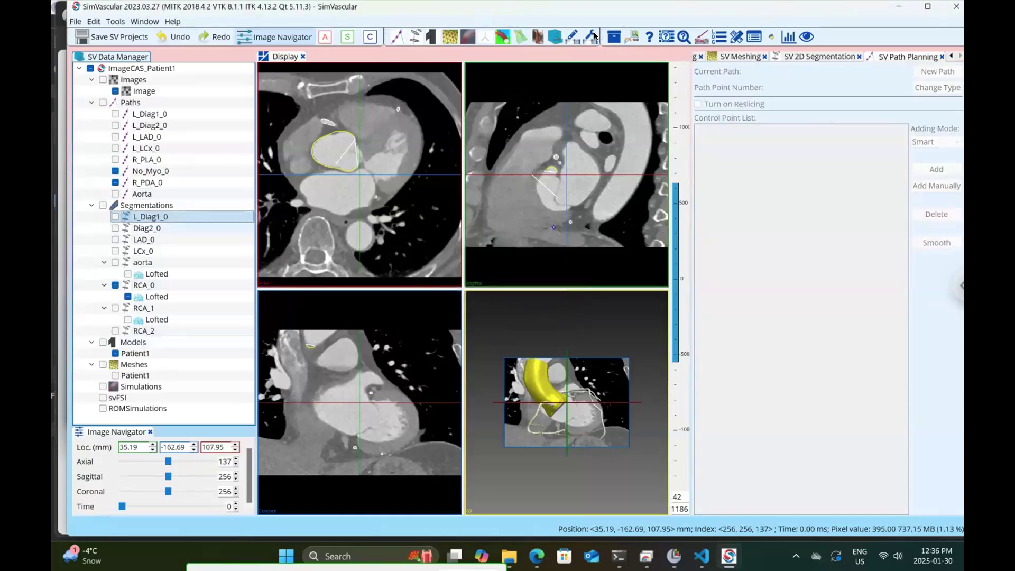
Step: Rename the segmentation Diag2_0 as L_Diag2_0
left_click(147, 228)
right_click(147, 228)
left_click(180, 352)
key("End")
key("Left")
key("Left")
type("L_")
key("Return")
Step: Rename the segmentation LAD_0 as L_LAD_0
left_click(144, 240)
right_click(144, 240)
left_click(180, 360)
key("Left")
key("Left")
key("Left")
type("L_")
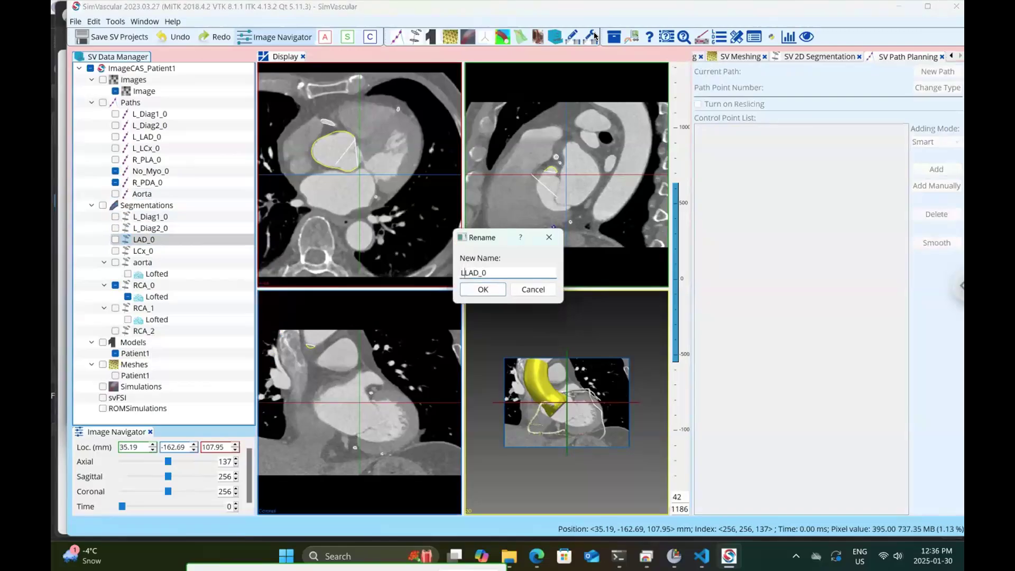
key("Return")
Step: Rename the segmentation LCx_0 as L_LCx_0
left_click(136, 249)
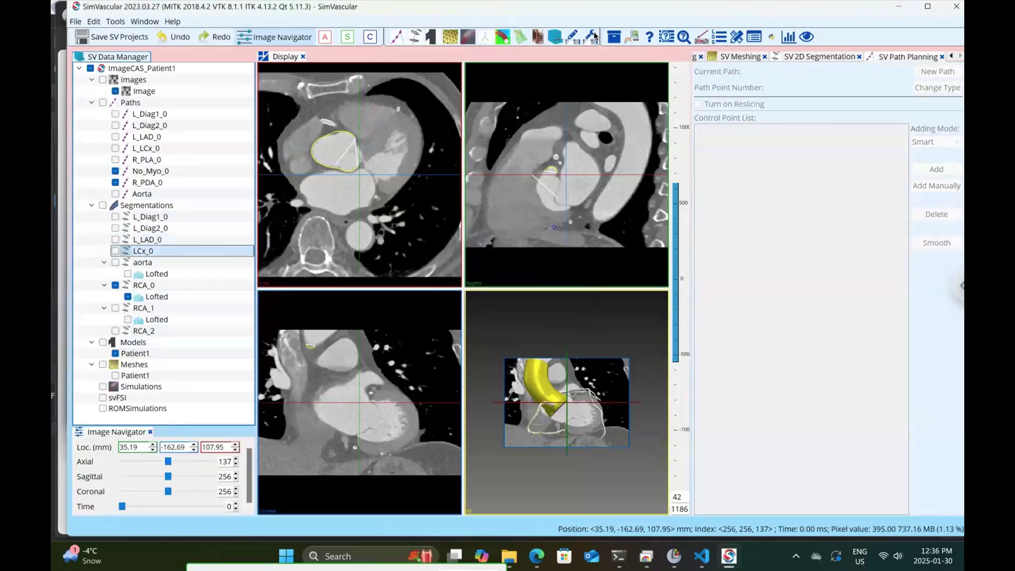
right_click(136, 249)
left_click(163, 369)
key("Left")
key("Left")
type("L_")
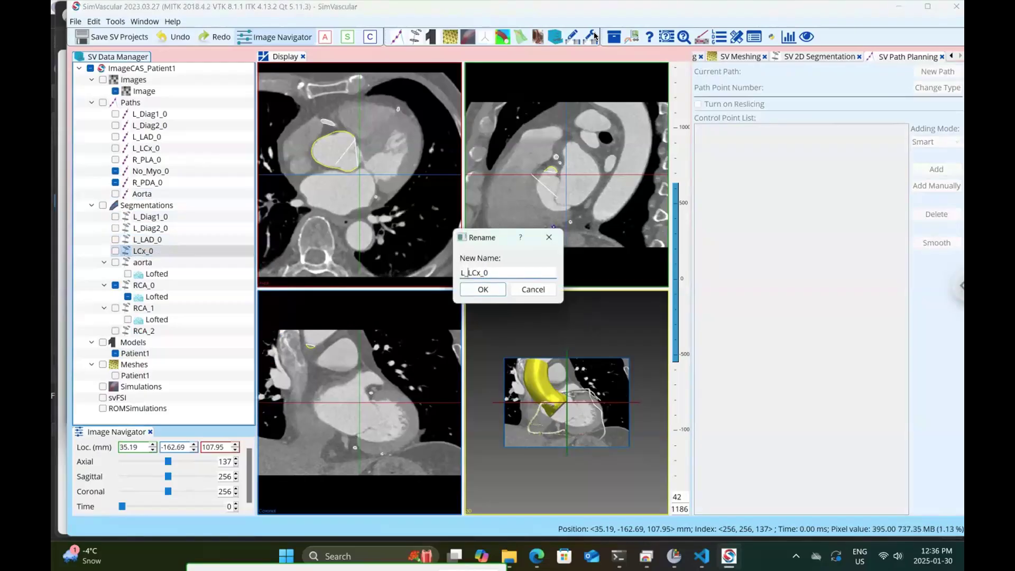
key("Return")
Step: Rename the segmentation aorta as Aorta, matching the path name
left_click(142, 263)
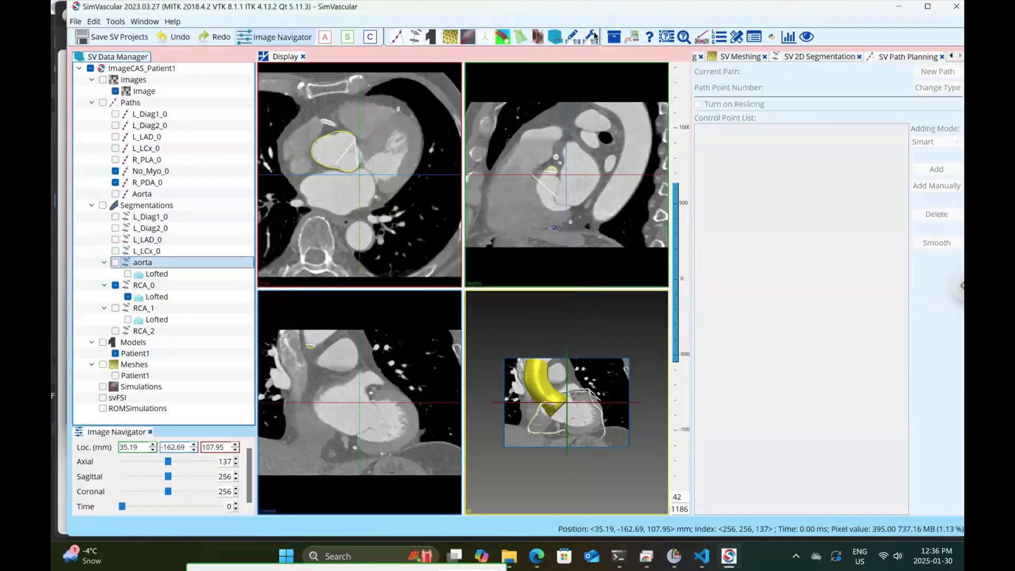
right_click(141, 261)
key("Return")
type("A")
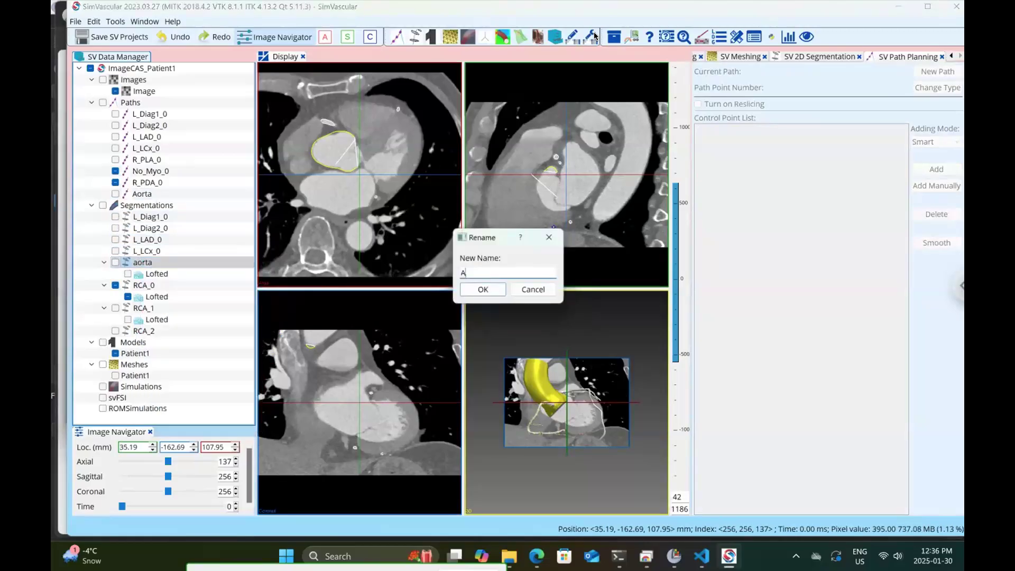
type("orta")
key("Return")
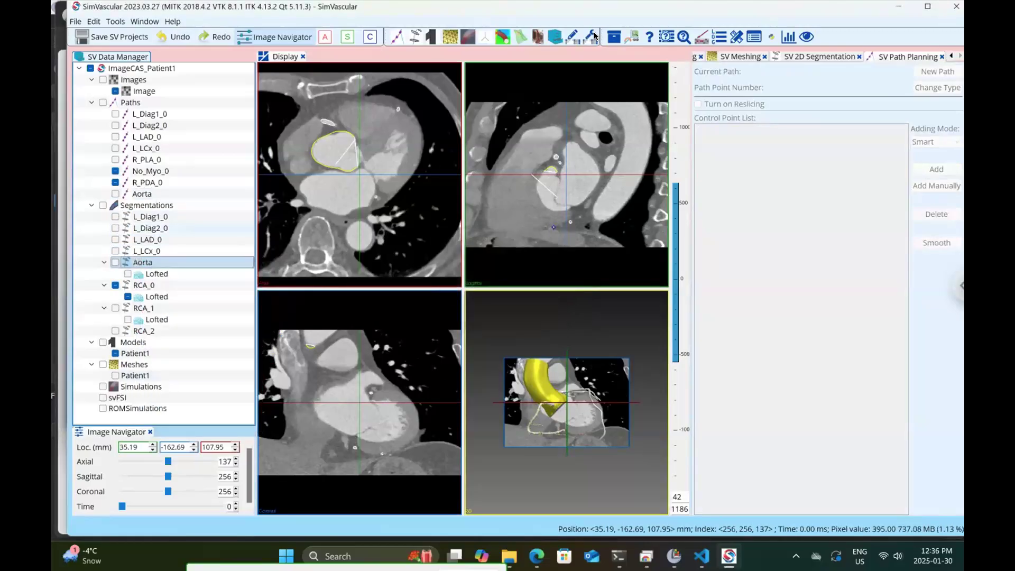
Step: Rename the segmentation RCA_0 as R_PLA_0
key("Down")
key("Down")
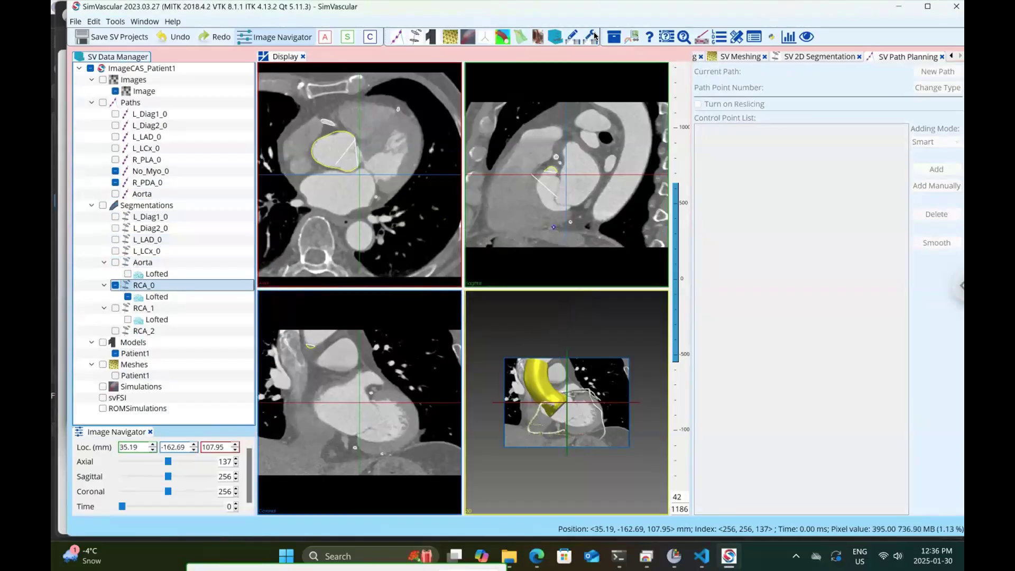
right_click(152, 287)
left_click(181, 409)
type("R_PLA_0")
key("Return")
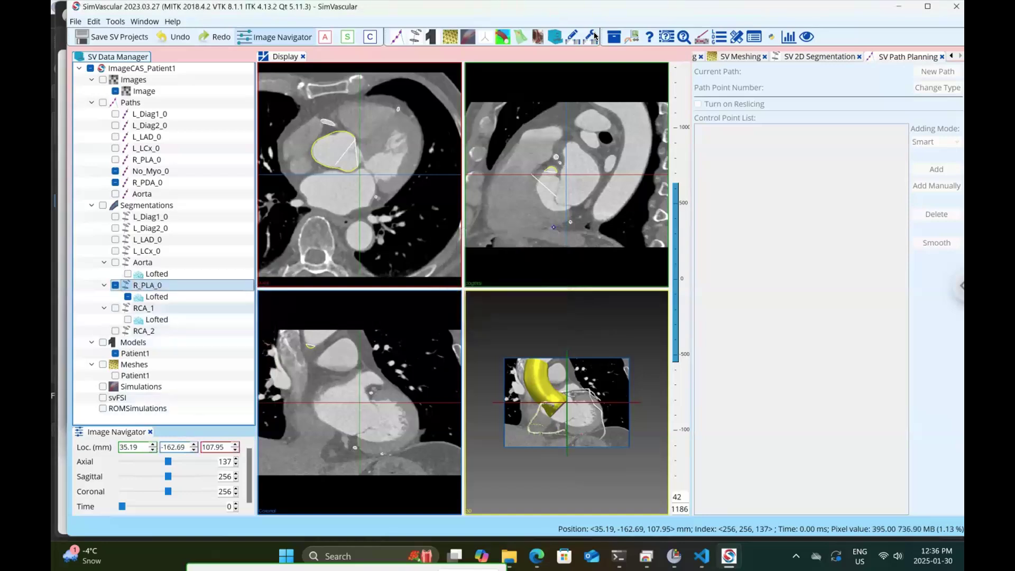
Step: Rename the segmentation RCA_1 as No_Myo_0
right_click(147, 308)
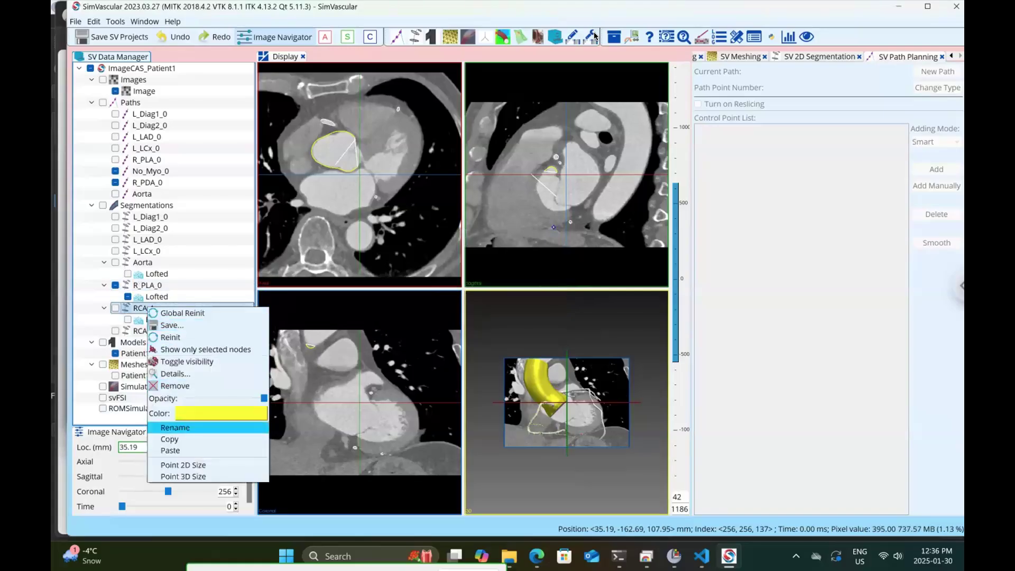
left_click(175, 428)
key("BackSpace")
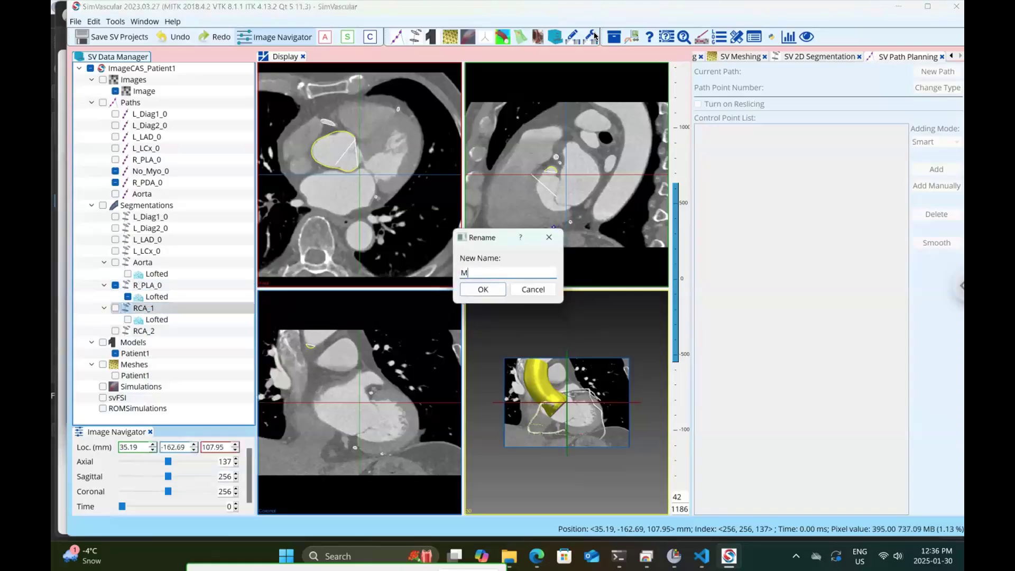
type("Noo")
key("BackSpace")
type("_Myo_0")
key("Return")
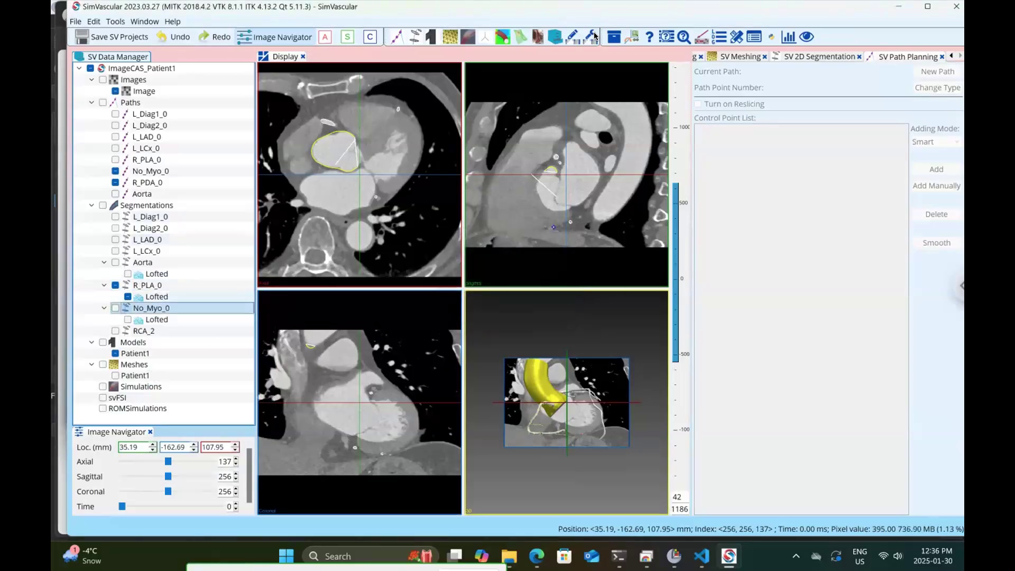
Step: Remove the segmentation RCA_2 from the project
right_click(144, 331)
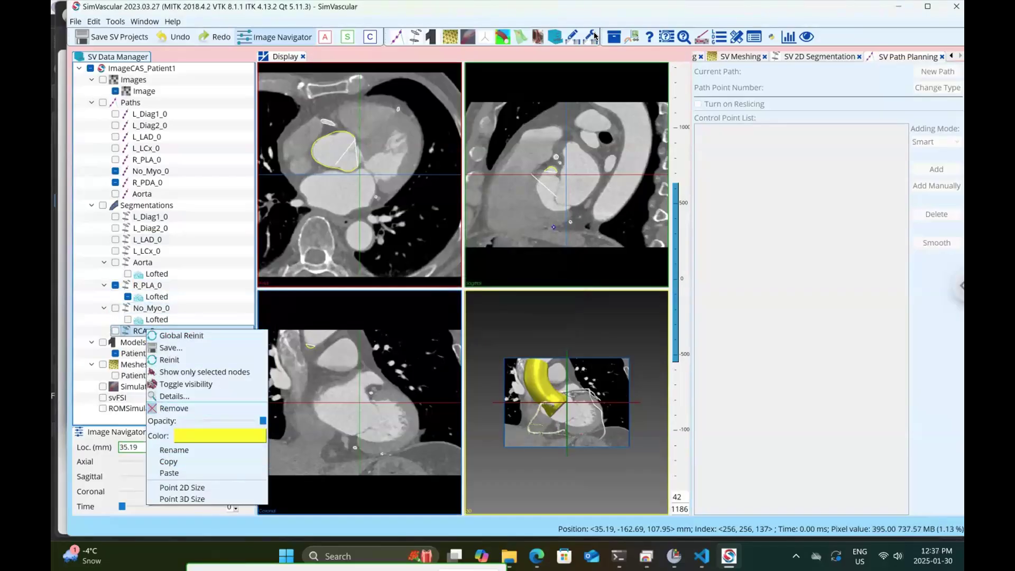
left_click(174, 409)
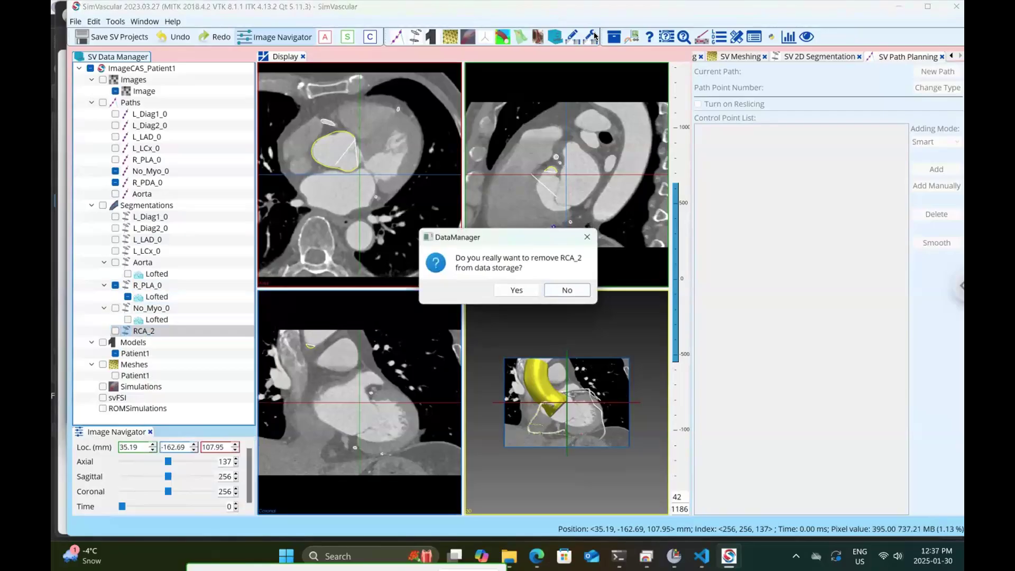
key("Tab")
key("Return")
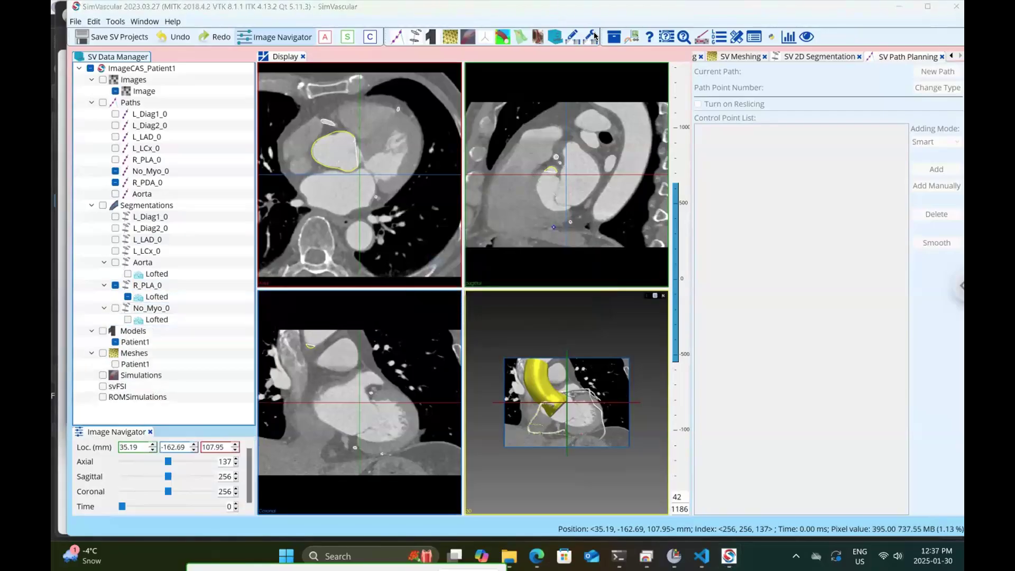
Step: Enlarge the 3D view to fill the display and hide the crosshair
left_click(655, 296)
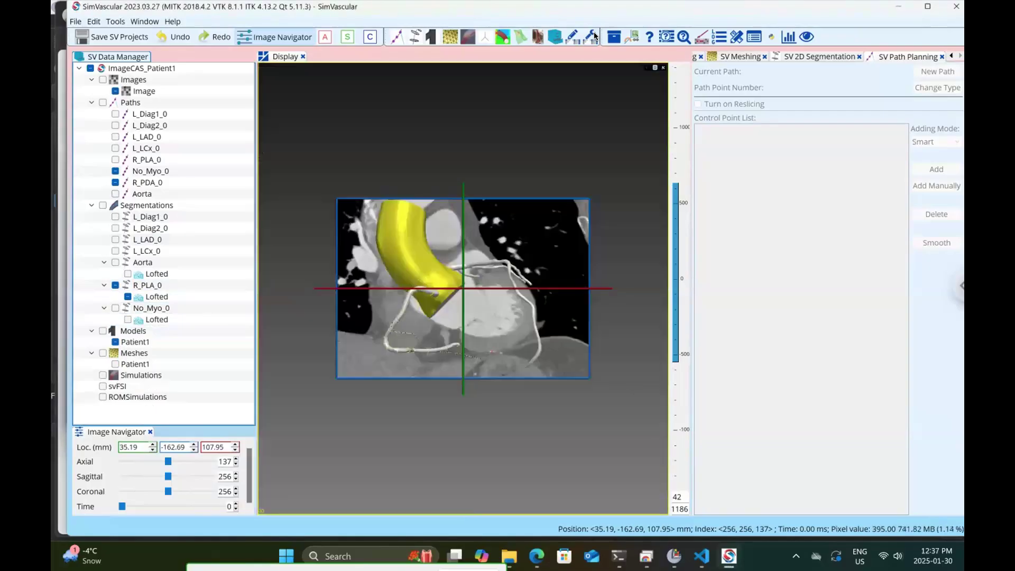
left_click(647, 68)
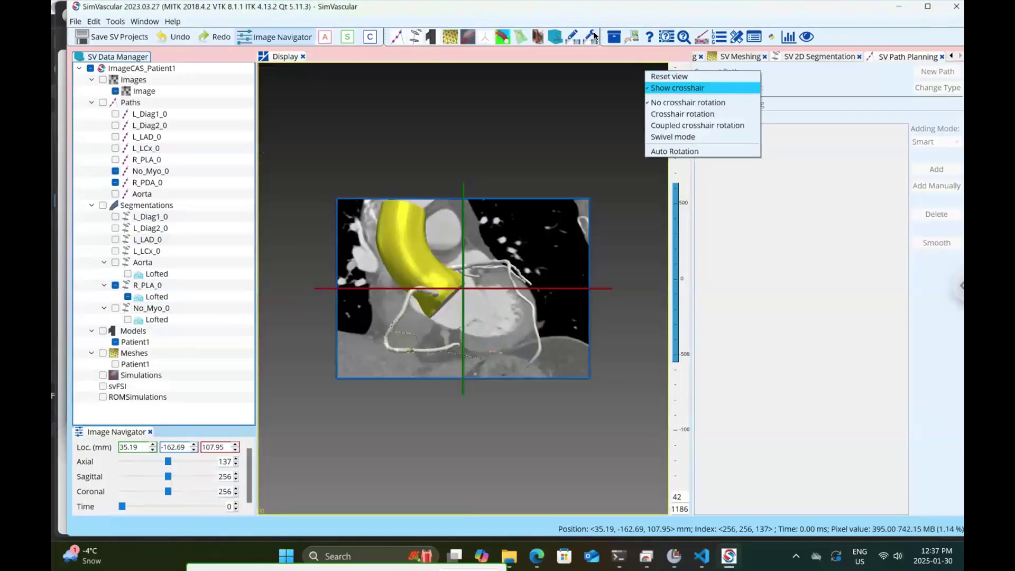
left_click(680, 87)
Step: Hide the R_PDA_0 and No_Myo_0 paths, inspect the vessels in 3D and save the project
left_click(115, 183)
left_click(115, 172)
scroll(463, 288, "up", 3)
mouse_move(460, 238)
left_mouse_down()
mouse_move(465, 371)
mouse_move(476, 360)
mouse_move(466, 280)
mouse_move(555, 259)
mouse_move(513, 264)
mouse_move(487, 159)
mouse_move(322, 196)
mouse_move(418, 254)
mouse_move(434, 228)
mouse_move(391, 190)
left_mouse_up()
scroll(463, 288, "up", 3)
scroll(463, 288, "up", 1)
scroll(463, 288, "down", 4)
mouse_move(463, 338)
left_mouse_down()
mouse_move(449, 312)
mouse_move(439, 185)
mouse_move(450, 222)
mouse_move(587, 257)
left_mouse_up()
left_click(113, 37)
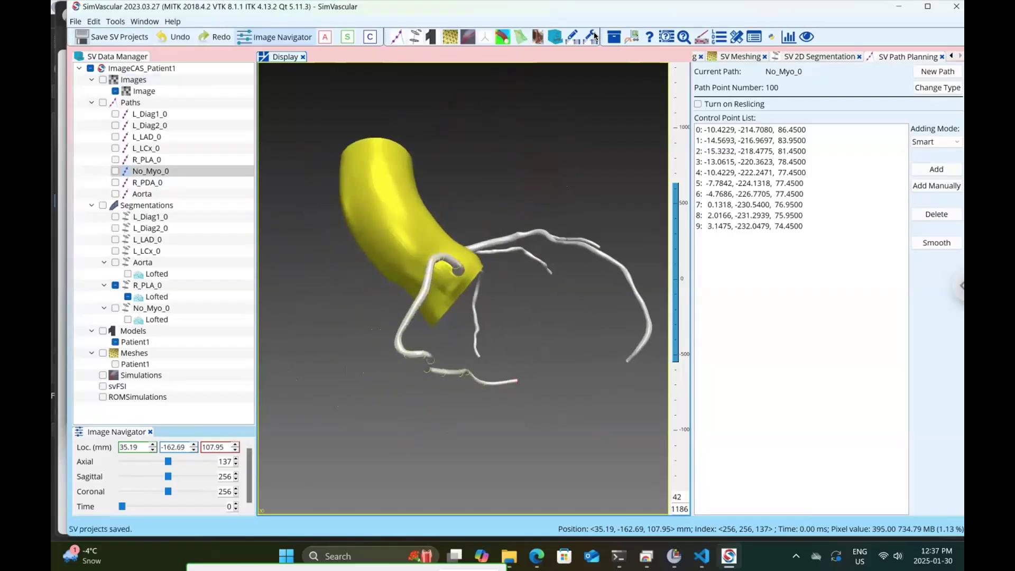
Step: Rebuild the Patient1 solid model using all segmentations, from L_Diag1_0 through No_Myo_0
left_click(134, 341)
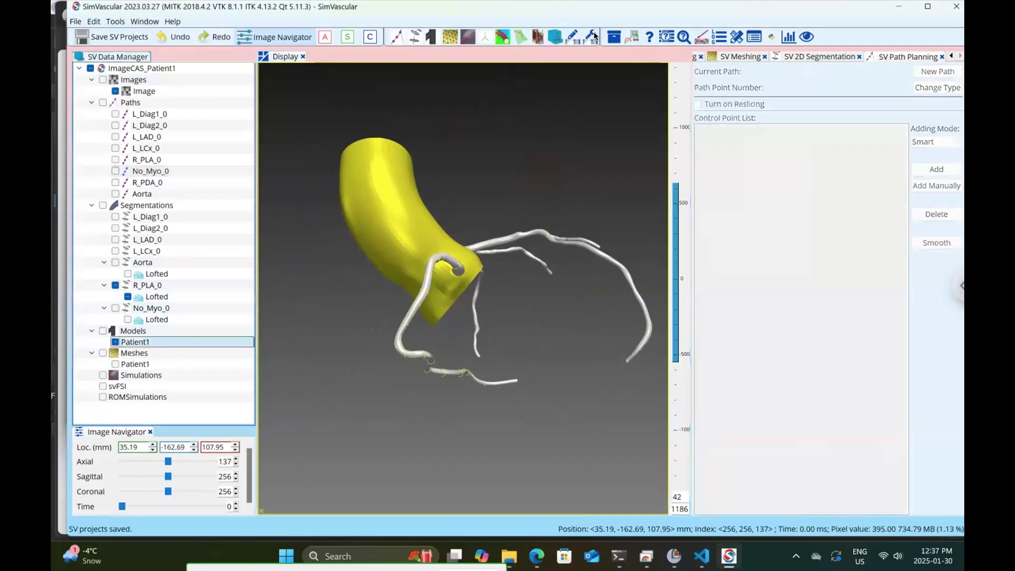
double_click(135, 341)
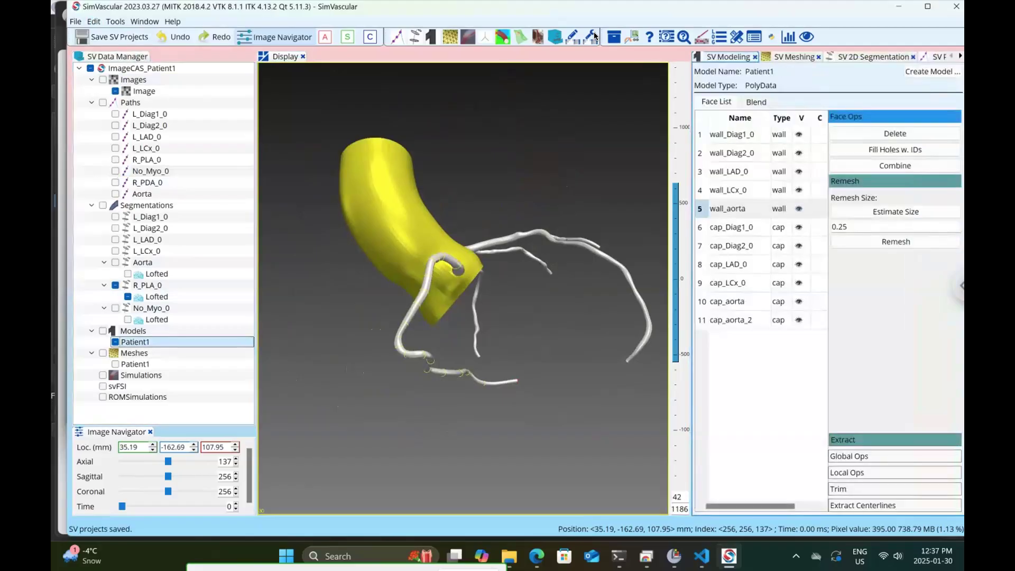
left_click(932, 72)
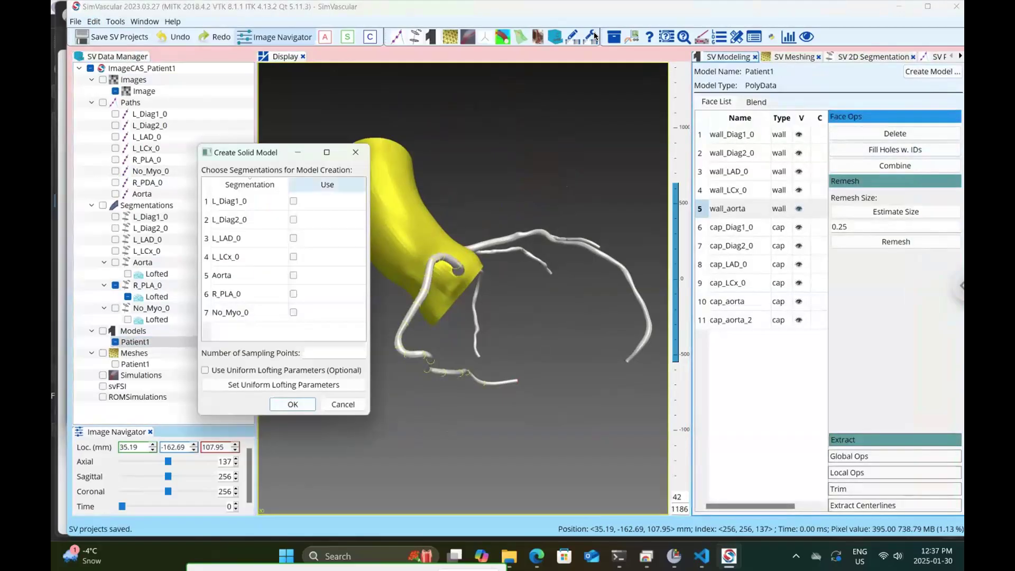
right_click(255, 200)
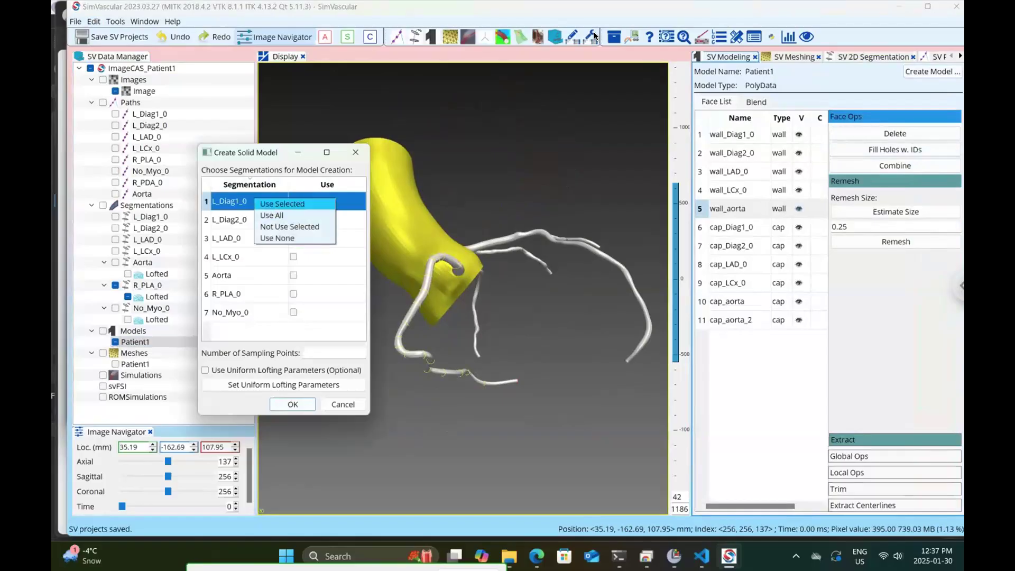
left_click(271, 216)
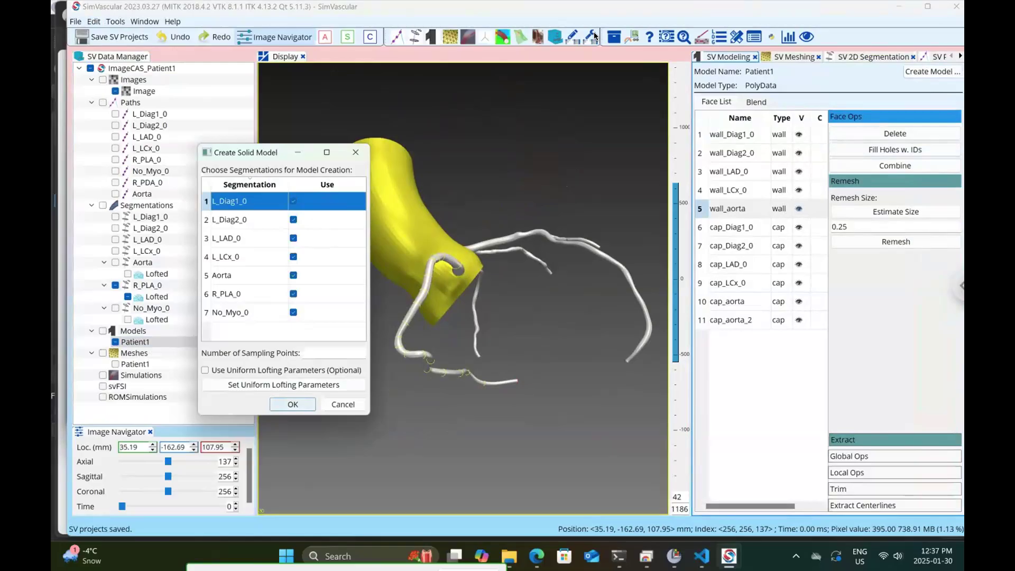
key("Return")
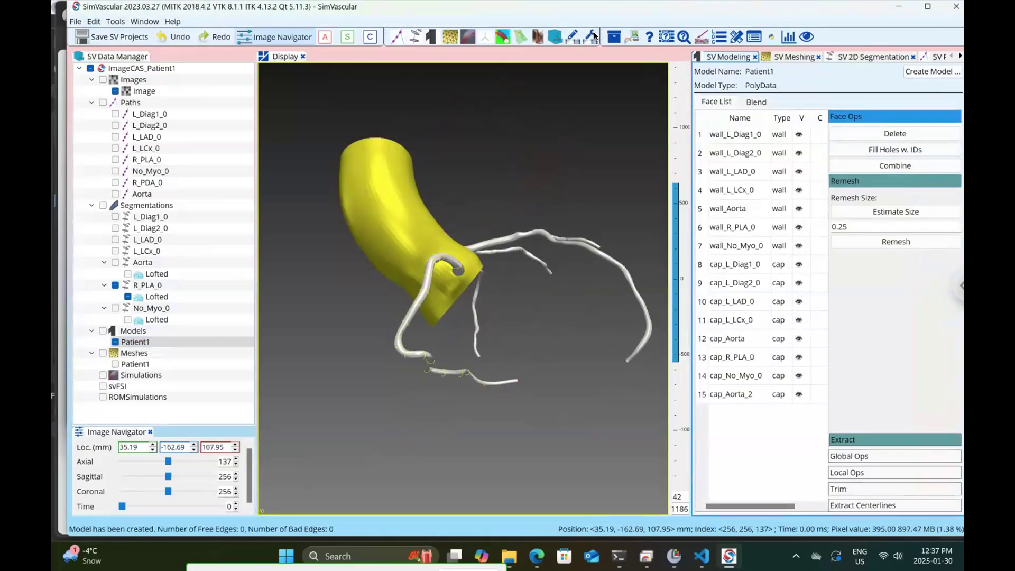
Step: Hide the R_PLA_0 segmentation, collapse the Aorta, R_PLA_0 and No_Myo_0 segmentation entries, and inspect the rebuilt Patient1 model from several angles
left_click(732, 395)
left_click_drag(476, 286, 483, 307)
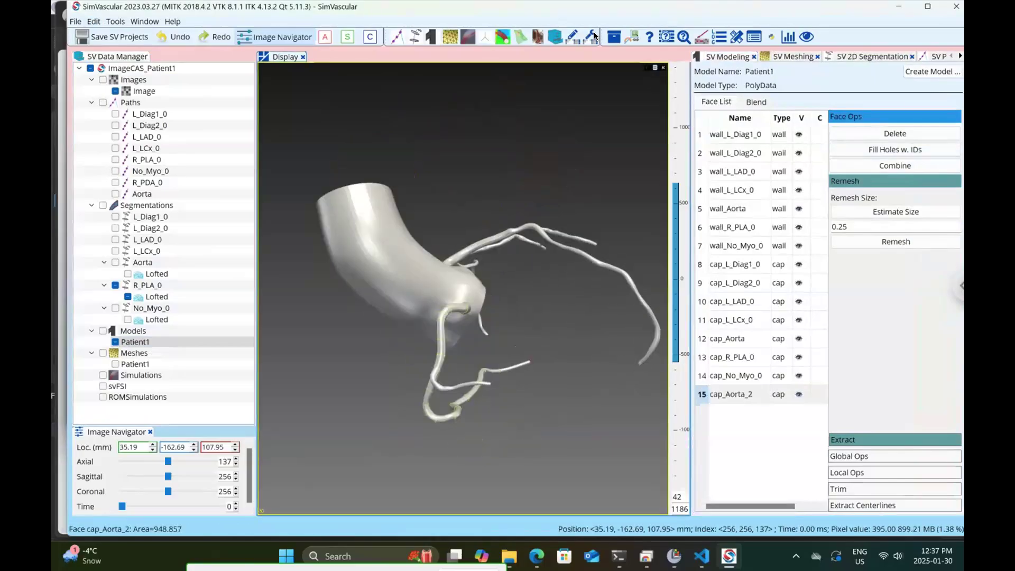
left_click(115, 285)
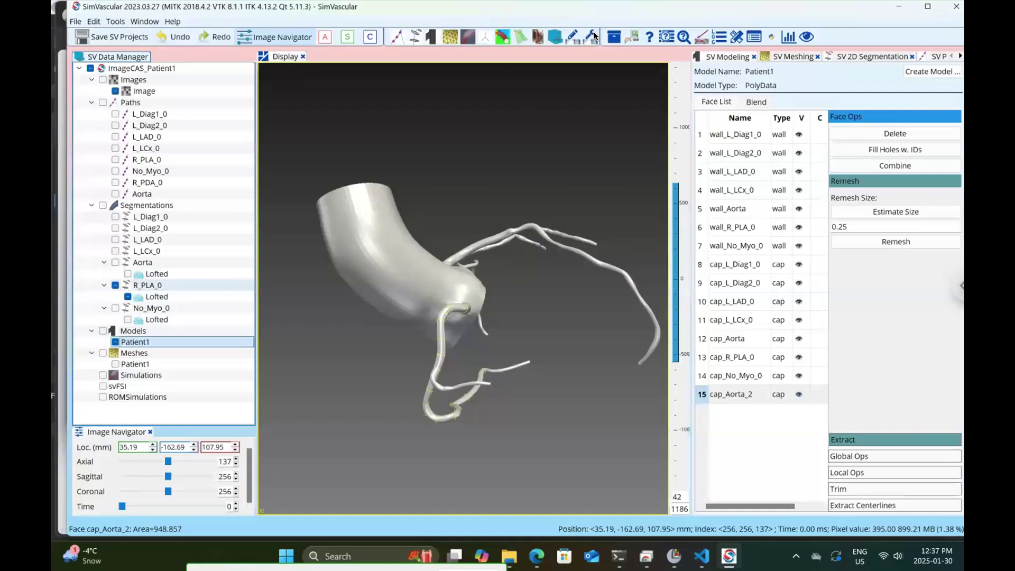
left_click(104, 285)
left_click(104, 263)
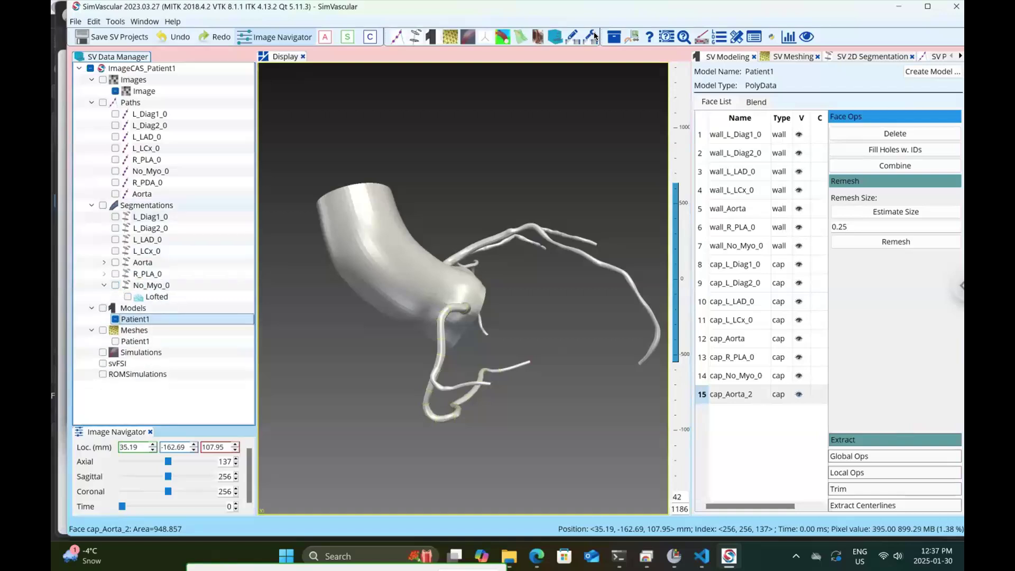
left_click(104, 285)
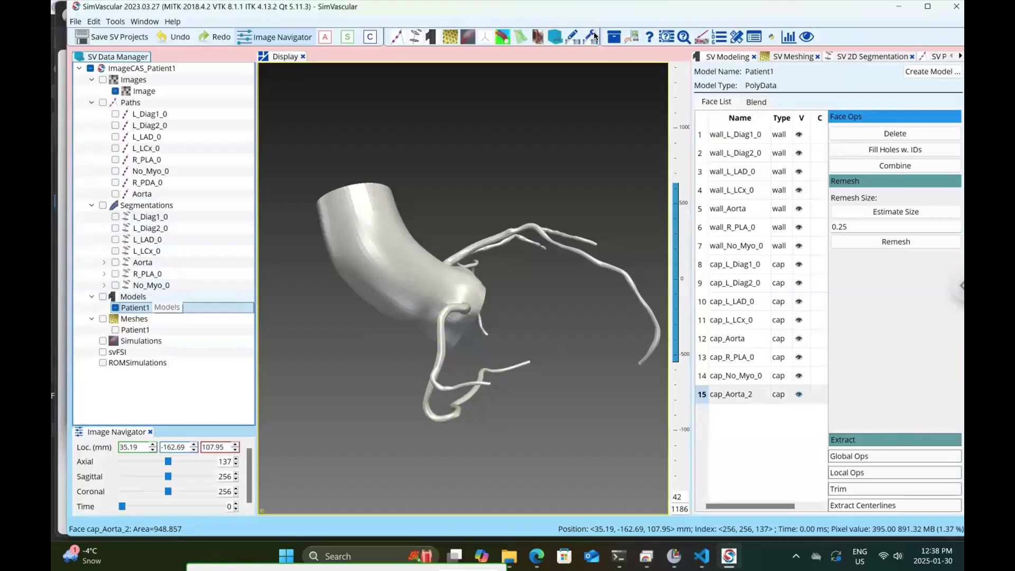
mouse_move(476, 296)
left_mouse_down()
mouse_move(365, 296)
mouse_move(382, 288)
left_mouse_up()
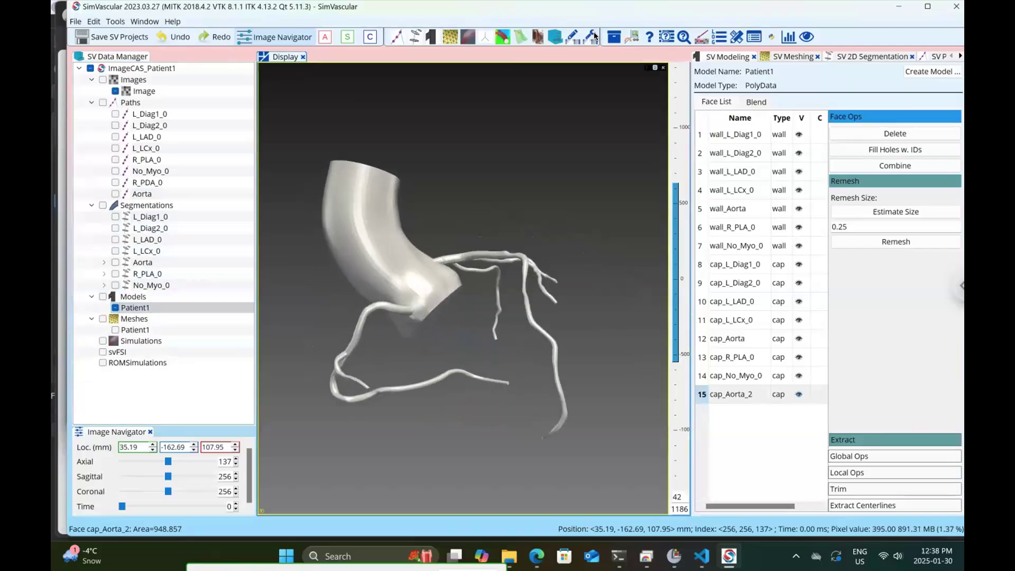
mouse_move(434, 307)
left_mouse_down()
mouse_move(466, 196)
mouse_move(470, 268)
mouse_move(455, 164)
mouse_move(479, 286)
mouse_move(477, 273)
mouse_move(443, 371)
mouse_move(439, 280)
mouse_move(434, 370)
mouse_move(441, 378)
mouse_move(468, 362)
mouse_move(450, 378)
mouse_move(471, 330)
mouse_move(535, 317)
mouse_move(489, 323)
left_mouse_up()
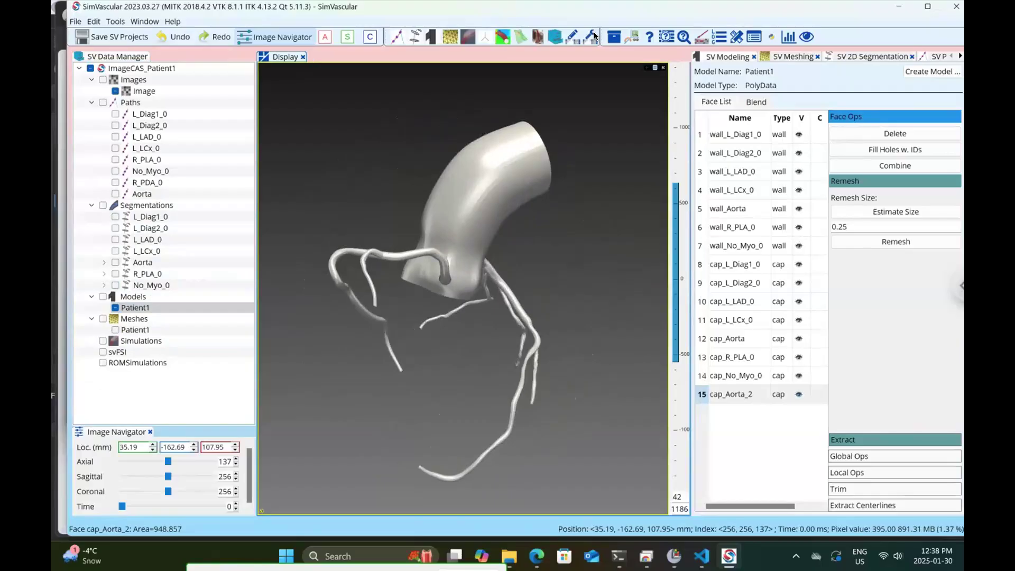
Step: Switch to 3D Slicer and restart version 5.7.0, discarding the modified scene data
left_click(674, 556)
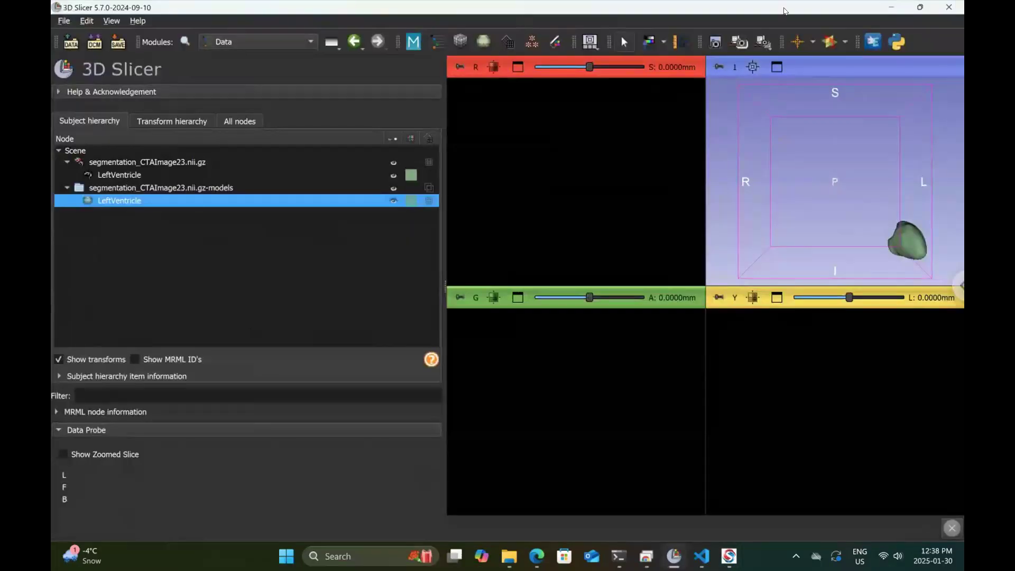
left_click(949, 7)
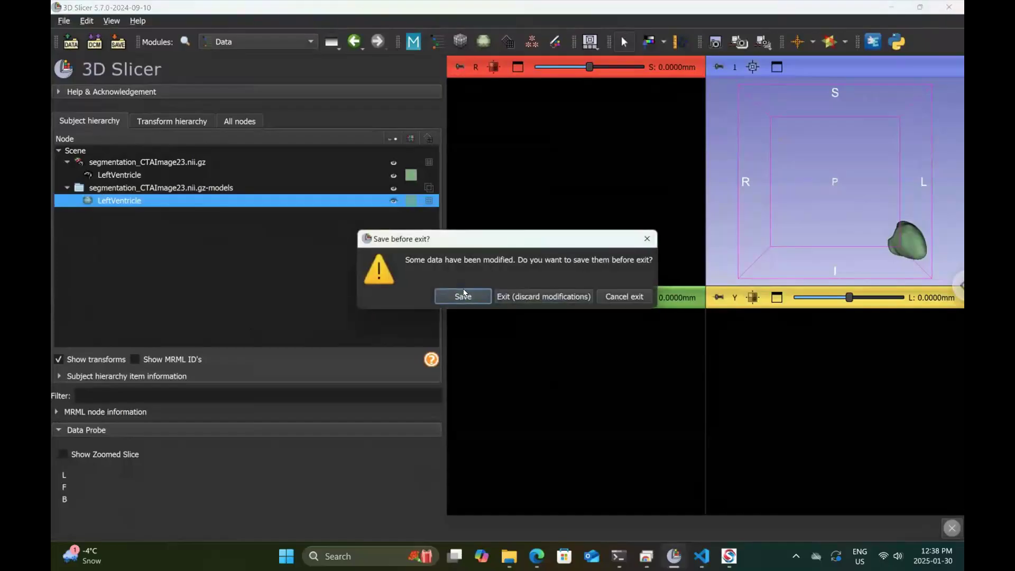
left_click(531, 295)
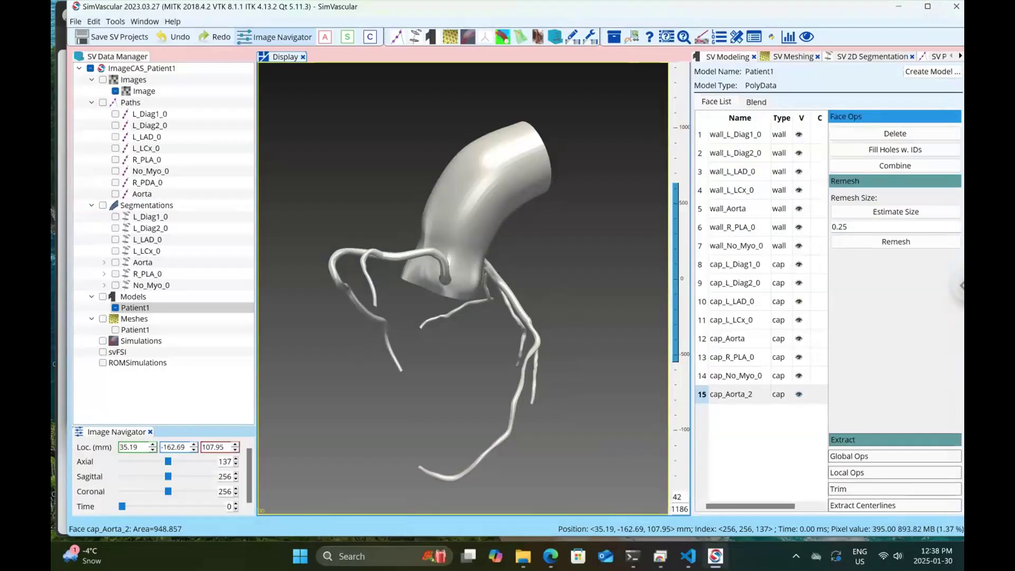
left_click(372, 557)
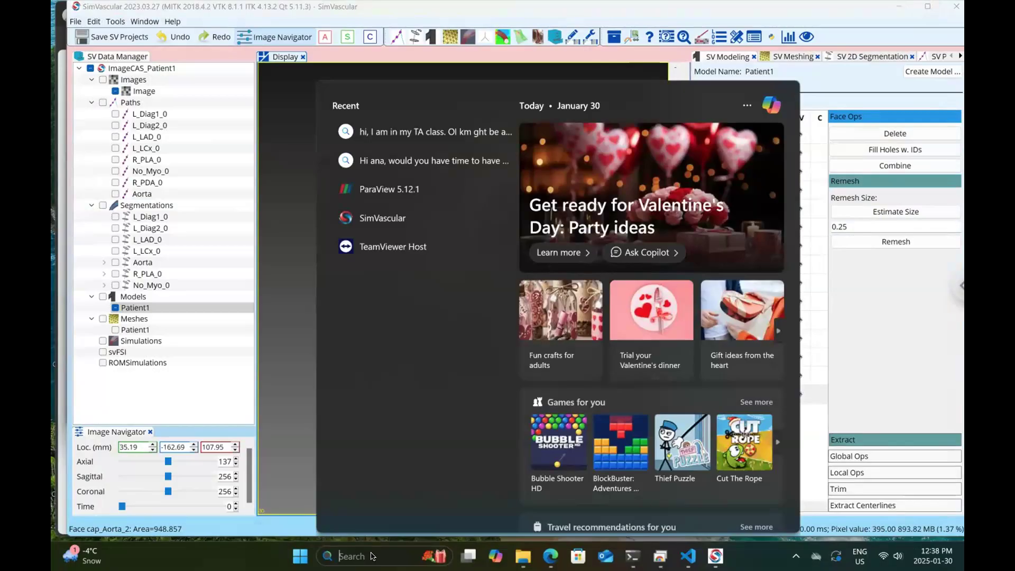
type("sl")
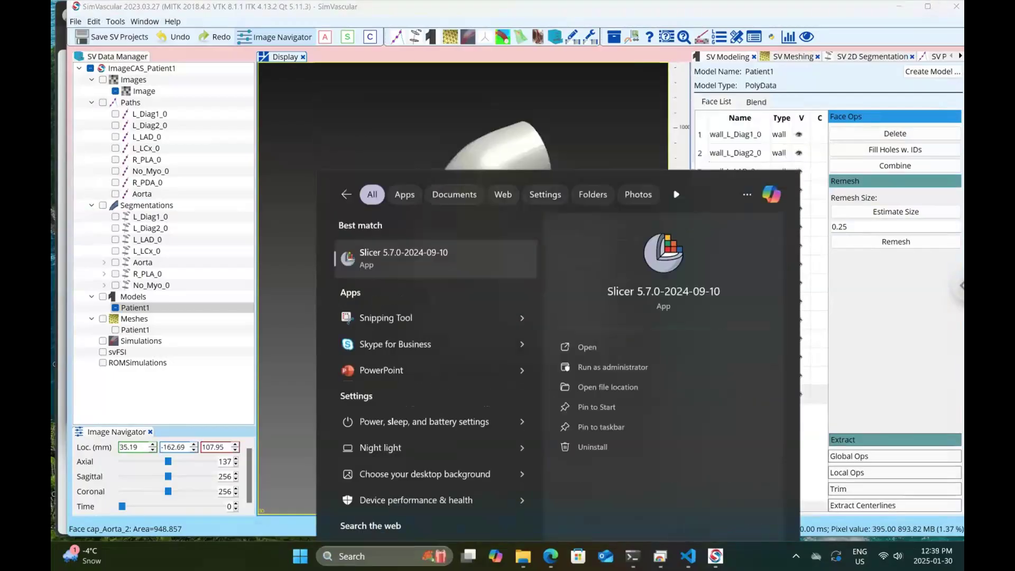
key("Return")
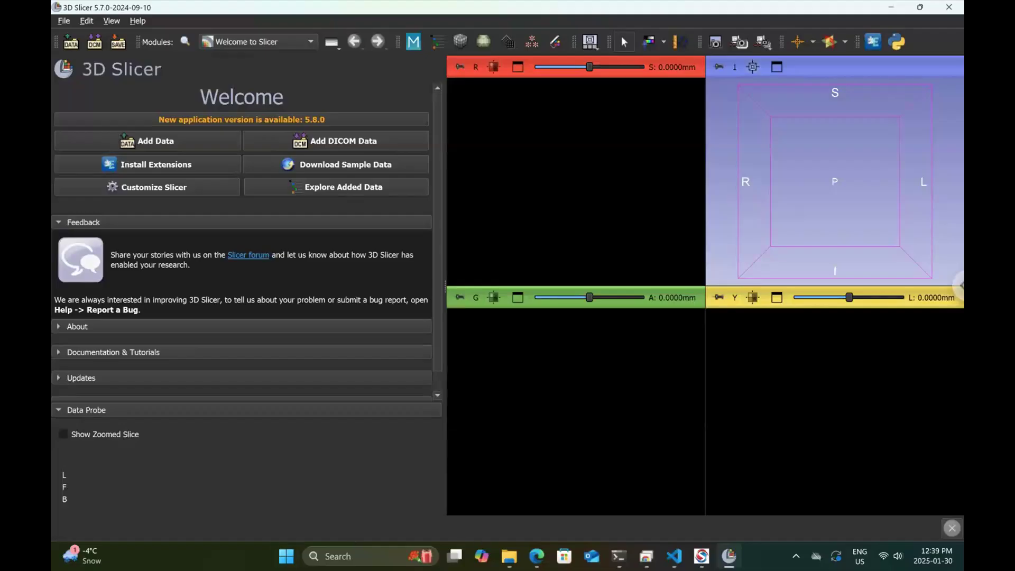
mouse_move(537, 556)
mouse_move(619, 556)
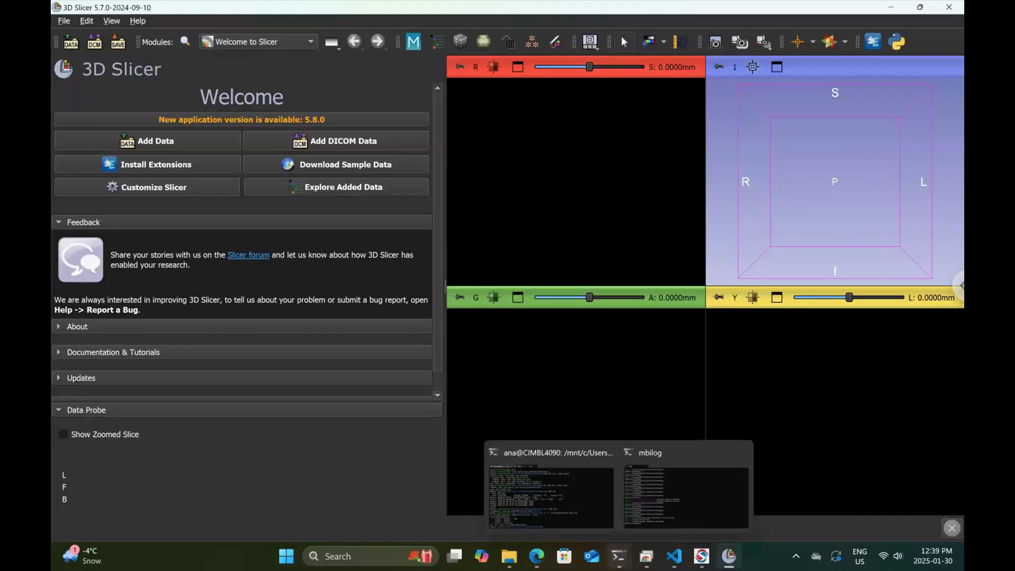
left_click(68, 43)
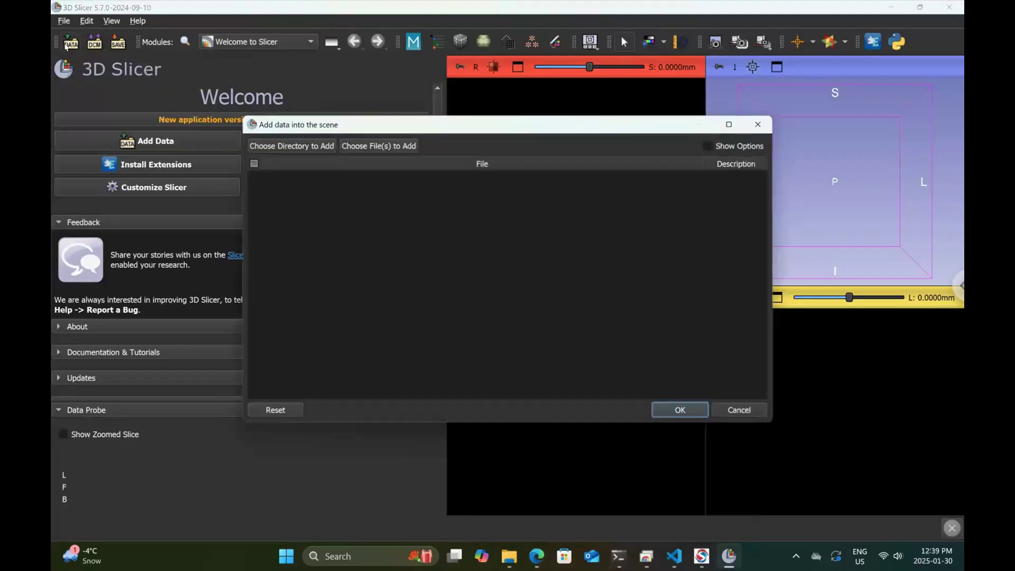
left_click(752, 411)
Step: Switch to the terminal, open a new Ubuntu session and begin a cd command
mouse_move(614, 549)
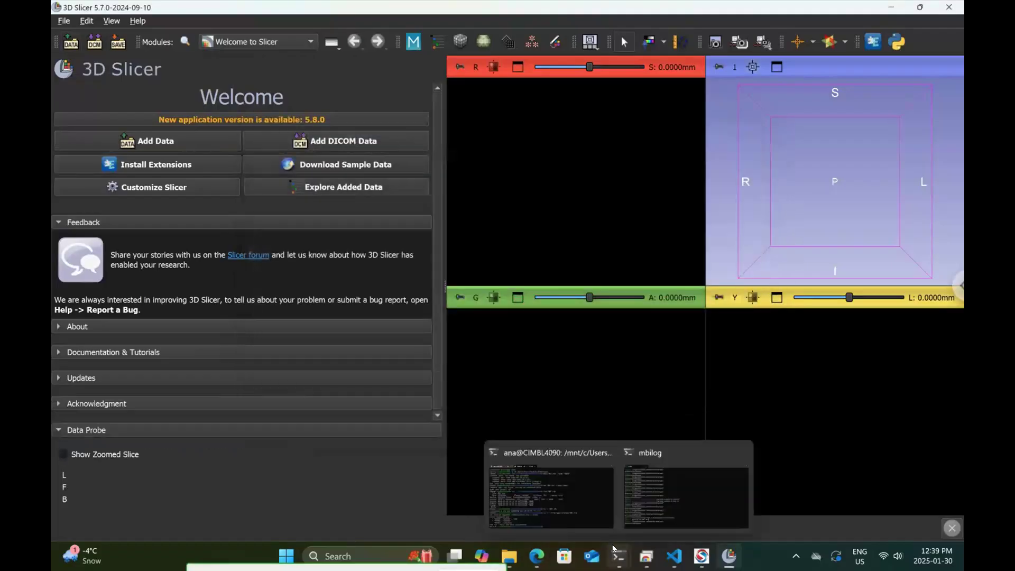
left_click(571, 501)
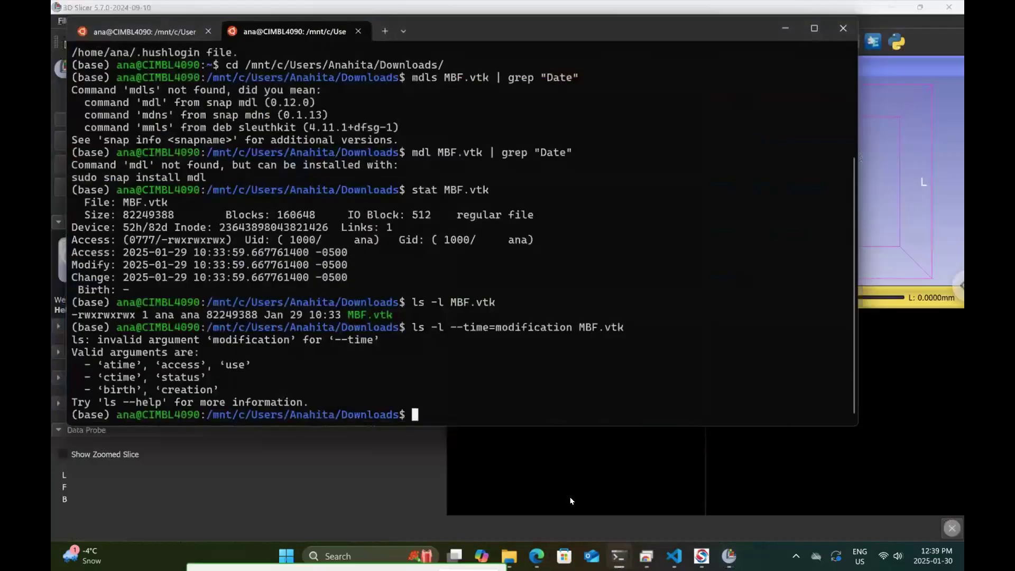
left_click(383, 31)
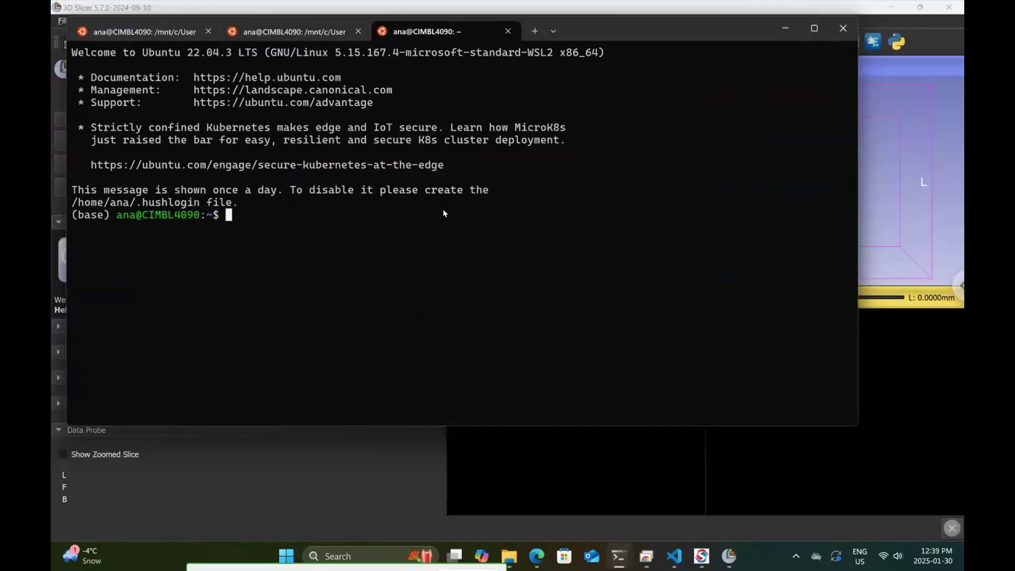
type("cd")
Step: Find ParaView 5.12.1 among the installed applications to launch it
left_click(374, 554)
type("paraView 5.12.1")
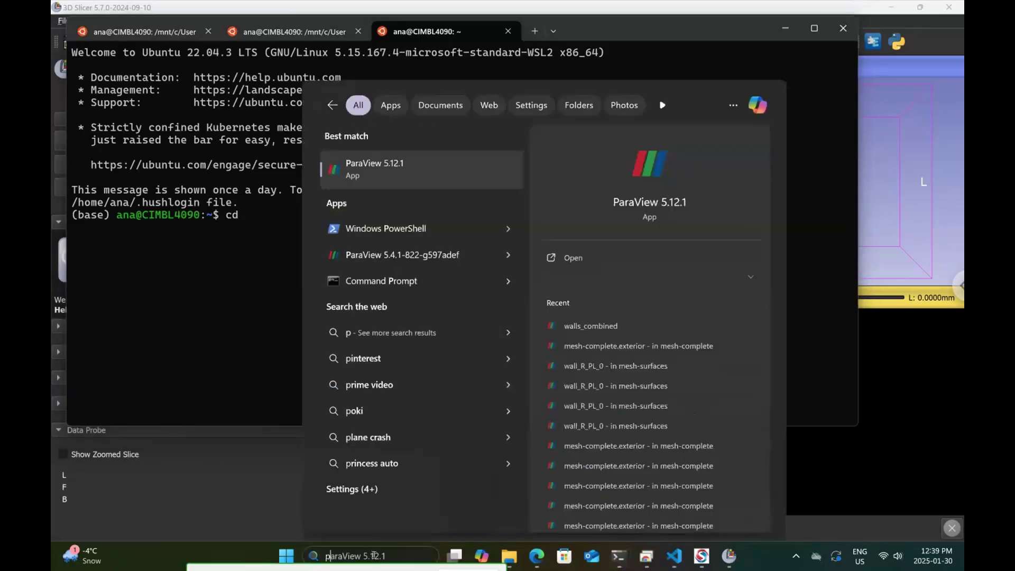
Step: Launch ParaView 5.12.1 and load Image.vti from the undergrad_segmentation_project/ImageCAS_Patient1/Images folder in Documents
key("Return")
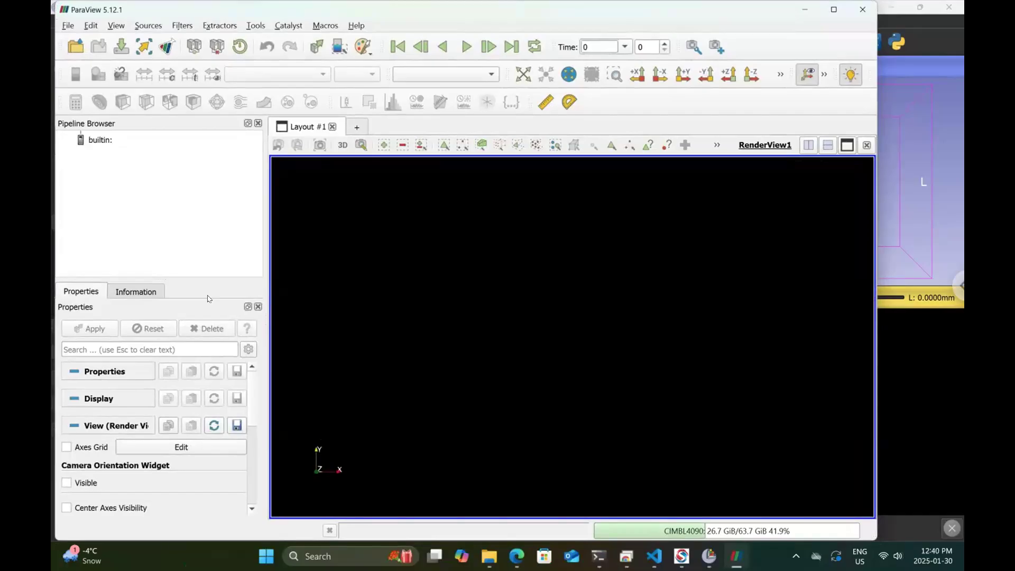
left_click(75, 47)
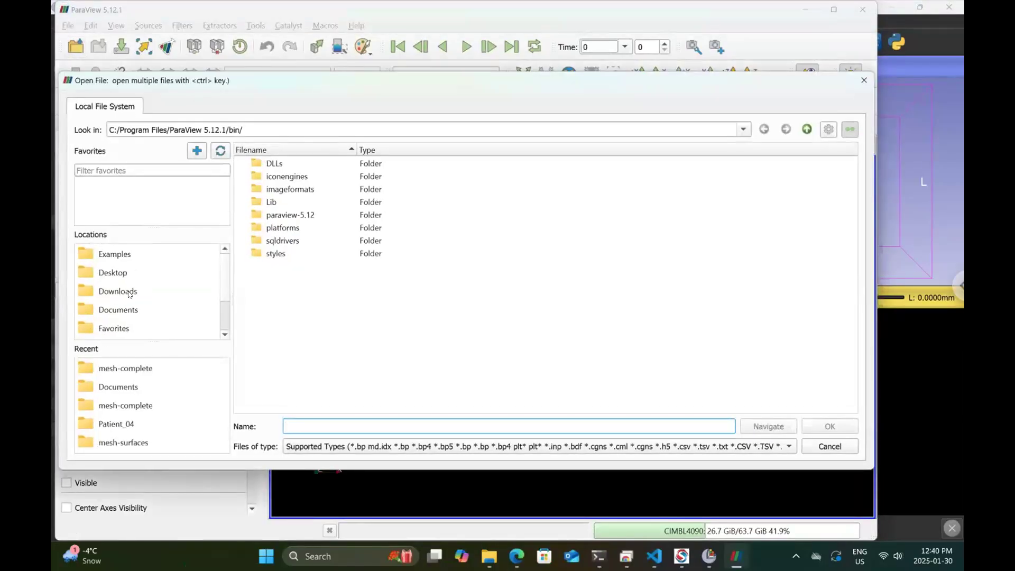
left_click(129, 311)
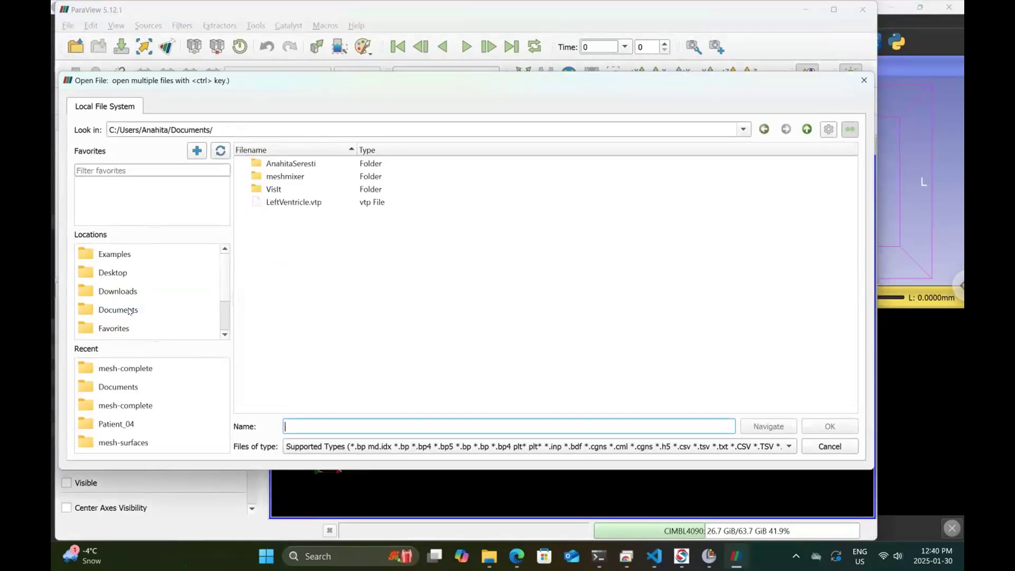
double_click(297, 164)
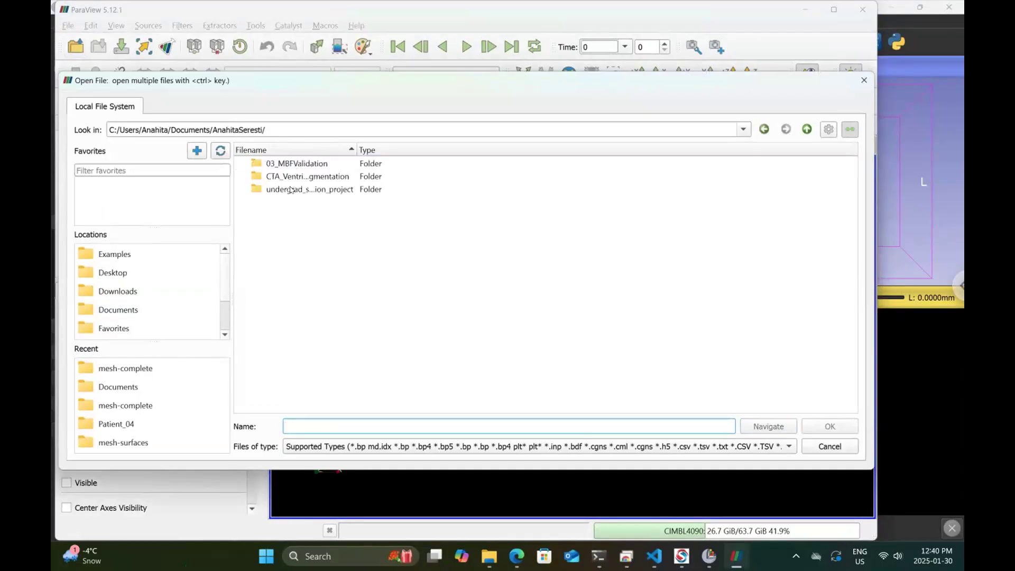
double_click(293, 190)
double_click(291, 165)
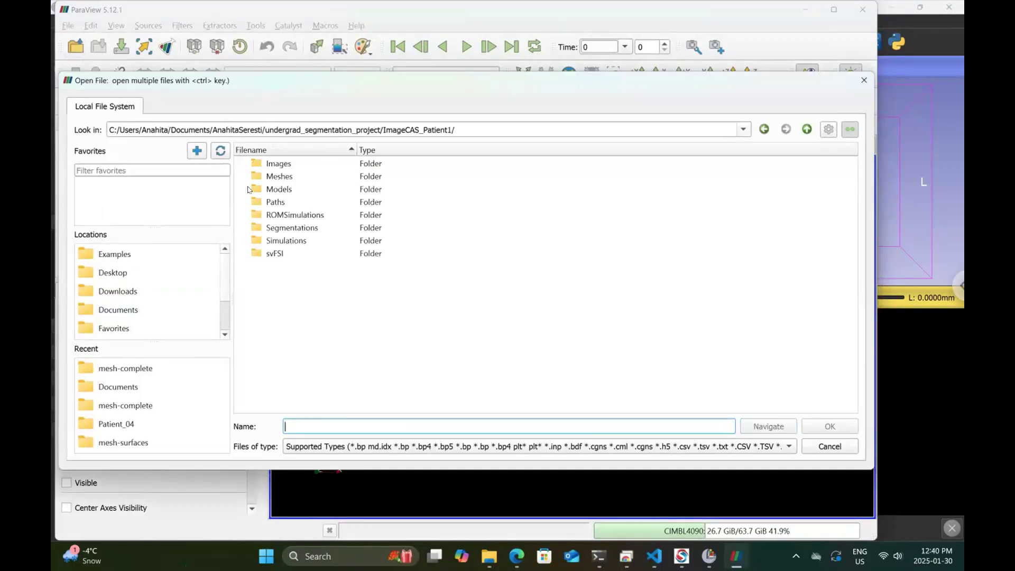
double_click(269, 165)
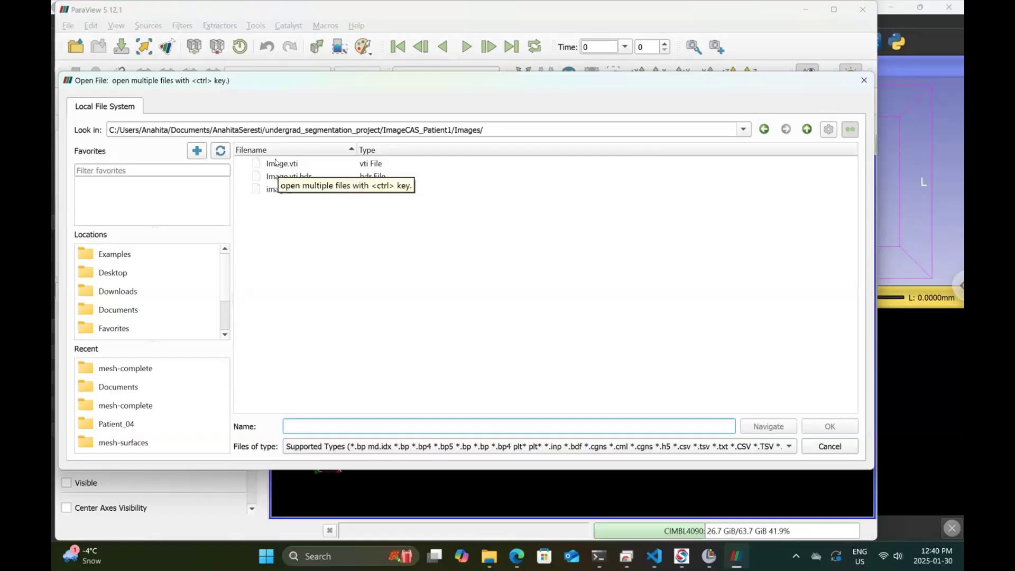
double_click(275, 163)
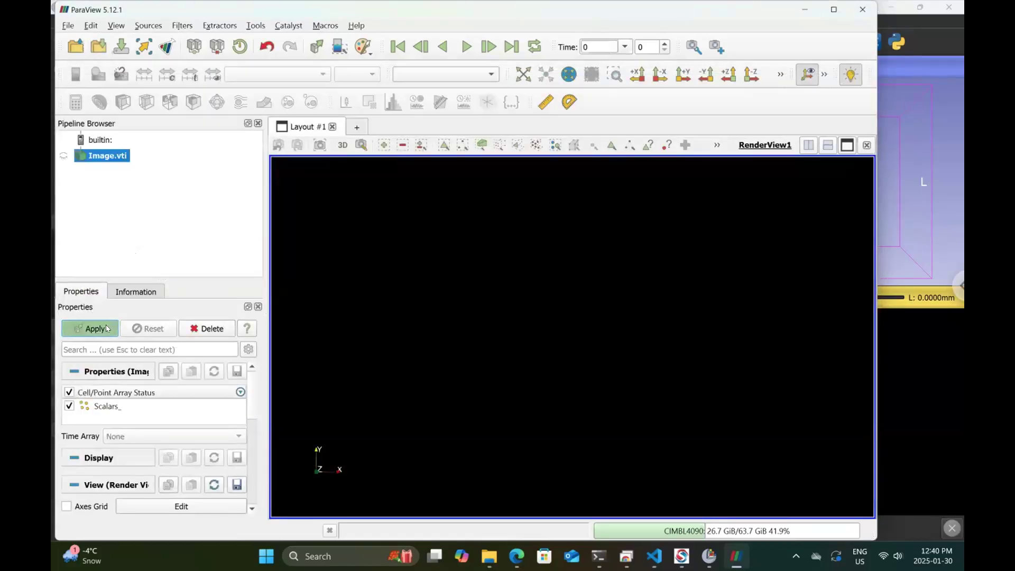
left_click(90, 329)
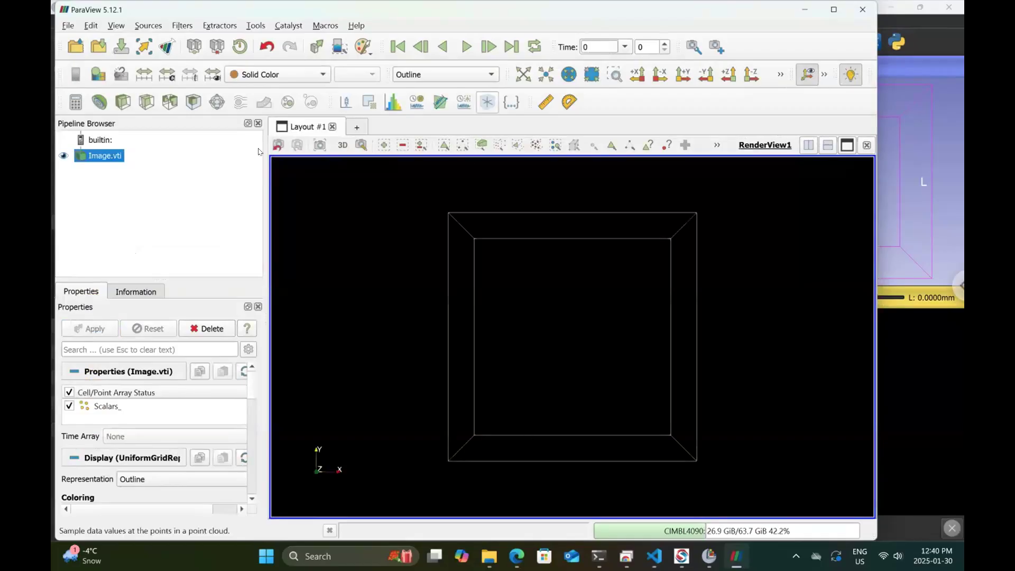
Step: Save the loaded image data as Image in Legacy VTK format (*.vtk) in the Images folder, and return to 3D Slicer
left_click(99, 47)
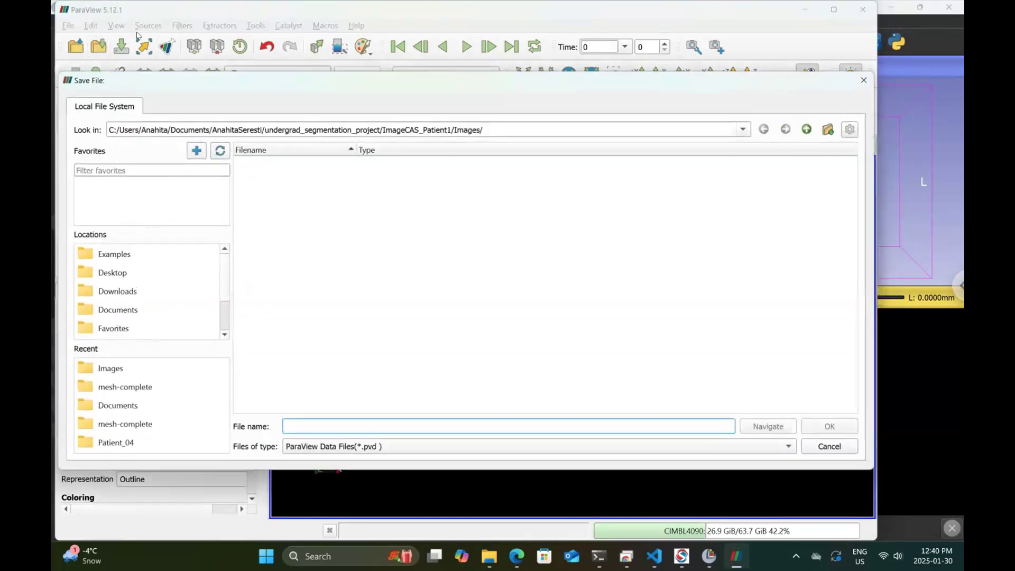
left_click(379, 446)
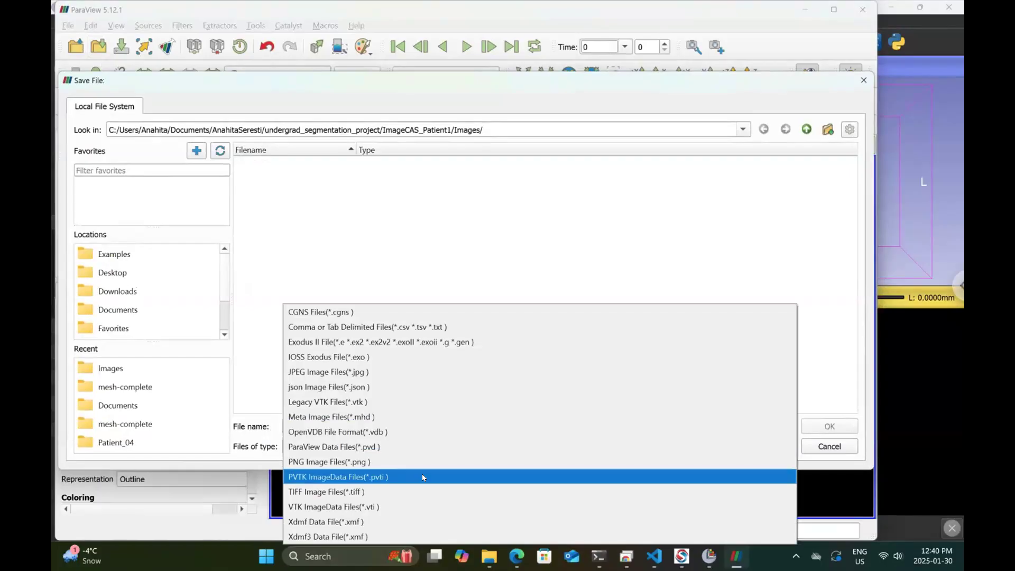
left_click(382, 404)
left_click(364, 421)
type("Image")
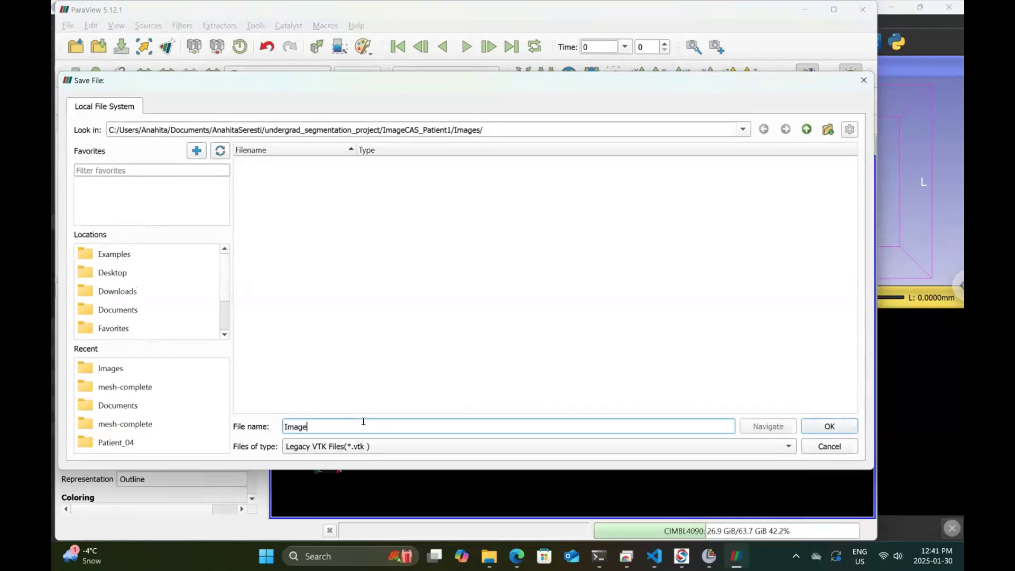
left_click(816, 429)
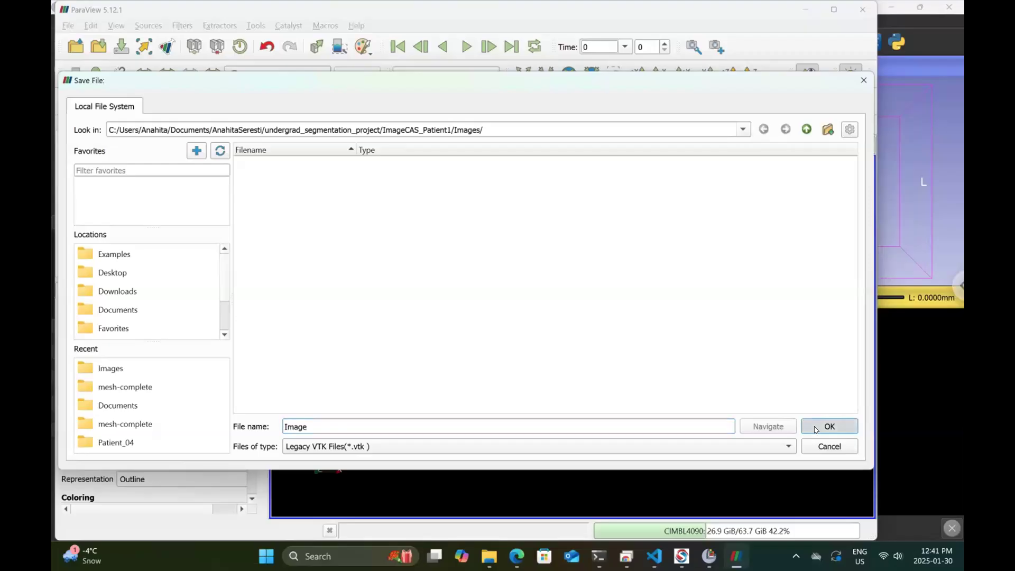
left_click(639, 399)
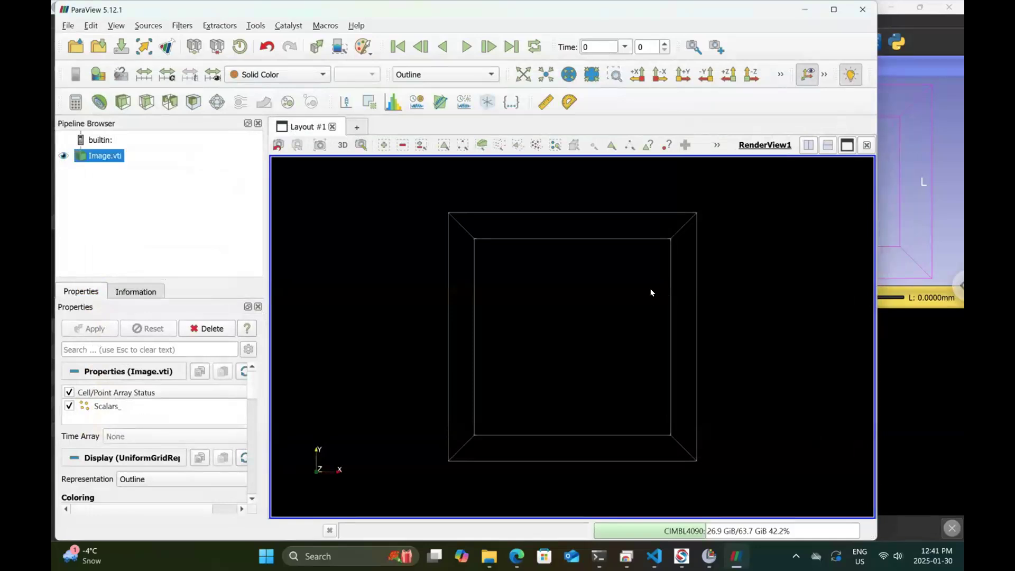
left_click(863, 9)
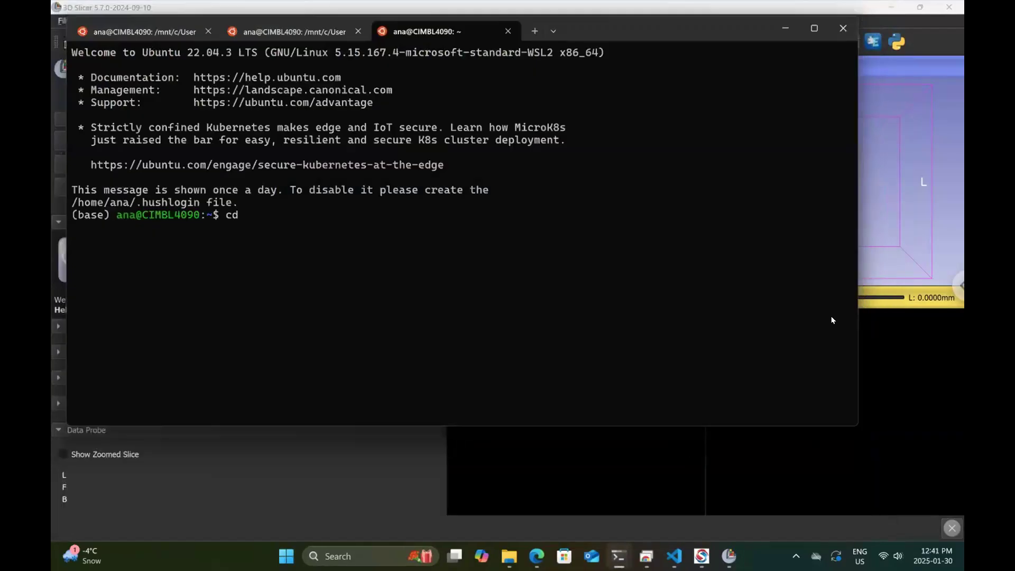
left_click(160, 510)
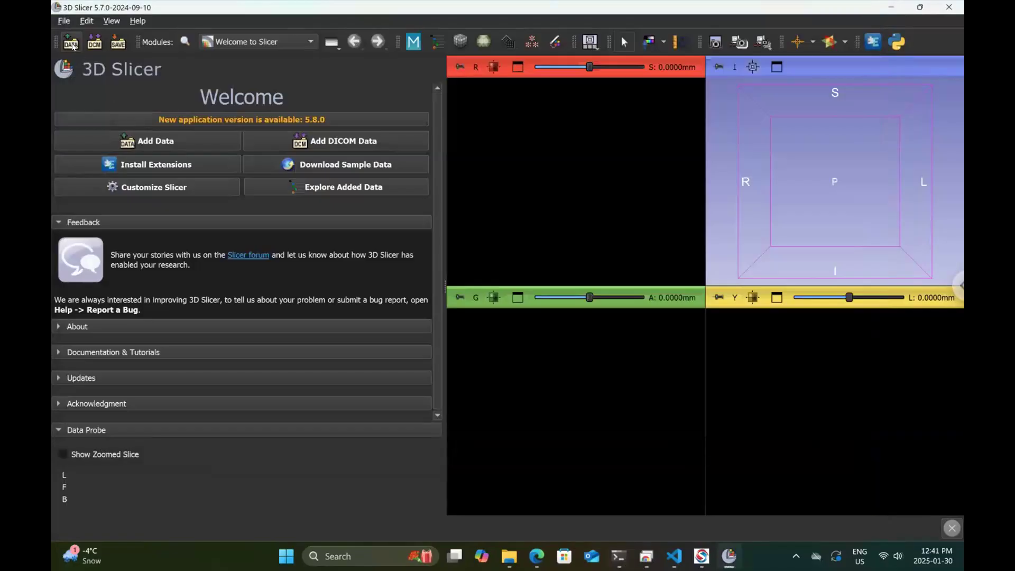
left_click(71, 44)
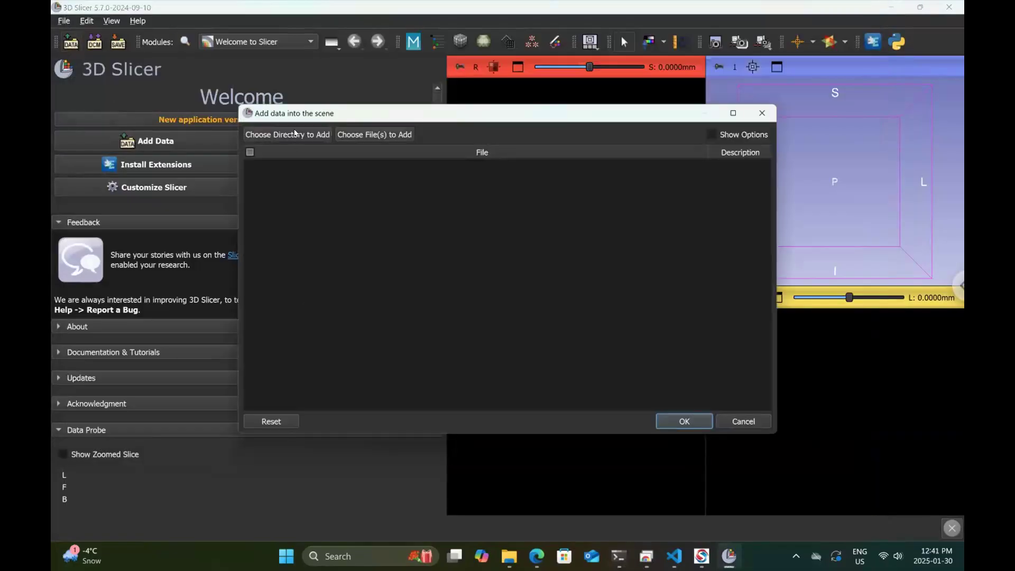
left_click(295, 135)
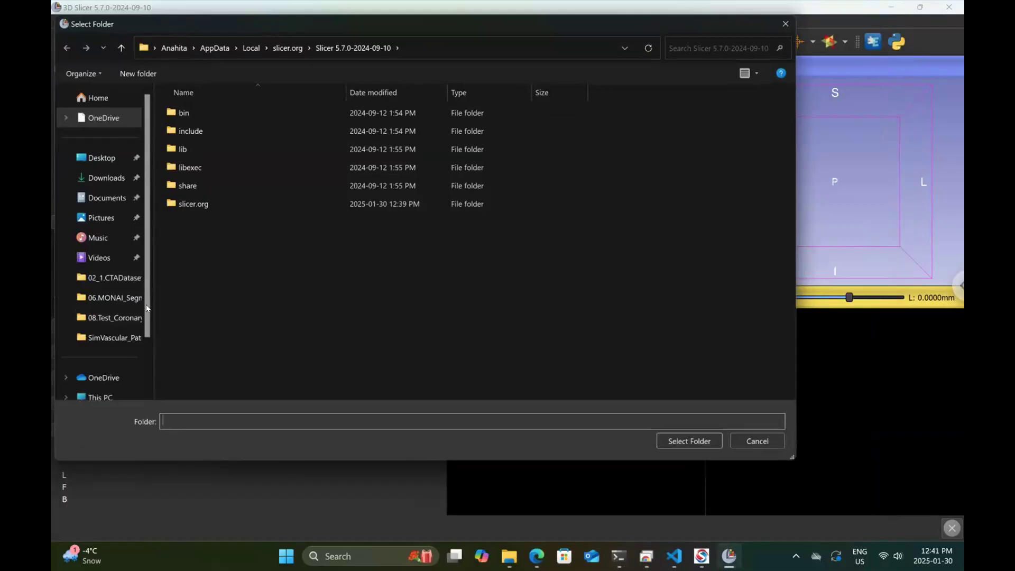
left_click(764, 444)
left_click(728, 421)
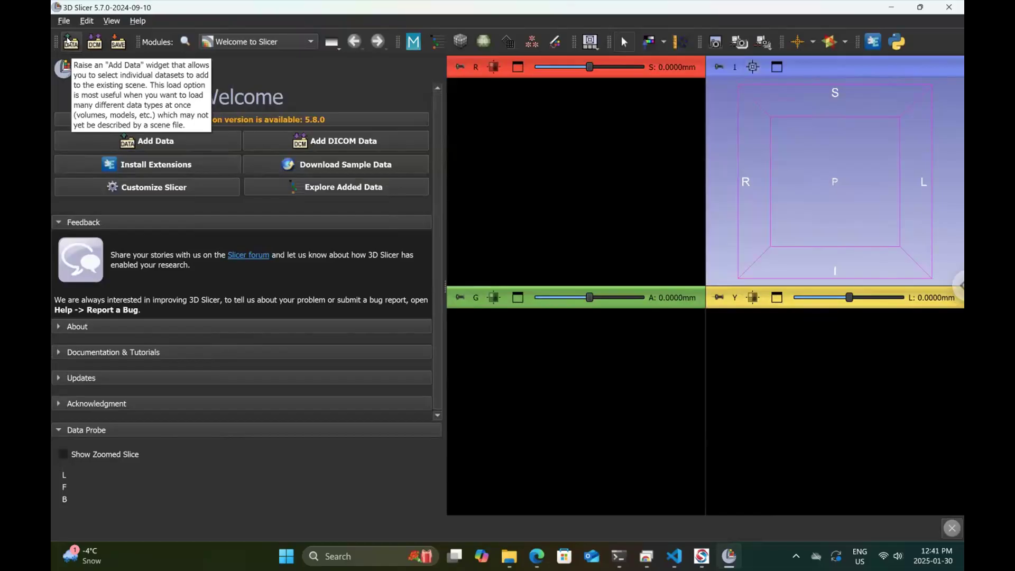
Step: Load Image.vtk from the undergrad_segmentation_project/ImageCAS_Patient1/Images folder into the scene as a Volume
left_click(70, 42)
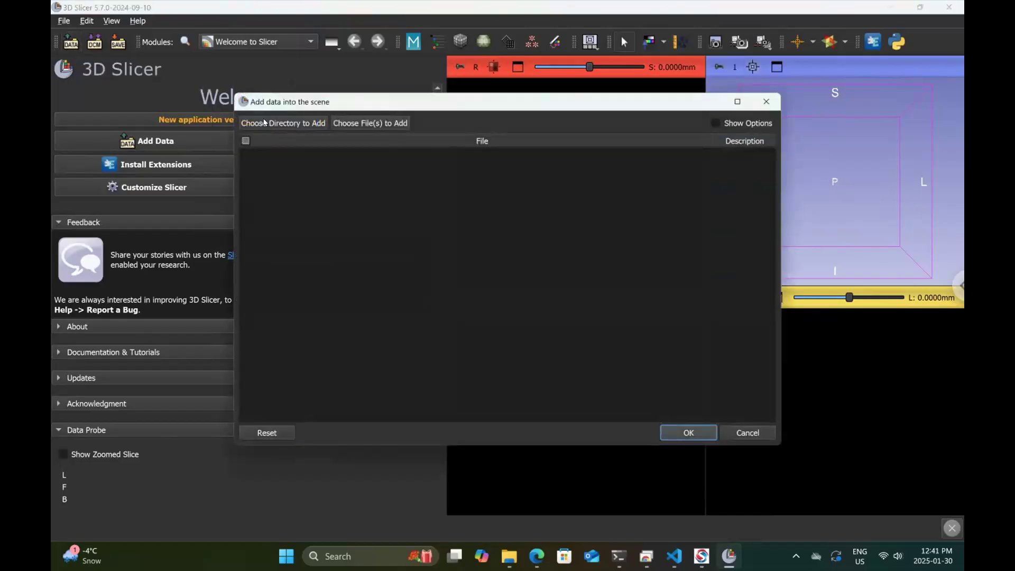
left_click(369, 121)
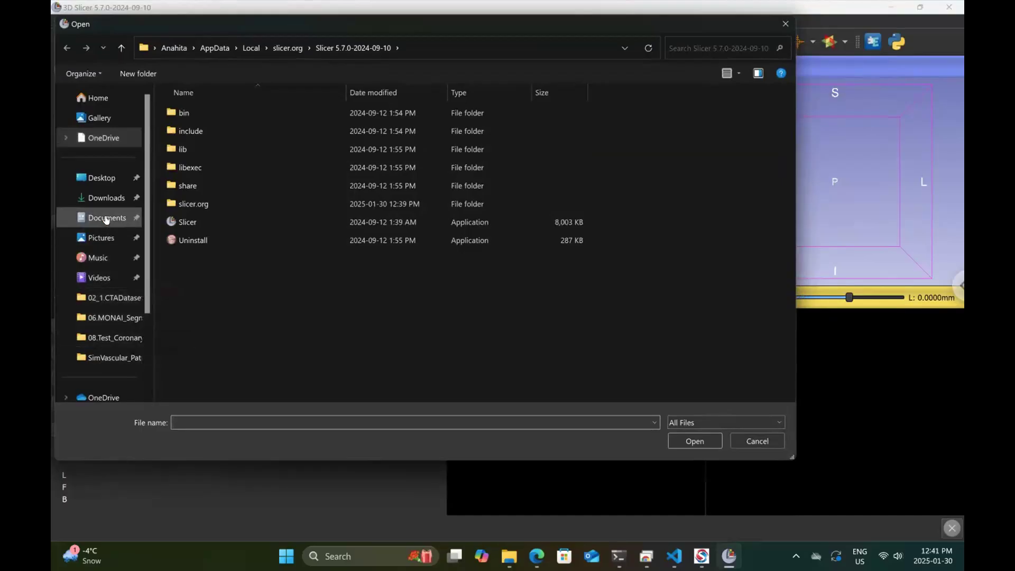
left_click(126, 218)
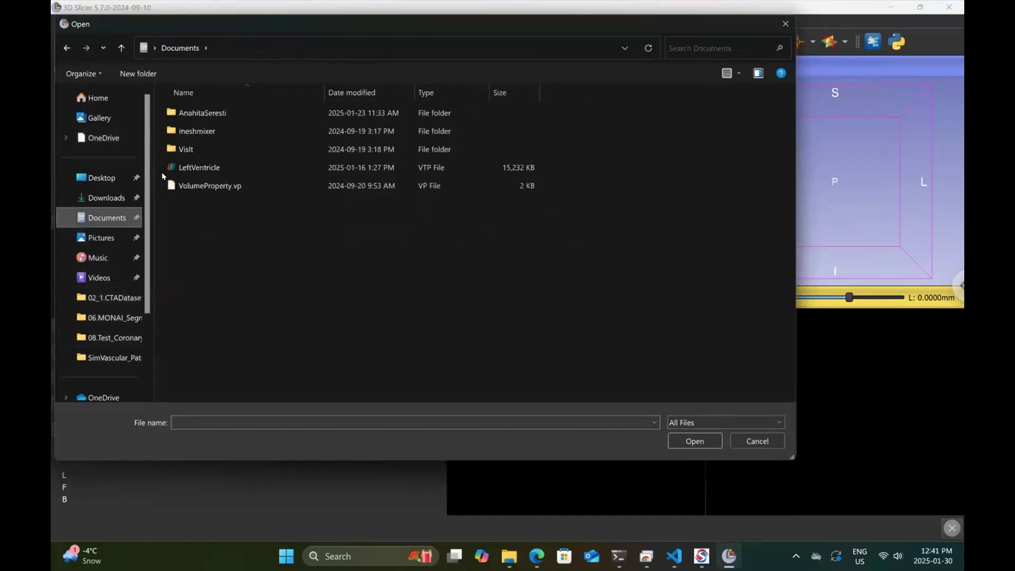
double_click(208, 116)
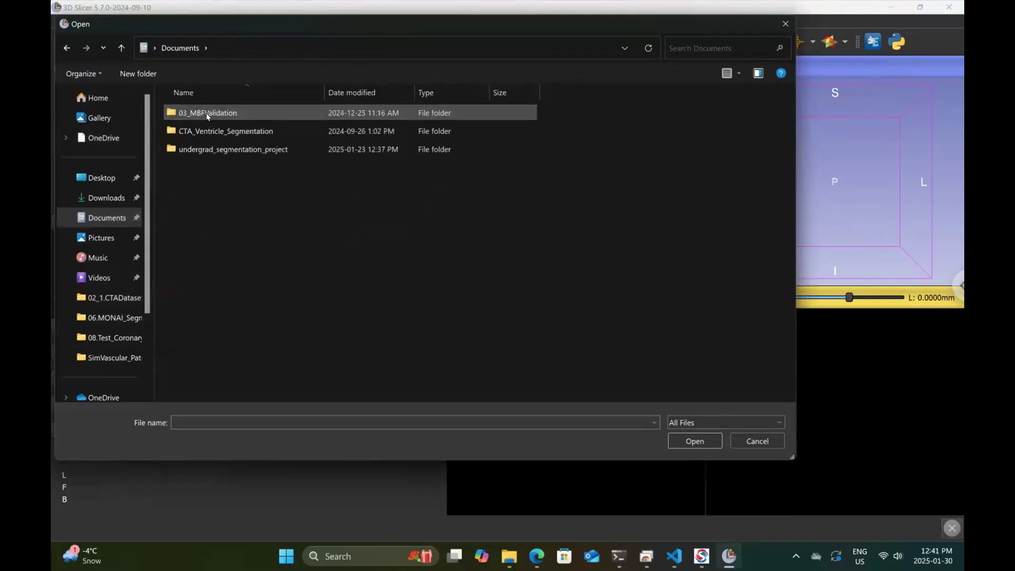
left_click(214, 154)
double_click(214, 151)
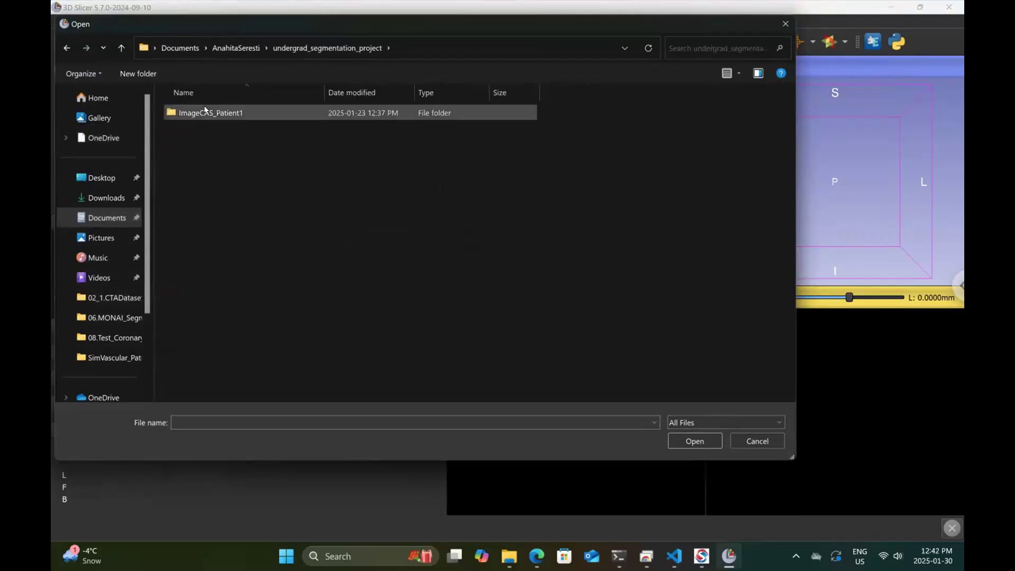
double_click(204, 112)
double_click(195, 114)
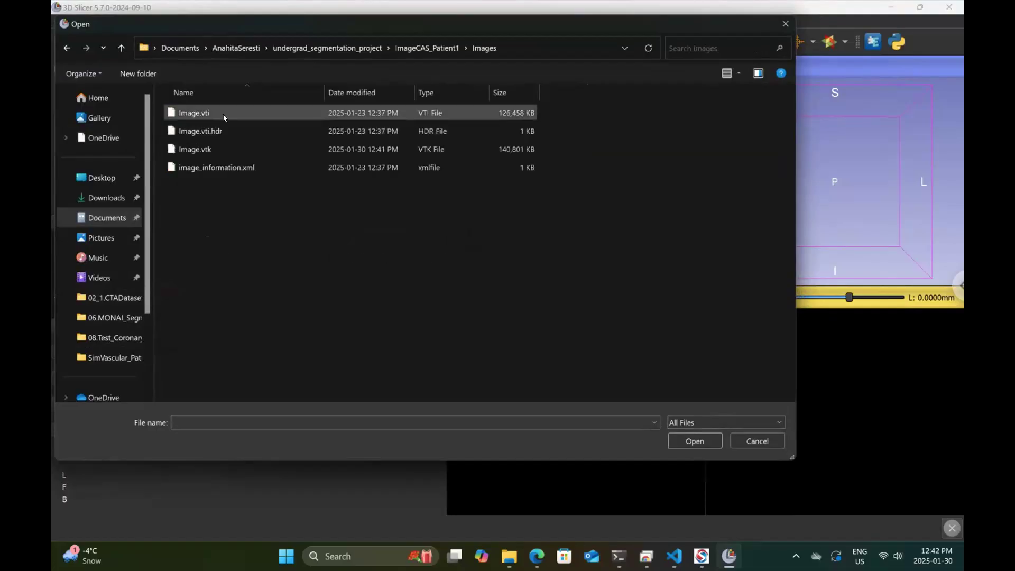
double_click(204, 150)
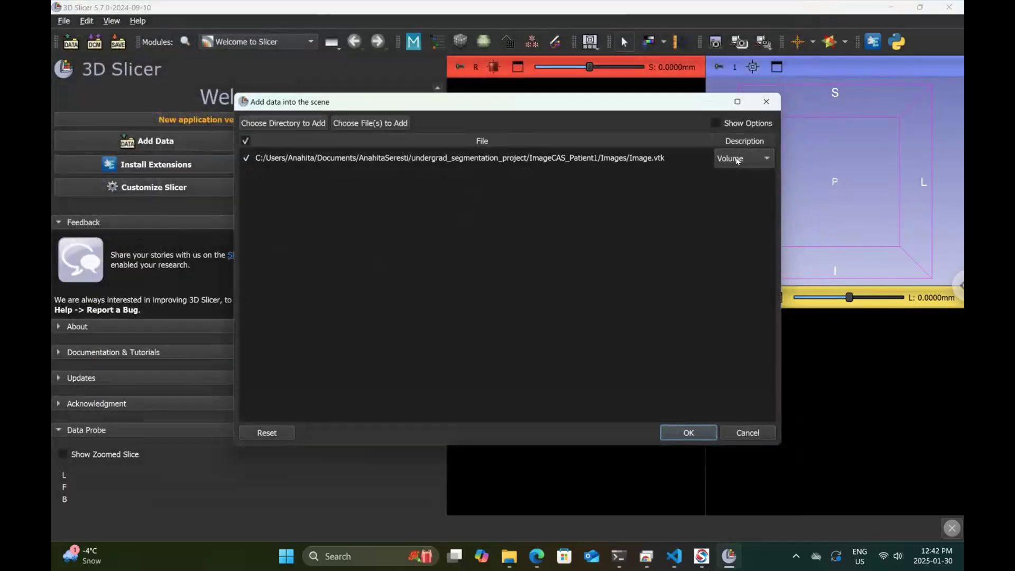
left_click(689, 433)
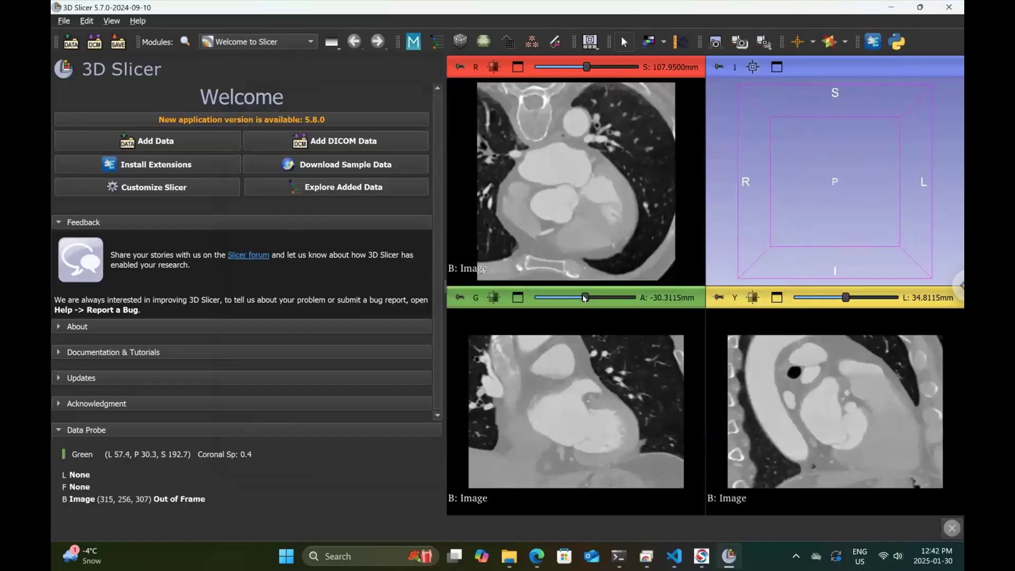
Step: Move the green coronal slice to an offset of about -97 mm
mouse_move(584, 299)
left_mouse_down()
mouse_move(552, 299)
mouse_move(575, 299)
left_mouse_up()
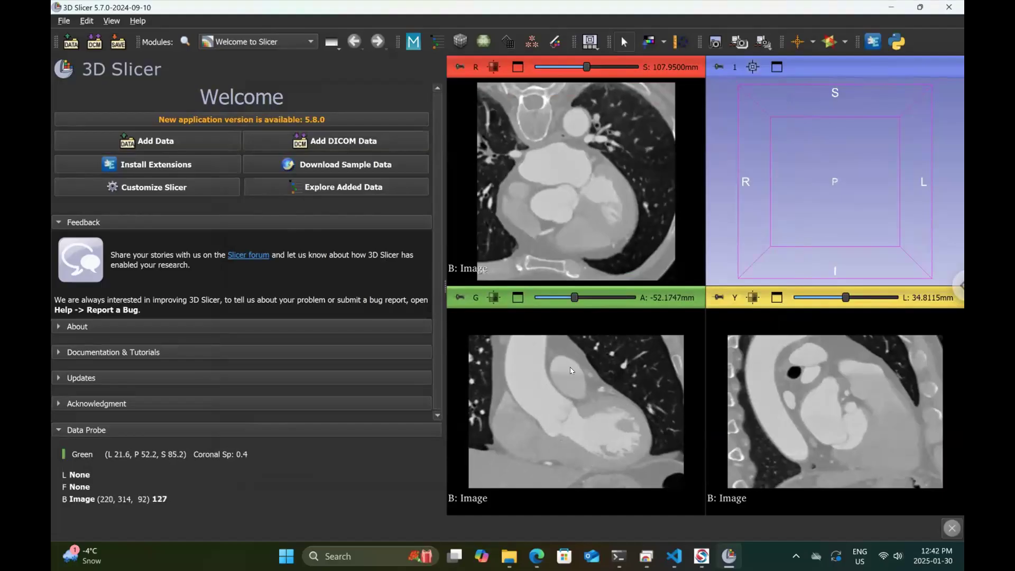
left_click_drag(574, 295, 554, 301)
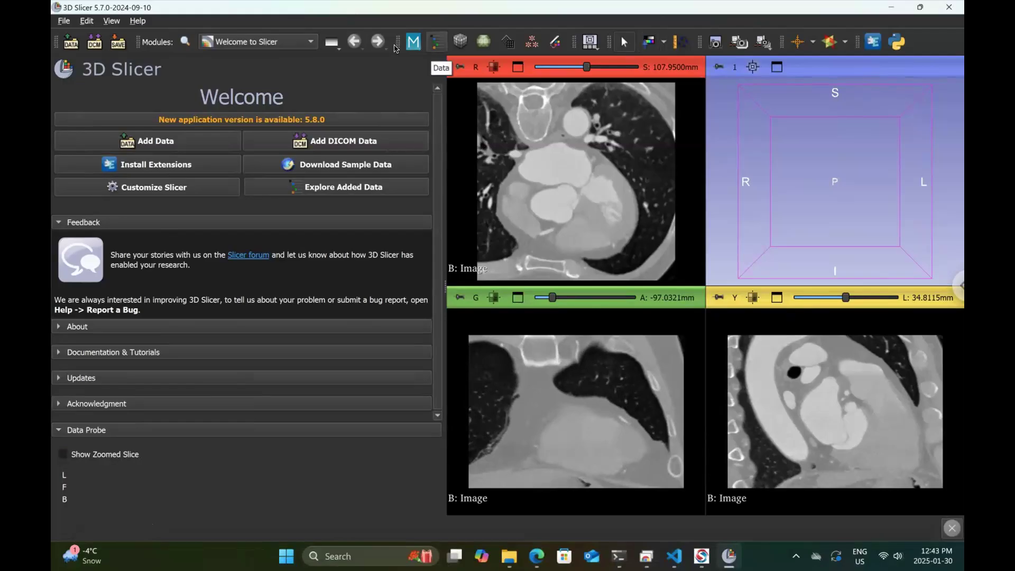
Step: Add a segment named LeftVentricle to the segmentation of the Image volume in the Segment Editor
left_click(306, 43)
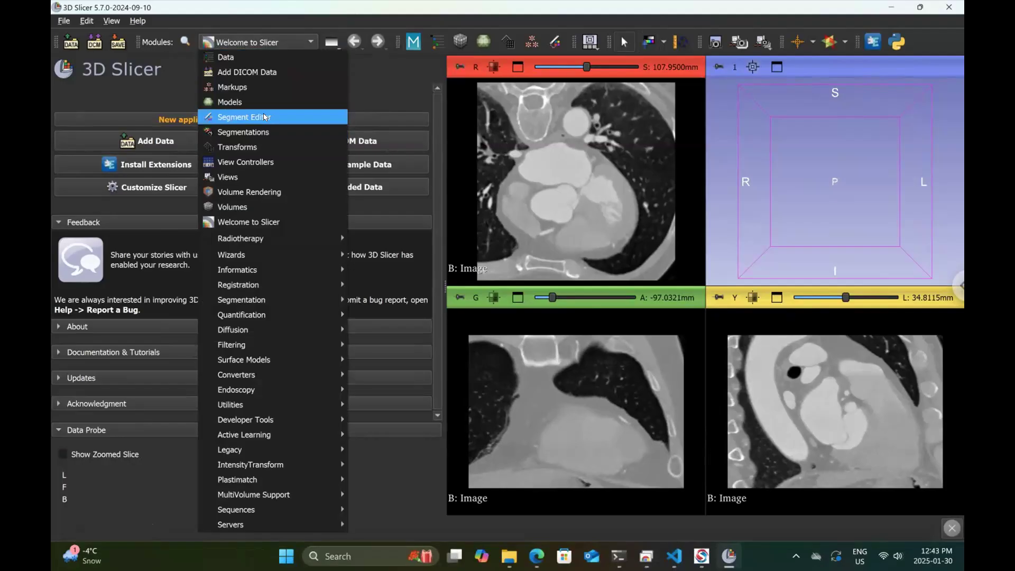
left_click(264, 117)
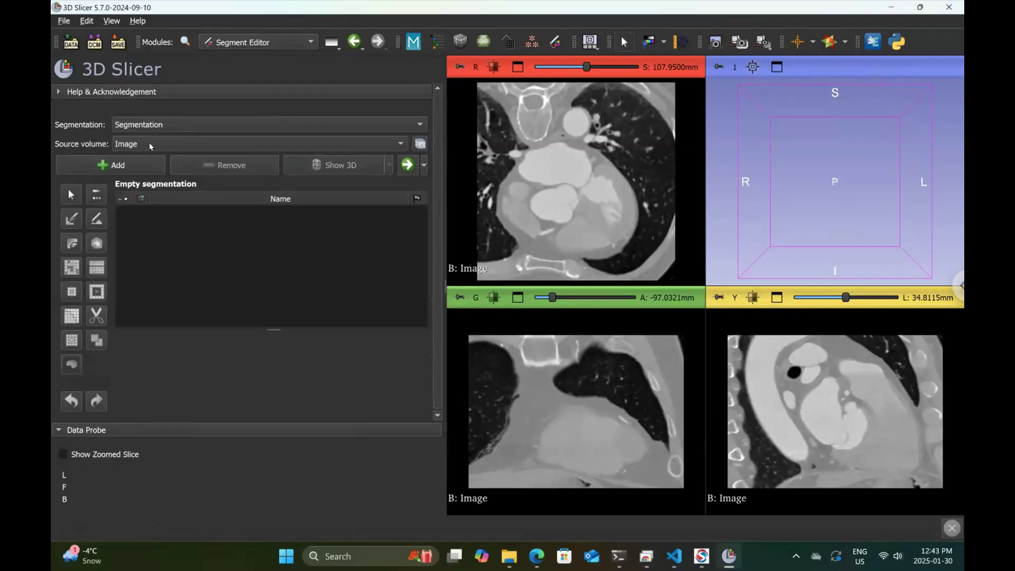
left_click(127, 163)
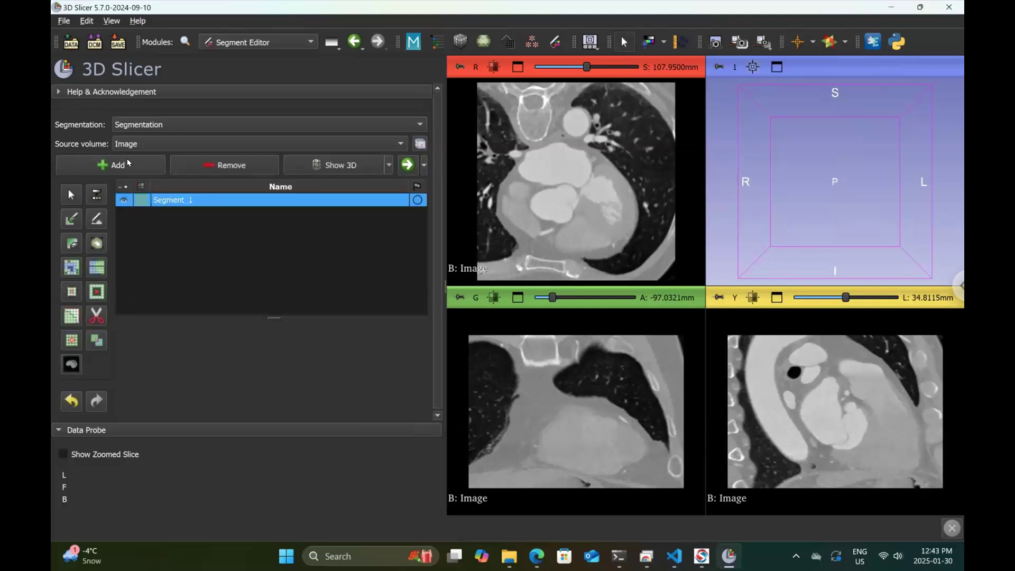
double_click(188, 199)
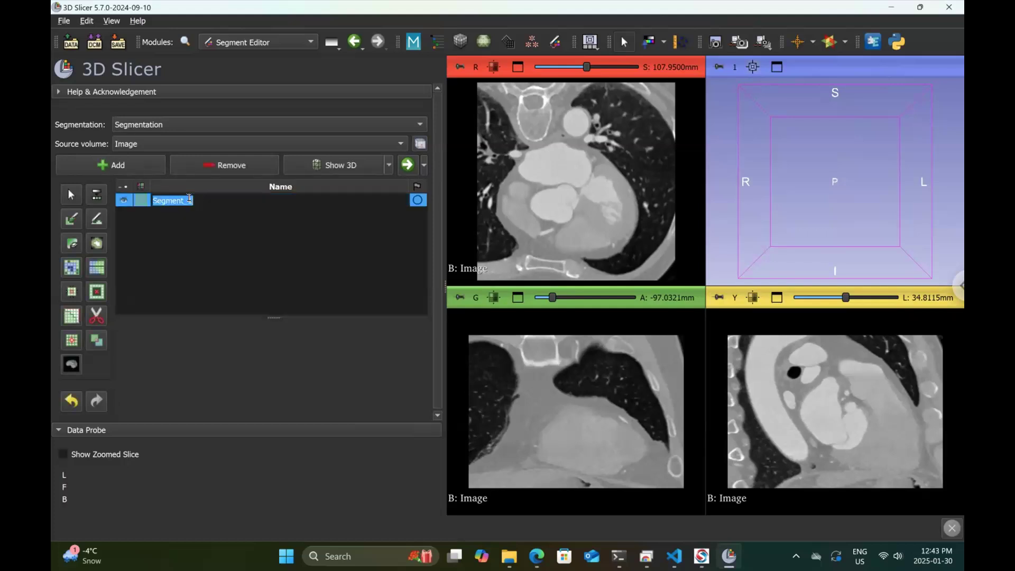
type("LeftVentricle")
key("Return")
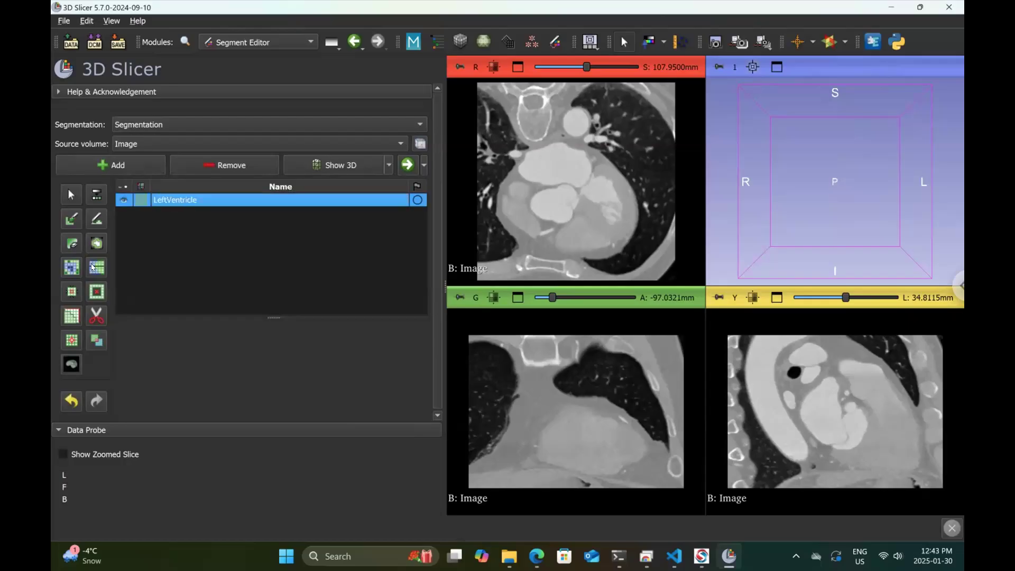
Step: Paint the bright left ventricle region in the green coronal slice with the Paint effect's round brush
left_click(73, 220)
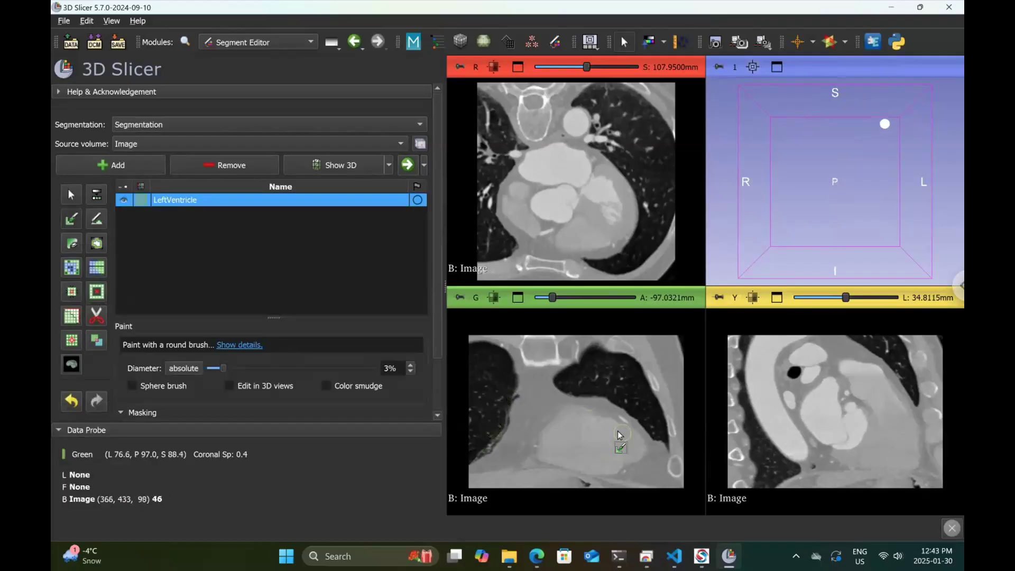
left_click_drag(618, 448, 632, 448)
mouse_move(590, 435)
left_mouse_down()
mouse_move(610, 465)
mouse_move(594, 460)
mouse_move(622, 466)
mouse_move(580, 430)
mouse_move(603, 433)
mouse_move(552, 461)
mouse_move(567, 427)
left_mouse_up()
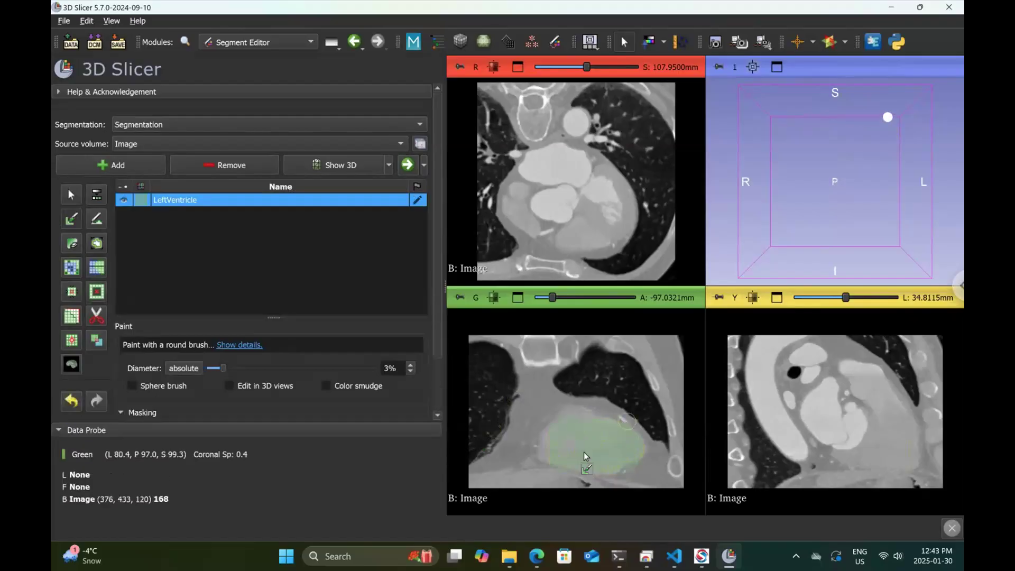
Step: Erase the painted LeftVentricle region from the green coronal slice with the Erase effect's round brush
left_click(69, 246)
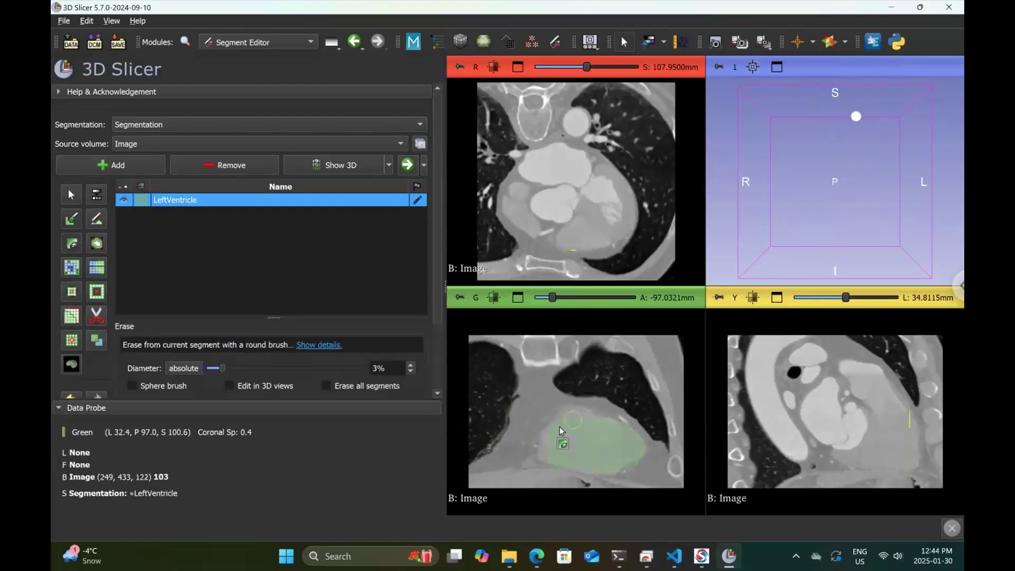
mouse_move(560, 464)
left_mouse_down()
mouse_move(608, 439)
mouse_move(635, 459)
mouse_move(600, 452)
mouse_move(612, 436)
mouse_move(572, 439)
mouse_move(572, 425)
mouse_move(560, 427)
mouse_move(582, 414)
mouse_move(612, 427)
mouse_move(615, 440)
left_mouse_up()
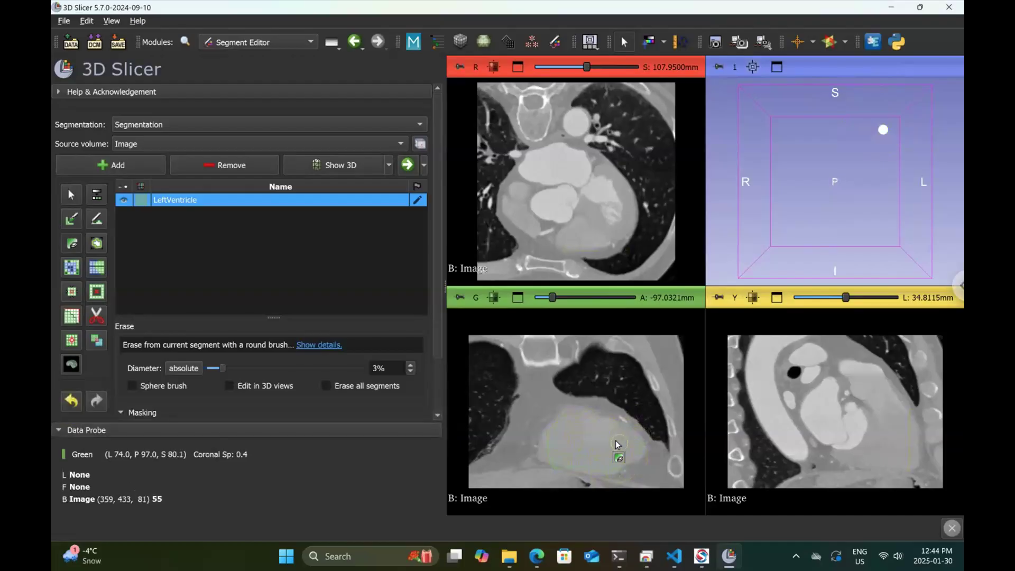
mouse_move(540, 465)
left_mouse_down()
mouse_move(550, 435)
mouse_move(544, 467)
mouse_move(585, 443)
left_mouse_up()
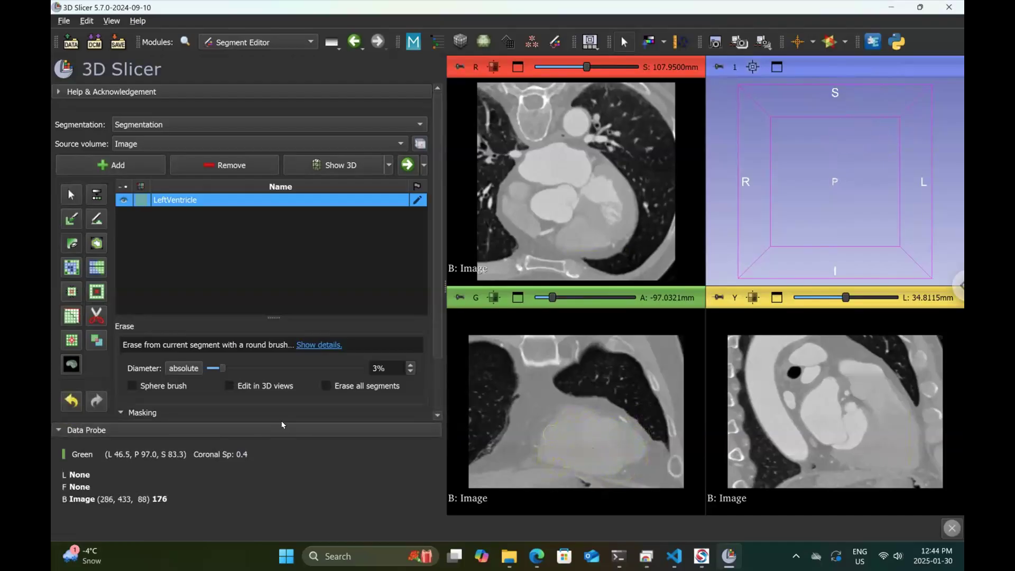
Step: Move the green coronal slice to about -60 mm and restrict the Paint effect to an editable intensity range of 20 to 200
left_click(69, 222)
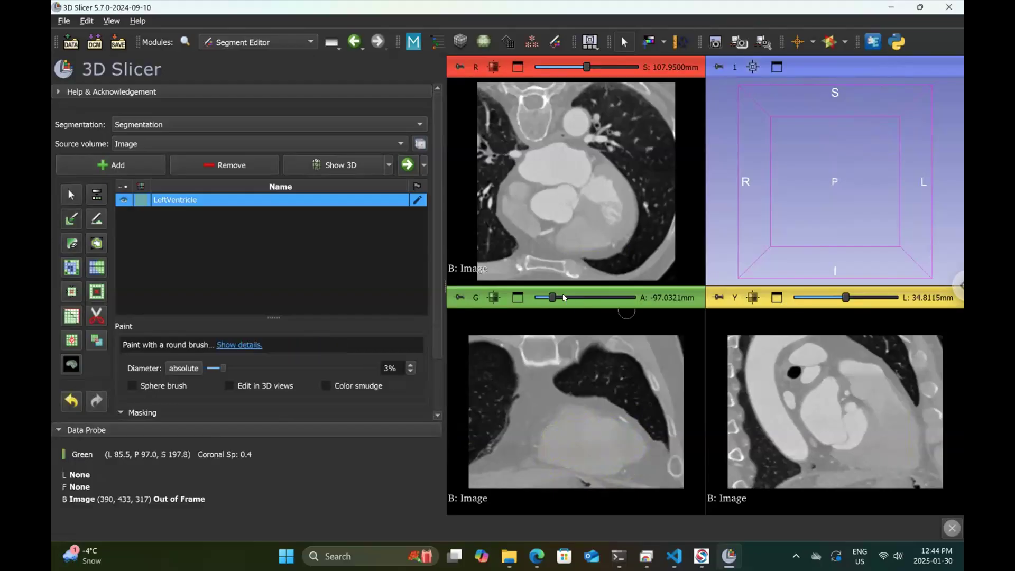
left_click_drag(555, 299, 573, 299)
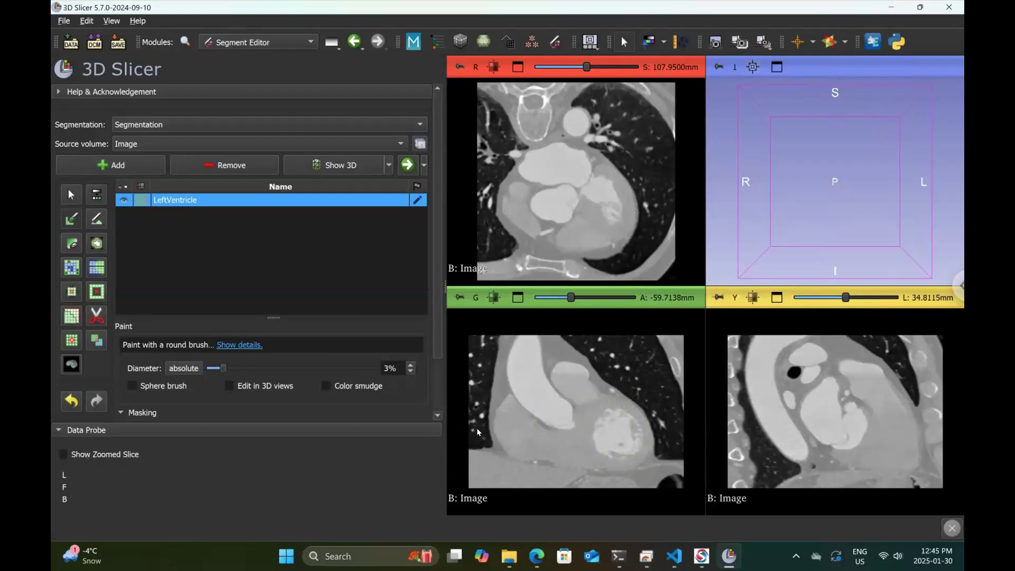
scroll(264, 318, "down", 3)
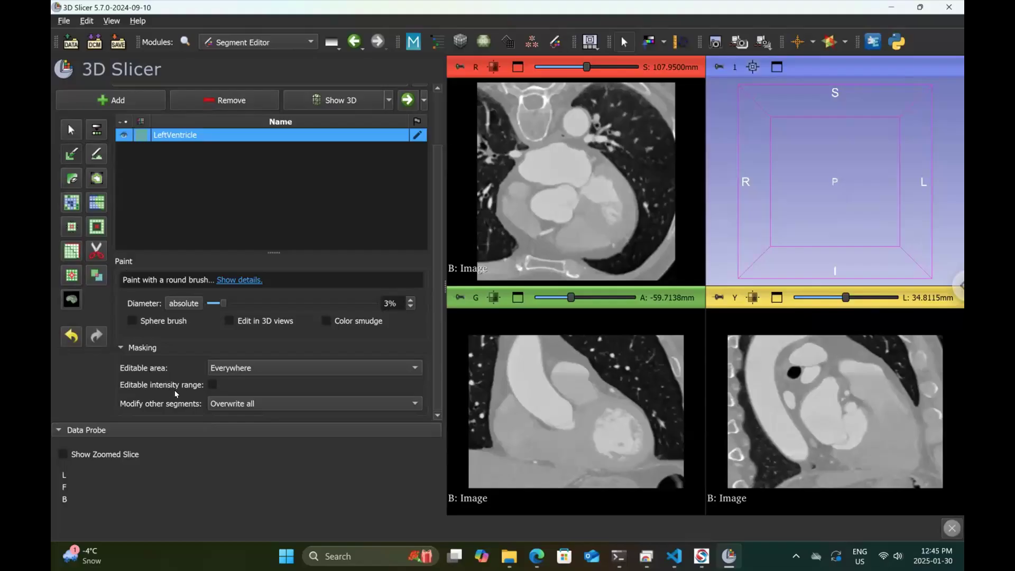
left_click(212, 385)
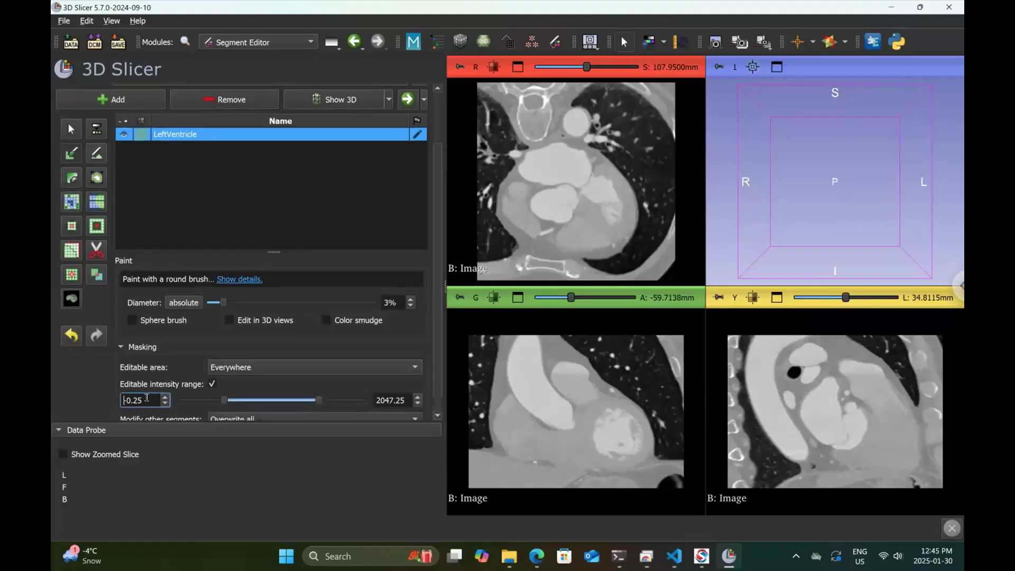
left_click(147, 399)
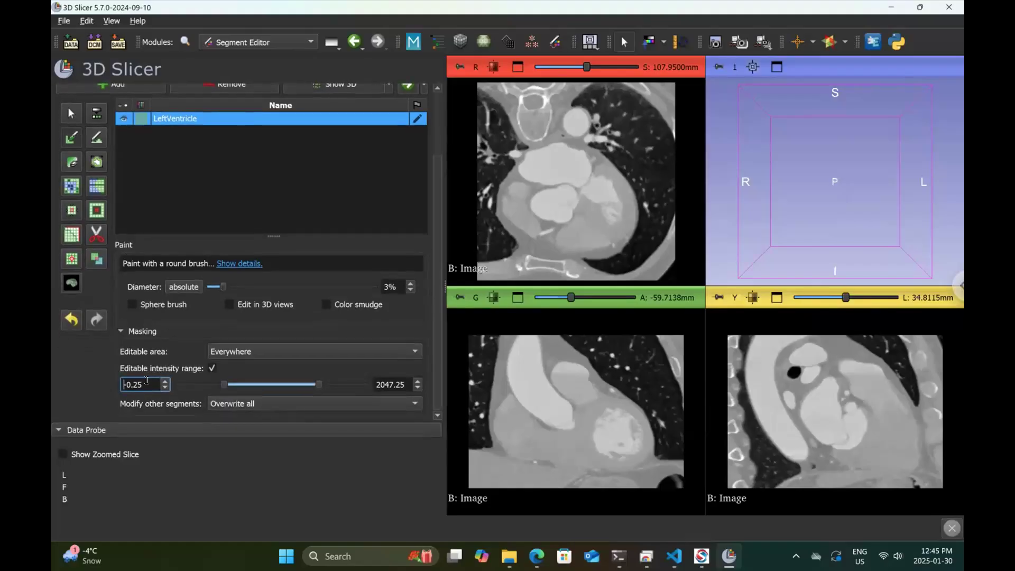
left_click_drag(145, 383, 116, 383)
type("20")
left_click_drag(406, 382, 384, 381)
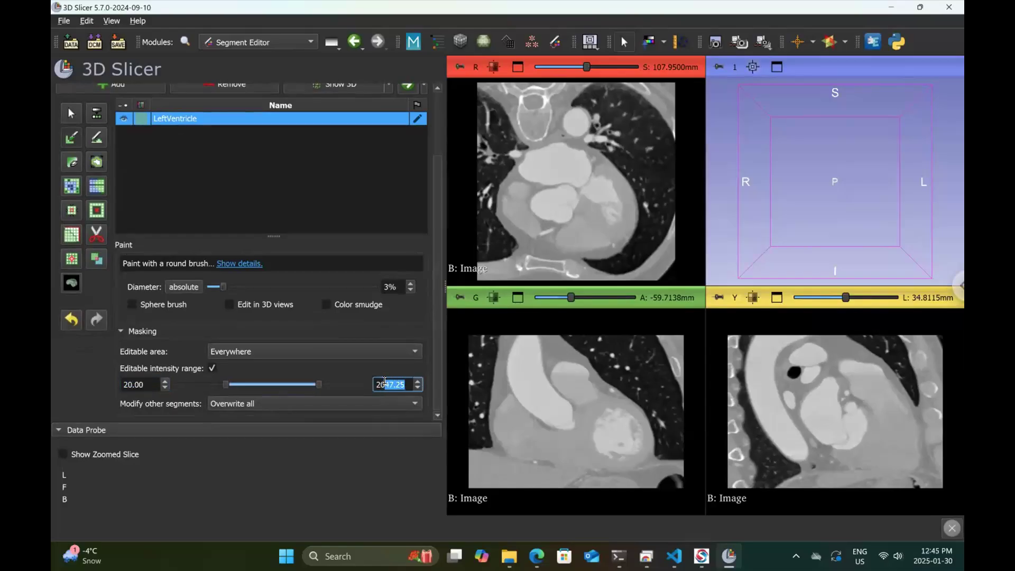
type("00.00")
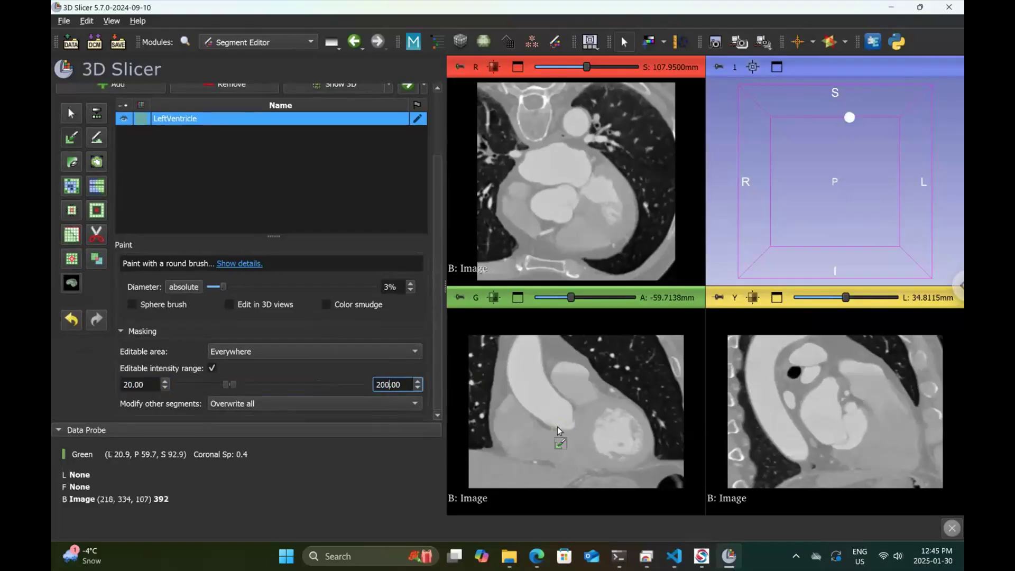
Step: Paint part of the wall around the bright left ventricle cavity in the -60 mm coronal slice, enlarging the green view to fill the layout
mouse_move(609, 418)
left_mouse_down()
mouse_move(597, 401)
mouse_move(585, 413)
mouse_move(611, 440)
mouse_move(587, 405)
mouse_move(568, 408)
mouse_move(602, 440)
left_mouse_up()
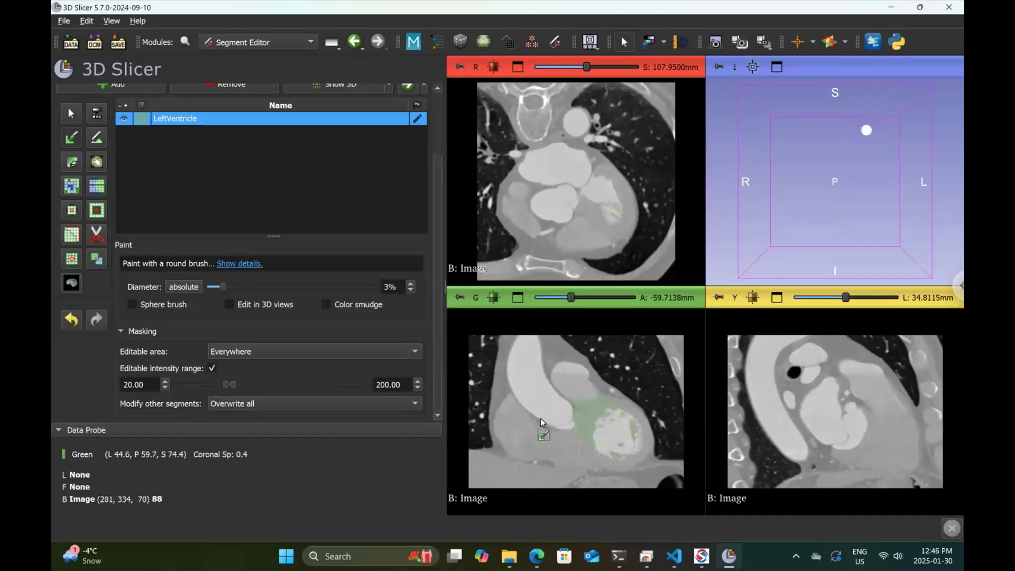
left_click_drag(559, 420, 602, 420)
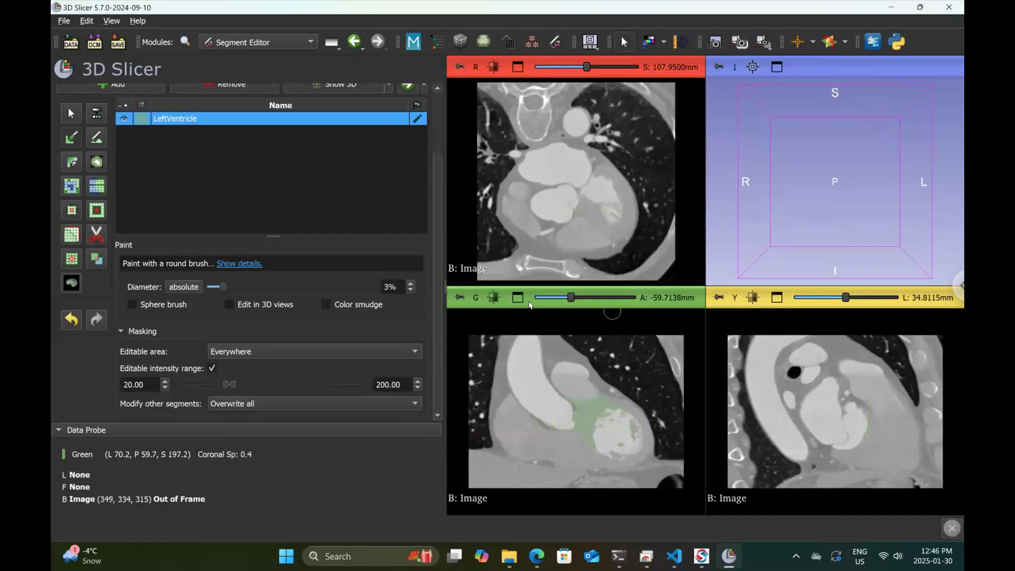
left_click(513, 298)
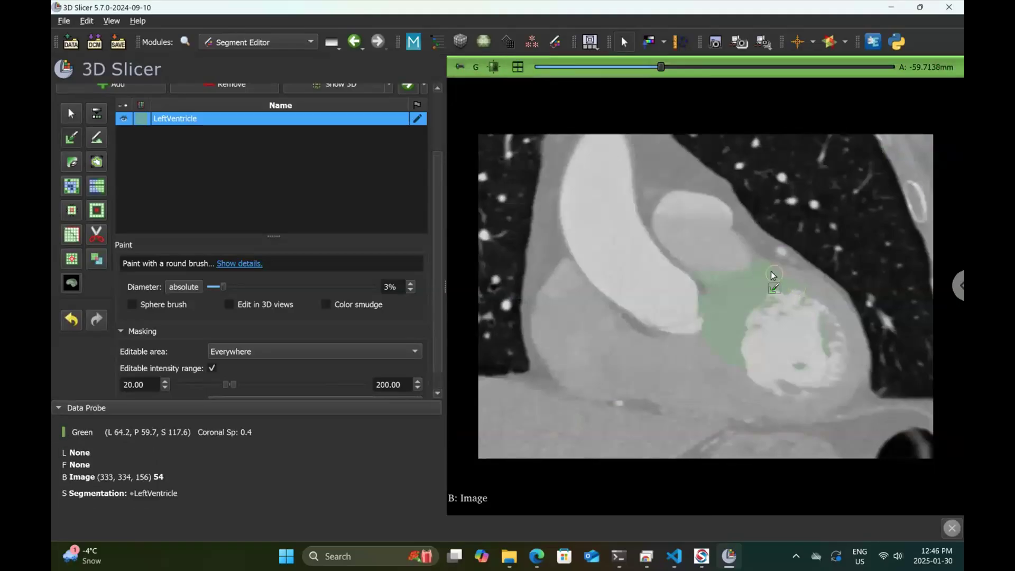
left_click_drag(774, 275, 853, 297)
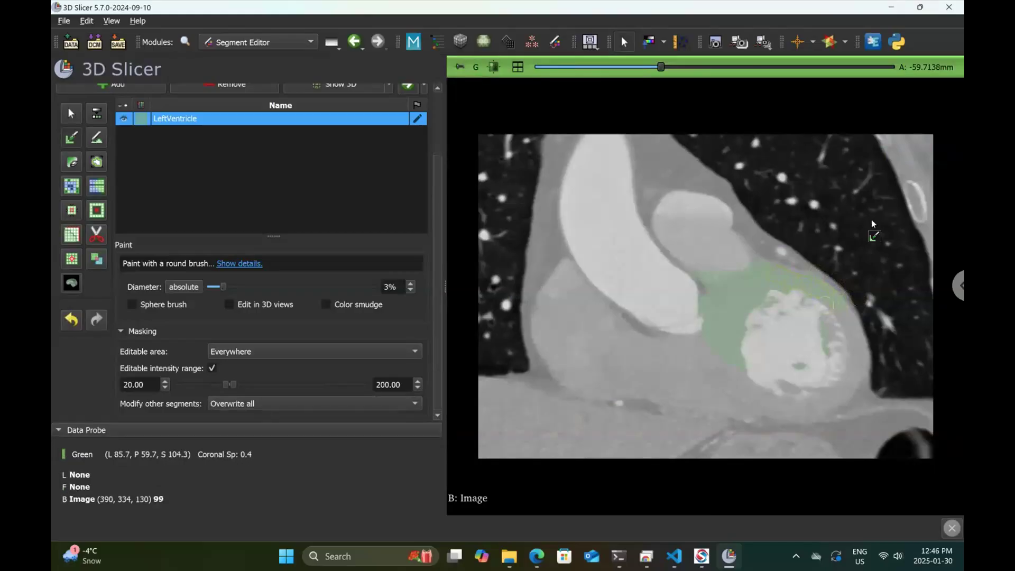
Step: Set the paint brush diameter to 6% and paint the left ventricle's tip in the coronal slice at about -99 mm
left_click_drag(661, 67, 628, 69)
scroll(614, 85, "down", 15)
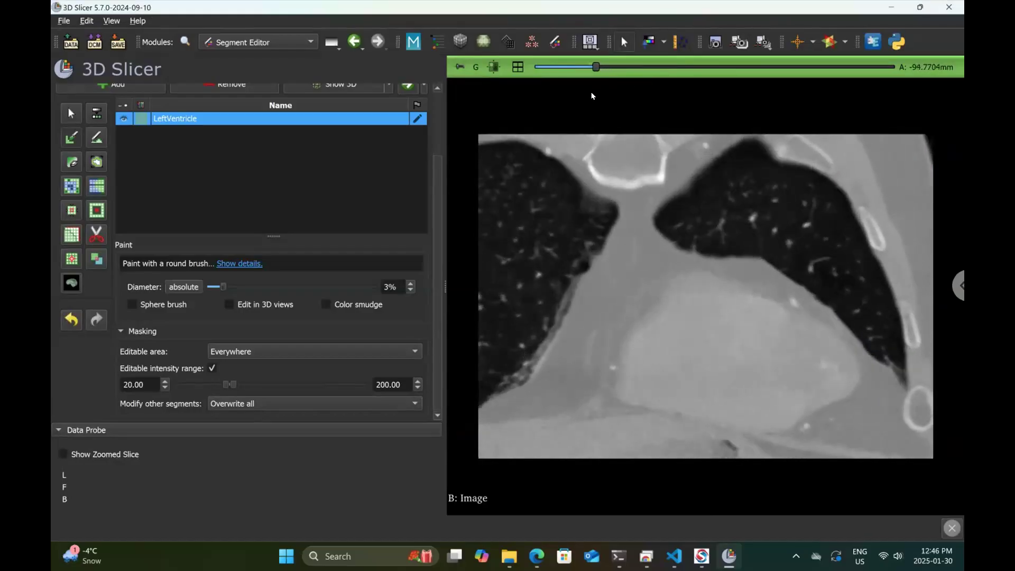
scroll(593, 95, "down", 4)
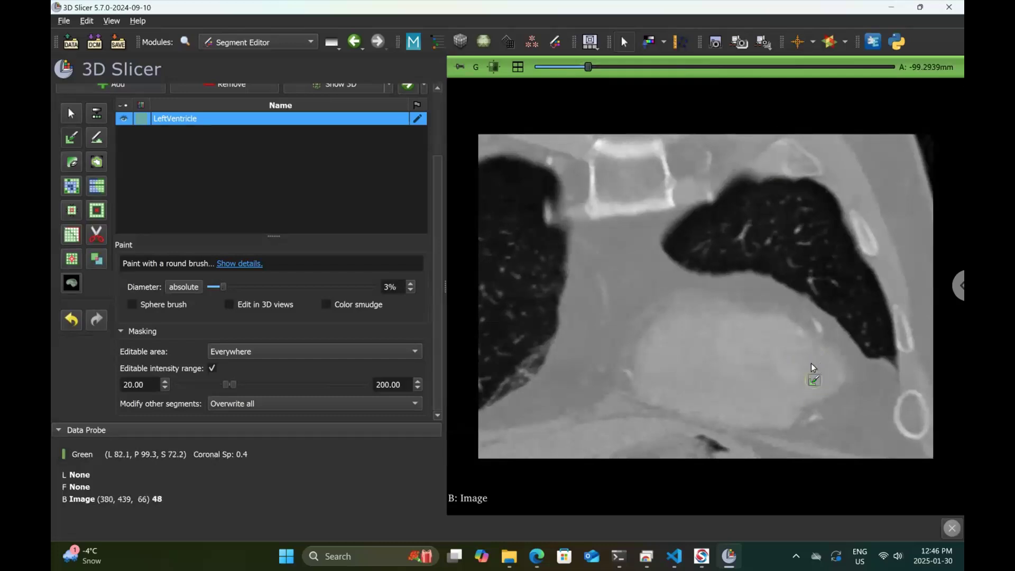
left_click(409, 284)
left_click(409, 284)
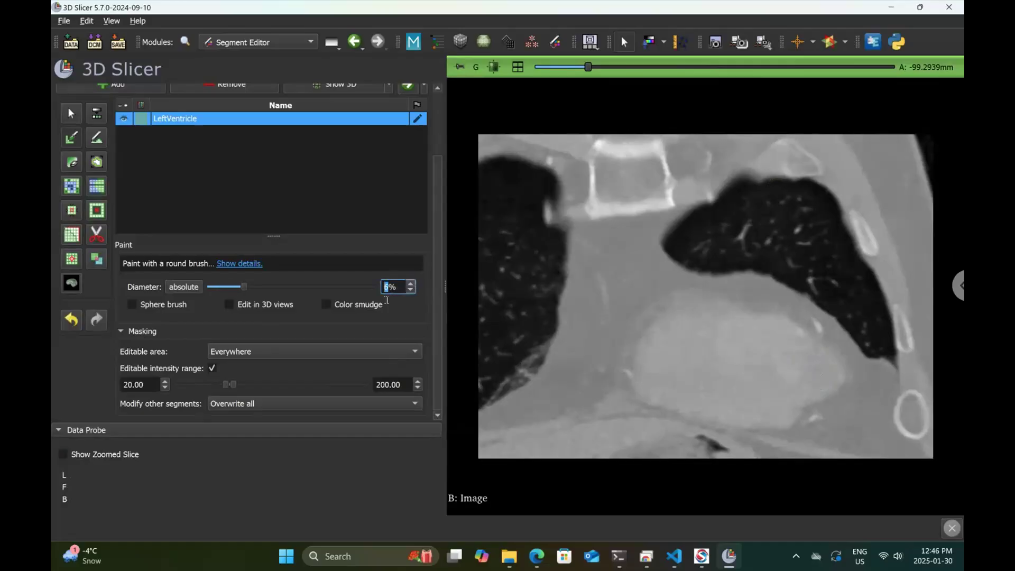
scroll(819, 364, "up", 1, "shift")
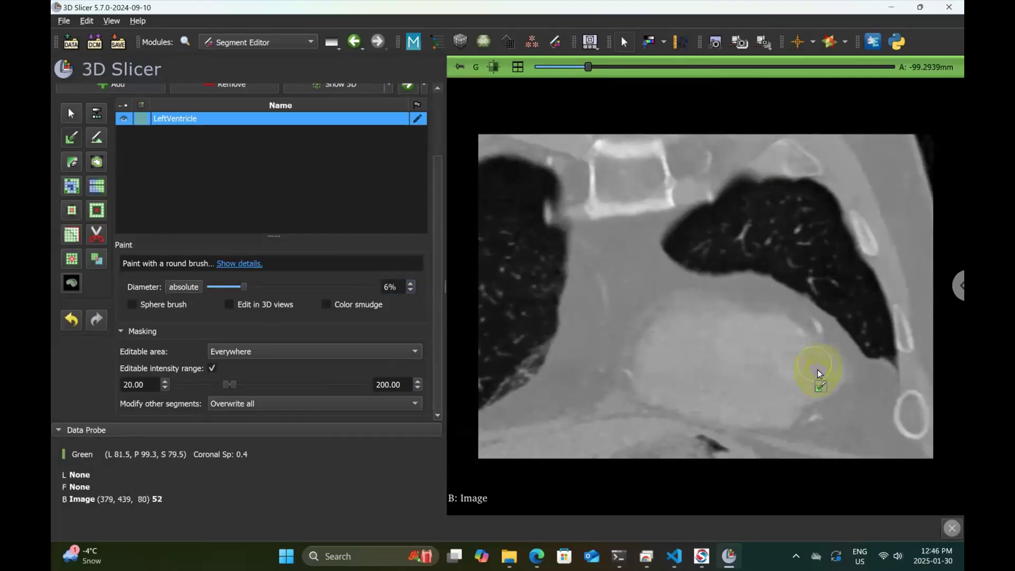
left_click(819, 374)
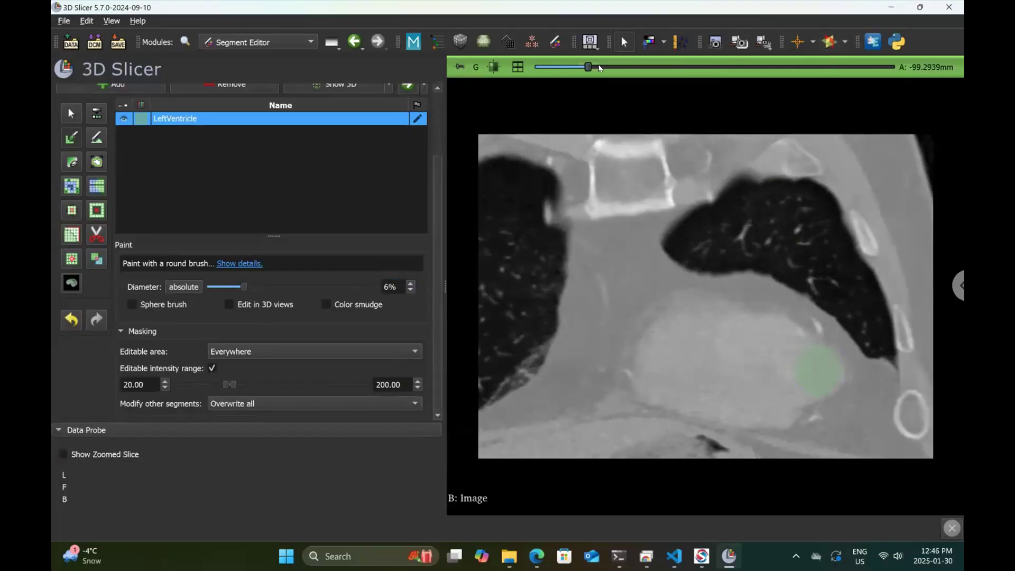
Step: Paint the left ventricle's tip in the coronal slices at about -98, -97 and -95 mm
scroll(600, 68, "up", 1)
scroll(811, 297, "up", 1)
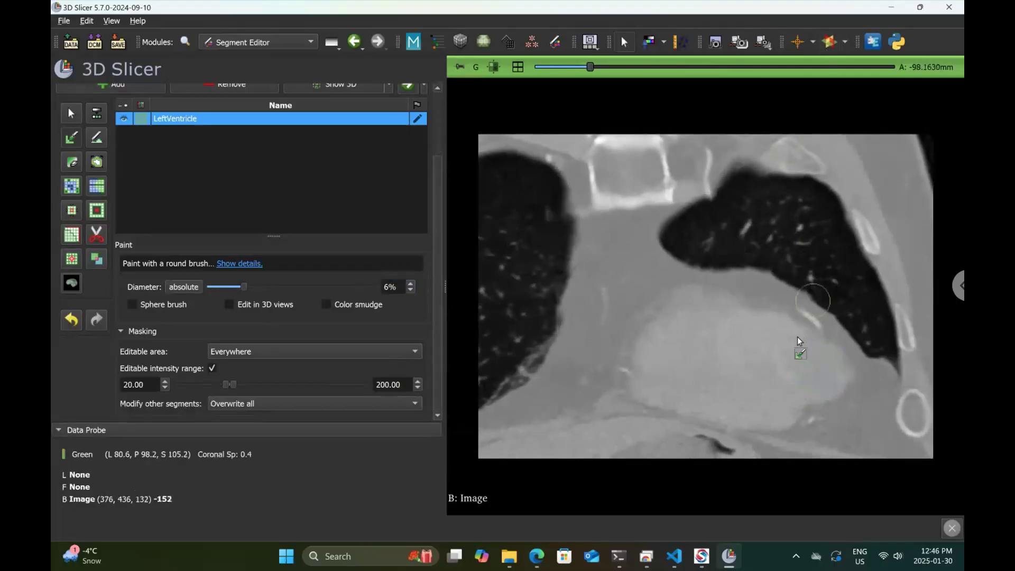
mouse_move(823, 352)
left_mouse_down()
mouse_move(820, 396)
mouse_move(798, 362)
mouse_move(803, 350)
mouse_move(827, 363)
mouse_move(807, 358)
mouse_move(805, 374)
left_mouse_up()
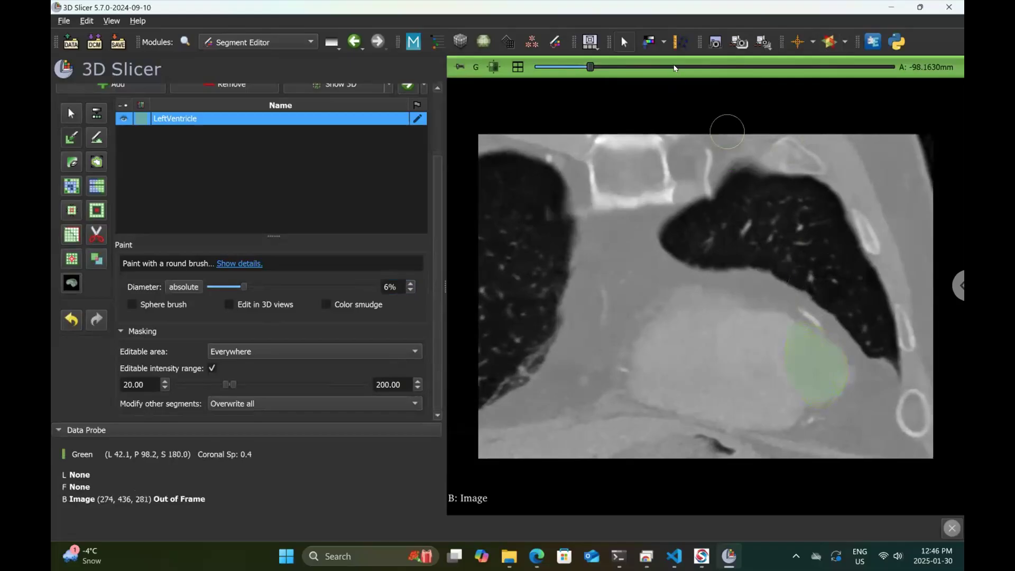
scroll(696, 77, "up", 3)
scroll(696, 77, "up", 1)
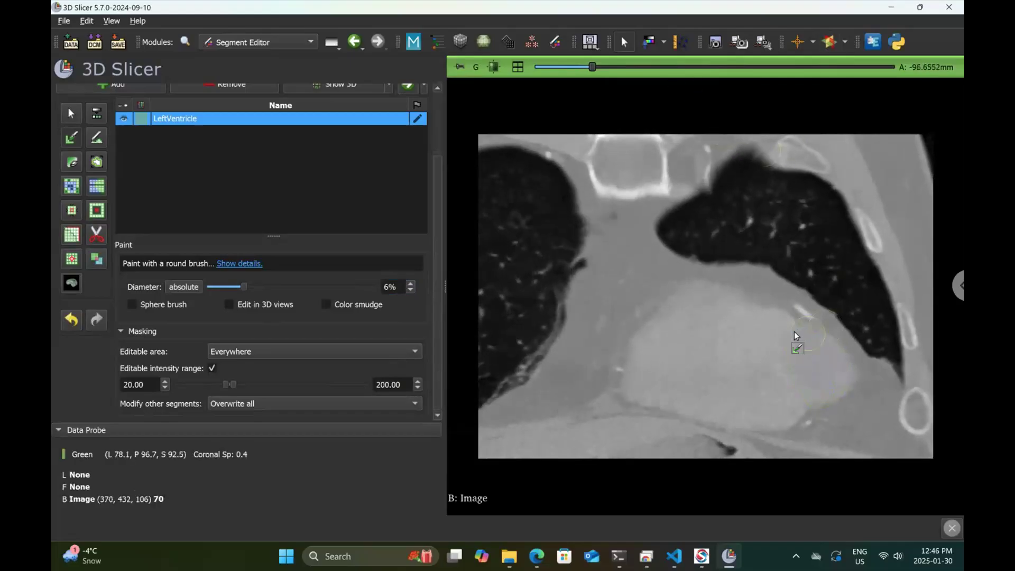
mouse_move(838, 380)
left_mouse_down()
mouse_move(788, 357)
mouse_move(814, 374)
left_mouse_up()
scroll(687, 80, "up", 4)
scroll(756, 186, "up", 1)
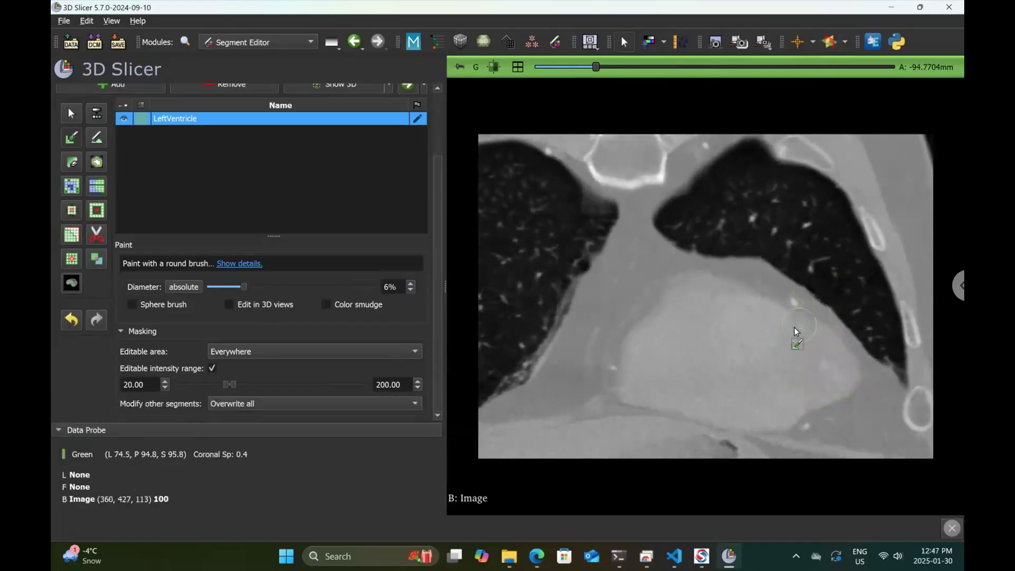
mouse_move(834, 380)
left_mouse_down()
mouse_move(806, 373)
mouse_move(791, 339)
mouse_move(815, 366)
left_mouse_up()
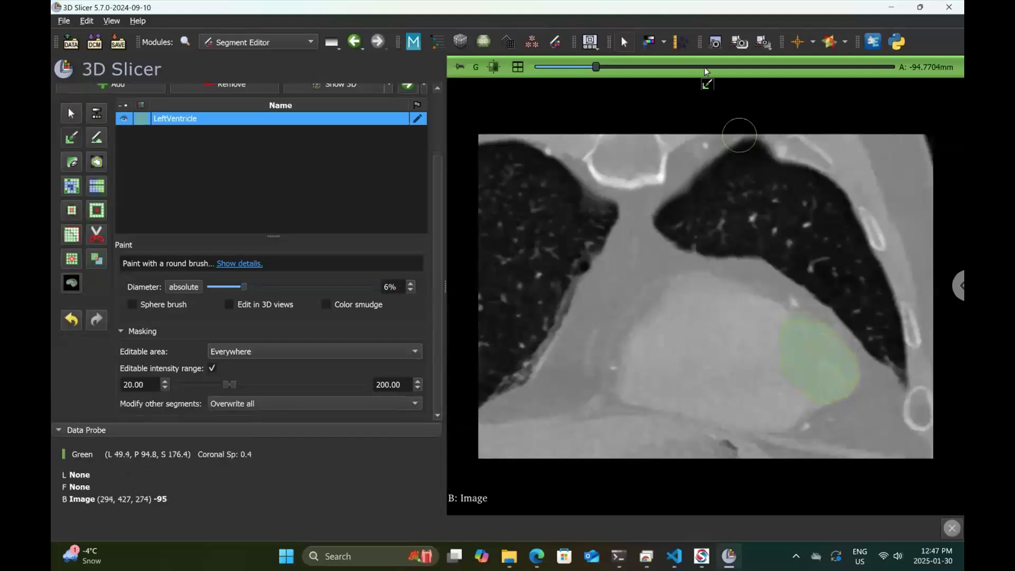
Step: Paint the left ventricle wall around the bright cavity in the coronal slices at about -92 and -90 mm
scroll(705, 68, "up", 3)
scroll(705, 68, "up", 4)
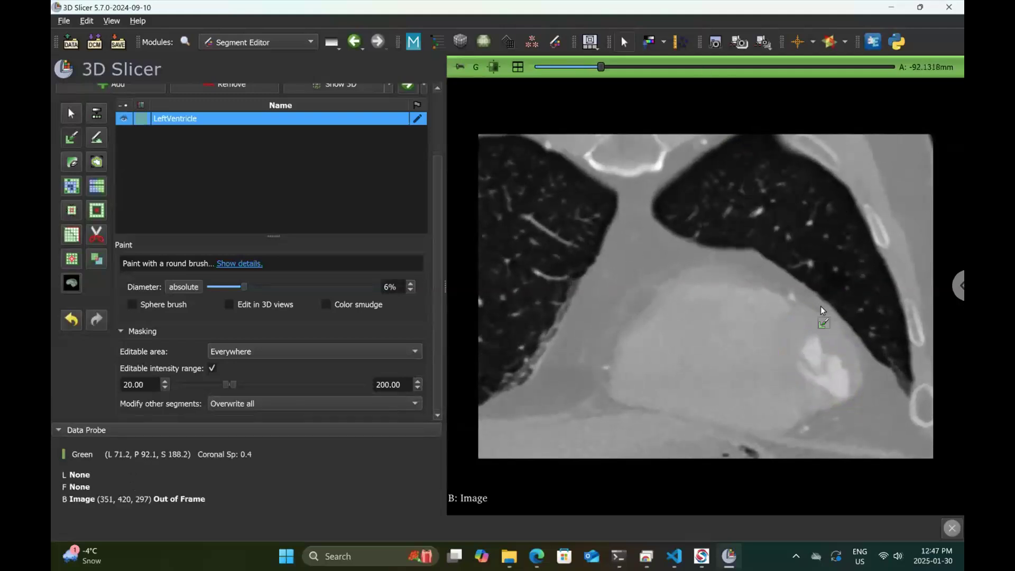
mouse_move(821, 331)
left_mouse_down()
mouse_move(840, 391)
mouse_move(788, 373)
mouse_move(786, 331)
left_mouse_up()
left_click_drag(821, 371, 822, 370)
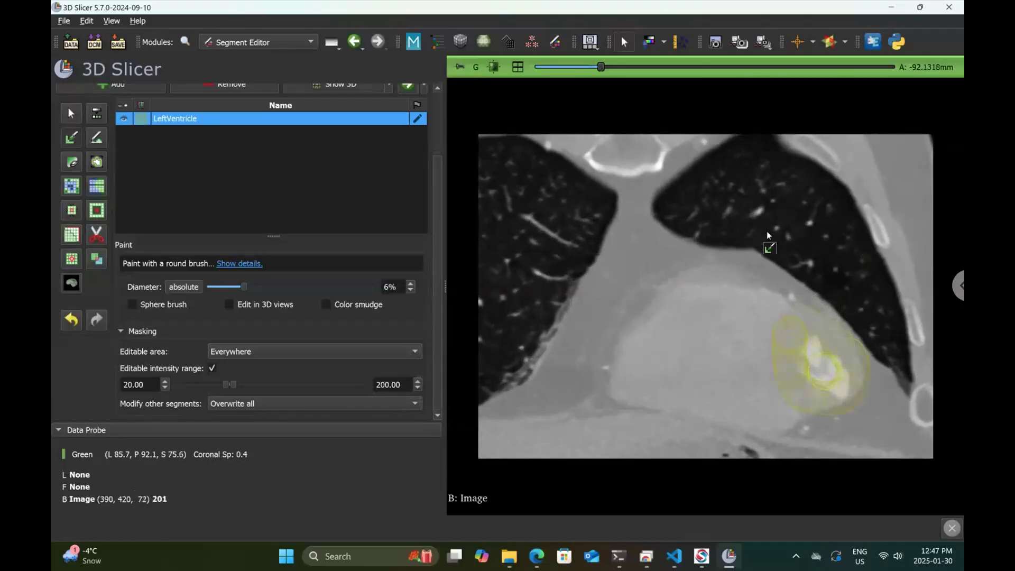
scroll(696, 68, "up", 5)
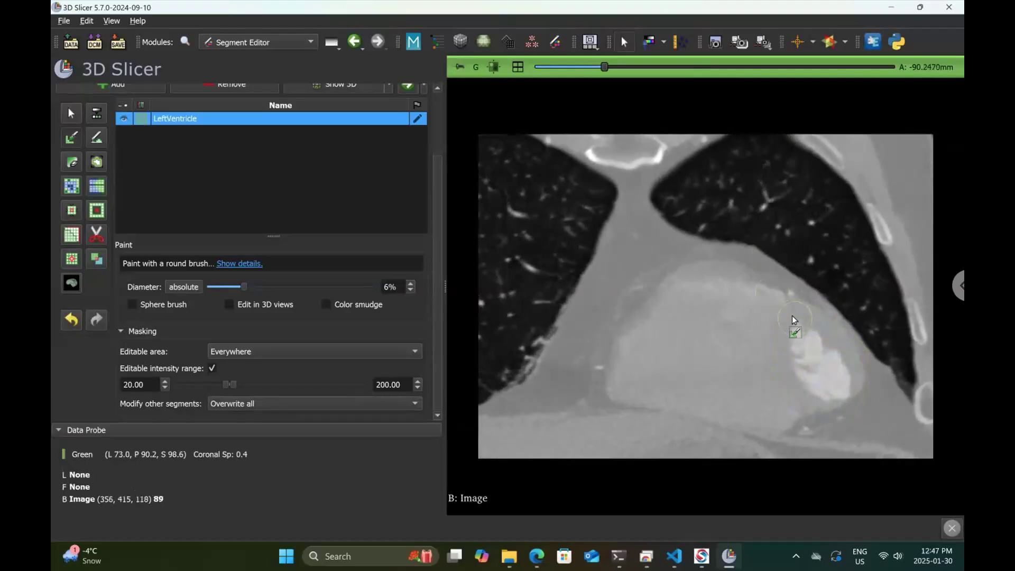
mouse_move(835, 389)
left_mouse_down()
mouse_move(804, 386)
mouse_move(782, 336)
mouse_move(776, 347)
left_mouse_up()
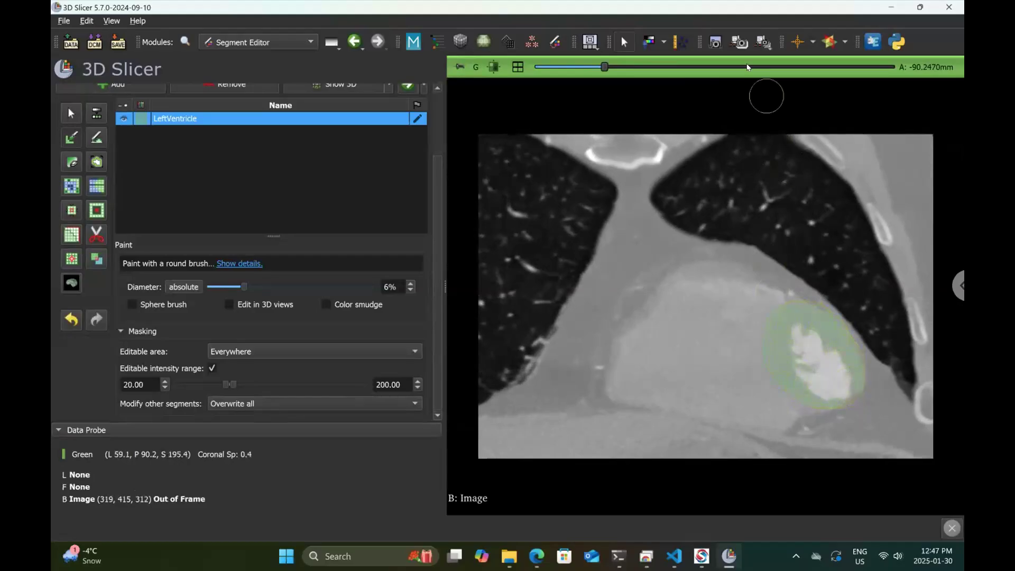
Step: Paint the ring of left ventricle wall around the cavity in the coronal slices at about -88 and -86 mm
scroll(748, 67, "up", 2)
scroll(748, 67, "up", 3)
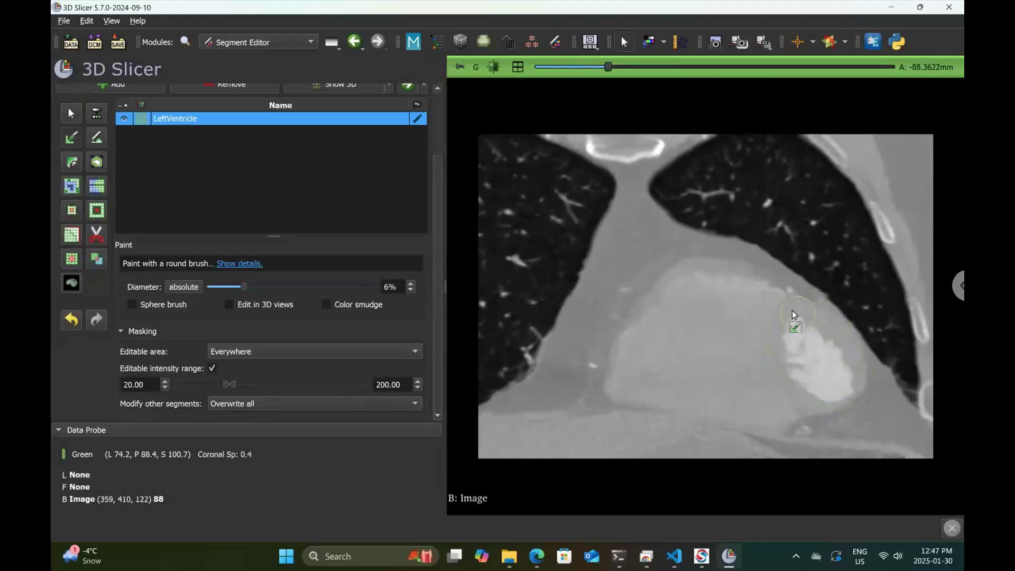
mouse_move(833, 389)
left_mouse_down()
mouse_move(786, 348)
mouse_move(784, 318)
mouse_move(781, 354)
left_mouse_up()
left_click_drag(820, 392, 804, 331)
scroll(762, 68, "up", 6)
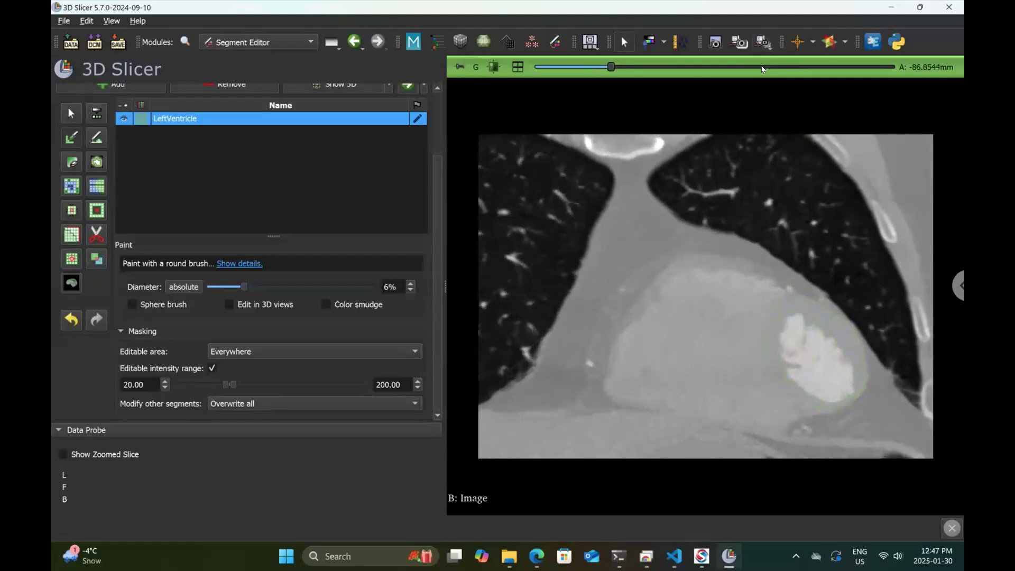
mouse_move(818, 321)
left_mouse_down()
mouse_move(844, 379)
mouse_move(771, 322)
mouse_move(846, 360)
mouse_move(835, 389)
left_mouse_up()
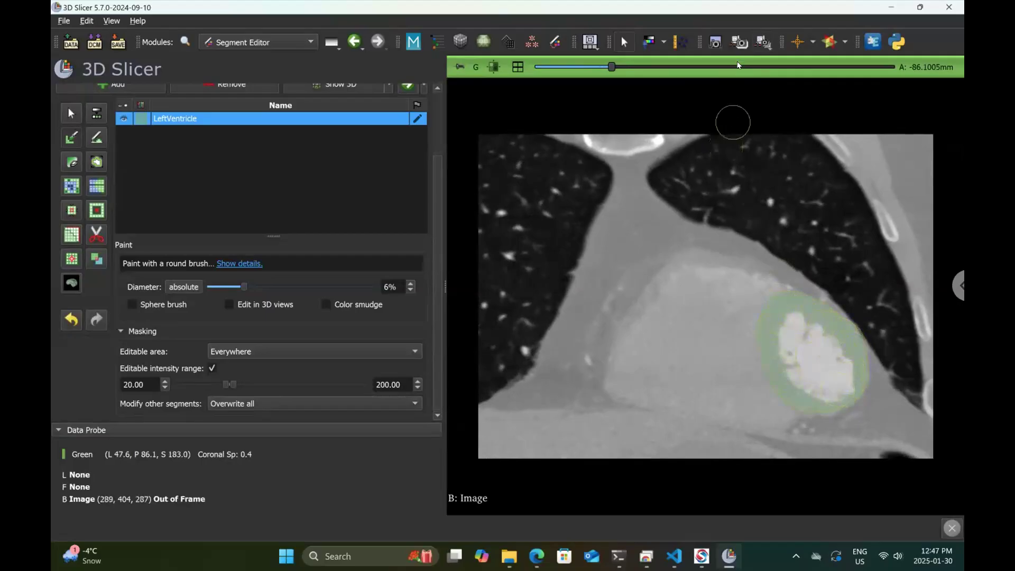
Step: Paint the left ventricle wall all around the cavity in the coronal slices at about -83 and -80 mm
scroll(789, 300, "up", 5)
scroll(783, 312, "up", 2)
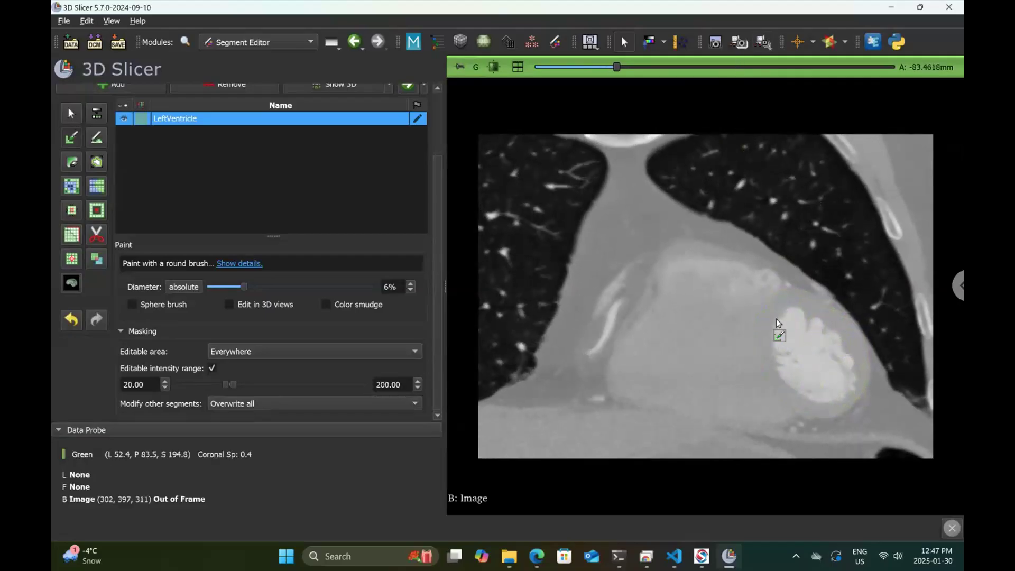
mouse_move(771, 310)
left_mouse_down()
mouse_move(772, 357)
mouse_move(790, 392)
mouse_move(815, 405)
left_mouse_up()
mouse_move(813, 310)
left_mouse_down()
mouse_move(782, 303)
mouse_move(818, 382)
left_mouse_up()
scroll(744, 70, "up", 8)
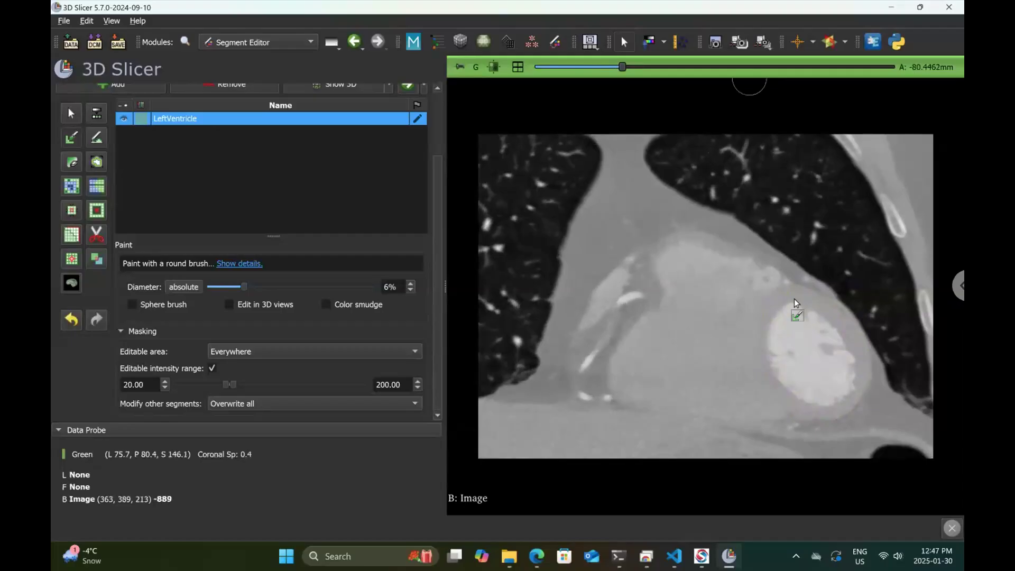
mouse_move(765, 323)
left_mouse_down()
mouse_move(774, 369)
mouse_move(796, 392)
left_mouse_up()
mouse_move(846, 332)
left_mouse_down()
mouse_move(815, 307)
mouse_move(829, 373)
left_mouse_up()
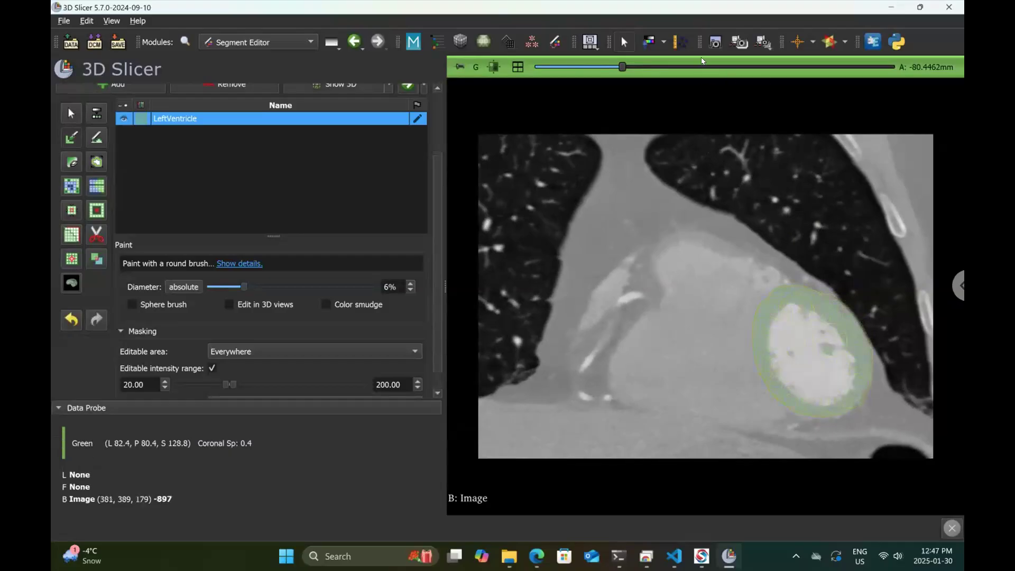
Step: Paint the left ventricle wall around the bright cavity in the coronal slices at about -77 and -75 mm
scroll(705, 67, "up", 5)
scroll(705, 67, "up", 3)
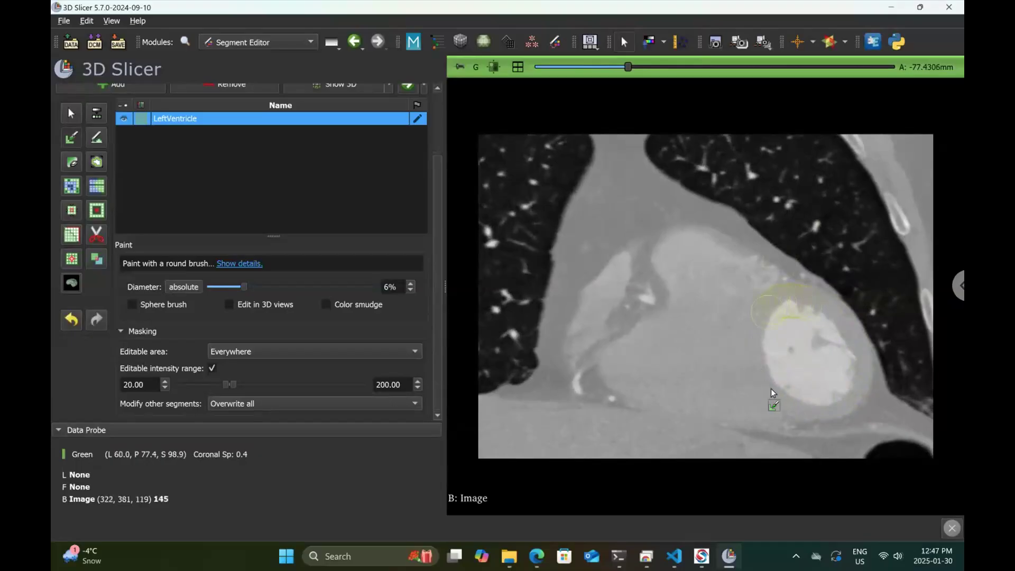
mouse_move(811, 306)
left_mouse_down()
mouse_move(858, 351)
mouse_move(842, 388)
mouse_move(817, 389)
left_mouse_up()
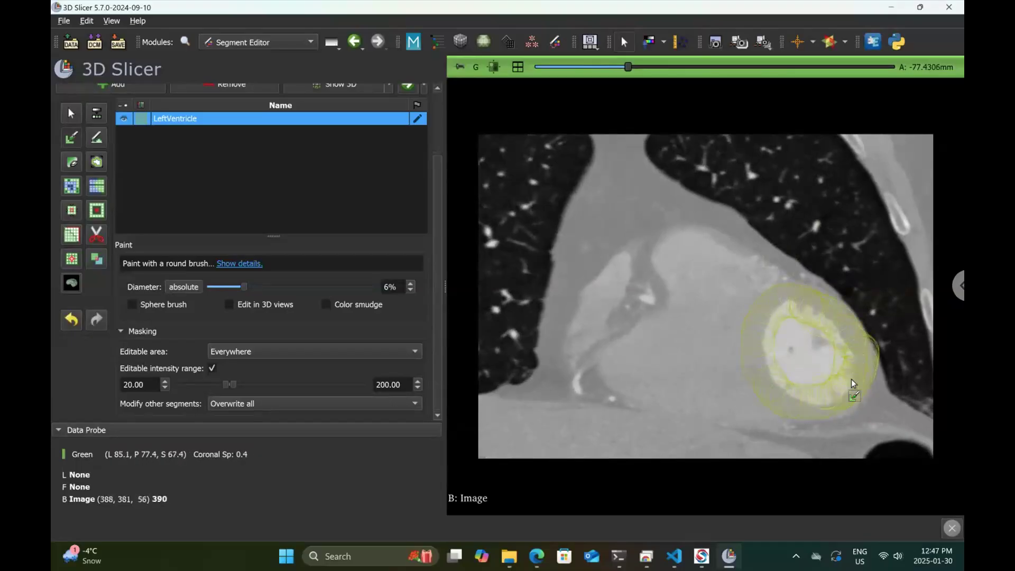
left_click_drag(780, 378, 780, 373)
scroll(731, 68, "up", 6)
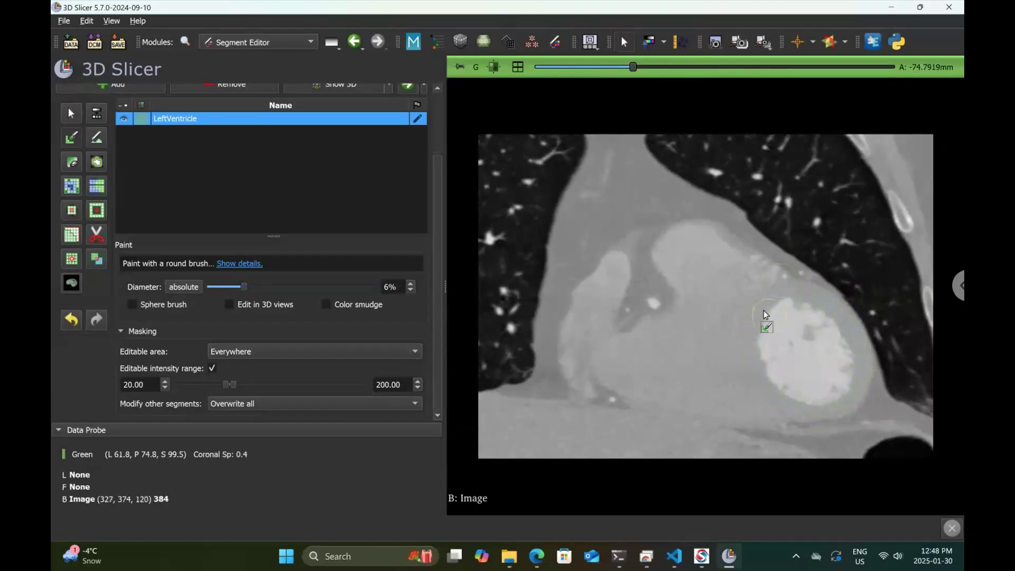
mouse_move(852, 334)
left_mouse_down()
mouse_move(863, 373)
mouse_move(855, 398)
mouse_move(802, 401)
mouse_move(784, 389)
left_mouse_up()
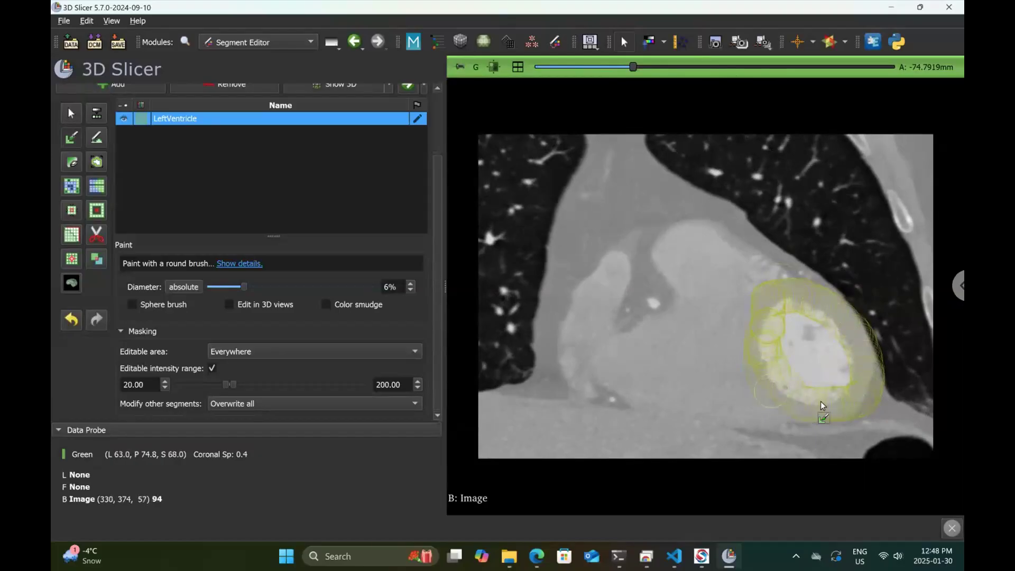
left_click_drag(828, 357, 847, 379)
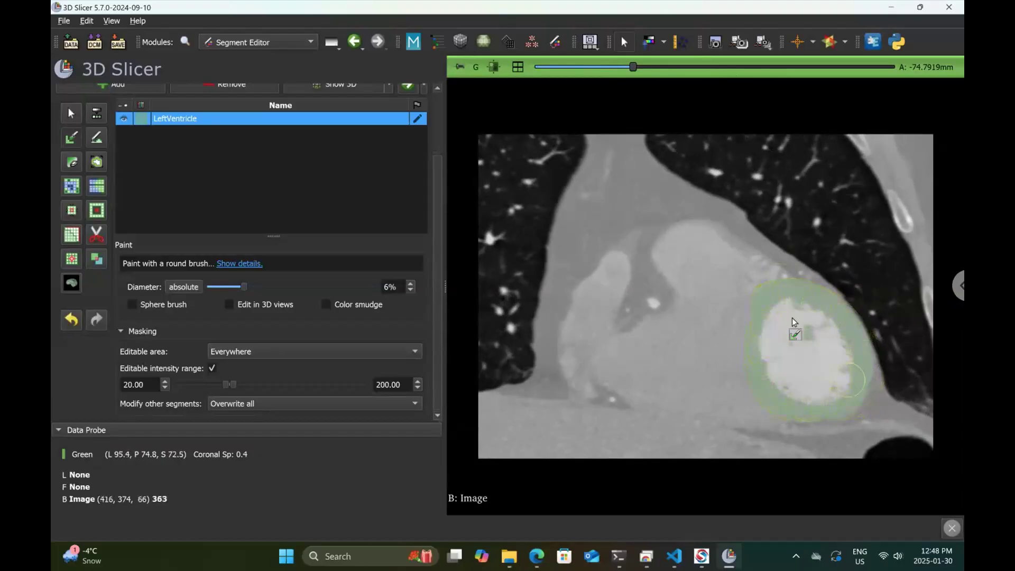
Step: Paint the full ring of left ventricle wall in the coronal slices at about -73 and -70 mm
scroll(687, 67, "up", 1)
scroll(687, 67, "up", 5)
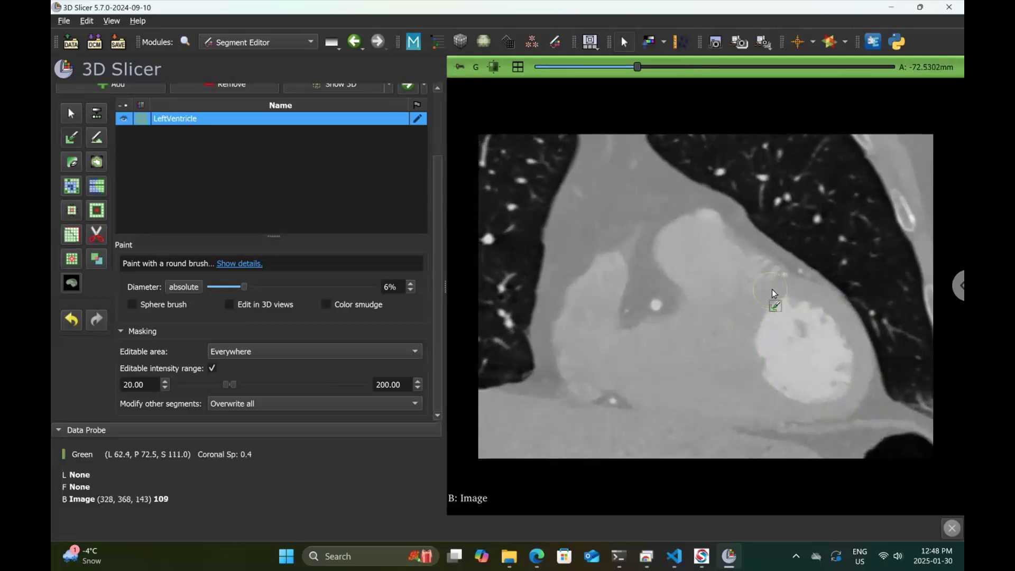
left_click_drag(776, 294, 749, 333)
left_click_drag(816, 409, 848, 353)
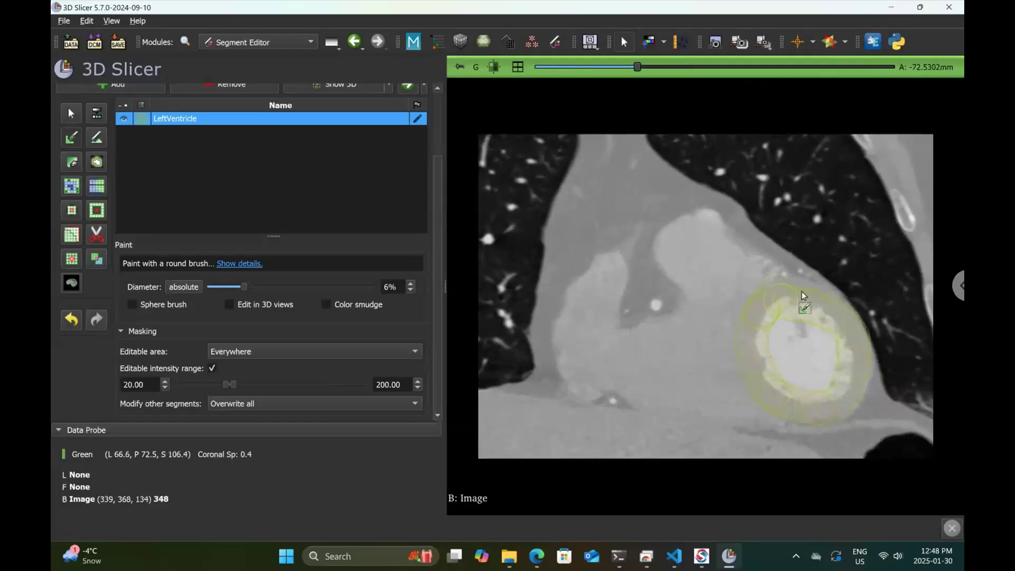
mouse_move(838, 310)
left_mouse_down()
mouse_move(852, 363)
mouse_move(793, 326)
left_mouse_up()
scroll(773, 68, "up", 6)
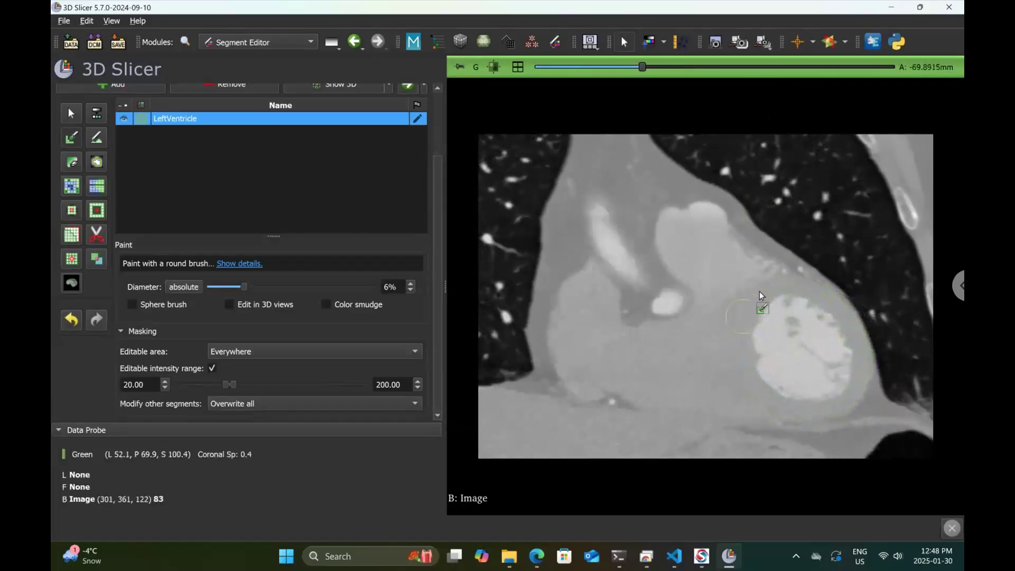
mouse_move(760, 292)
left_mouse_down()
mouse_move(736, 316)
mouse_move(760, 382)
mouse_move(790, 395)
left_mouse_up()
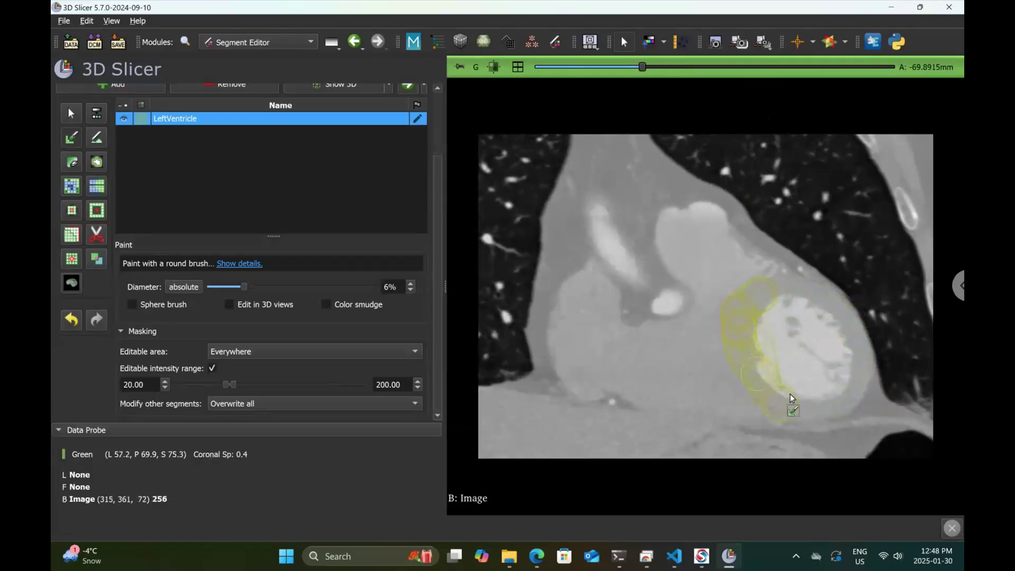
mouse_move(823, 312)
left_mouse_down()
mouse_move(782, 294)
mouse_move(843, 326)
mouse_move(861, 379)
mouse_move(826, 404)
mouse_move(795, 404)
left_mouse_up()
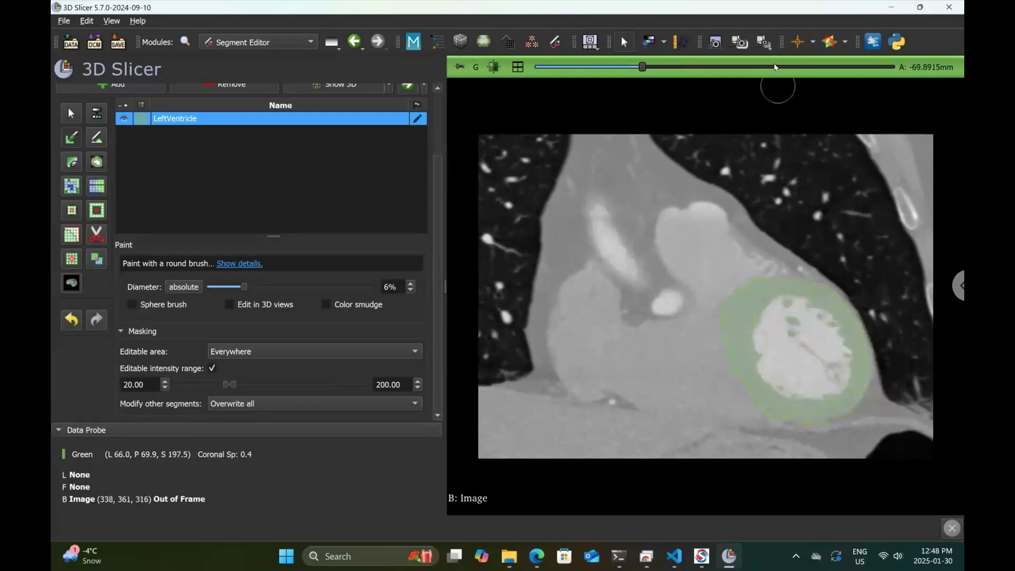
Step: Paint the left ventricle wall, including the thicker septal side, in the coronal slices at about -67 and -65 mm
scroll(775, 67, "up", 5)
scroll(776, 68, "up", 1)
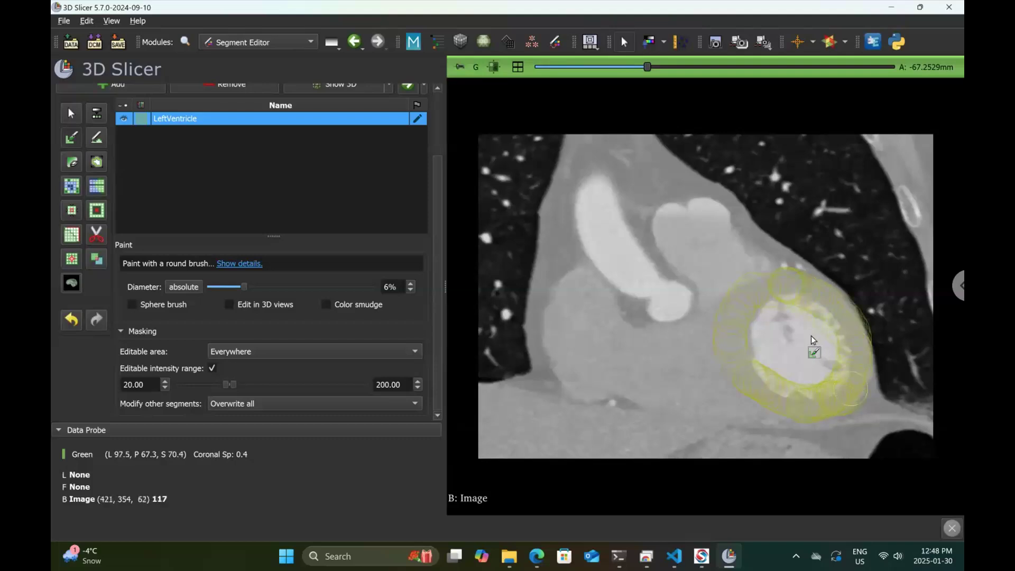
left_click_drag(763, 373, 763, 373)
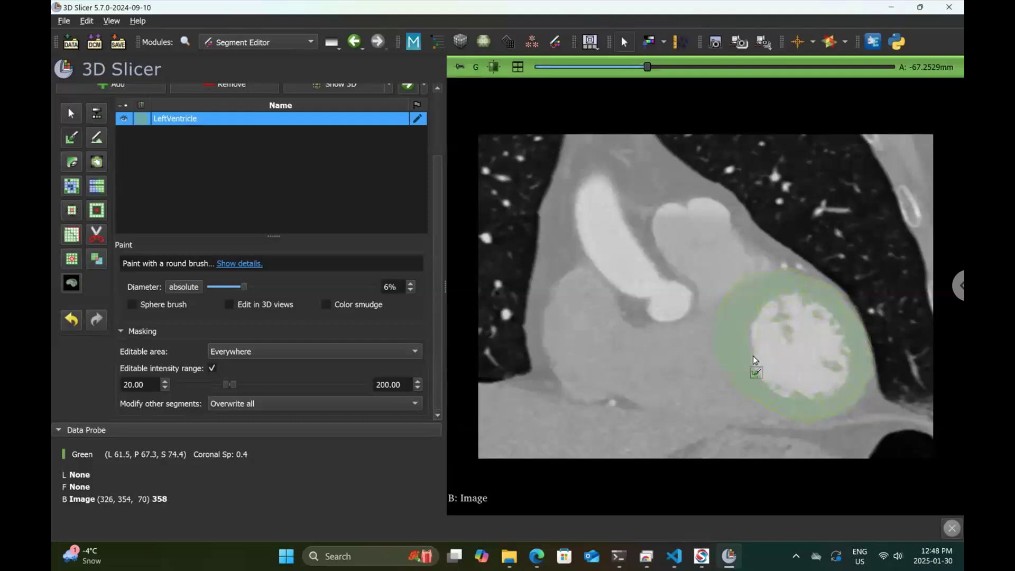
left_click(805, 67)
scroll(805, 68, "up", 4)
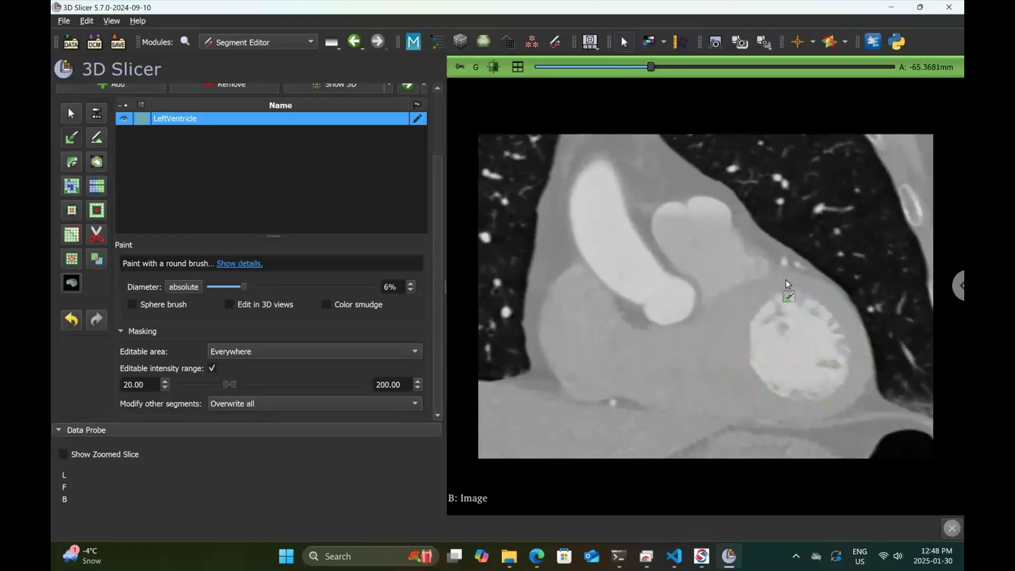
left_click_drag(724, 327, 719, 317)
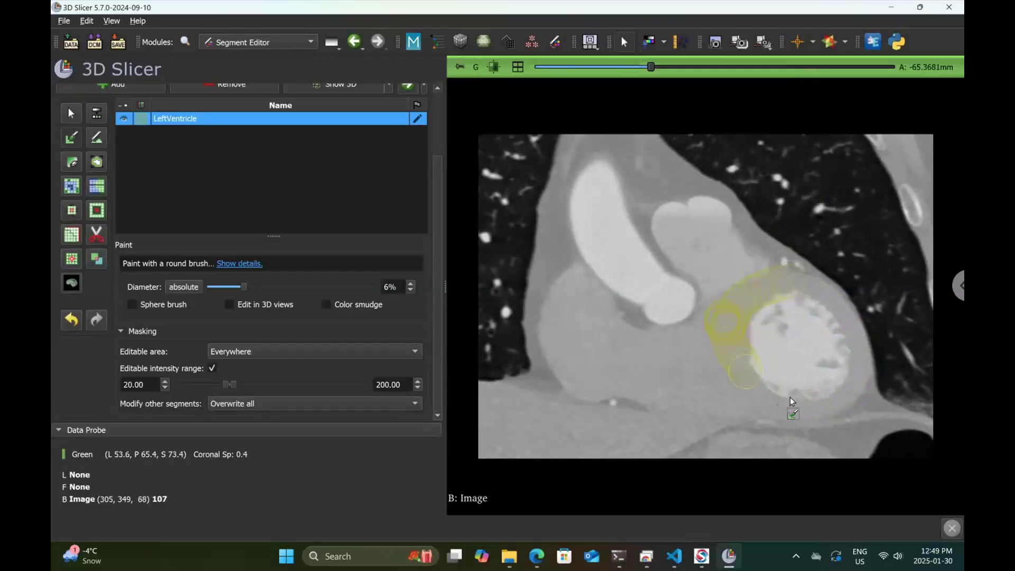
mouse_move(842, 373)
left_mouse_down()
mouse_move(849, 328)
mouse_move(775, 288)
left_mouse_up()
mouse_move(833, 326)
left_mouse_down()
mouse_move(845, 382)
mouse_move(833, 401)
left_mouse_up()
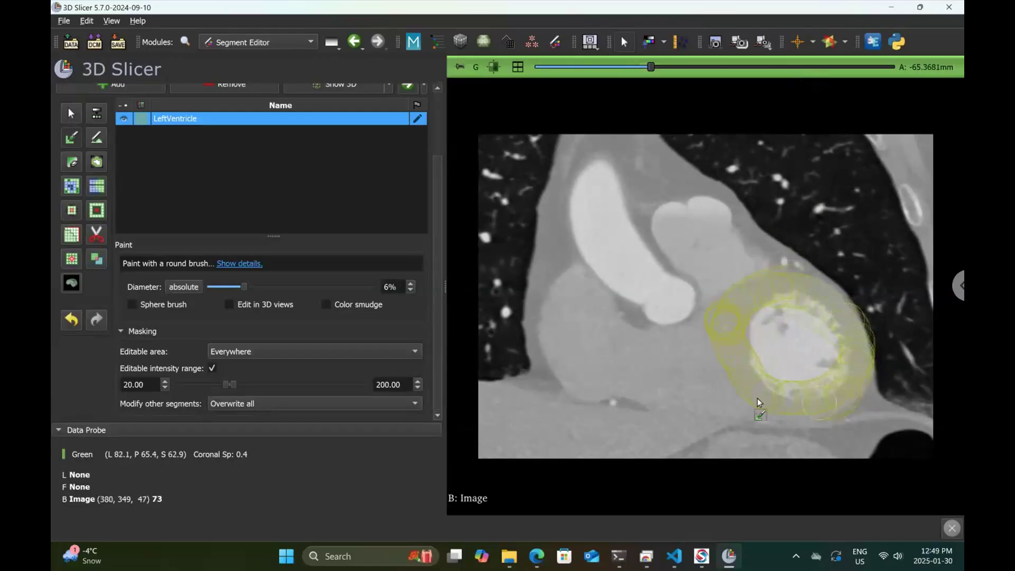
left_click_drag(756, 392, 777, 326)
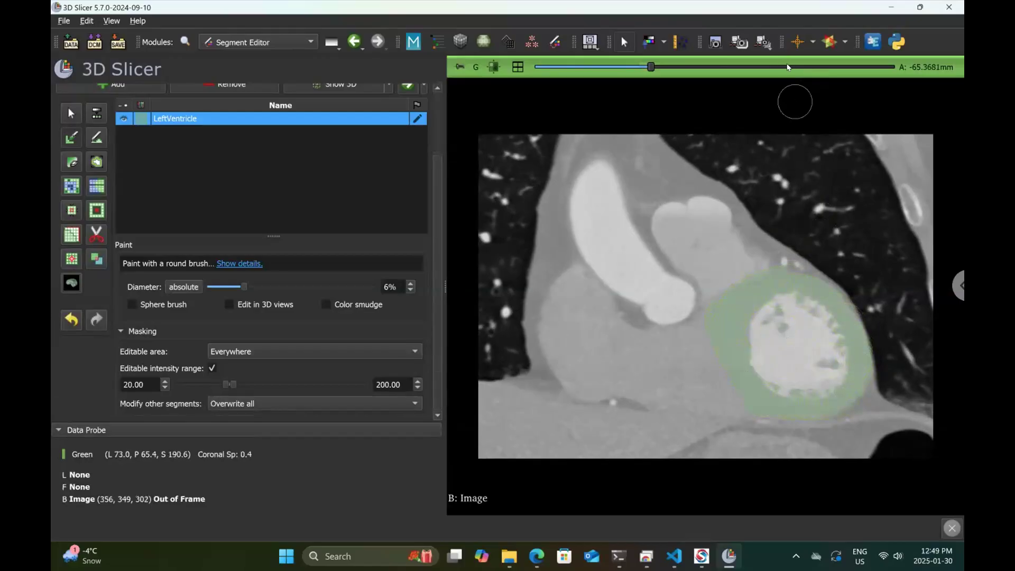
Step: Paint the left ventricle wall from the aortic root side around the cavity in the coronal slices at about -62 and -60 mm
scroll(788, 67, "up", 8)
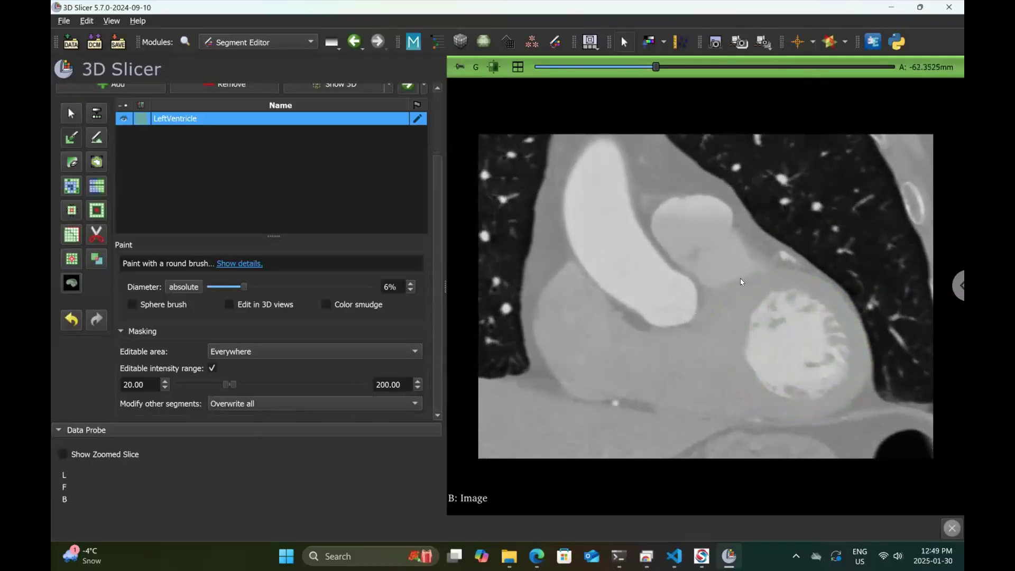
left_click_drag(703, 342, 725, 376)
mouse_move(825, 310)
left_mouse_down()
mouse_move(756, 287)
mouse_move(767, 289)
mouse_move(733, 322)
left_mouse_up()
mouse_move(764, 391)
left_mouse_down()
mouse_move(829, 374)
mouse_move(784, 351)
left_mouse_up()
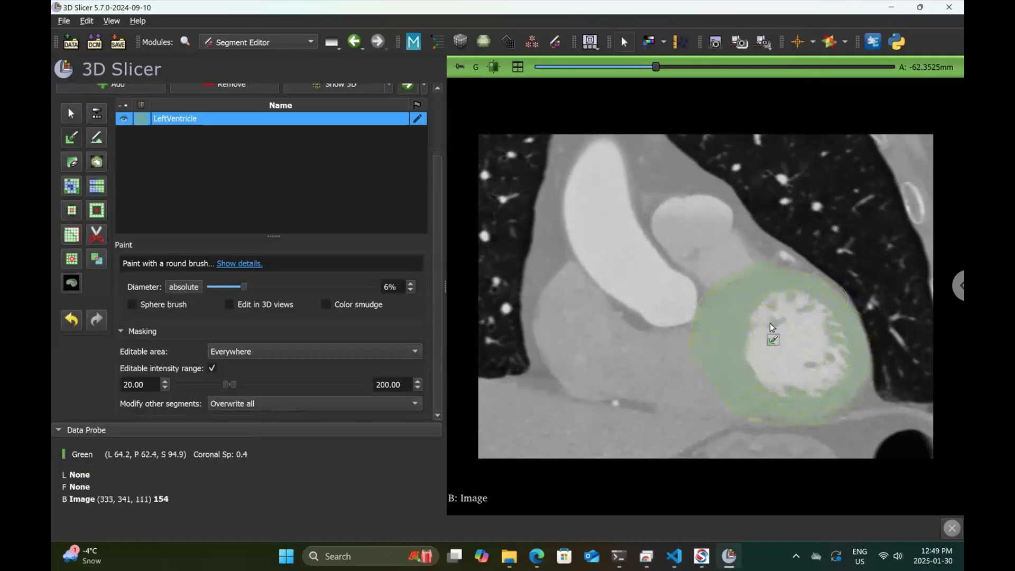
scroll(756, 67, "up", 5)
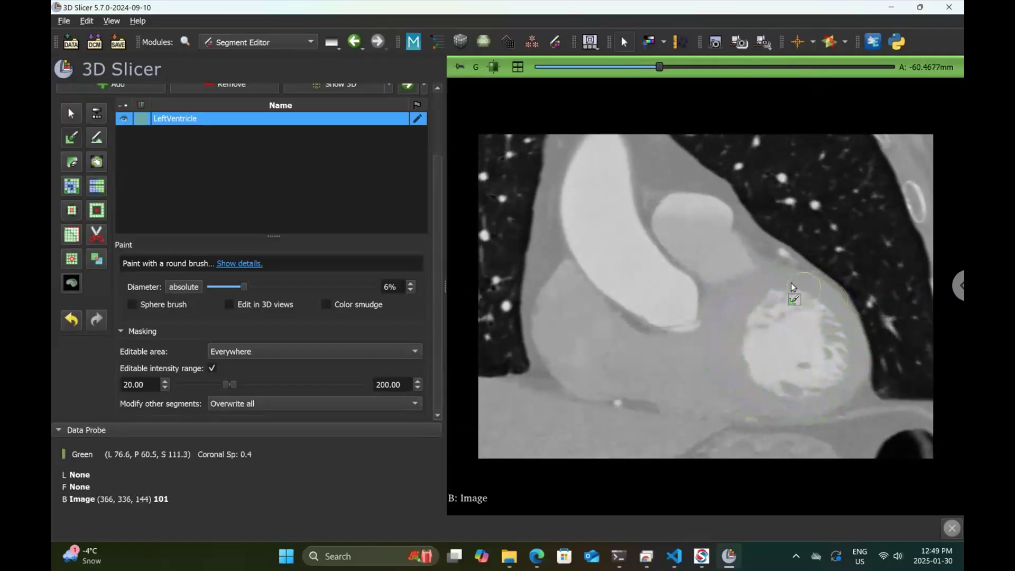
left_click_drag(731, 331, 714, 297)
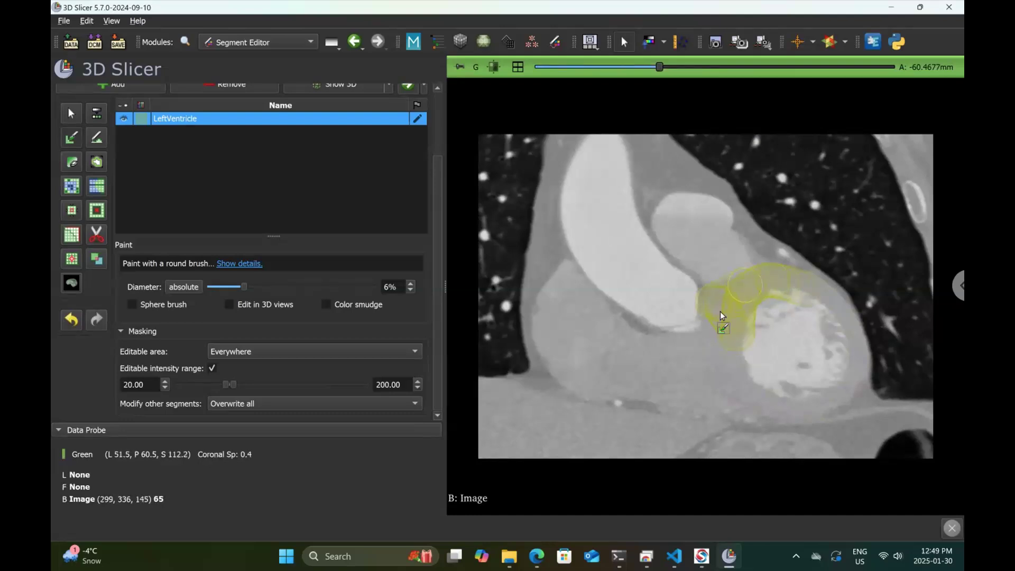
mouse_move(732, 369)
left_mouse_down()
mouse_move(753, 389)
mouse_move(823, 370)
mouse_move(801, 297)
mouse_move(842, 360)
left_mouse_up()
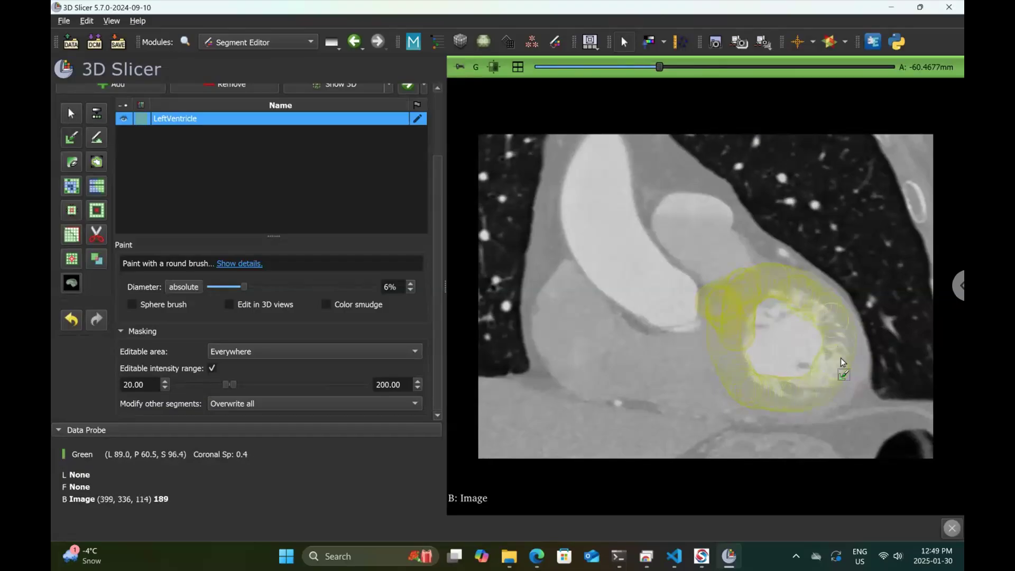
mouse_move(834, 315)
left_mouse_down()
mouse_move(851, 345)
mouse_move(843, 395)
mouse_move(793, 406)
mouse_move(750, 394)
left_mouse_up()
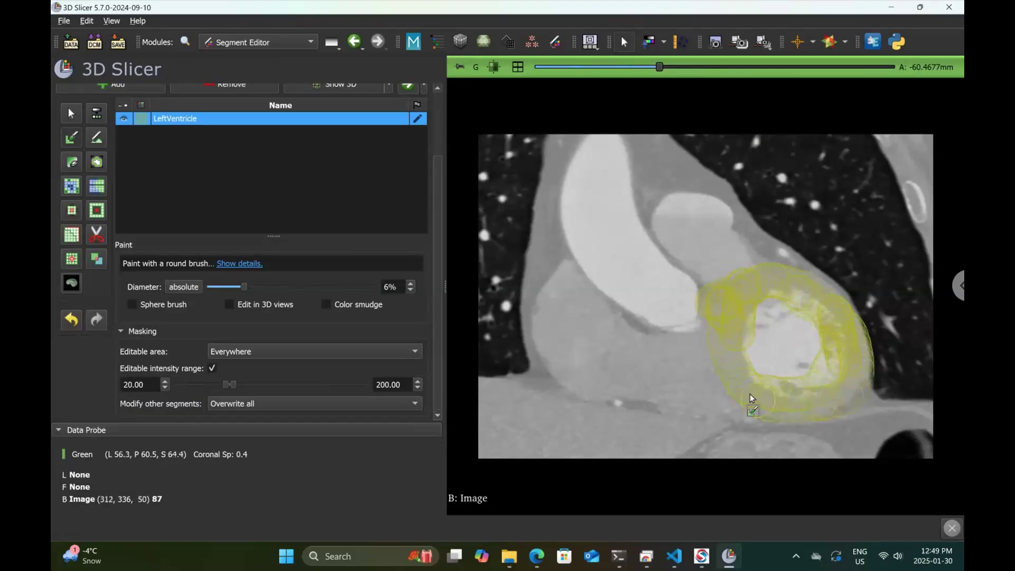
Step: Paint the left ventricle wall around the cavity and beside the aortic root in the coronal slice at about -59 mm
left_click(796, 68)
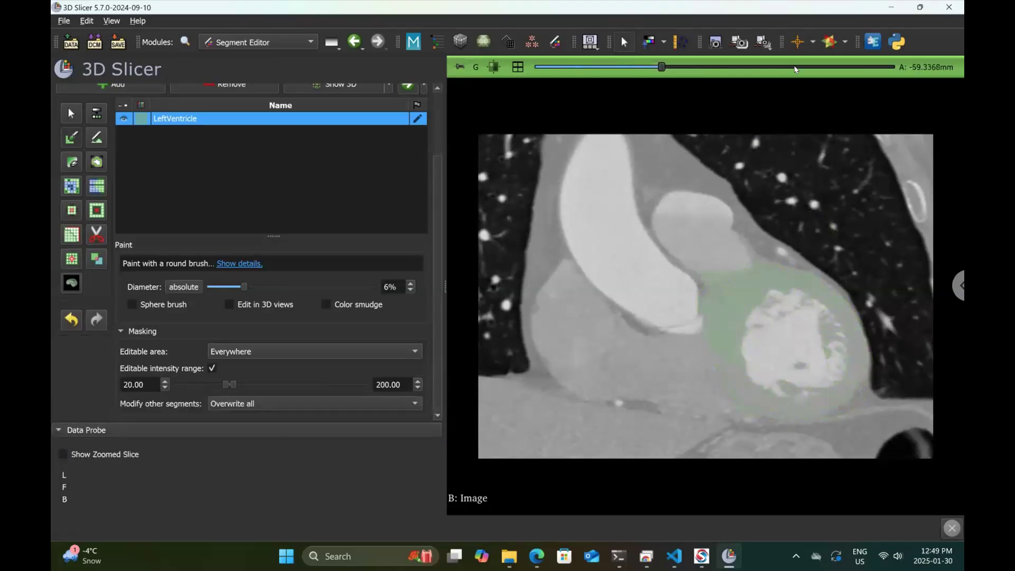
left_click(651, 68)
left_click(650, 68)
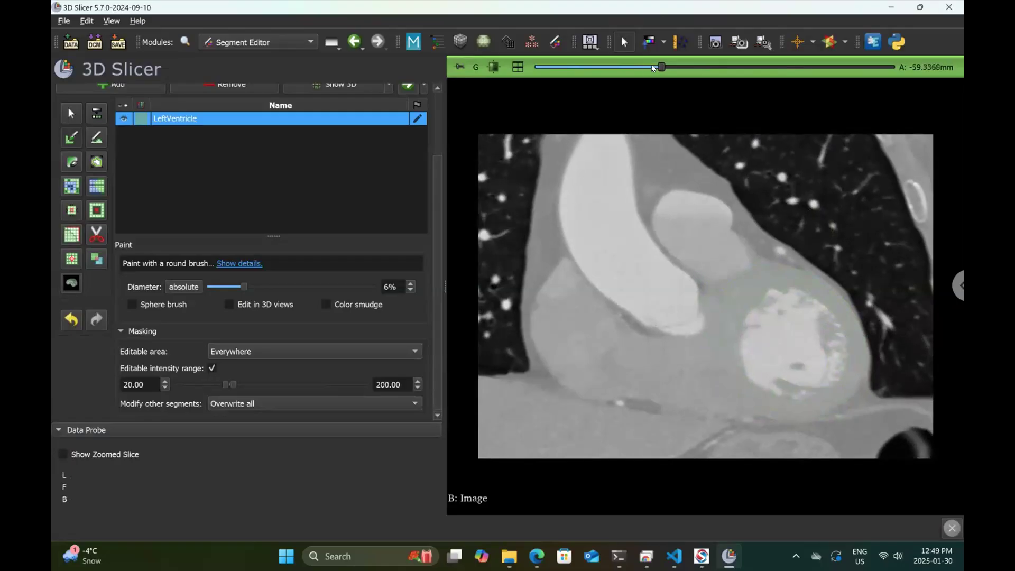
left_click(704, 67)
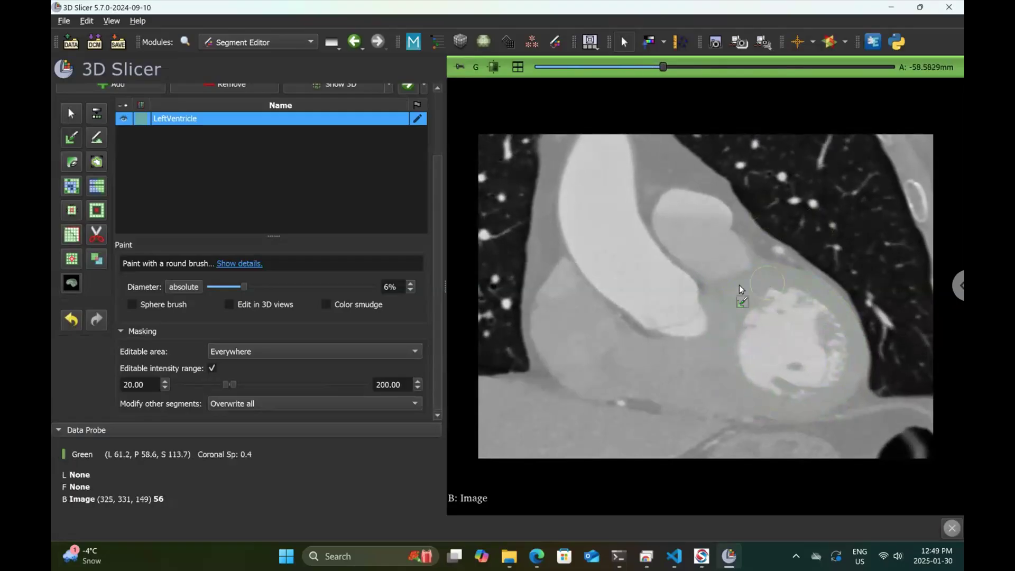
left_click_drag(703, 337, 727, 378)
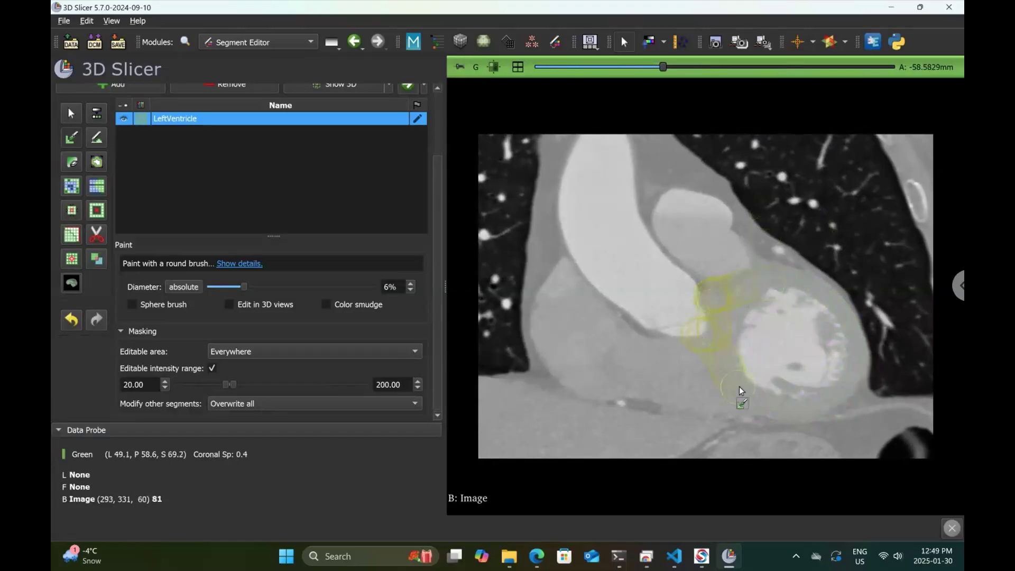
mouse_move(845, 341)
left_mouse_down()
mouse_move(834, 313)
mouse_move(770, 278)
left_mouse_up()
mouse_move(734, 327)
left_mouse_down()
mouse_move(755, 290)
mouse_move(833, 306)
mouse_move(795, 281)
mouse_move(817, 368)
mouse_move(802, 377)
mouse_move(773, 296)
left_mouse_up()
Step: Check the heart in the four-view layout with the sagittal slice at about 51 mm, and paint the ventricle wall in the coronal slice at about -57 mm
scroll(724, 318, "up", 5)
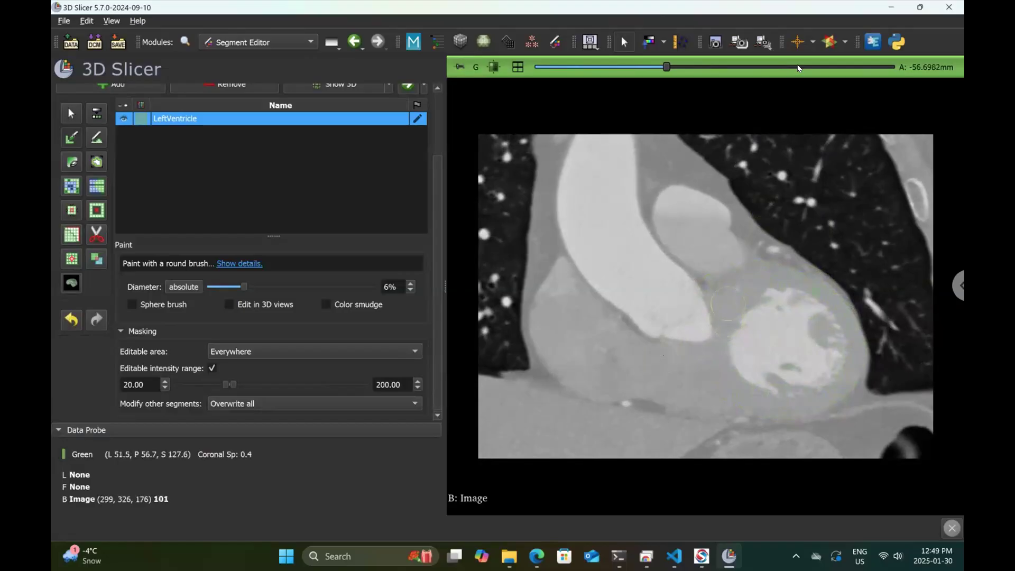
left_click(516, 66)
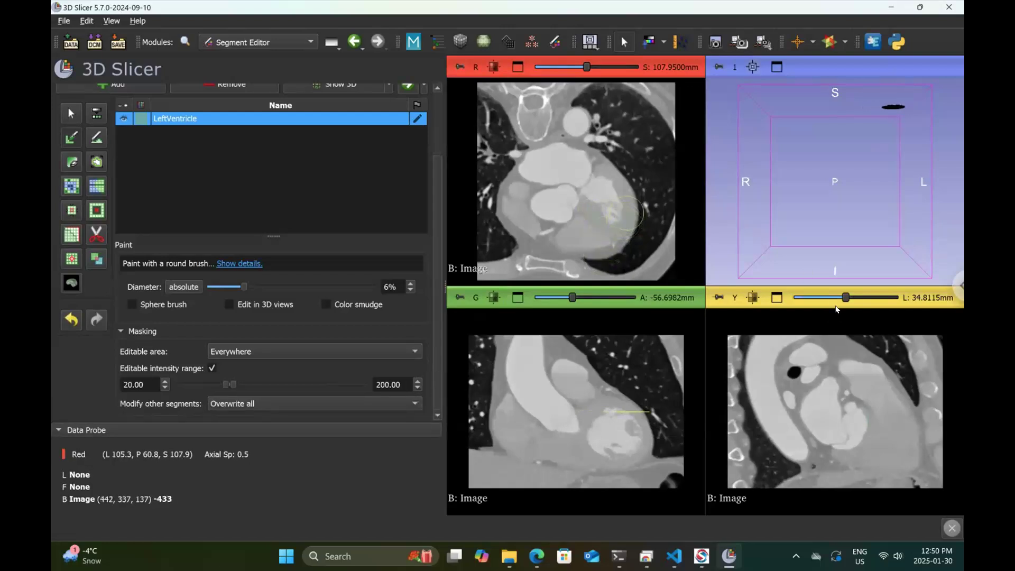
left_click_drag(845, 300, 856, 301)
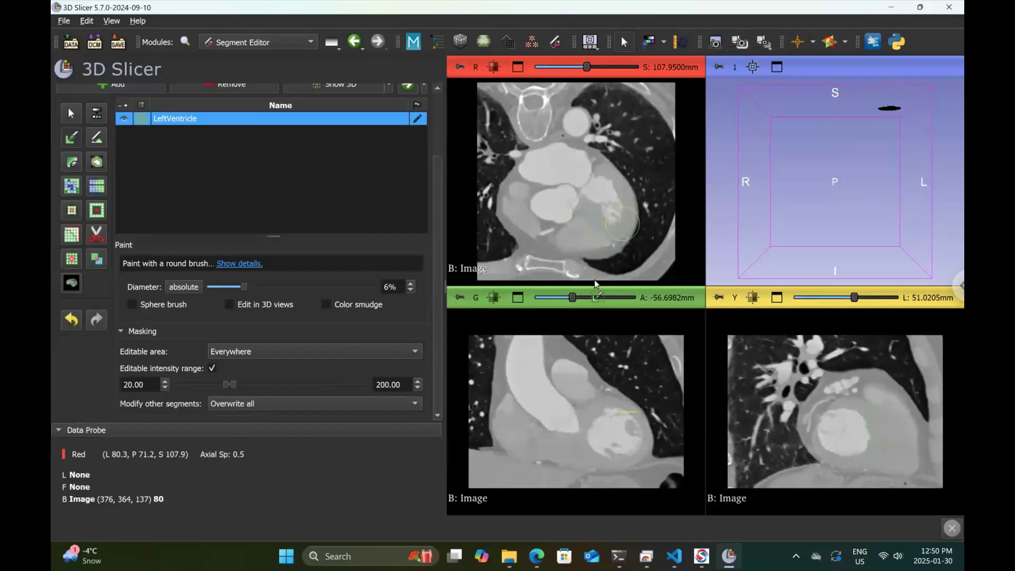
left_click(519, 300)
left_click_drag(722, 313, 711, 286)
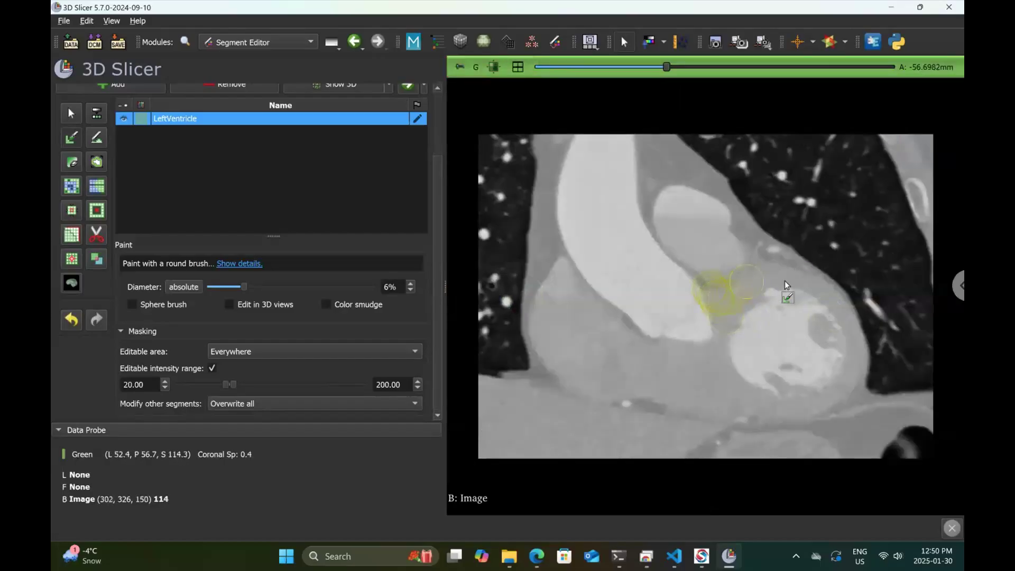
mouse_move(831, 307)
left_mouse_down()
mouse_move(847, 358)
mouse_move(811, 394)
mouse_move(725, 364)
mouse_move(716, 298)
mouse_move(695, 351)
mouse_move(755, 392)
mouse_move(824, 332)
left_mouse_up()
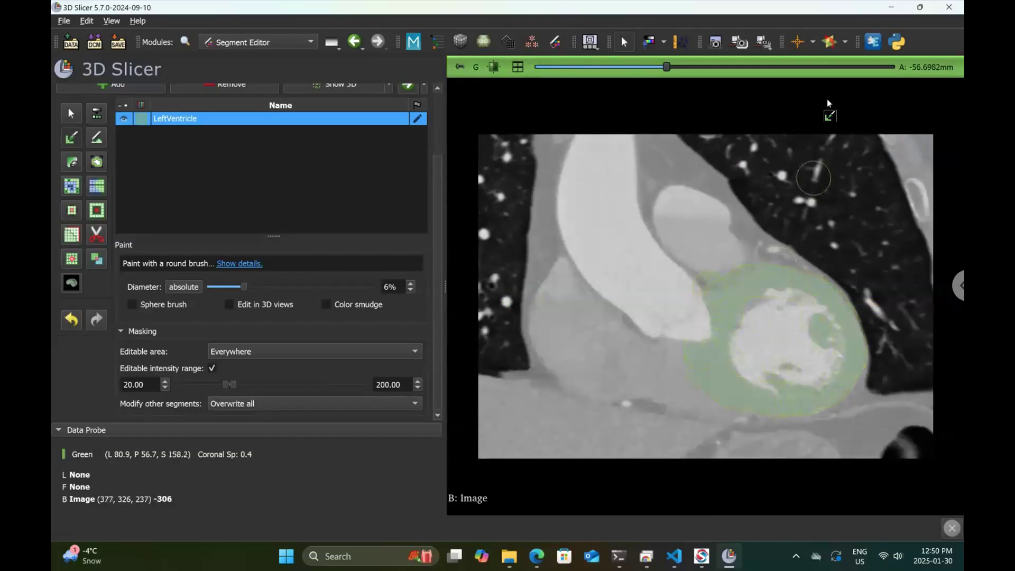
Step: Paint the left ventricle wall around the cavity, leaving the aortic outflow open, in the coronal slices at about -55 and -53 mm
scroll(817, 67, "up", 1)
scroll(817, 68, "up", 4)
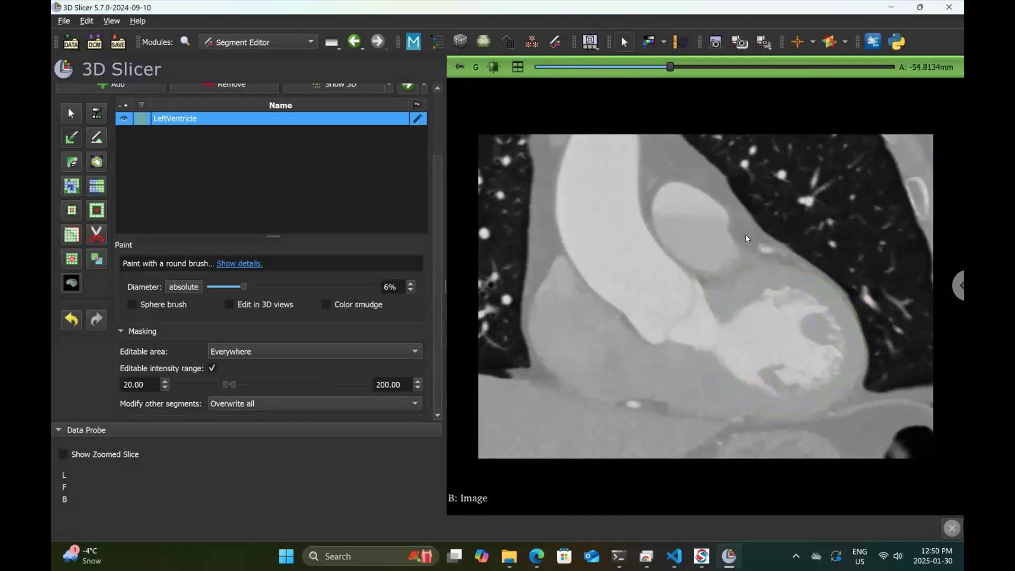
left_click_drag(731, 312, 737, 287)
mouse_move(834, 308)
left_mouse_down()
mouse_move(844, 352)
mouse_move(832, 389)
mouse_move(703, 367)
left_mouse_up()
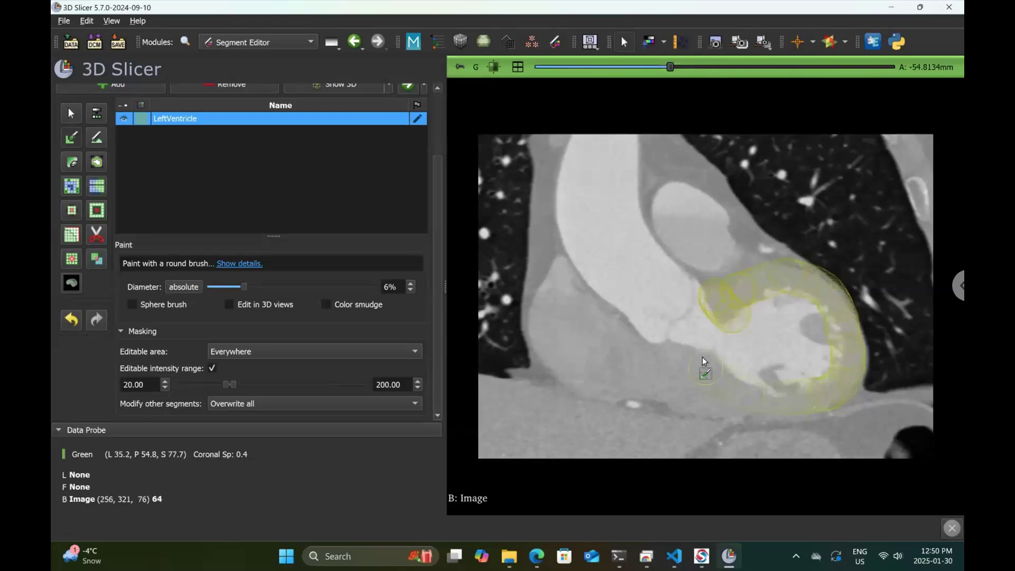
left_click_drag(817, 326, 796, 319)
scroll(834, 69, "up", 2)
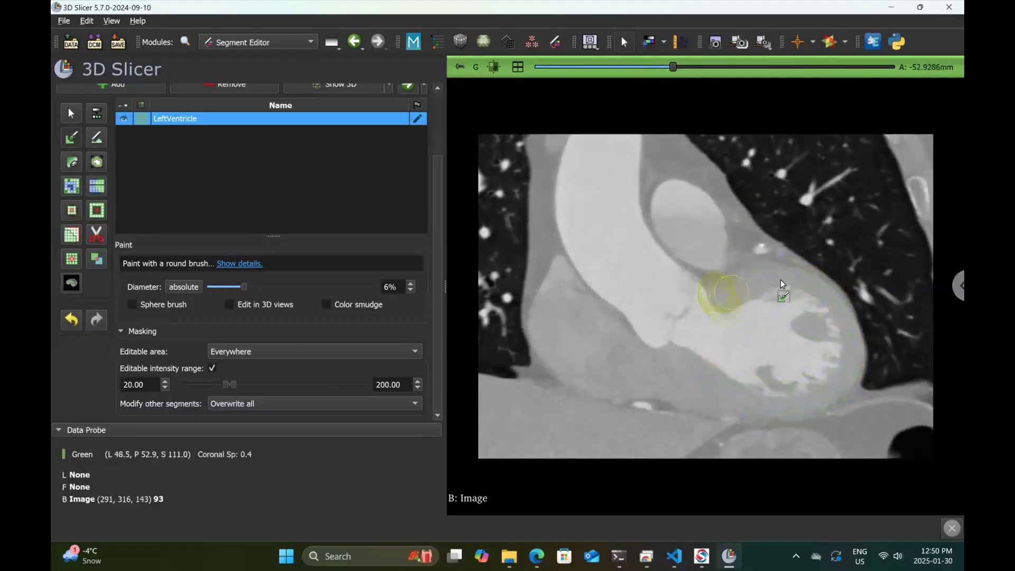
mouse_move(822, 296)
left_mouse_down()
mouse_move(855, 329)
mouse_move(859, 354)
mouse_move(782, 401)
mouse_move(664, 351)
left_mouse_up()
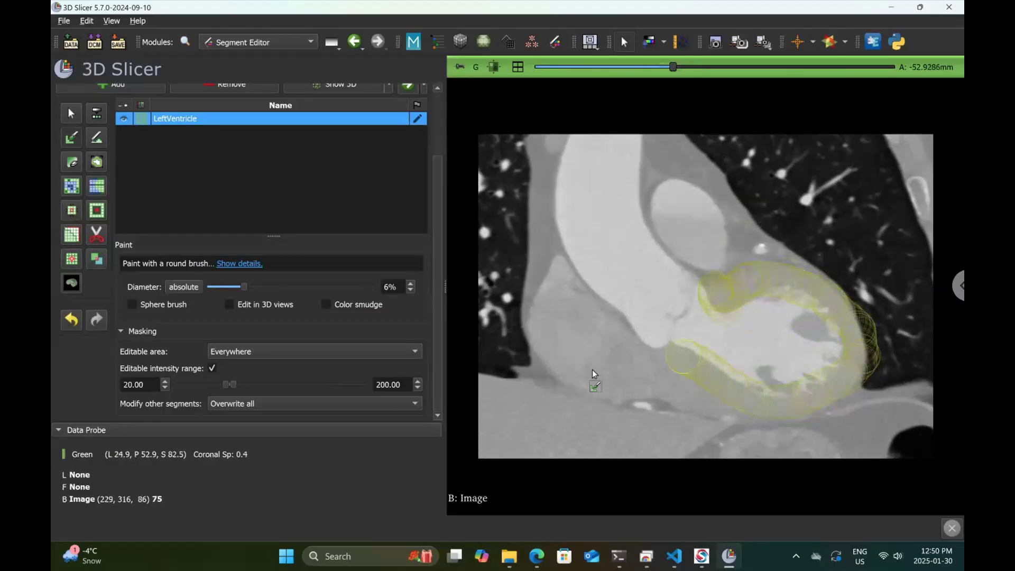
Step: Enlarge the paint brush to 9% and paint the papillary muscles inside the ventricle cavity in the coronal slice at about -53 mm
left_click(410, 284)
left_click(410, 284)
left_click(410, 284)
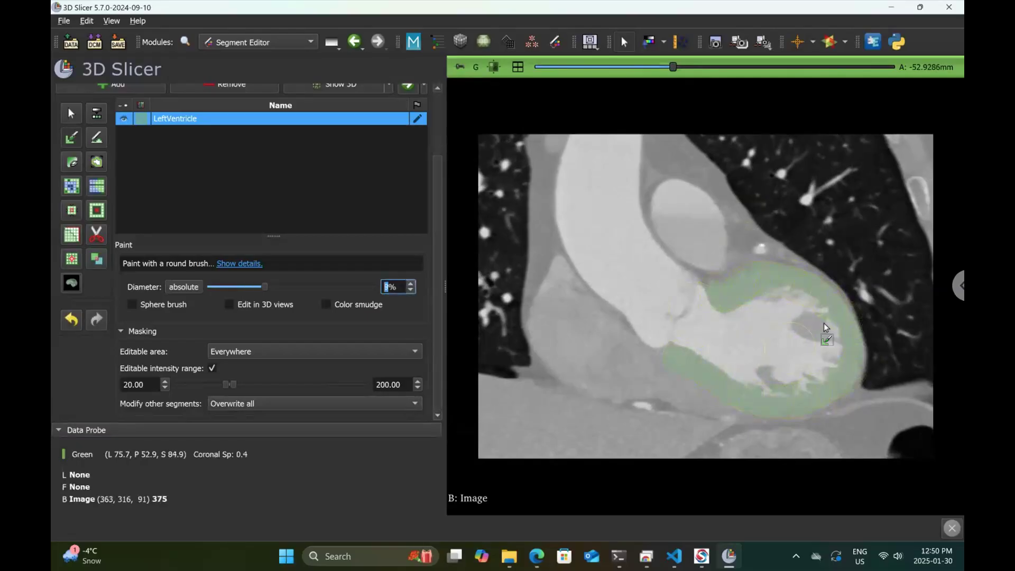
mouse_move(812, 324)
left_mouse_down()
mouse_move(775, 392)
mouse_move(767, 380)
left_mouse_up()
Step: Paint the left ventricle wall and papillary muscles around the cavity in the coronal slices at about -51 and -49 mm
scroll(758, 67, "up", 5)
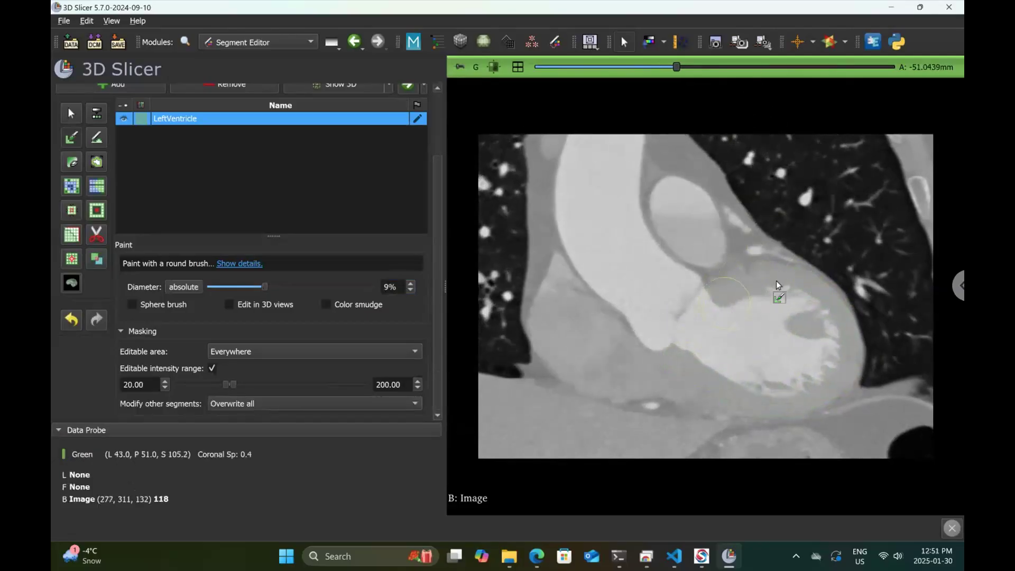
mouse_move(841, 332)
left_mouse_down()
mouse_move(804, 389)
mouse_move(687, 351)
mouse_move(703, 381)
mouse_move(794, 389)
left_mouse_up()
left_click_drag(785, 322, 783, 322)
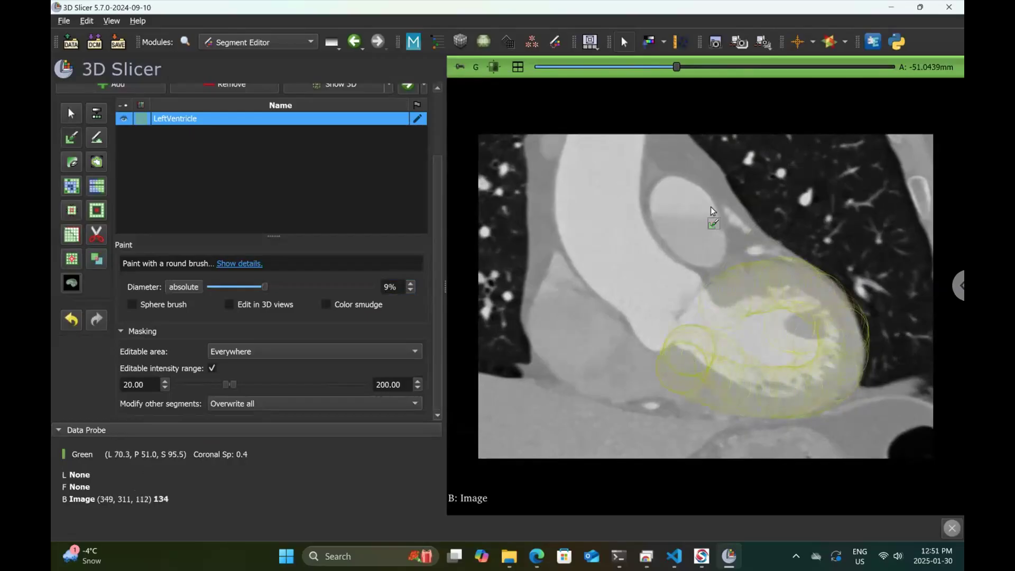
left_click(757, 67)
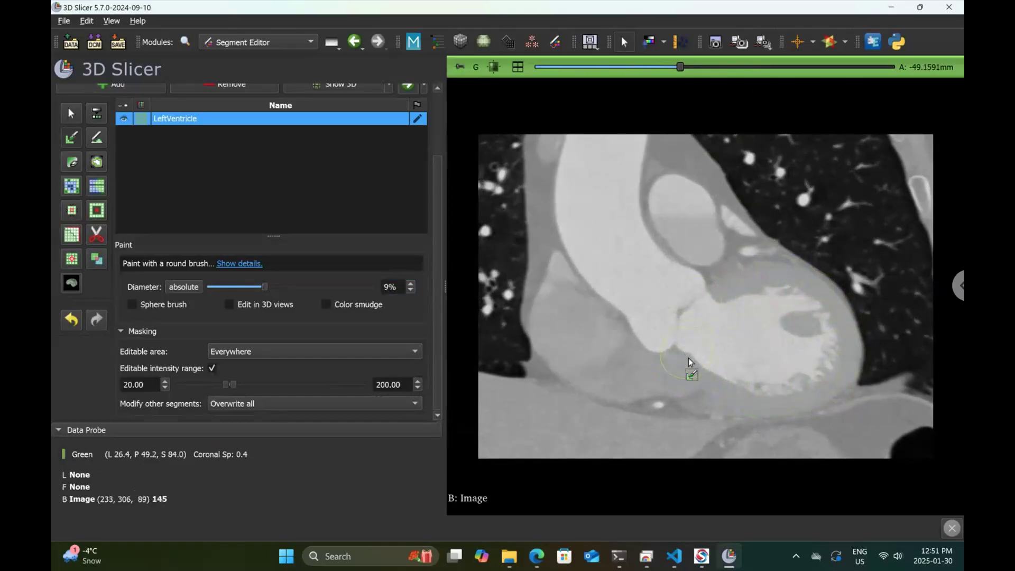
mouse_move(733, 390)
left_mouse_down()
mouse_move(813, 369)
mouse_move(826, 311)
mouse_move(733, 279)
mouse_move(775, 330)
mouse_move(793, 379)
left_mouse_up()
Step: Paint the left ventricle wall and the papillary muscle inside the cavity in the coronal slice at about -47 mm
left_click(806, 67)
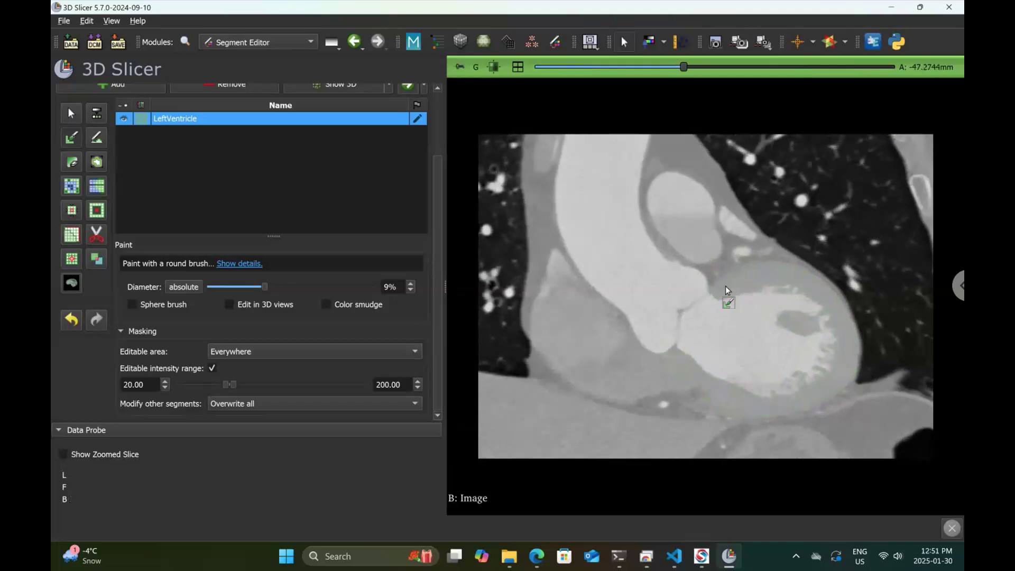
mouse_move(719, 300)
left_mouse_down()
mouse_move(755, 278)
mouse_move(832, 353)
mouse_move(827, 310)
mouse_move(799, 288)
left_mouse_up()
left_click_drag(754, 411, 694, 393)
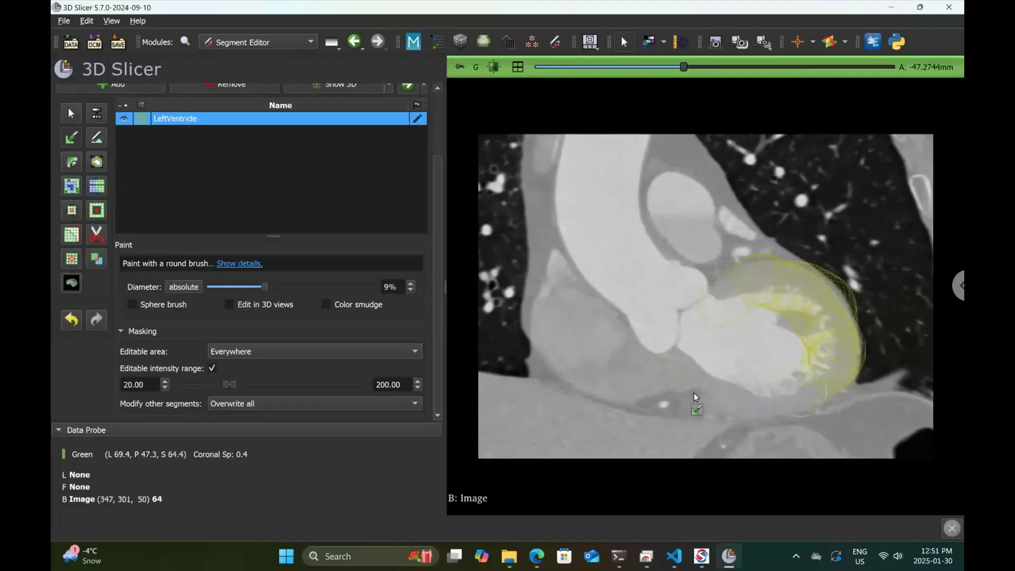
left_click_drag(756, 316, 753, 329)
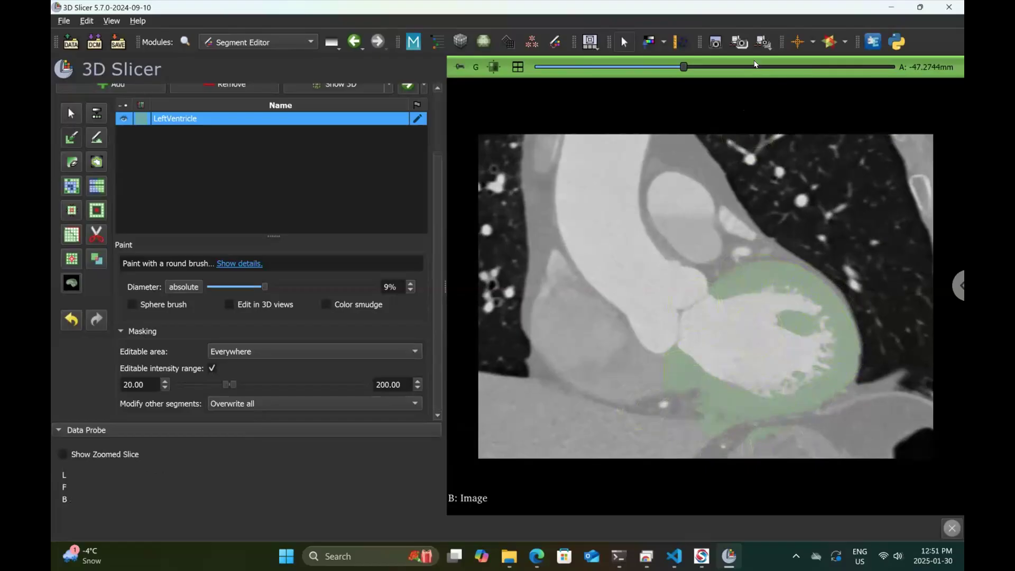
Step: Paint the left ventricle wall from below the aortic root around the cavity, including the papillary muscle, in the coronal slice at about -45 mm
scroll(756, 66, "up", 2)
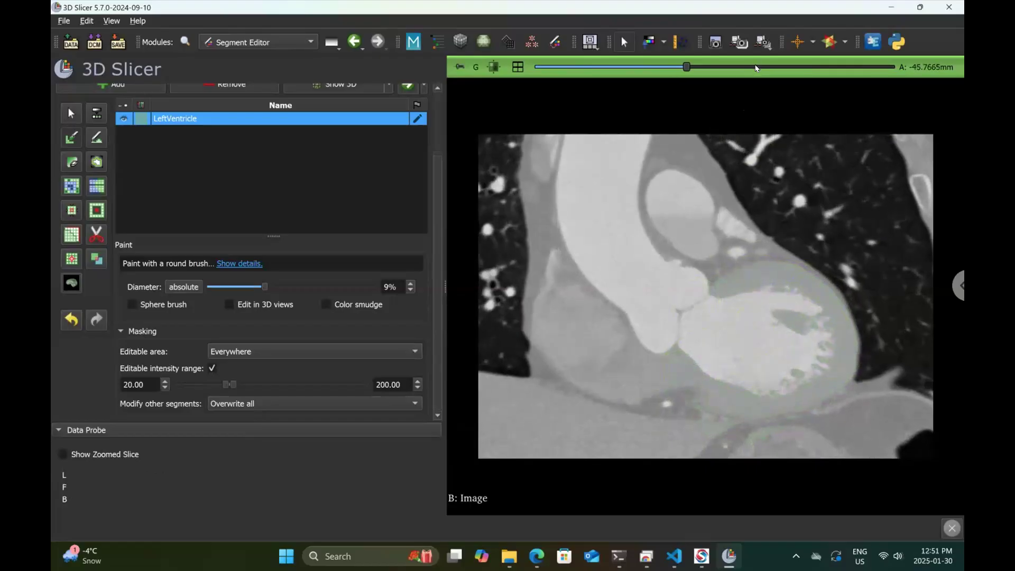
scroll(756, 67, "up", 1)
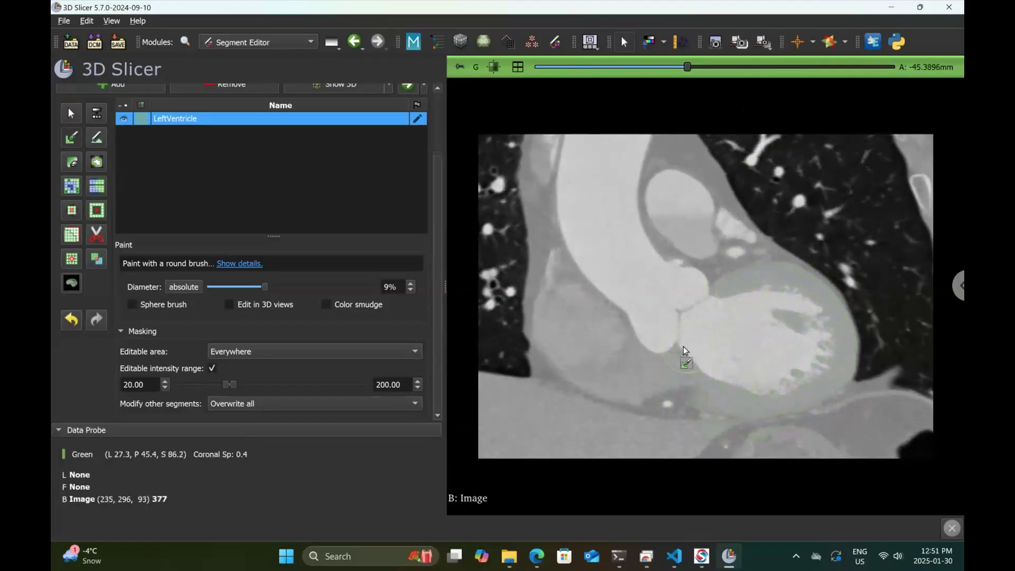
mouse_move(704, 383)
left_mouse_down()
mouse_move(770, 392)
mouse_move(824, 356)
left_mouse_up()
mouse_move(823, 303)
left_mouse_down()
mouse_move(753, 281)
mouse_move(723, 307)
left_mouse_up()
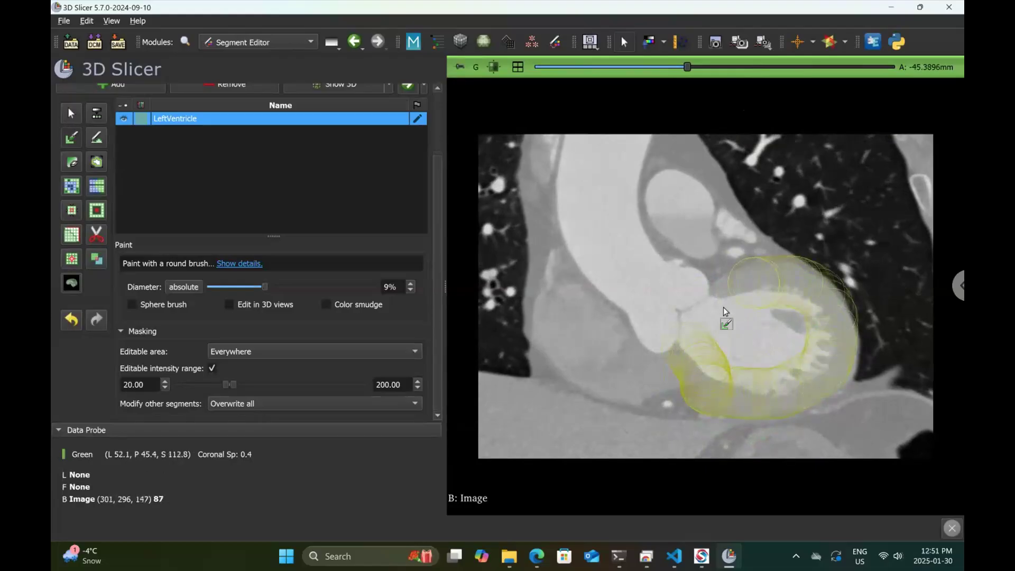
left_click_drag(801, 359, 797, 341)
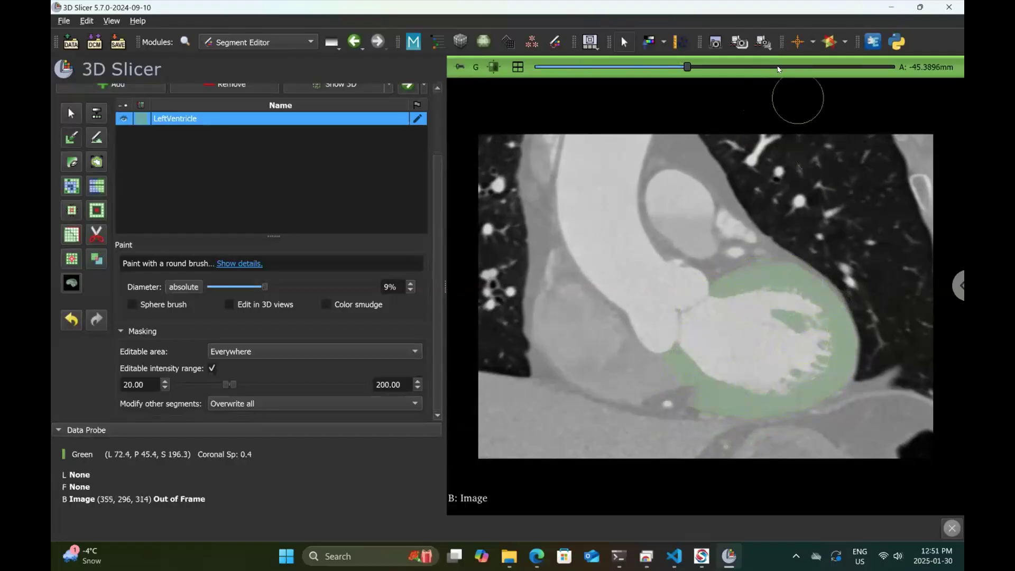
Step: Paint the left ventricle wall around the cavity up to the aortic root in the coronal slices at about -43 and -41 mm
scroll(778, 68, "up", 1)
scroll(778, 68, "up", 5)
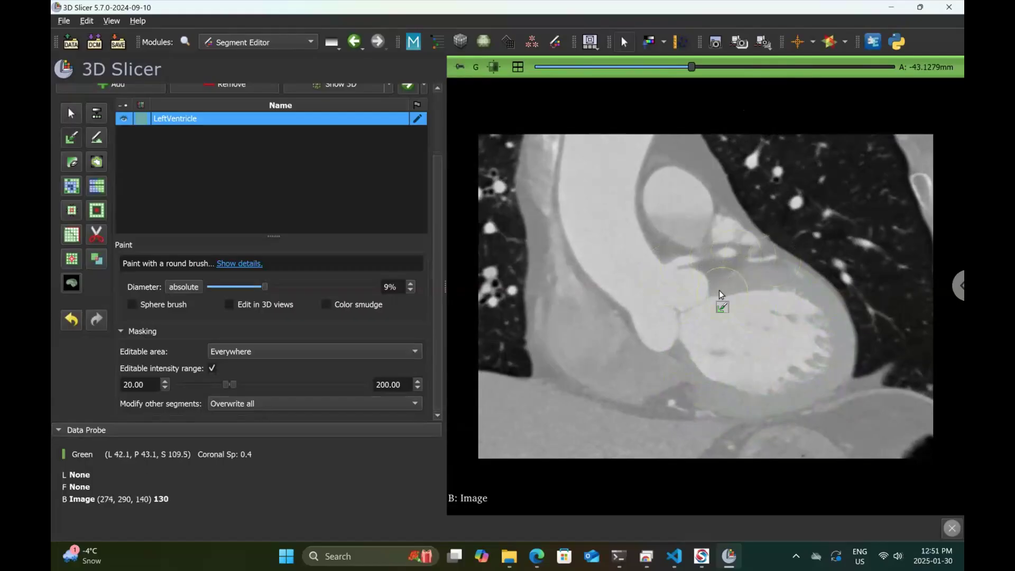
mouse_move(834, 339)
left_mouse_down()
mouse_move(795, 386)
mouse_move(754, 392)
mouse_move(704, 381)
mouse_move(682, 335)
left_mouse_up()
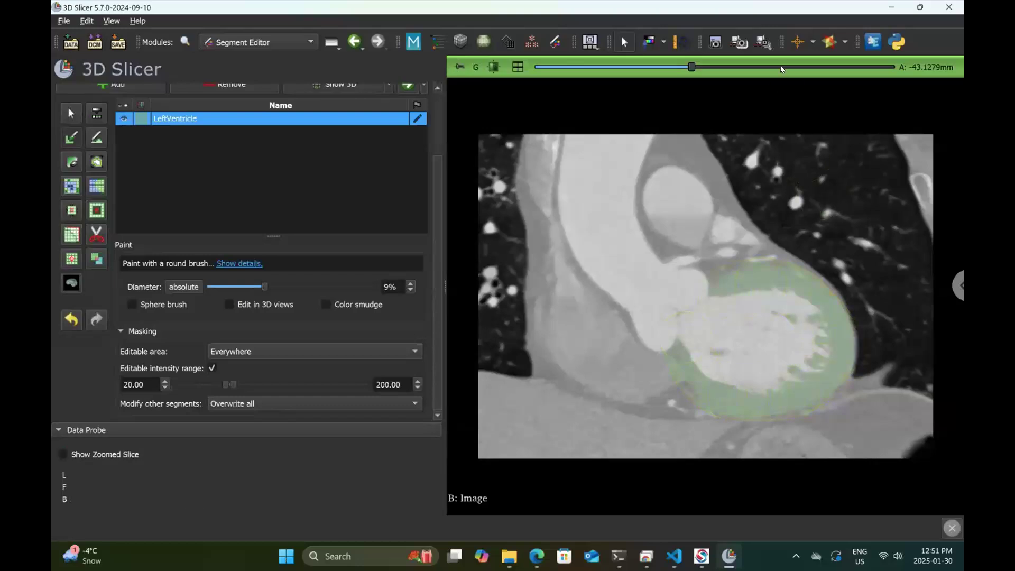
scroll(782, 67, "up", 5)
mouse_move(733, 291)
left_mouse_down()
mouse_move(770, 288)
mouse_move(826, 332)
mouse_move(810, 378)
mouse_move(744, 387)
mouse_move(702, 353)
mouse_move(810, 369)
left_mouse_up()
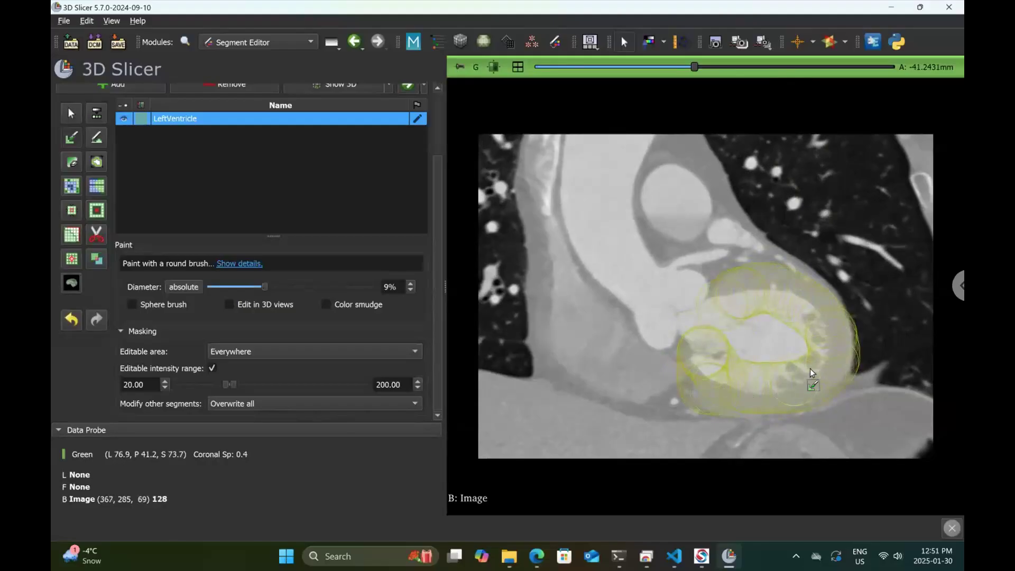
Step: Paint the left ventricle wall and the muscle ridges at the cavity's edge in the coronal slices at about -39 and -37 mm
scroll(799, 68, "up", 5)
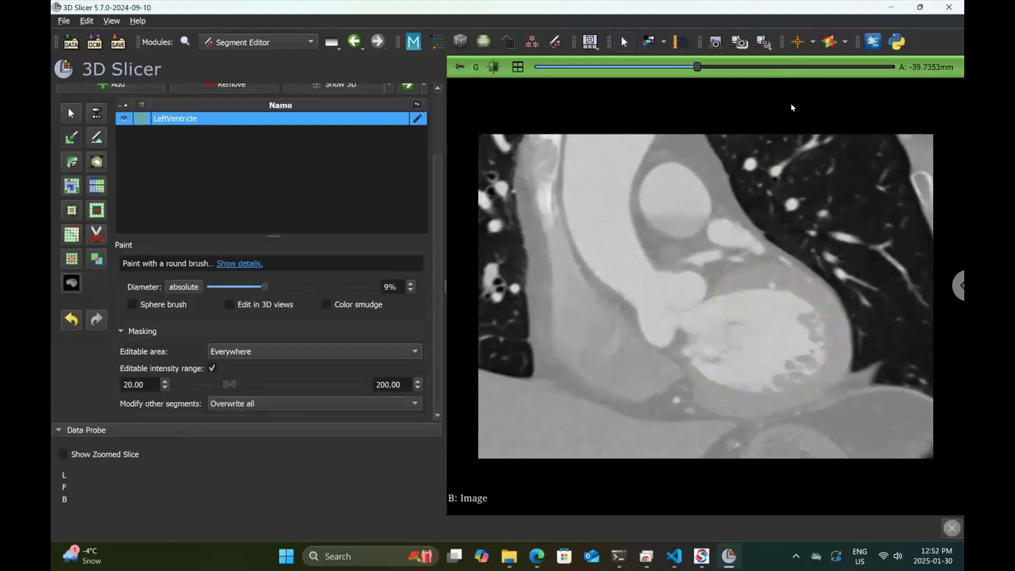
mouse_move(793, 297)
left_mouse_down()
mouse_move(828, 351)
mouse_move(757, 386)
mouse_move(700, 374)
mouse_move(688, 341)
left_mouse_up()
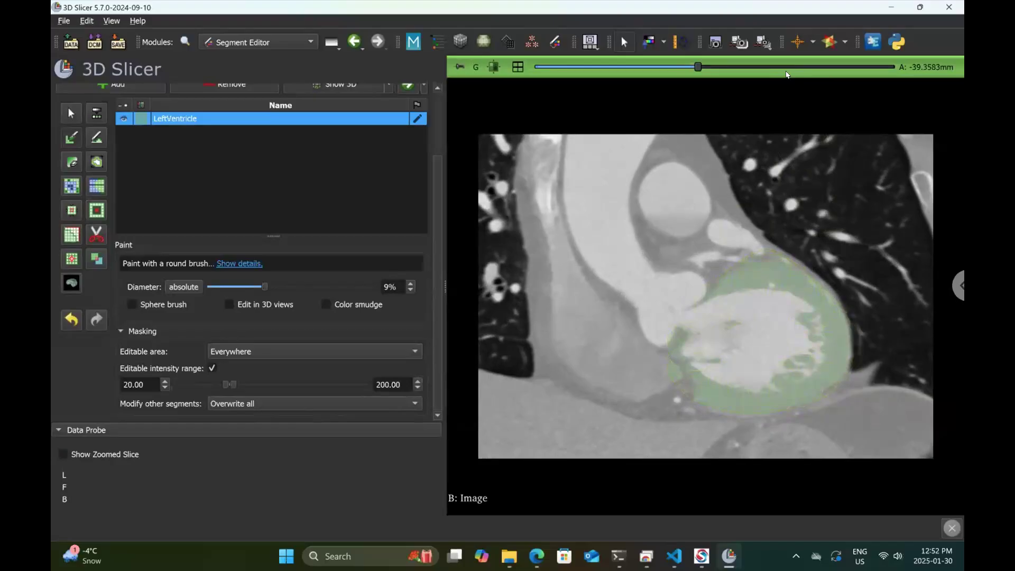
scroll(735, 296, "up", 6)
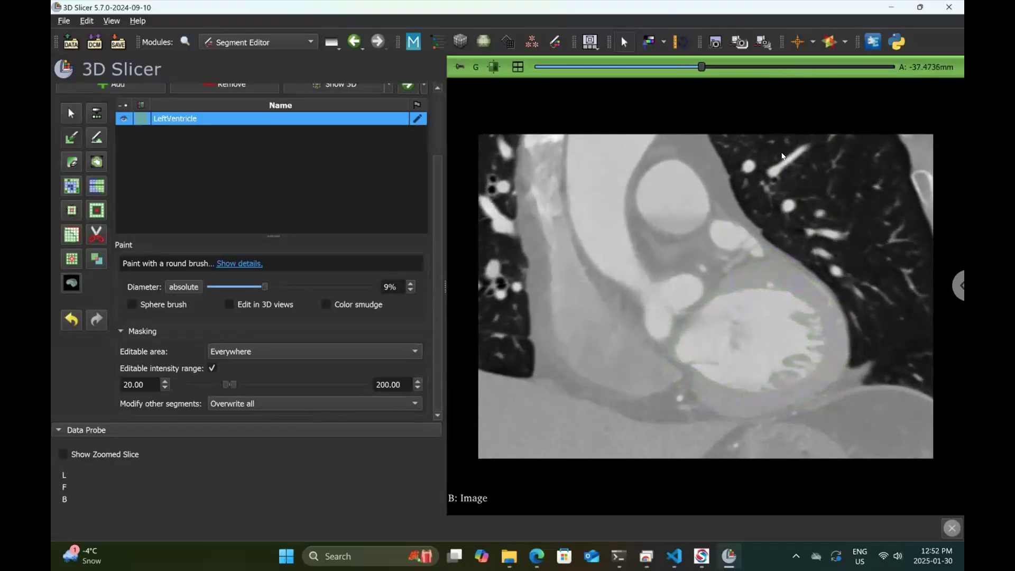
mouse_move(812, 306)
left_mouse_down()
mouse_move(810, 370)
mouse_move(775, 381)
mouse_move(705, 370)
left_mouse_up()
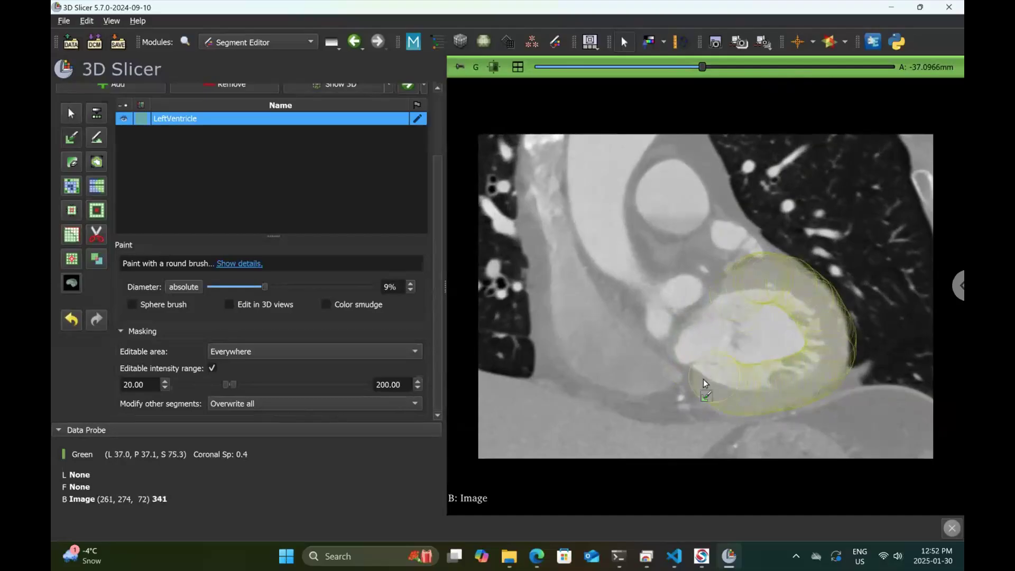
left_click_drag(790, 350, 773, 306)
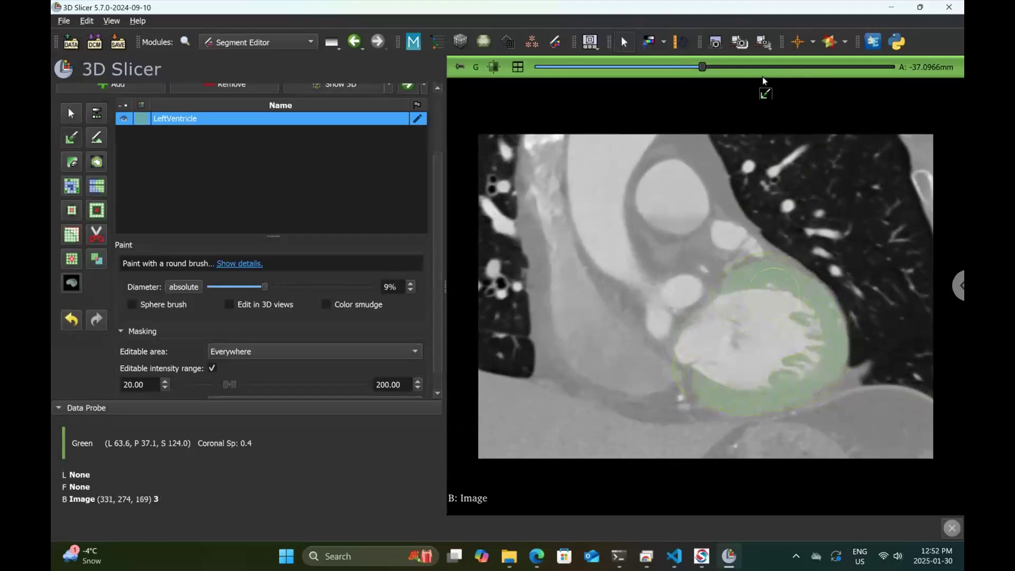
Step: Paint the left ventricle wall around the outer side of the cavity in the coronal slices at about -35 and -33 mm
scroll(762, 67, "up", 5)
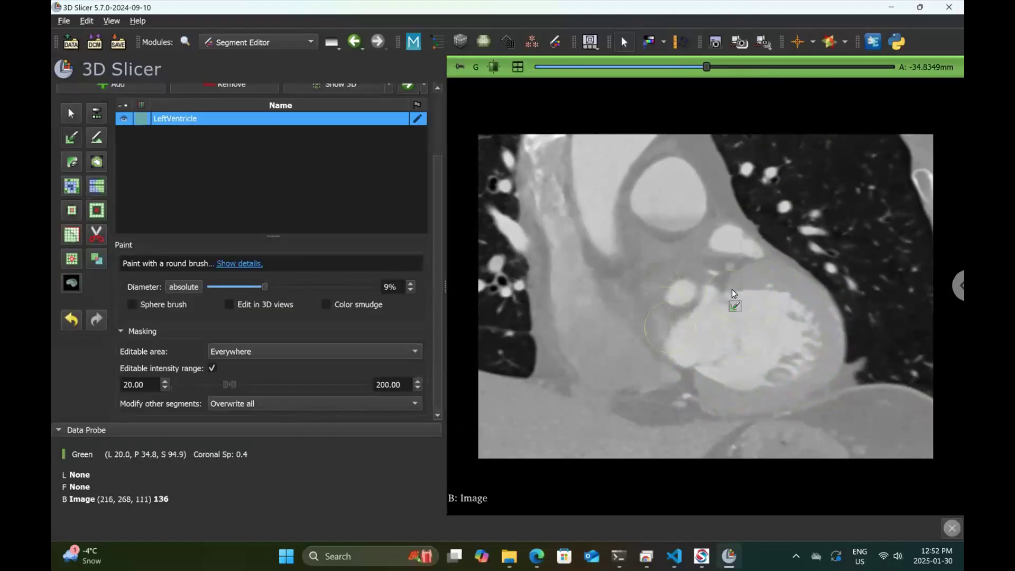
mouse_move(823, 357)
left_mouse_down()
mouse_move(783, 392)
mouse_move(717, 402)
mouse_move(710, 386)
left_mouse_up()
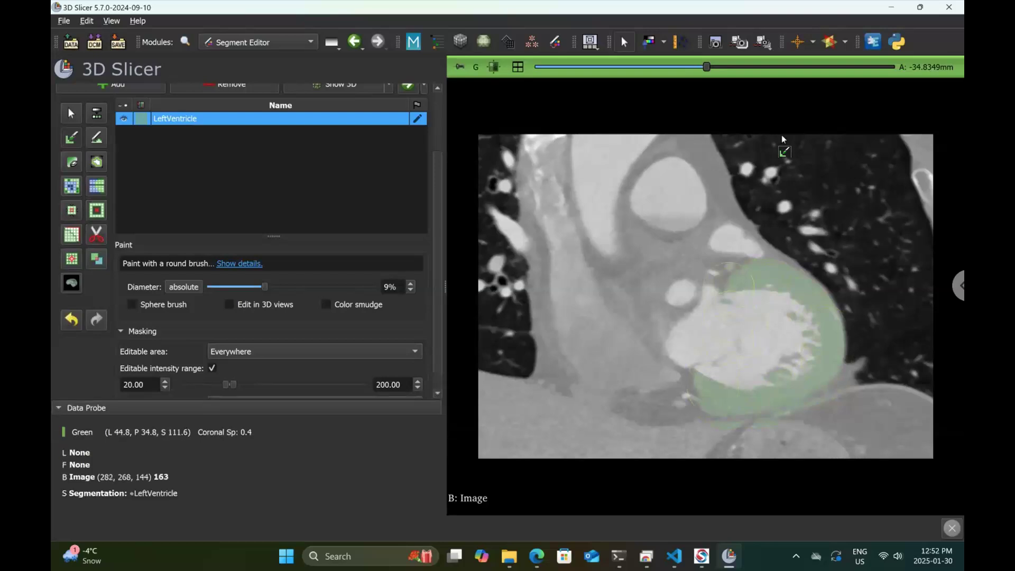
scroll(774, 70, "up", 5)
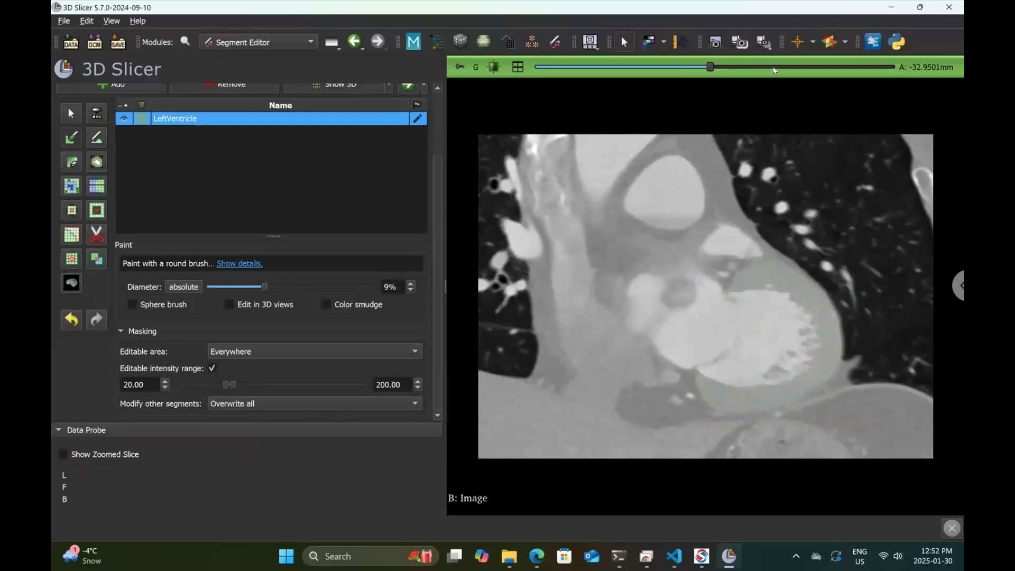
mouse_move(786, 287)
left_mouse_down()
mouse_move(816, 348)
mouse_move(765, 383)
mouse_move(710, 394)
mouse_move(702, 380)
left_mouse_up()
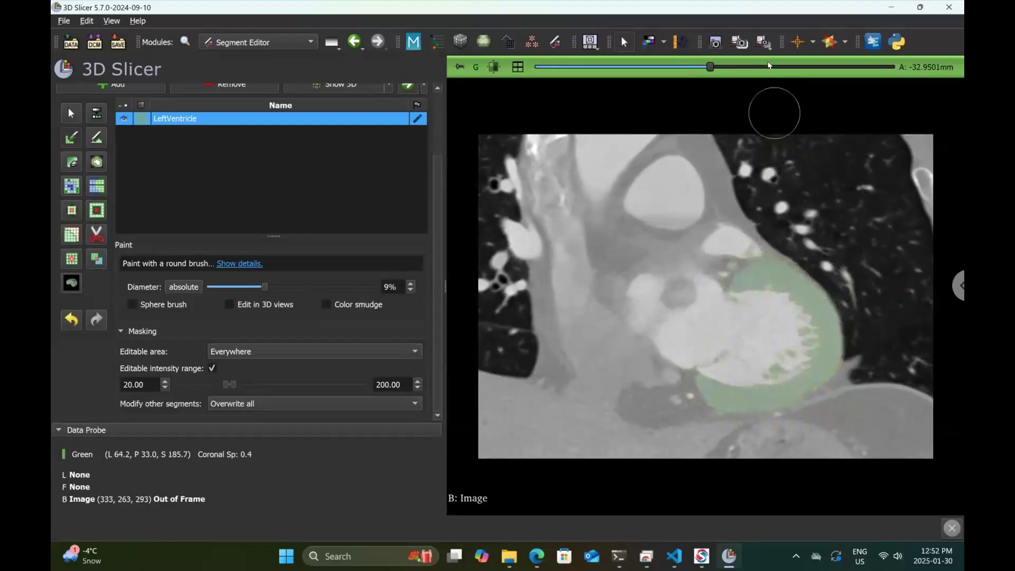
Step: Paint the left ventricle wall, leaving the side toward the left atrium open, in the coronal slices at about -31 and -30 mm
scroll(743, 287, "up", 5)
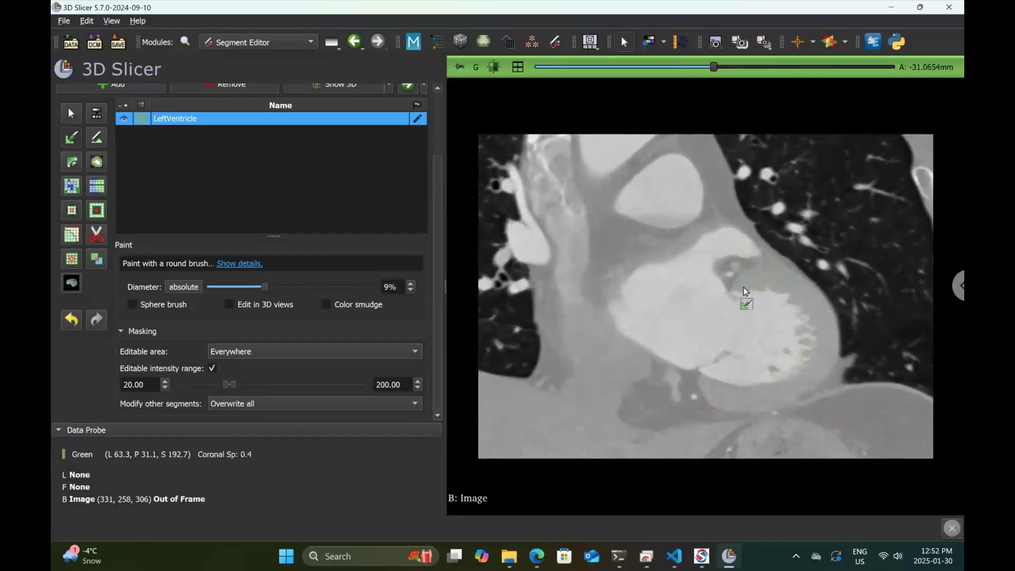
mouse_move(778, 286)
left_mouse_down()
mouse_move(814, 348)
mouse_move(807, 370)
mouse_move(747, 389)
mouse_move(712, 371)
left_mouse_up()
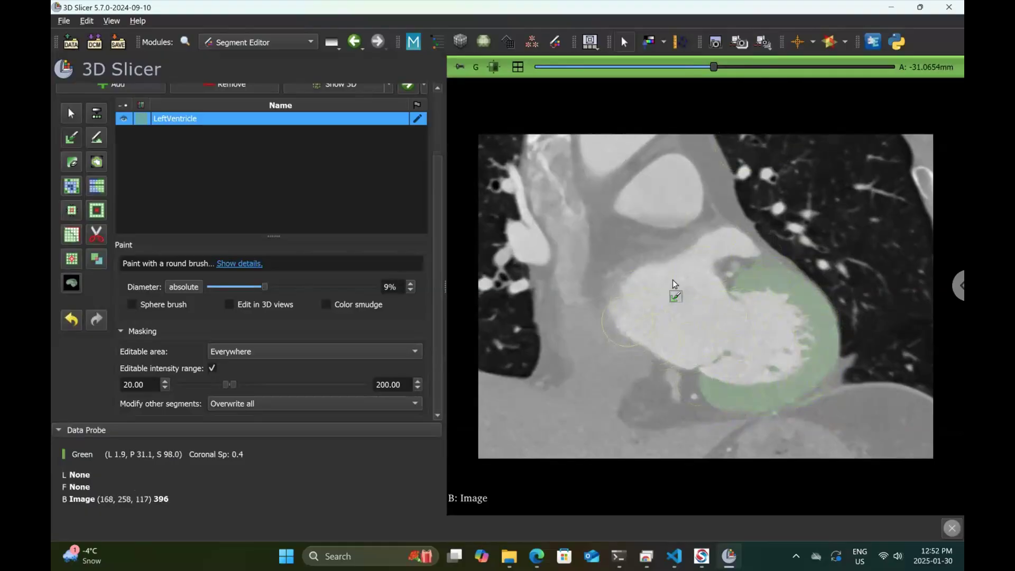
left_click(788, 68)
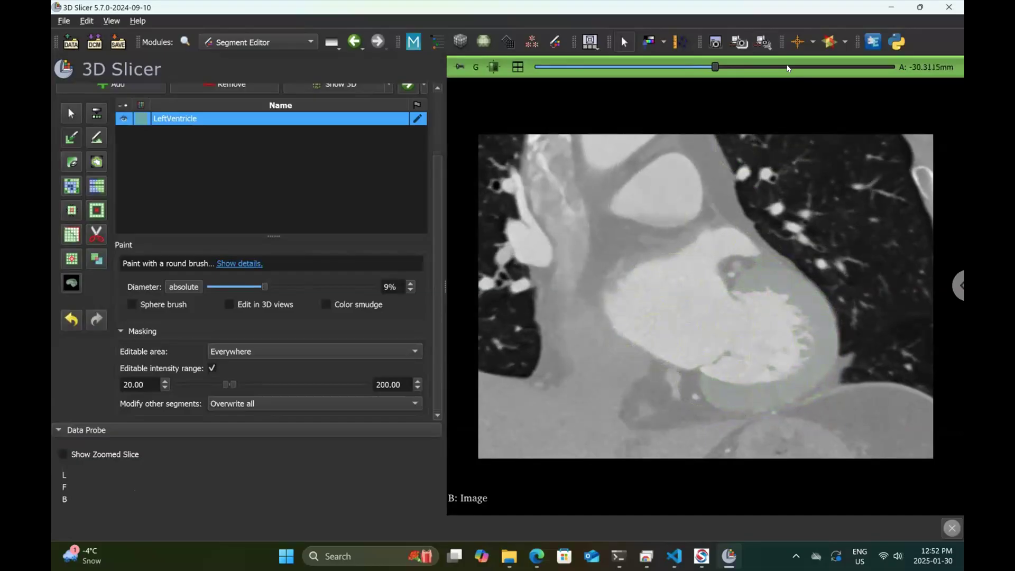
left_click(788, 68)
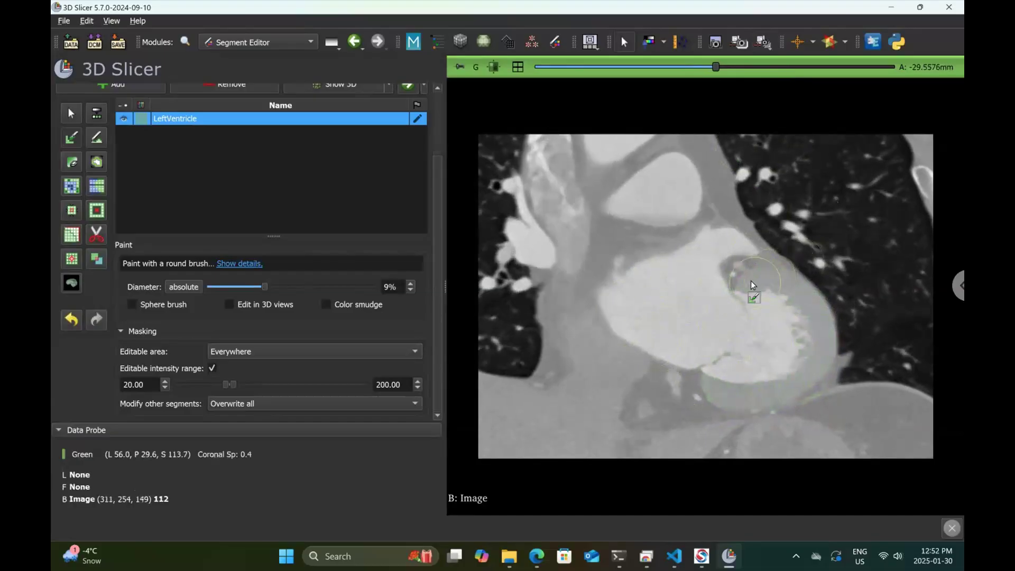
left_click_drag(804, 309, 814, 333)
mouse_move(796, 367)
left_mouse_down()
mouse_move(762, 388)
mouse_move(715, 373)
left_mouse_up()
Step: Paint the C-shaped left ventricle wall opposite the left atrium in the coronal slices at about -28 and -26.5 mm
scroll(802, 67, "up", 4)
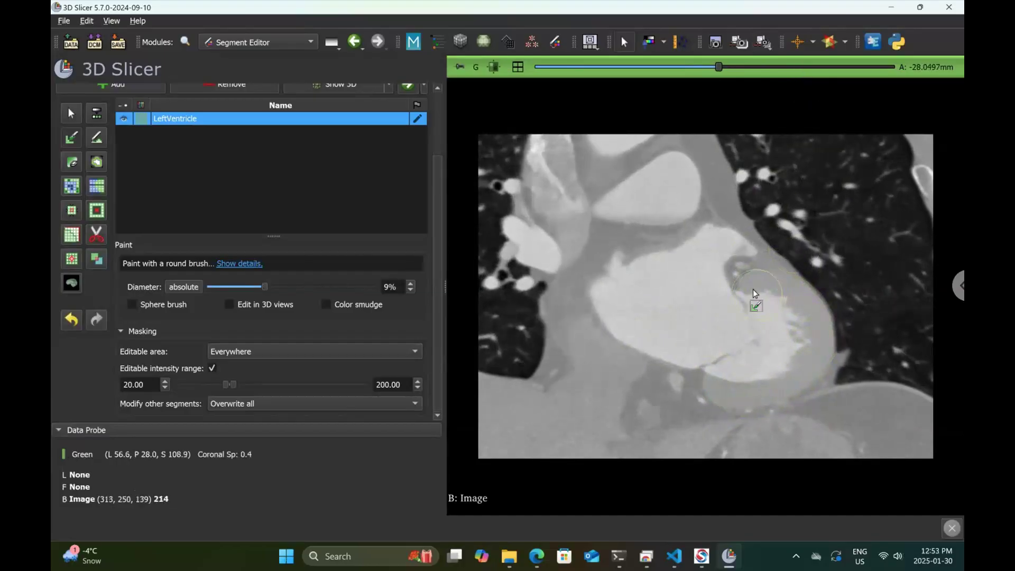
left_click_drag(764, 292, 807, 338)
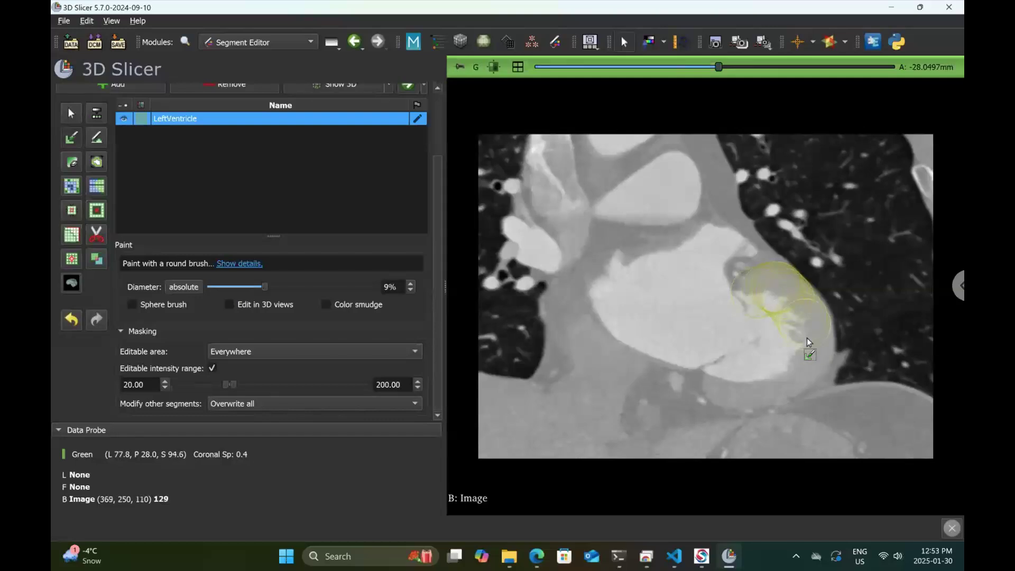
left_click_drag(739, 383, 715, 380)
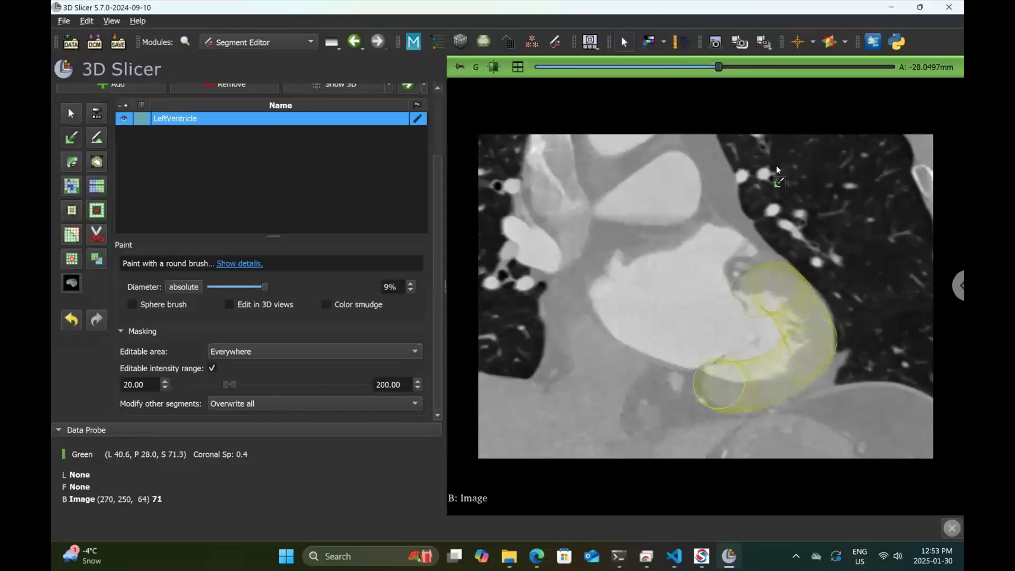
scroll(774, 68, "up", 4)
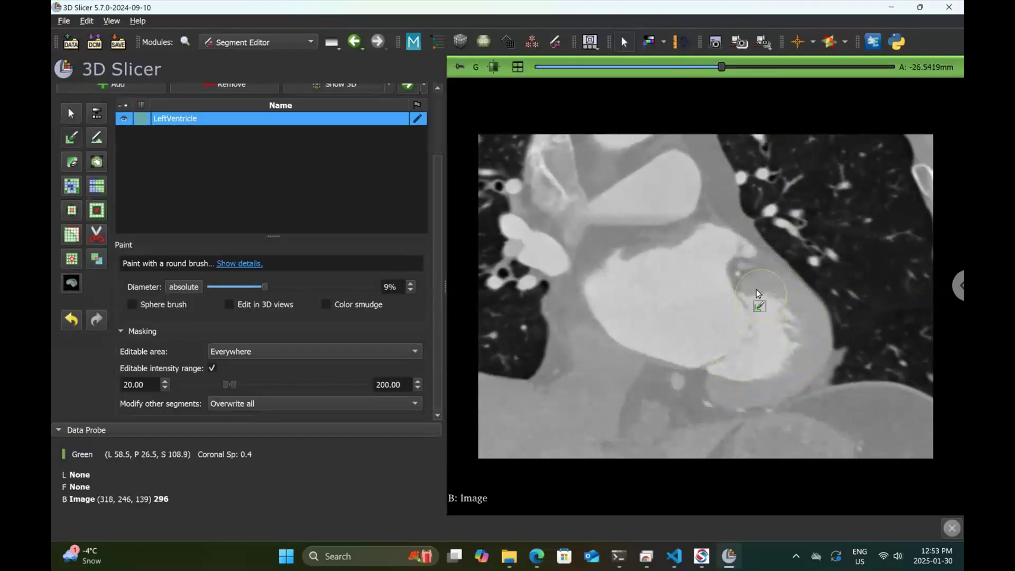
mouse_move(794, 313)
left_mouse_down()
mouse_move(805, 347)
mouse_move(774, 378)
mouse_move(720, 381)
left_mouse_up()
Step: Paint the C-shaped left ventricle wall around the outer side of the cavity in the coronal slices at about -24.7 and -22.8 mm
scroll(796, 68, "up", 5)
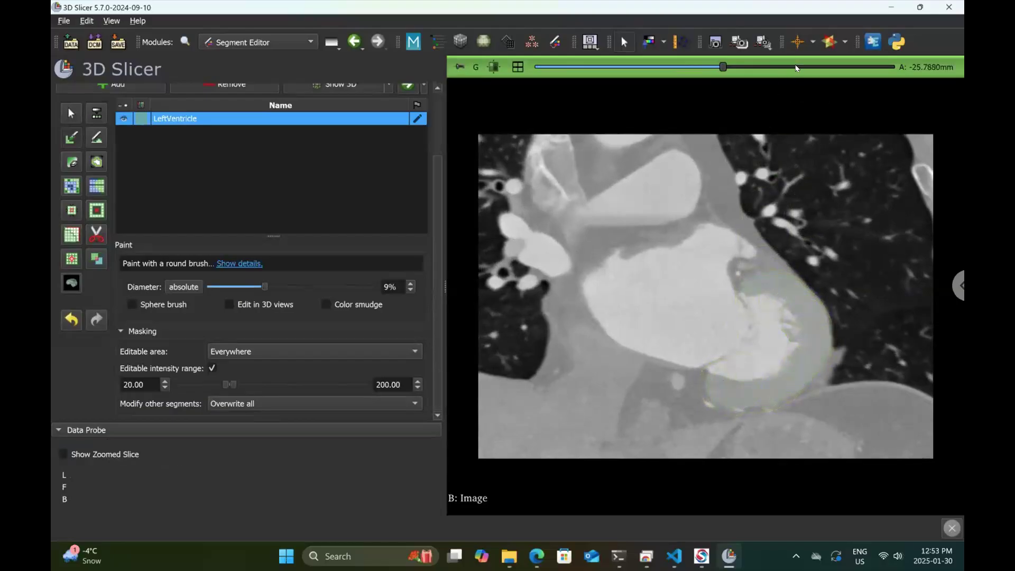
mouse_move(753, 293)
left_mouse_down()
mouse_move(797, 312)
mouse_move(804, 347)
mouse_move(775, 373)
mouse_move(724, 373)
left_mouse_up()
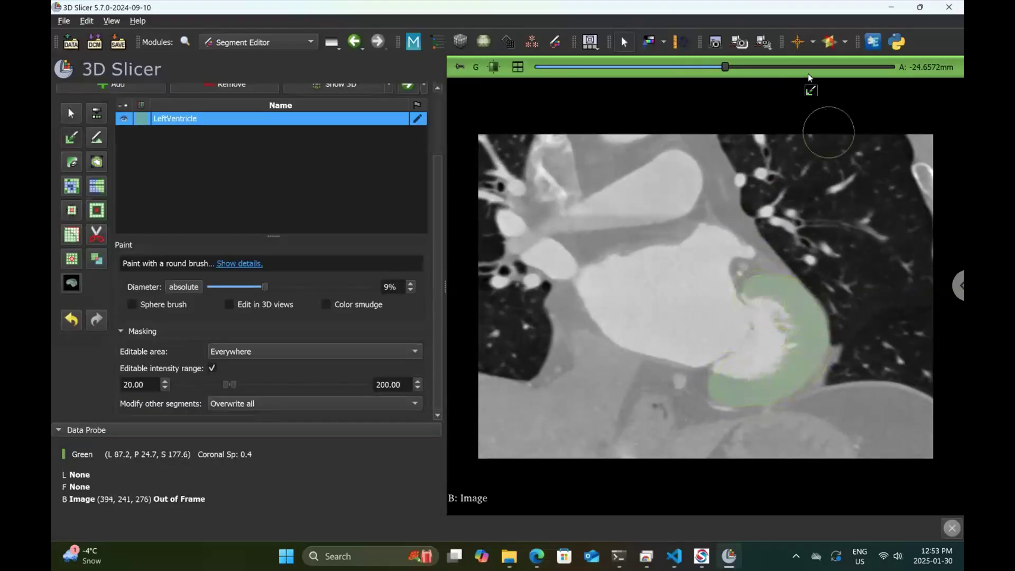
scroll(808, 67, "up", 4)
scroll(808, 67, "up", 1)
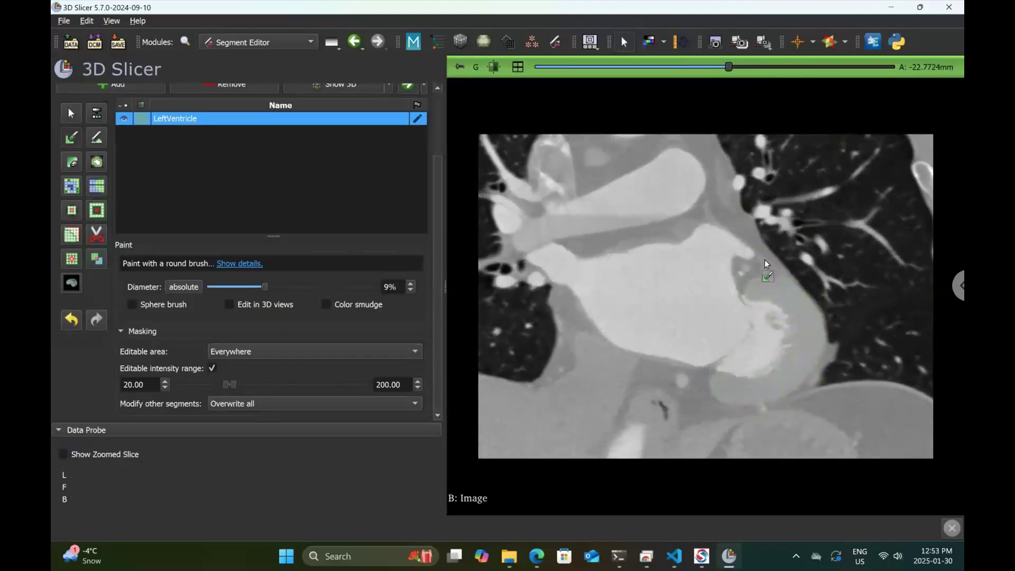
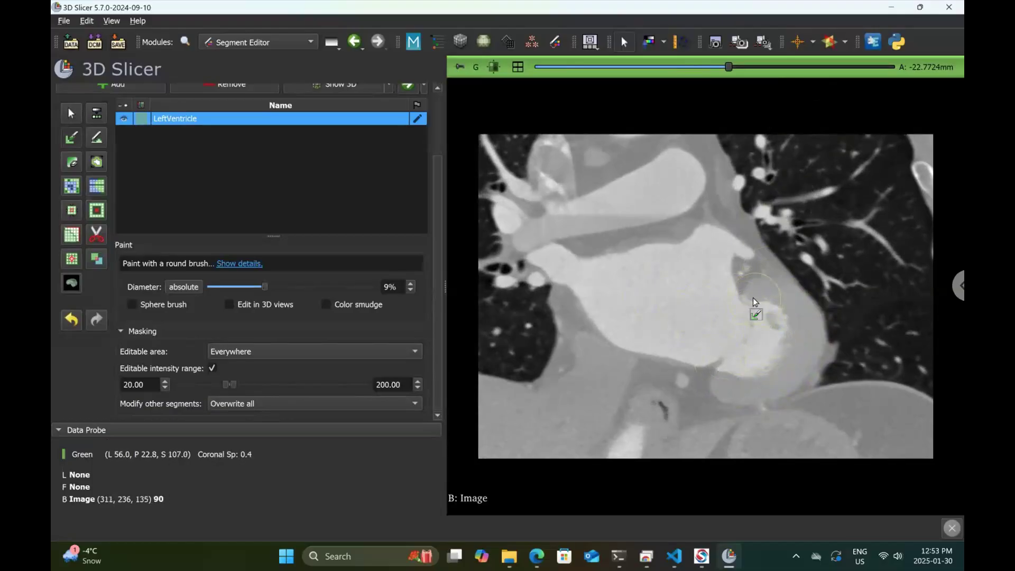
mouse_move(775, 299)
left_mouse_down()
mouse_move(803, 336)
mouse_move(791, 357)
mouse_move(746, 382)
mouse_move(727, 376)
left_mouse_up()
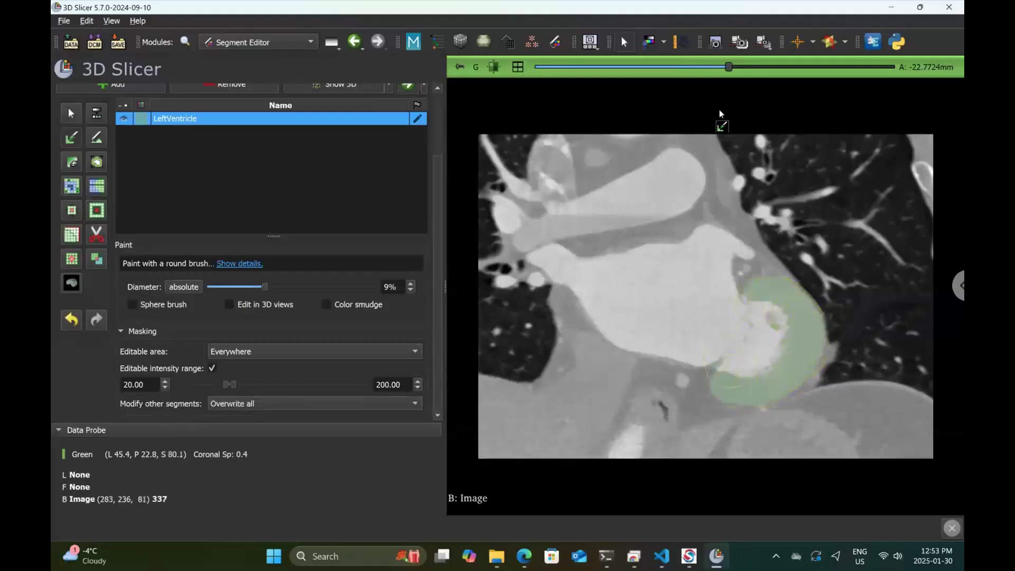
Step: Paint the left ventricle wall around the shrinking cavity in the coronal slices at about -20.9 and -19.4 mm
scroll(758, 66, "up", 3)
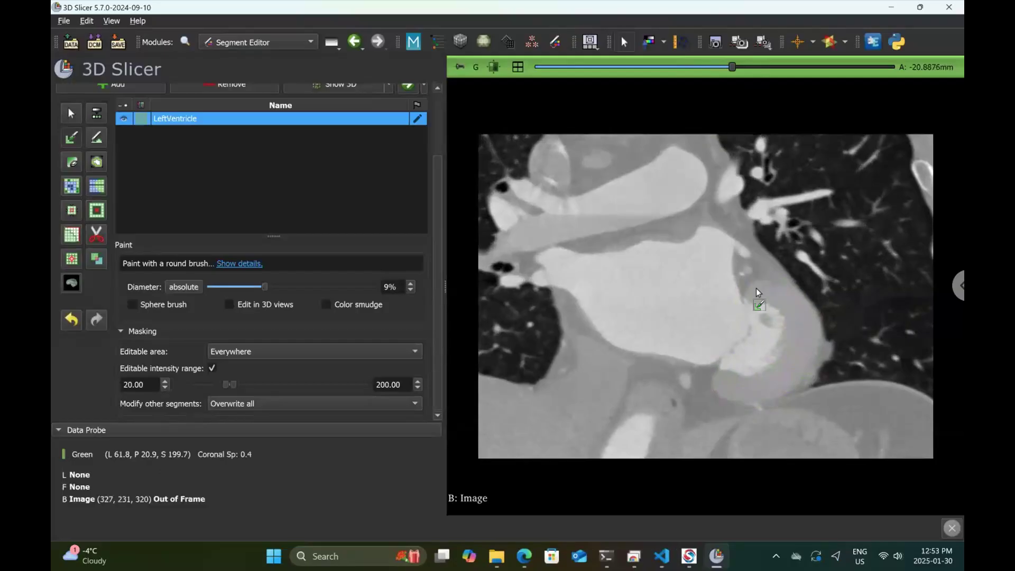
mouse_move(763, 303)
left_mouse_down()
mouse_move(796, 344)
mouse_move(788, 372)
mouse_move(735, 379)
left_mouse_up()
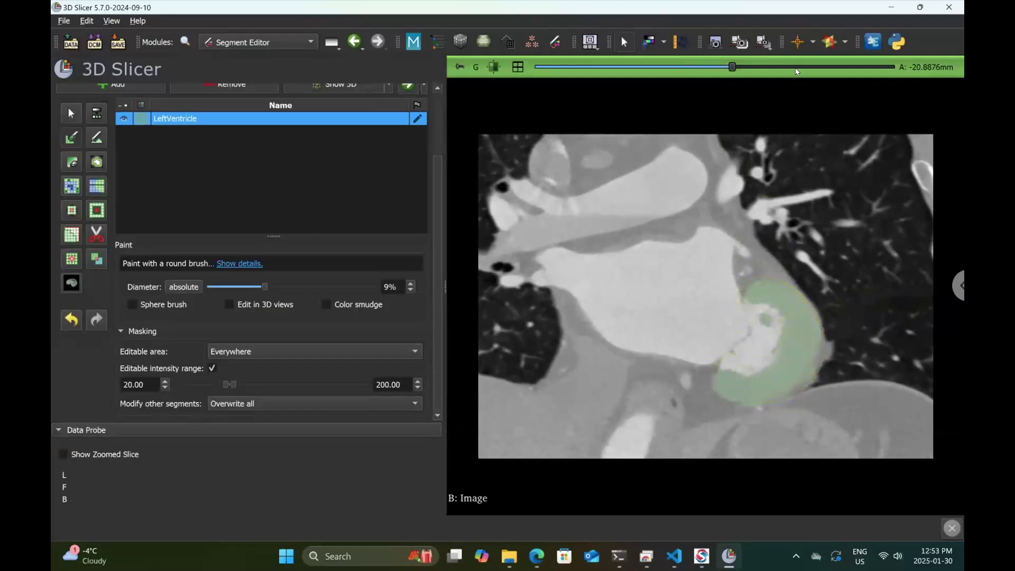
scroll(797, 69, "up", 4)
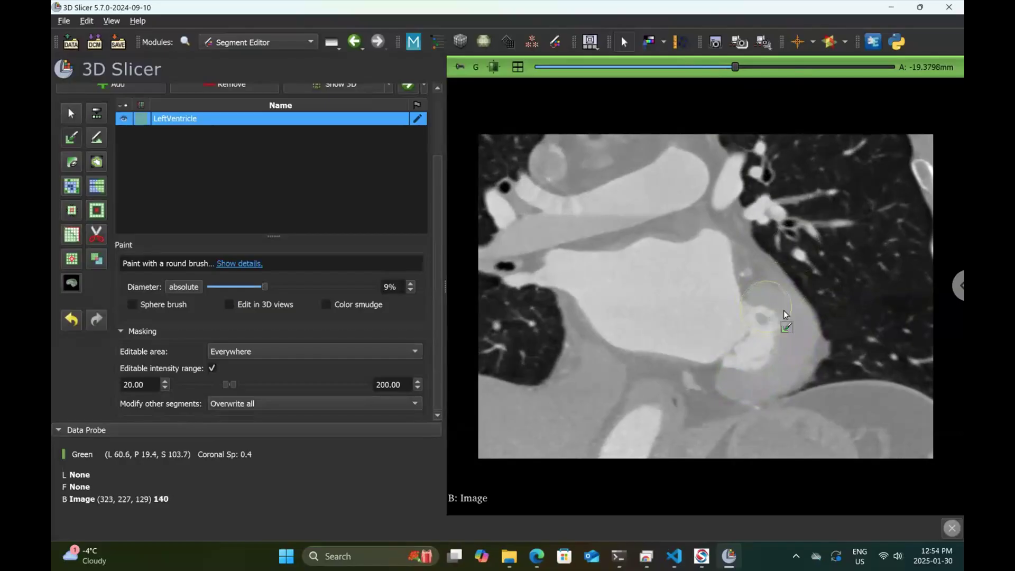
left_click_drag(789, 354, 733, 392)
Step: Paint the thick left ventricle wall around the last remnant of the cavity in the coronal slices at about -17.1 and -15.6 mm
scroll(823, 67, "up", 1)
scroll(823, 67, "up", 5)
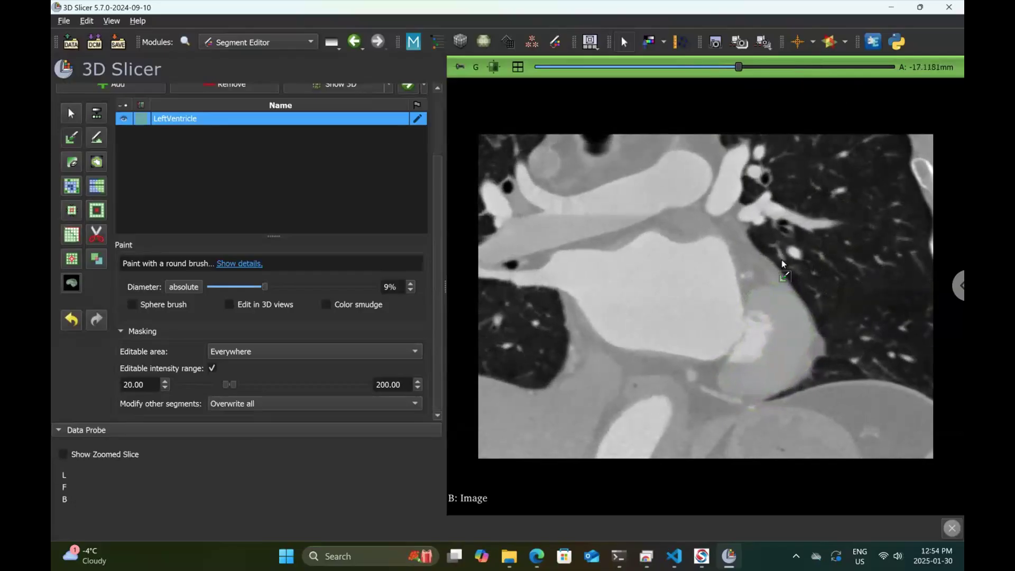
mouse_move(769, 318)
left_mouse_down()
mouse_move(786, 344)
mouse_move(750, 382)
mouse_move(738, 380)
mouse_move(765, 302)
left_mouse_up()
scroll(787, 67, "up", 3)
scroll(787, 68, "up", 1)
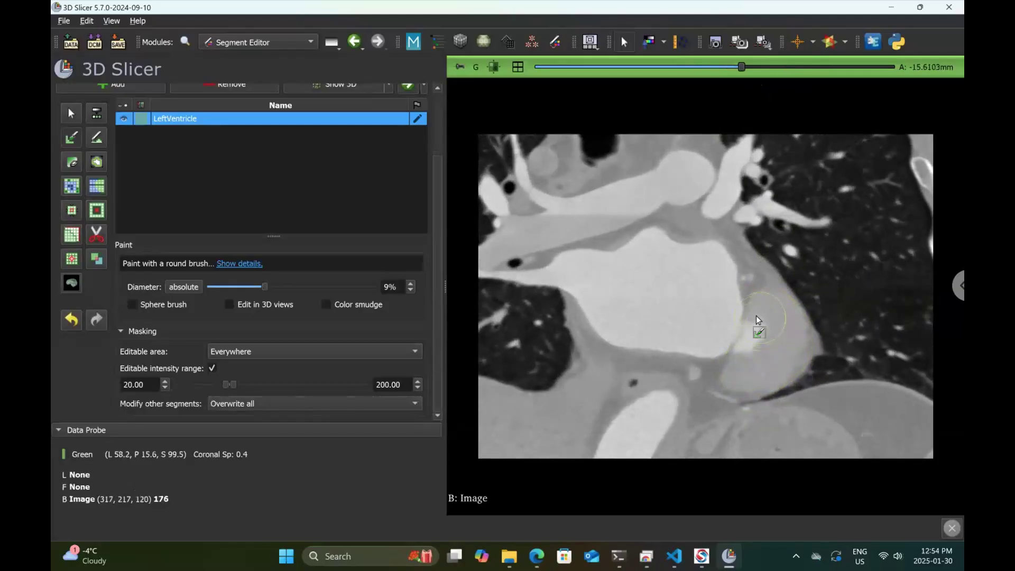
mouse_move(782, 331)
left_mouse_down()
mouse_move(765, 357)
mouse_move(740, 363)
left_mouse_up()
Step: Fill the solid oval of left ventricle muscle beside the left atrium in the coronal slices at about -13.7 and -11.8 mm
scroll(785, 70, "up", 5)
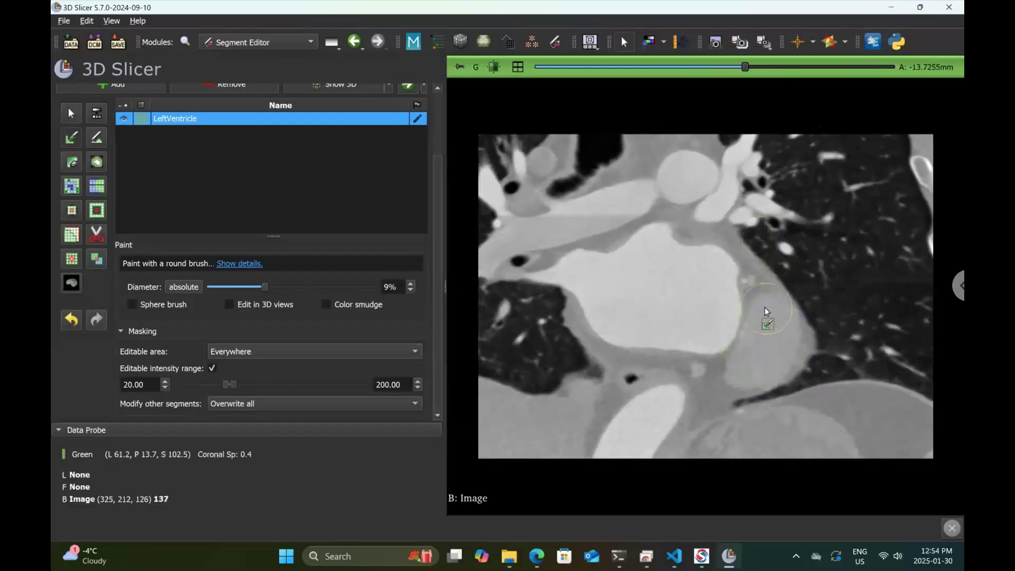
mouse_move(765, 307)
left_mouse_down()
mouse_move(773, 341)
mouse_move(744, 363)
mouse_move(756, 324)
left_mouse_up()
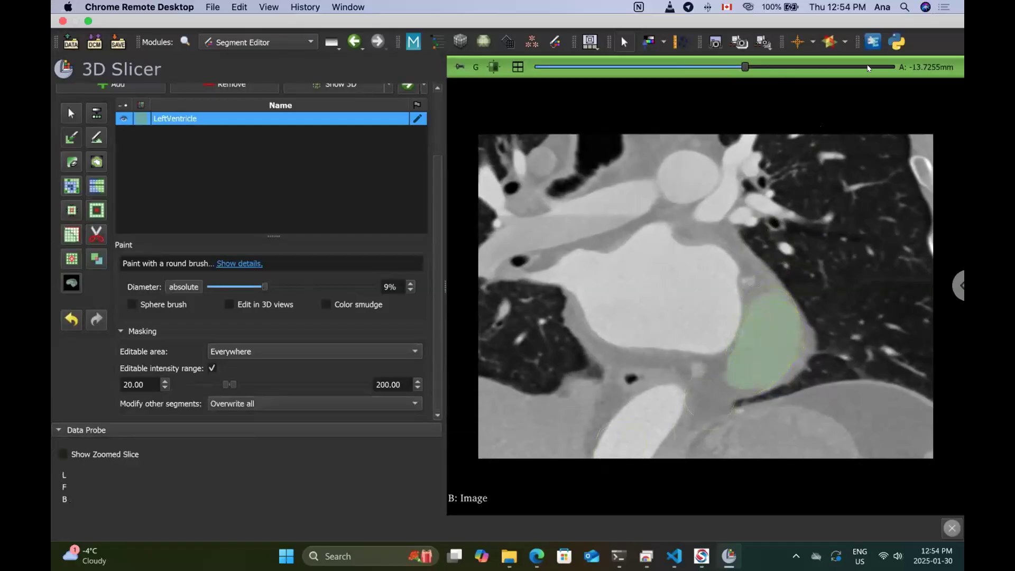
scroll(869, 67, "up", 3)
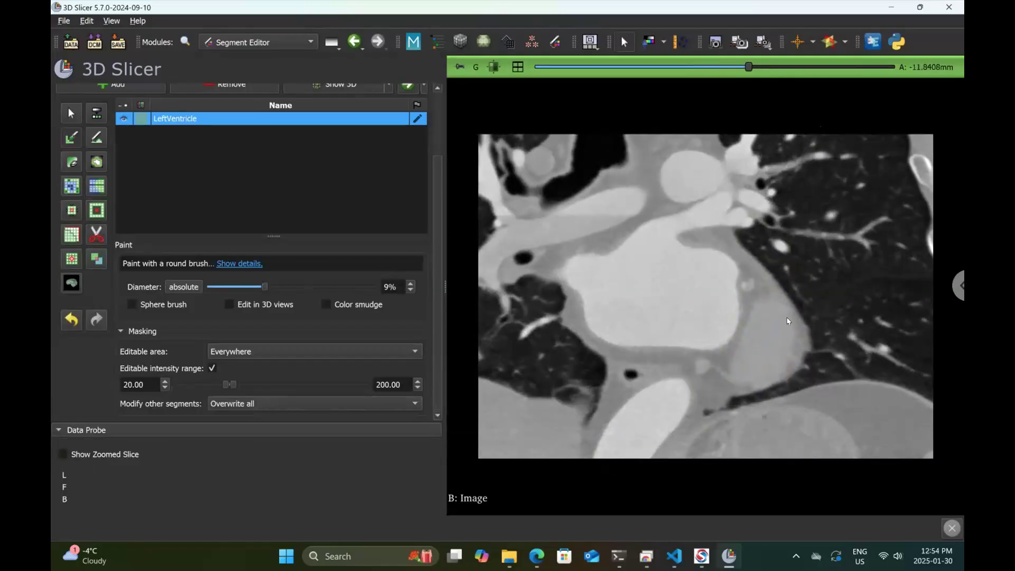
mouse_move(767, 354)
left_mouse_down()
mouse_move(745, 381)
mouse_move(761, 339)
left_mouse_up()
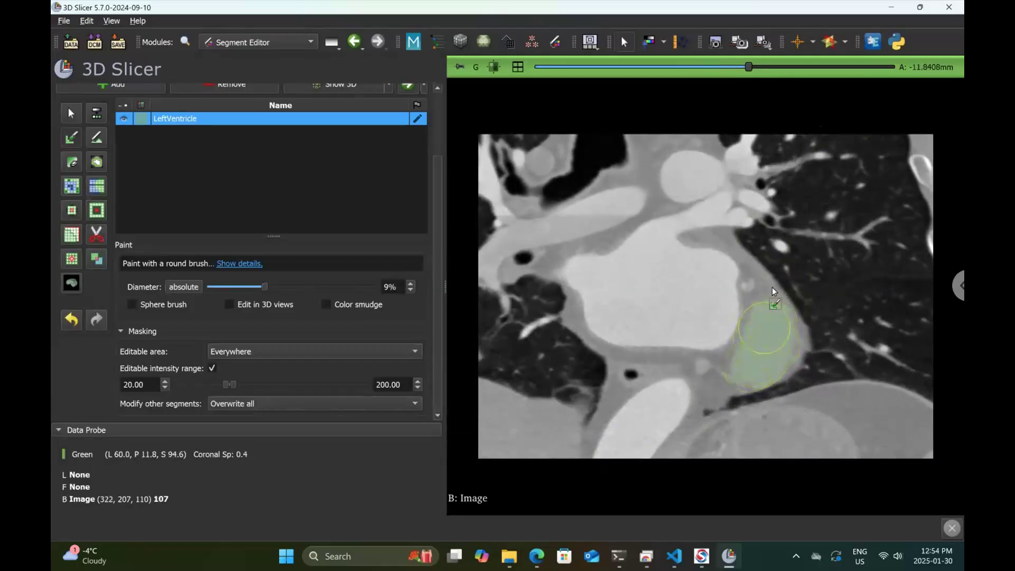
Step: Paint the narrowing patch of left ventricle muscle in the coronal slices at about -10 and -8.4 mm
scroll(815, 67, "up", 5)
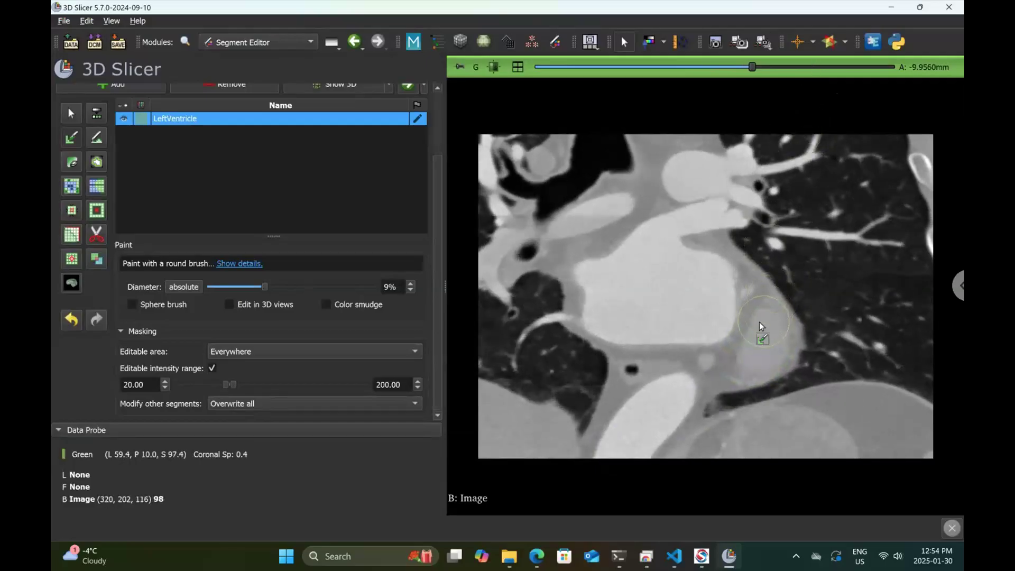
left_click_drag(761, 340, 759, 344)
scroll(826, 71, "up", 4)
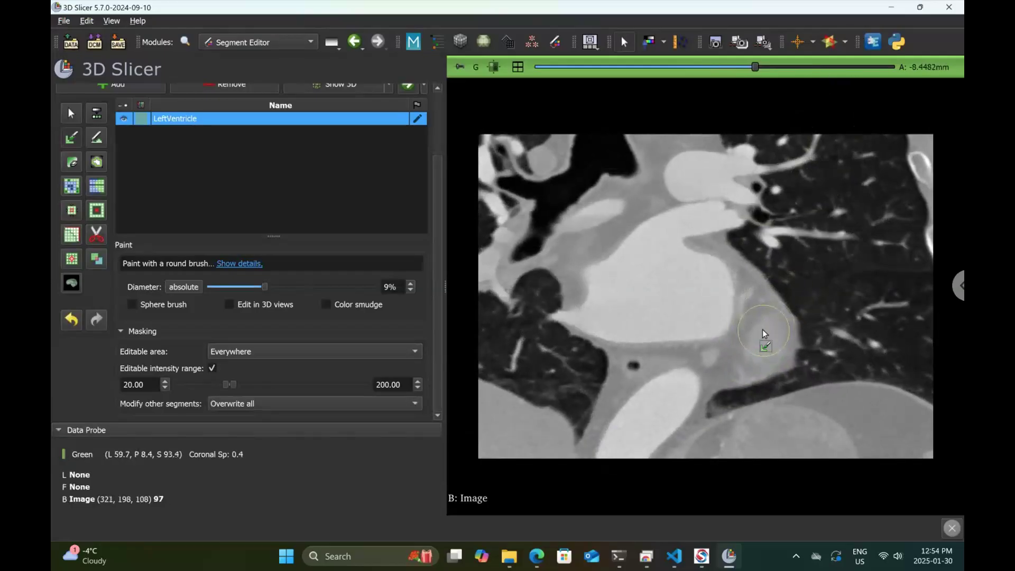
left_click_drag(759, 337, 760, 344)
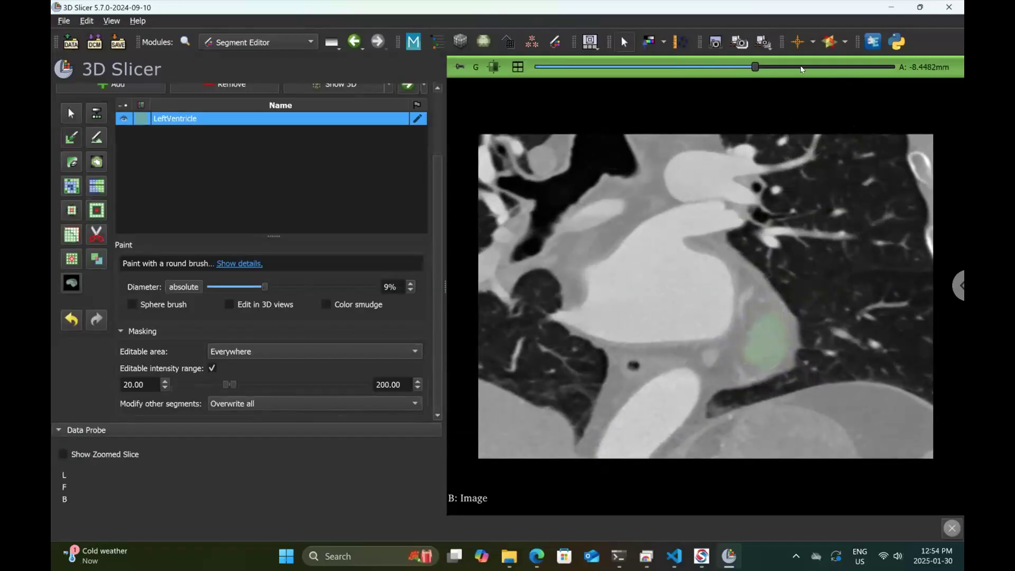
Step: Add a single brush dab on the last bit of ventricle muscle in the coronal slice at about -7 mm
scroll(802, 69, "up", 3)
left_click(767, 339)
scroll(787, 67, "up", 2)
scroll(787, 67, "up", 1)
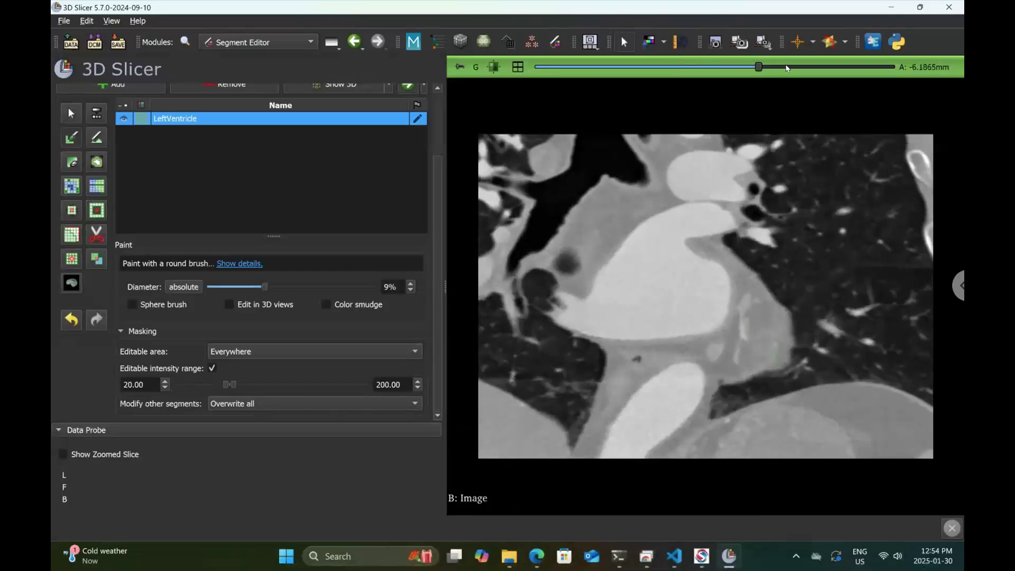
scroll(749, 68, "down", 2)
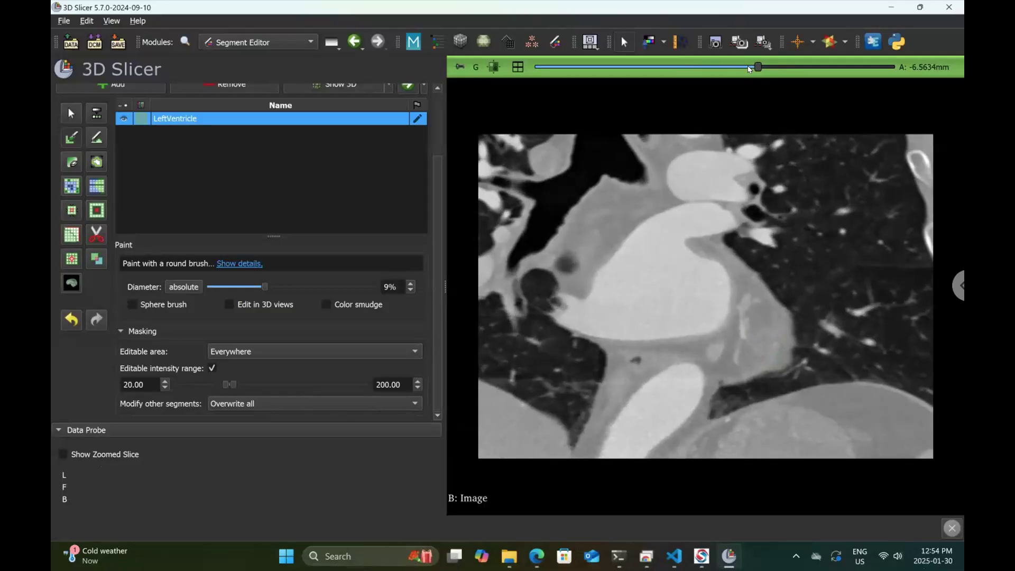
Step: Restore the four-view layout and check the painted coronal slices for gaps between about -42 and -58 mm
left_click(518, 66)
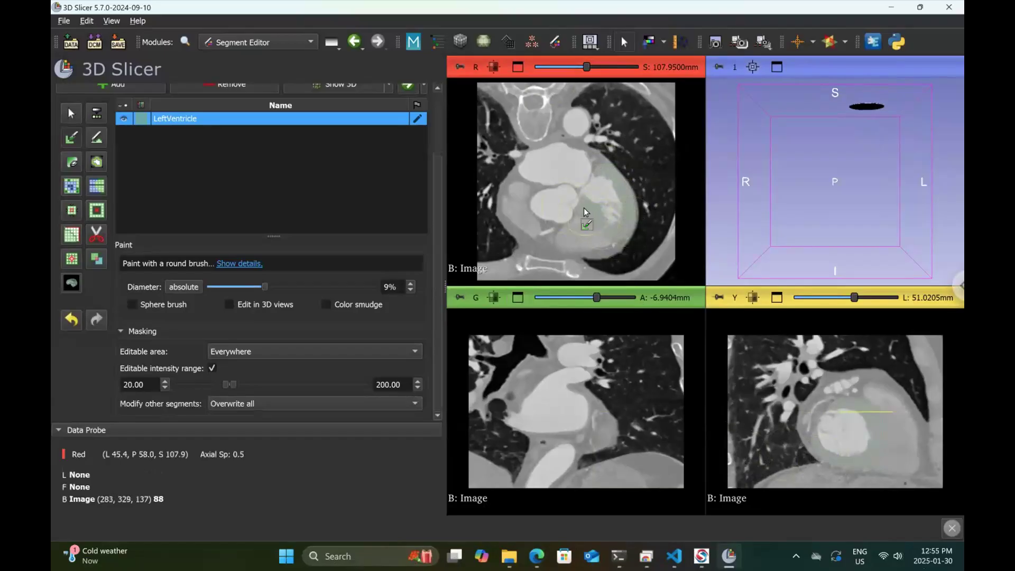
scroll(576, 301, "down", 5)
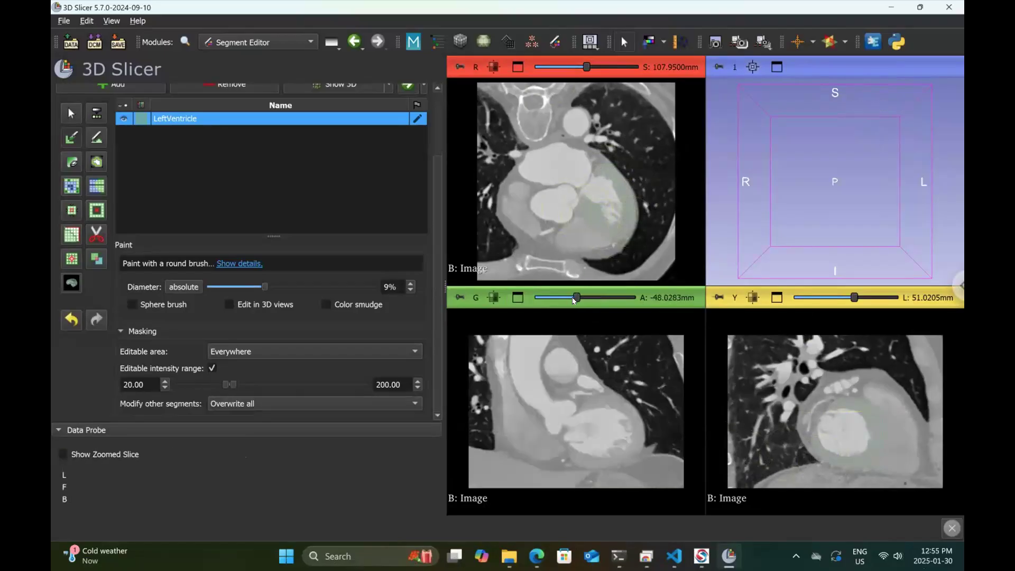
scroll(577, 300, "down", 1)
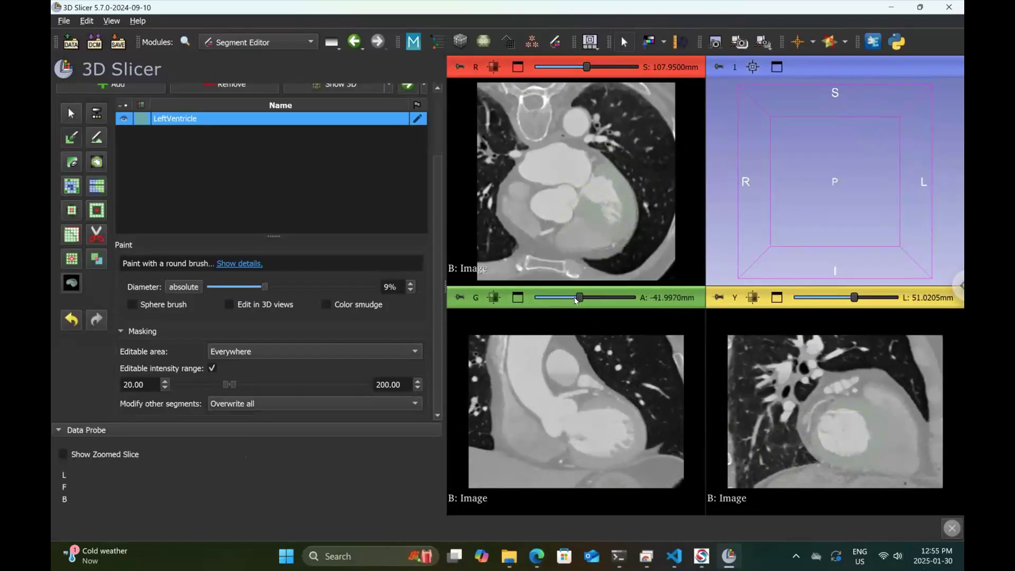
scroll(572, 300, "down", 5)
scroll(570, 301, "down", 1)
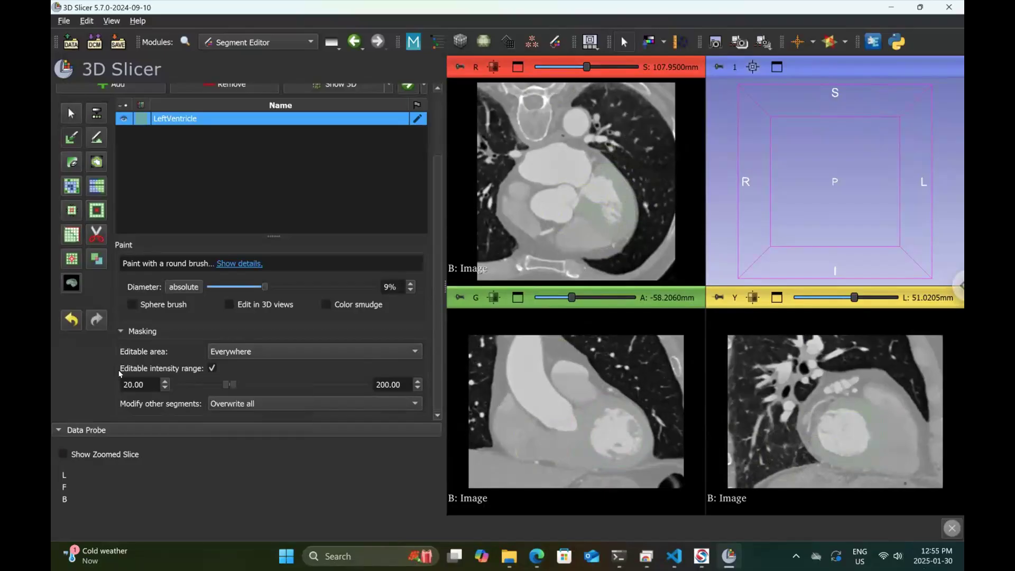
Step: Turn off the editable intensity range and smooth the LeftVentricle segment with Closing (fill holes) at a 3.00 mm kernel size
left_click(211, 368)
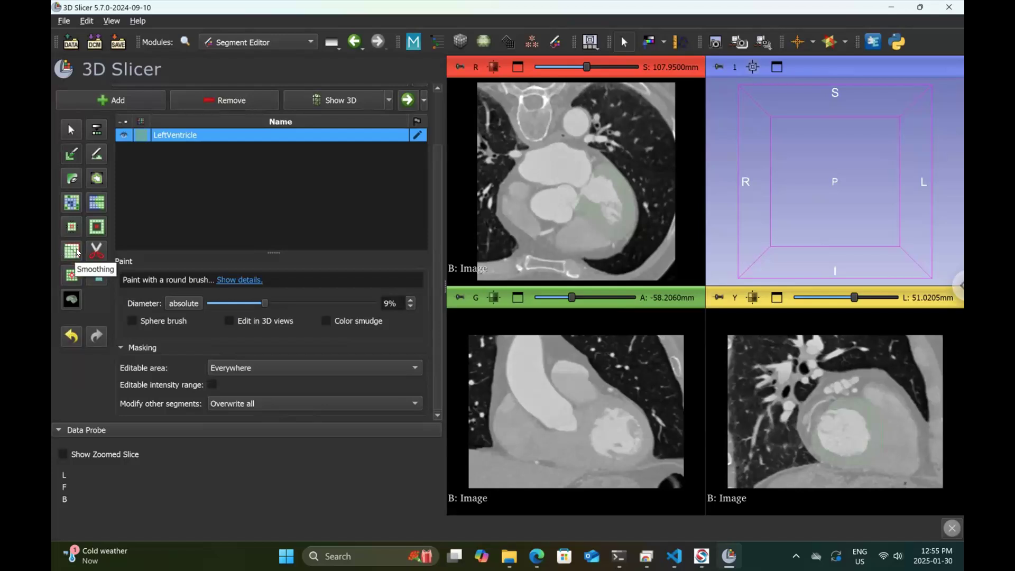
left_click(72, 253)
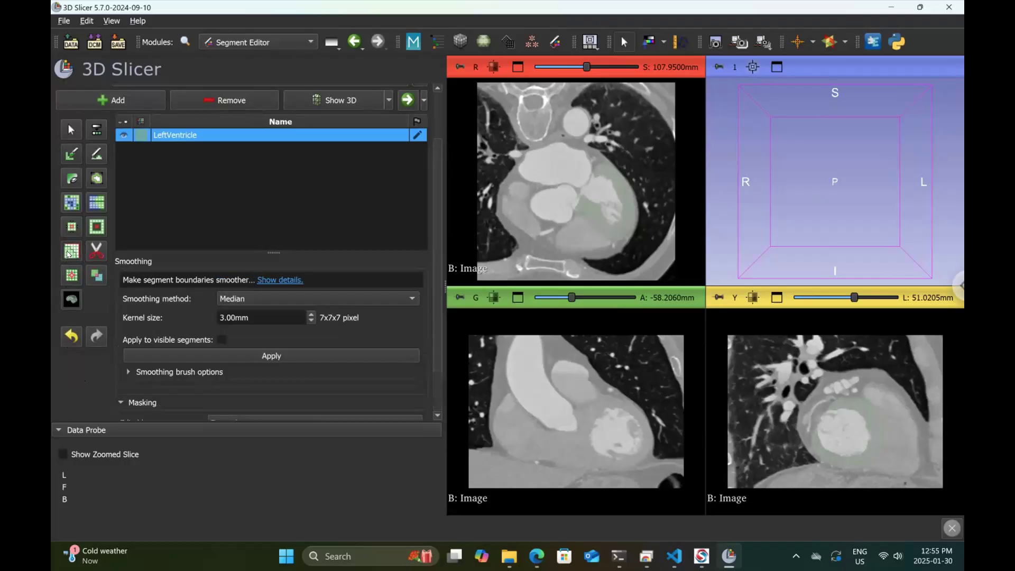
left_click(283, 299)
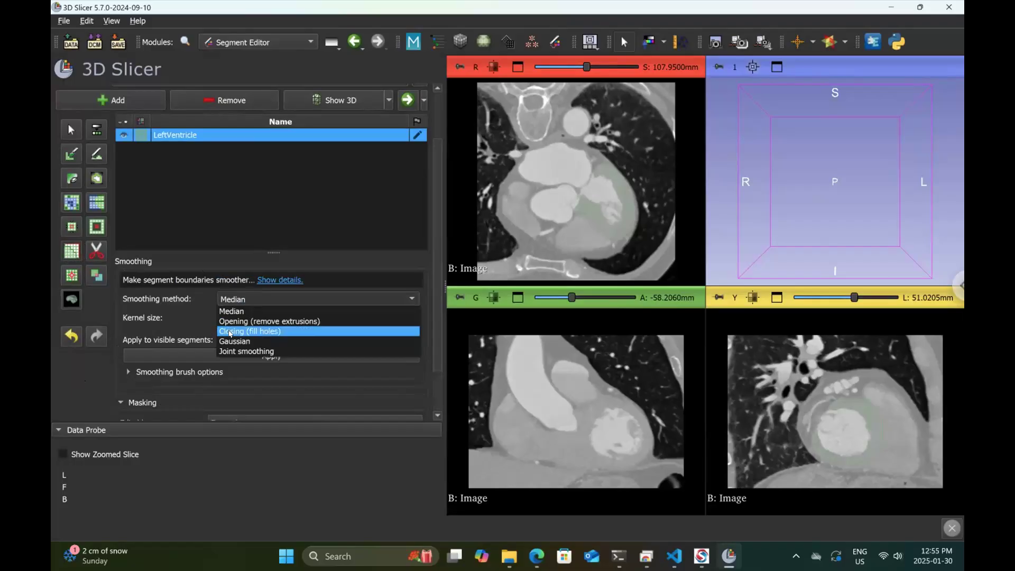
left_click(261, 332)
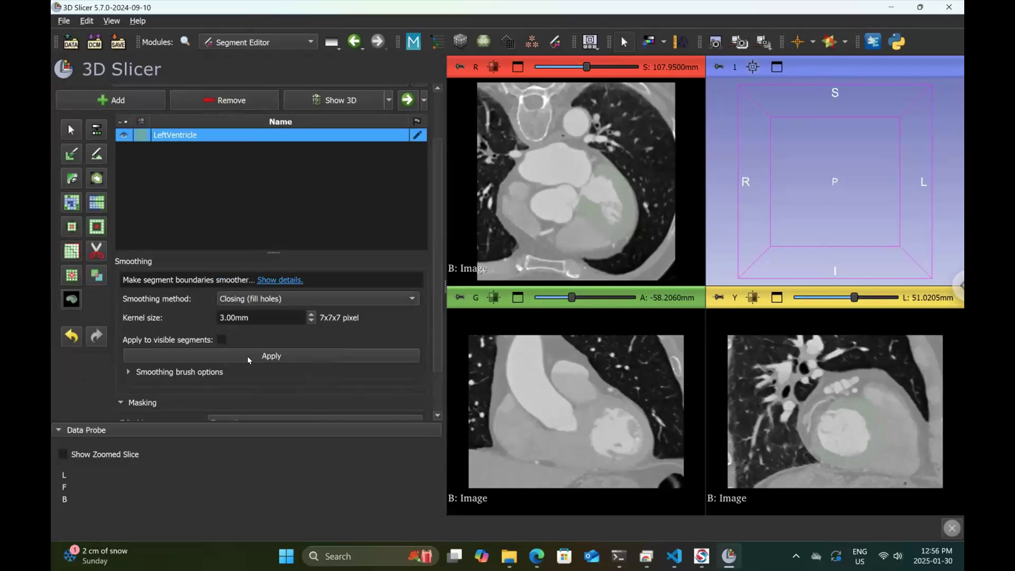
scroll(248, 362, "down", 2)
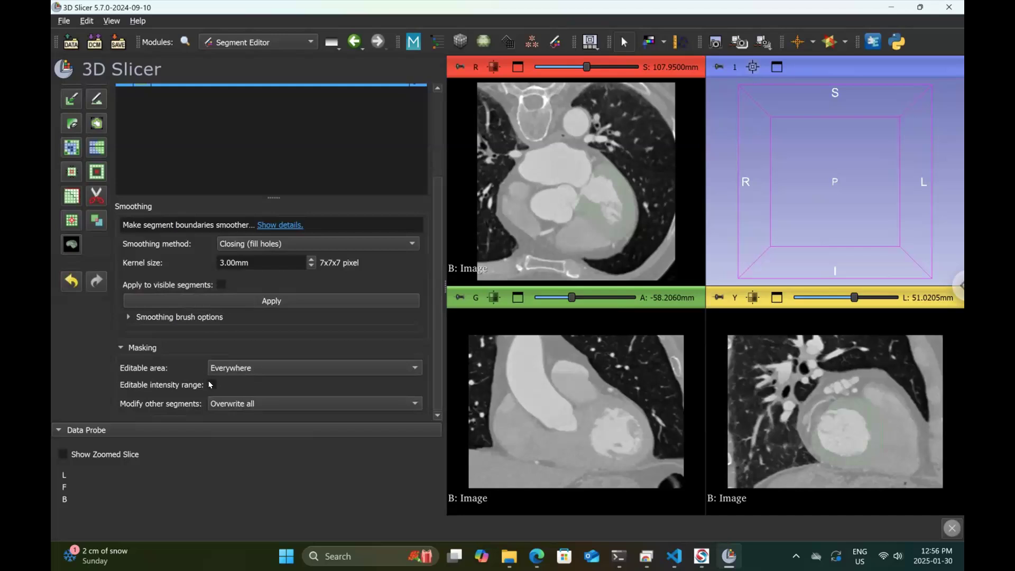
left_click(261, 301)
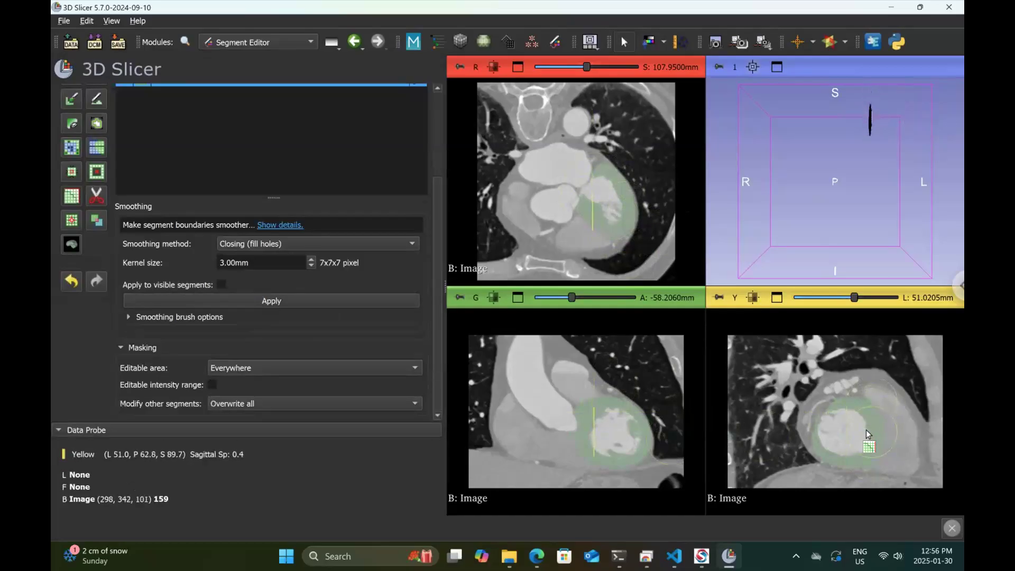
Step: Set the closing kernel size to 5.00 mm and apply the smoothing to the LeftVentricle segment again
double_click(222, 261)
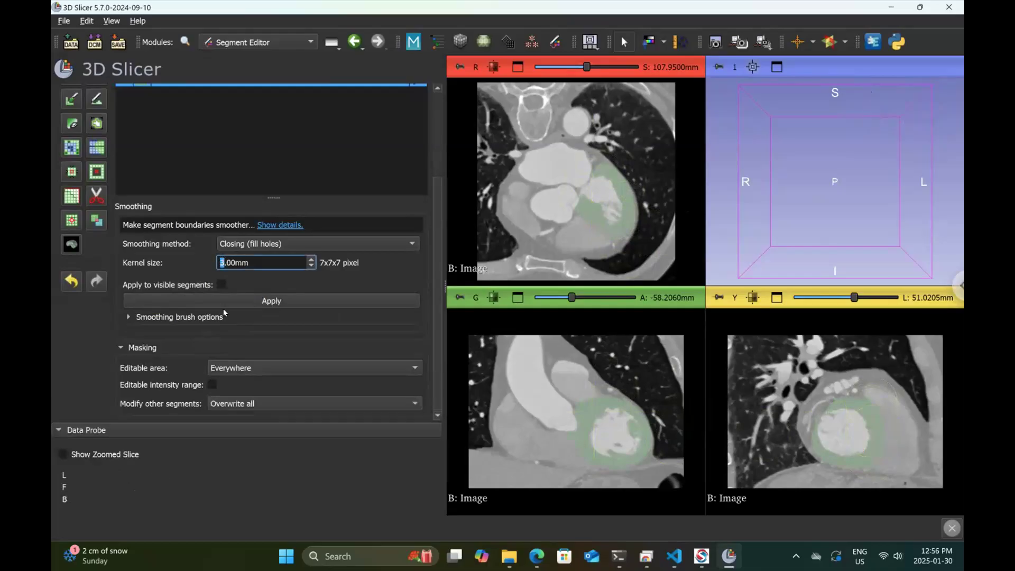
type("5")
left_click(251, 306)
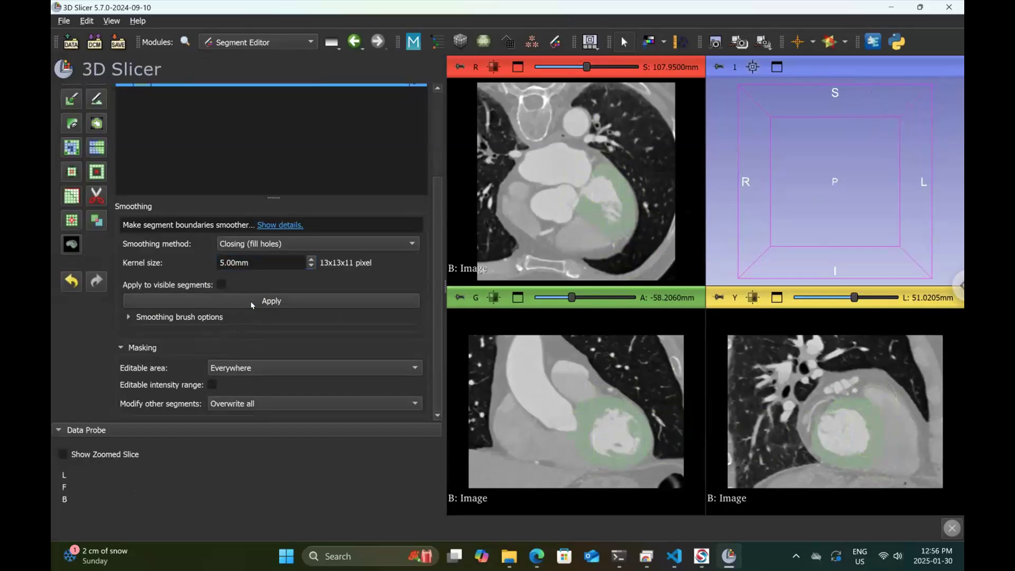
Step: Show the LeftVentricle segment in 3D and center the 3D view on it
mouse_move(570, 300)
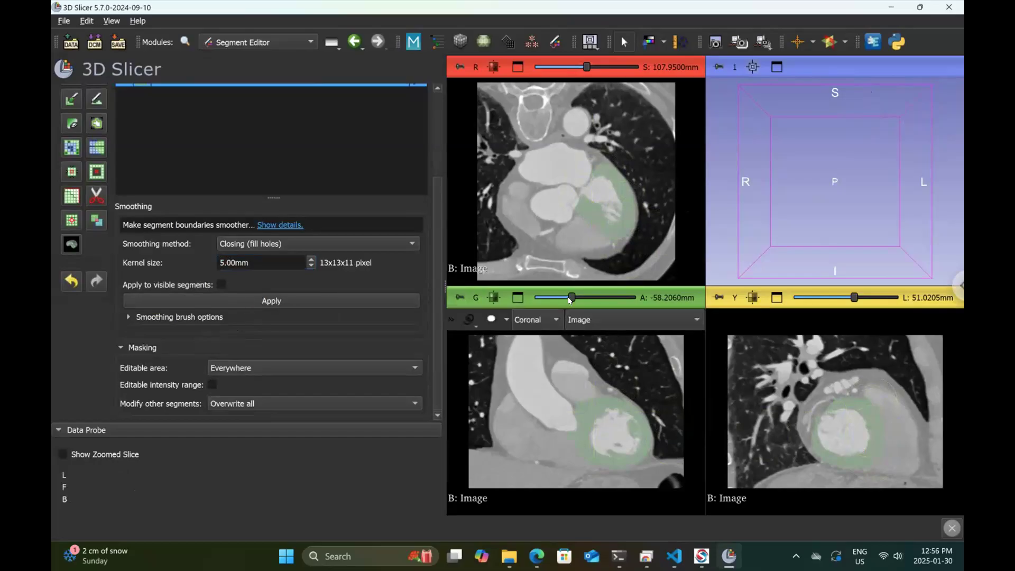
scroll(360, 119, "up", 2)
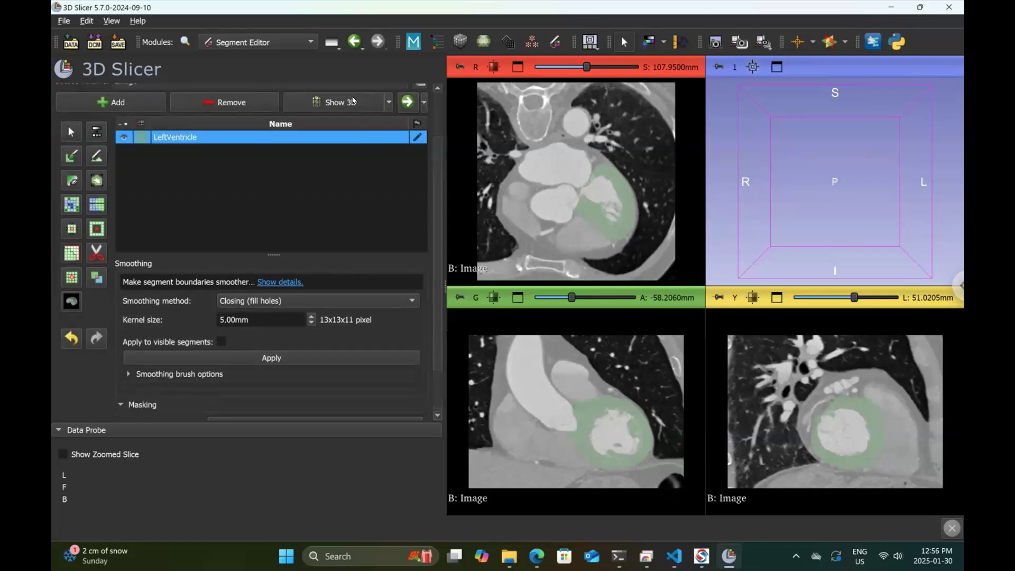
left_click(354, 101)
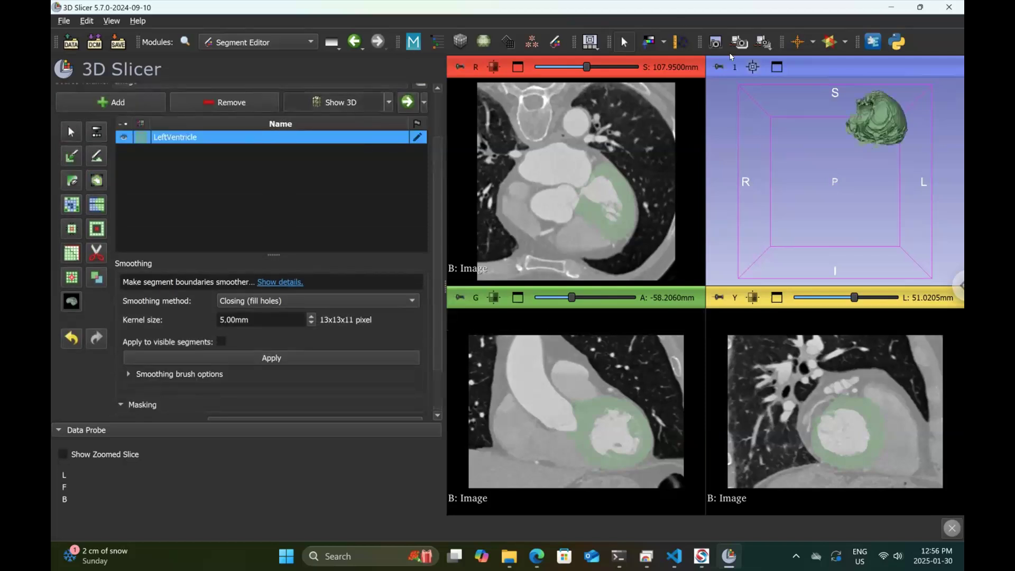
left_click(757, 73)
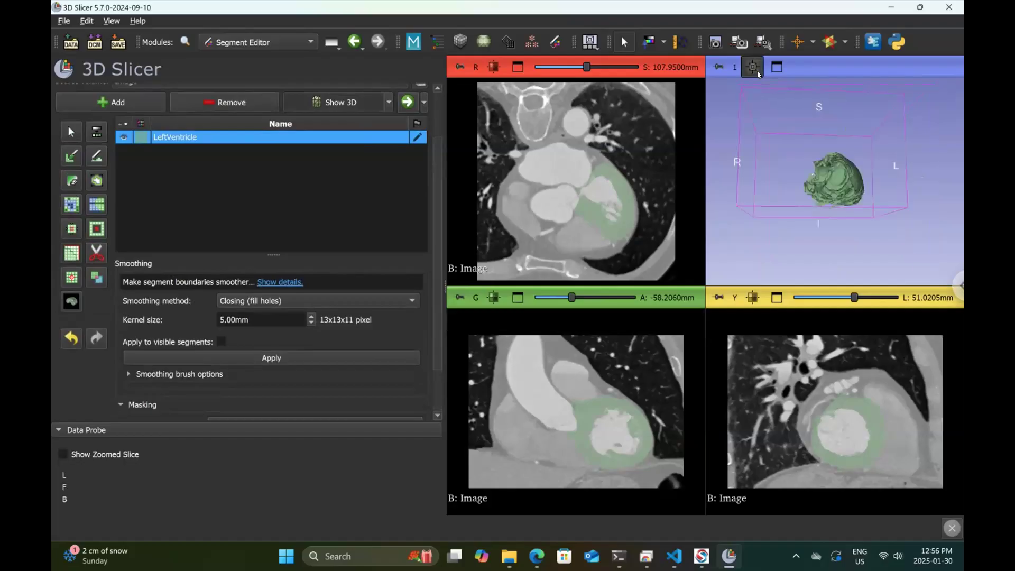
Step: Smooth the LeftVentricle segment with the Gaussian method at a 3.00 mm standard deviation
left_click_drag(866, 180, 880, 152)
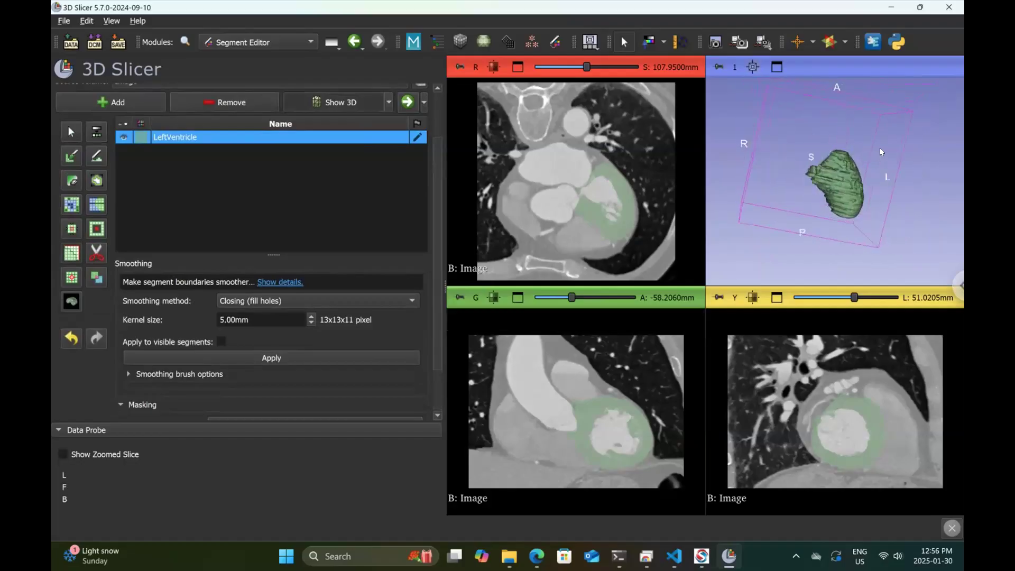
scroll(858, 166, "up", 5)
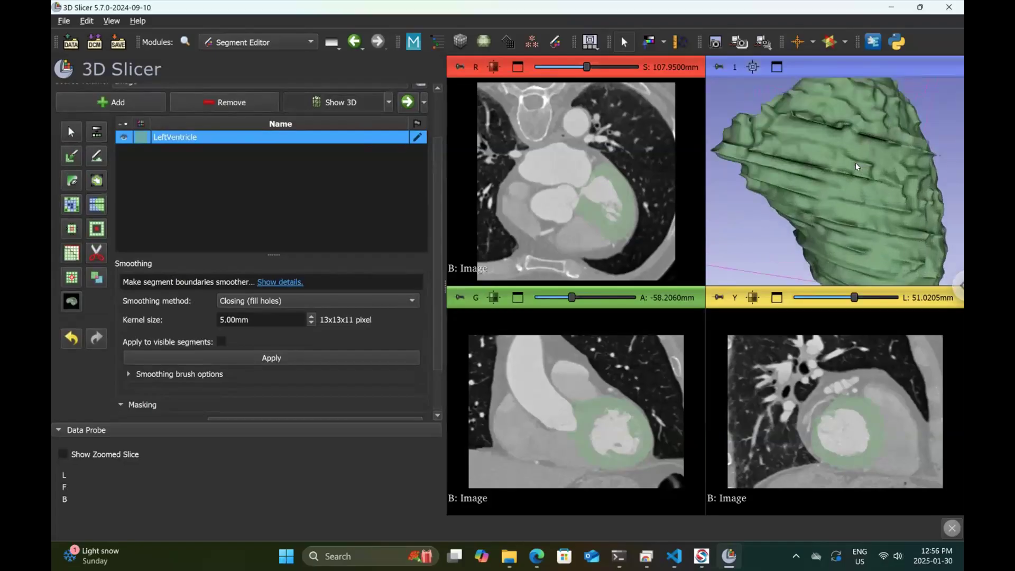
scroll(895, 155, "down", 4)
left_click_drag(871, 162, 661, 263)
mouse_move(865, 190)
left_mouse_down()
mouse_move(847, 202)
mouse_move(867, 210)
mouse_move(874, 186)
mouse_move(897, 180)
mouse_move(815, 157)
left_mouse_up()
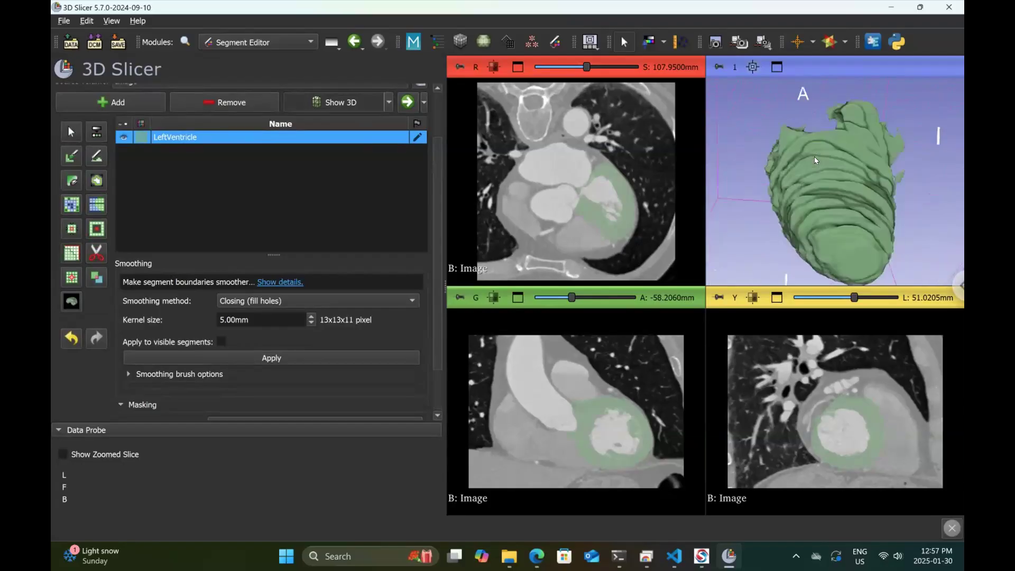
left_click(350, 301)
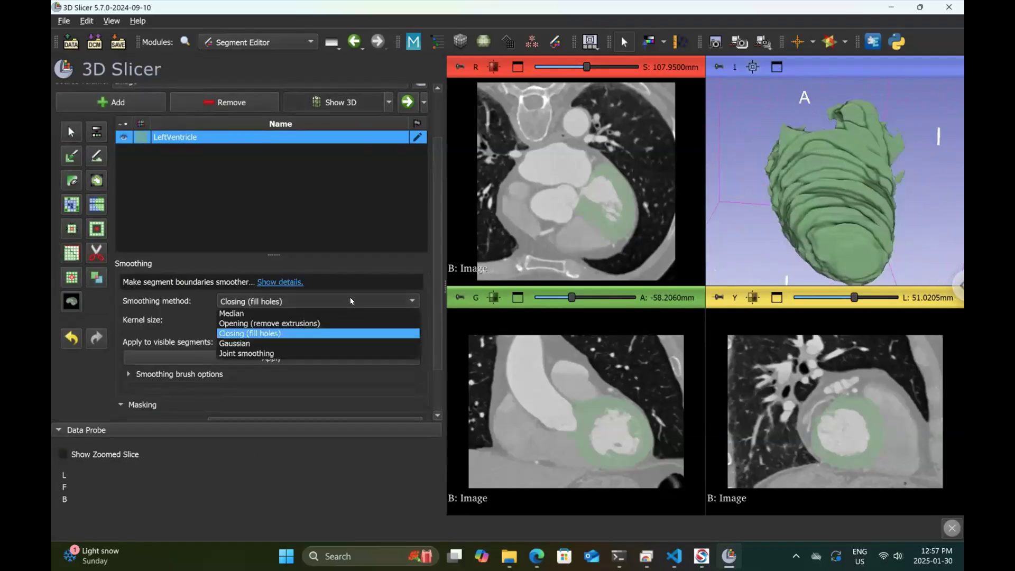
left_click(245, 344)
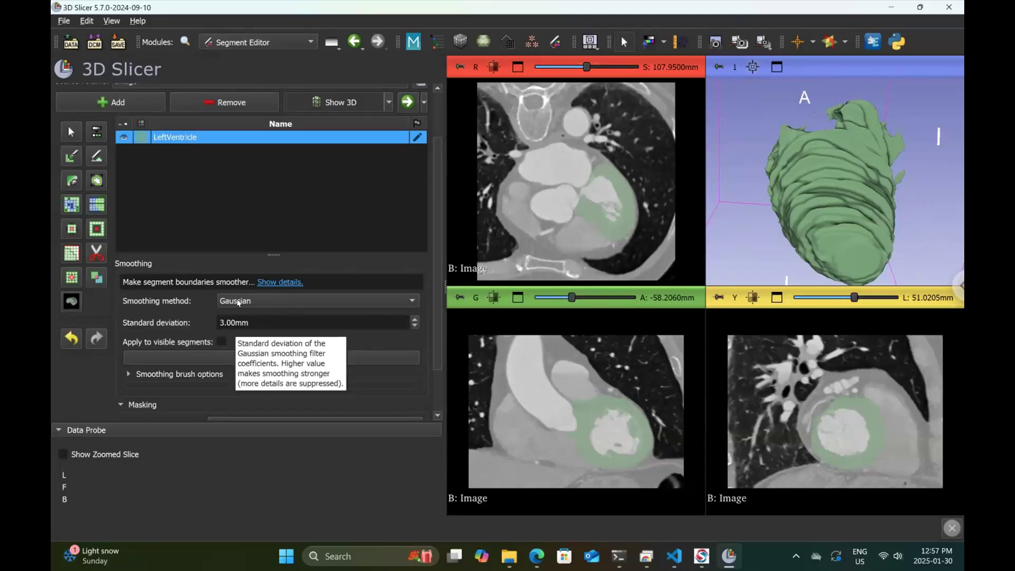
left_click(230, 356)
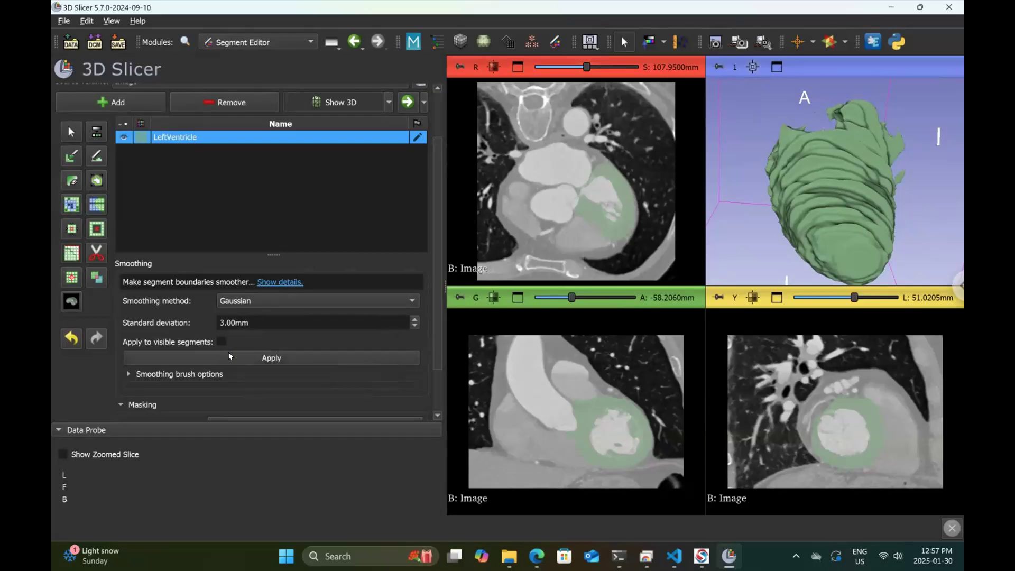
Step: Activate the Paint effect for LeftVentricle and turn on the editable intensity range of 20.00 to 200.00
left_click_drag(762, 194, 844, 117)
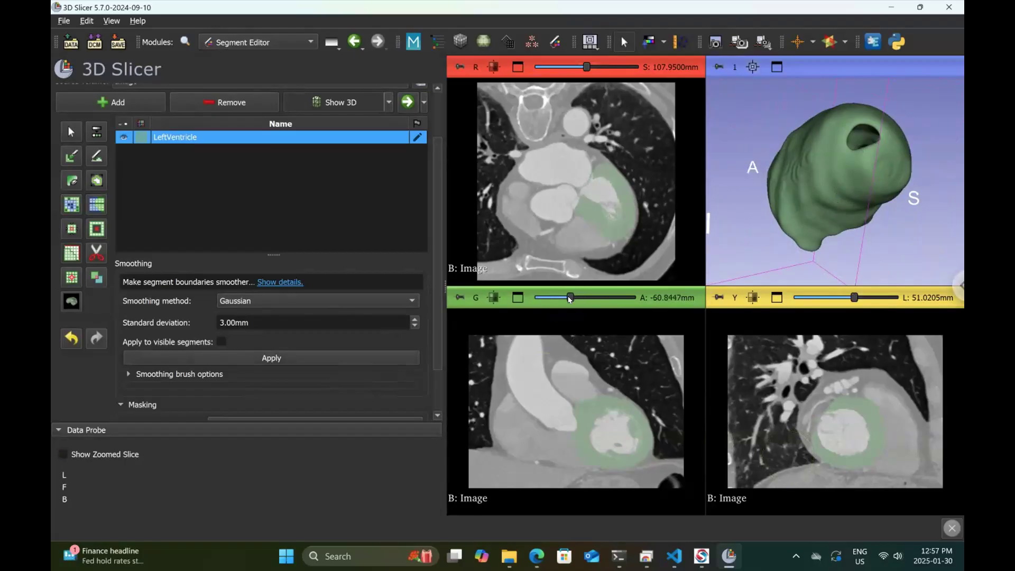
scroll(573, 299, "down", 5)
scroll(575, 300, "down", 10)
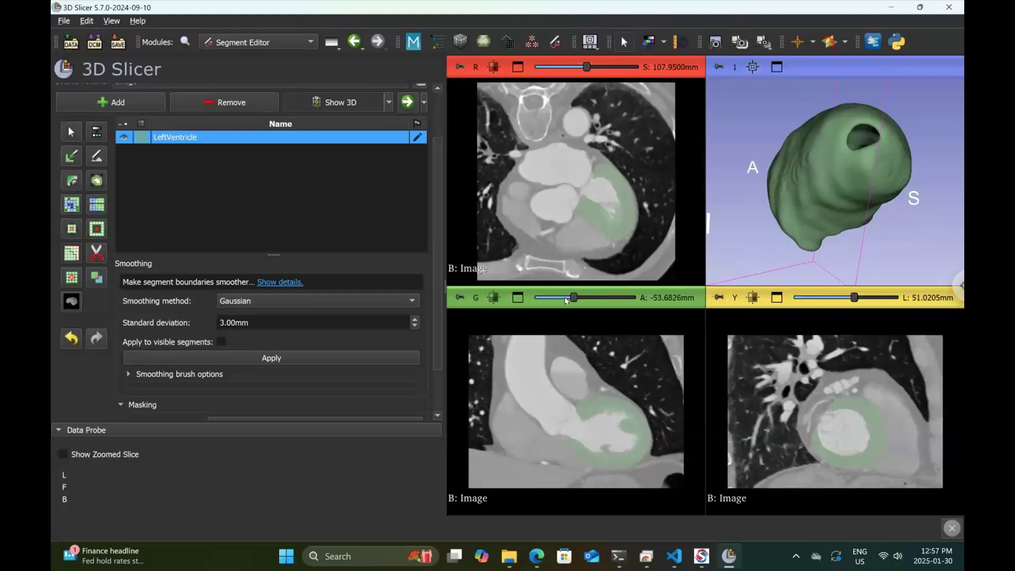
scroll(563, 300, "down", 8)
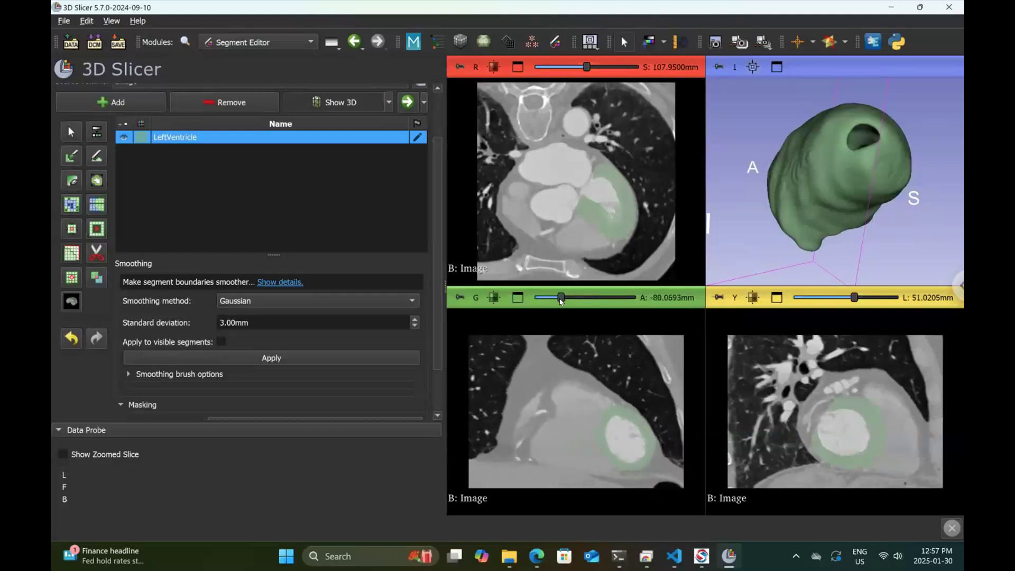
scroll(560, 301, "down", 2)
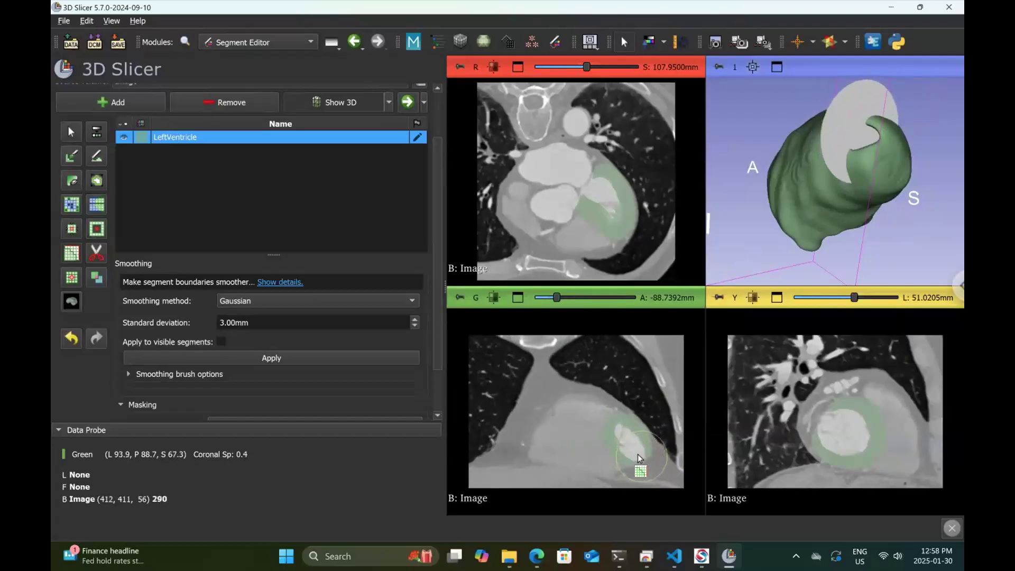
left_click(71, 157)
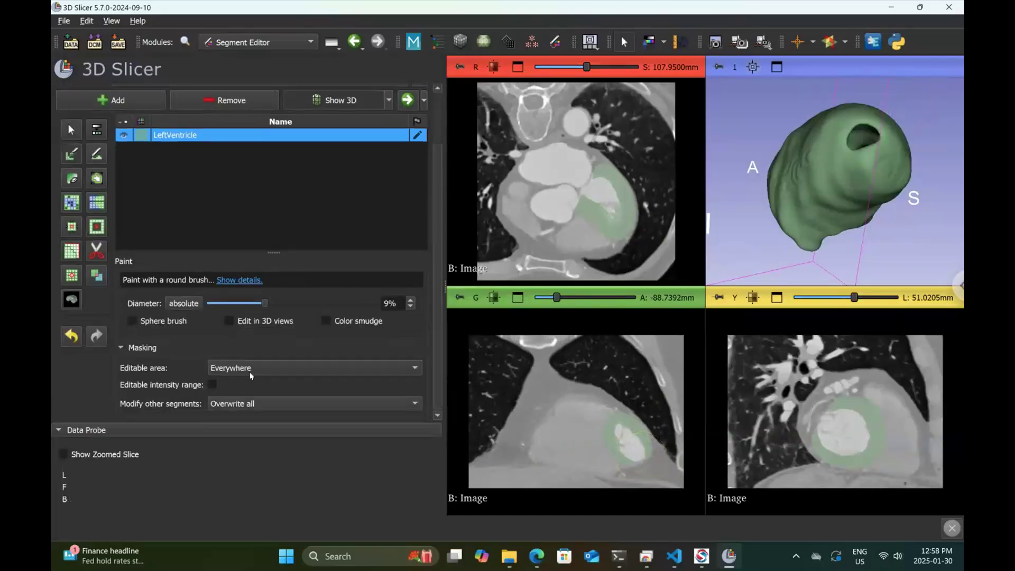
left_click(210, 385)
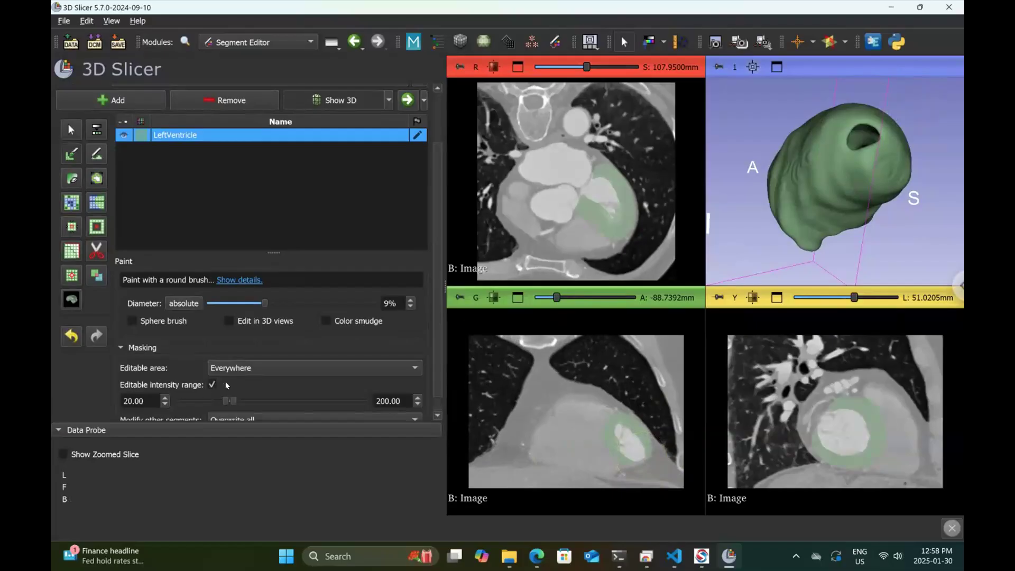
Step: Step through the coronal slices from about -89 to -96.7 mm and examine the hole in the 3D segment from several angles
left_click(549, 296)
left_click(548, 296)
left_click(548, 296)
left_click(548, 296)
left_click(549, 297)
left_click(548, 296)
left_click(548, 296)
left_click(549, 297)
left_click(548, 298)
left_click(548, 297)
left_click(549, 297)
left_click(549, 298)
left_click(549, 298)
left_click(548, 298)
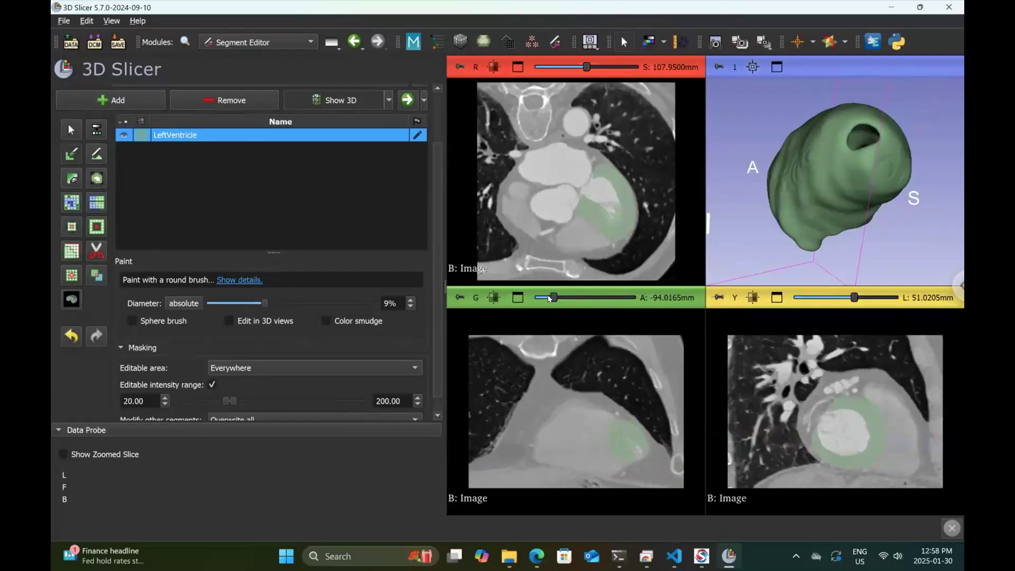
left_click(541, 298)
left_click(543, 299)
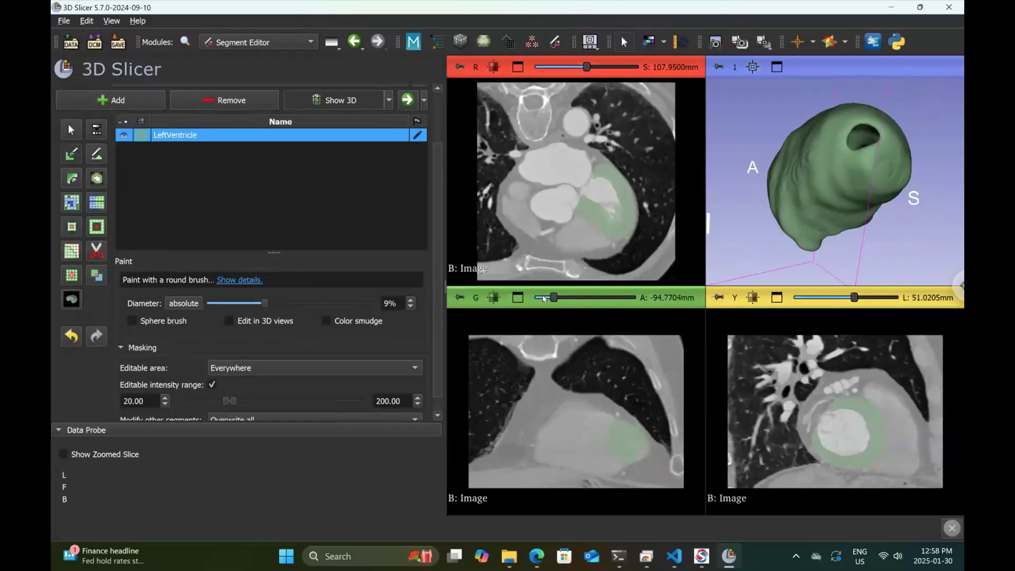
left_click(543, 299)
left_click(543, 298)
left_click(543, 299)
left_click(542, 298)
left_click(543, 299)
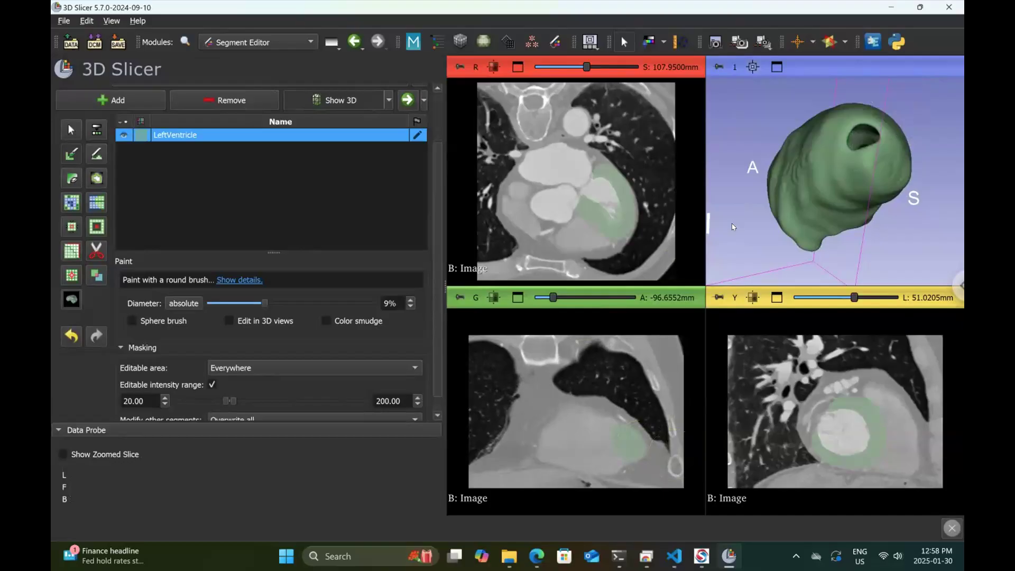
left_click_drag(735, 224, 834, 222)
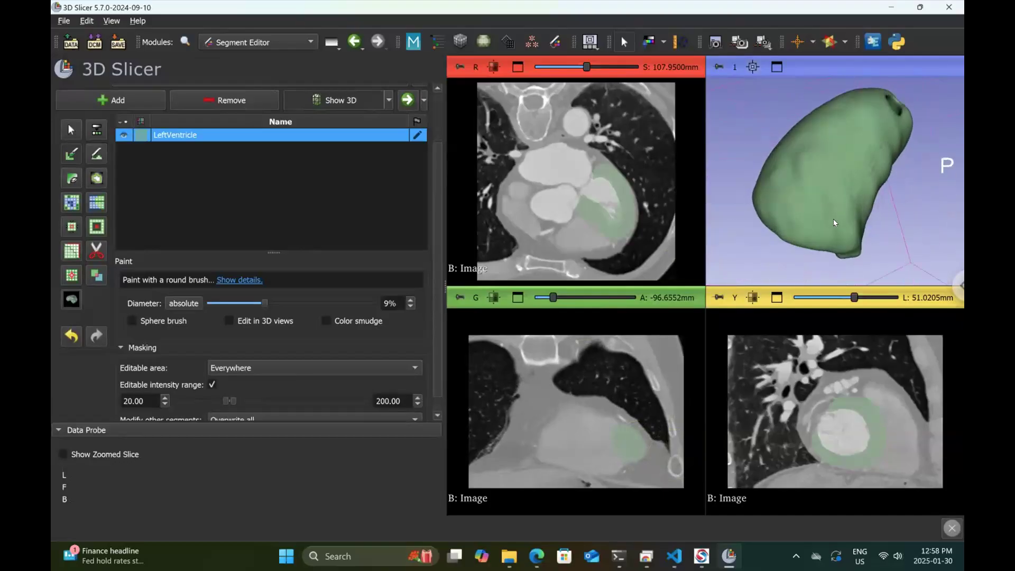
left_click_drag(739, 105, 725, 111)
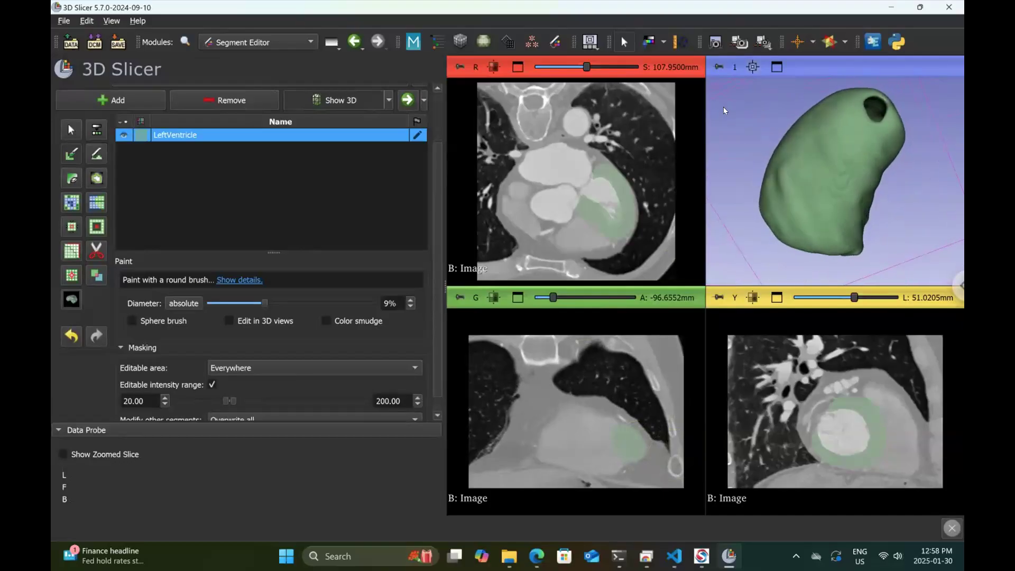
Step: Reduce the Paint brush diameter to 5% and paint the ventricle wall on the coronal slice at about -96.7 mm
left_click(631, 449)
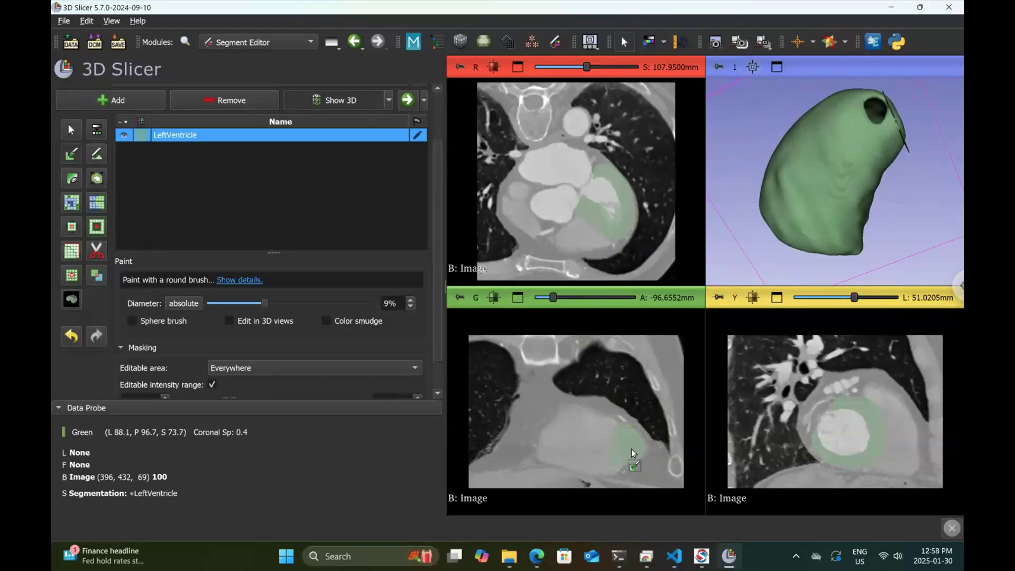
left_click(68, 339)
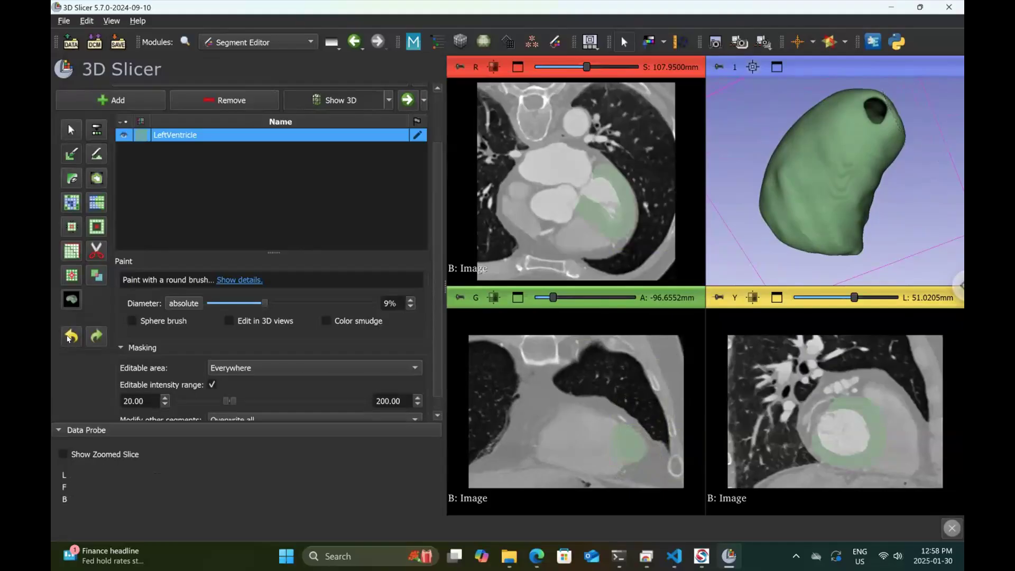
left_click(411, 308)
left_click(411, 308)
left_click(411, 307)
left_click(411, 307)
left_click(634, 450)
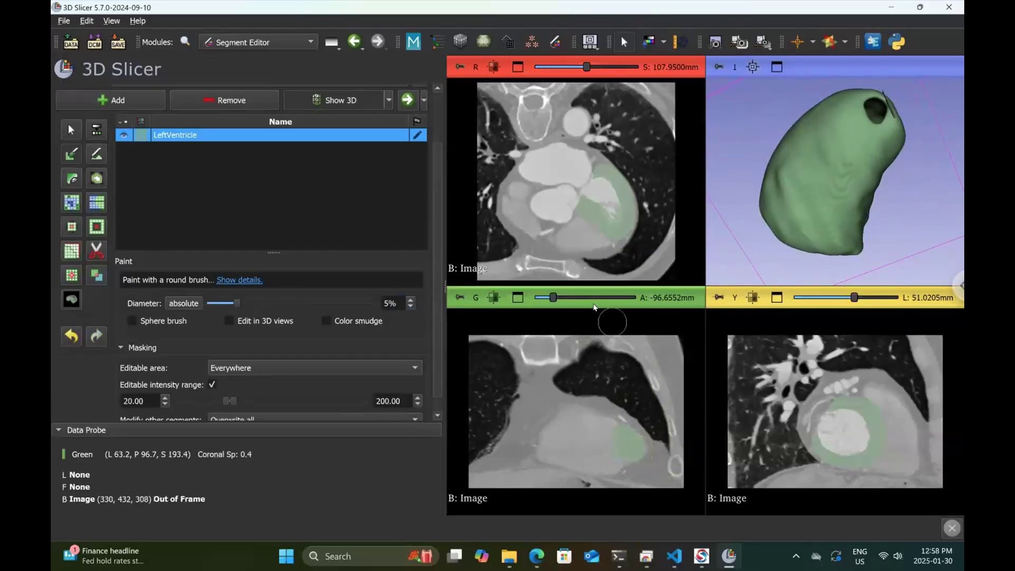
Step: Paint the missing outer ventricle wall on the coronal slices at about -95.5, -94.4 and -93.3 mm
scroll(593, 300, "up", 3)
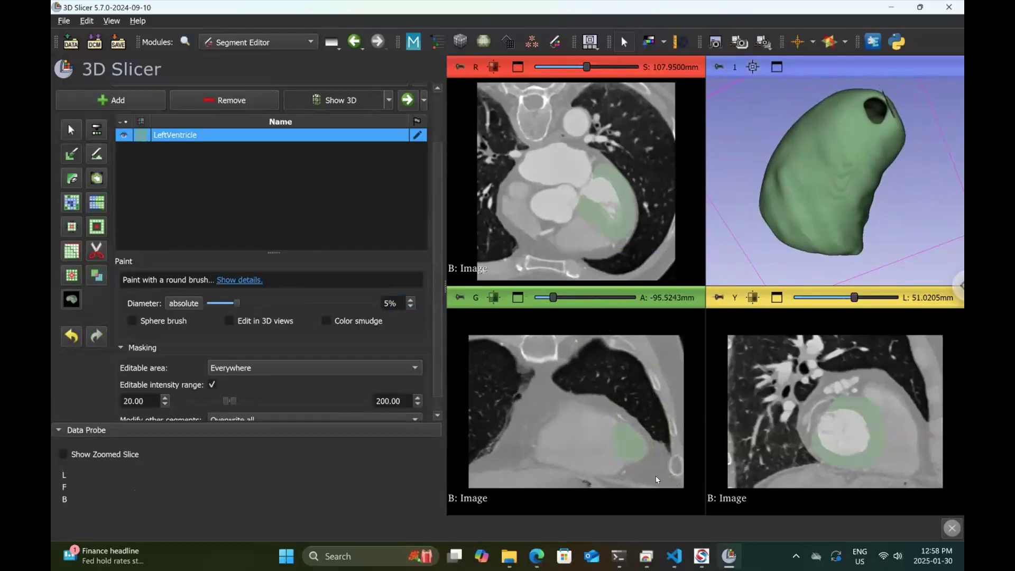
left_click(636, 452)
scroll(593, 299, "up", 1)
left_click(636, 452)
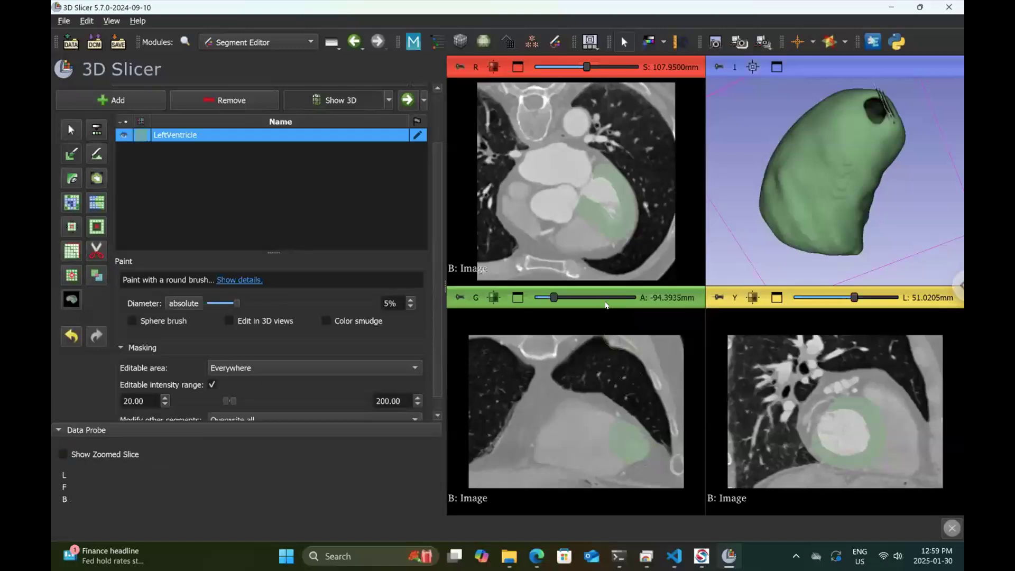
scroll(604, 301, "up", 1)
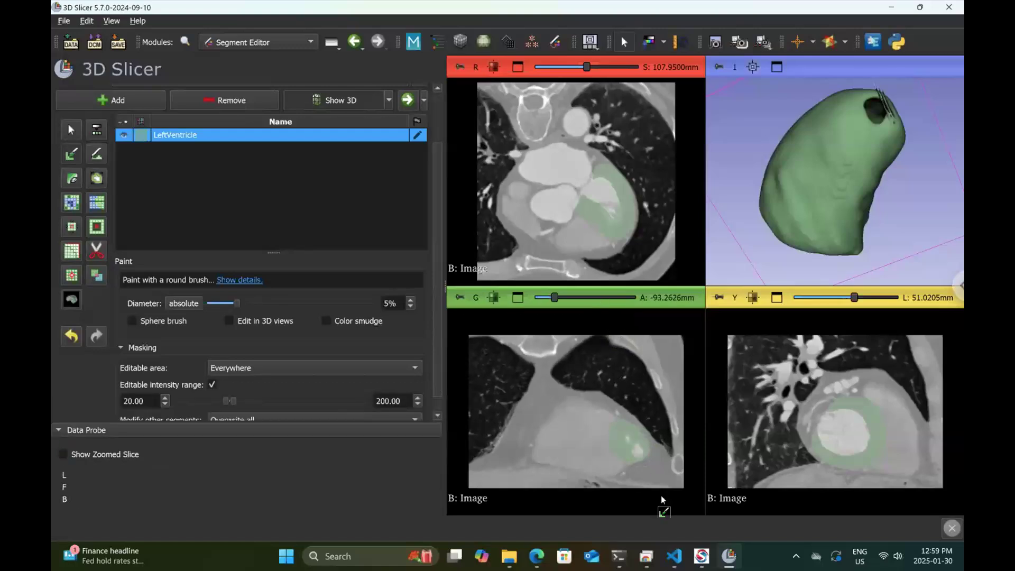
left_click(635, 455)
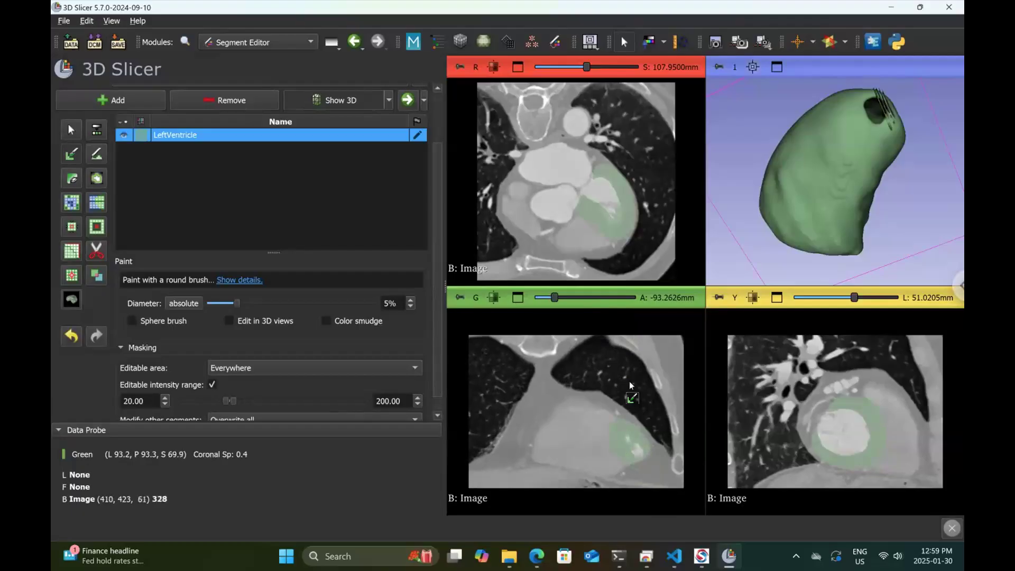
Step: Paint the missing outer ventricle wall on the coronal slices at about -92.1, -91.4 and -90.6 mm
scroll(641, 410, "up", 1)
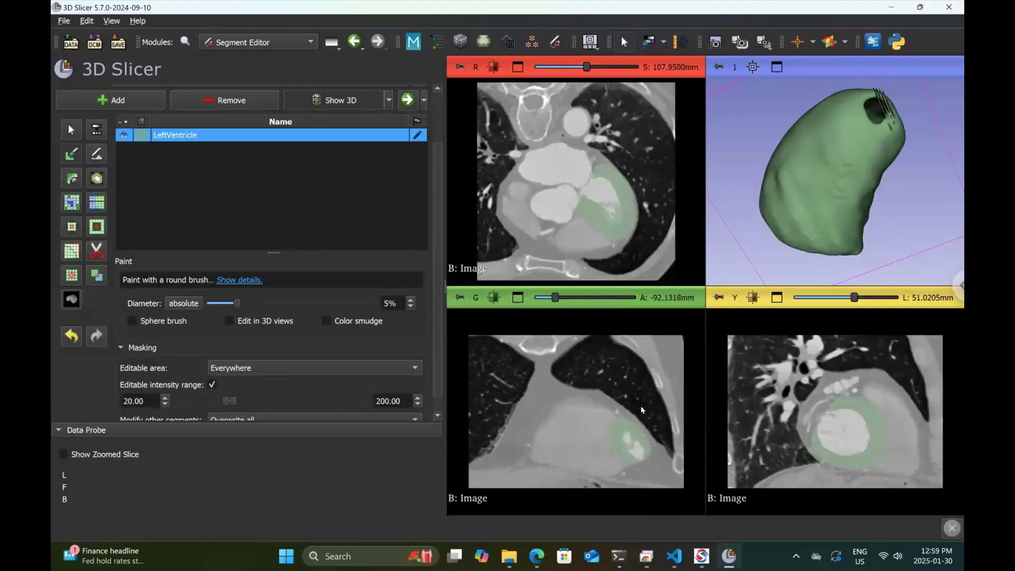
left_click(632, 452)
scroll(616, 300, "up", 1)
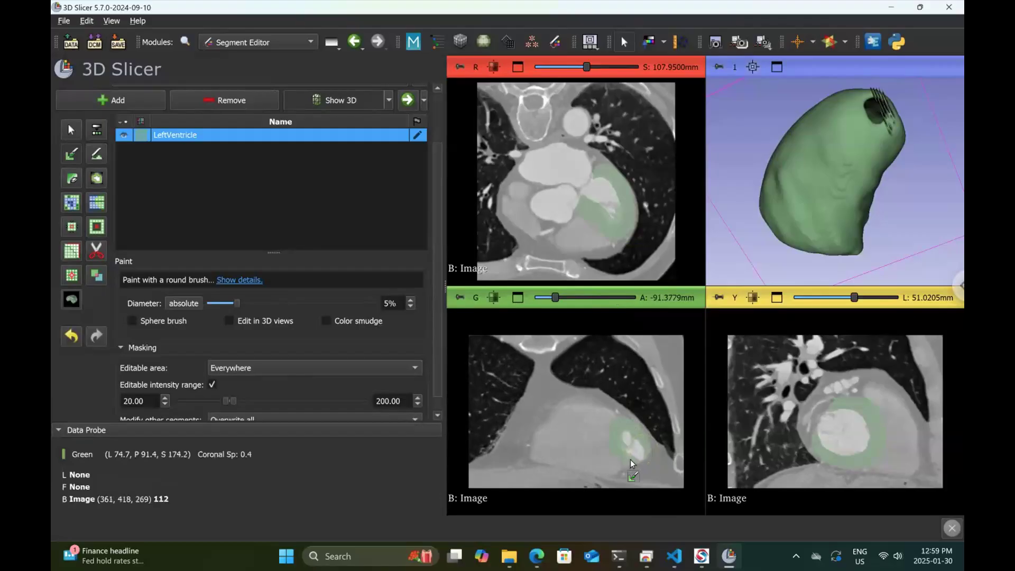
left_click_drag(635, 455, 639, 452)
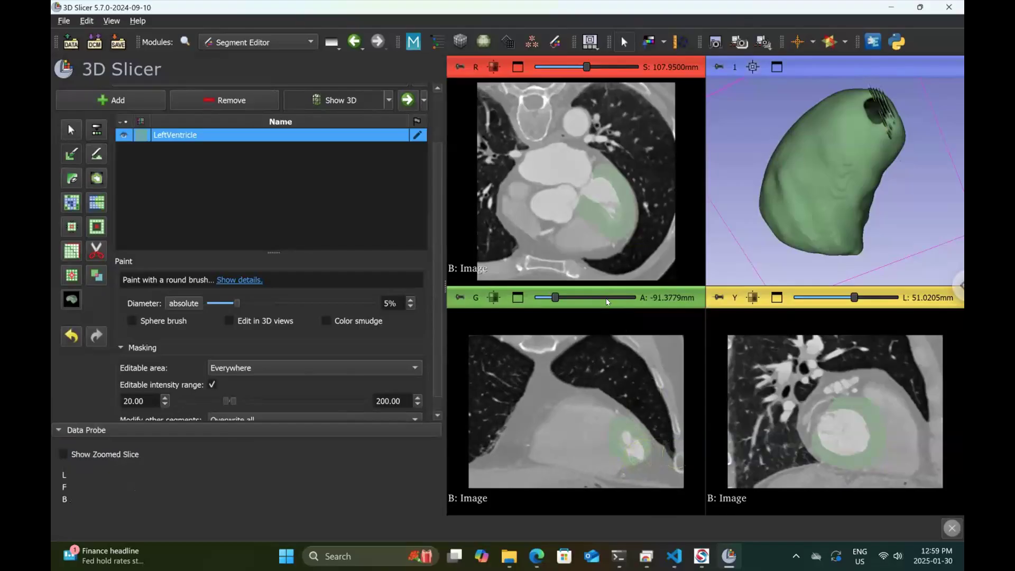
scroll(608, 300, "up", 2)
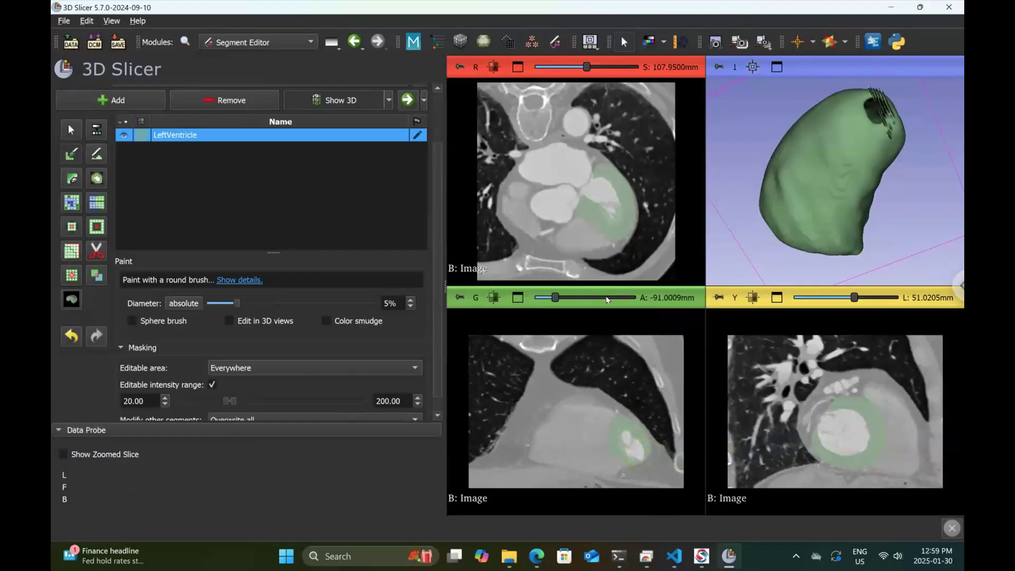
left_click(636, 450)
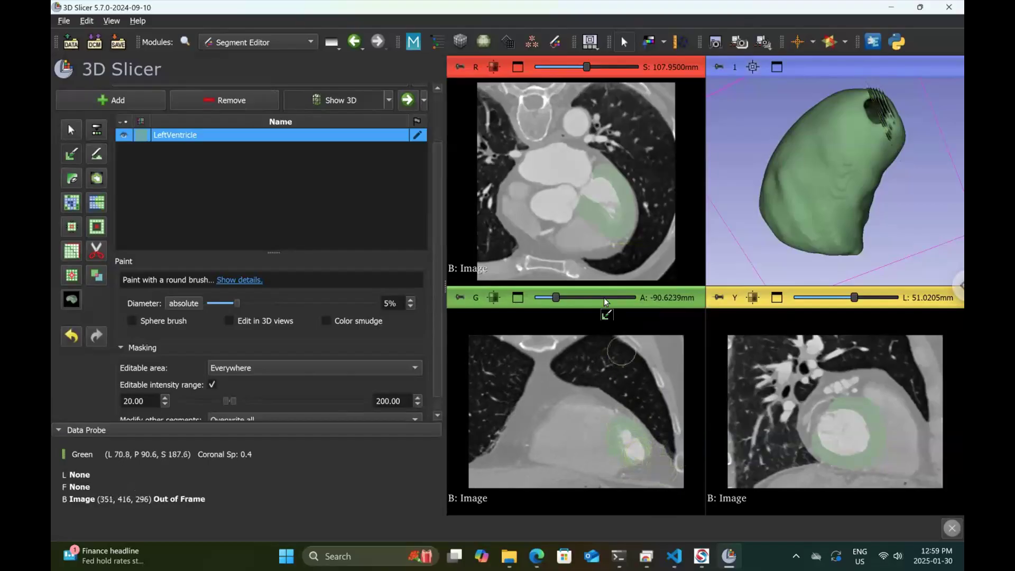
Step: Paint the missing outer ventricle wall on the coronal slices at about -89.9, -89.1 and -88.4 mm
scroll(606, 299, "up", 2)
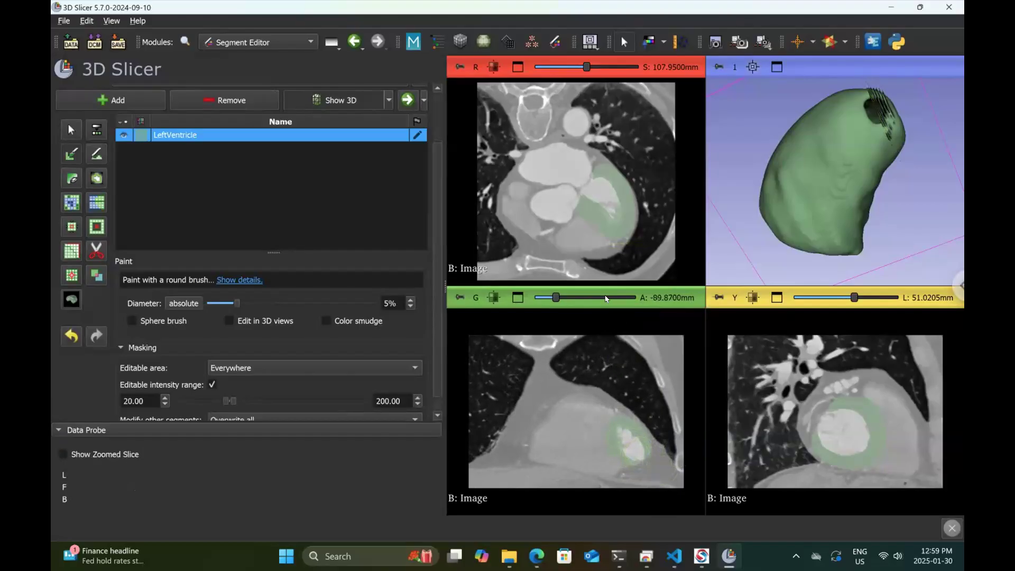
left_click(637, 457)
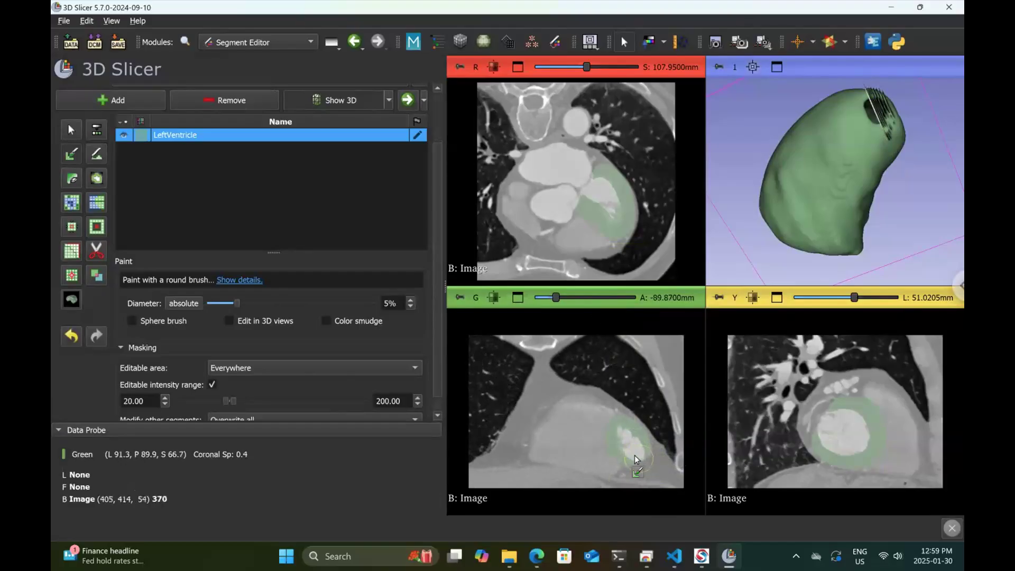
left_click(639, 454)
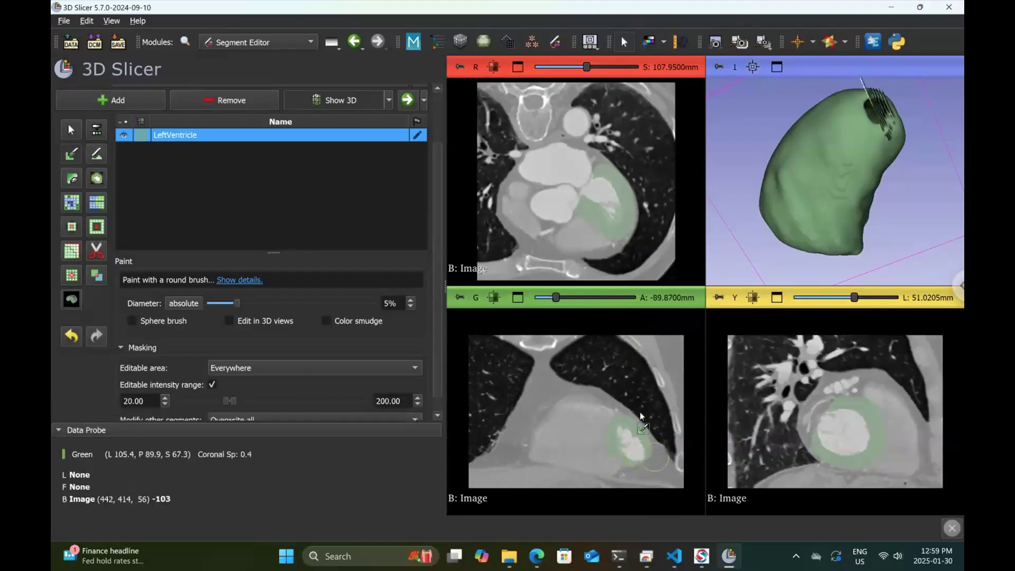
left_click(612, 297)
left_click(612, 298)
left_click(633, 459)
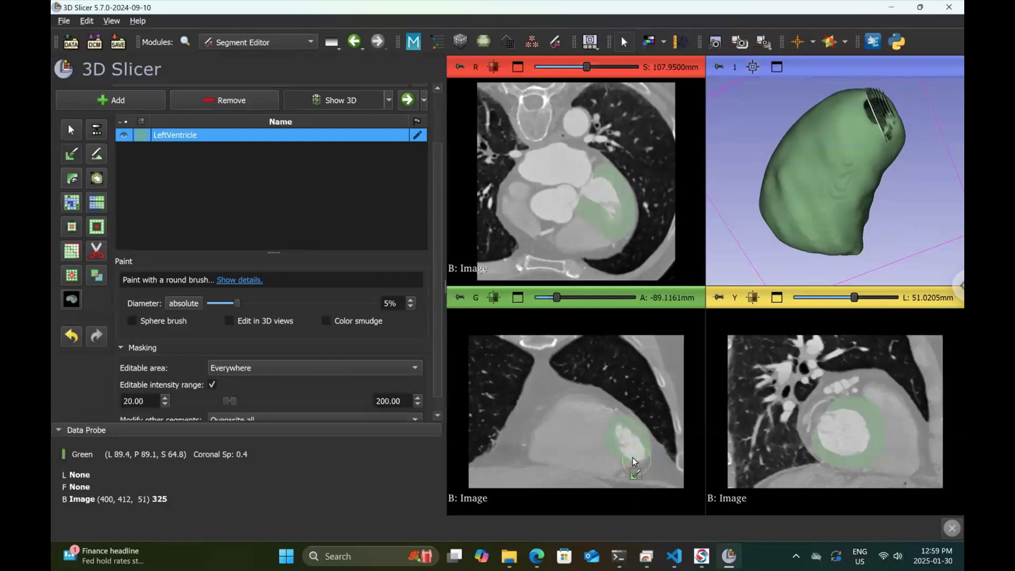
left_click(638, 454)
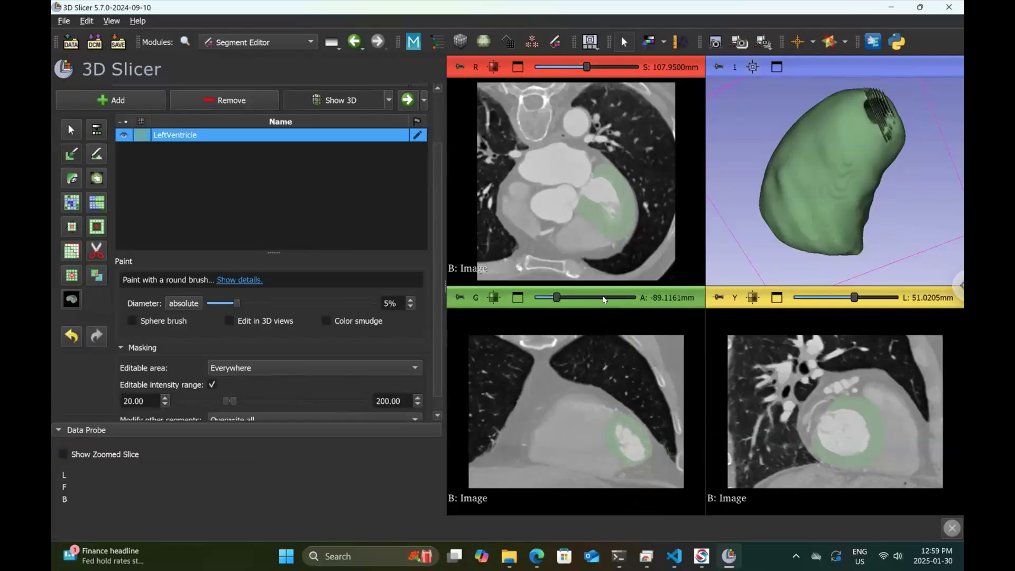
left_click(605, 298)
left_click(639, 452)
left_click_drag(636, 455, 634, 442)
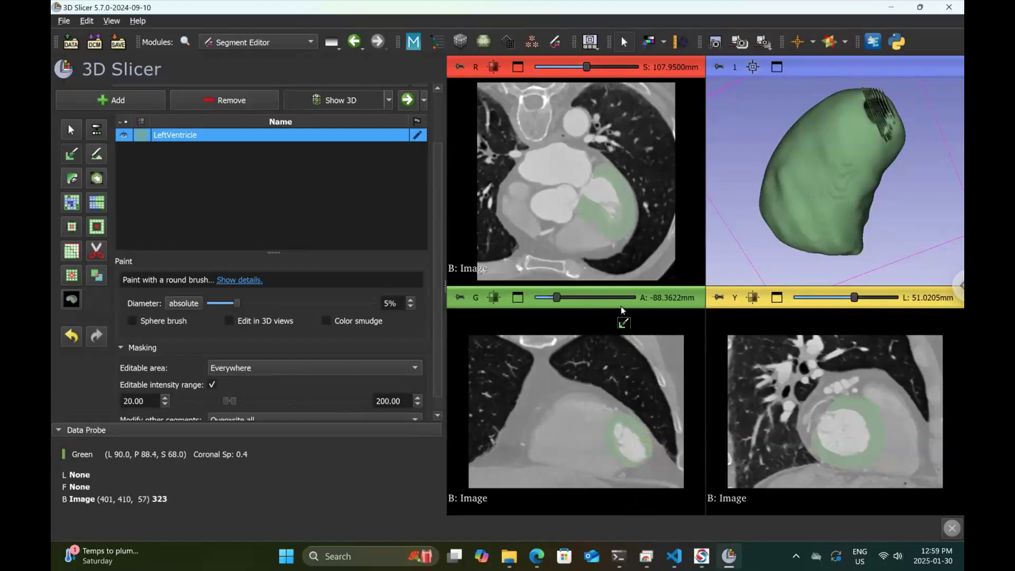
Step: Paint the missing outer ventricle wall on the coronal slices at about -87.6, -86.9 and -86.1 mm
left_click(615, 298)
left_click(615, 298)
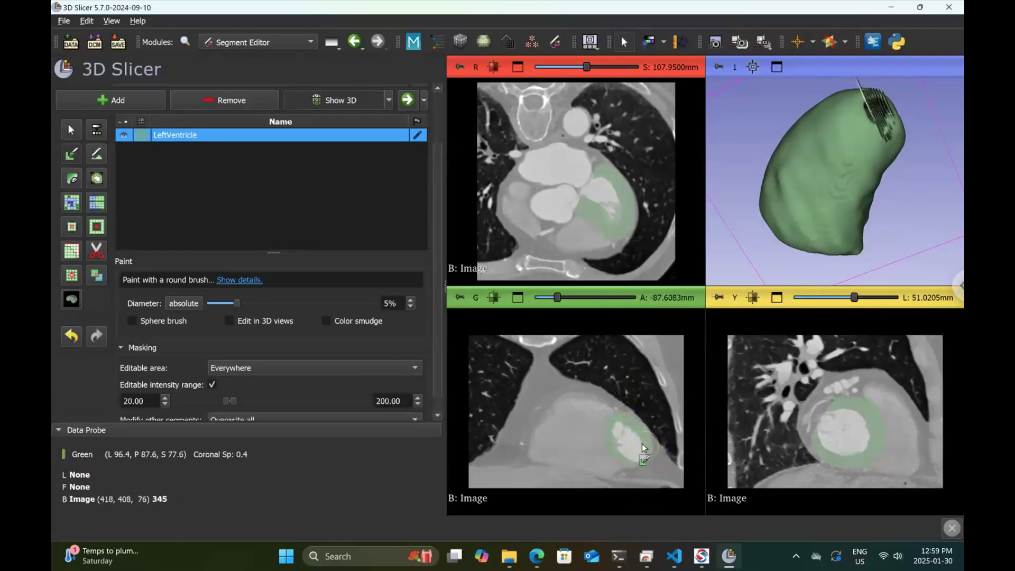
left_click_drag(634, 453, 633, 455)
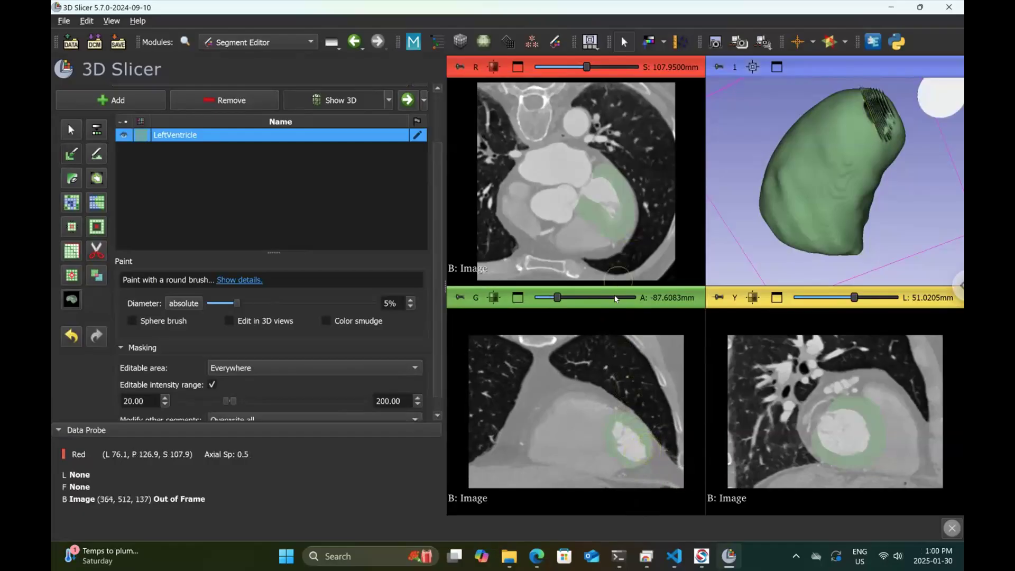
left_click(615, 299)
left_click(615, 299)
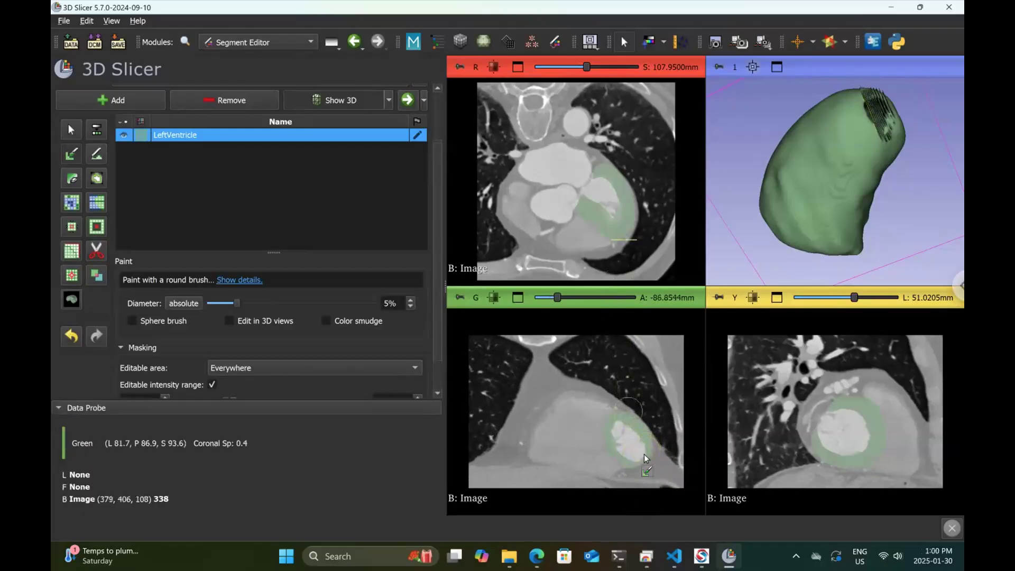
mouse_move(645, 456)
left_mouse_down()
mouse_move(630, 458)
mouse_move(637, 454)
left_mouse_up()
left_click(624, 300)
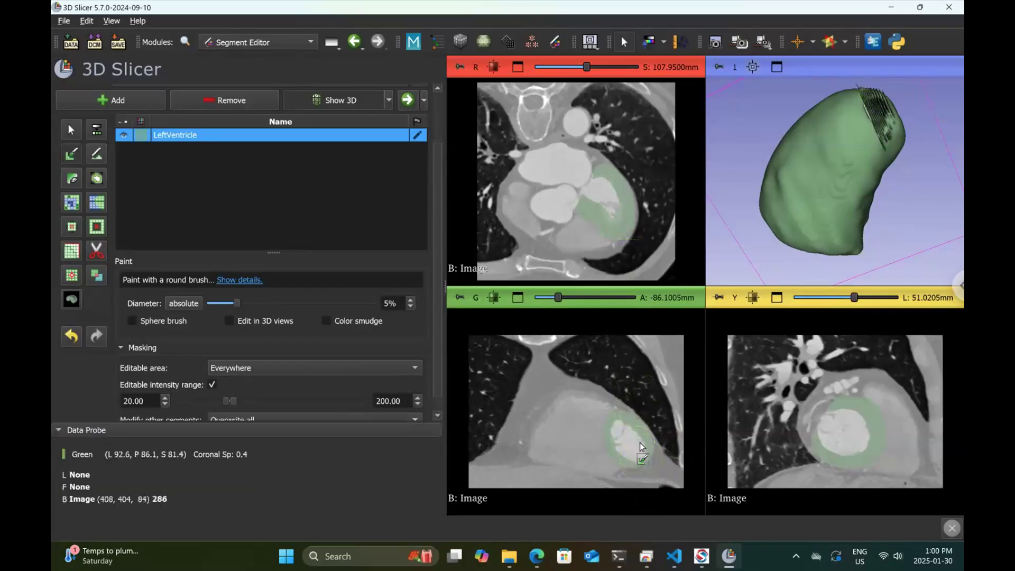
left_click_drag(636, 449, 631, 453)
Step: Try to paint the missing ventricle wall on the coronal slice at about -85.0 mm, undoing each stroke
left_click(610, 299)
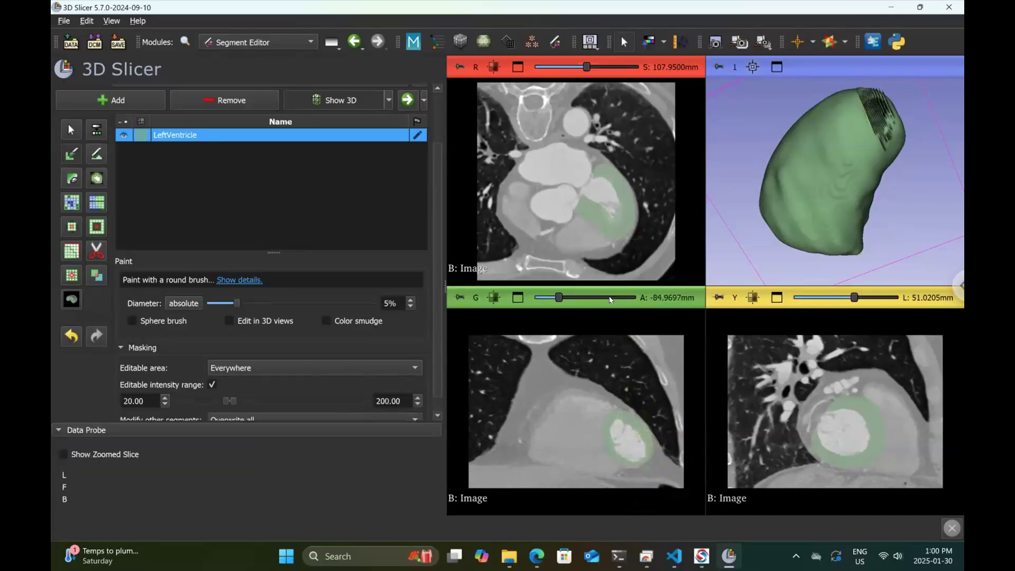
left_click(633, 459)
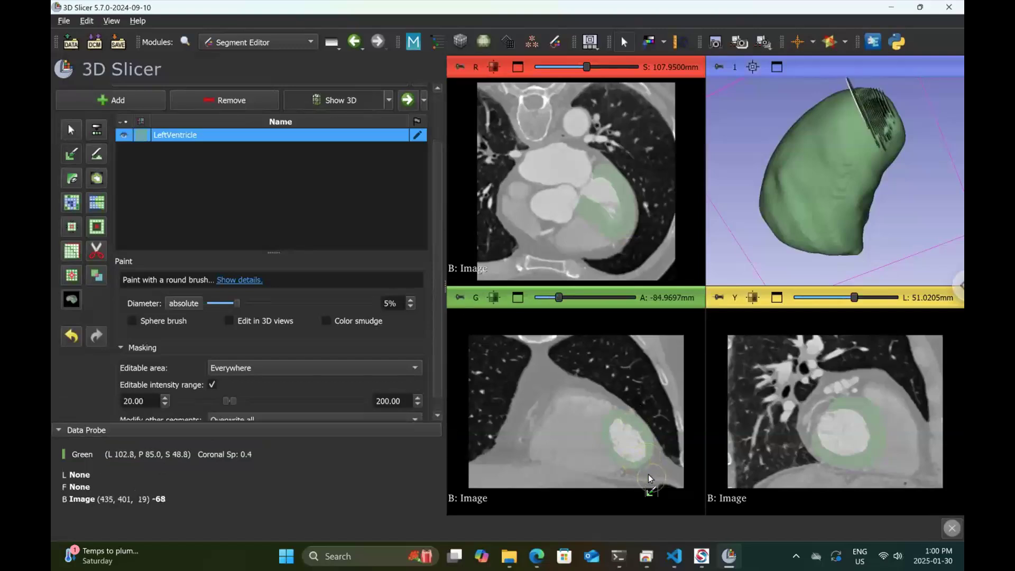
key("ctrl+z")
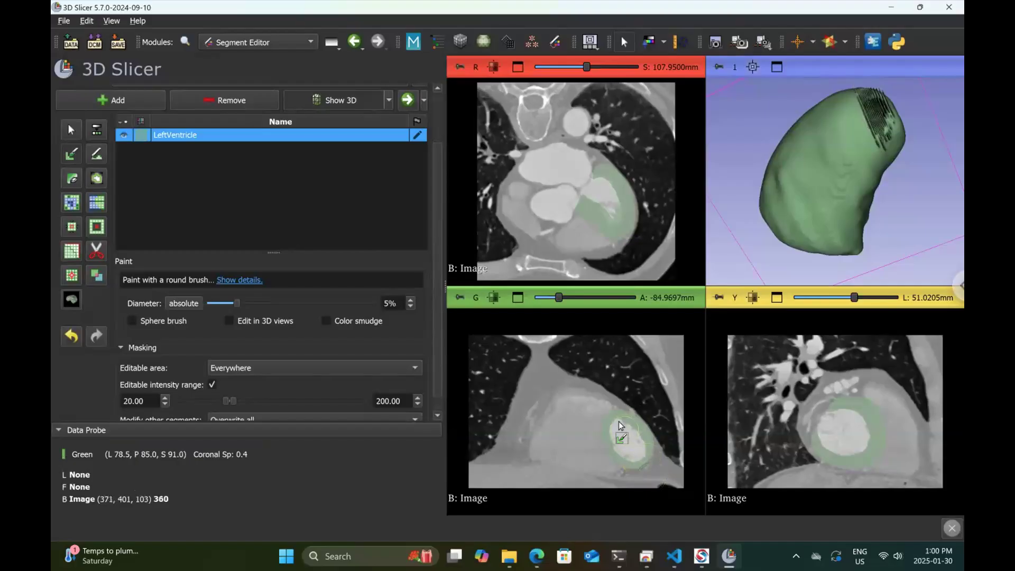
left_click(612, 431)
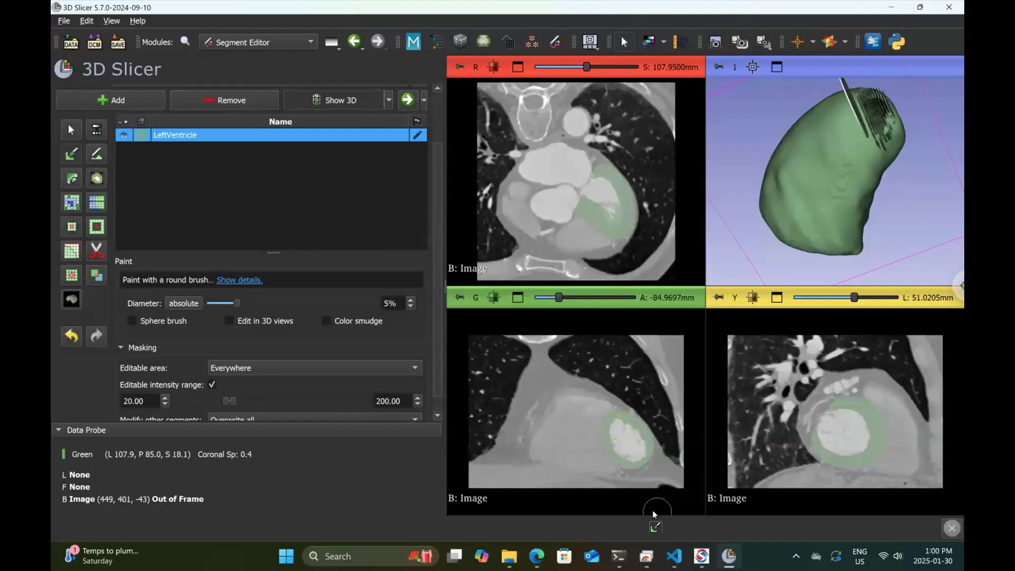
key("ctrl+z")
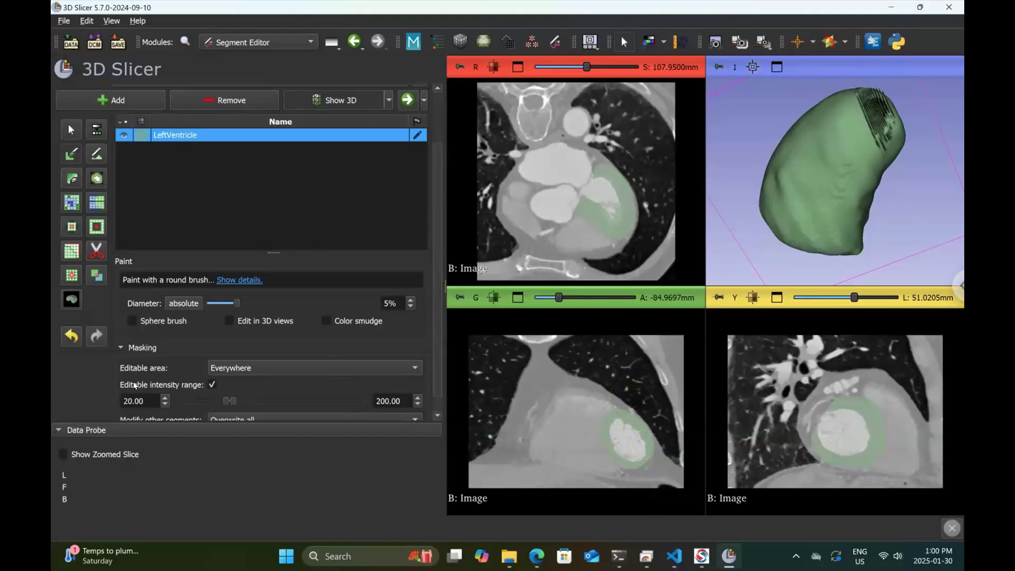
Step: Turn off the editable intensity range and smooth the LeftVentricle segment with the Closing (fill holes) method, using a 5 mm kernel
left_click(214, 385)
left_click(68, 253)
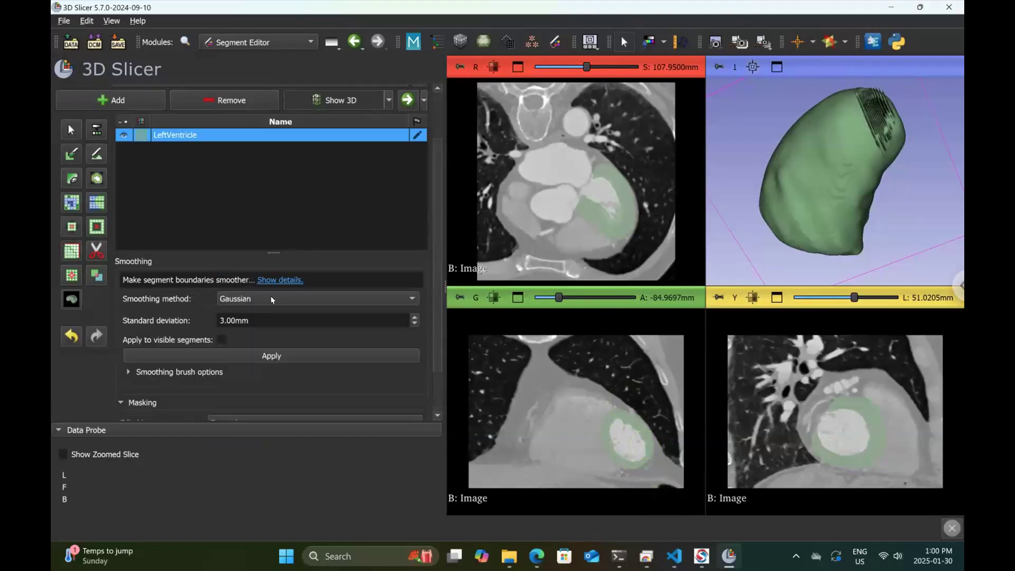
left_click(272, 300)
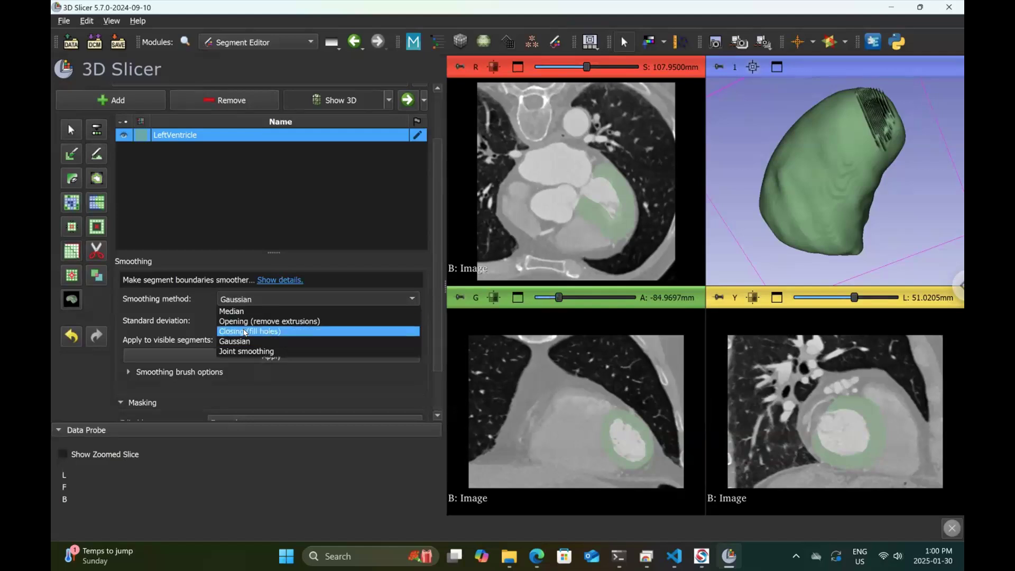
left_click(247, 332)
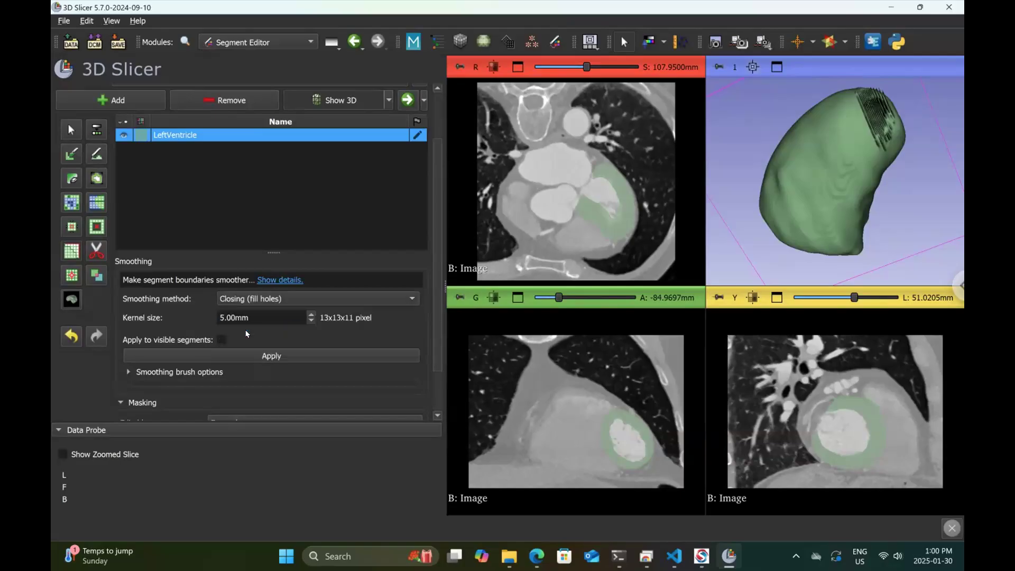
left_click(242, 356)
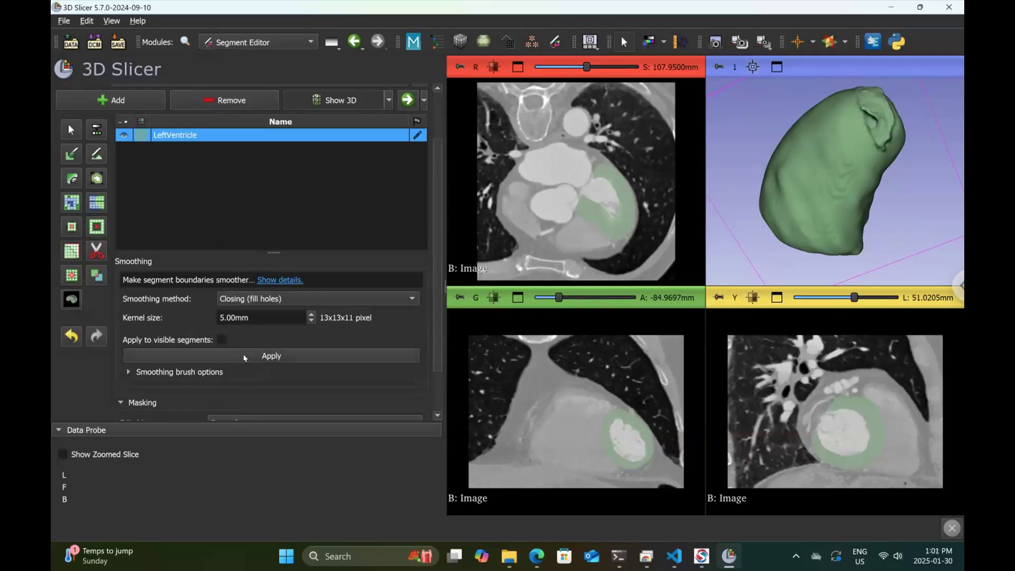
left_click_drag(925, 151, 961, 197)
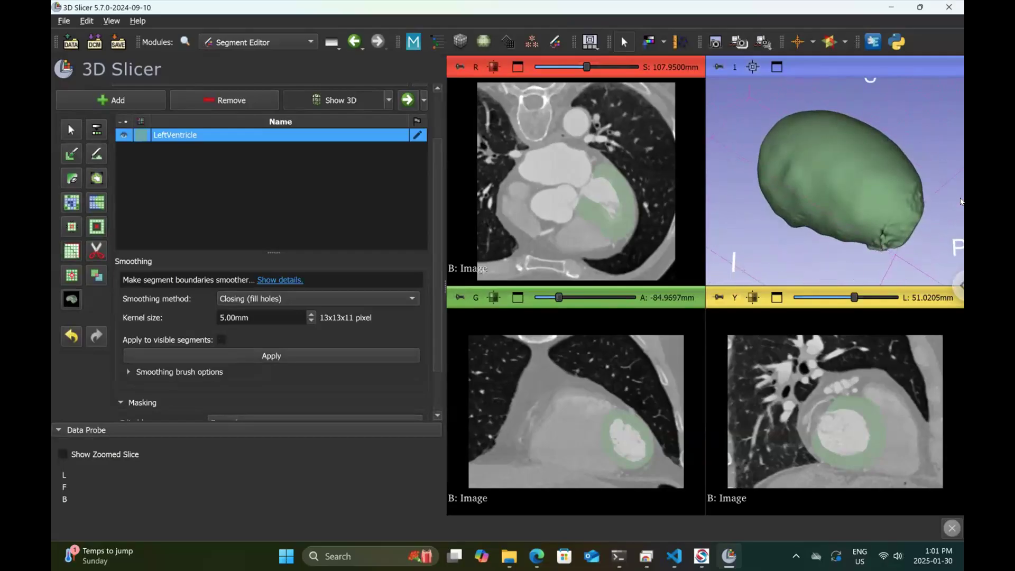
Step: Smooth the whole LeftVentricle segment with the Median method, using a 3 mm kernel
left_click(369, 301)
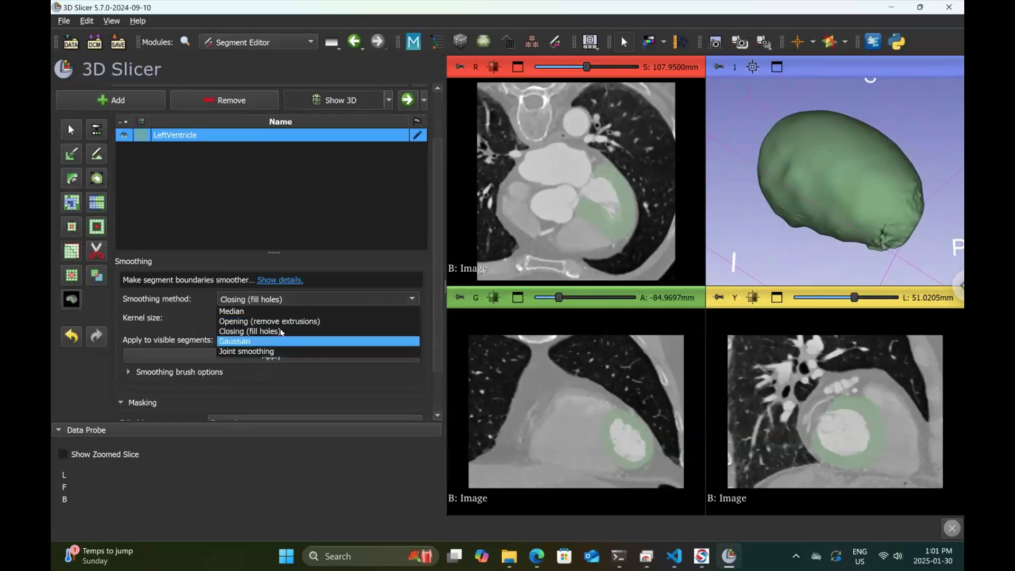
left_click(280, 312)
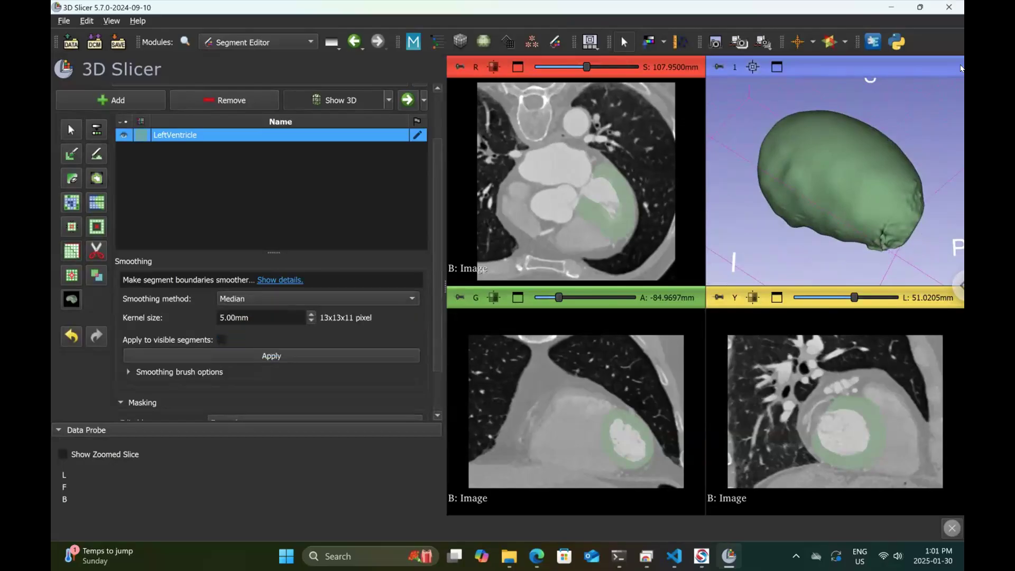
left_click_drag(926, 136, 895, 103)
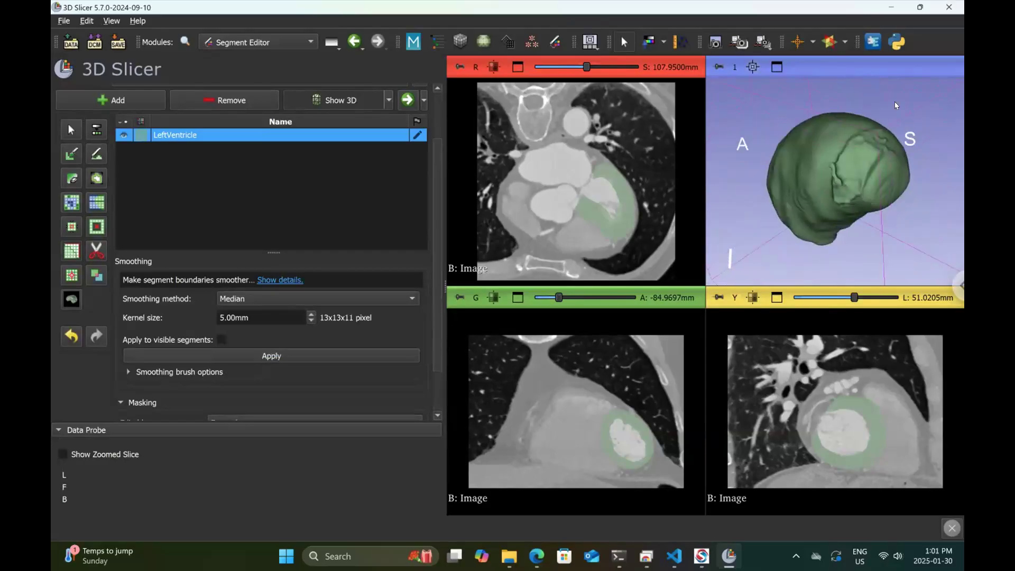
left_click(222, 317)
type("3")
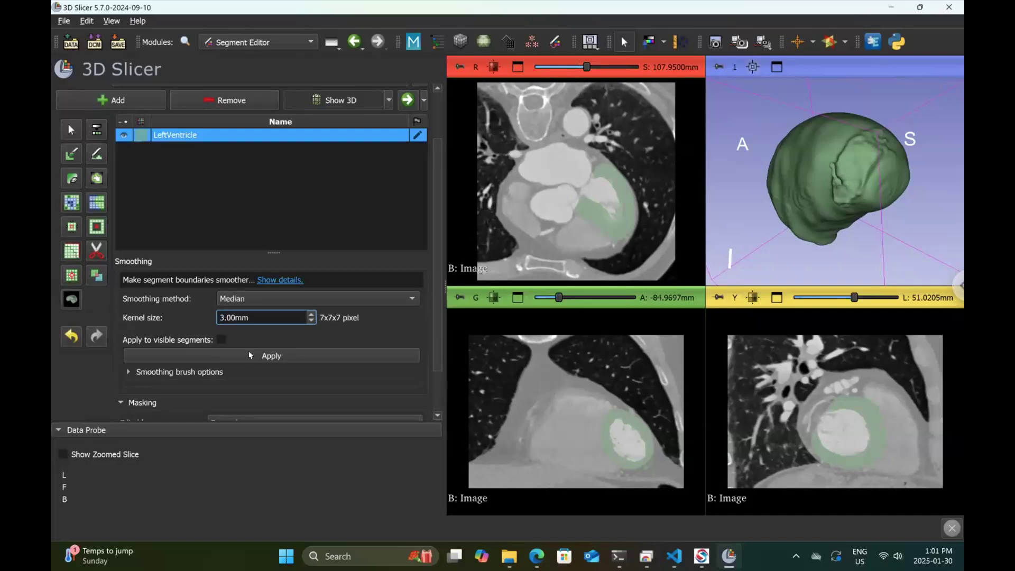
left_click(250, 354)
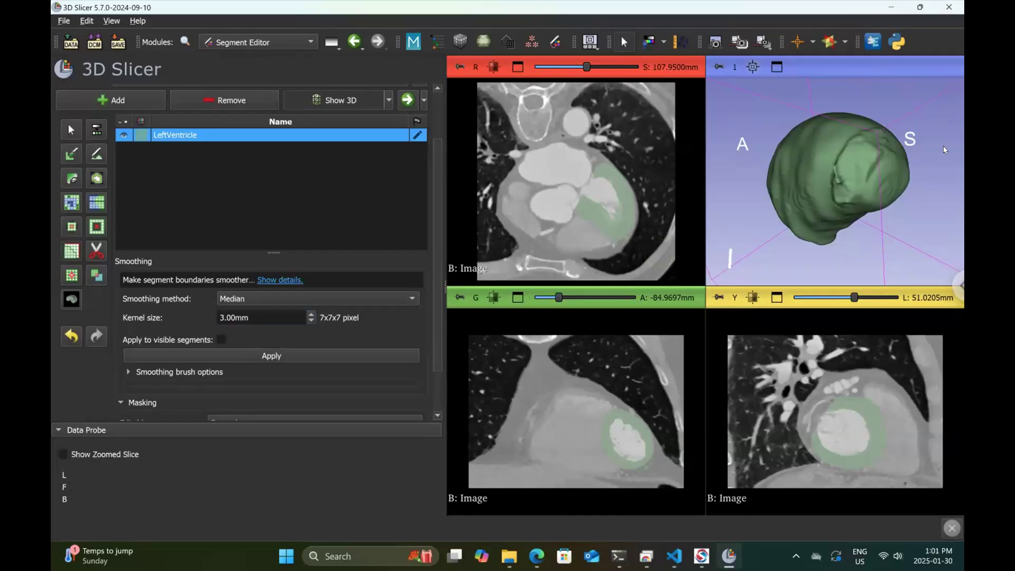
left_click_drag(928, 141, 905, 169)
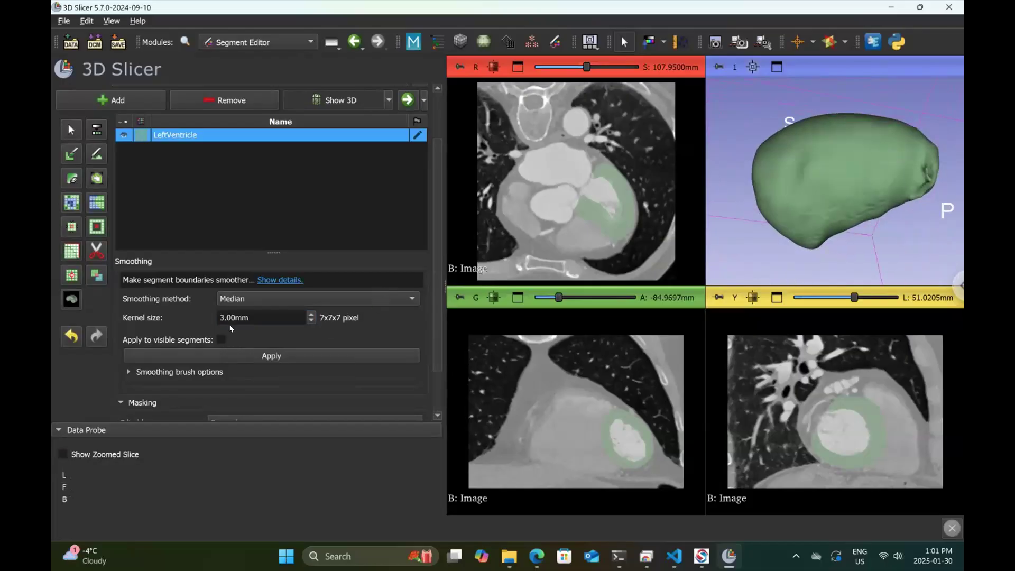
scroll(231, 329, "down", 2)
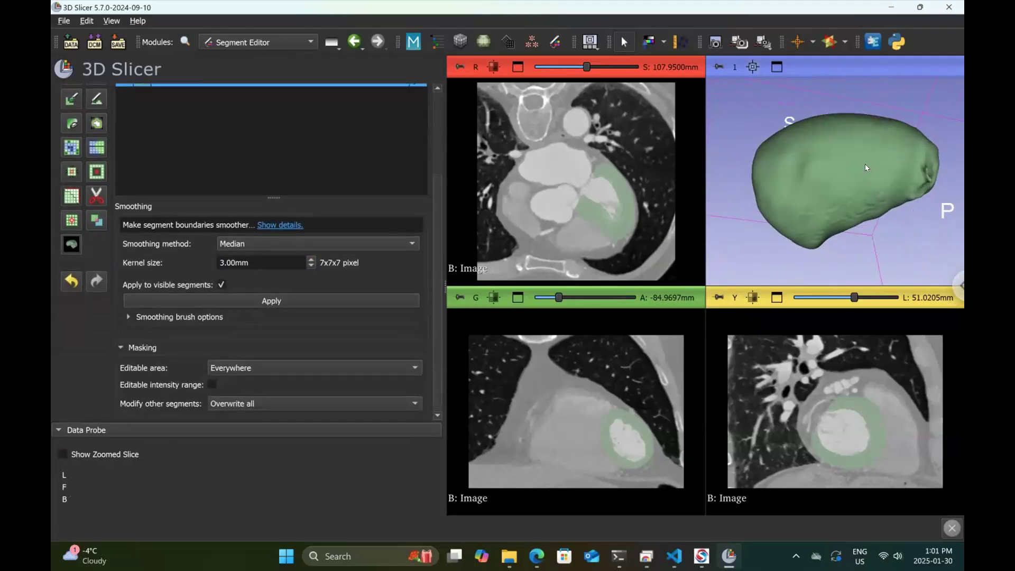
left_click(222, 285)
left_click(72, 99)
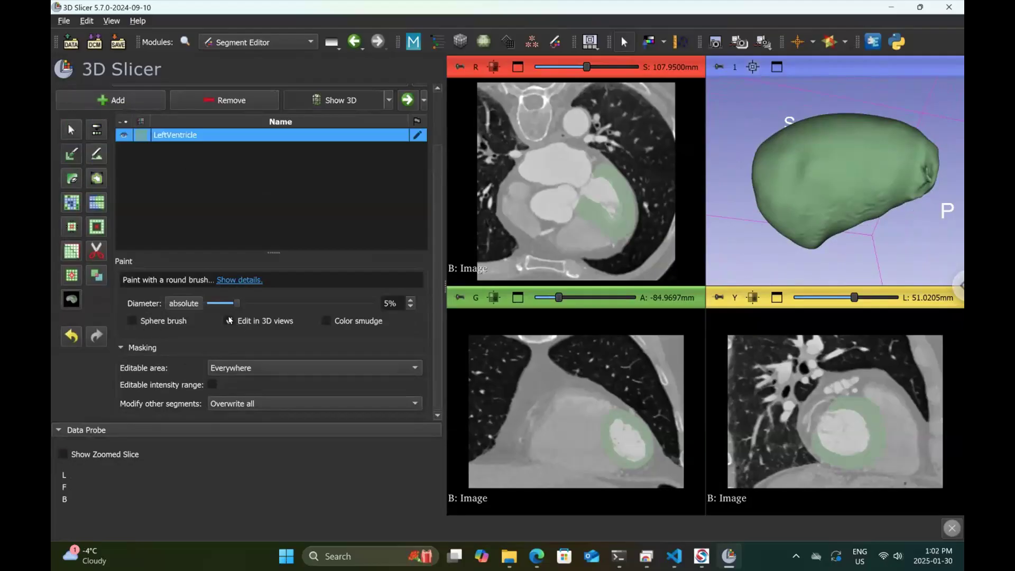
left_click(76, 258)
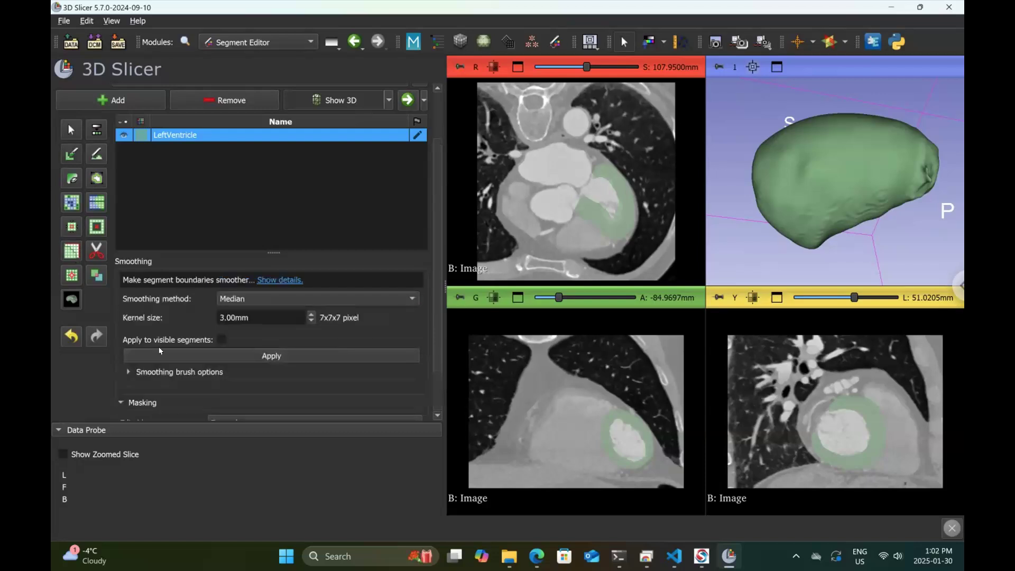
Step: Enable 3D-view editing for the smoothing brush and brush the crease beside the repaired patch with 3 mm Median smoothing
left_click(130, 372)
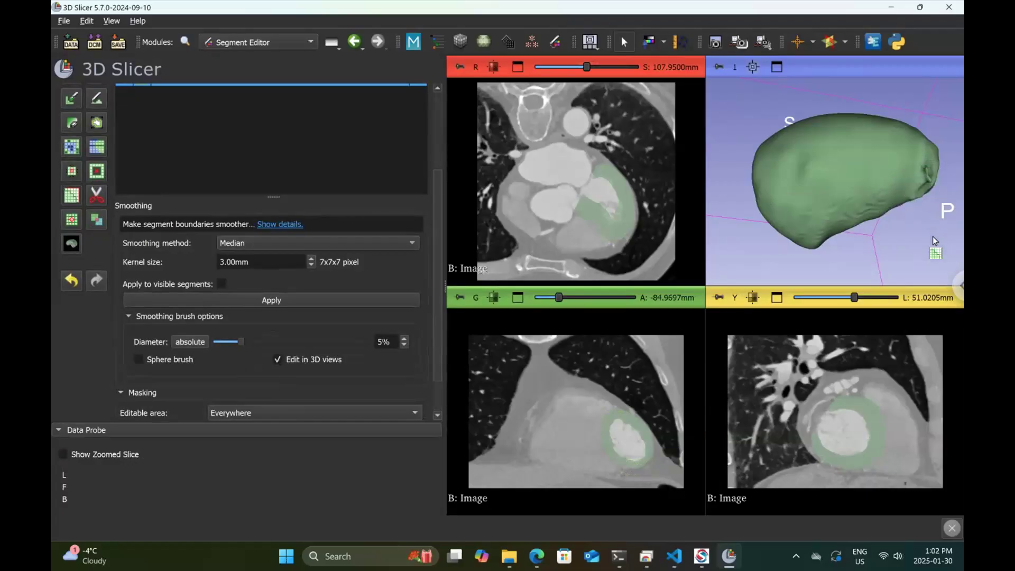
left_click_drag(931, 244, 855, 200)
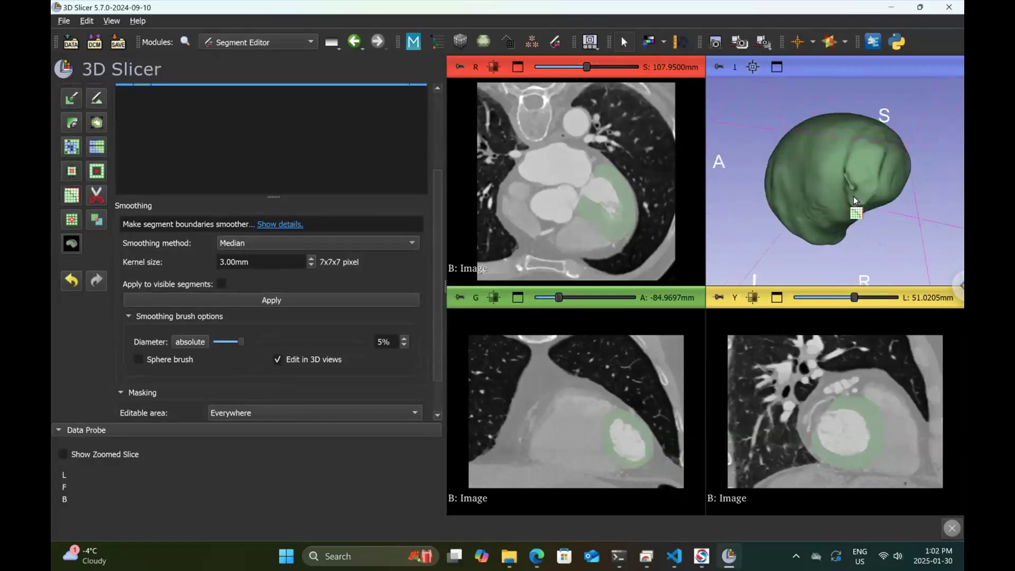
left_click(847, 181)
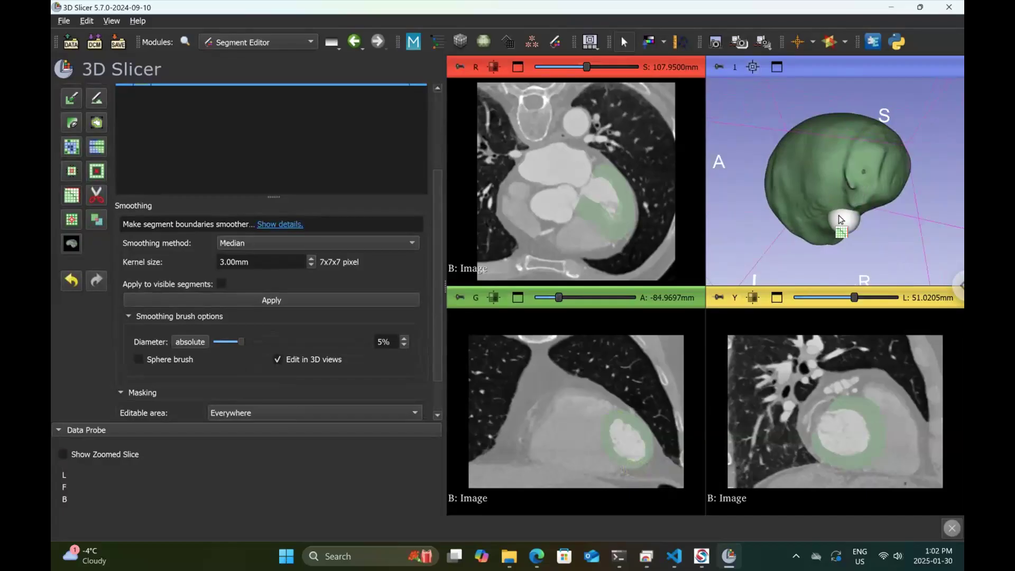
scroll(841, 219, "up", 3)
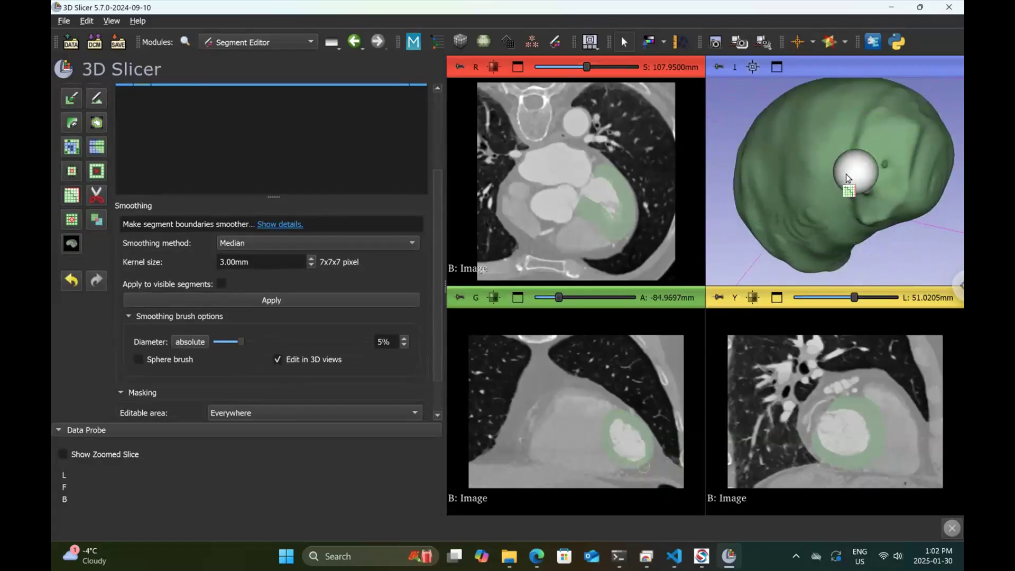
left_click_drag(845, 179, 859, 184)
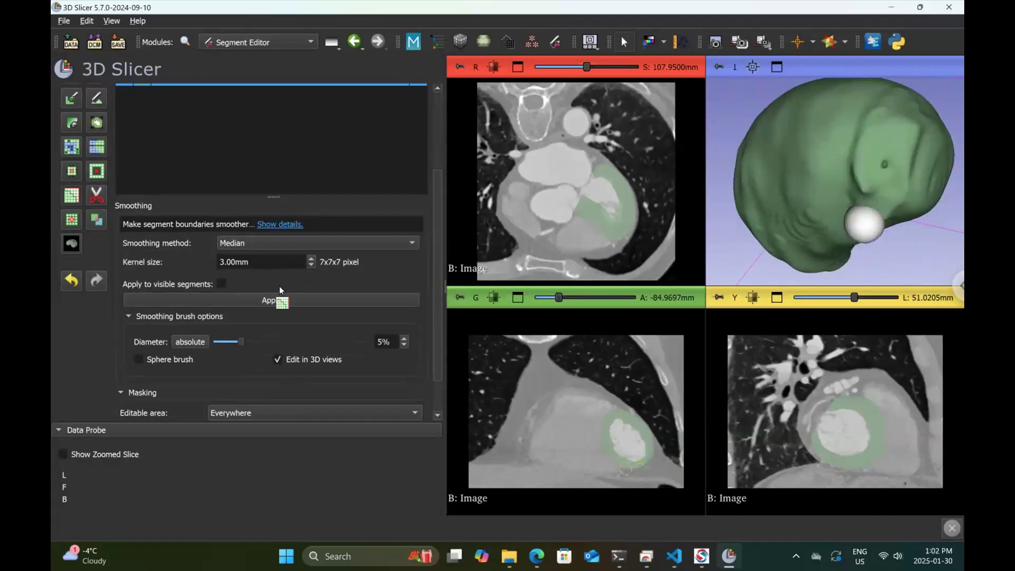
Step: Set the Median kernel size to 5 mm and brush over the remaining crease and the nearby uneven surface in the 3D view
left_click(311, 258)
left_click(311, 258)
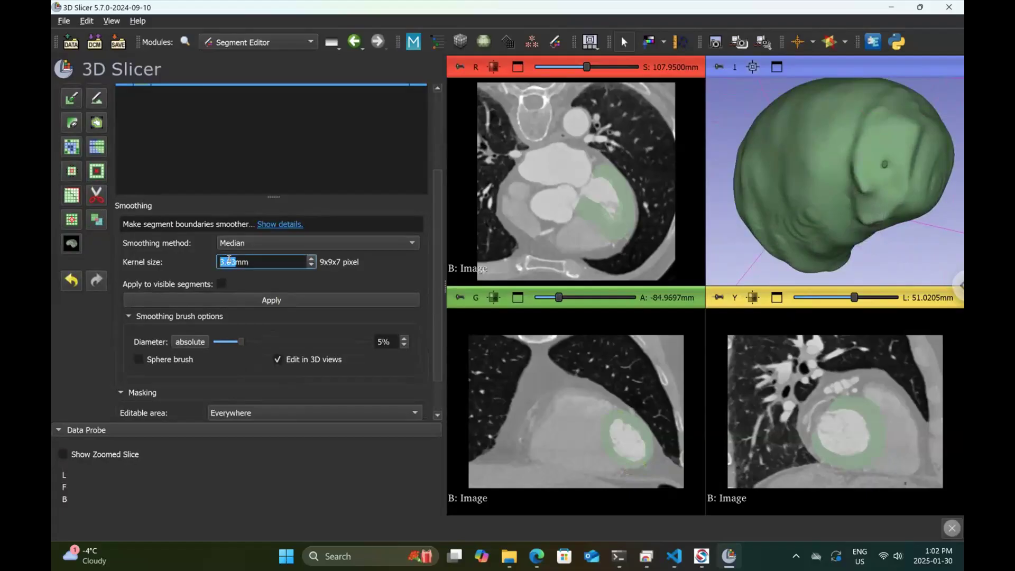
type("5.0")
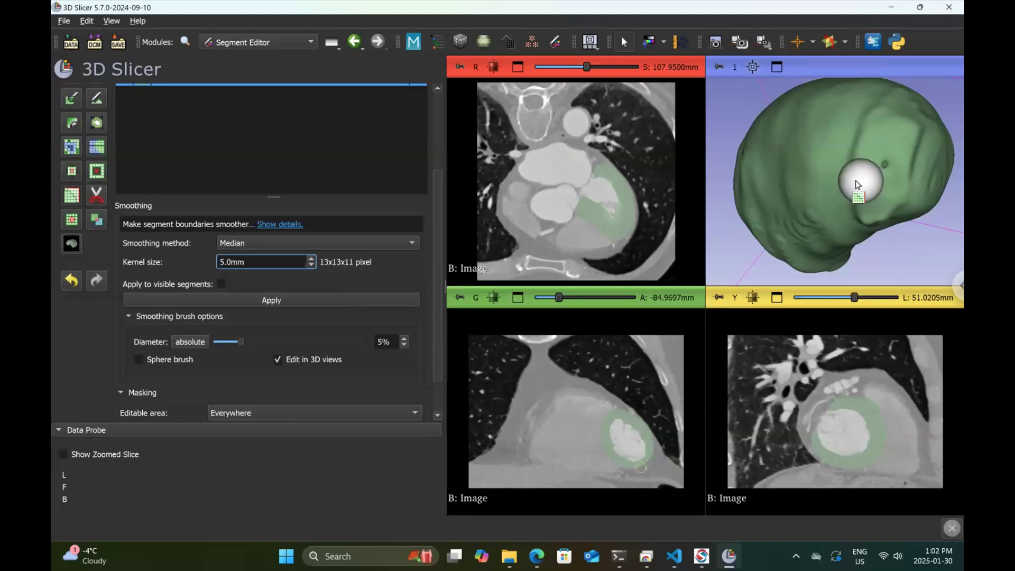
left_click_drag(855, 179, 849, 165)
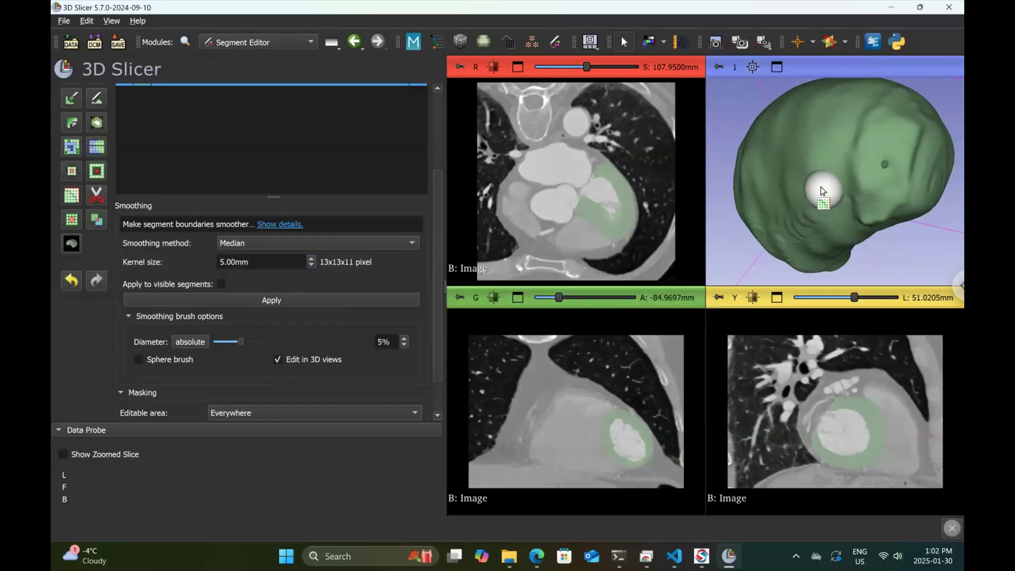
mouse_move(793, 201)
left_mouse_down()
mouse_move(783, 233)
mouse_move(817, 201)
left_mouse_up()
Step: Switch the smoothing brush to Closing (fill holes) and fill the small hole in the repaired patch
left_click(358, 243)
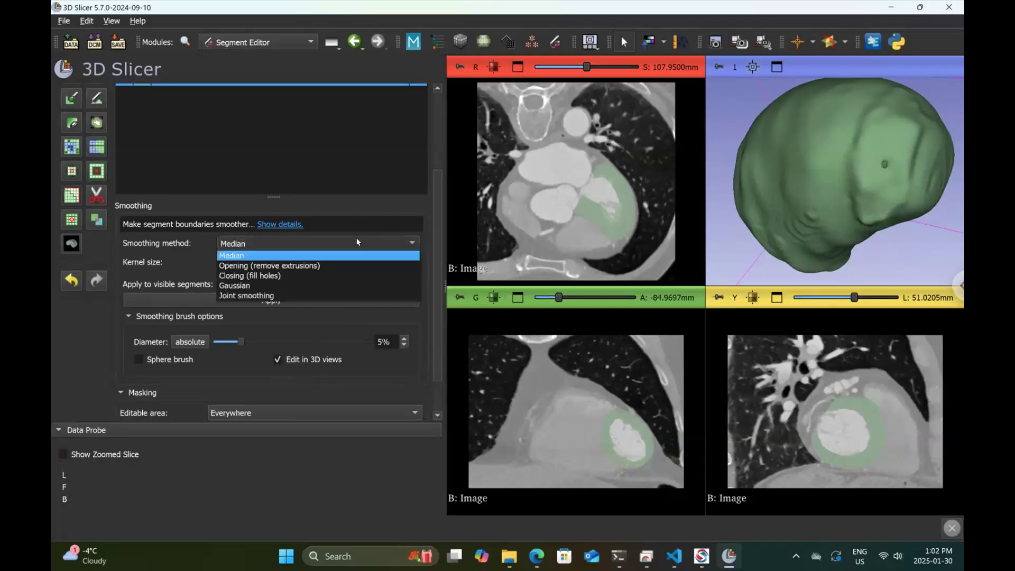
left_click(311, 276)
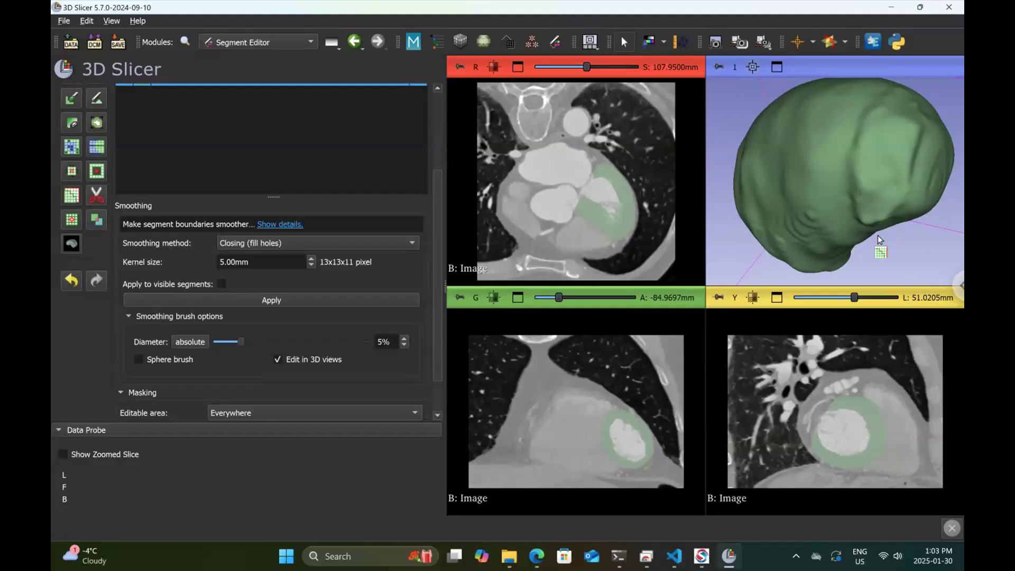
scroll(878, 236, "down", 5)
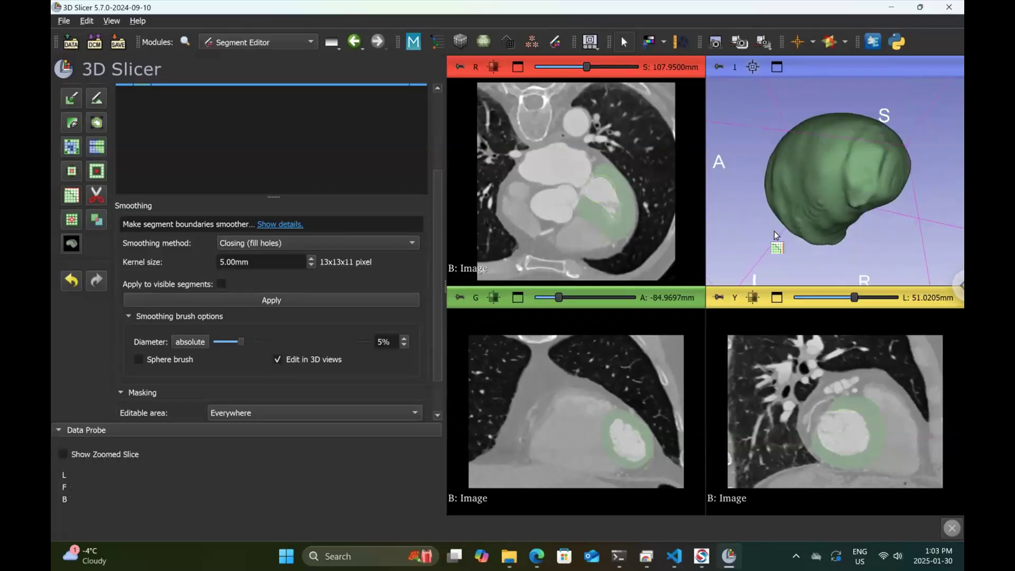
Step: Disable smoothing-brush editing in 3D views and inspect the repaired ventricle model from several sides
left_click(277, 360)
left_click_drag(810, 127, 914, 172)
left_click_drag(815, 171, 805, 228)
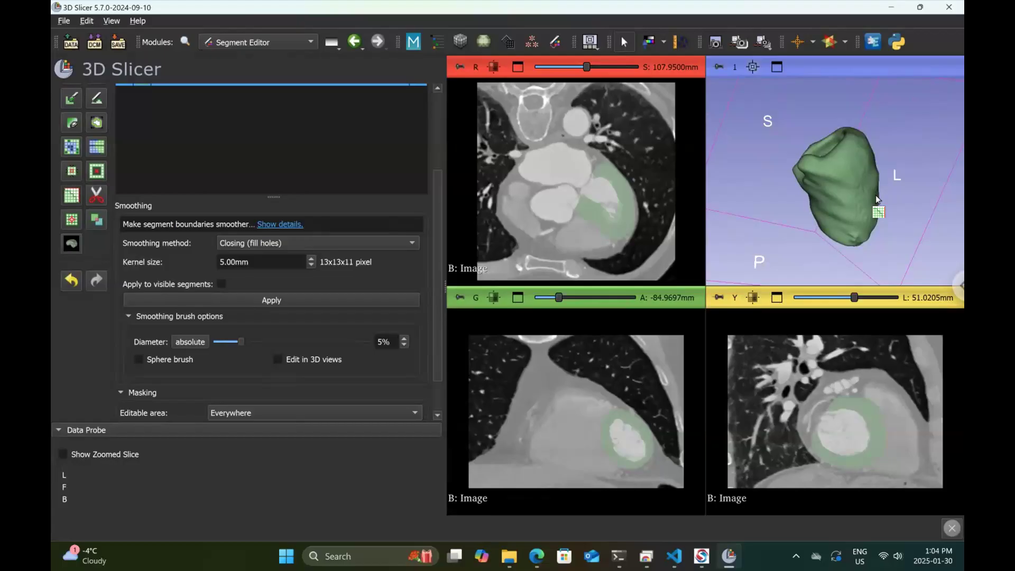
left_click_drag(884, 203, 853, 157)
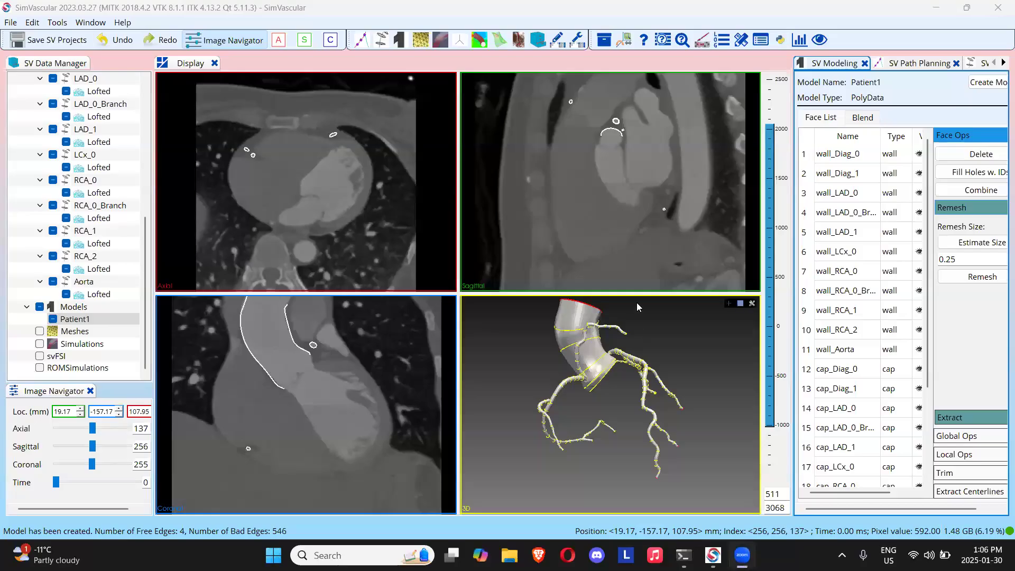
Step: Switch to SimVascular and hide the lofted surfaces of all eleven vessel segmentations, from Aorta up to Diag_0
left_click(66, 294)
left_click(66, 269)
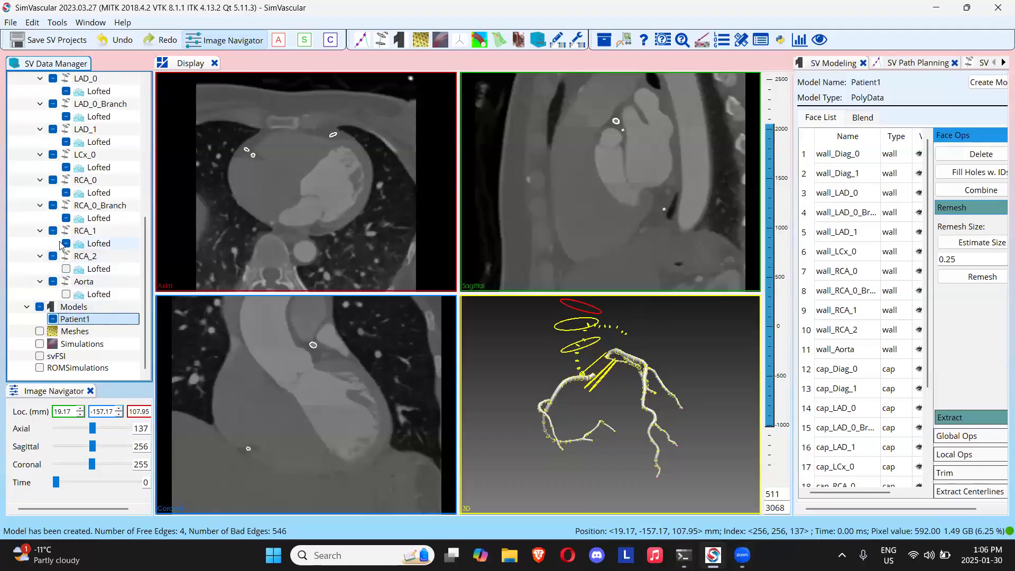
left_click(67, 244)
left_click(67, 218)
left_click(67, 167)
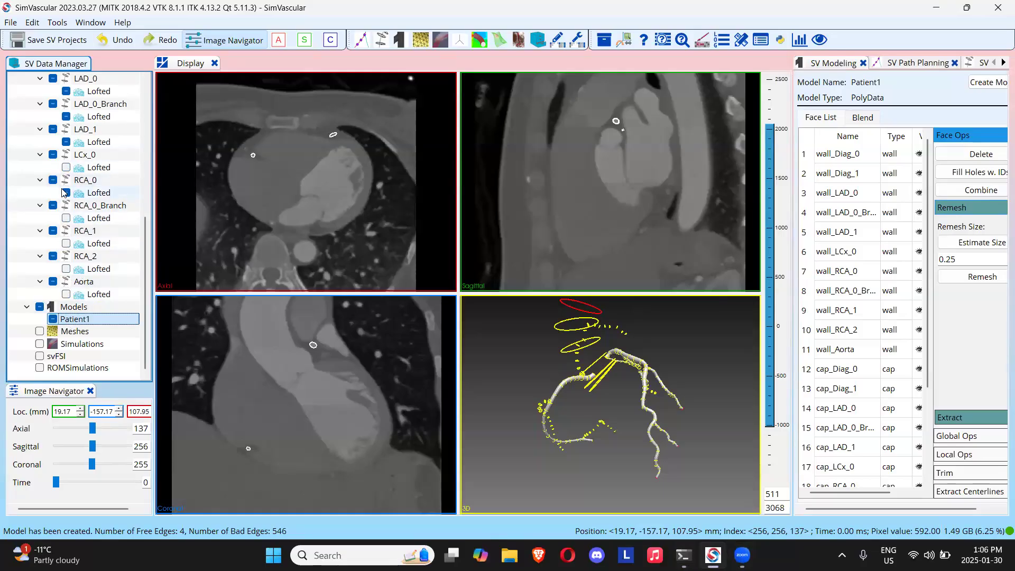
left_click(66, 193)
left_click(67, 142)
left_click(66, 116)
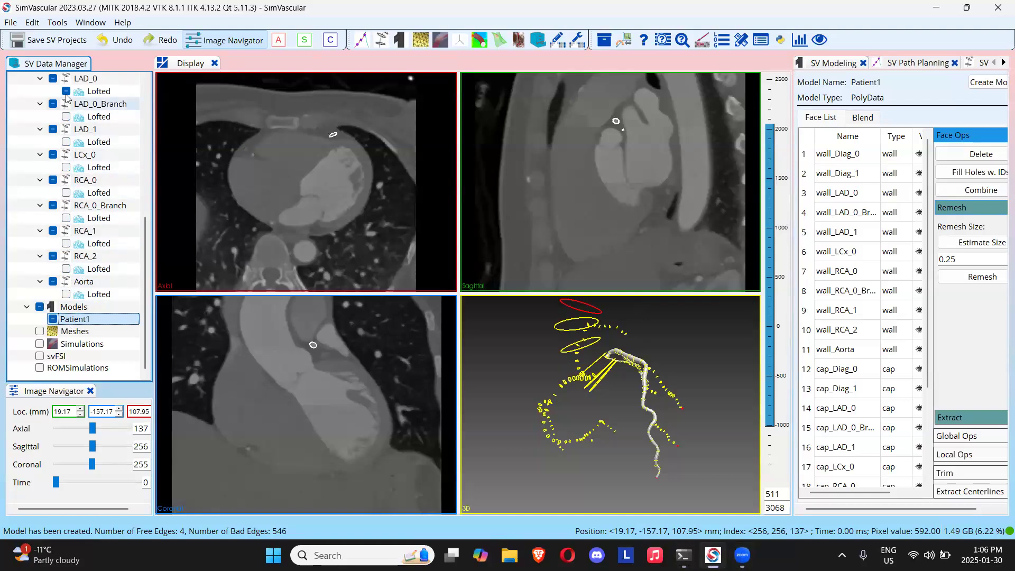
left_click(66, 91)
scroll(66, 96, "up", 2)
left_click(66, 142)
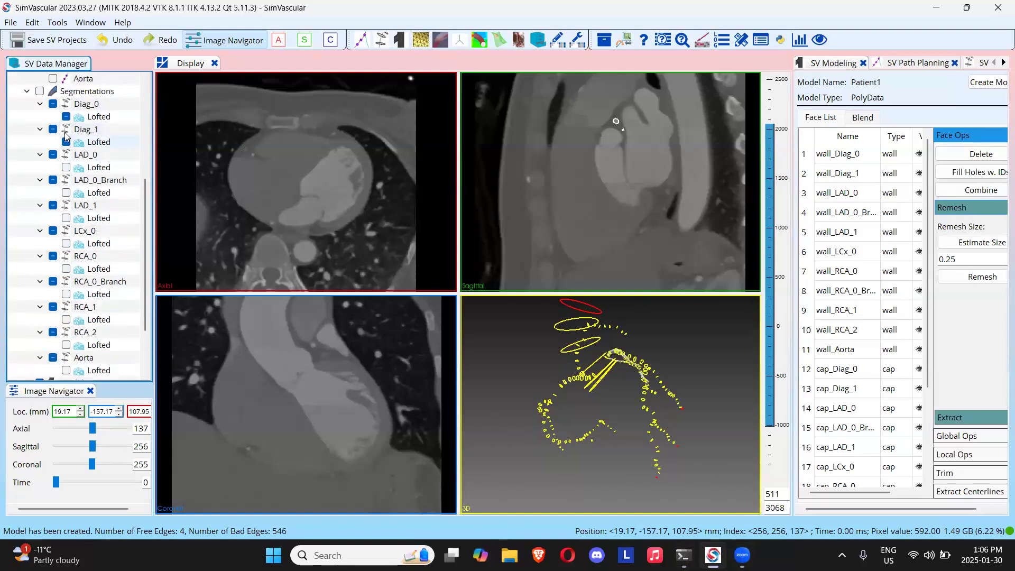
left_click(66, 117)
scroll(101, 240, "down", 2)
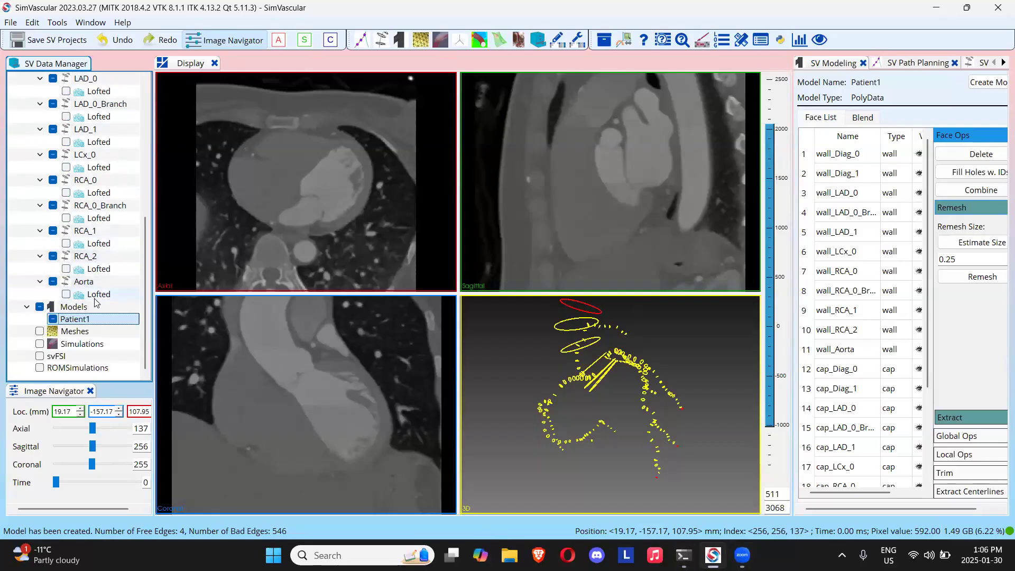
Step: Try to create the Patient1 solid model from all eleven vessel segmentations
left_click(93, 308)
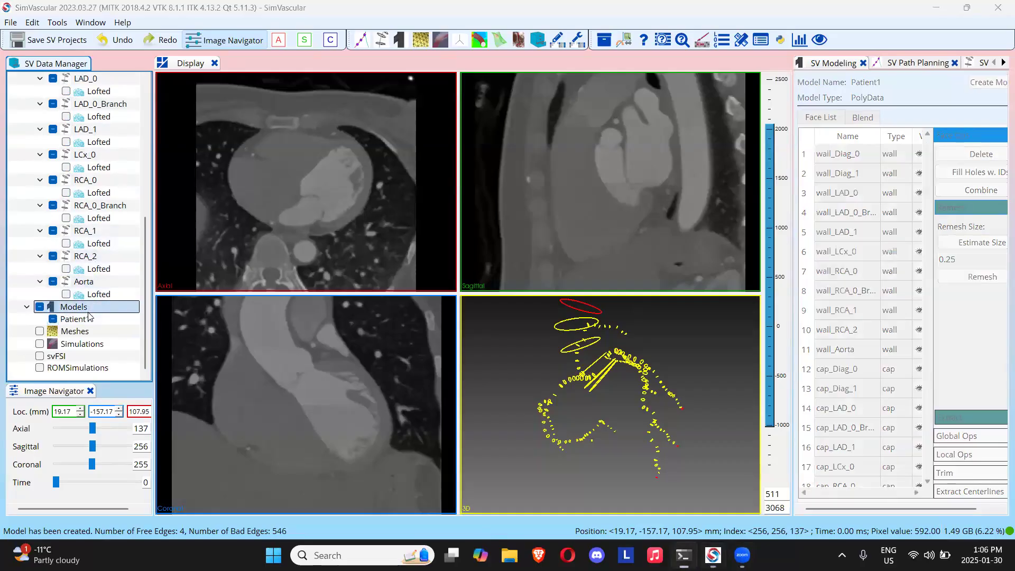
left_click(89, 317)
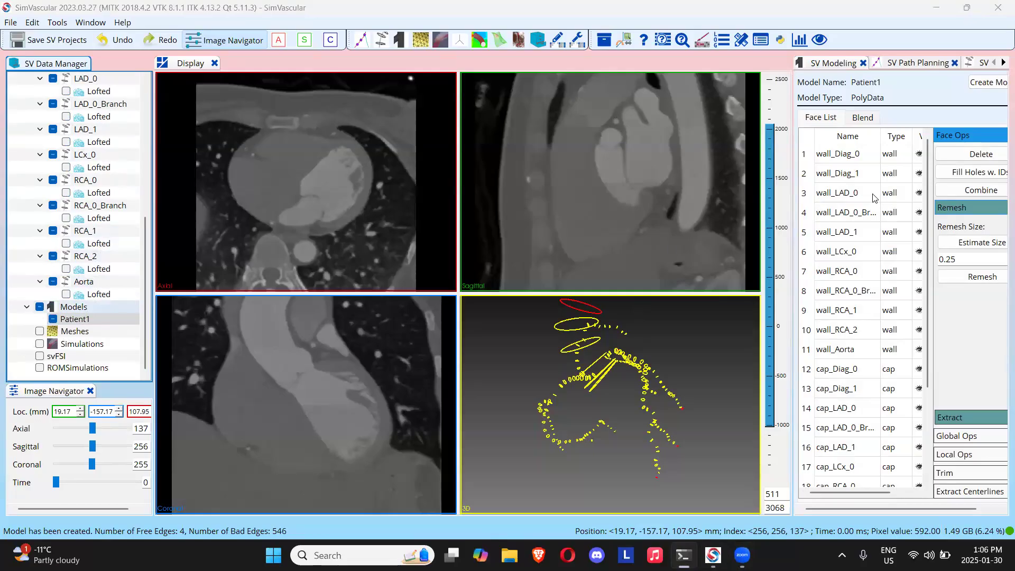
left_click(988, 82)
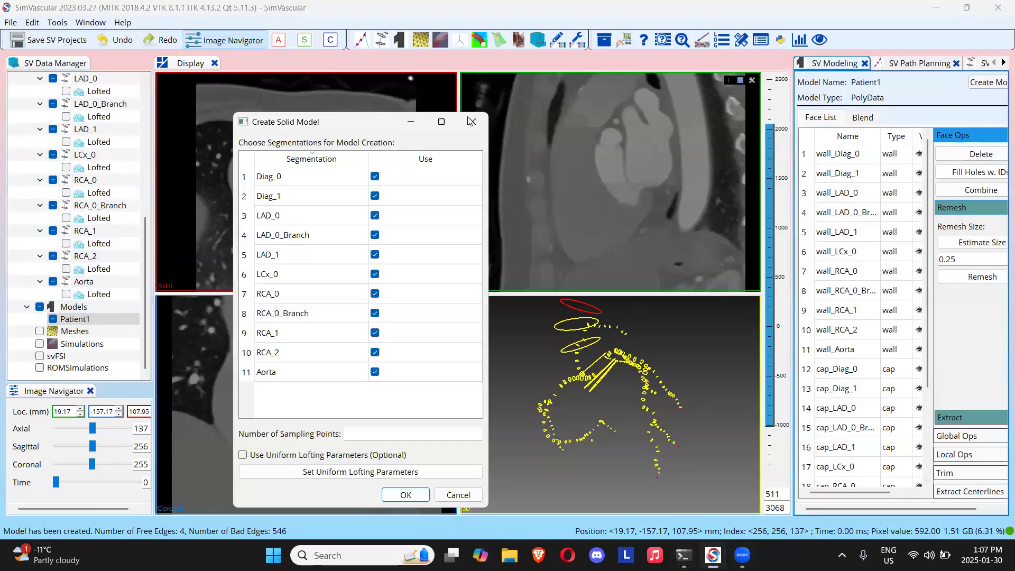
left_click(406, 495)
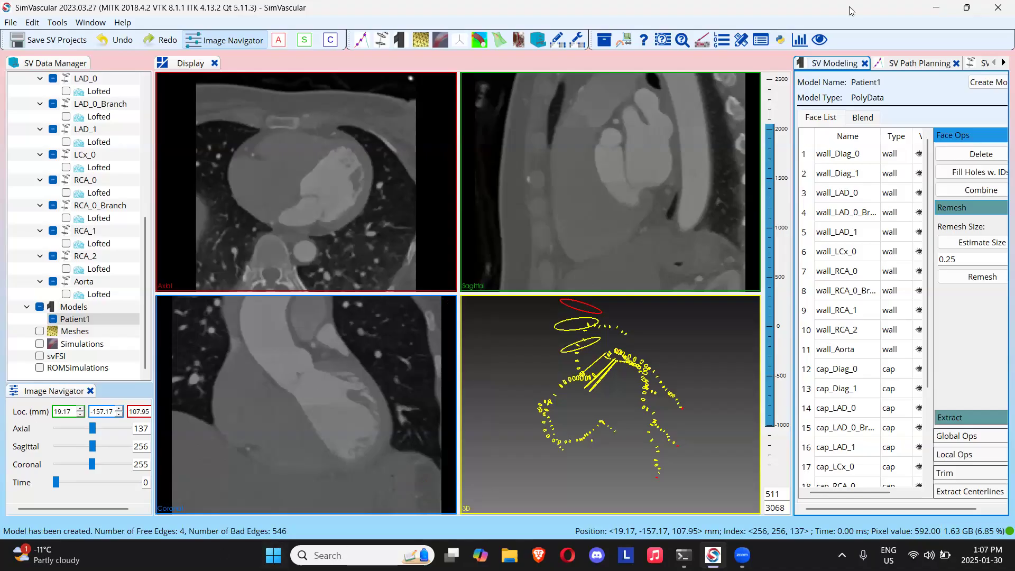
Step: Examine the segmentation contours in 3D and the full list of wall and cap faces of the Patient1 model
left_click_drag(671, 336, 665, 367)
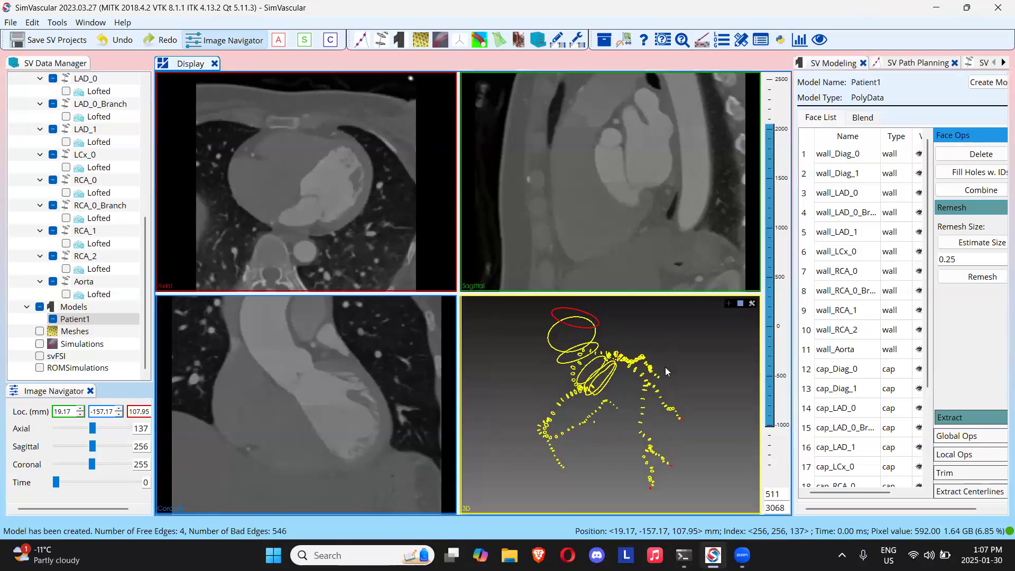
left_click_drag(665, 367, 584, 383)
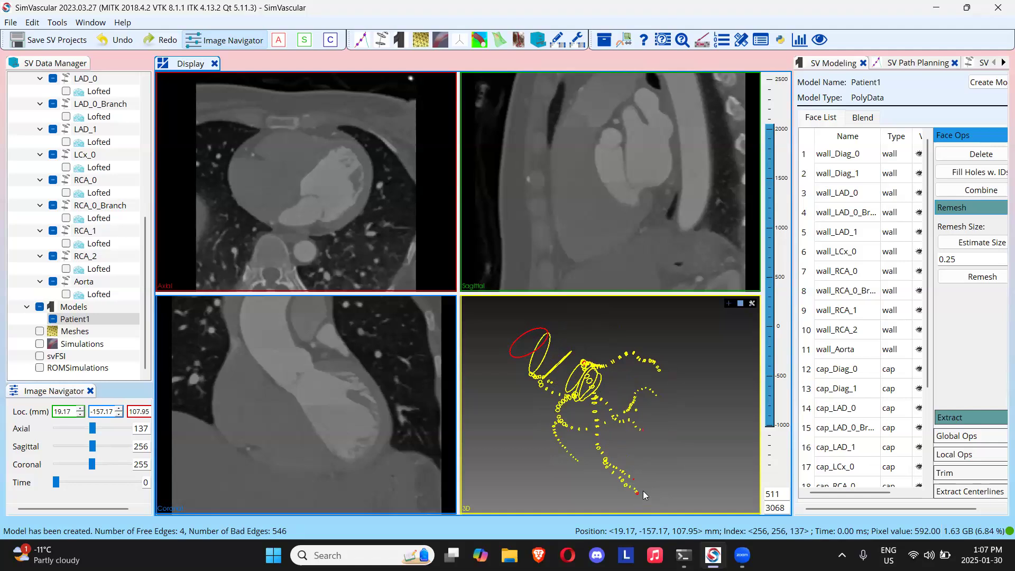
left_click_drag(637, 390, 631, 435)
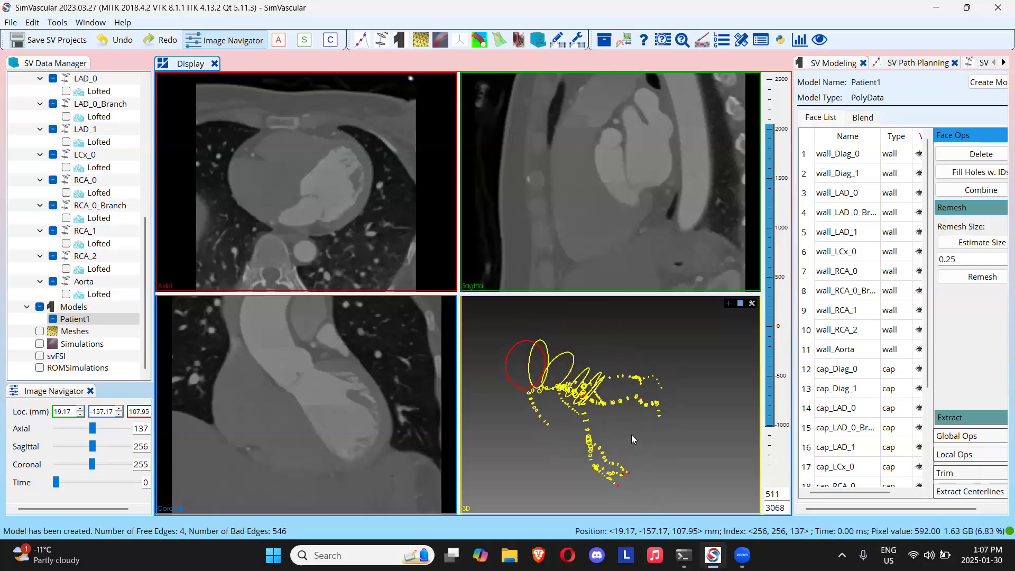
scroll(865, 242, "down", 1)
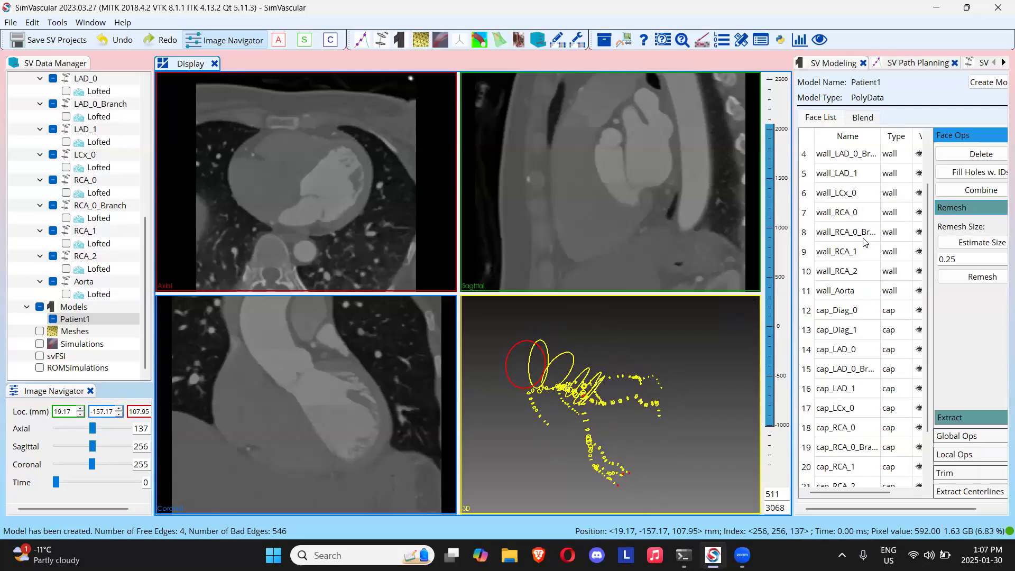
scroll(865, 267, "down", 1)
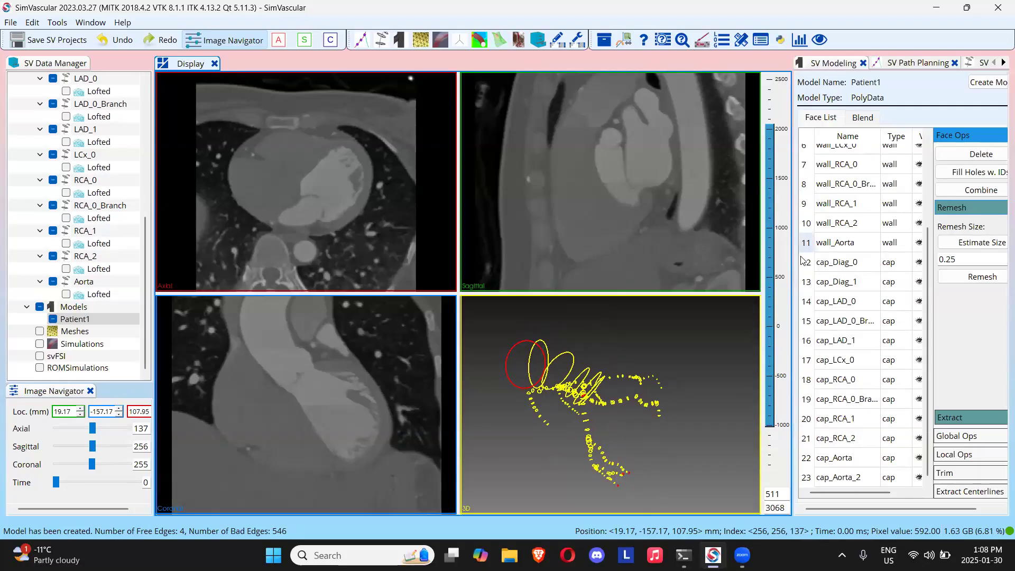
left_click_drag(796, 268, 705, 277)
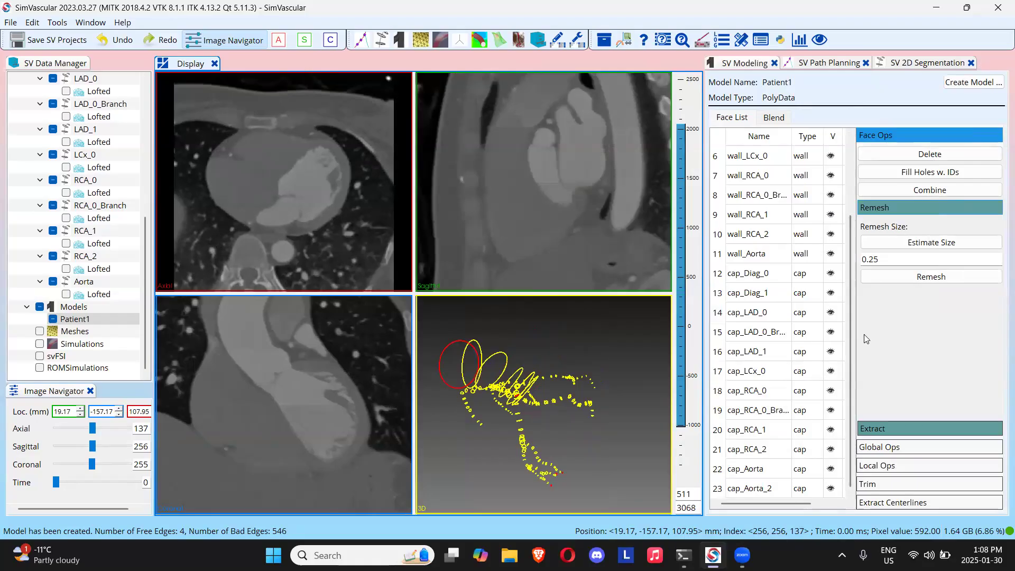
scroll(784, 347, "up", 2)
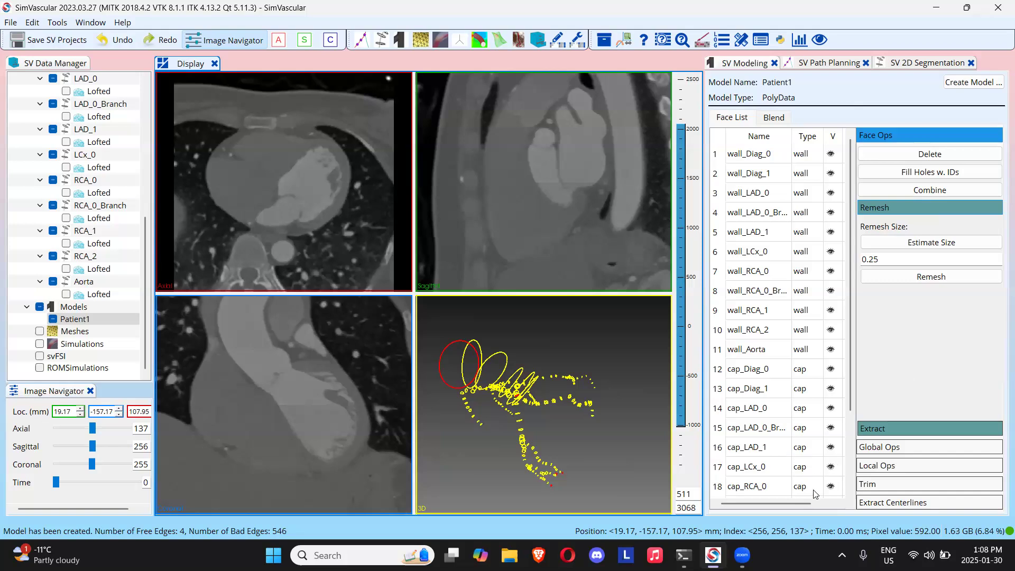
scroll(819, 485, "down", 2)
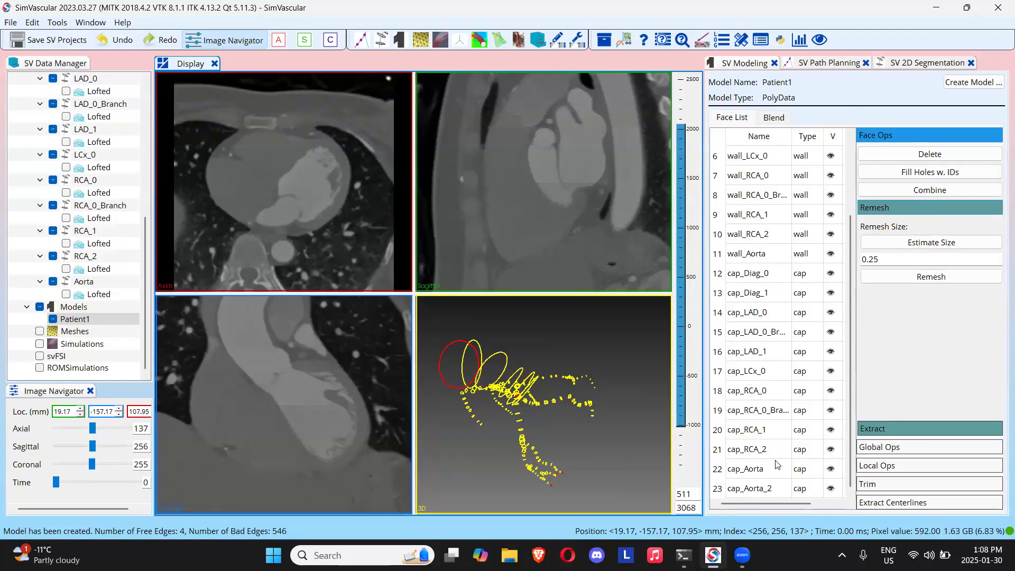
Step: Review the project's vessel paths and their matching segmentations in the data tree
scroll(103, 284, "up", 7)
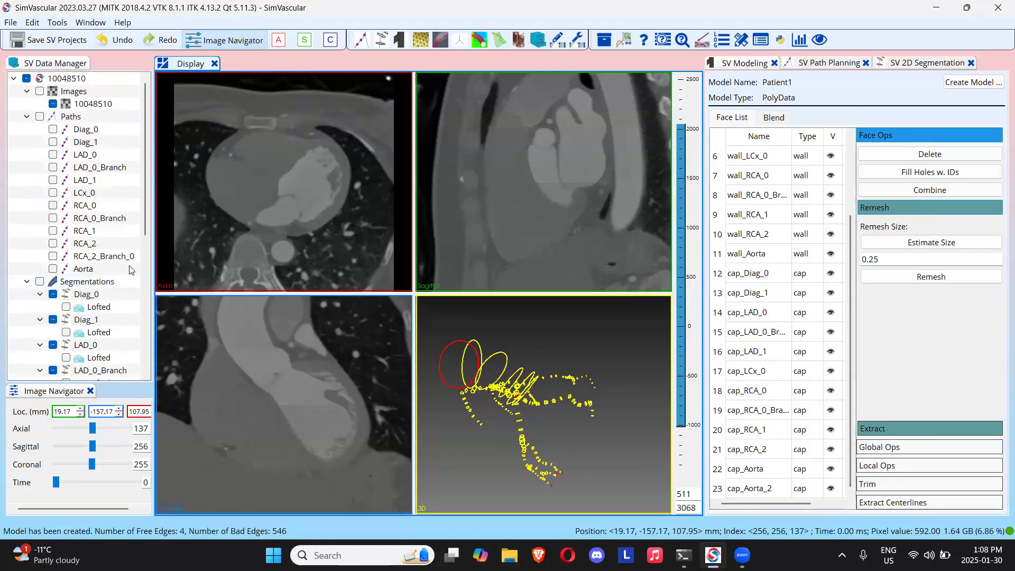
scroll(127, 258, "down", 4)
scroll(127, 259, "up", 2)
scroll(127, 258, "up", 2)
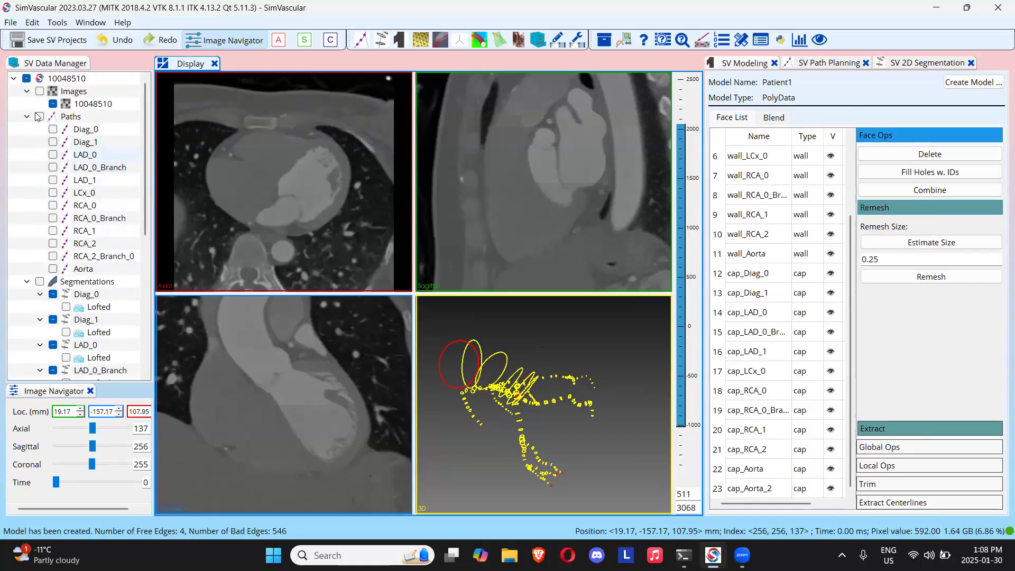
scroll(88, 286, "down", 3)
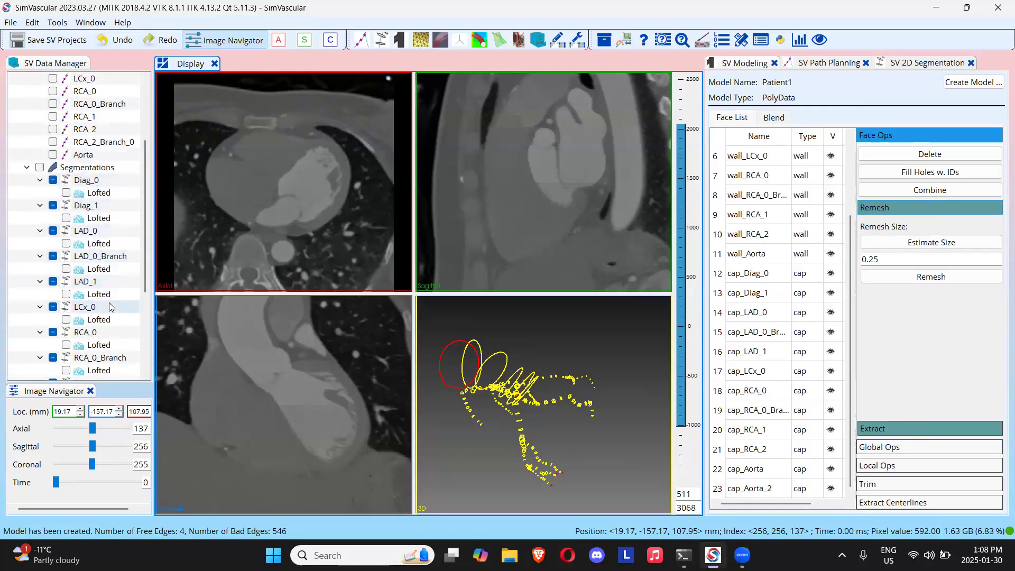
scroll(115, 331, "down", 1)
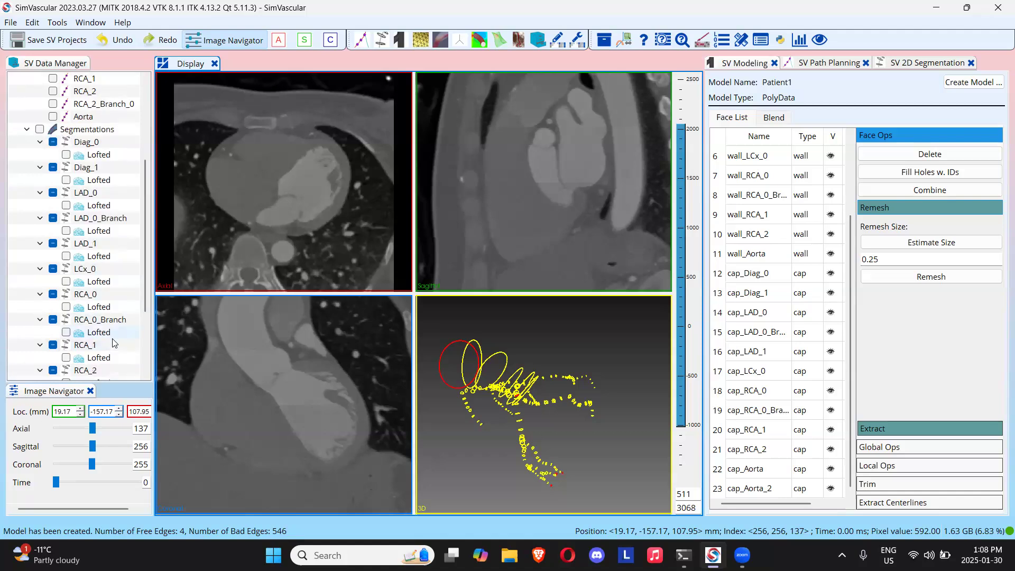
scroll(113, 338, "down", 2)
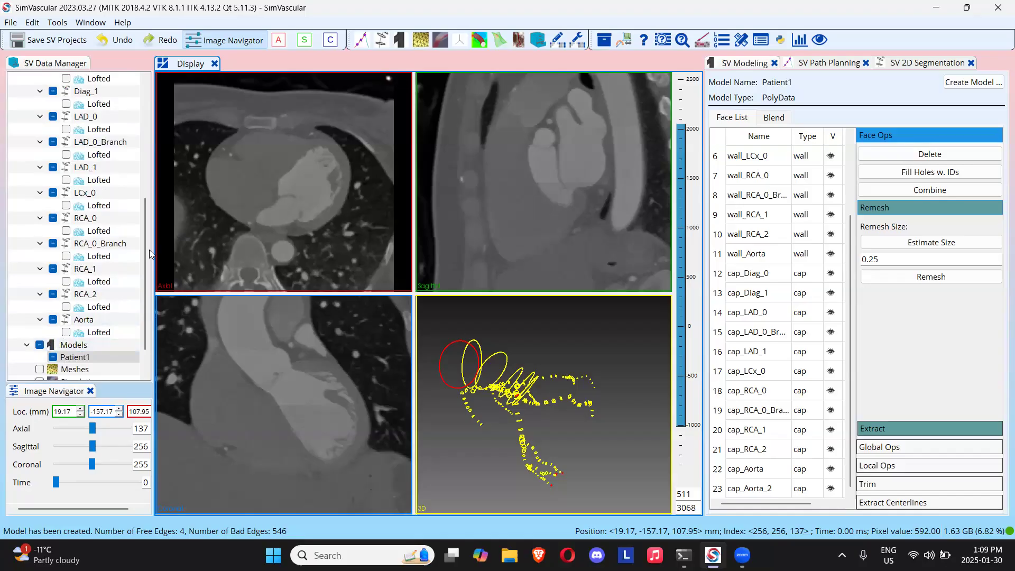
left_click_drag(149, 250, 149, 238)
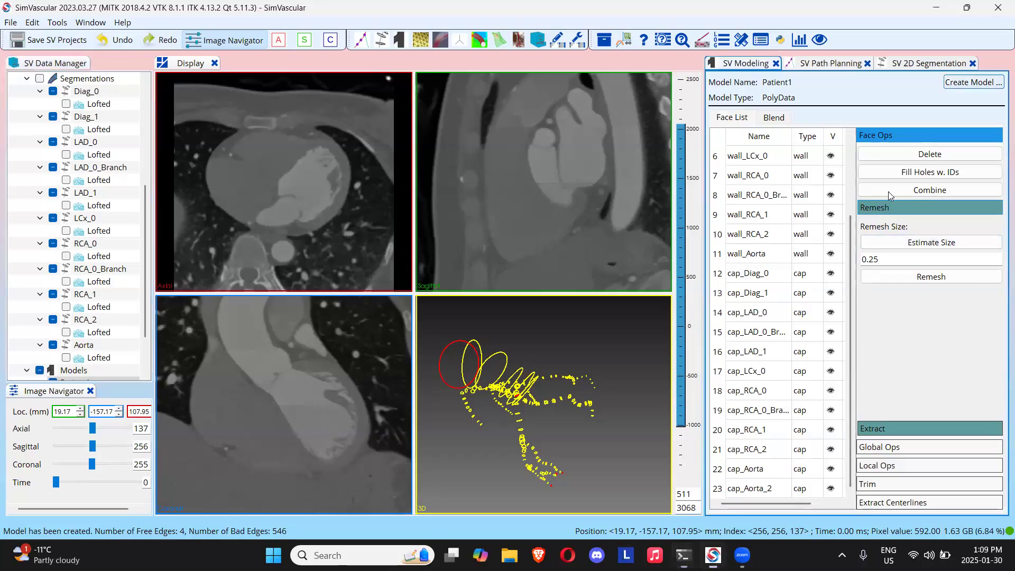
Step: Start a new solid model for Patient1, clear all segmentations and include only Aorta, LAD_0, Diag_0 and Diag_1
key("space")
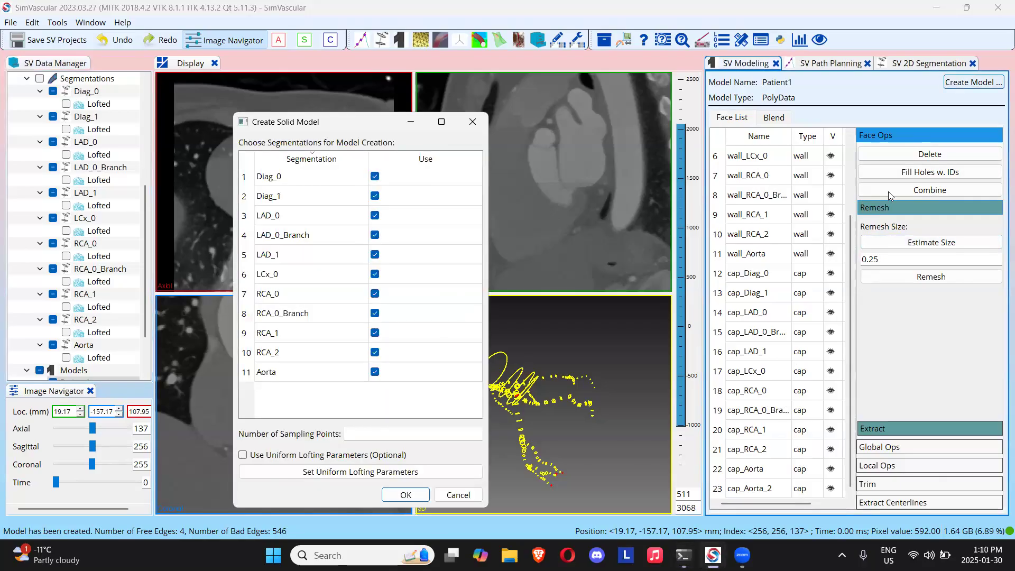
right_click(423, 183)
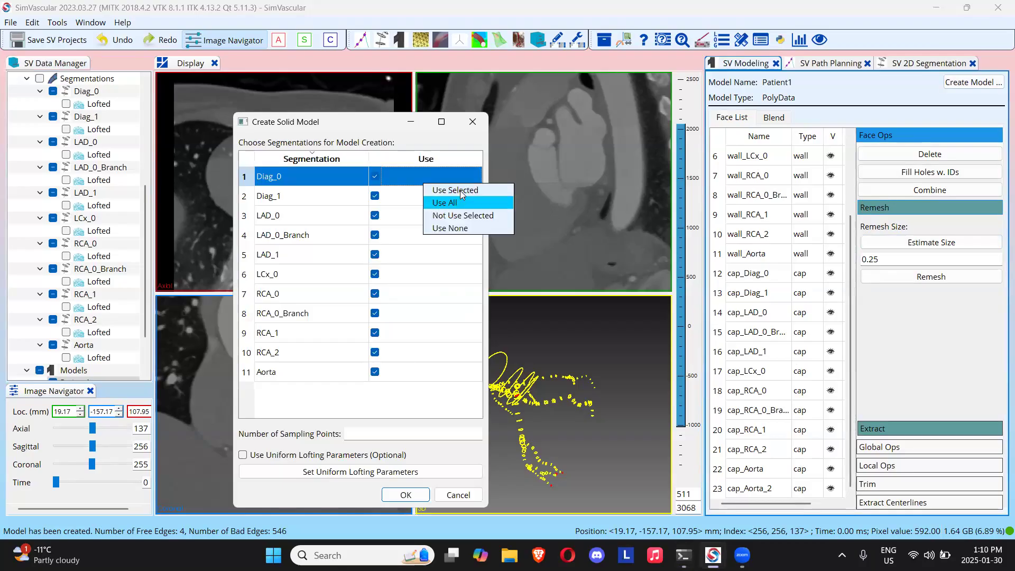
left_click(465, 230)
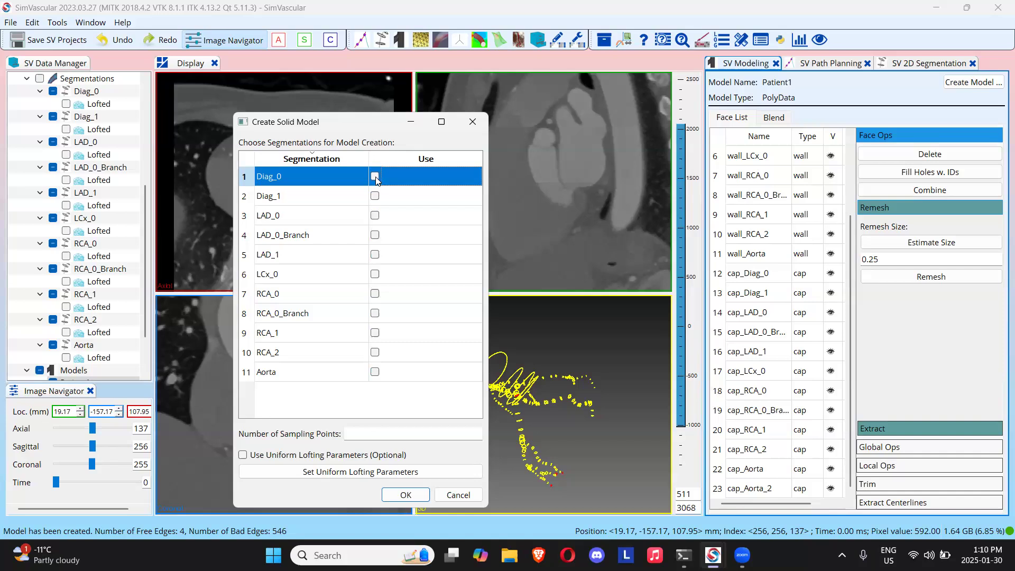
left_click(374, 372)
left_click(375, 215)
left_click(375, 177)
left_click(375, 196)
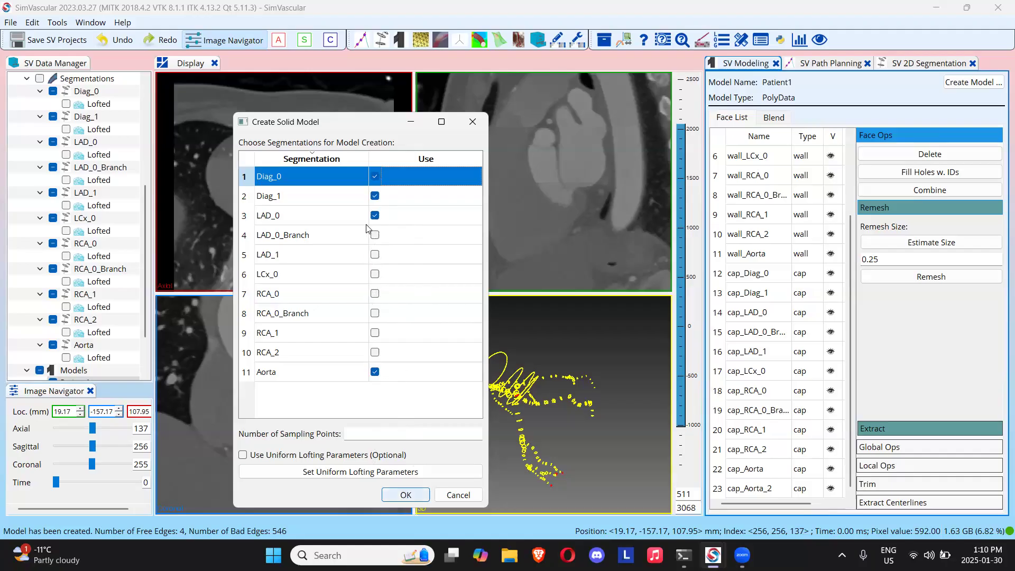
Step: Add LAD_0_Branch and LAD_1 to the chosen segmentations, leave LCx_0 out, and create the solid model
left_click(375, 235)
left_click(375, 254)
left_click(376, 275)
left_click(375, 274)
left_click(406, 495)
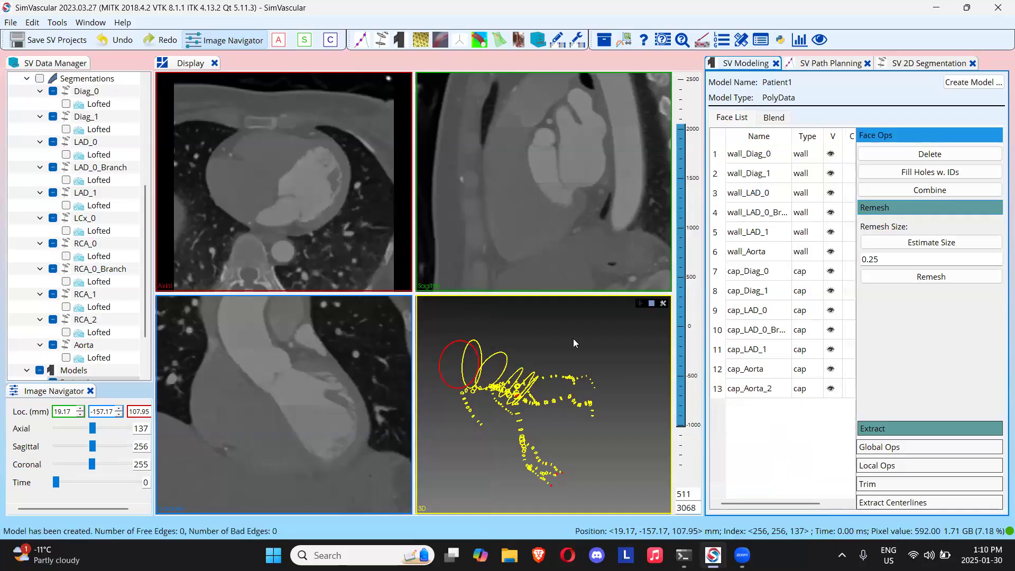
Step: Rebuild the Patient1 solid model with LCx_0 and RCA_0 added to the previously used segmentations
left_click_drag(574, 339, 513, 429)
scroll(78, 334, "down", 2)
left_click(75, 319)
left_click(964, 82)
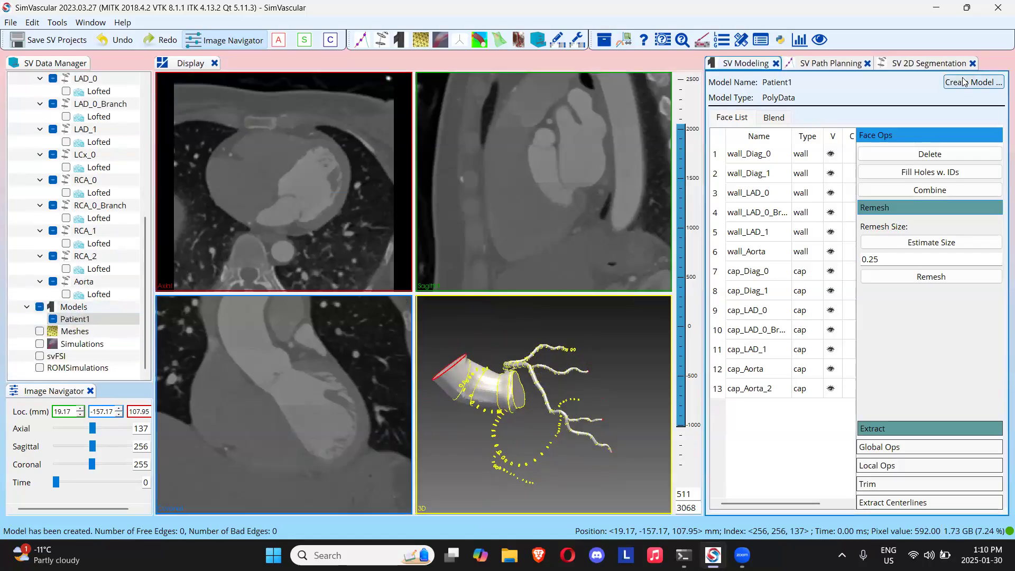
left_click(375, 177)
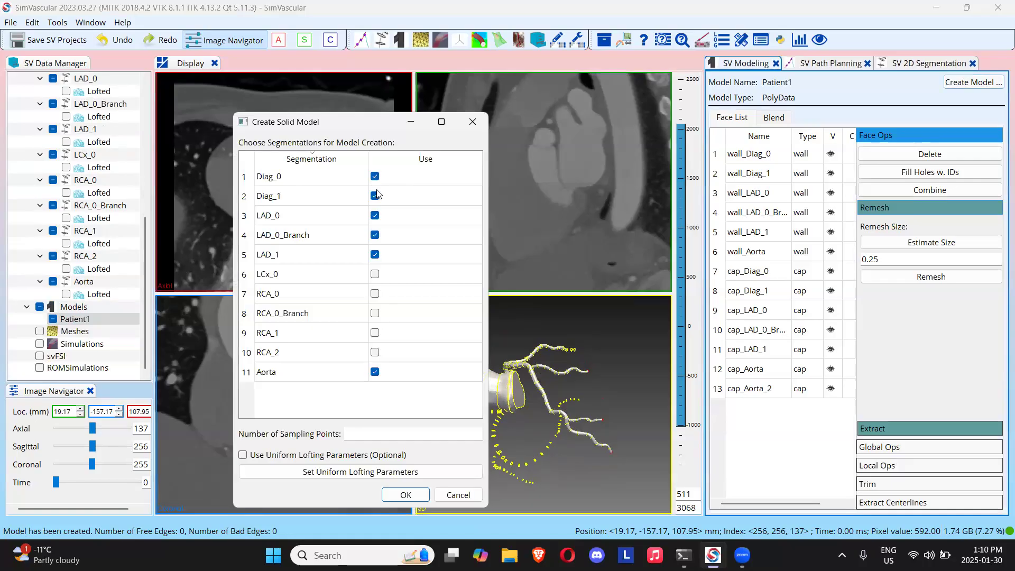
left_click(375, 176)
left_click(375, 274)
left_click(375, 294)
left_click(406, 495)
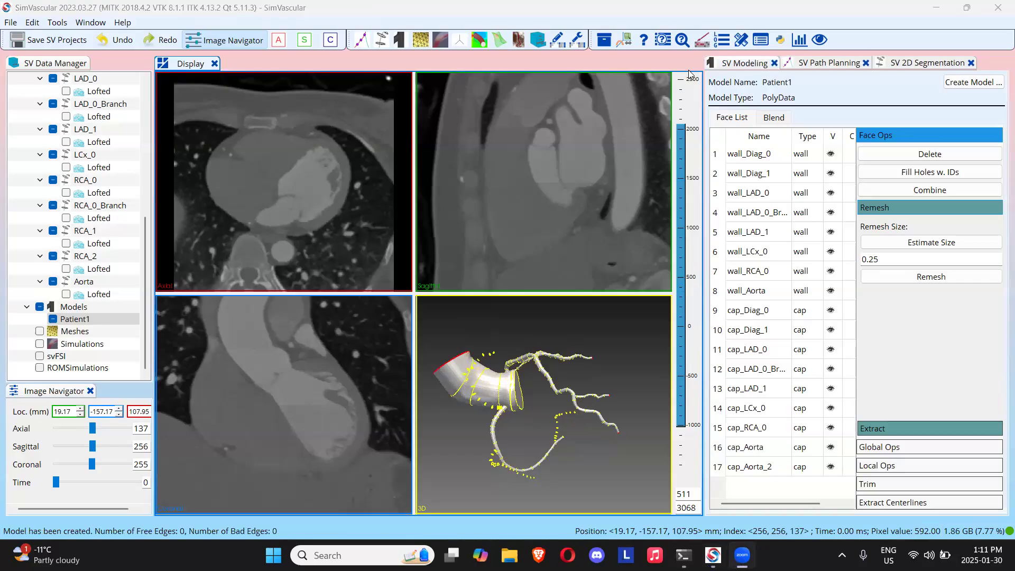
Step: Rebuild the Patient1 solid model once more, with RCA_0_Branch added to the used segmentations
left_click_drag(511, 409, 622, 362)
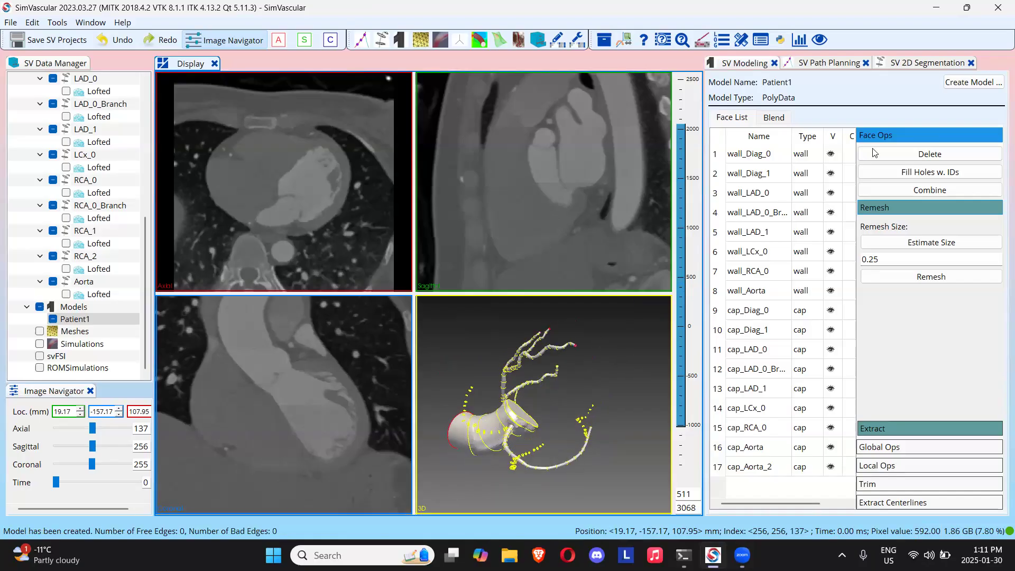
left_click(974, 82)
left_click(375, 314)
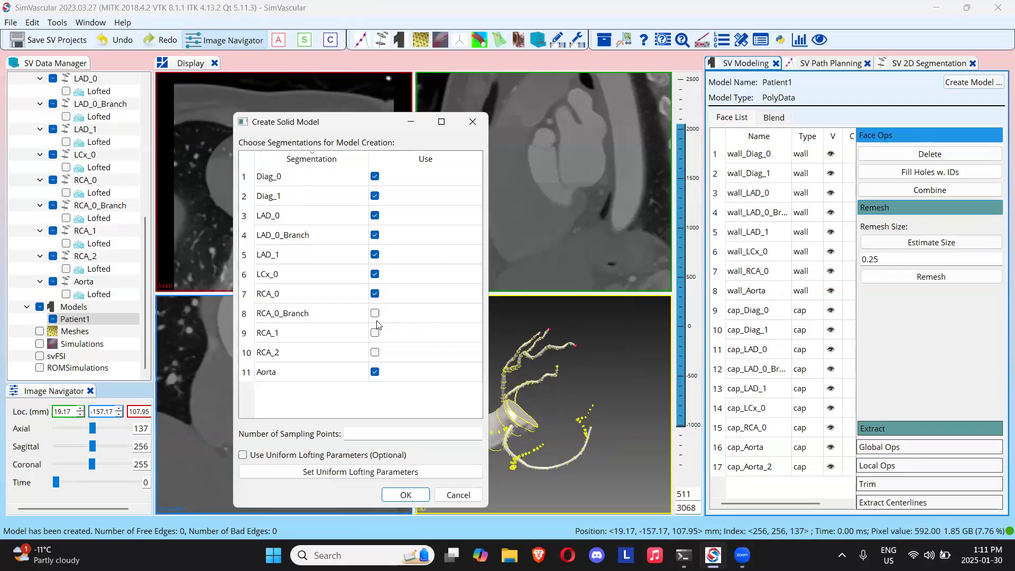
left_click(375, 313)
left_click(405, 495)
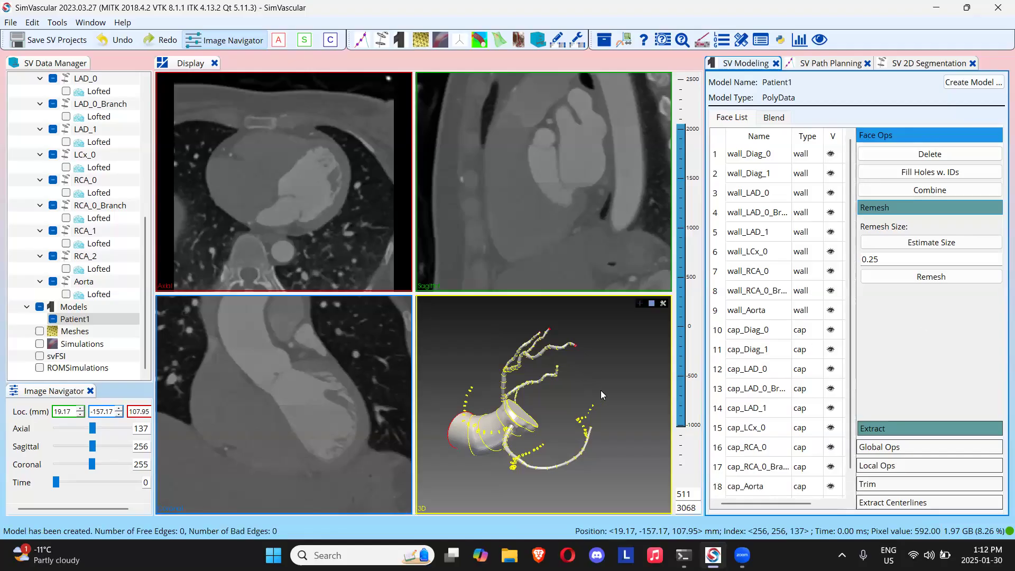
Step: Try to rebuild the Patient1 solid model with RCA_1 added to the previously used segmentations
left_click_drag(609, 385, 636, 434)
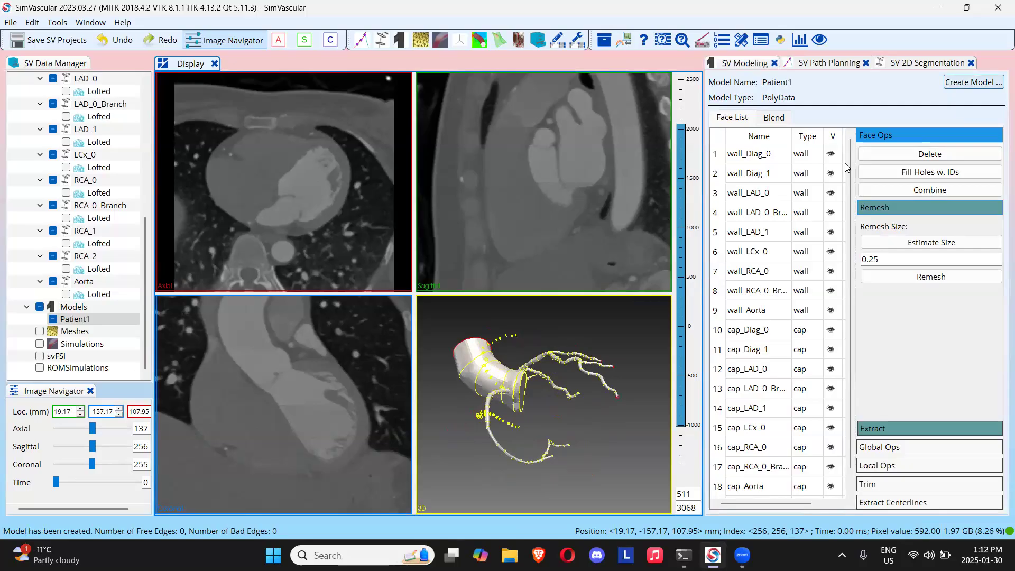
left_click(974, 82)
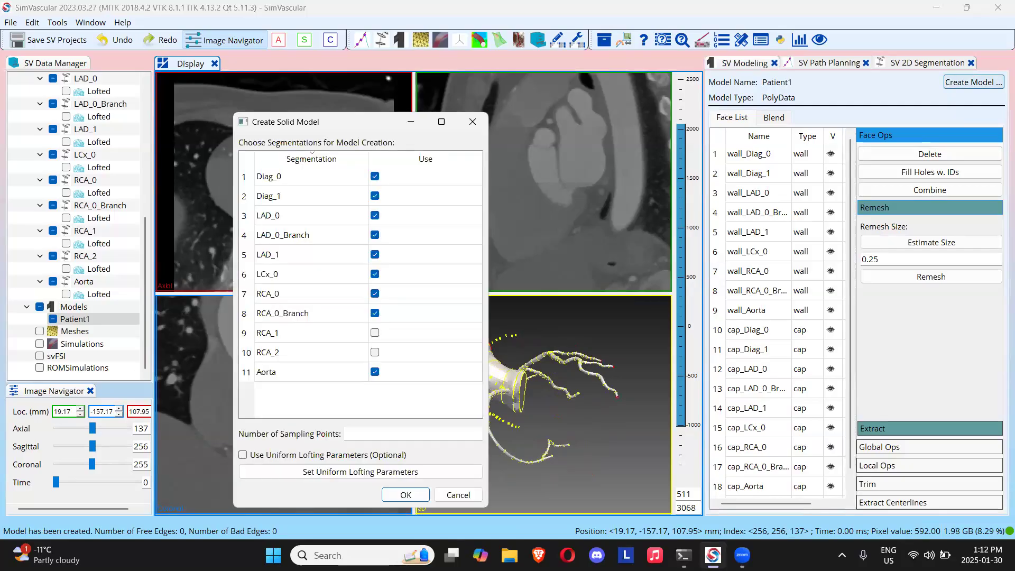
left_click(376, 334)
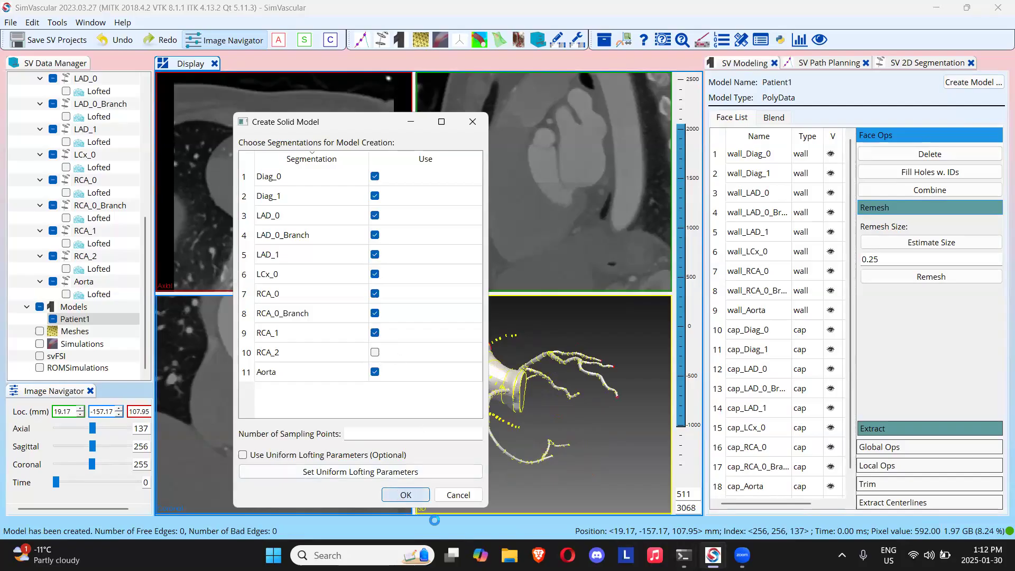
left_click(405, 495)
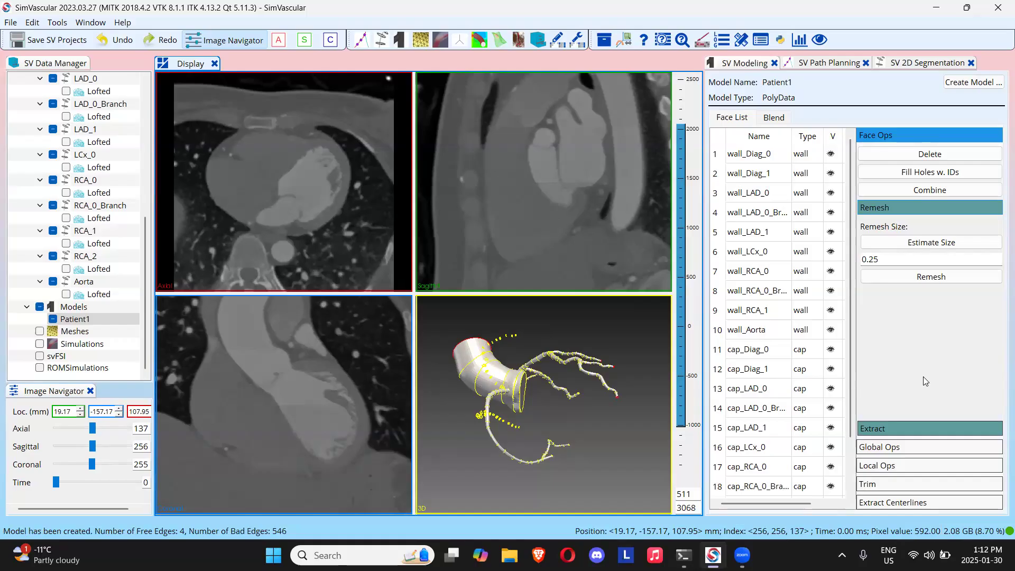
left_click_drag(585, 406, 572, 425)
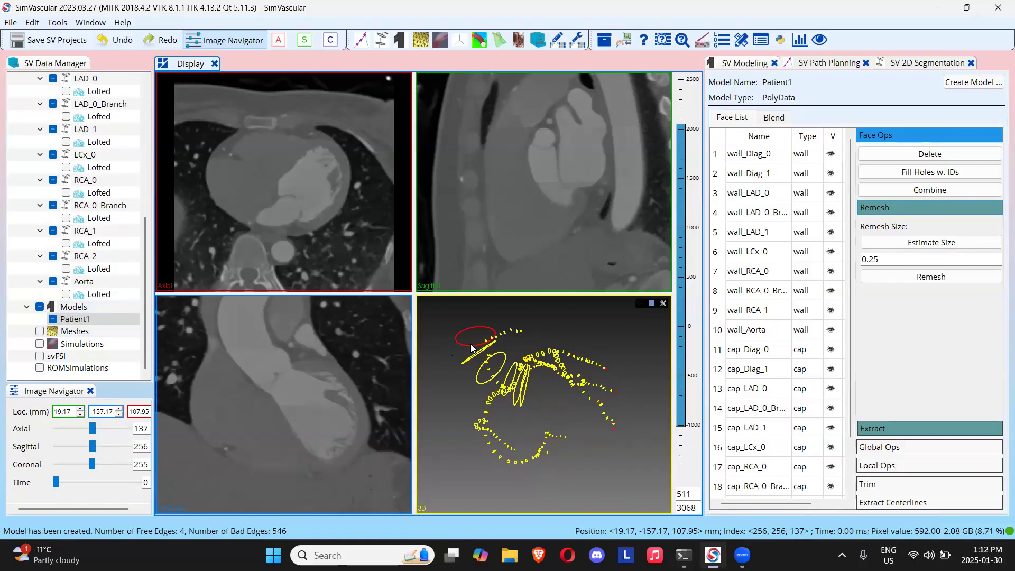
Step: Dismiss the repeated solid model setup without changes and undo the Patient1 rebuild that included RCA_1
left_click(958, 80)
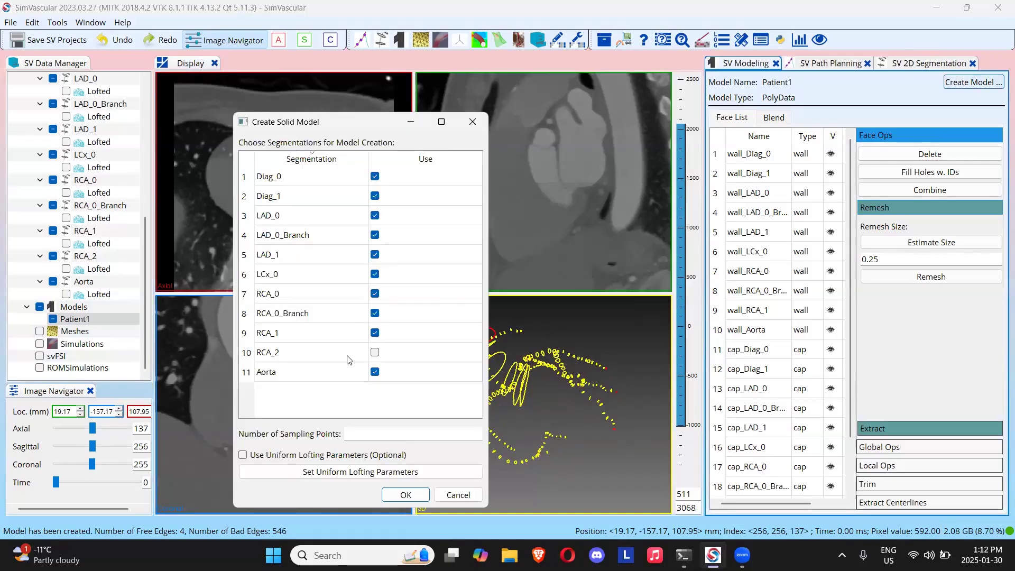
left_click(449, 496)
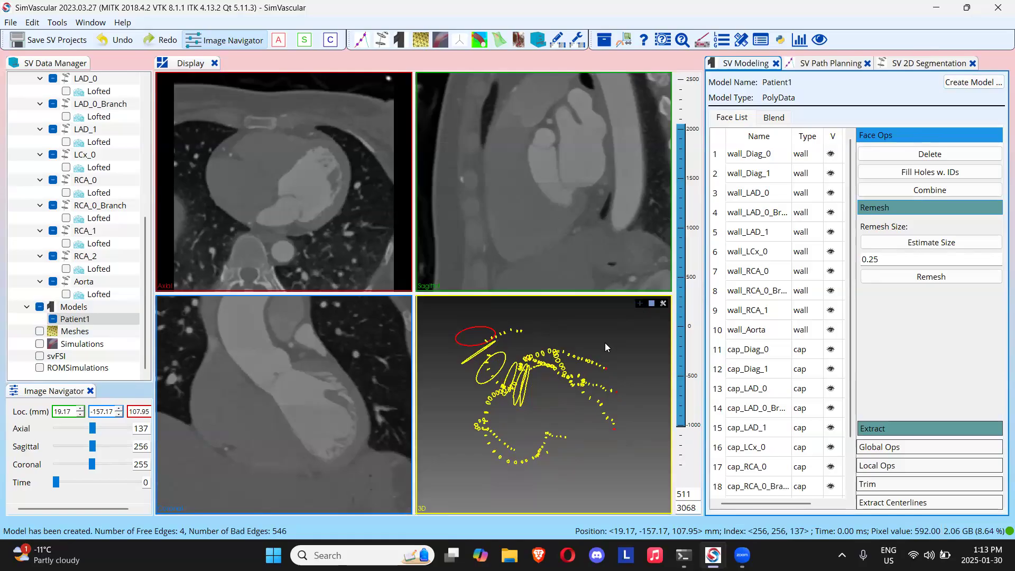
left_click(112, 41)
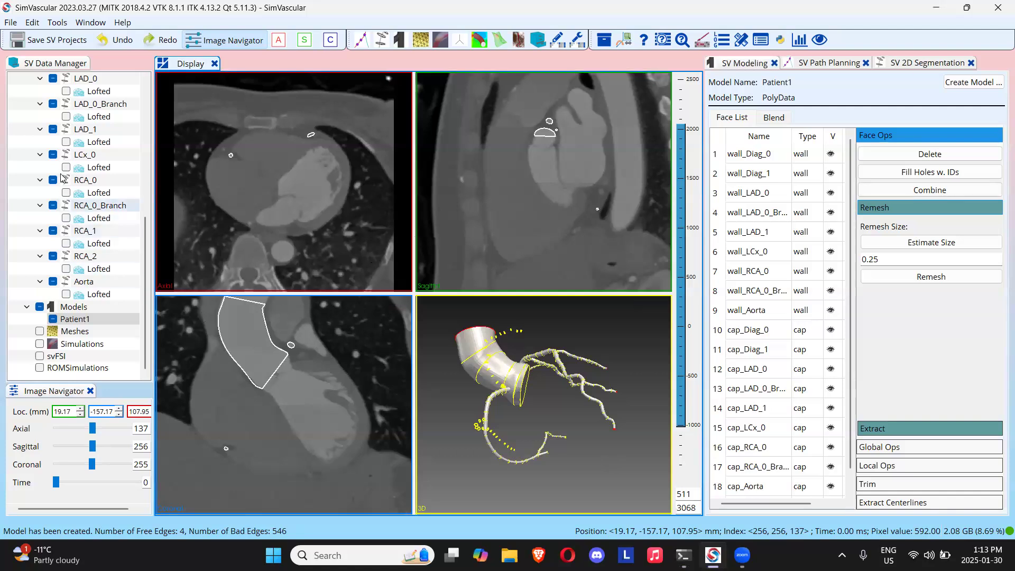
Step: Open the RCA_1 contour group from the segmentations for 2D editing
scroll(66, 201, "up", 2)
scroll(63, 159, "down", 1)
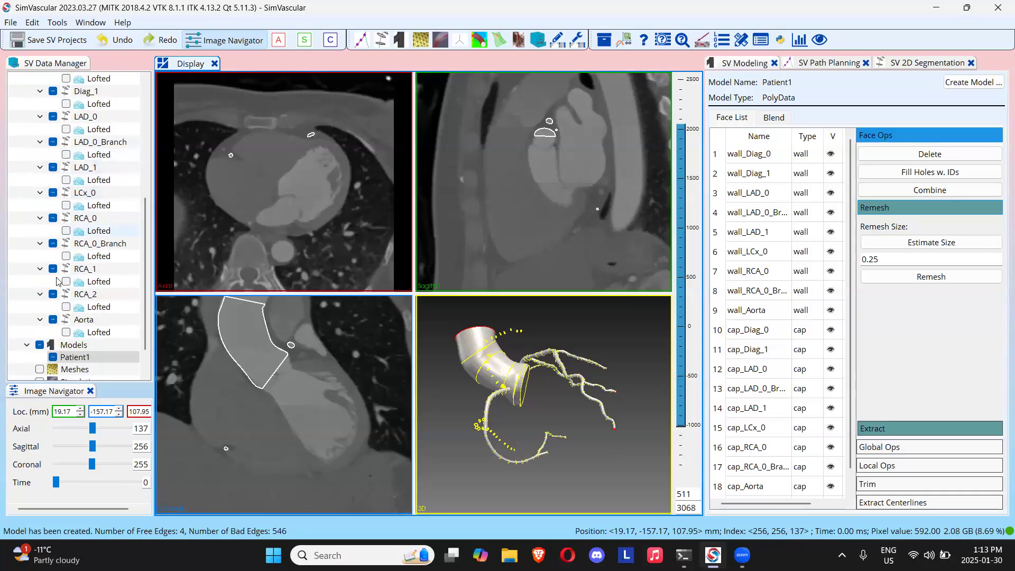
left_click(77, 271)
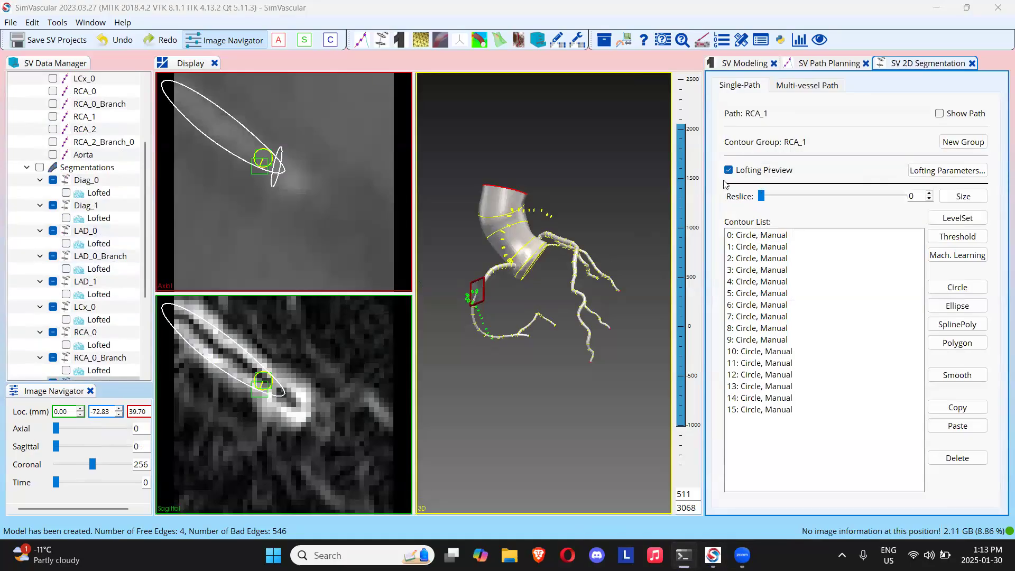
scroll(103, 286, "down", 1)
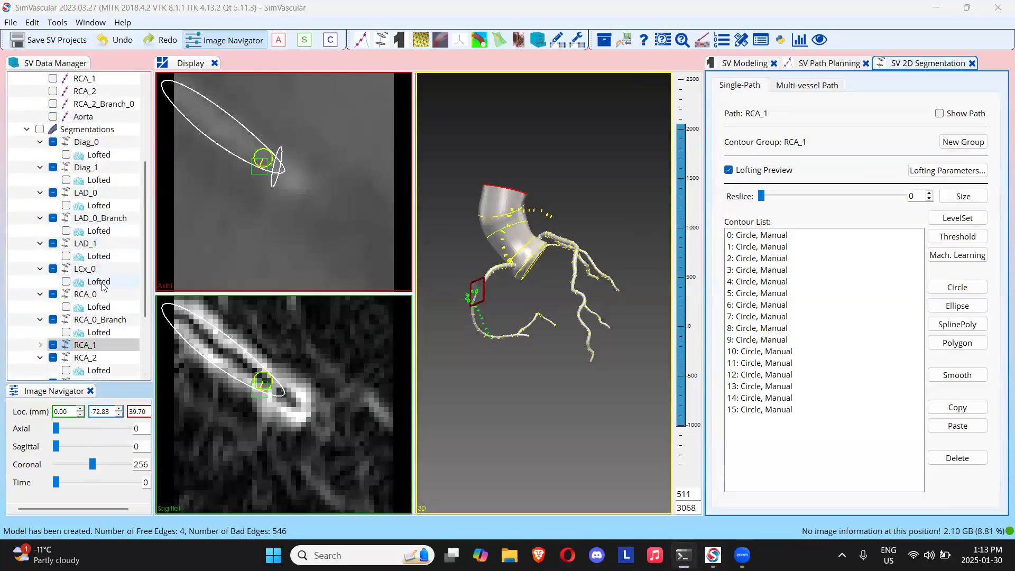
left_click(102, 349)
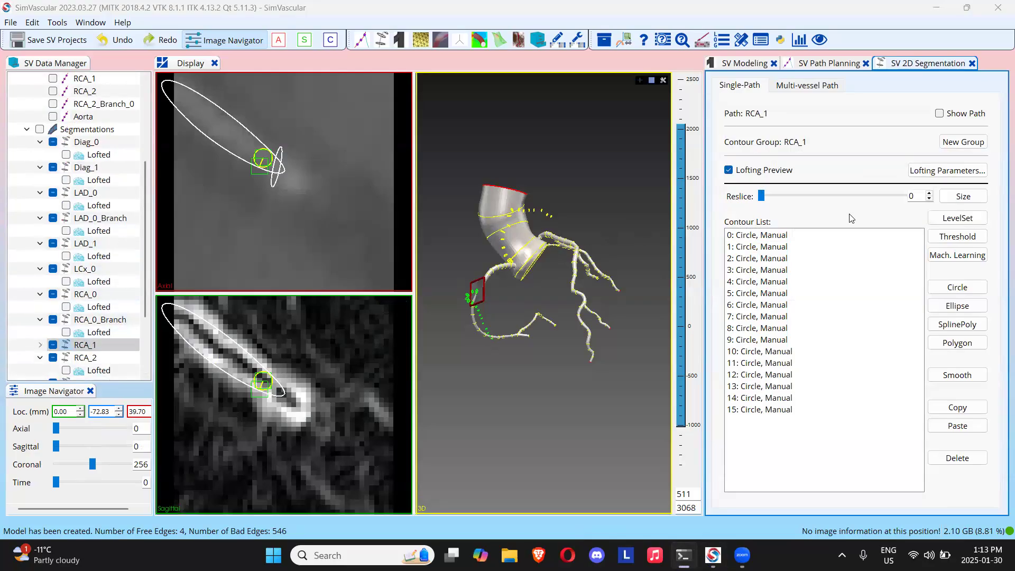
Step: Shrink contour 0 of RCA_1 to roughly half its size and inspect the lofted vessel start in 3D
left_click(815, 245)
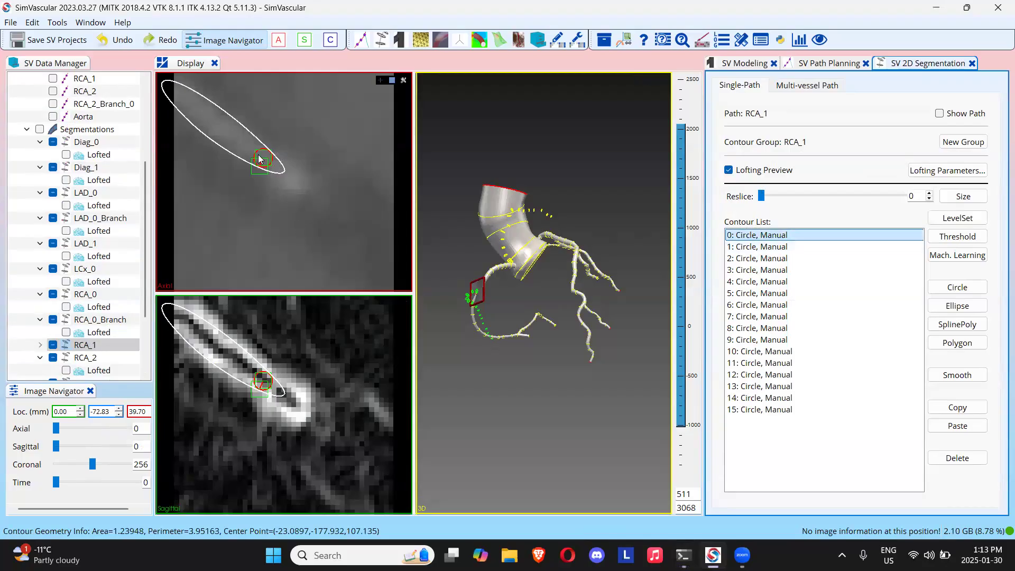
right_click_drag(284, 114, 266, 43)
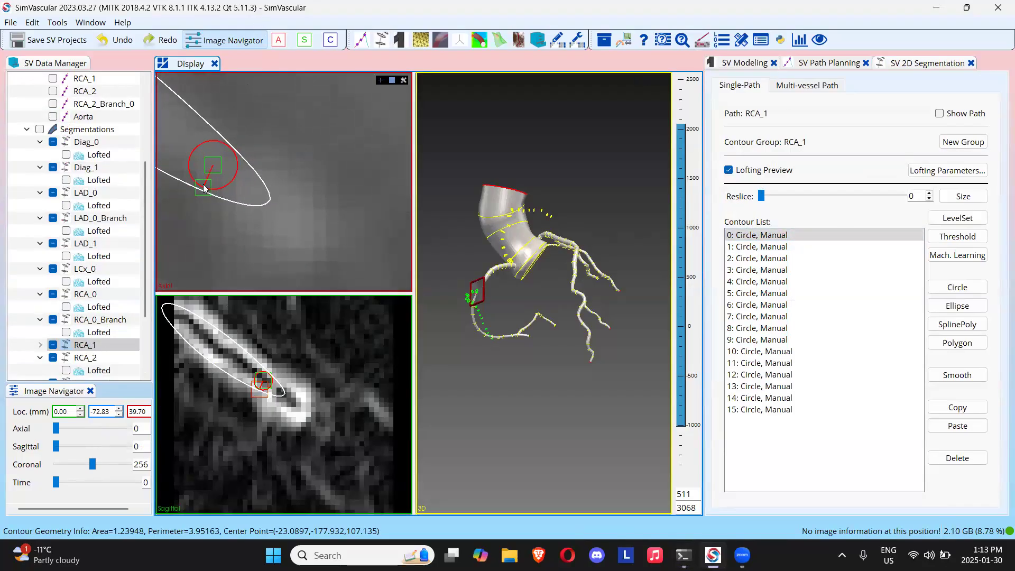
left_click_drag(204, 193, 207, 175)
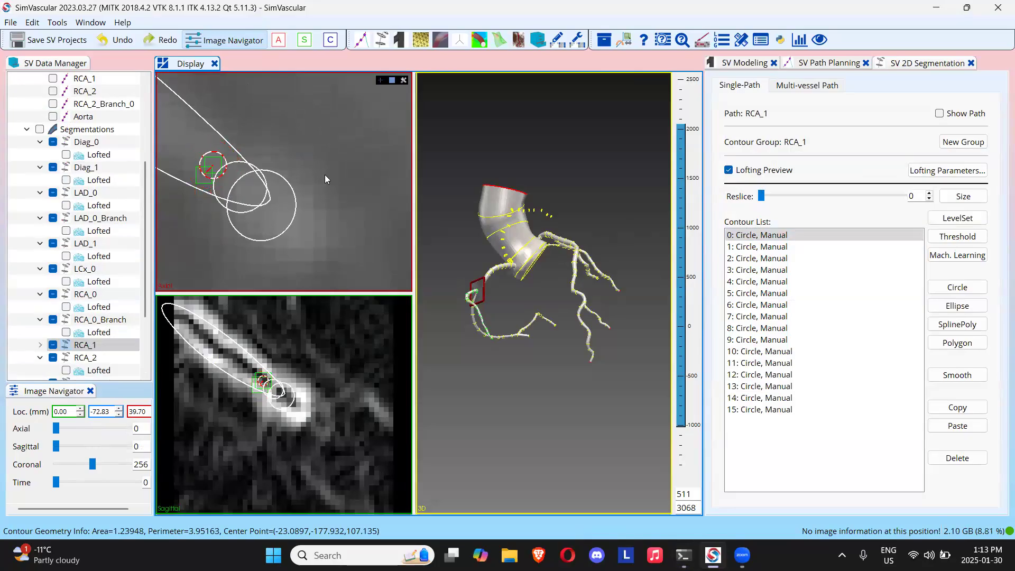
left_click(328, 206)
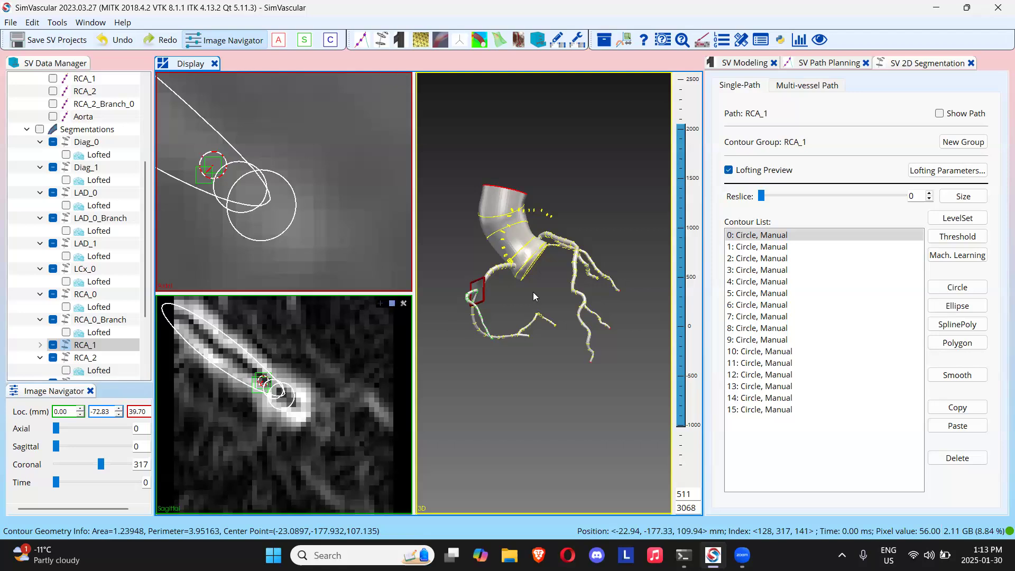
scroll(508, 214, "up", 1)
left_click_drag(509, 213, 484, 292)
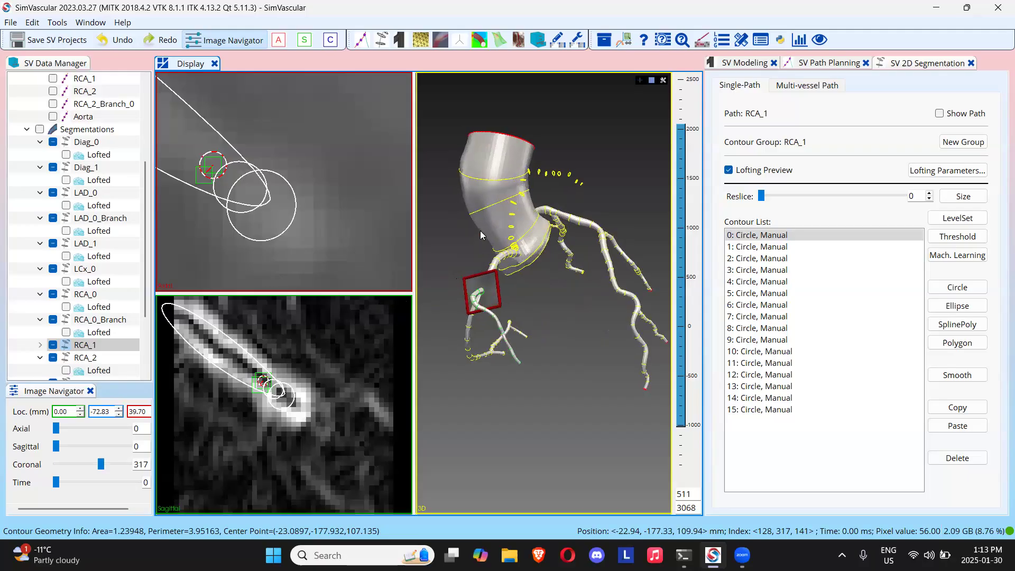
scroll(481, 285, "up", 3)
scroll(602, 301, "up", 5)
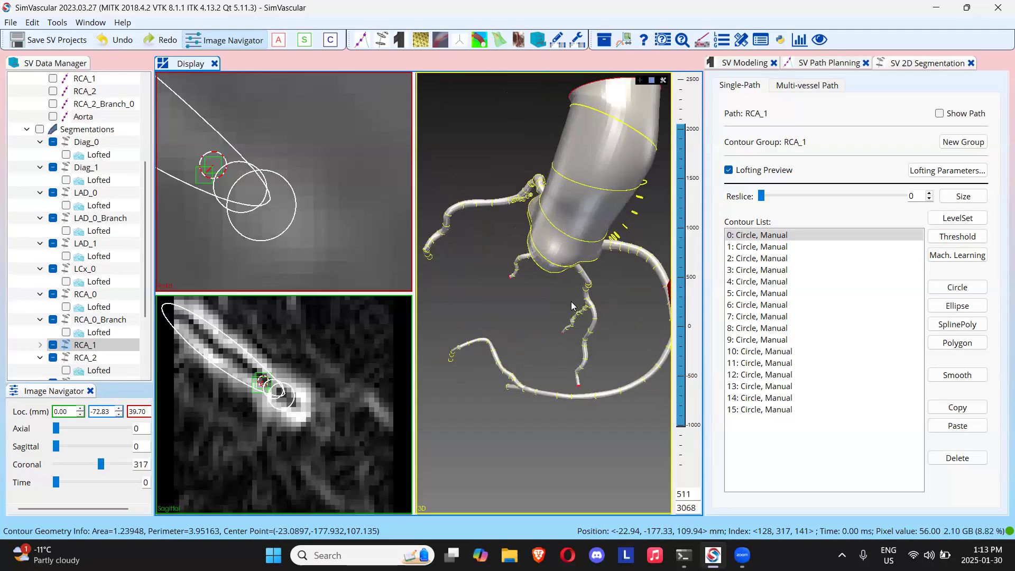
left_click_drag(594, 294, 550, 402)
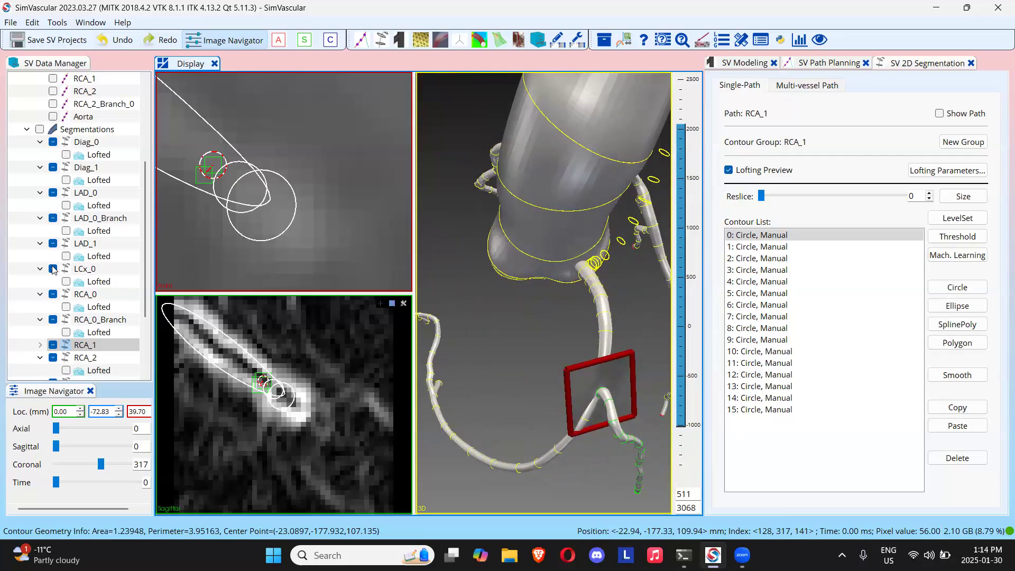
Step: Return to the Patient1 model and try to rebuild it with the edited RCA_1 segmentation included
scroll(80, 299, "down", 3)
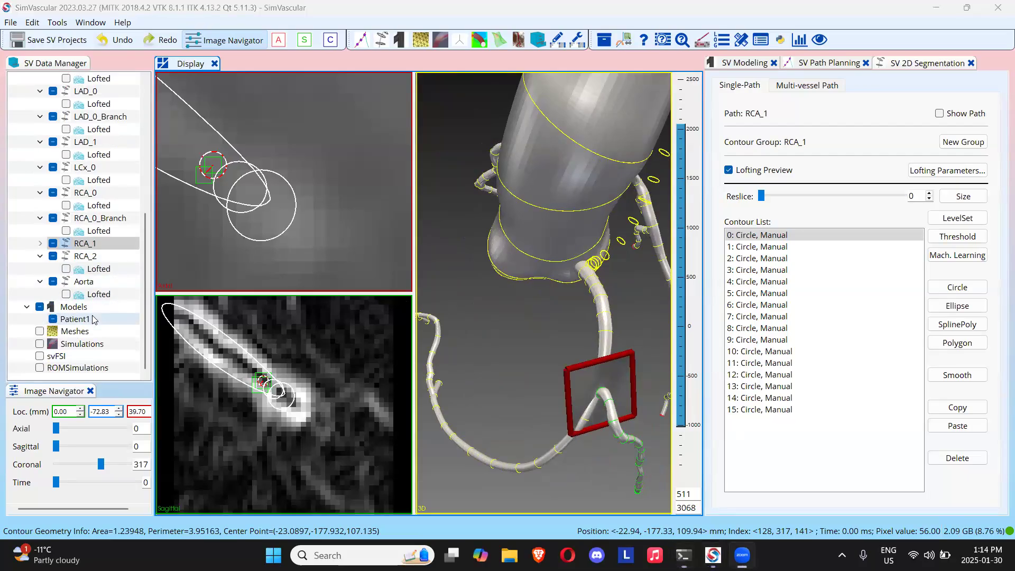
left_click(95, 319)
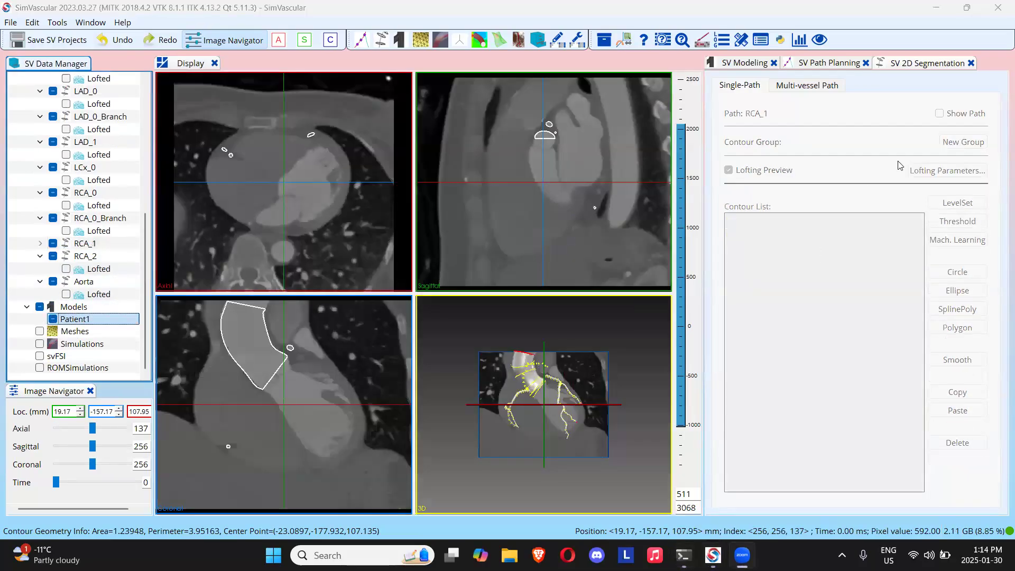
left_click(724, 66)
left_click(948, 83)
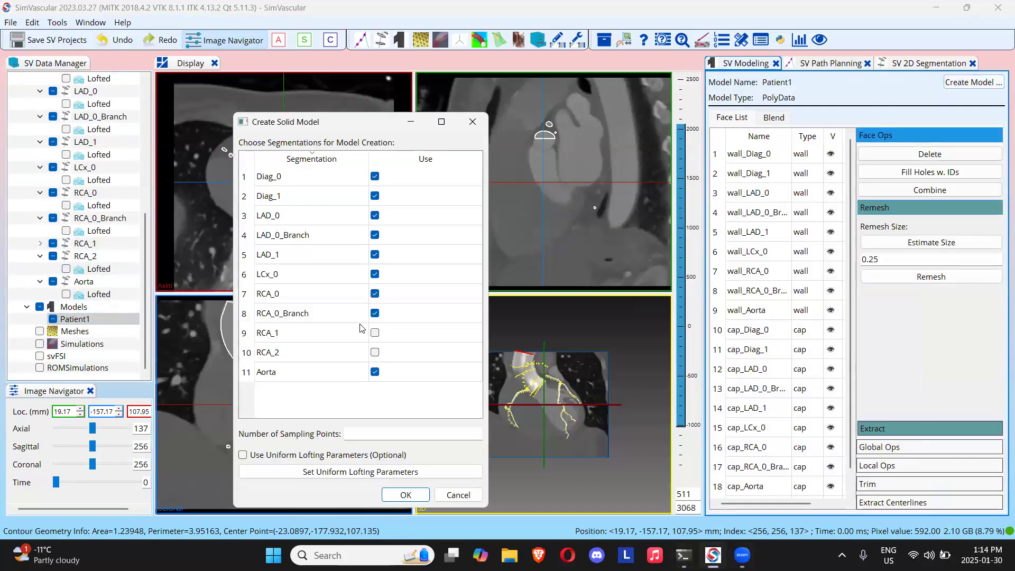
left_click(375, 332)
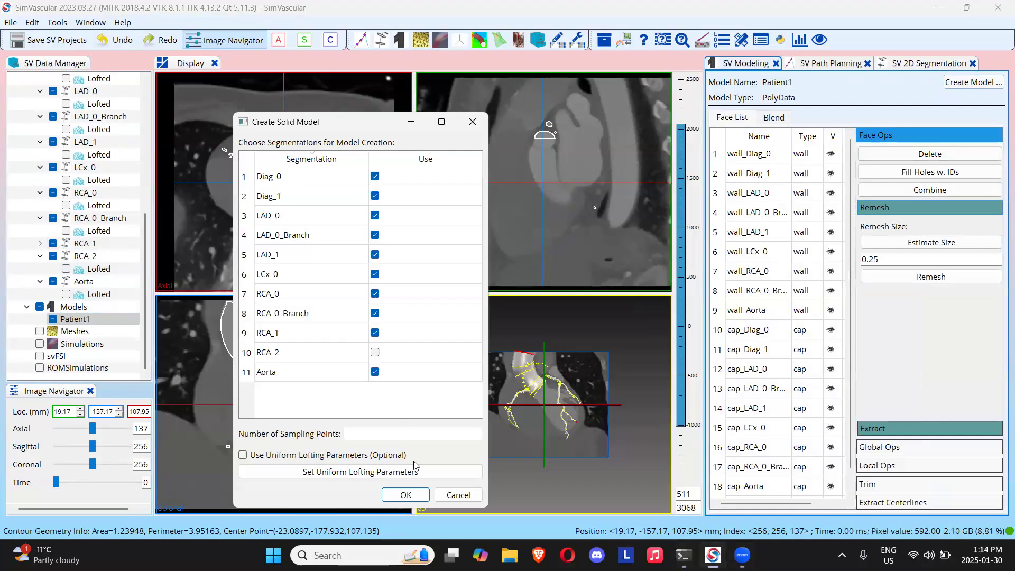
left_click(406, 495)
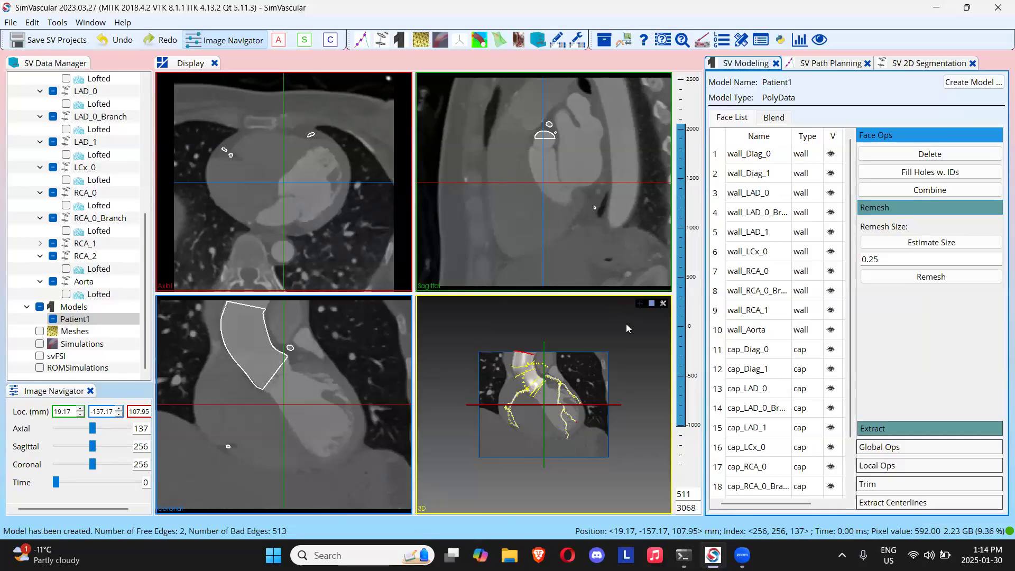
Step: Hide the crosshair in the views and inspect the rebuilt Patient1 model in 3D
left_click(641, 306)
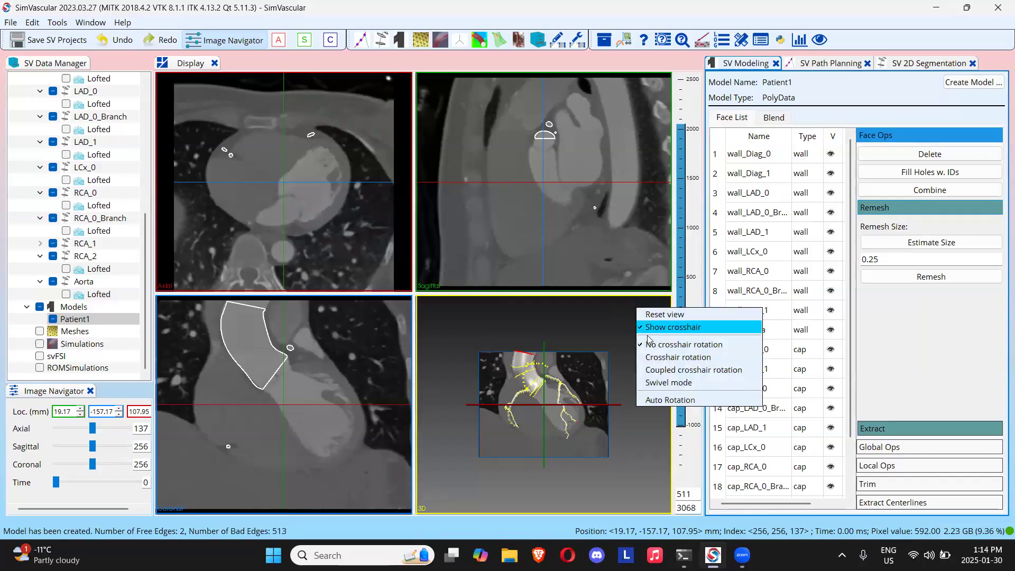
left_click(664, 328)
left_click_drag(531, 405, 563, 381)
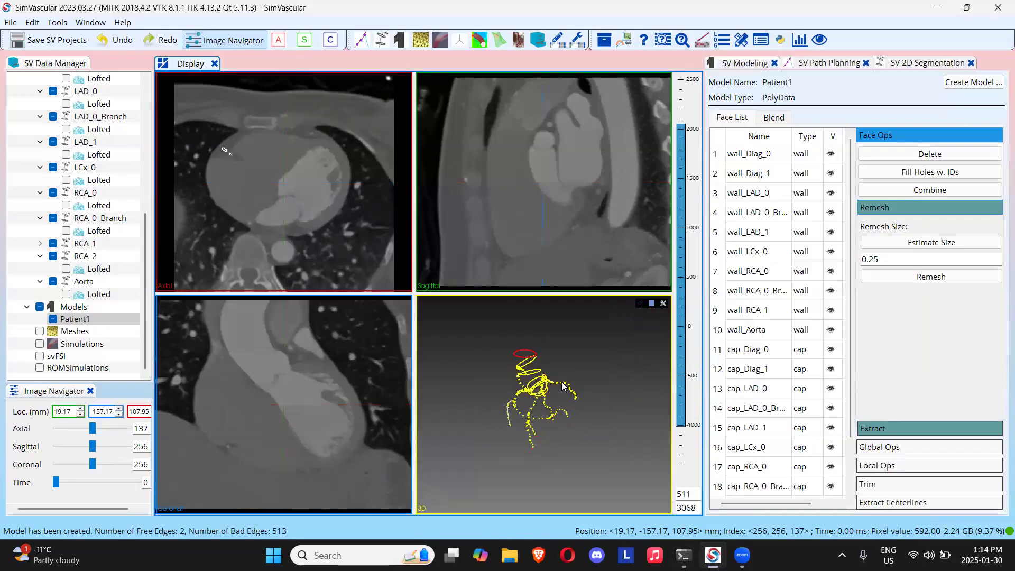
Step: Undo the last Patient1 model rebuild and inspect the restored vessels up close
left_click(108, 42)
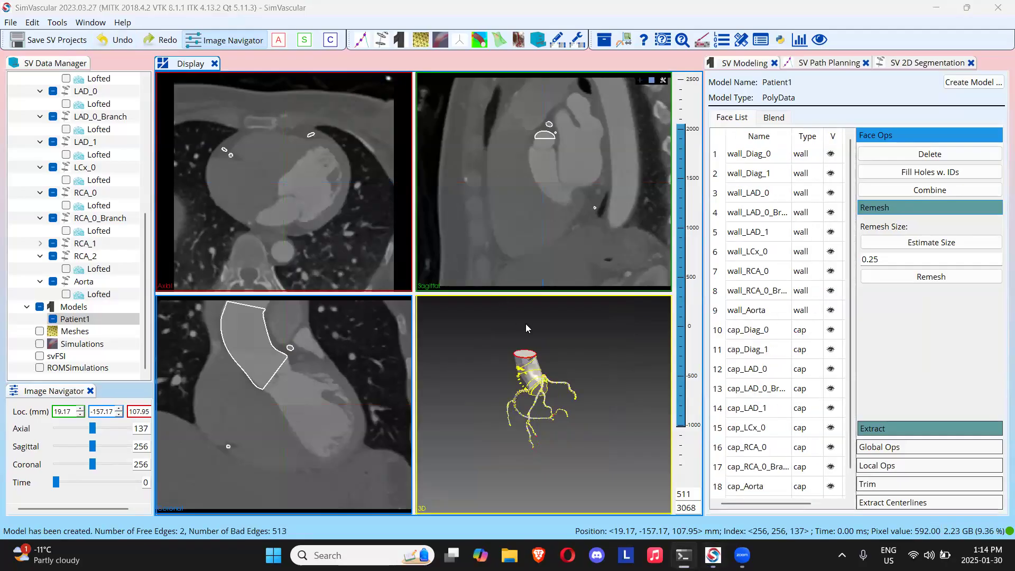
right_click_drag(597, 283, 597, 278)
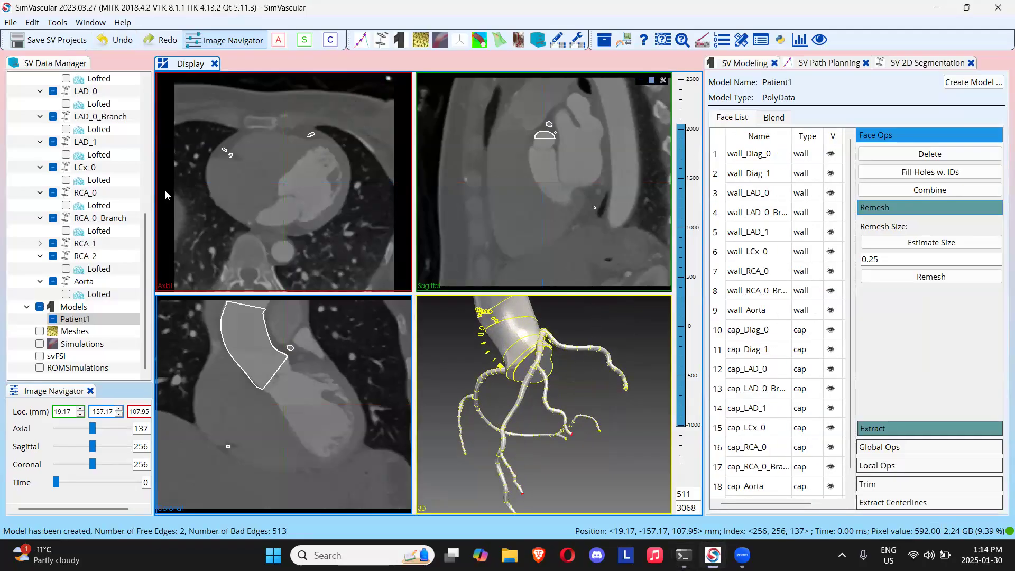
Step: Reopen the RCA_1 contour group, select contour 1 and examine where the lofted branch meets the right coronary artery
scroll(103, 204, "up", 3)
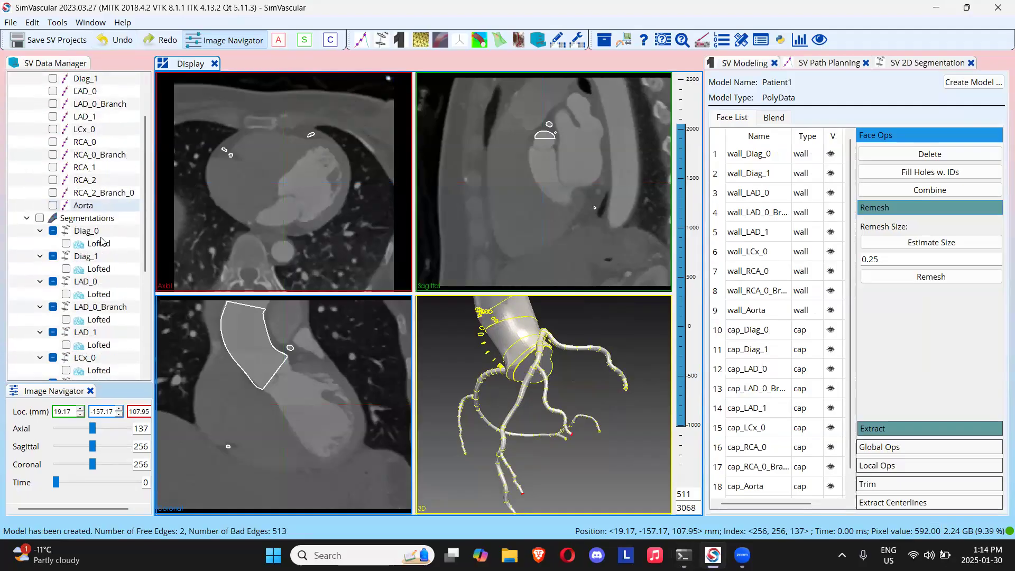
scroll(103, 238, "down", 1)
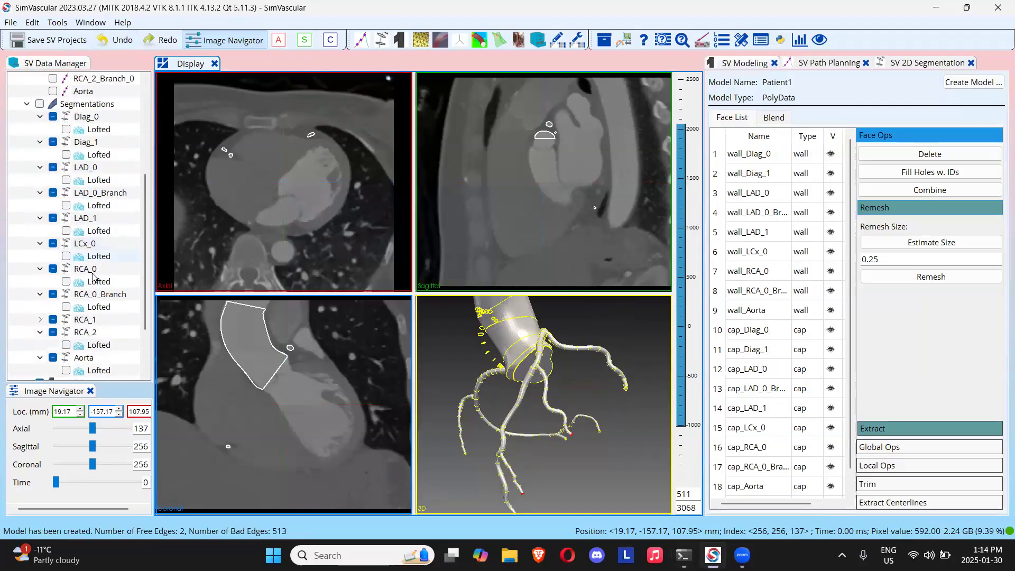
left_click(100, 322)
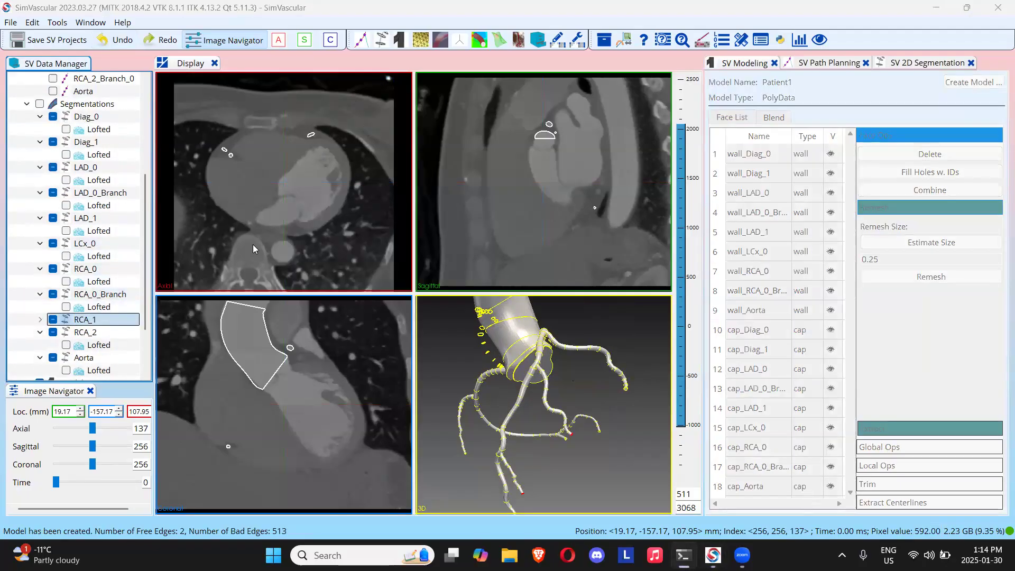
double_click(99, 322)
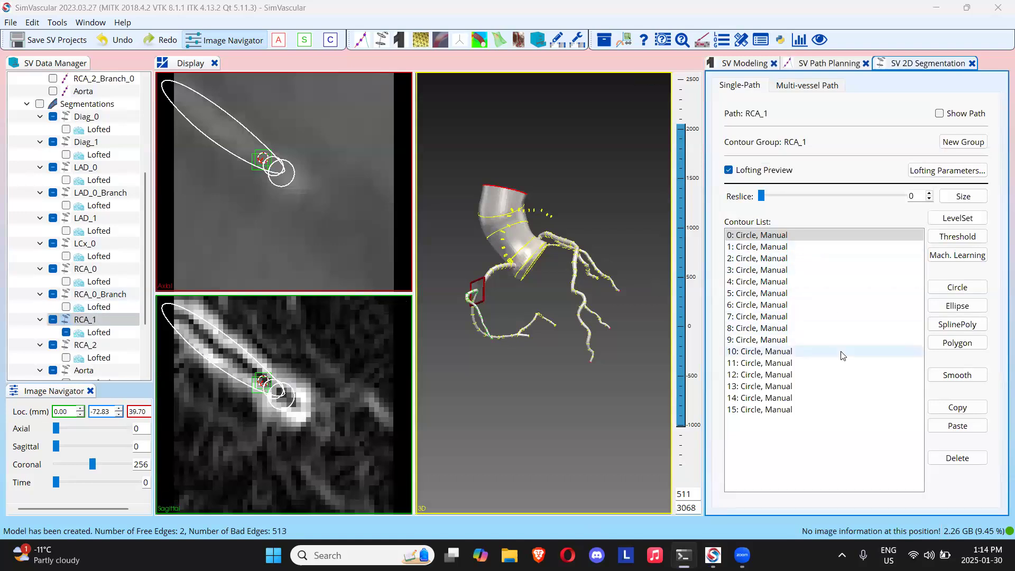
left_click(813, 253)
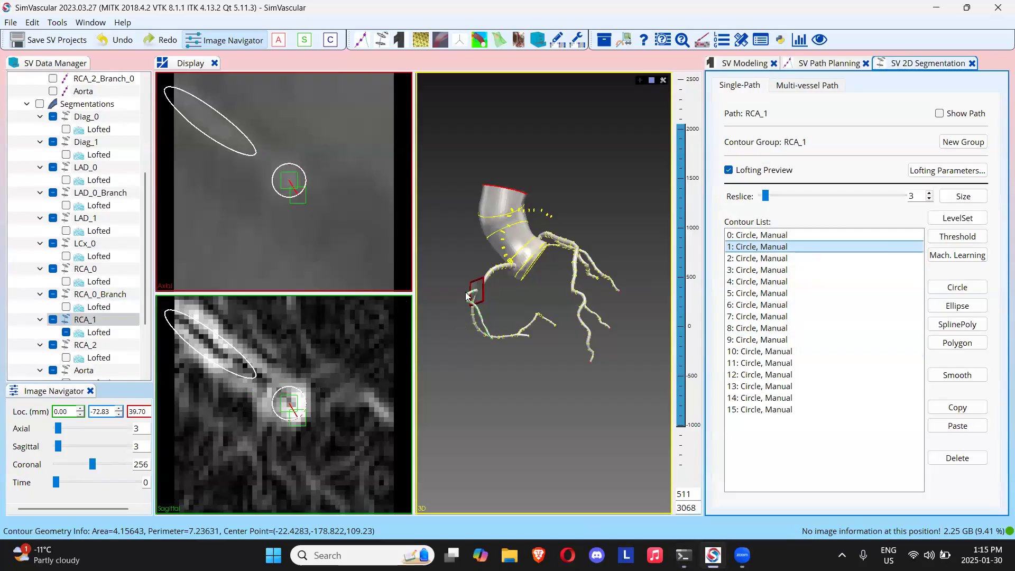
scroll(438, 217, "up", 5)
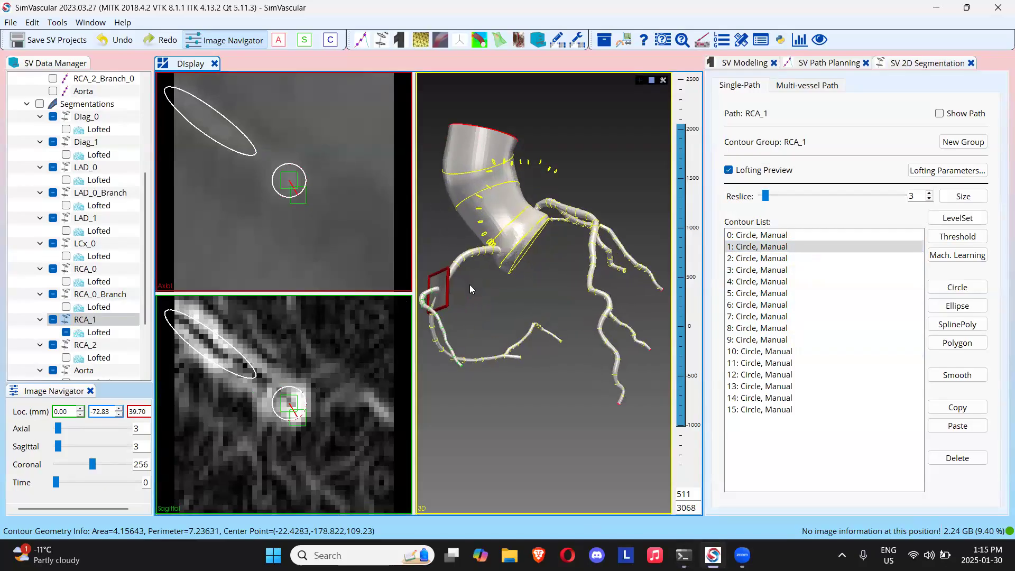
left_click_drag(507, 325, 566, 386)
scroll(577, 303, "up", 3)
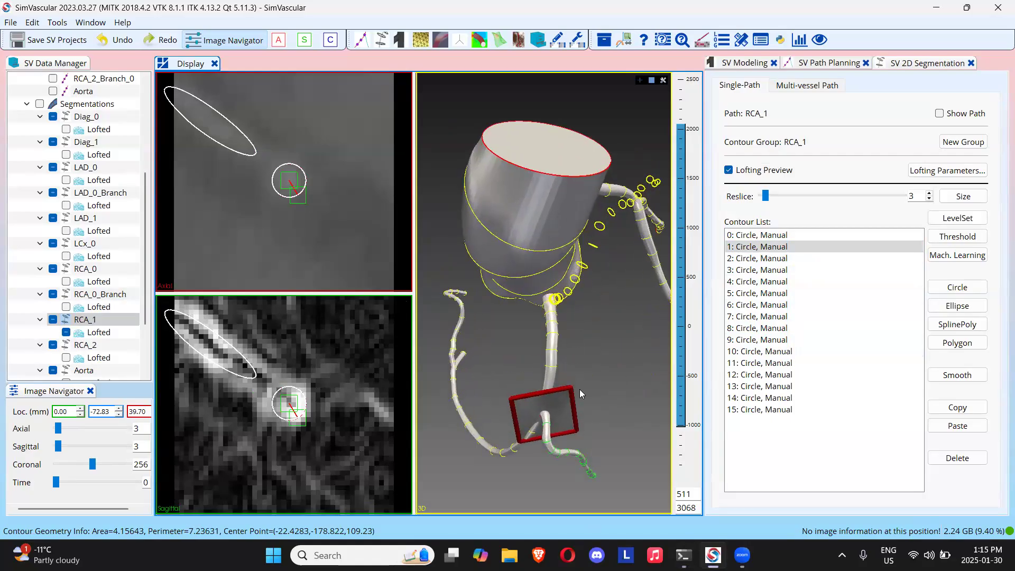
Step: Examine the gap between the RCA_1 loft's start and the right coronary artery in 3D and in contour 1's image slice
left_click_drag(593, 351, 557, 403)
mouse_move(493, 427)
left_mouse_down()
mouse_move(435, 431)
mouse_move(443, 442)
mouse_move(453, 410)
mouse_move(466, 420)
mouse_move(484, 394)
mouse_move(466, 456)
mouse_move(530, 431)
mouse_move(487, 412)
left_mouse_up()
scroll(484, 385, "up", 1)
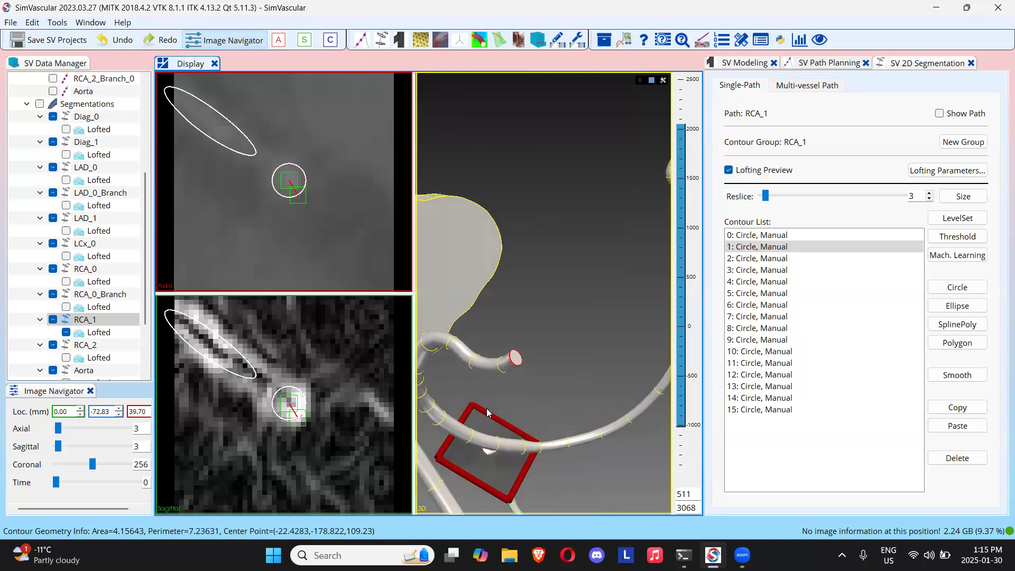
left_click_drag(453, 465, 481, 316)
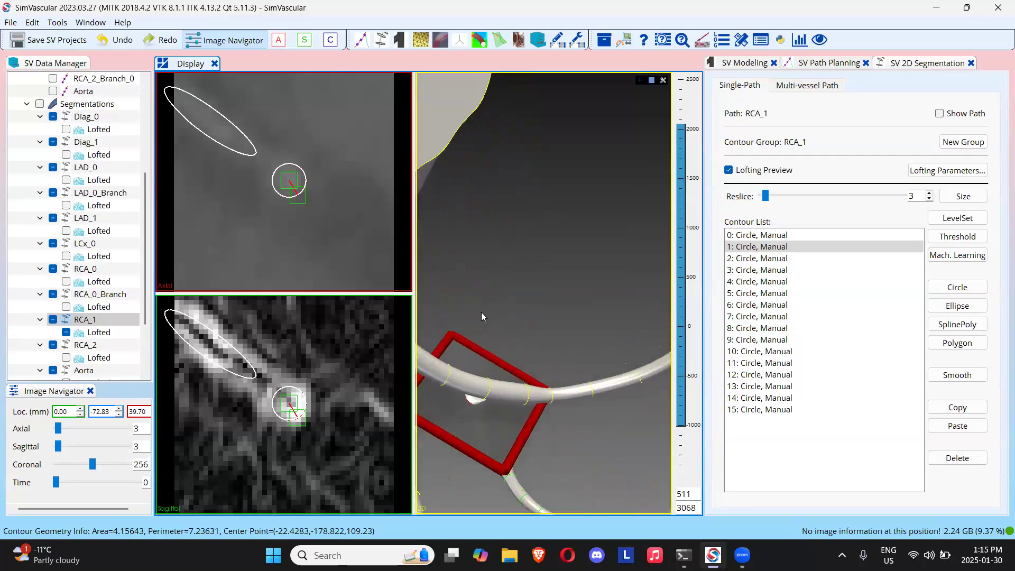
left_click_drag(480, 266, 487, 322)
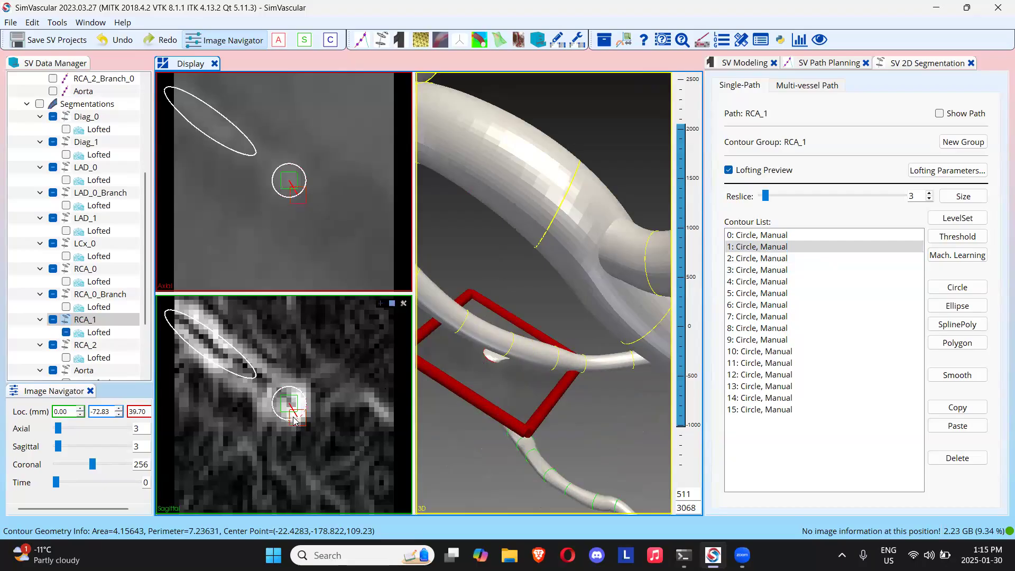
scroll(262, 427, "up", 5)
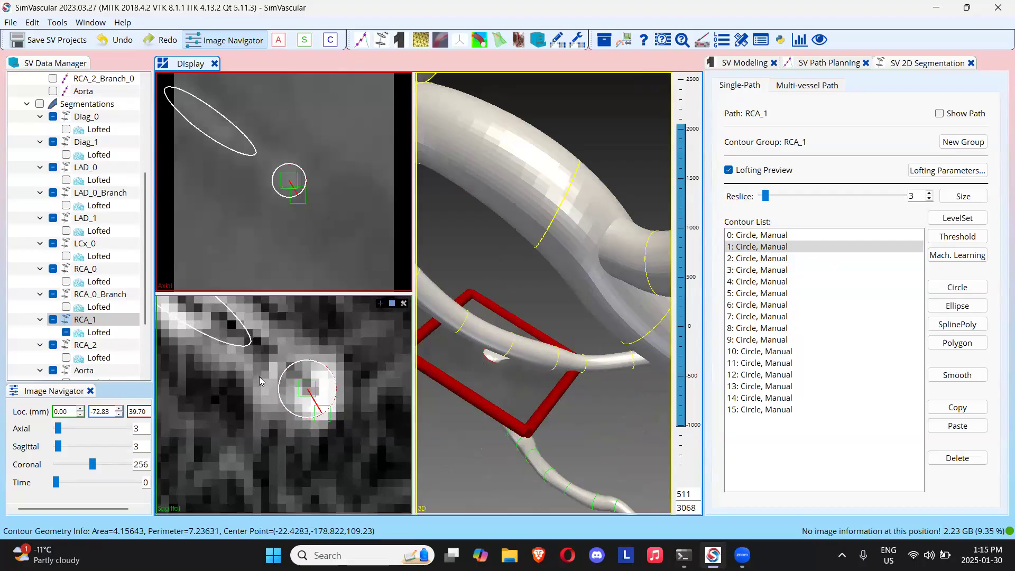
left_click_drag(345, 412, 342, 407)
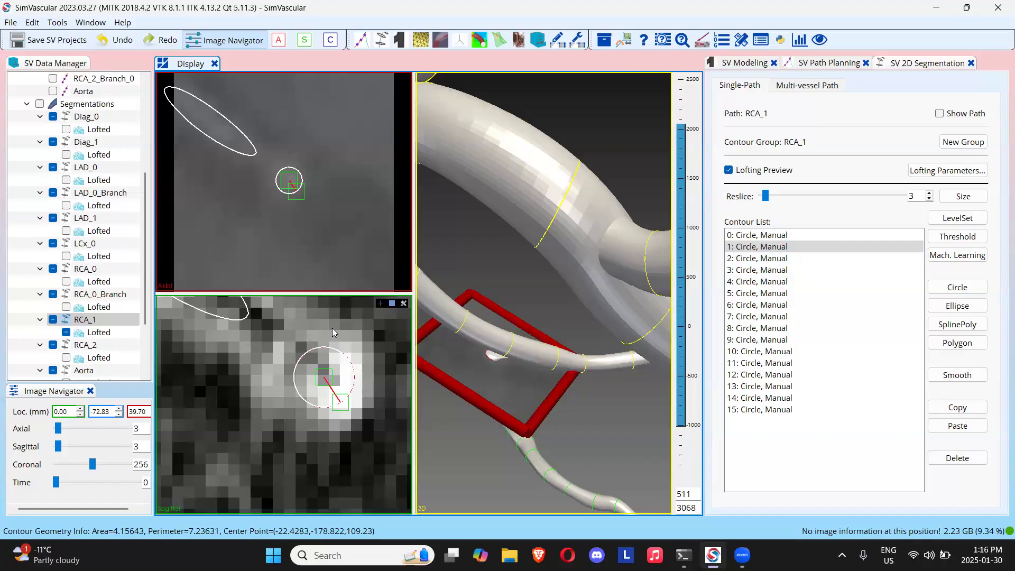
right_click_drag(354, 325, 361, 345)
middle_click_drag(385, 332, 359, 341)
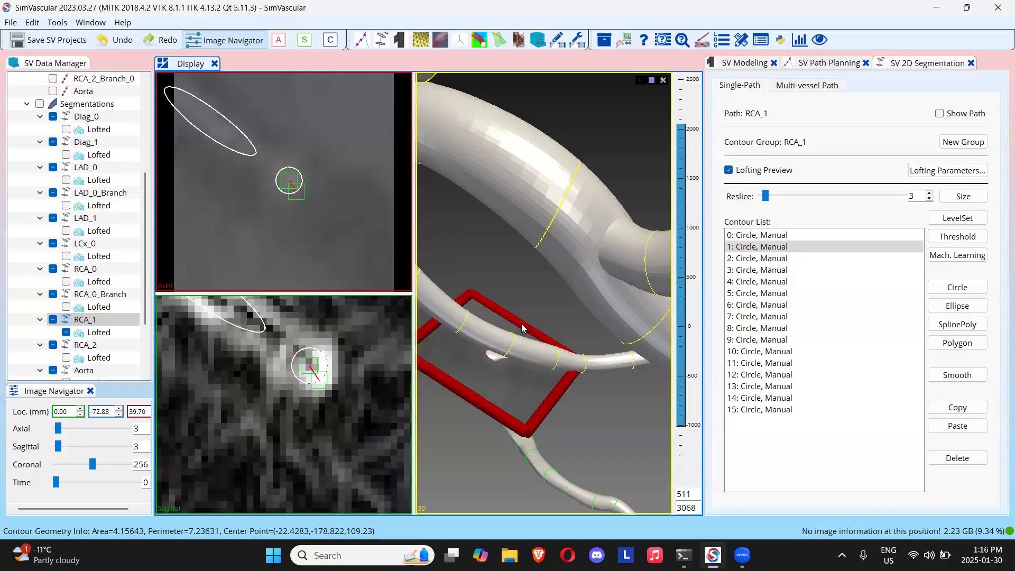
left_click_drag(522, 323, 522, 302)
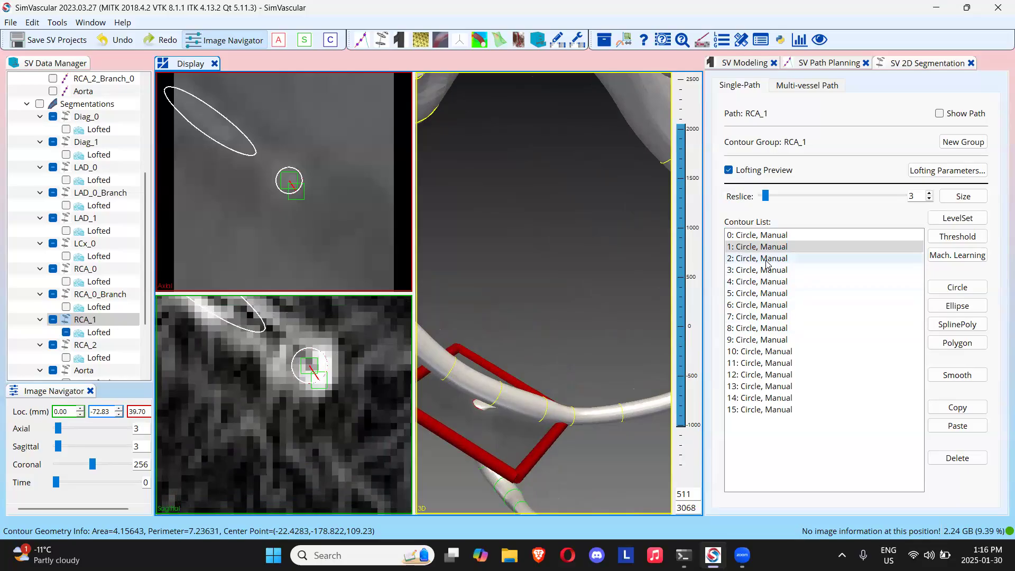
left_click_drag(366, 341, 346, 337)
right_click_drag(346, 336, 318, 370)
left_click_drag(491, 353, 522, 259)
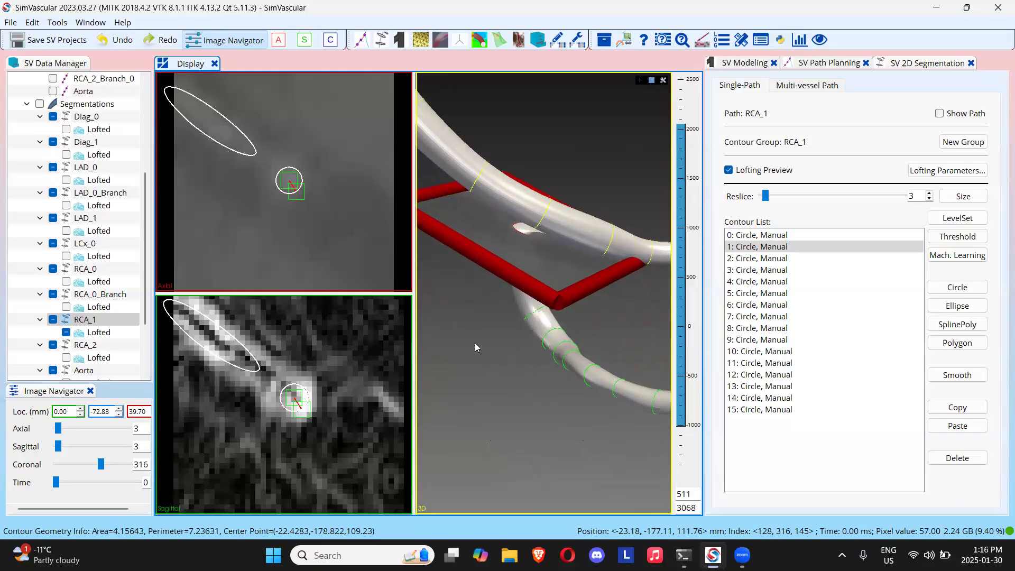
Step: Open the RCA_1 path for editing, make it visible and go to its first control point
scroll(91, 222, "up", 5)
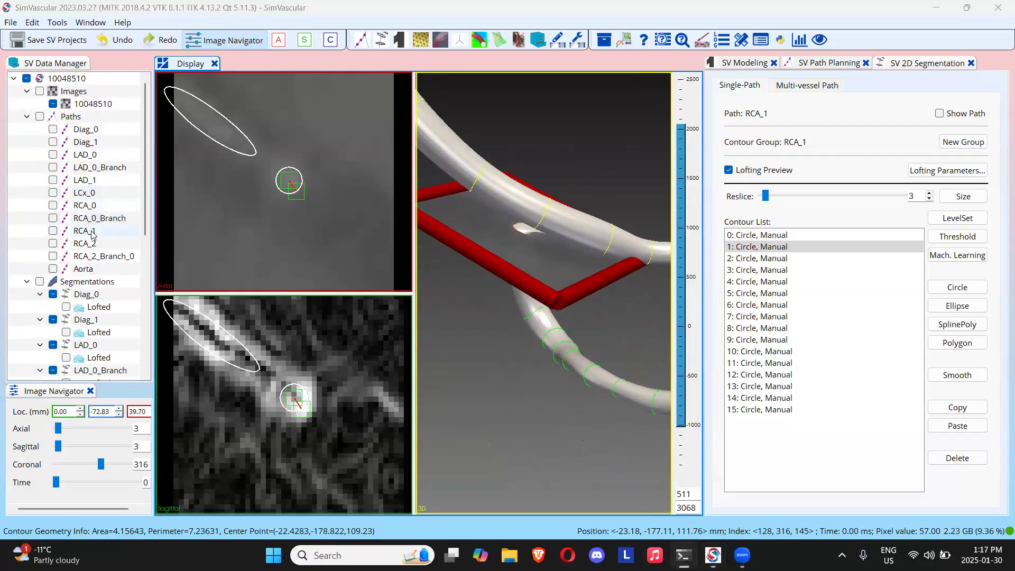
left_click(92, 232)
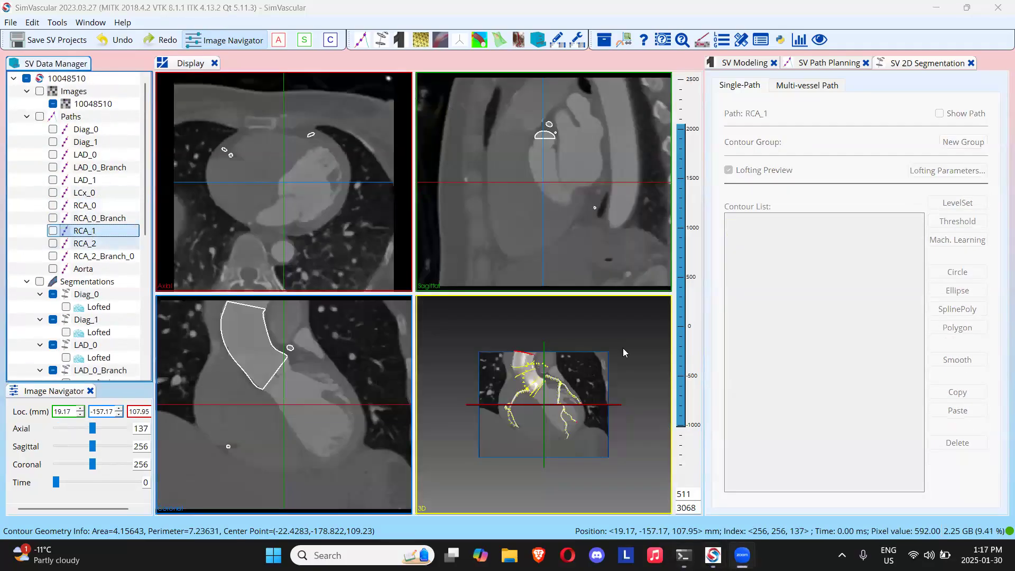
left_click(801, 65)
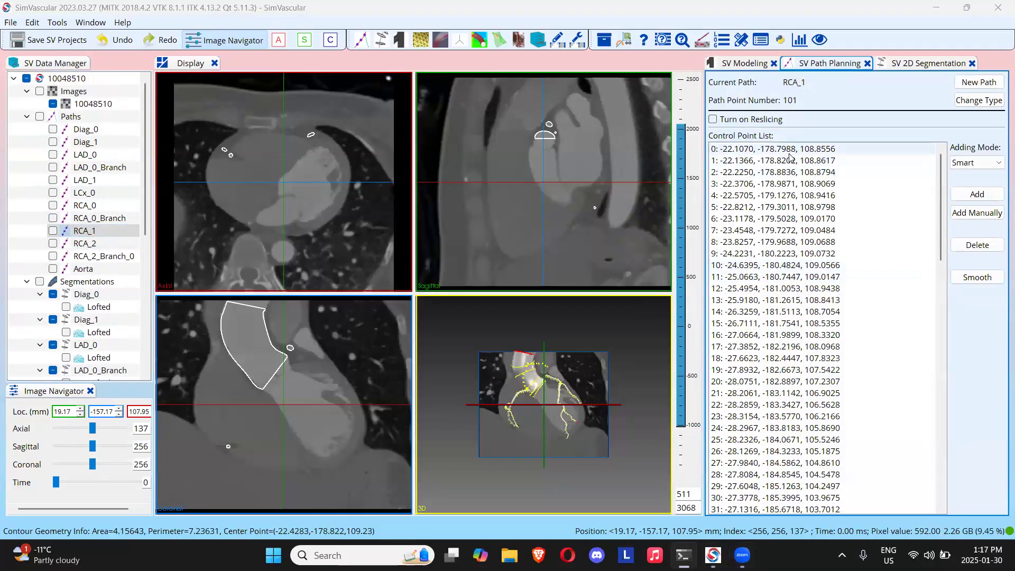
left_click(53, 234)
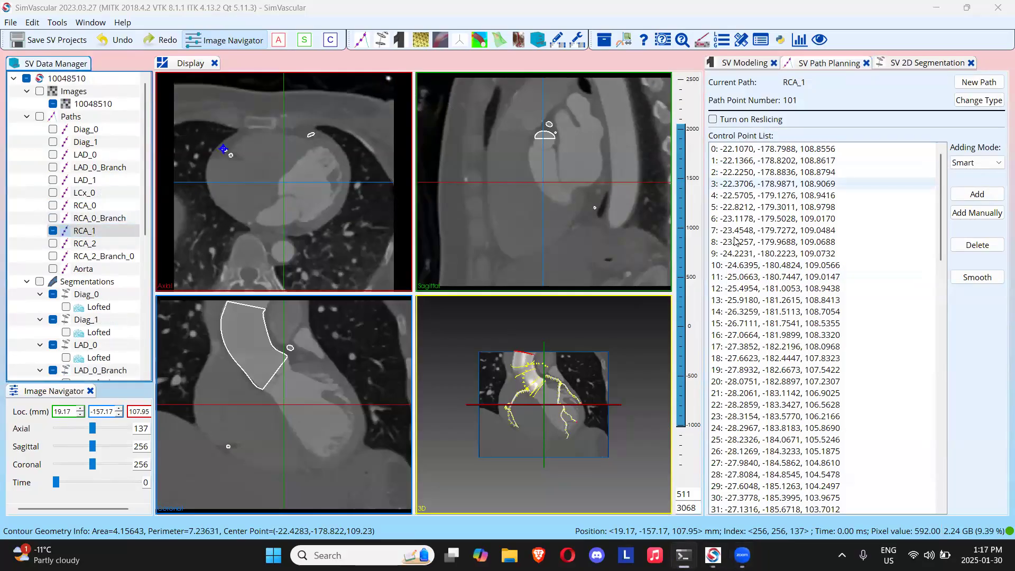
left_click(810, 152)
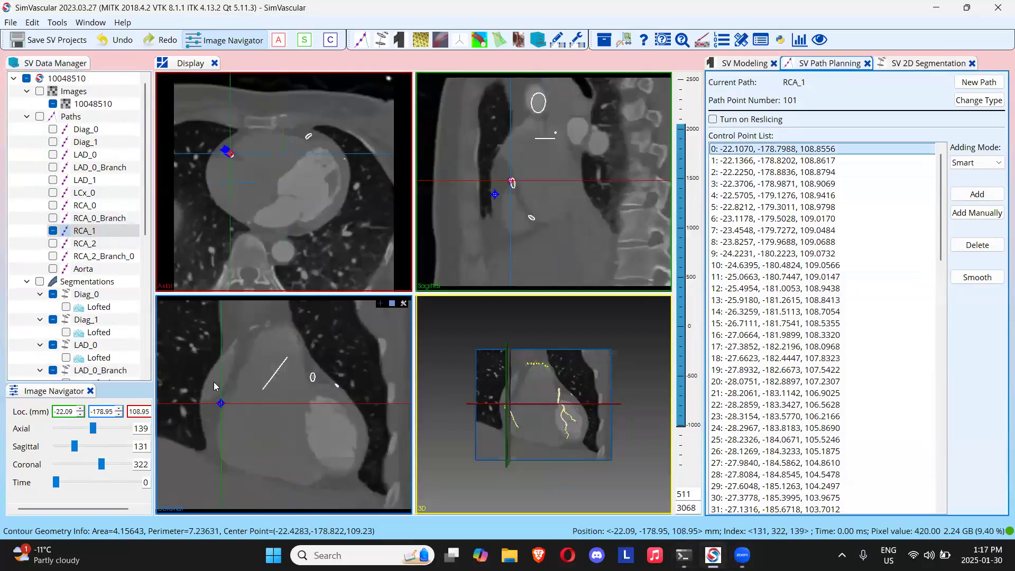
Step: Examine the neighbouring axial slices where the RCA_1 path starts beside the right coronary artery
right_click_drag(206, 316, 204, 302)
right_click_drag(213, 160, 194, 70)
right_click_drag(295, 136, 244, 161)
left_click(263, 153)
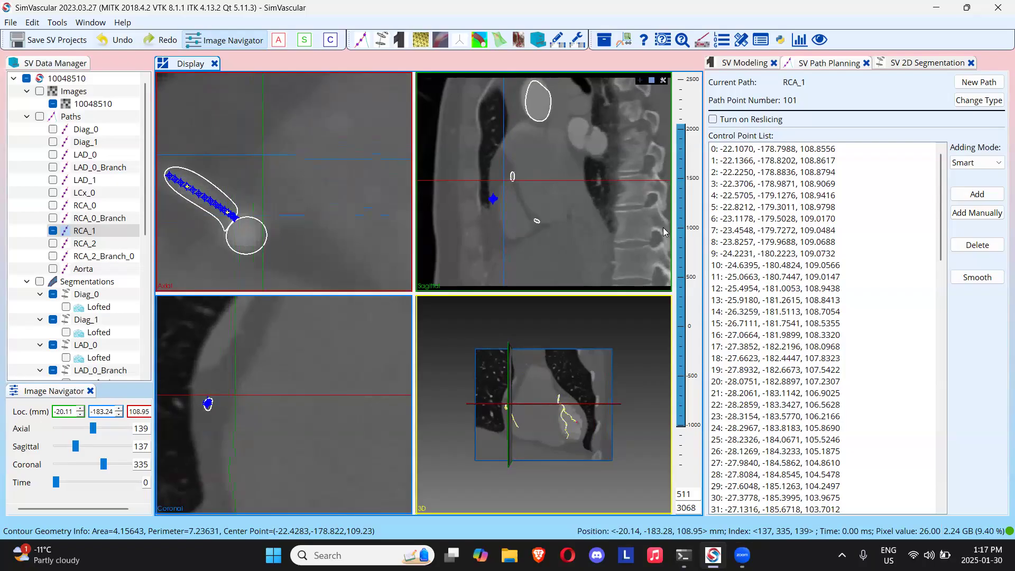
right_click_drag(184, 397, 181, 371)
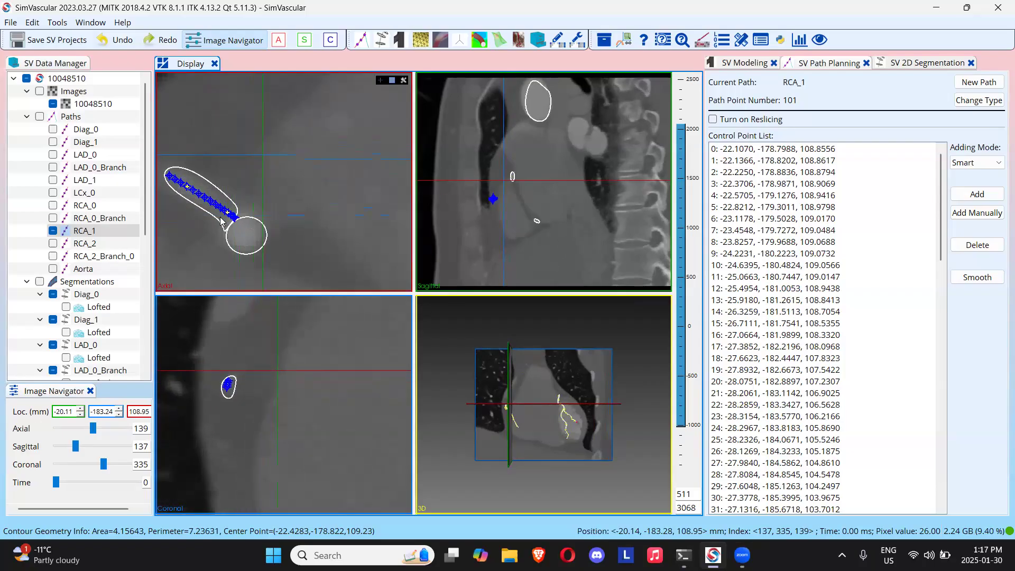
mouse_move(205, 216)
right_mouse_down()
mouse_move(208, 208)
mouse_move(203, 230)
right_mouse_up()
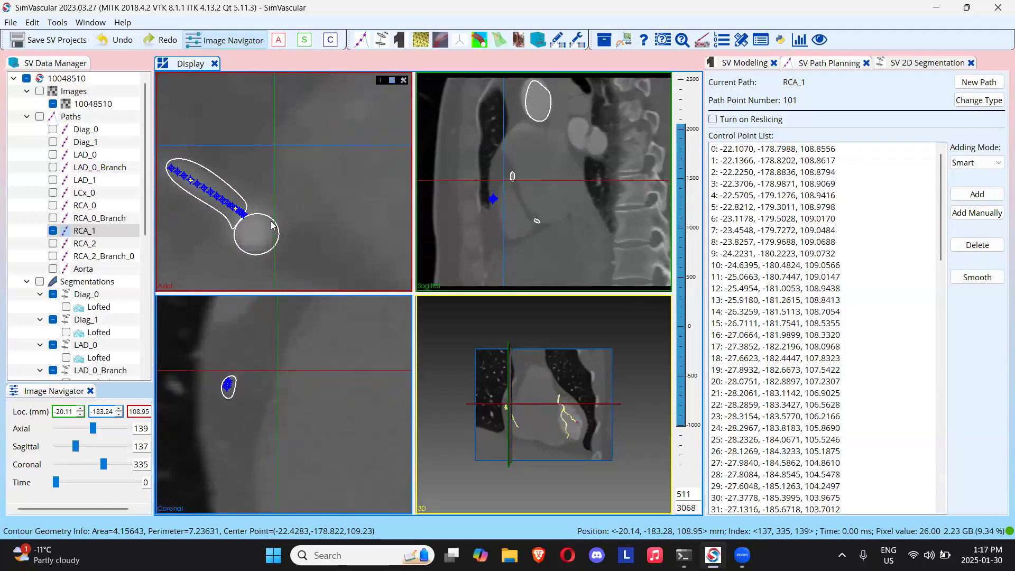
mouse_move(288, 221)
right_mouse_down()
mouse_move(286, 234)
mouse_move(279, 224)
right_mouse_up()
scroll(280, 224, "down", 2)
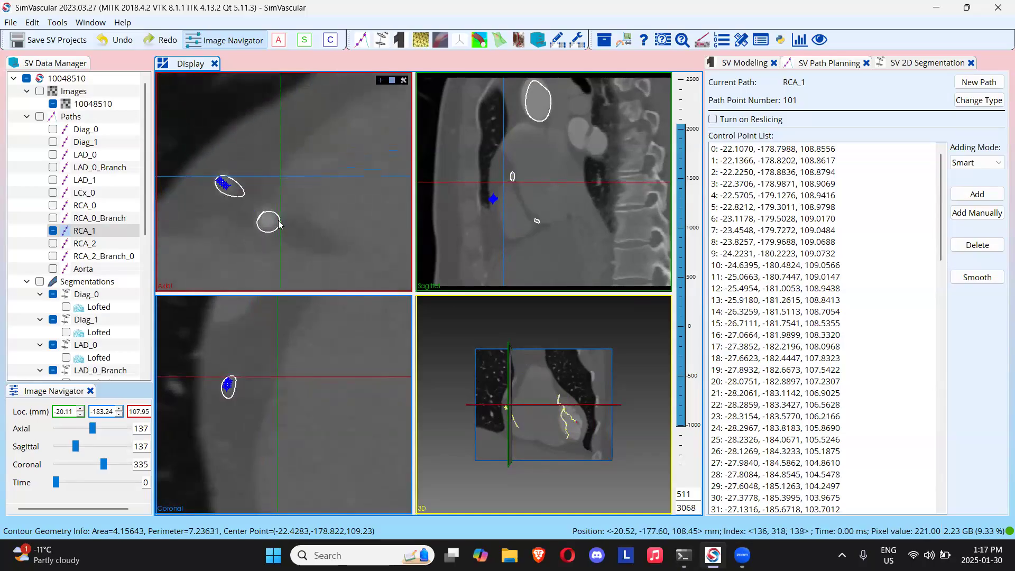
scroll(280, 224, "up", 7)
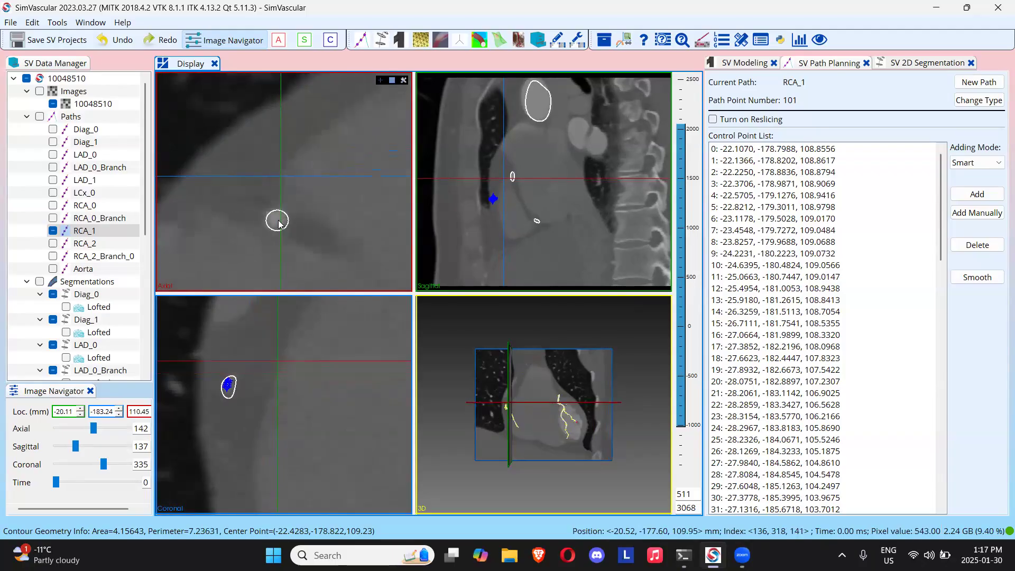
scroll(280, 225, "down", 2)
scroll(285, 227, "up", 2)
scroll(285, 227, "down", 4)
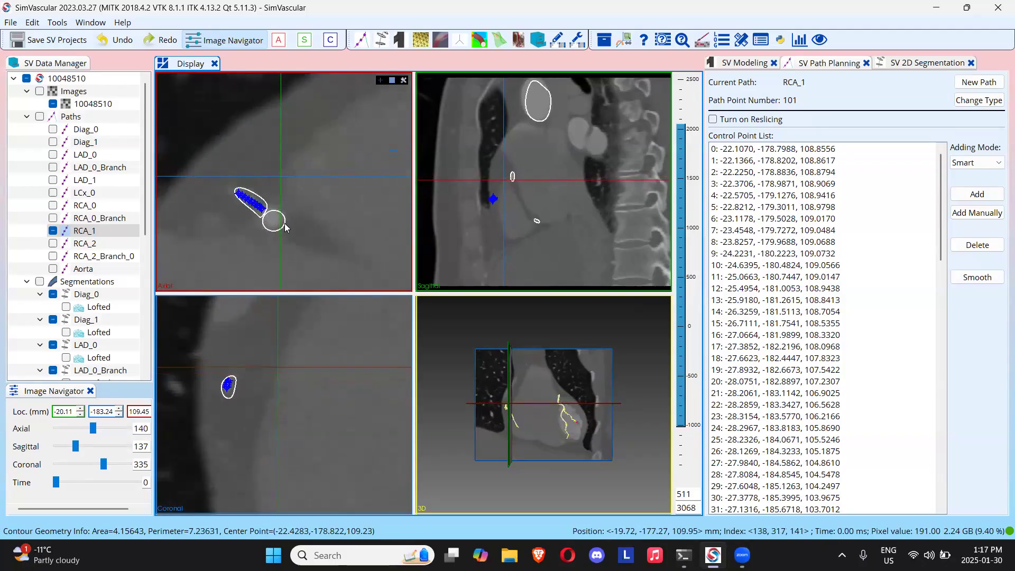
scroll(286, 228, "down", 1)
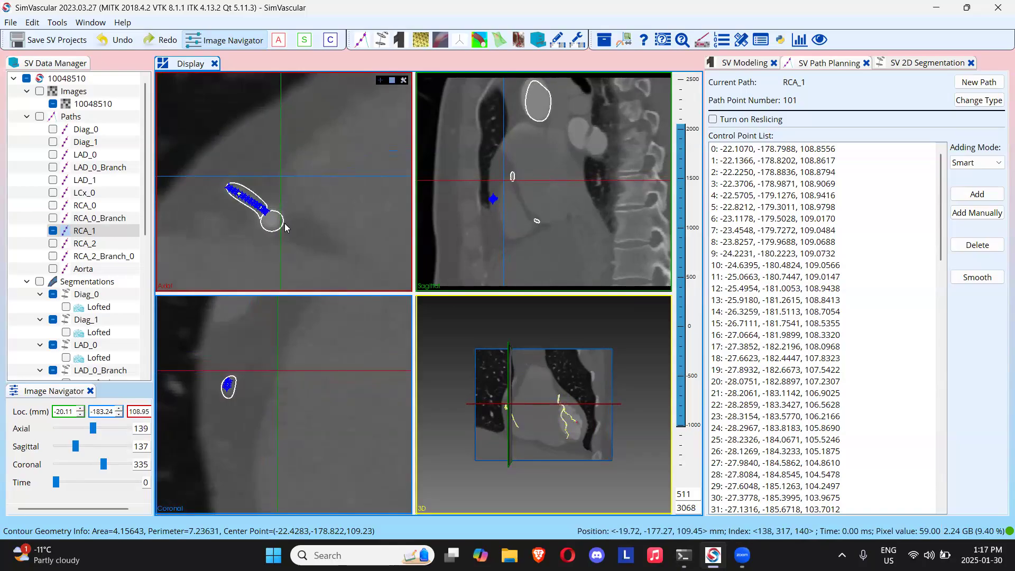
scroll(285, 227, "down", 1)
scroll(286, 227, "up", 1)
scroll(286, 227, "up", 1)
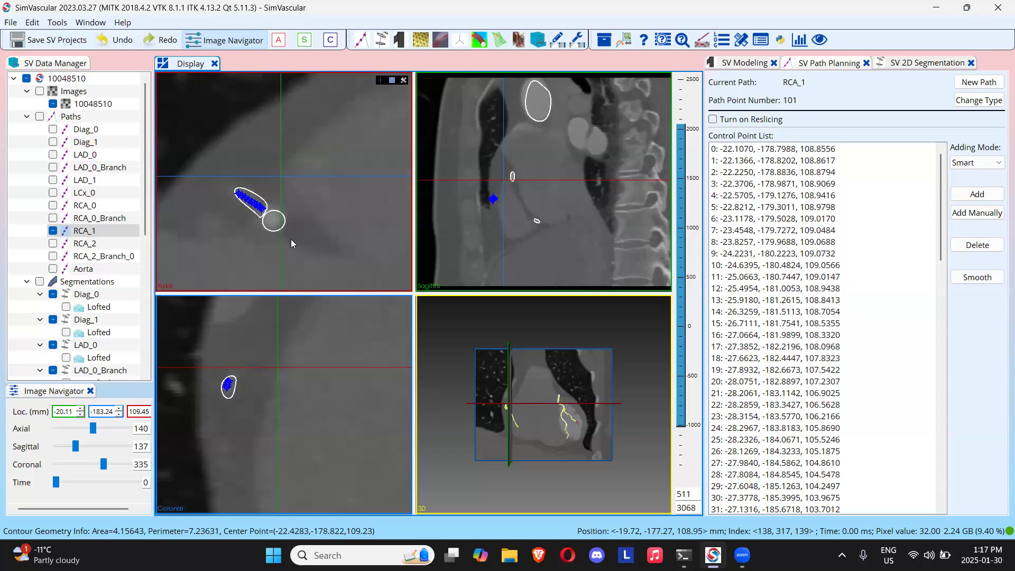
Step: Add a control point to the RCA_1 path at the centre of the parent vessel, at (-21.1045, -177.6299, 109.4500)
right_click_drag(250, 221, 243, 182)
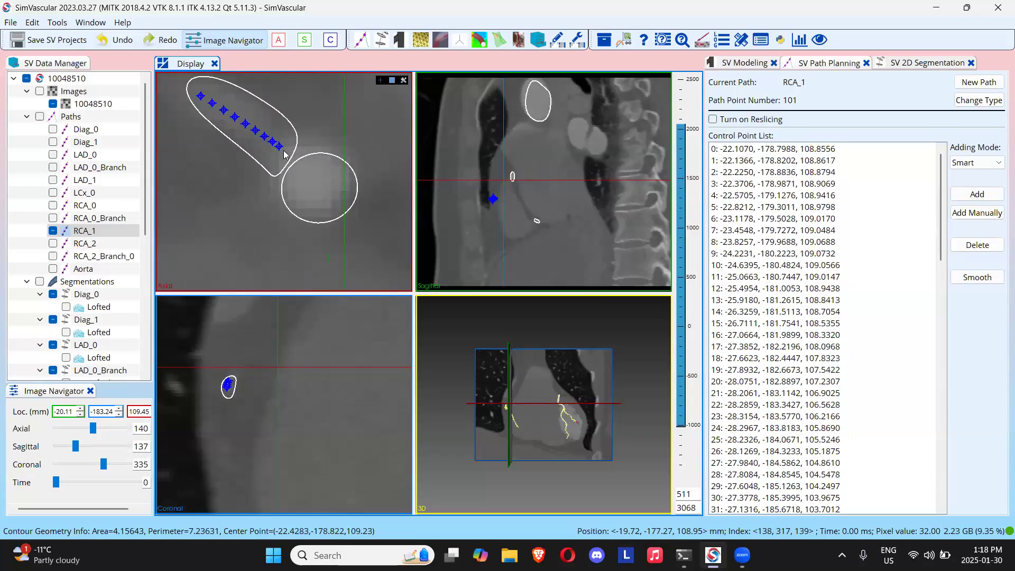
left_click(316, 186)
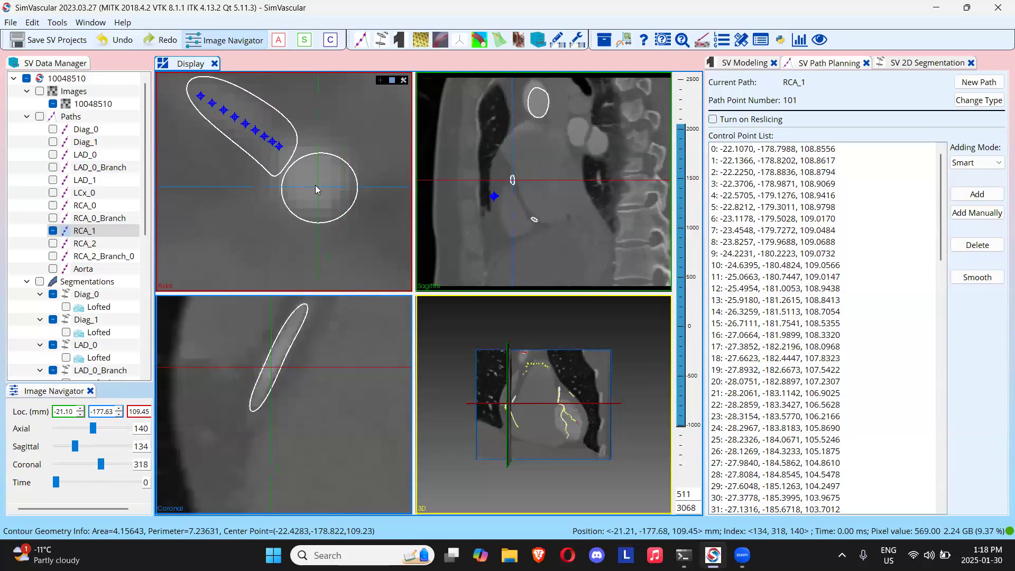
left_click(964, 199)
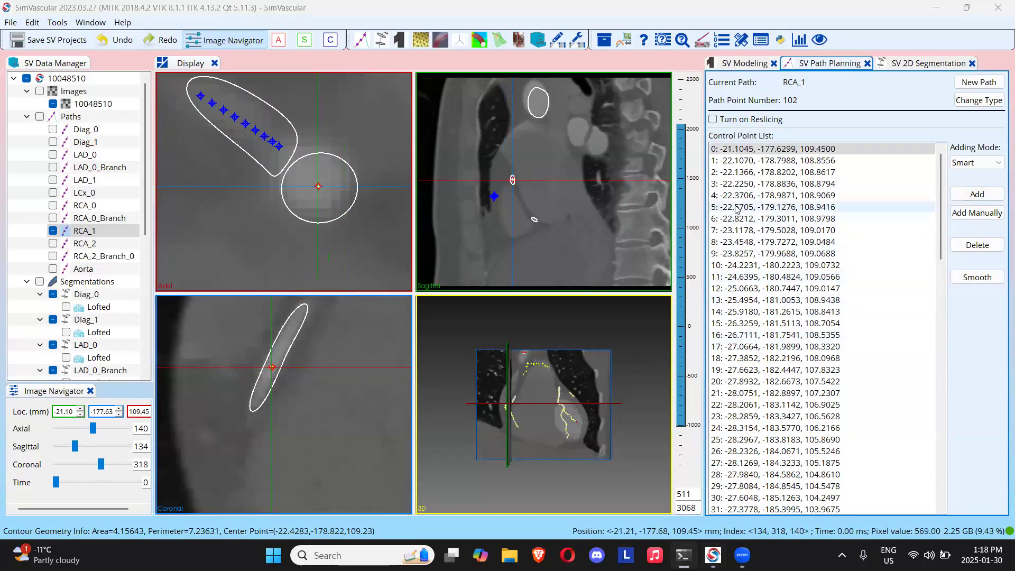
Step: Smooth the extended RCA_1 path with a Fourier mode number of 10
left_click(973, 278)
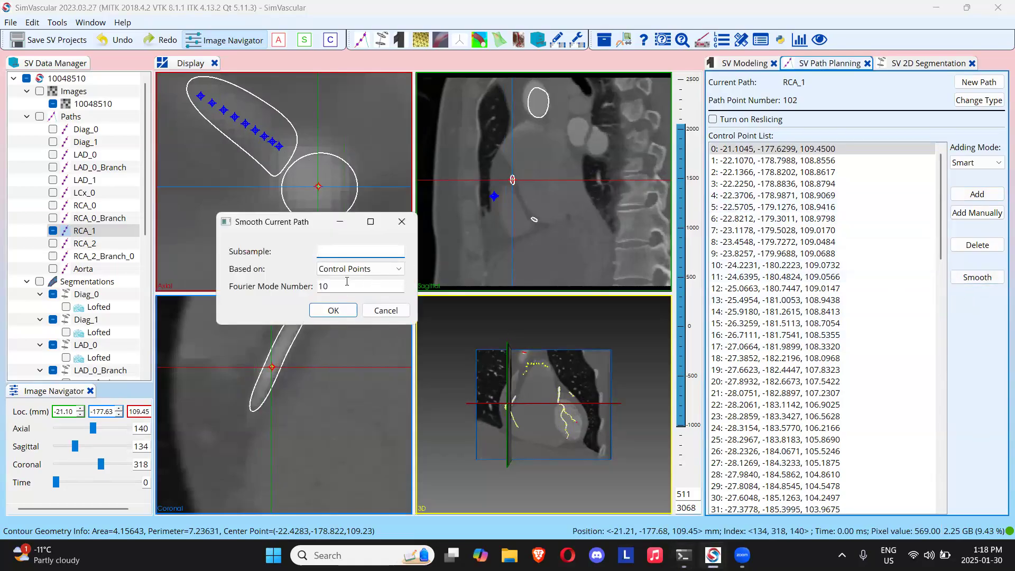
left_click(353, 269)
left_click(344, 292)
left_click(335, 311)
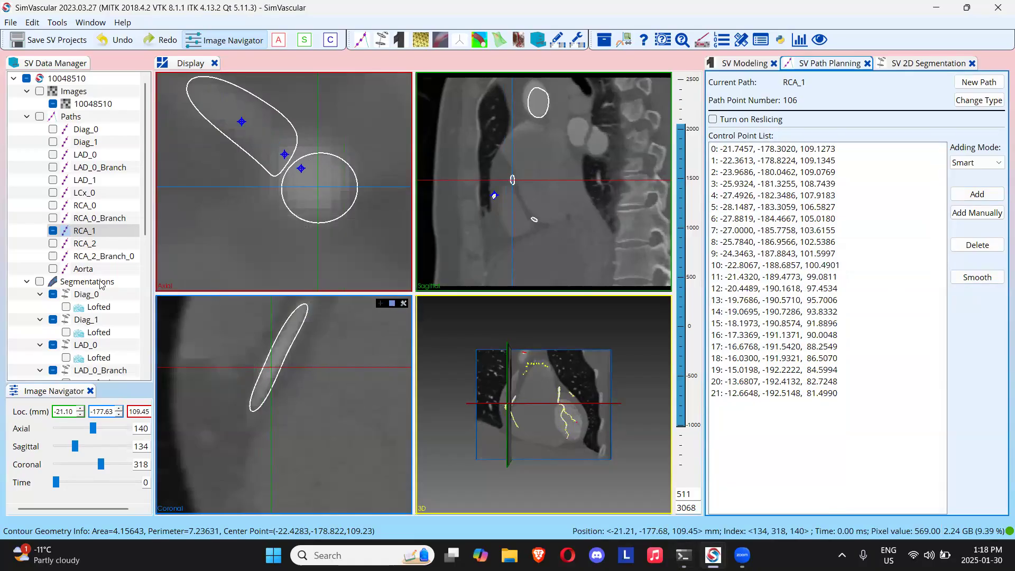
Step: Reopen the RCA_1 contour group for 2D segmentation on the smoothed path
scroll(94, 281, "down", 2)
scroll(94, 281, "down", 3)
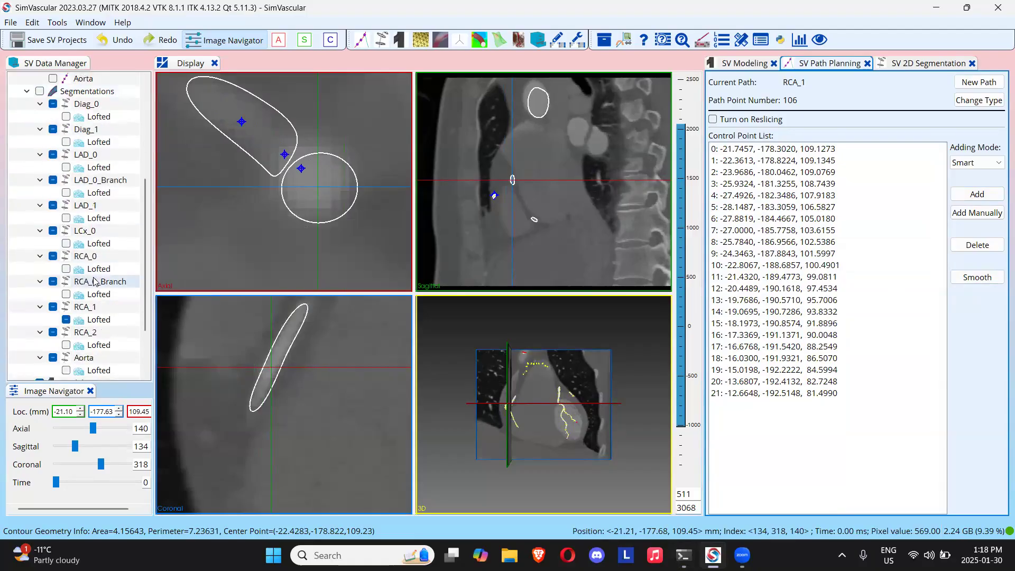
left_click(87, 308)
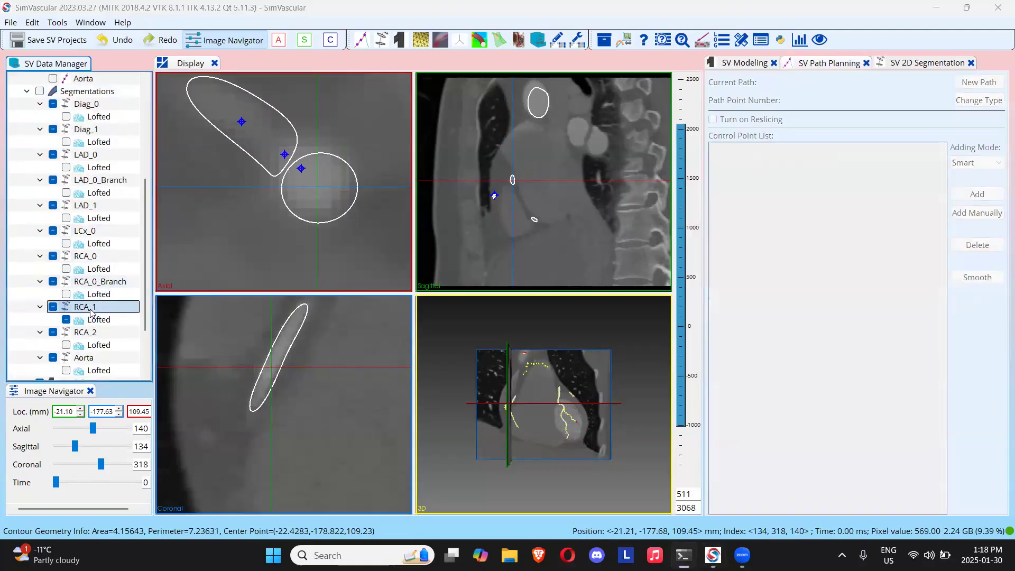
double_click(88, 307)
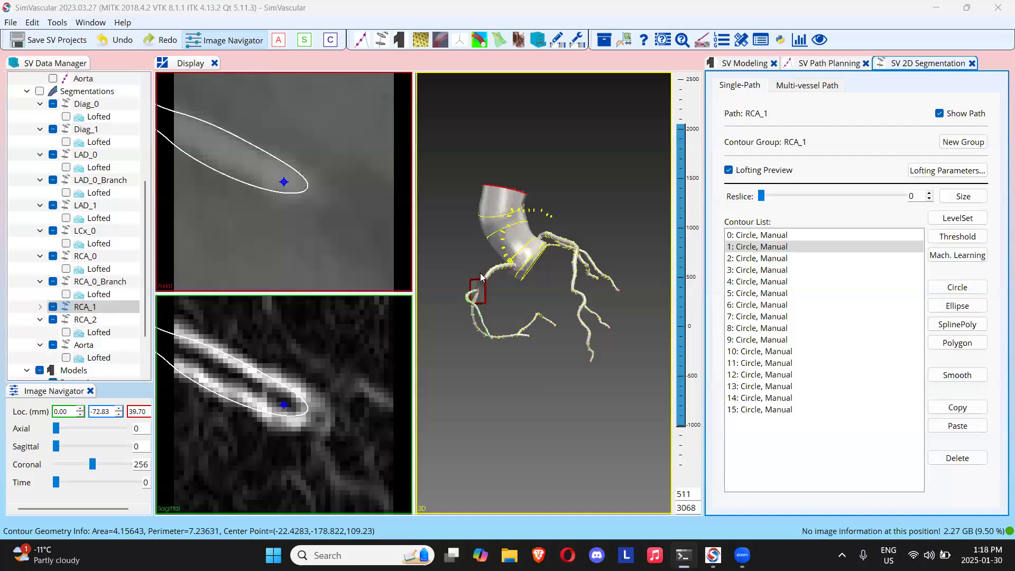
Step: Move the first RCA_1 contour to the path start by copying it to reslice position 0 and deleting the original at position 5
scroll(481, 277, "up", 5)
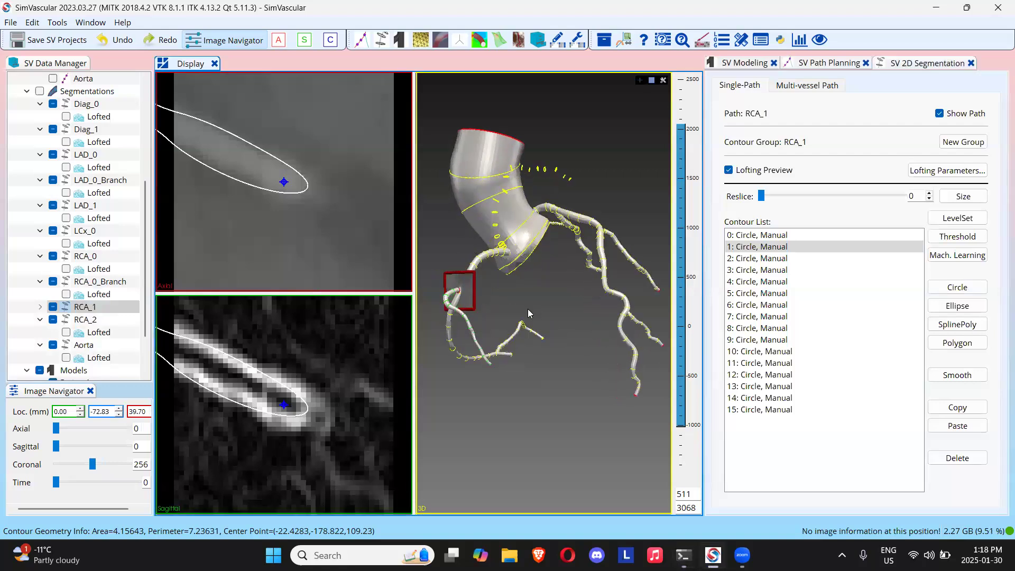
left_click_drag(528, 309, 522, 313)
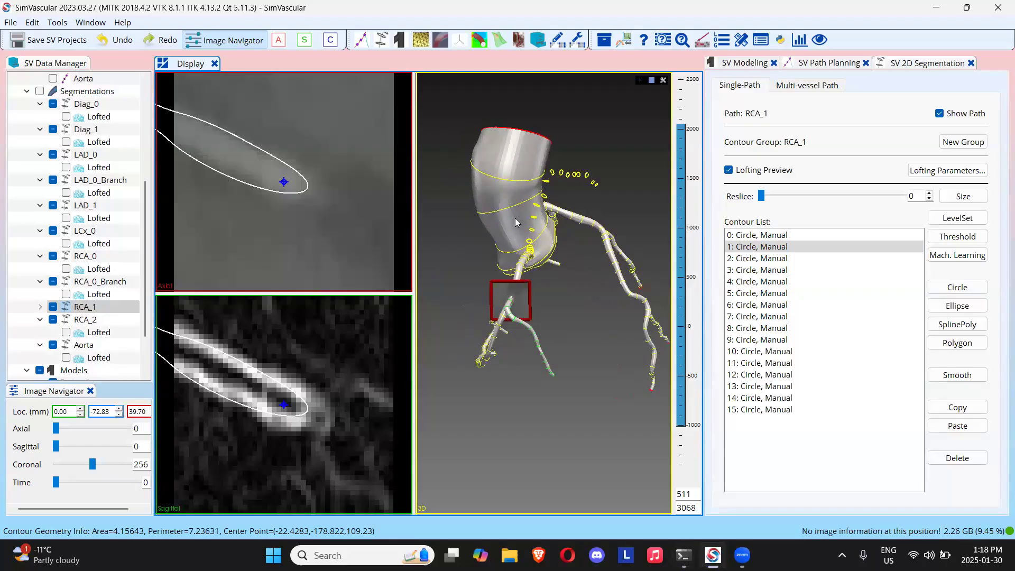
scroll(515, 229, "up", 5)
left_click_drag(559, 327, 300, 337)
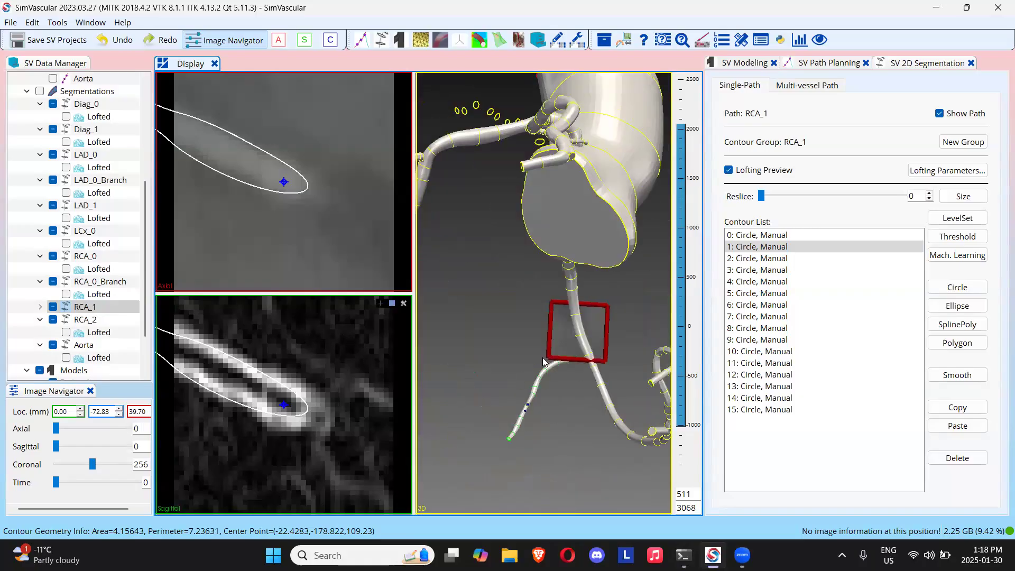
scroll(598, 294, "up", 3)
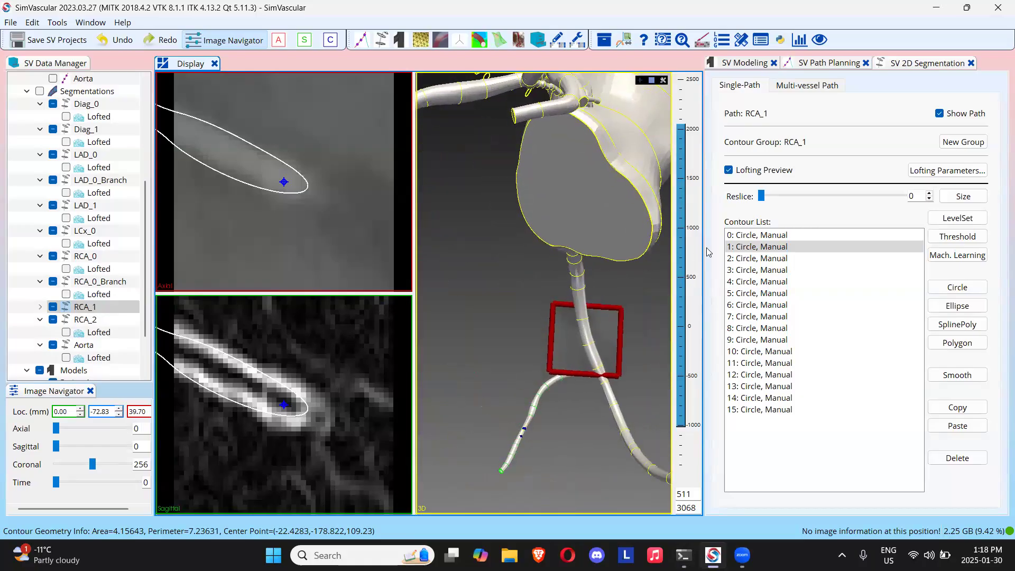
left_click(756, 237)
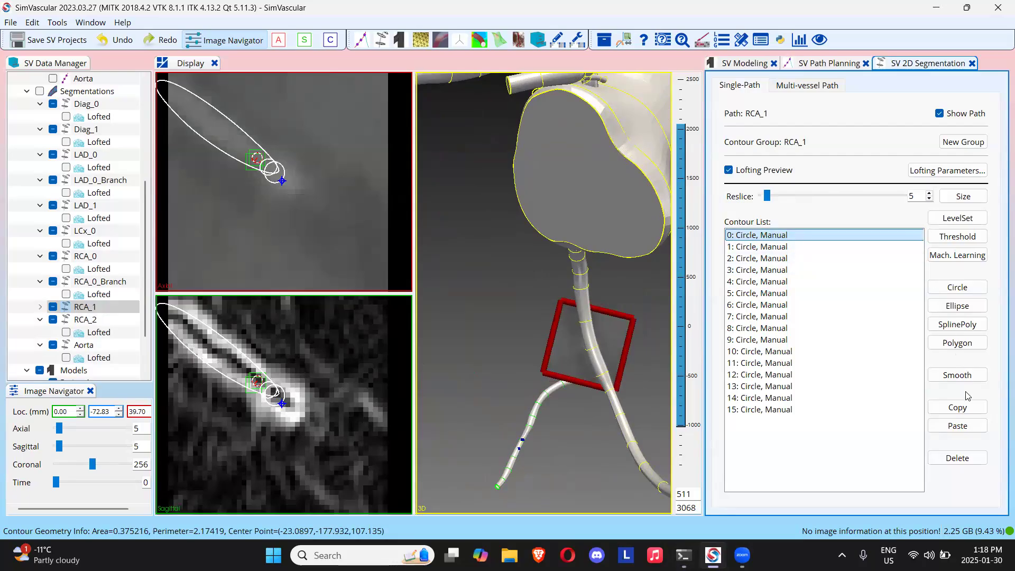
left_click(958, 407)
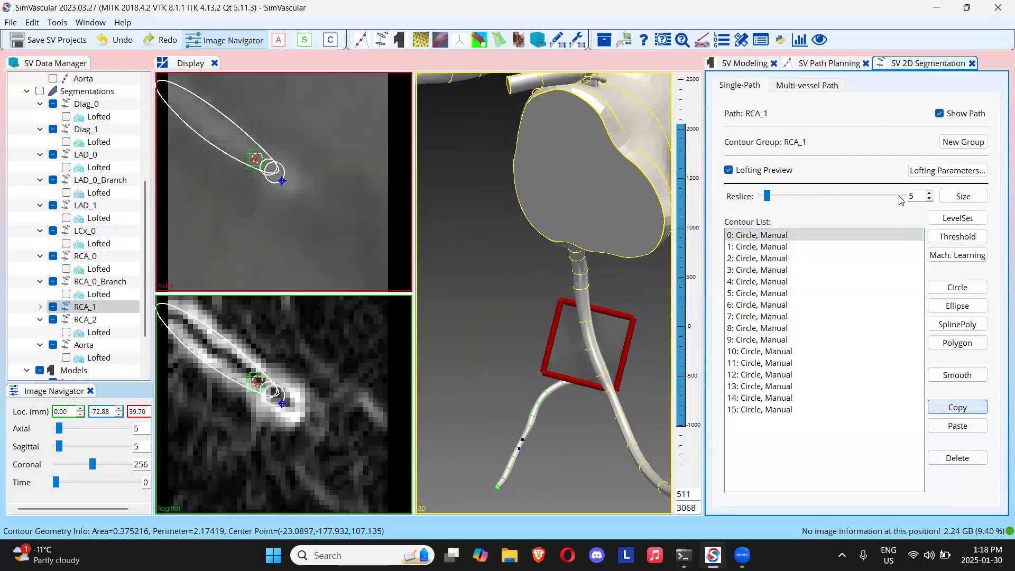
left_click_drag(768, 195, 737, 197)
left_click(957, 426)
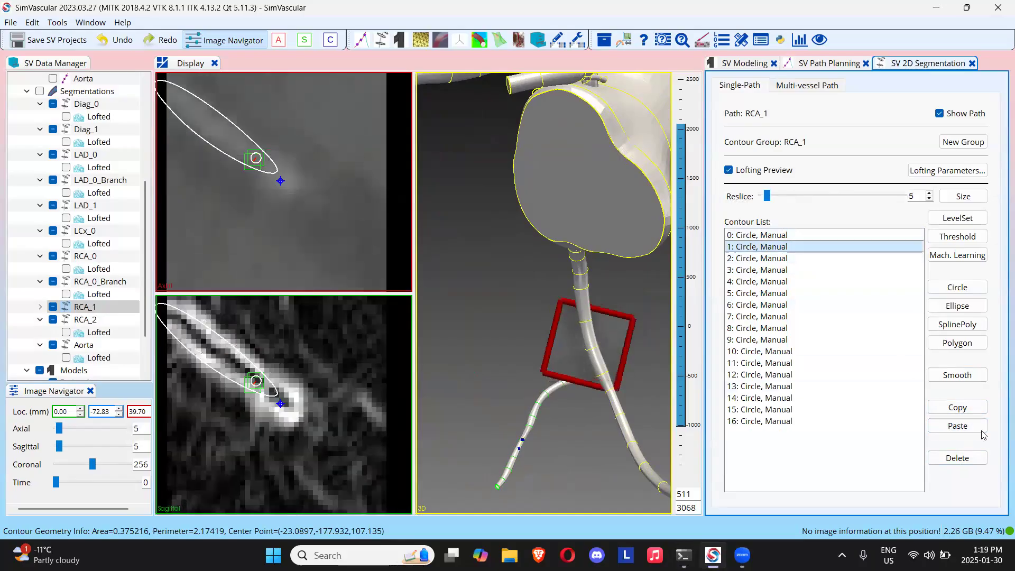
left_click(975, 458)
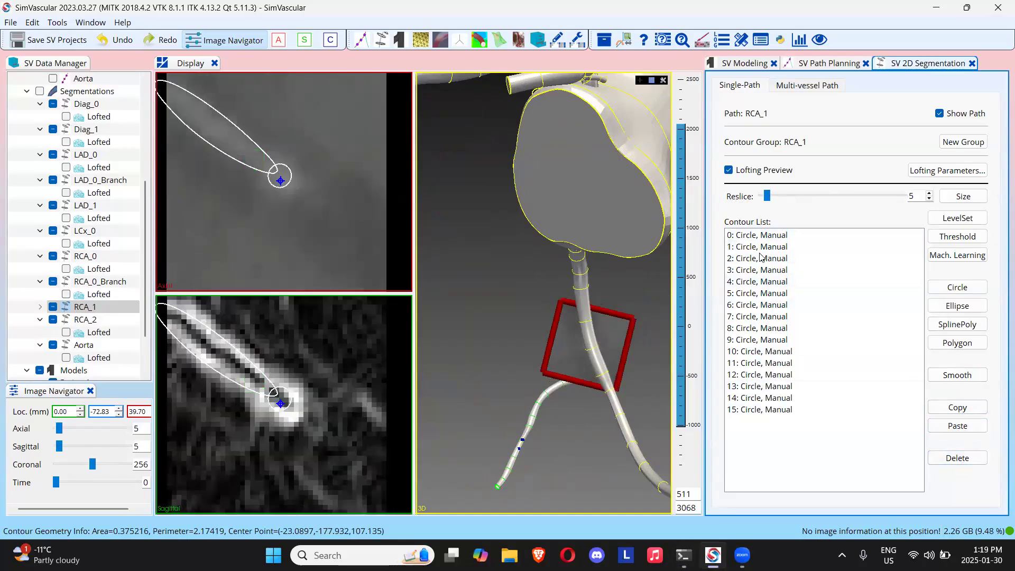
Step: Centre the RCA_1 start contour on the path point inside the parent vessel, and save the SimVascular project
left_click(761, 236)
right_click_drag(595, 329, 592, 273)
left_click_drag(592, 438, 561, 445)
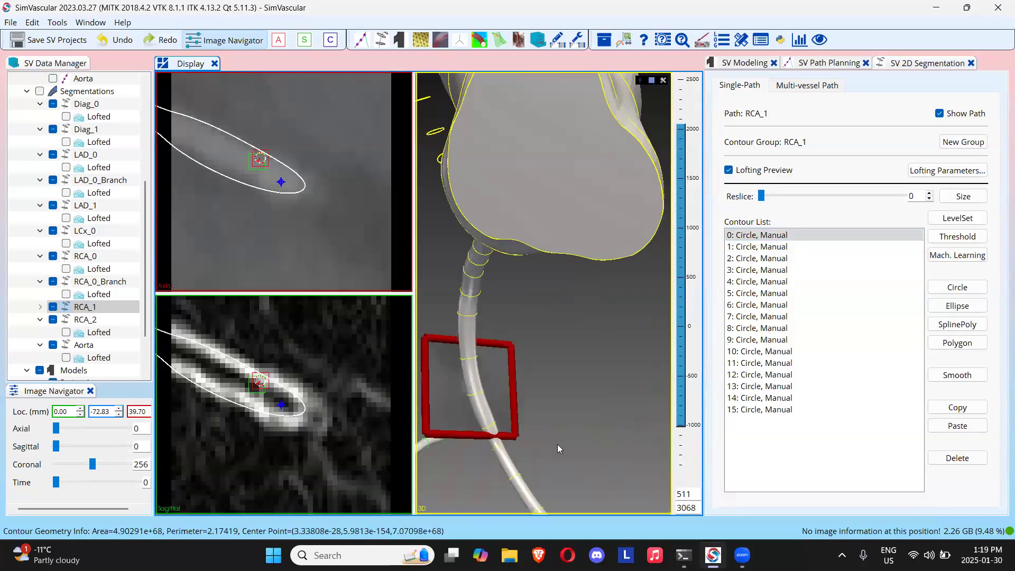
left_click_drag(453, 397, 608, 390)
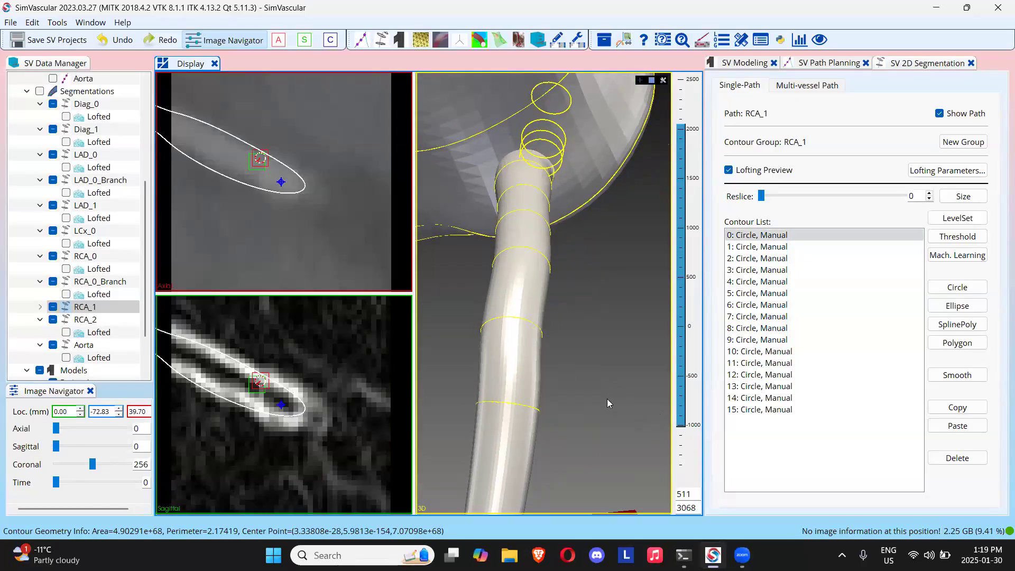
mouse_move(604, 331)
left_mouse_down()
mouse_move(606, 318)
mouse_move(615, 348)
mouse_move(595, 352)
mouse_move(594, 371)
mouse_move(608, 295)
mouse_move(606, 315)
left_mouse_up()
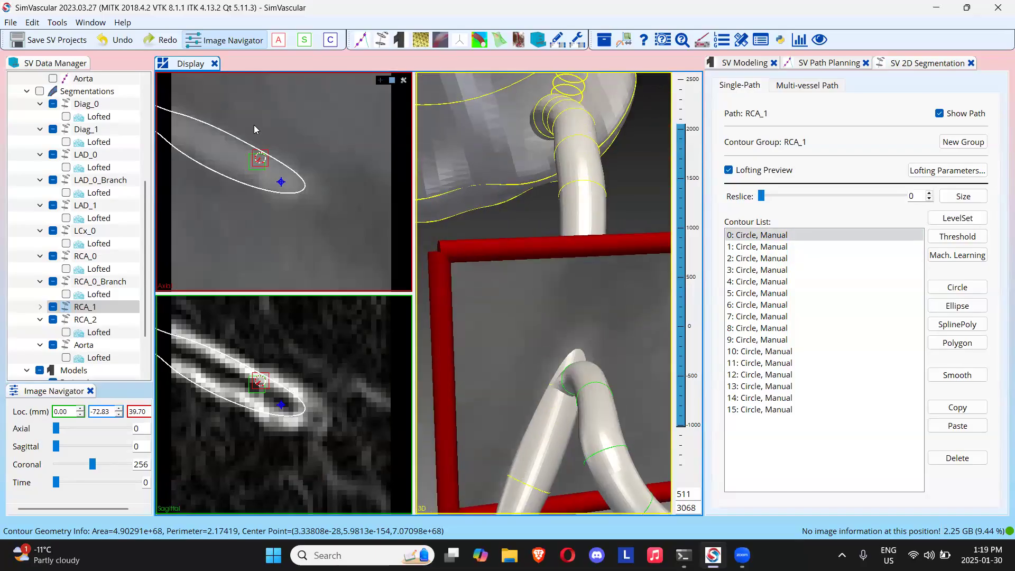
right_click_drag(265, 135, 249, 174)
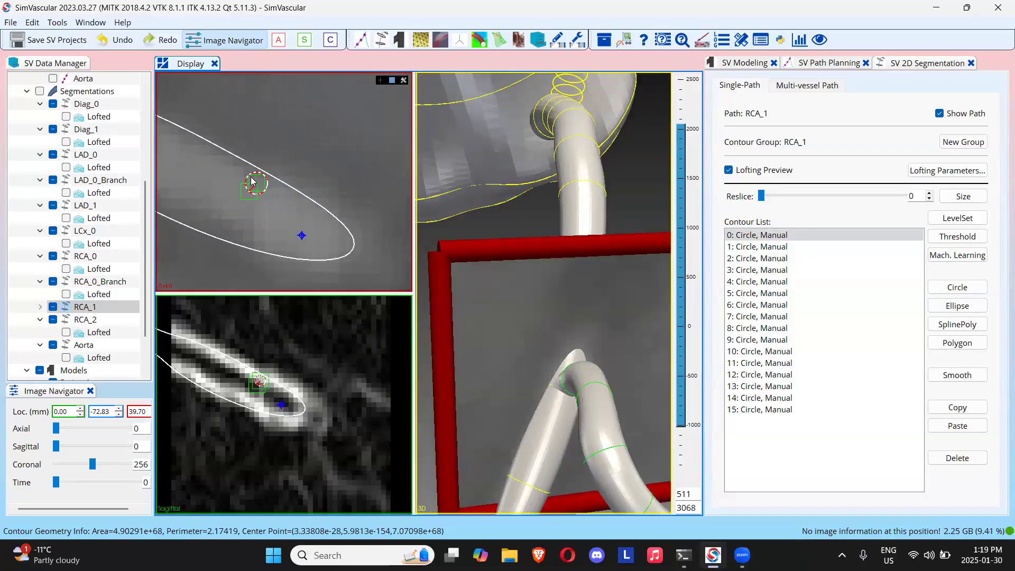
left_click_drag(259, 189, 253, 213)
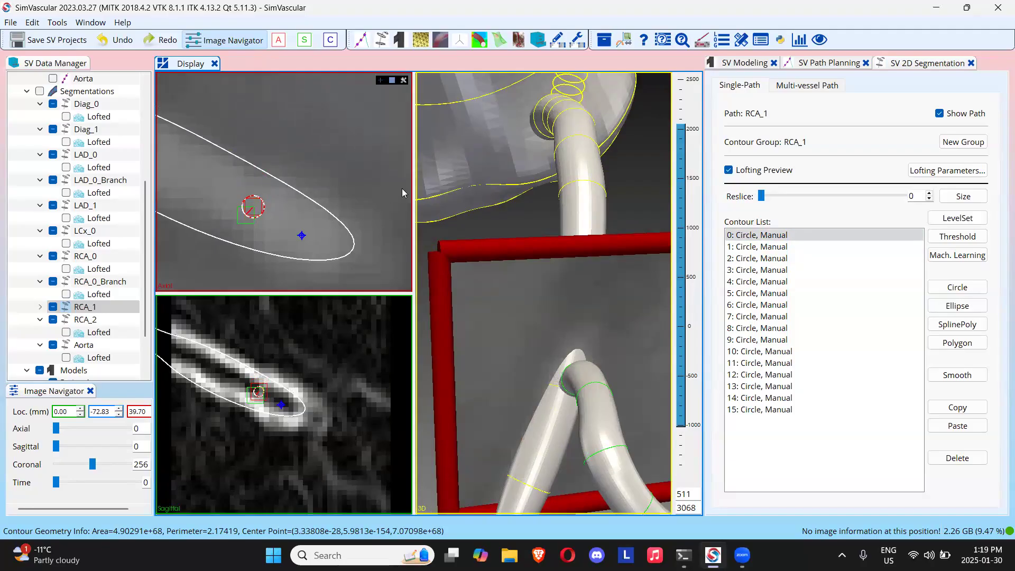
left_click(322, 158)
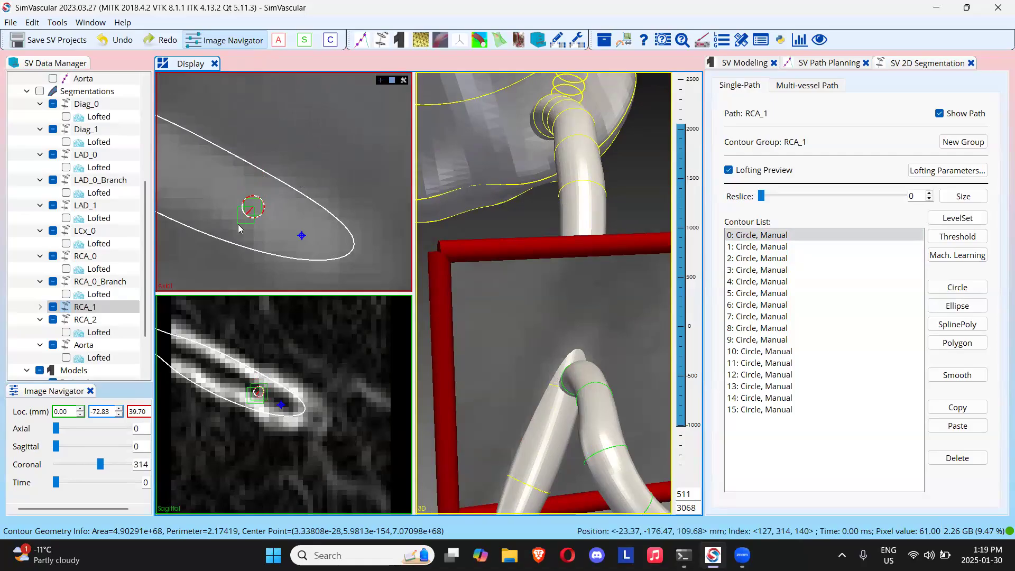
left_click(254, 206)
left_click_drag(254, 209, 304, 239)
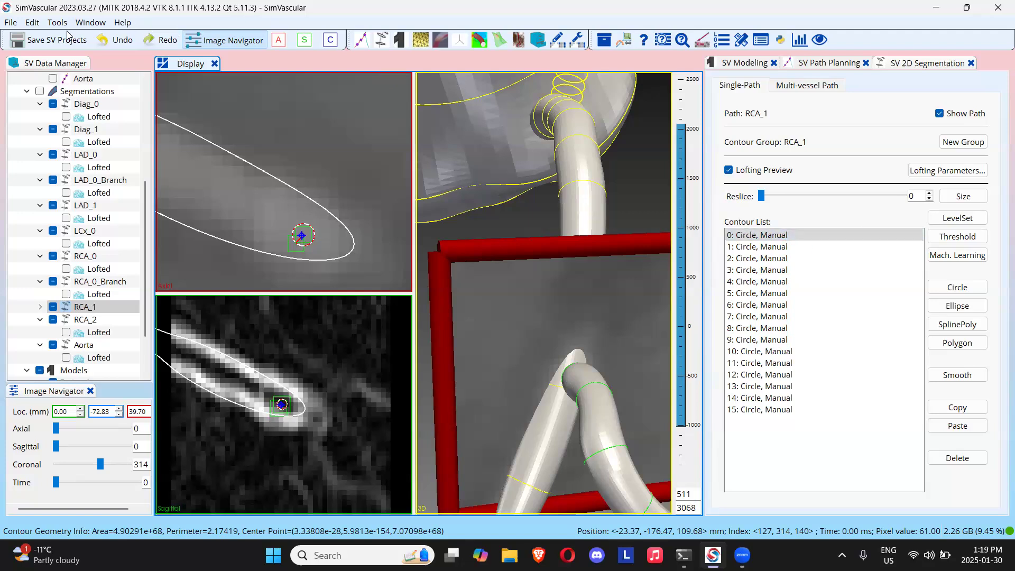
left_click(53, 40)
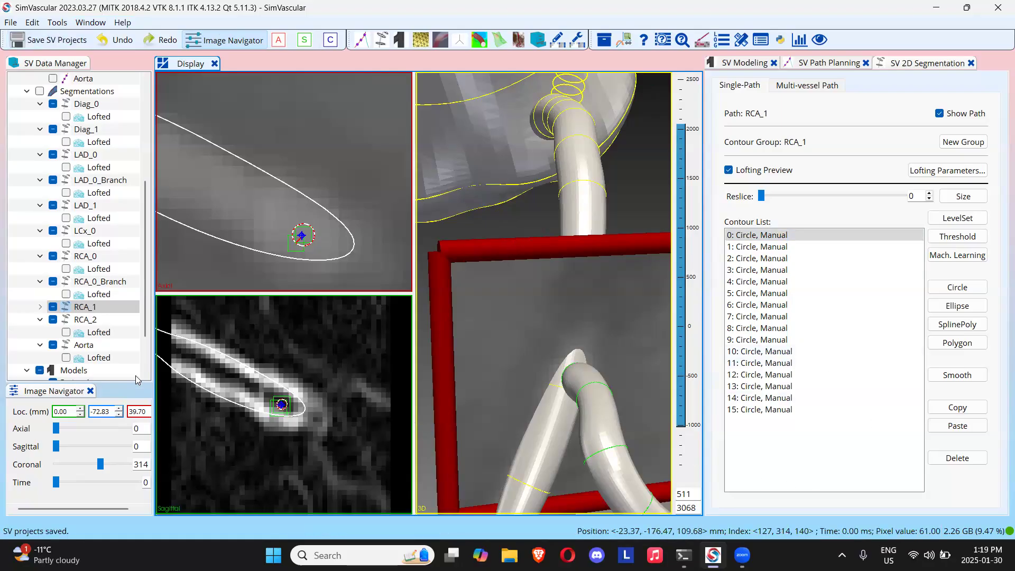
Step: Recreate the Patient1 solid model with the RCA_1 segmentation included alongside the existing vessels
scroll(83, 316, "down", 2)
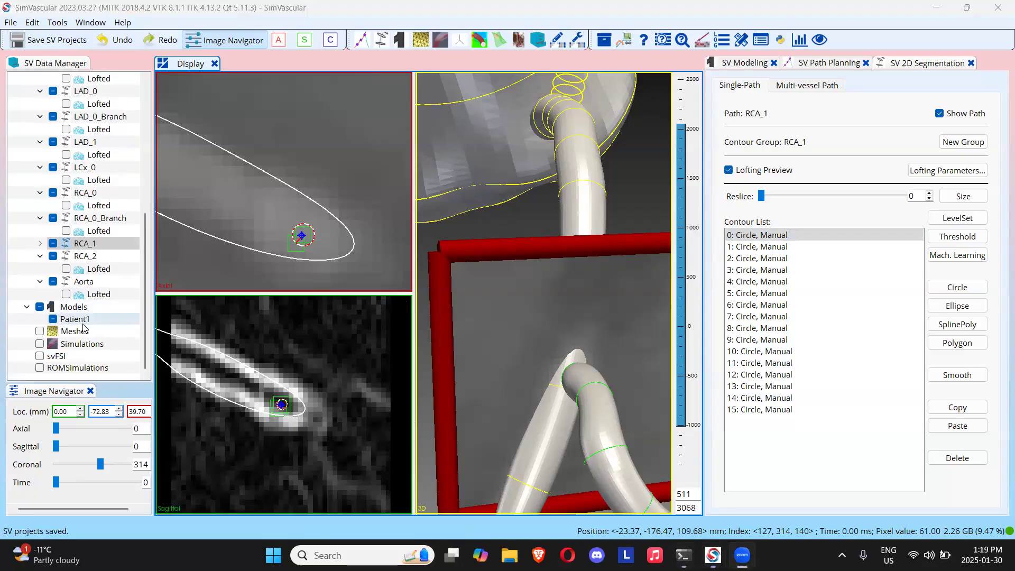
left_click(82, 323)
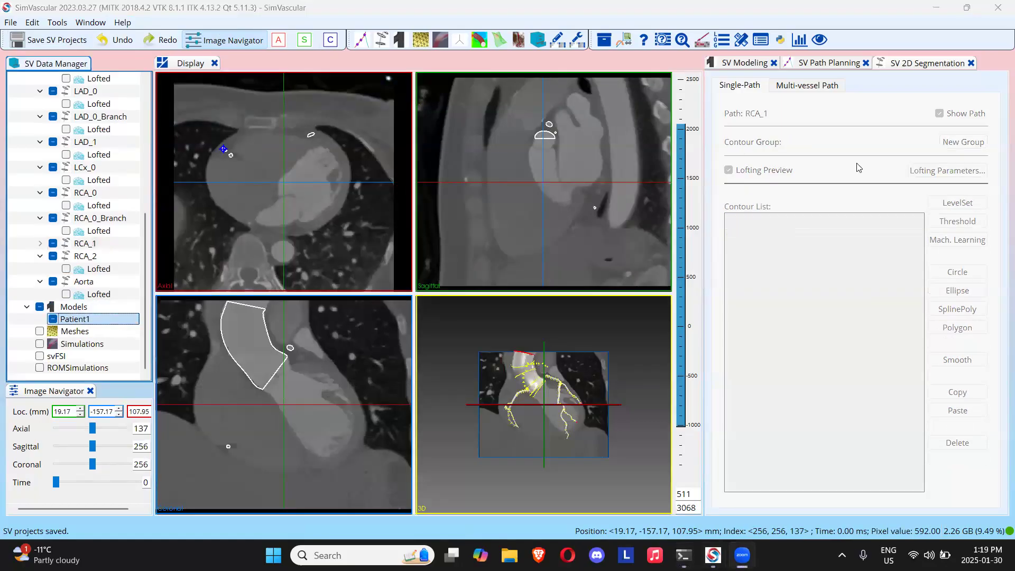
left_click(746, 62)
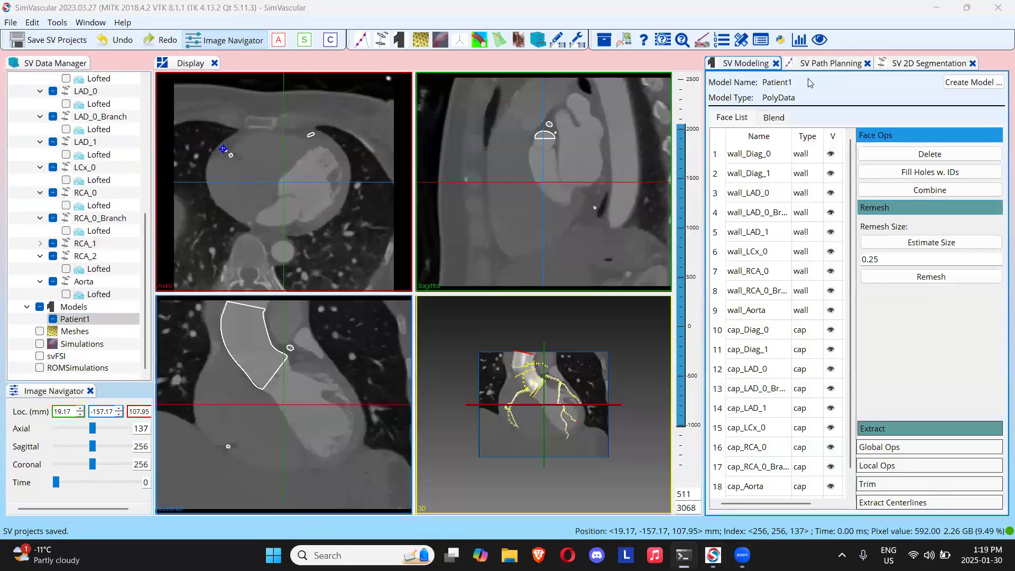
left_click(973, 82)
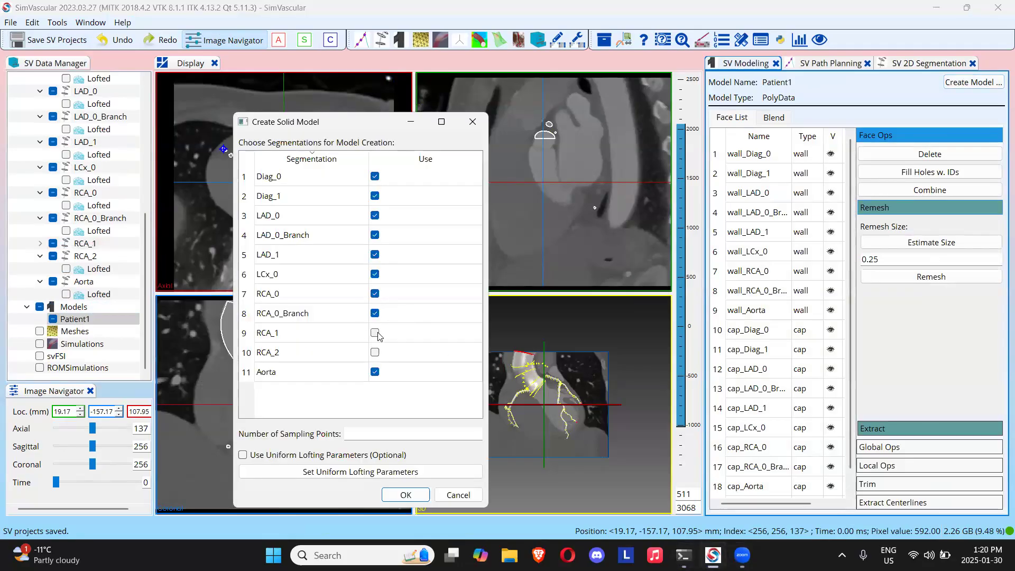
left_click(376, 333)
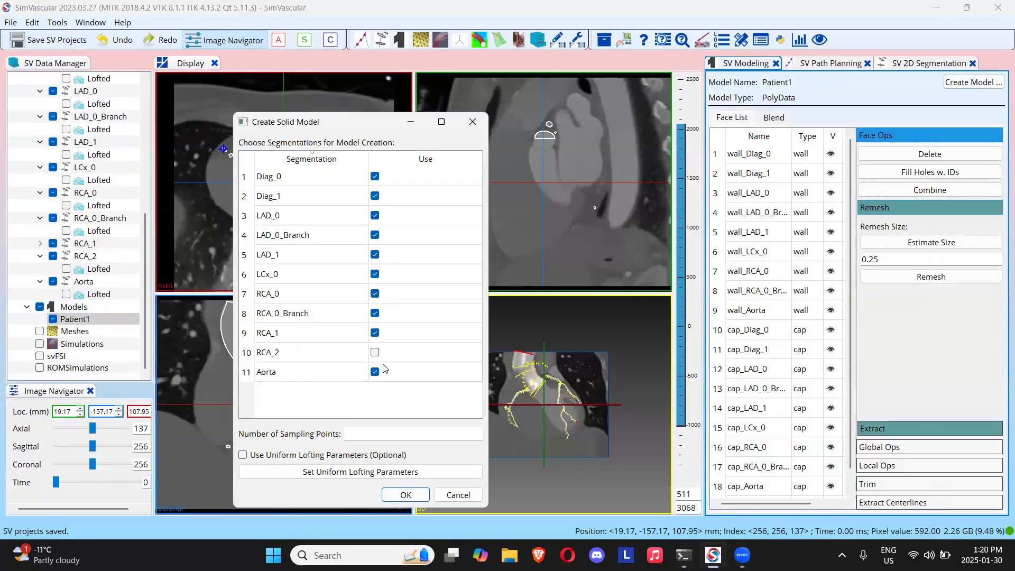
left_click(398, 492)
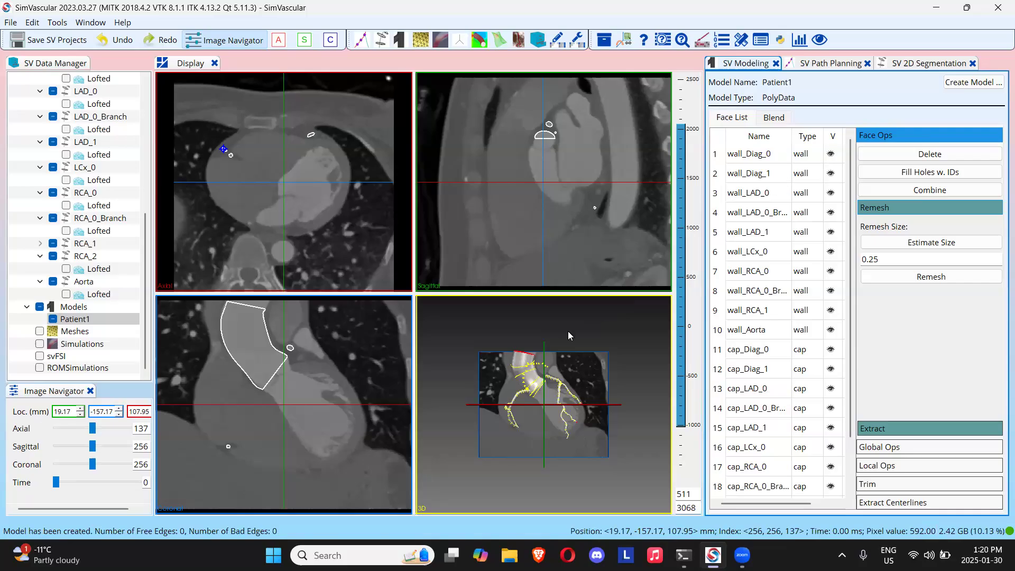
Step: Hide the crosshair and image planes, and inspect the rebuilt vessel model up close in the 3D view
right_click(638, 308)
left_click(651, 328)
left_click_drag(584, 389, 535, 415)
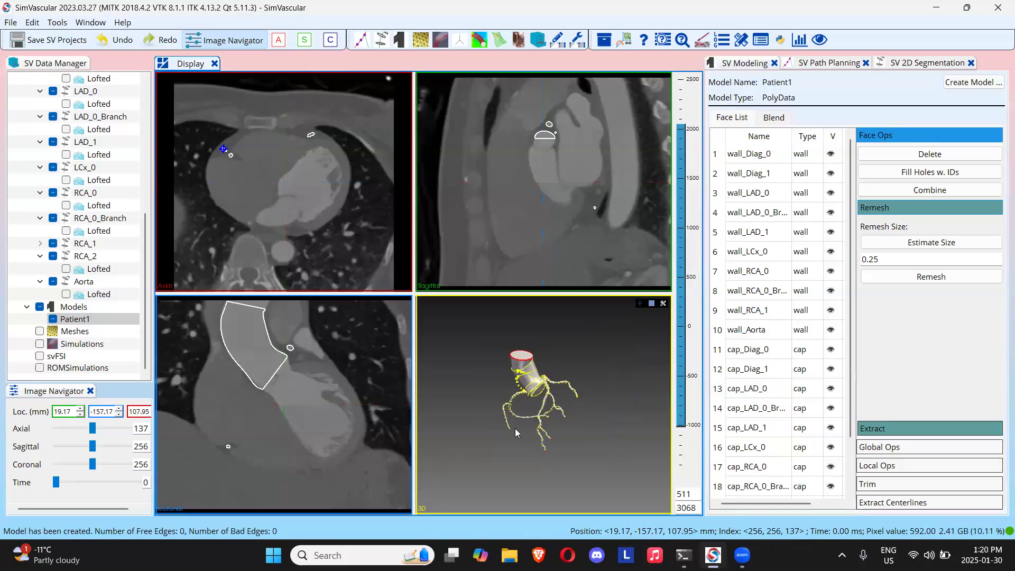
scroll(508, 365, "up", 6)
scroll(505, 365, "up", 3)
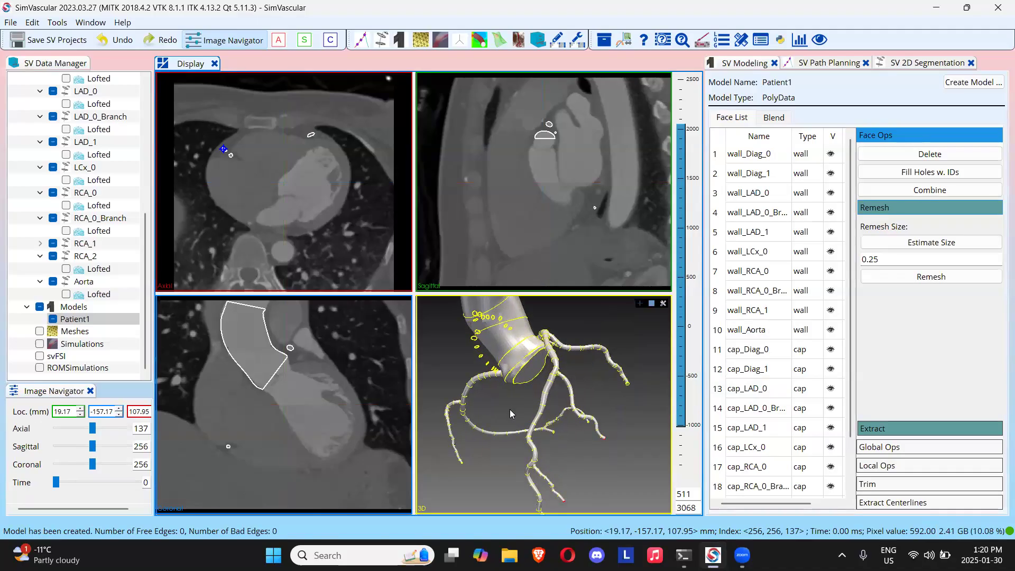
Step: Recreate the Patient1 solid model with the RCA_2 segmentation also included, and inspect the full vessel tree in 3D
left_click(974, 82)
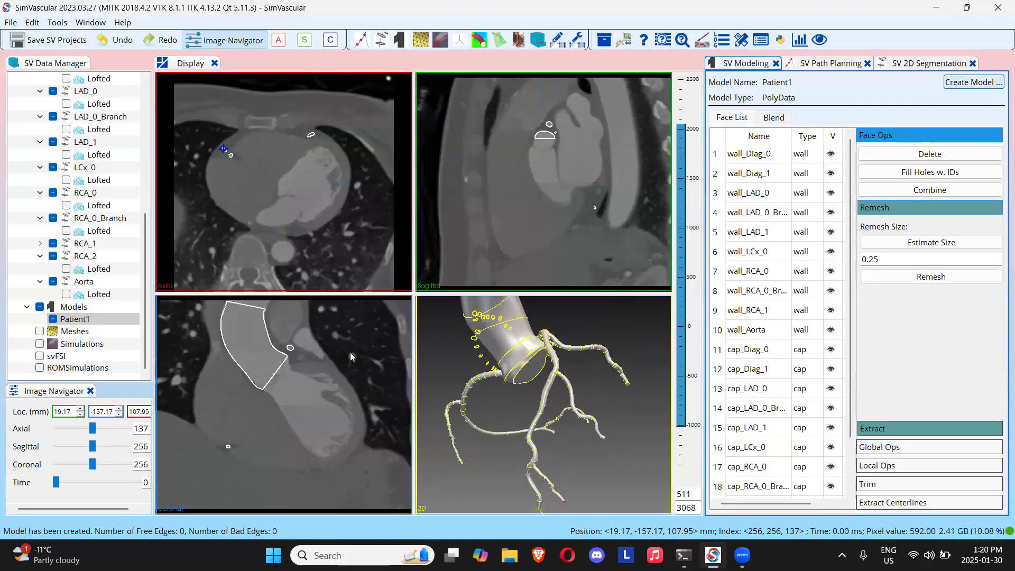
left_click(375, 352)
left_click(375, 353)
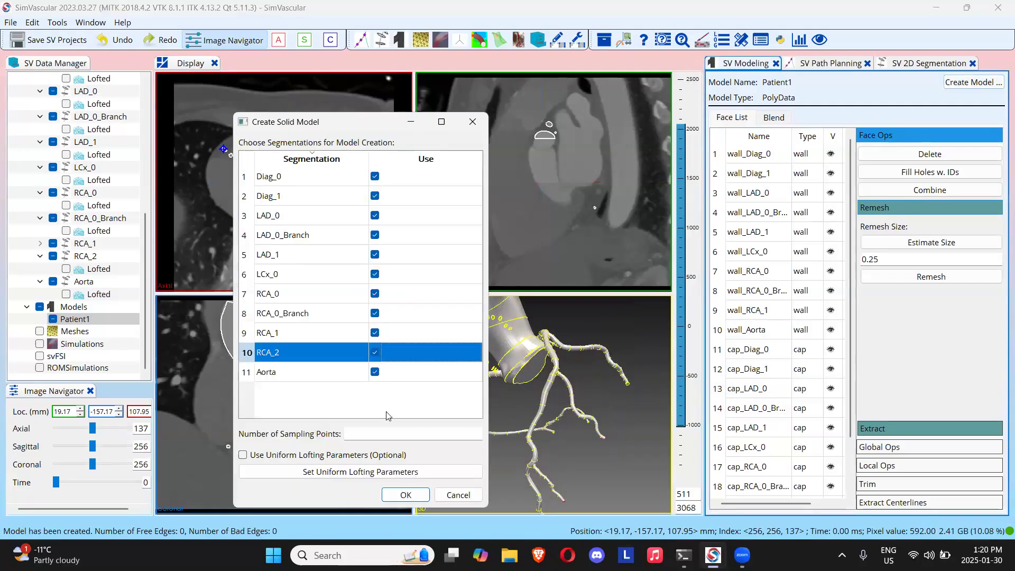
left_click(403, 496)
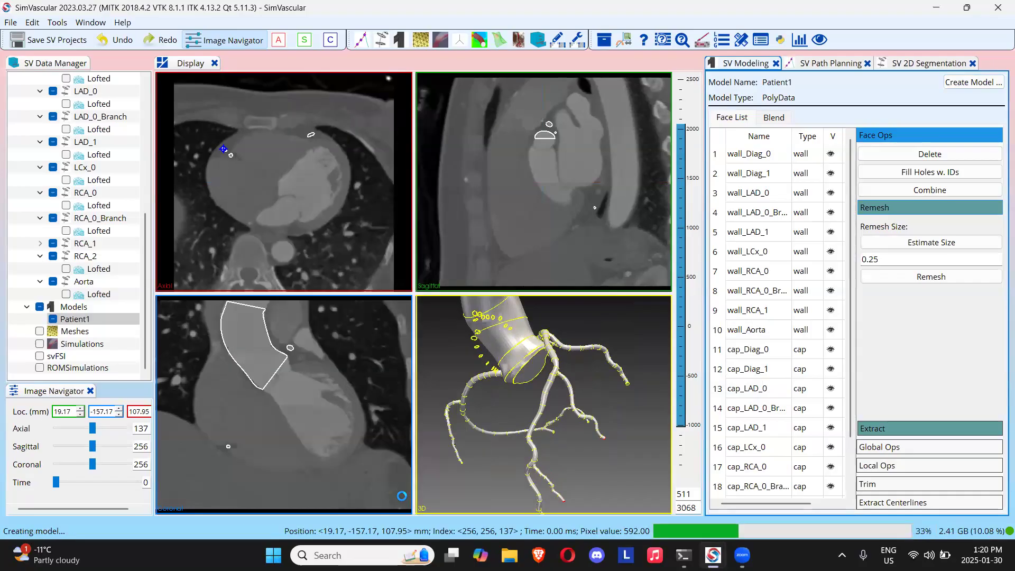
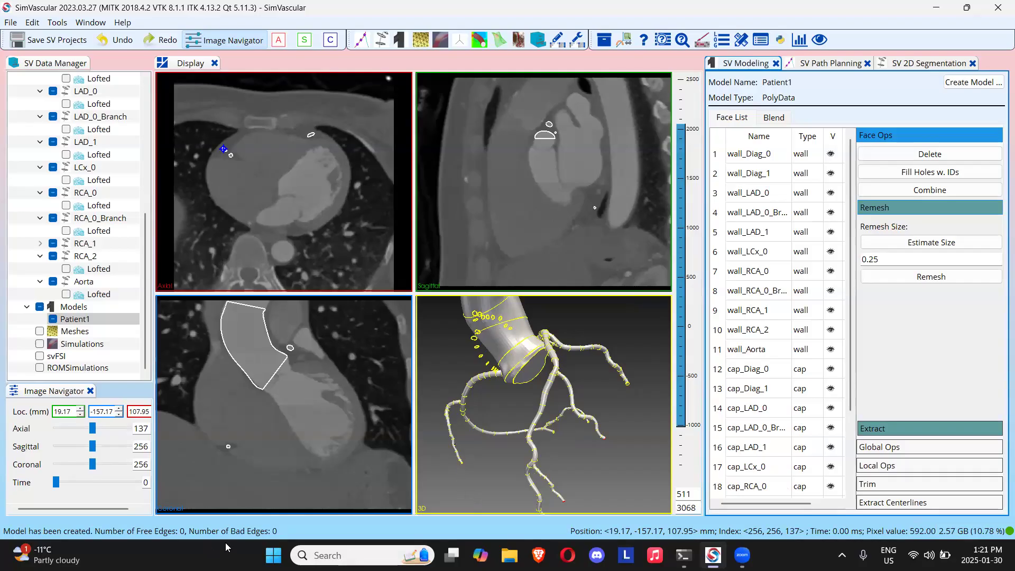
left_click_drag(503, 413, 539, 363)
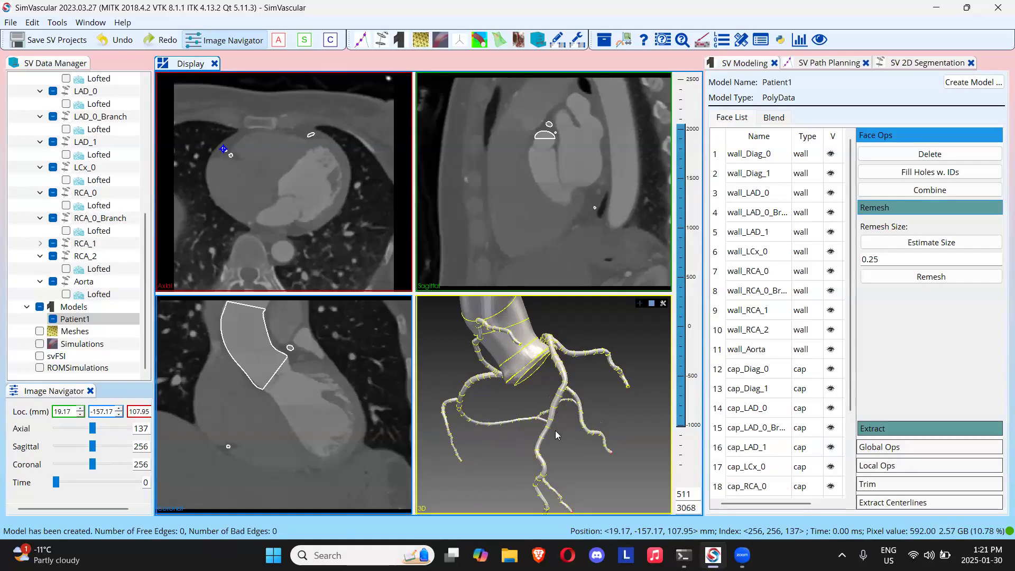
left_click_drag(531, 397, 528, 420)
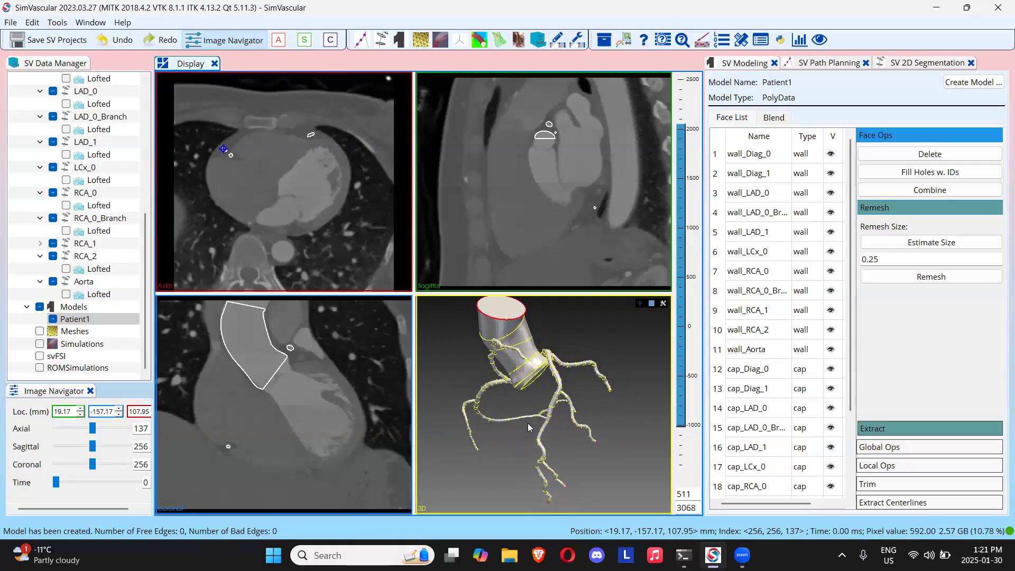
left_click_drag(484, 466, 510, 450)
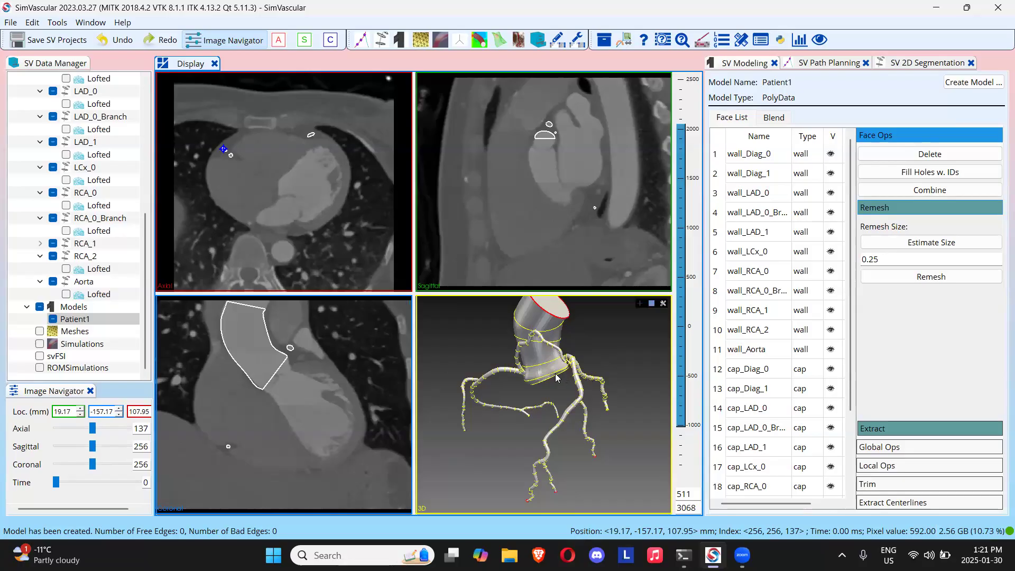
Step: Open the Aorta contour group for 2D segmentation and delete its second level-set contour
left_click(94, 283)
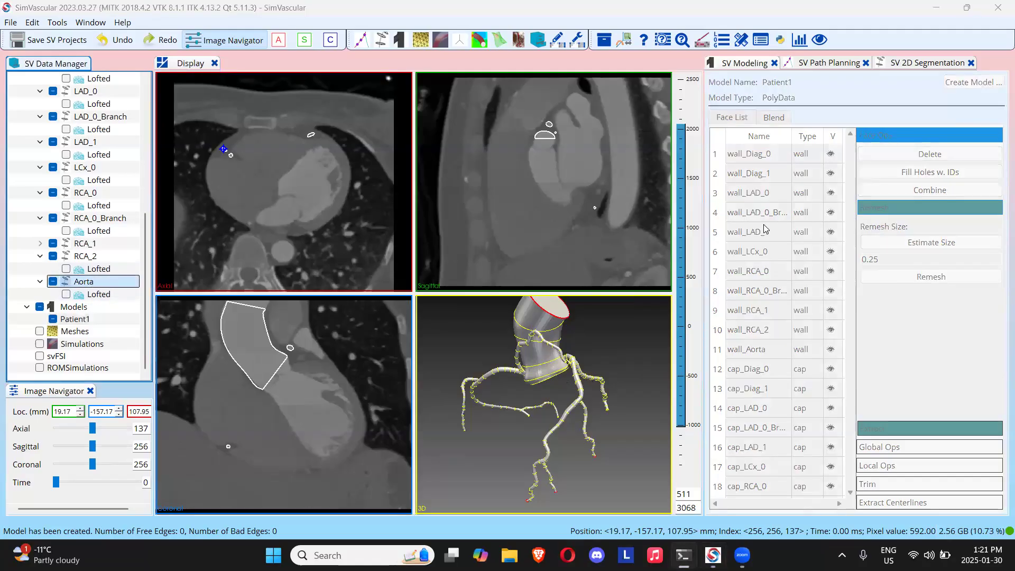
left_click(891, 69)
left_click(800, 235)
left_click(792, 247)
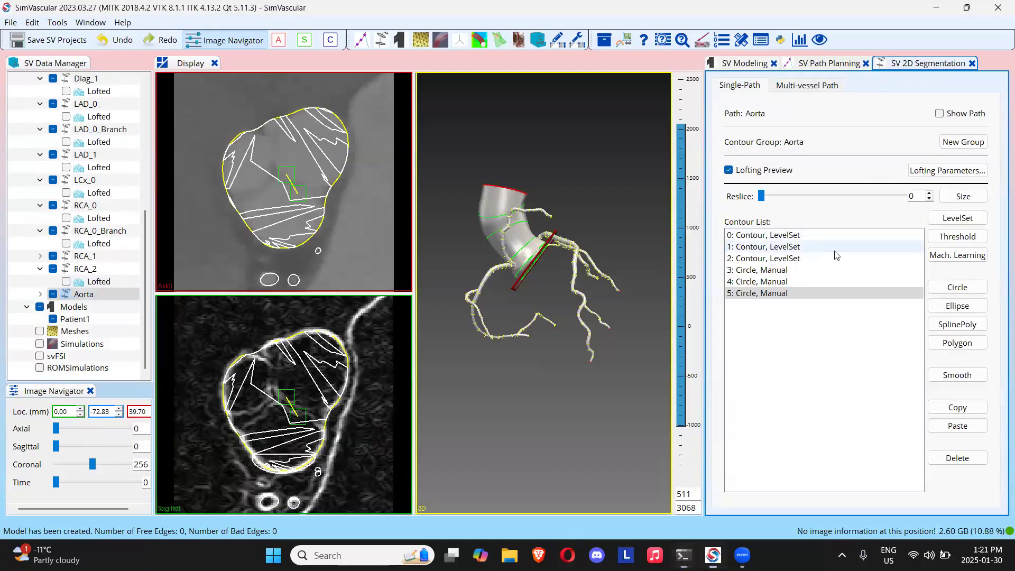
left_click(955, 459)
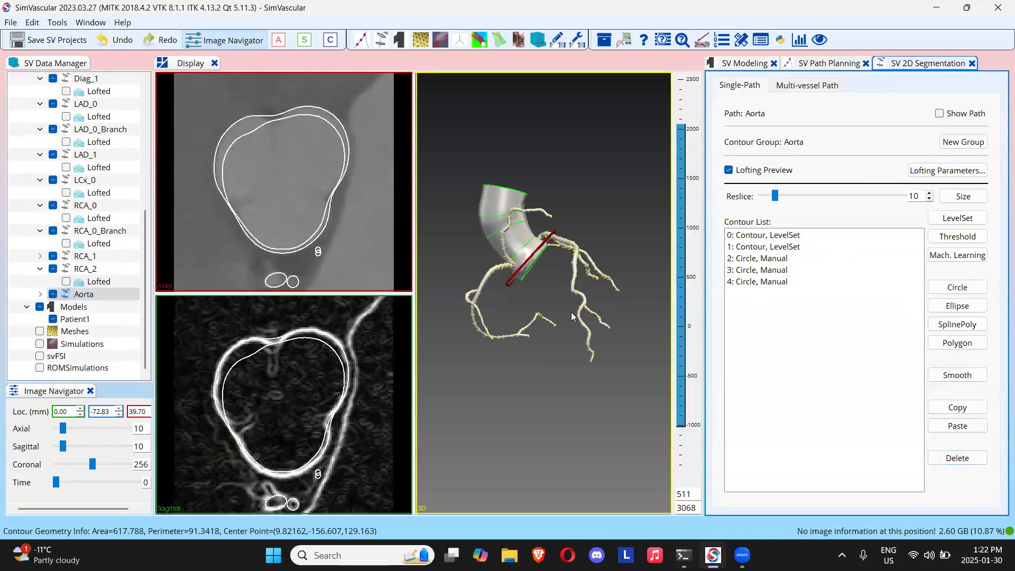
Step: Check the Aorta group's first level-set contour and its manual circle at slice 76 against the image
left_click(784, 237)
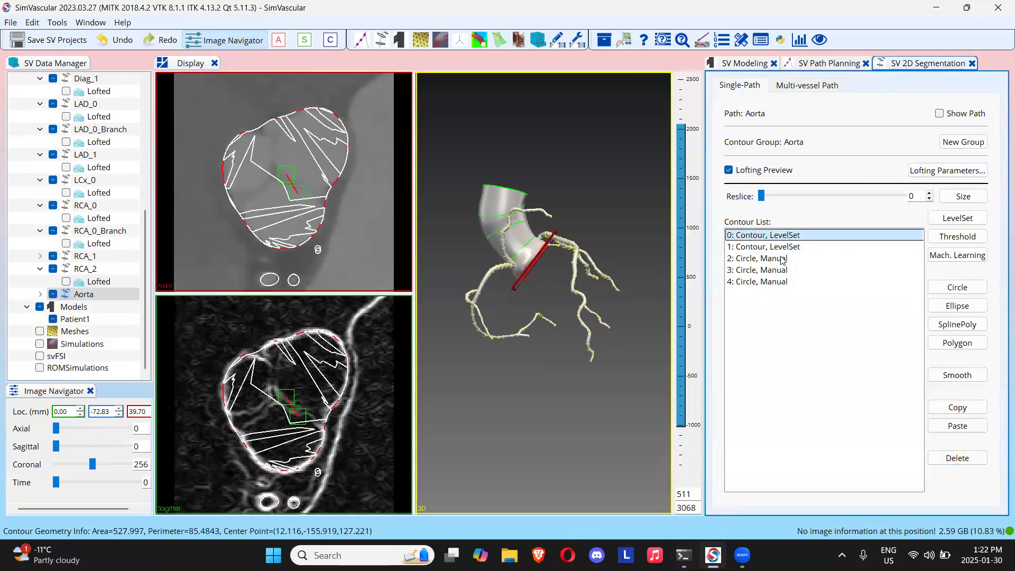
left_click(765, 272)
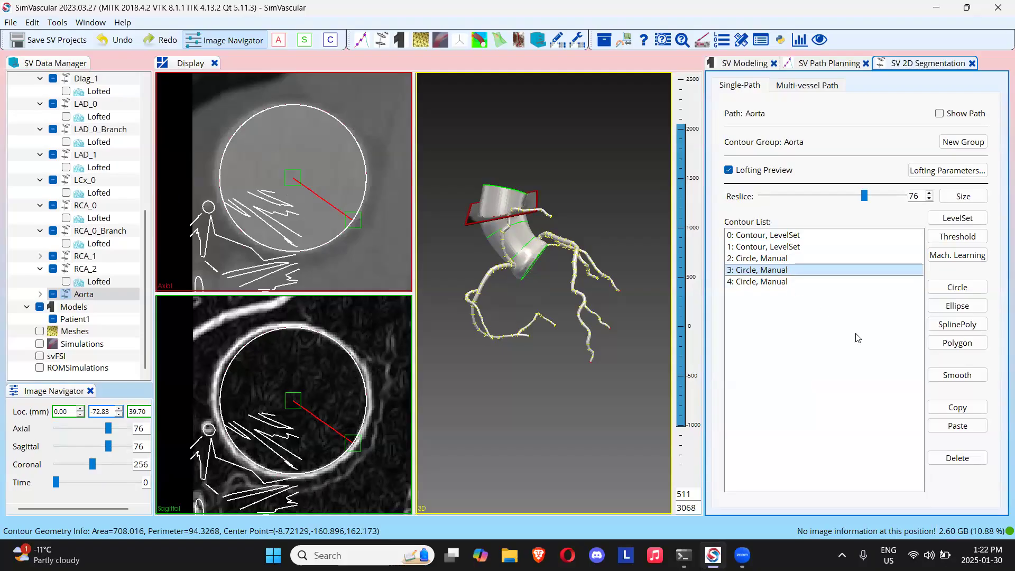
Step: Smooth the Aorta path based on its path points, with a Fourier mode number of 10
scroll(90, 228, "up", 1)
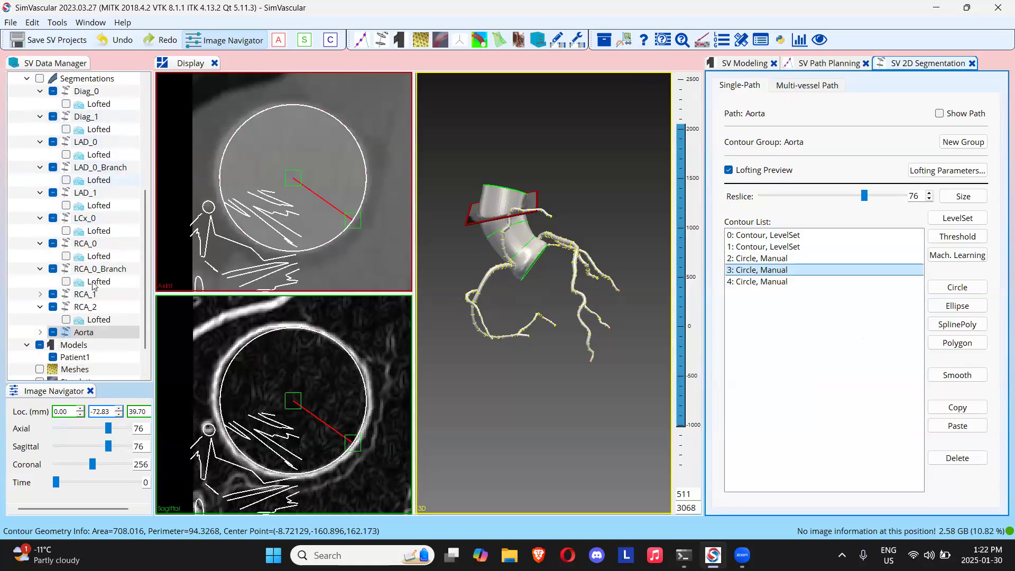
scroll(88, 289, "up", 2)
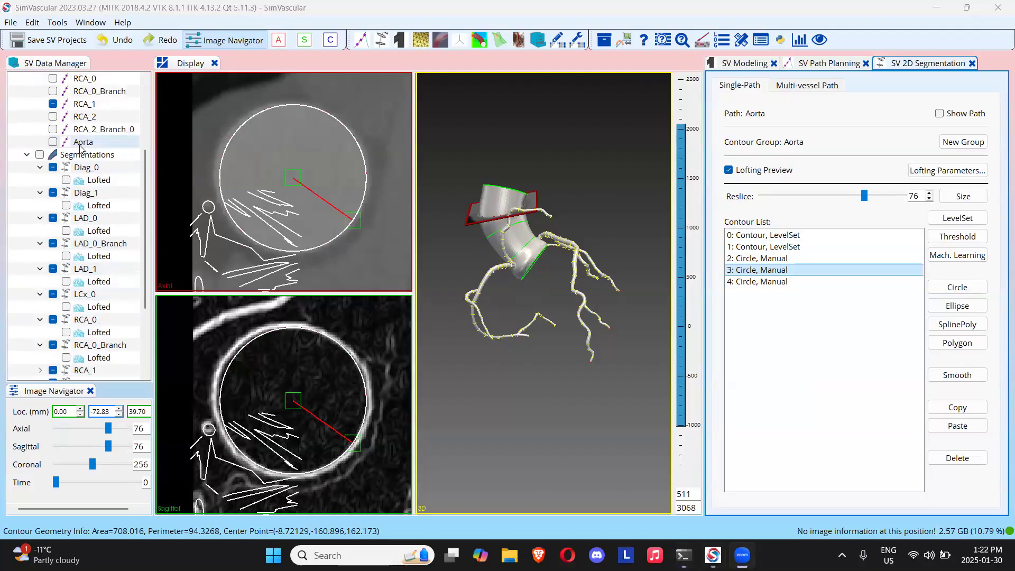
left_click(81, 142)
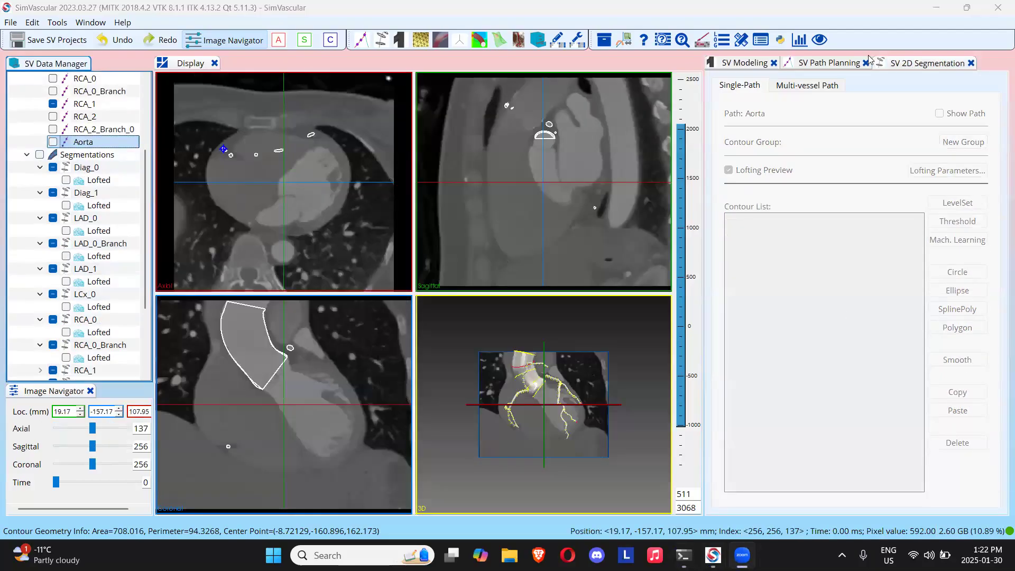
left_click(842, 66)
left_click(965, 278)
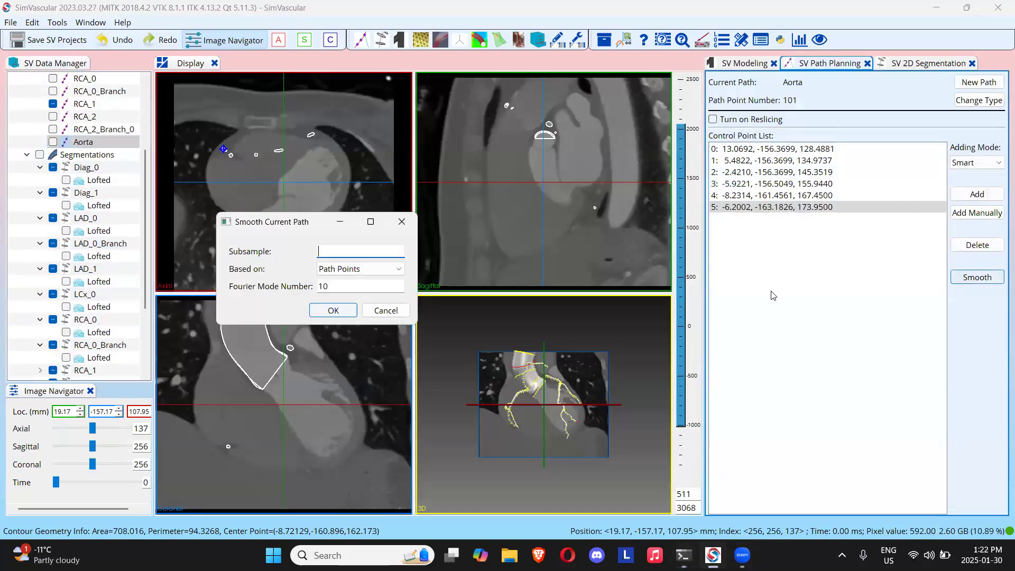
left_click(334, 311)
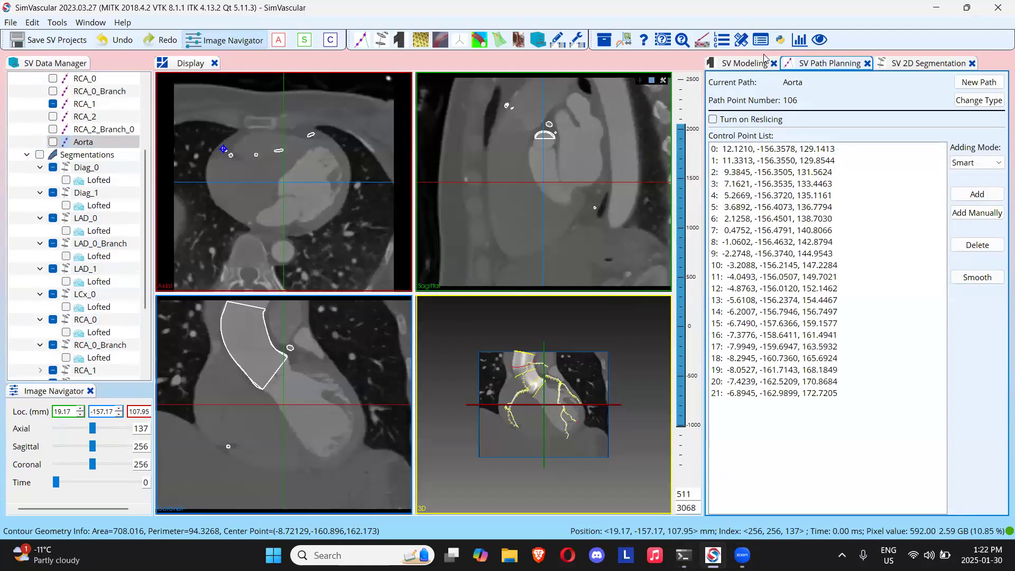
Step: Reopen the Aorta contour group for 2D segmentation and delete its manual circle contour at slice 76
left_click(905, 66)
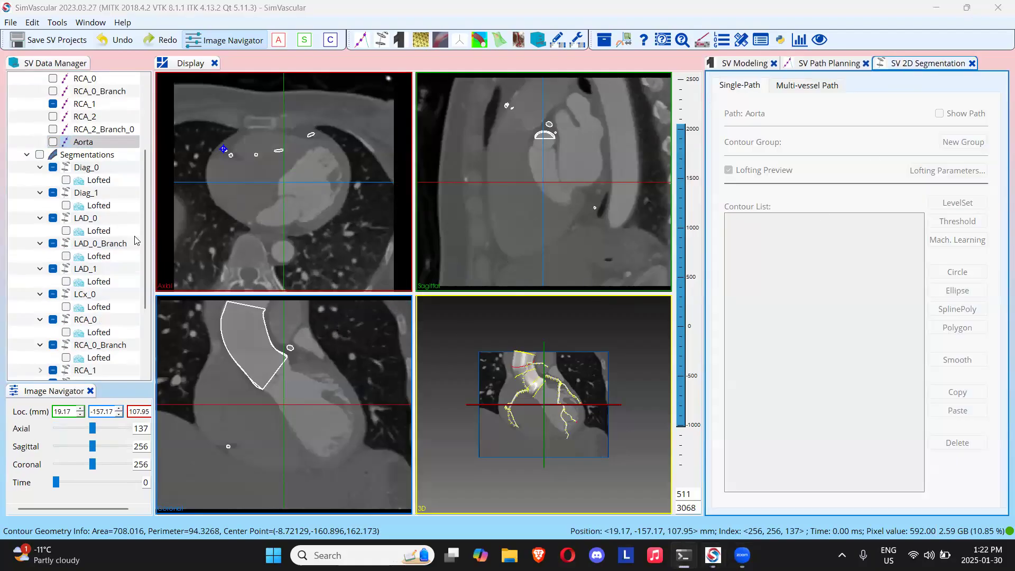
scroll(88, 207, "down", 3)
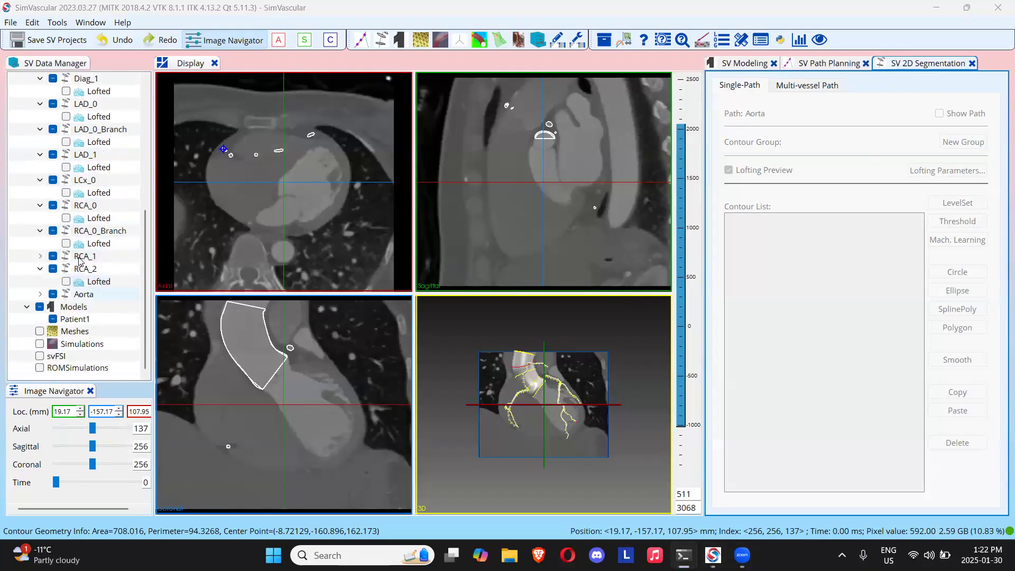
scroll(82, 174, "up", 2)
scroll(89, 339, "down", 1)
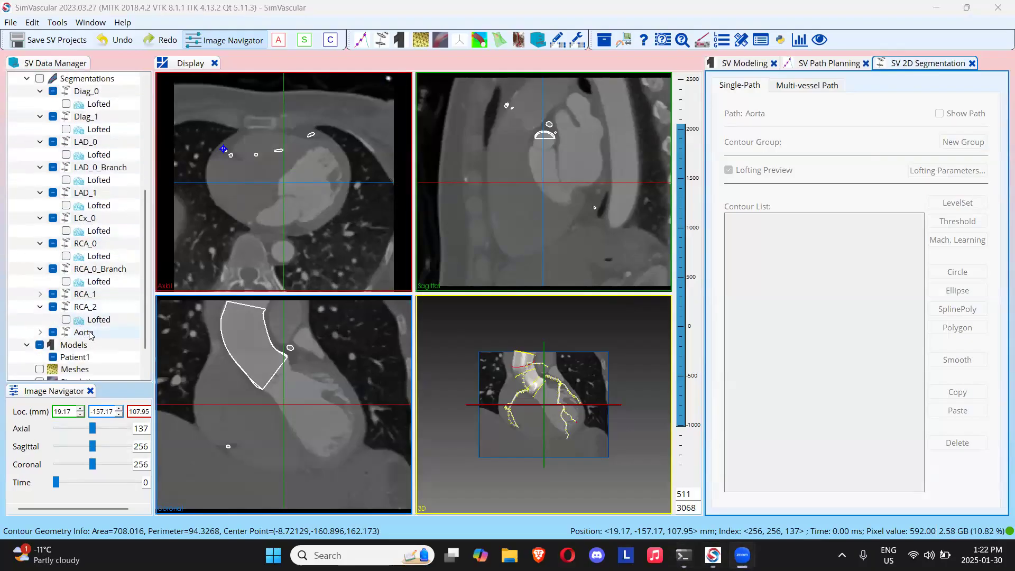
left_click(83, 332)
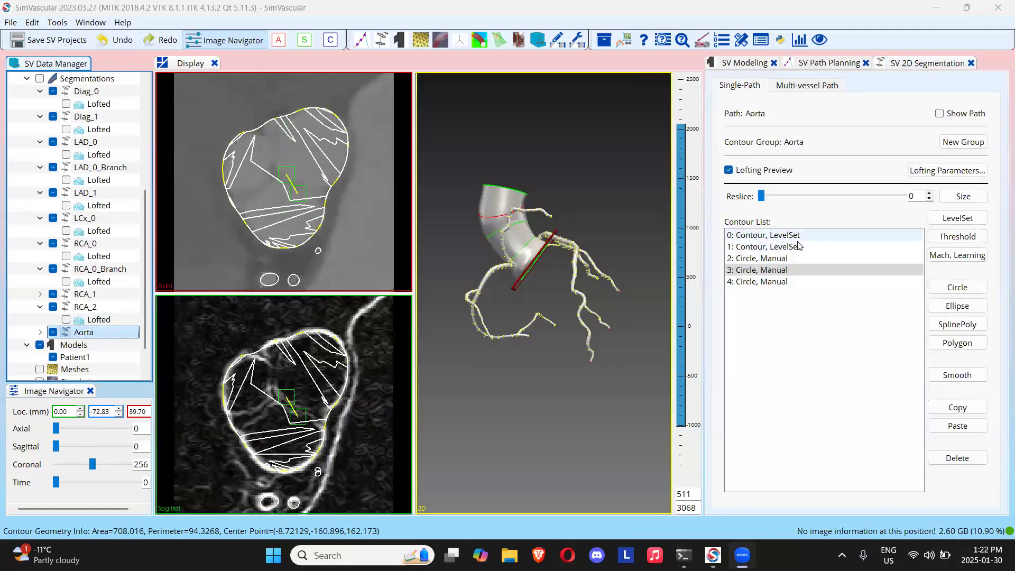
left_click(940, 461)
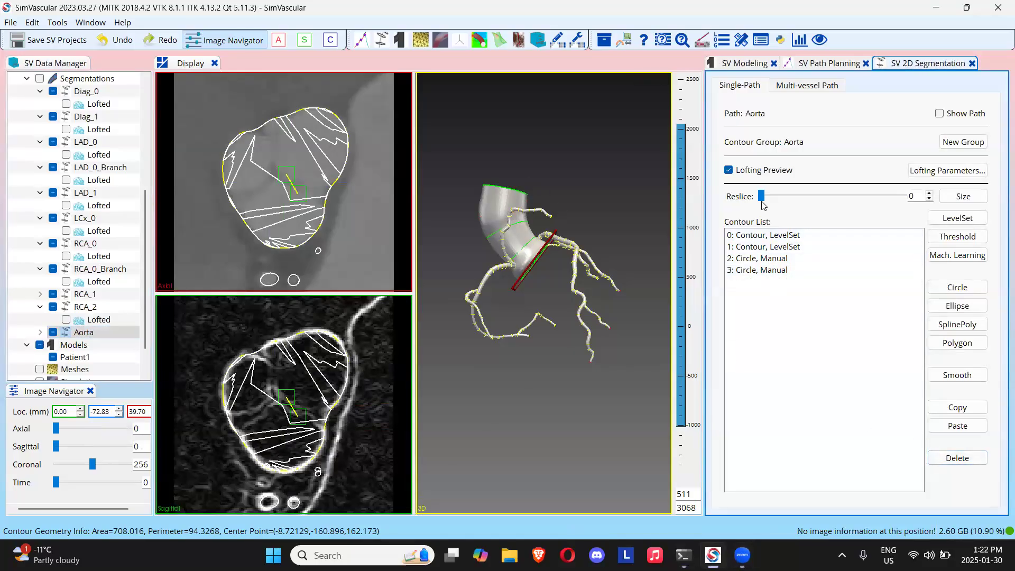
Step: Examine how the remaining Aorta contours and lofting preview fit the vessel wall along the path and in 3D
left_click(769, 259)
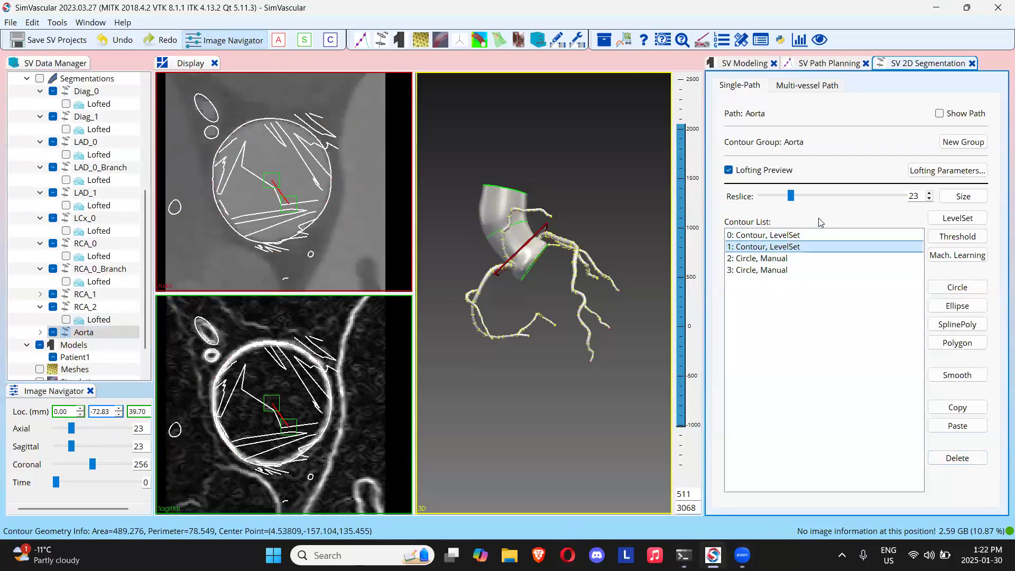
left_click(843, 195)
left_click_drag(844, 195, 891, 211)
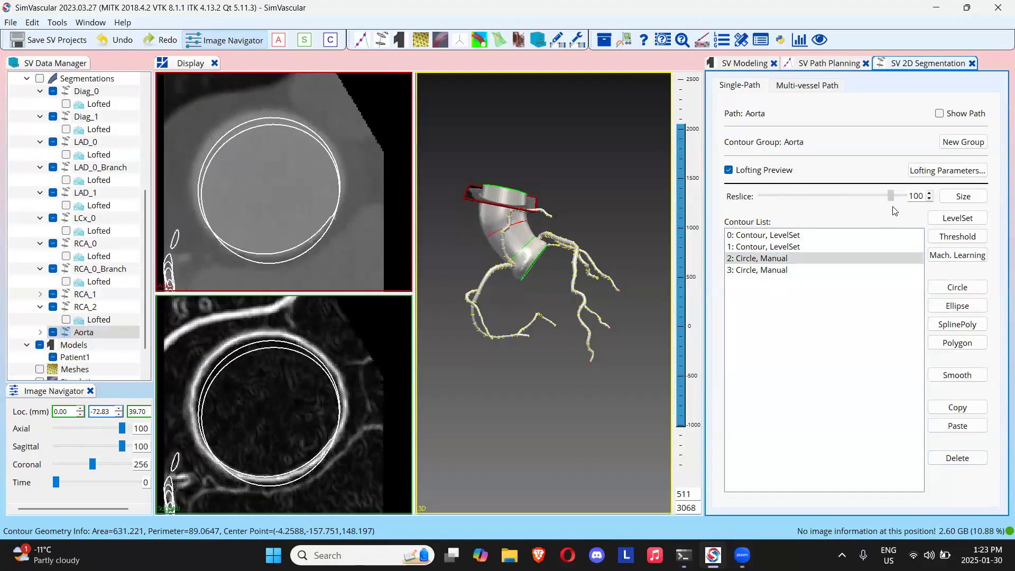
left_click(902, 207)
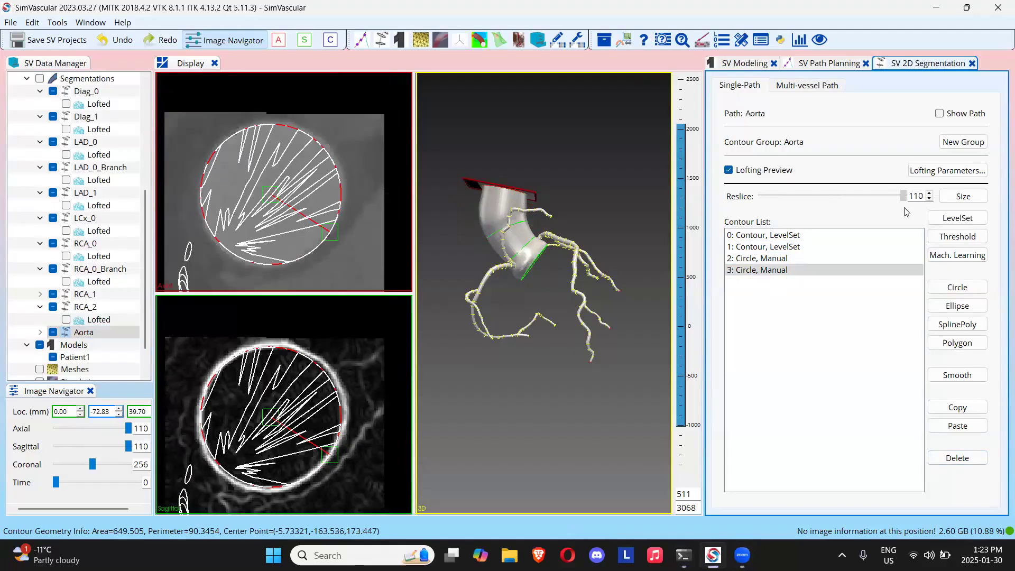
left_click_drag(891, 207, 871, 208)
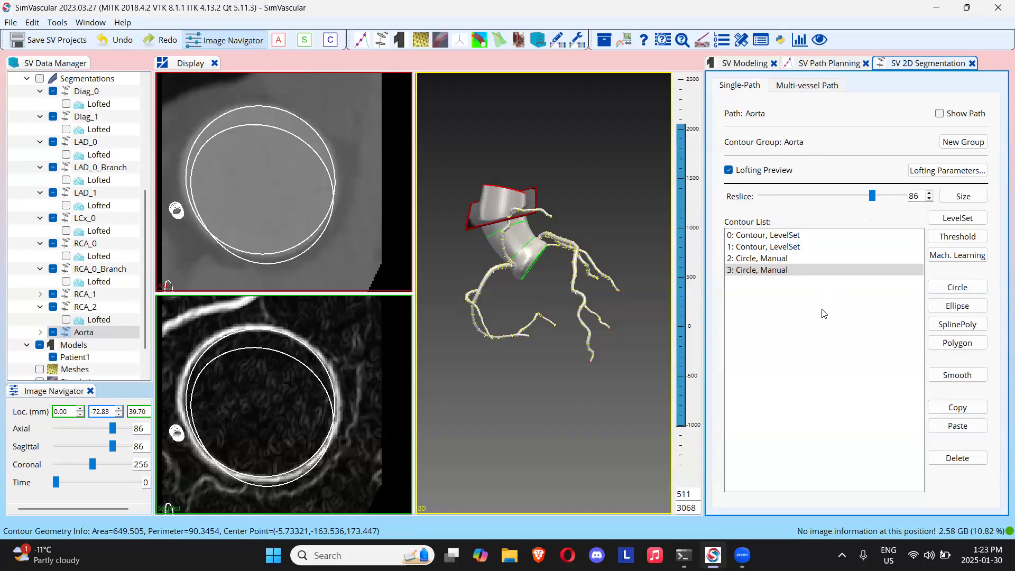
left_click(793, 259)
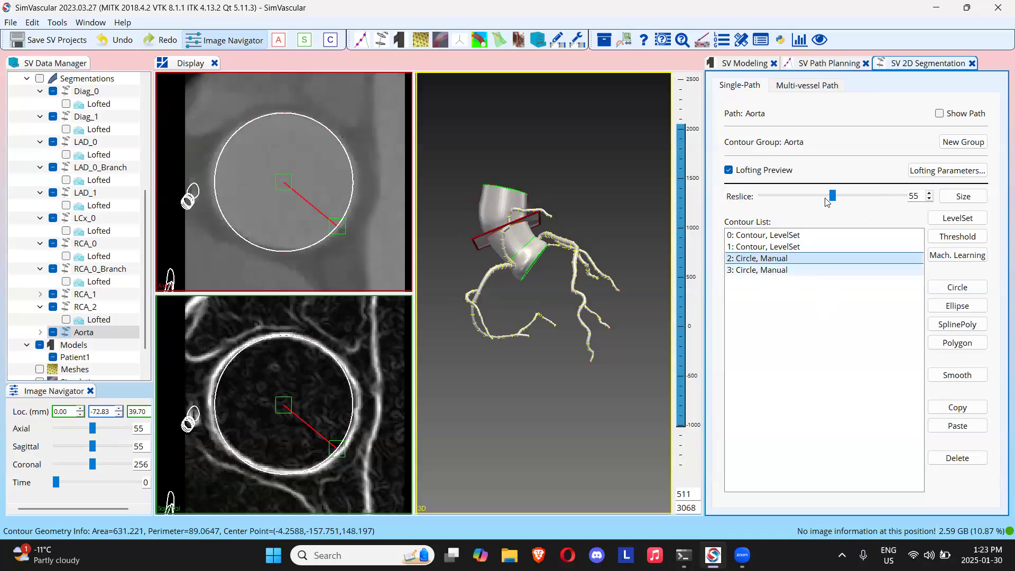
left_click_drag(833, 197, 885, 198)
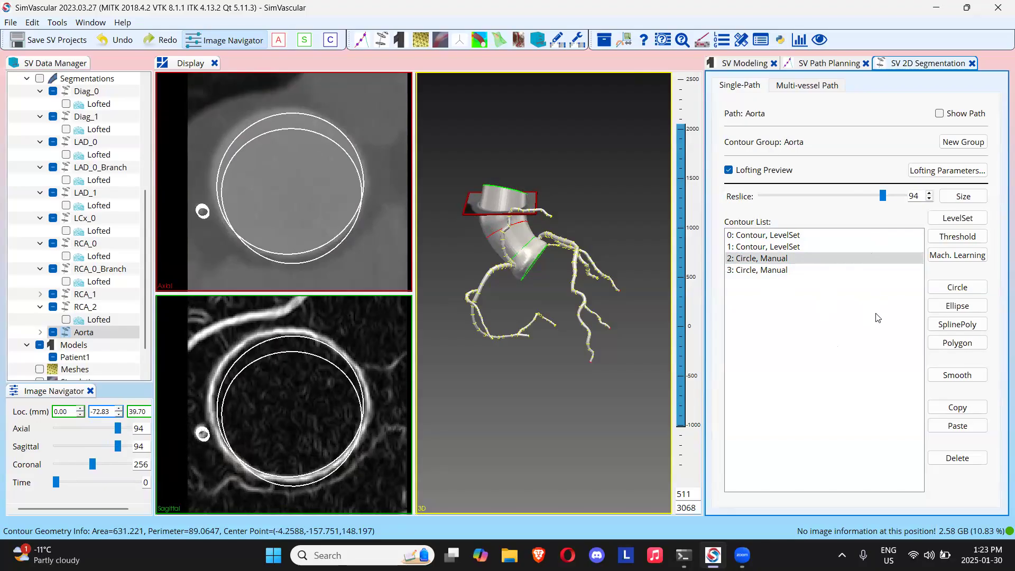
left_click_drag(563, 342, 540, 346)
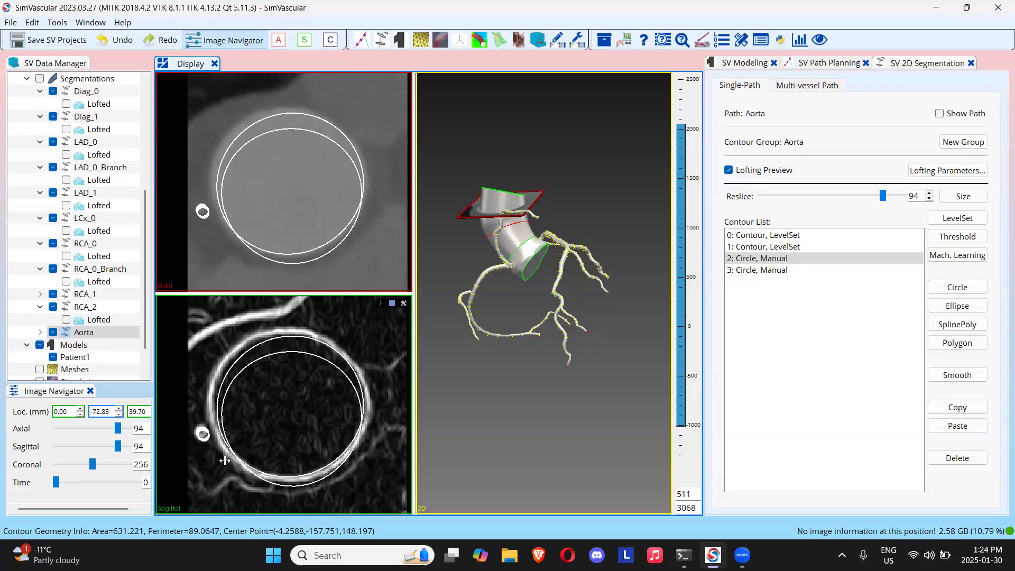
Step: Save the SimVascular projects
left_click(54, 37)
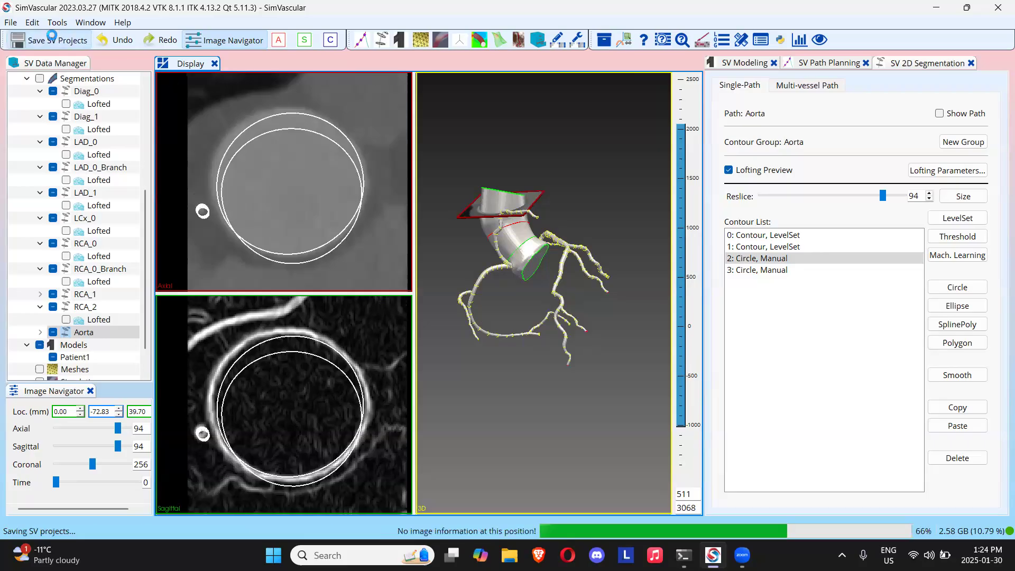